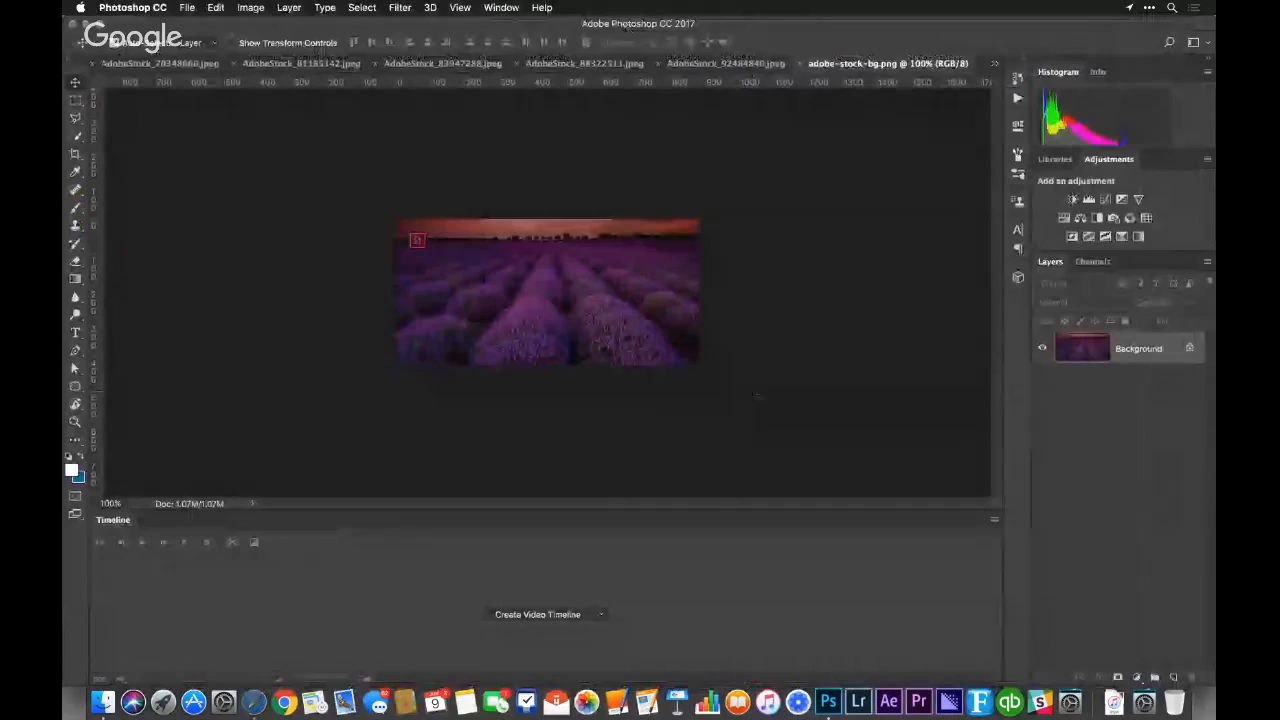
# Close the adobe-stock-bg.png document, switch to a workspace without the Timeline, and fit the AdobeStock_92484840.jpeg portrait to the screen
pyautogui.press('super+w')
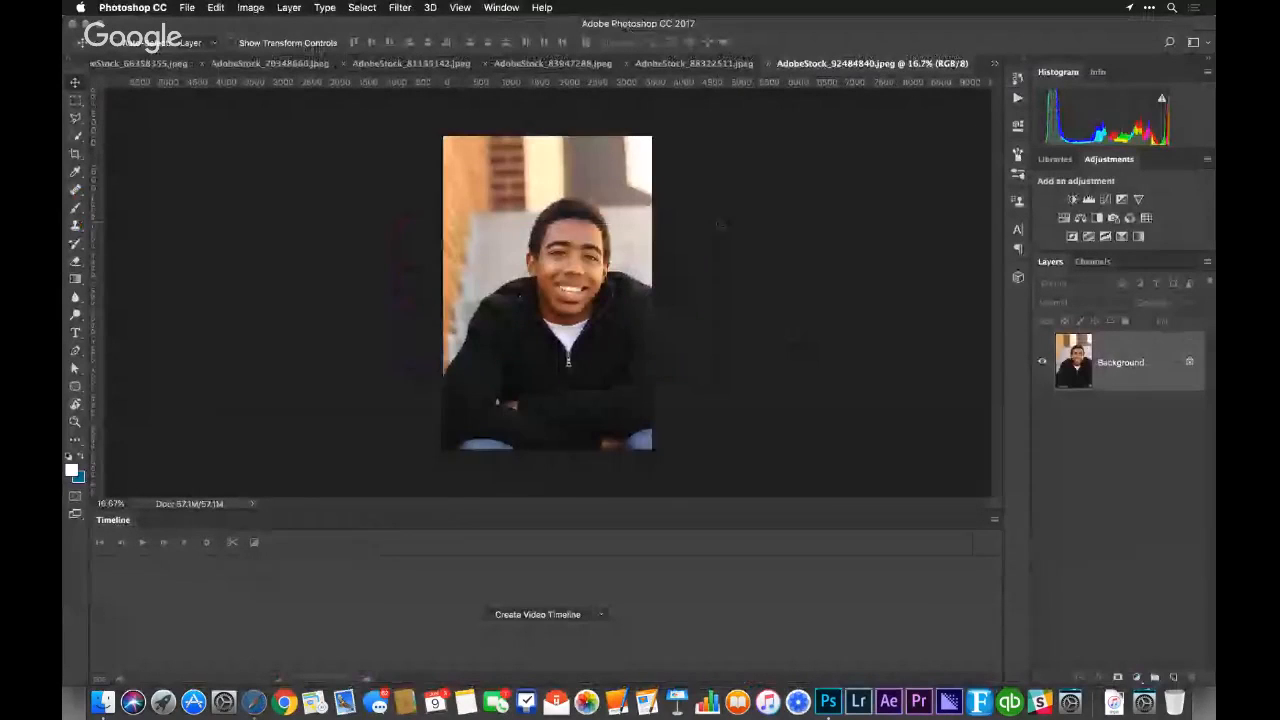
pyautogui.click(501, 7)
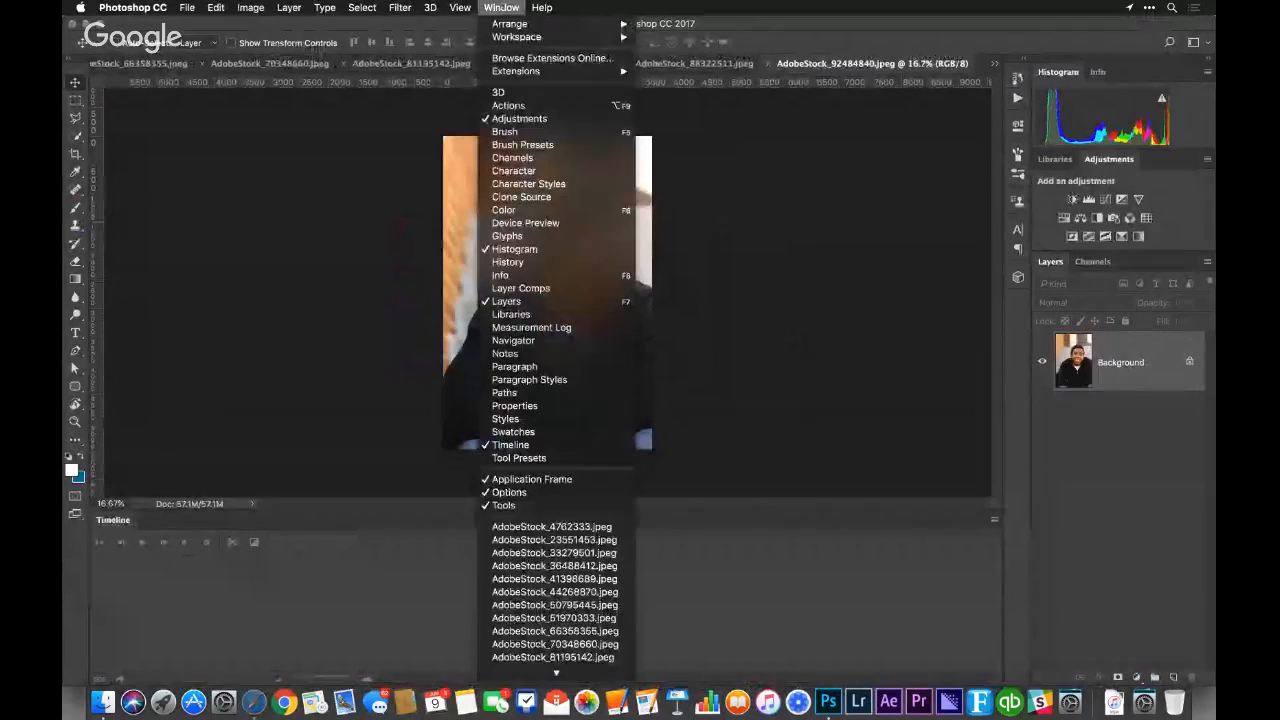
pyautogui.moveTo(540, 37)
pyautogui.click(690, 40)
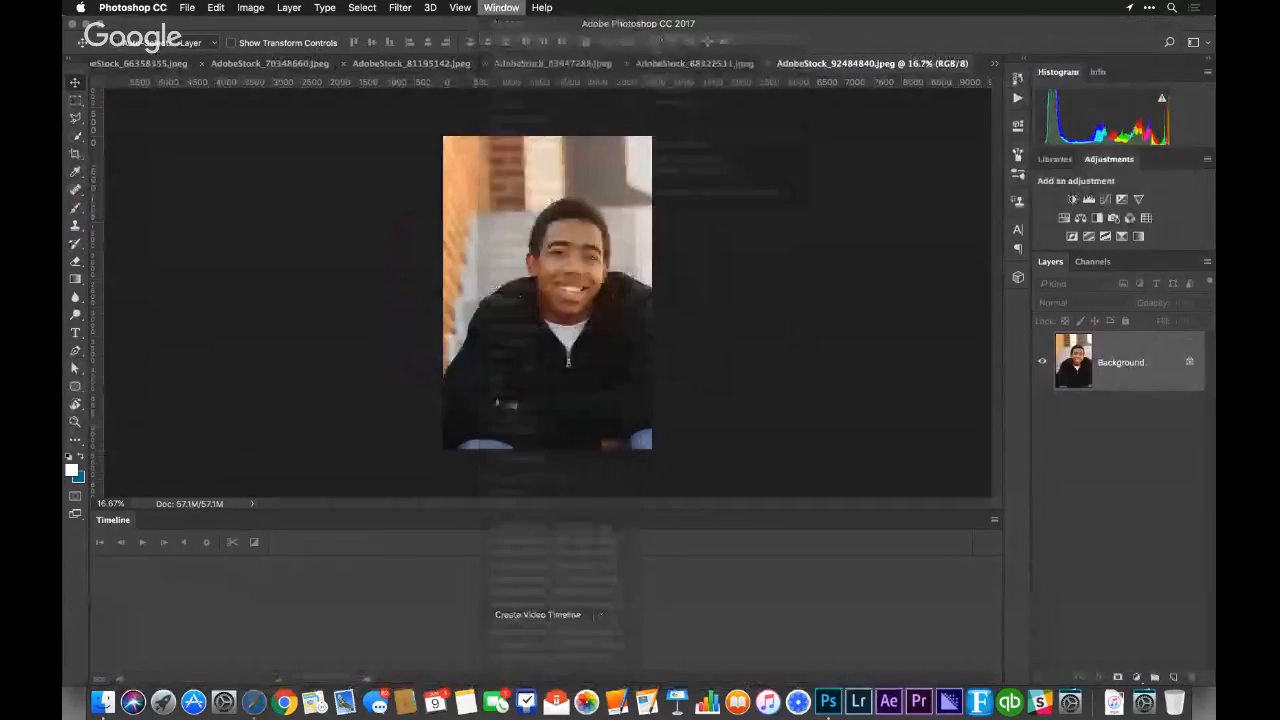
pyautogui.press('super+0')
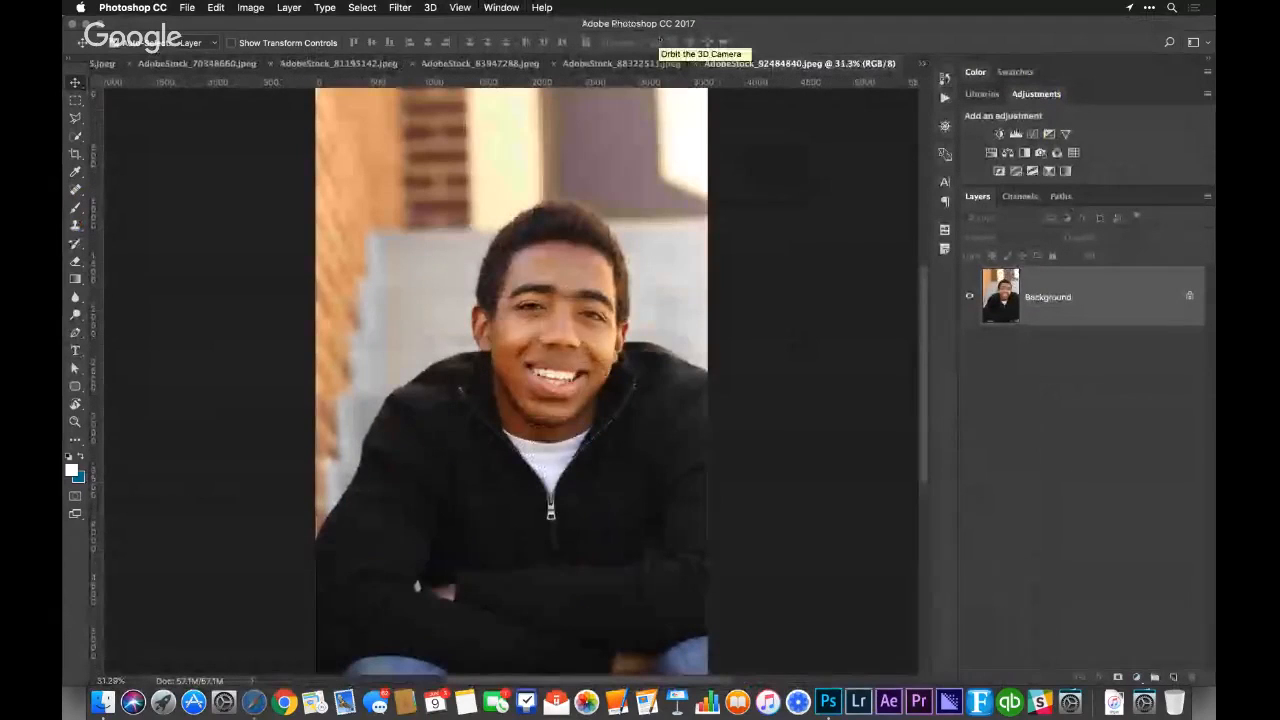
# Switch to Safari and move the YouTube events and Hangouts windows down to uncover the live chat
pyautogui.press('super+Tab')
pyautogui.press('super+Tab')
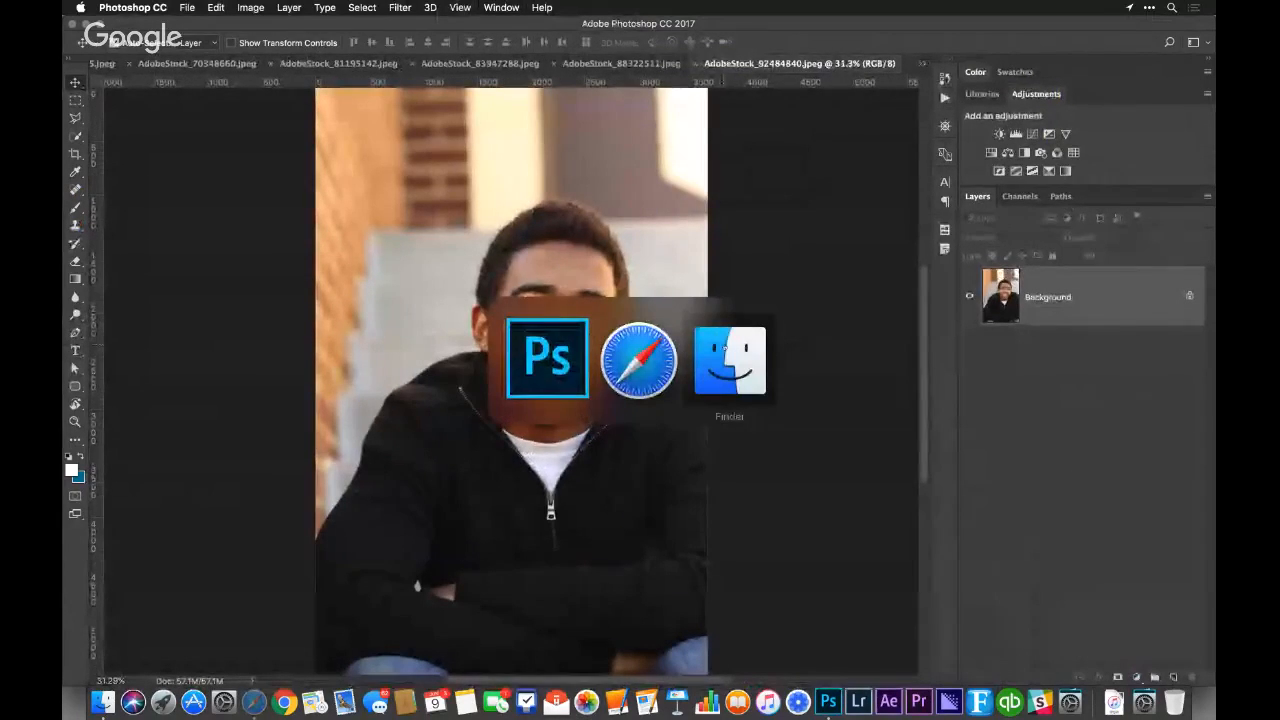
pyautogui.press('super+Tab')
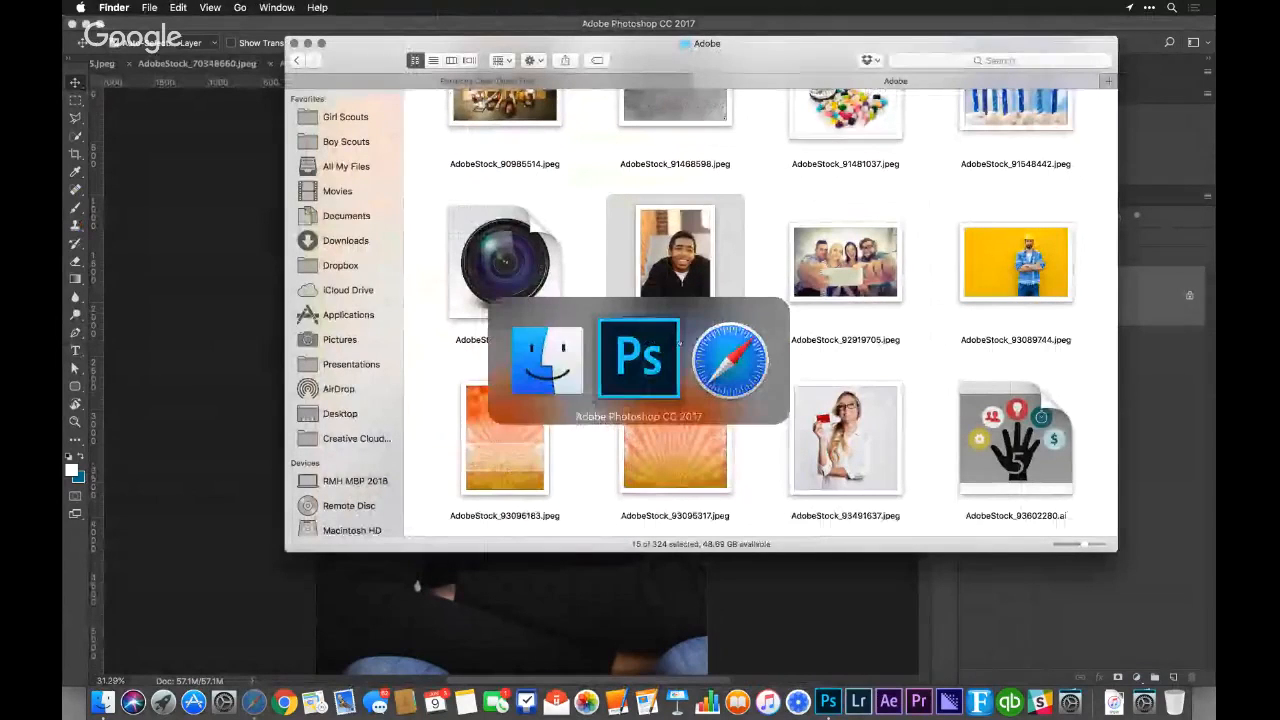
pyautogui.press('super+Tab')
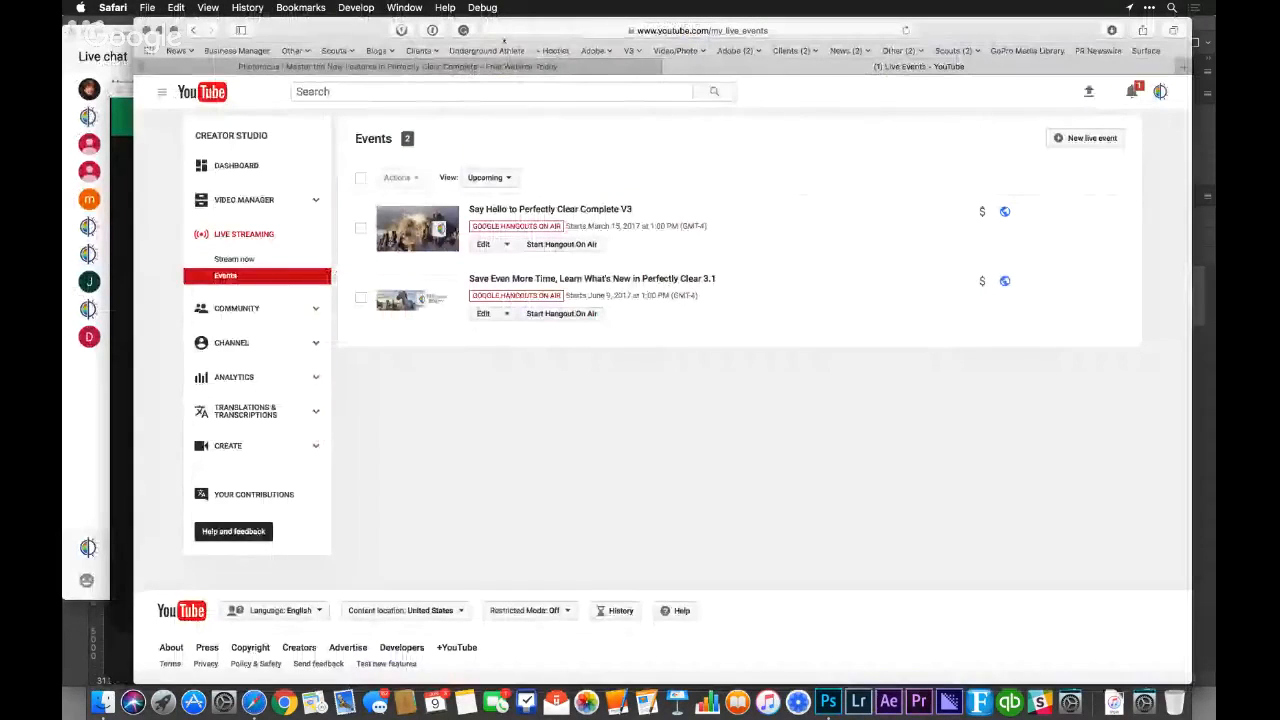
pyautogui.moveTo(347, 27); pyautogui.dragTo(480, 383)
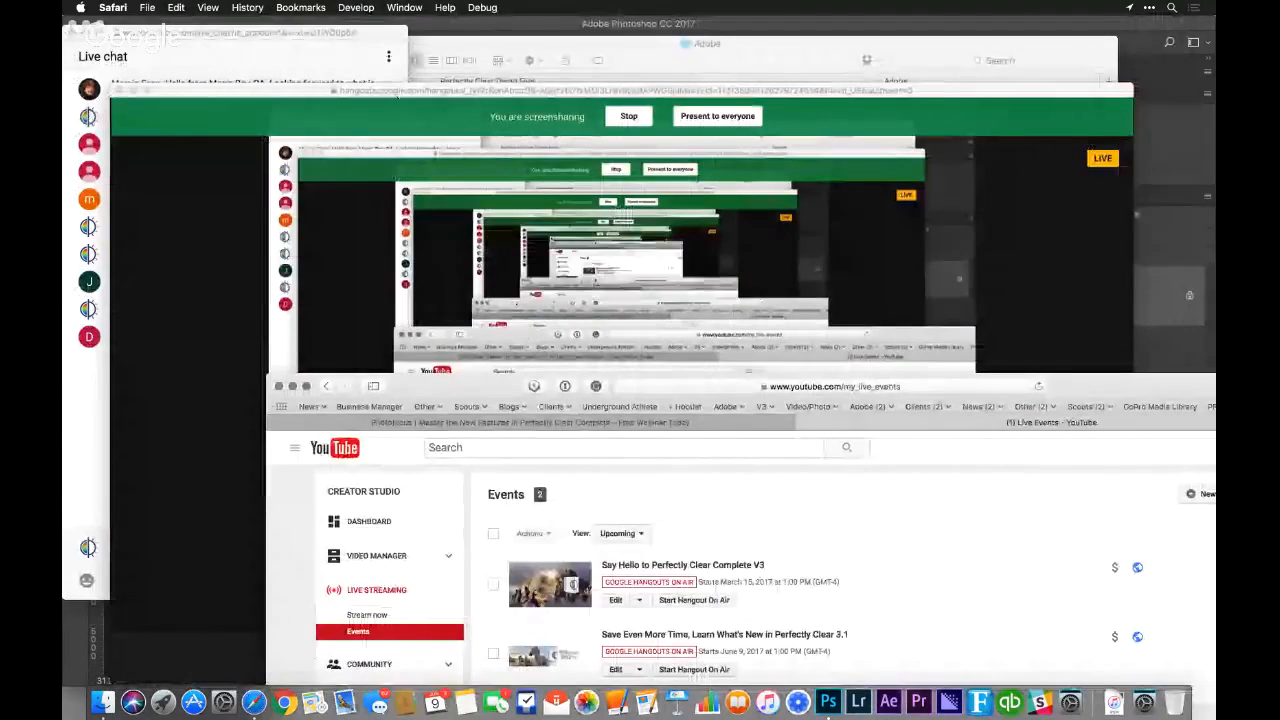
pyautogui.moveTo(375, 89); pyautogui.dragTo(362, 629)
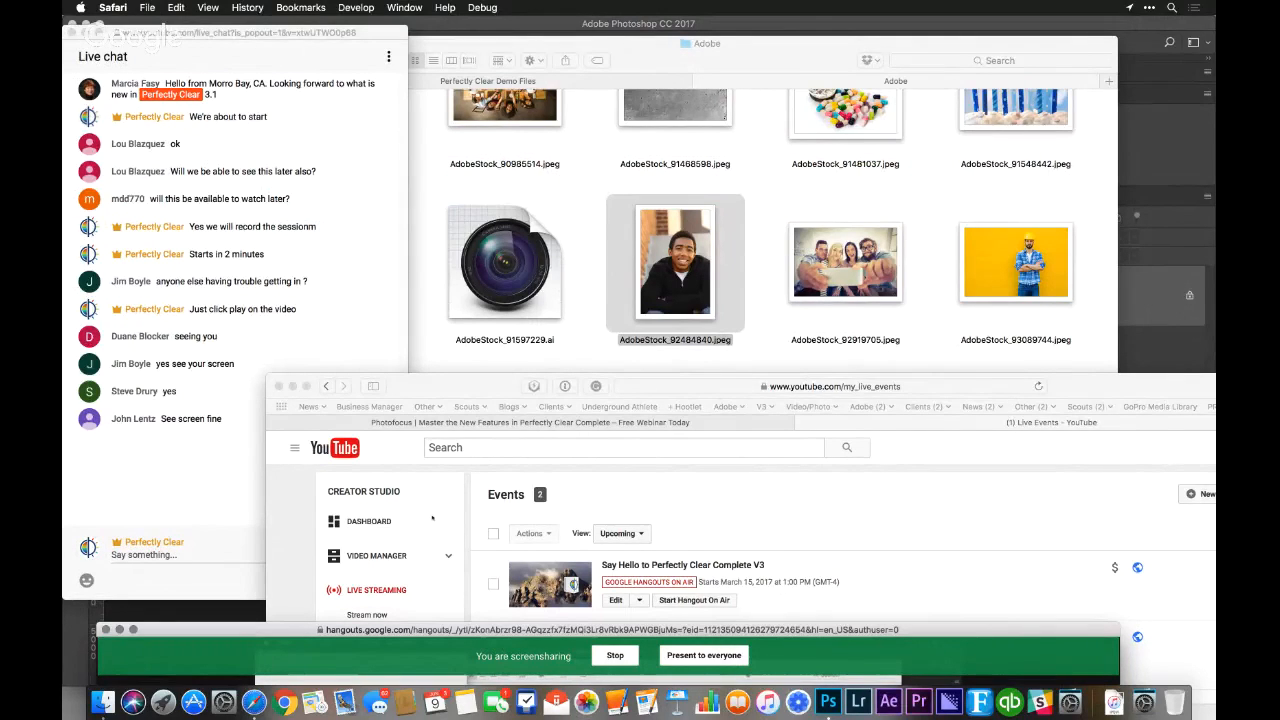
# Switch to Finder and open the Athentech folder inside Applications in a new tab
pyautogui.press('super+Tab')
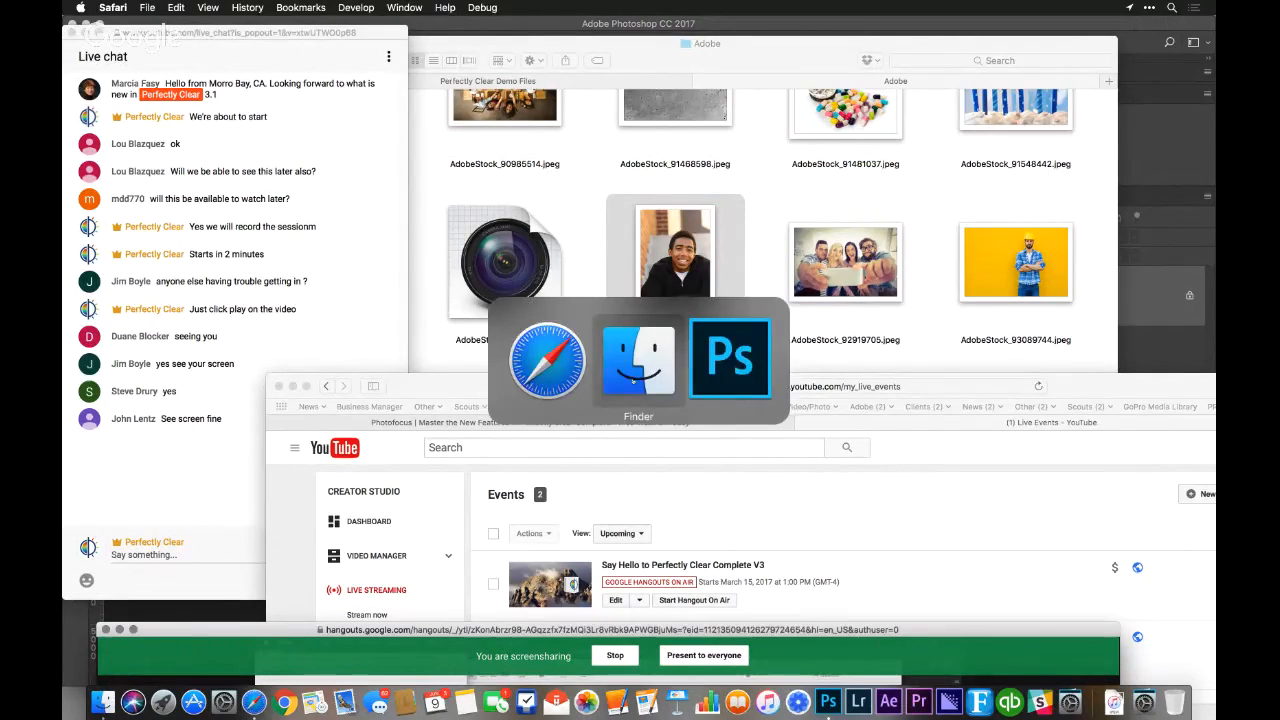
pyautogui.press('super+t')
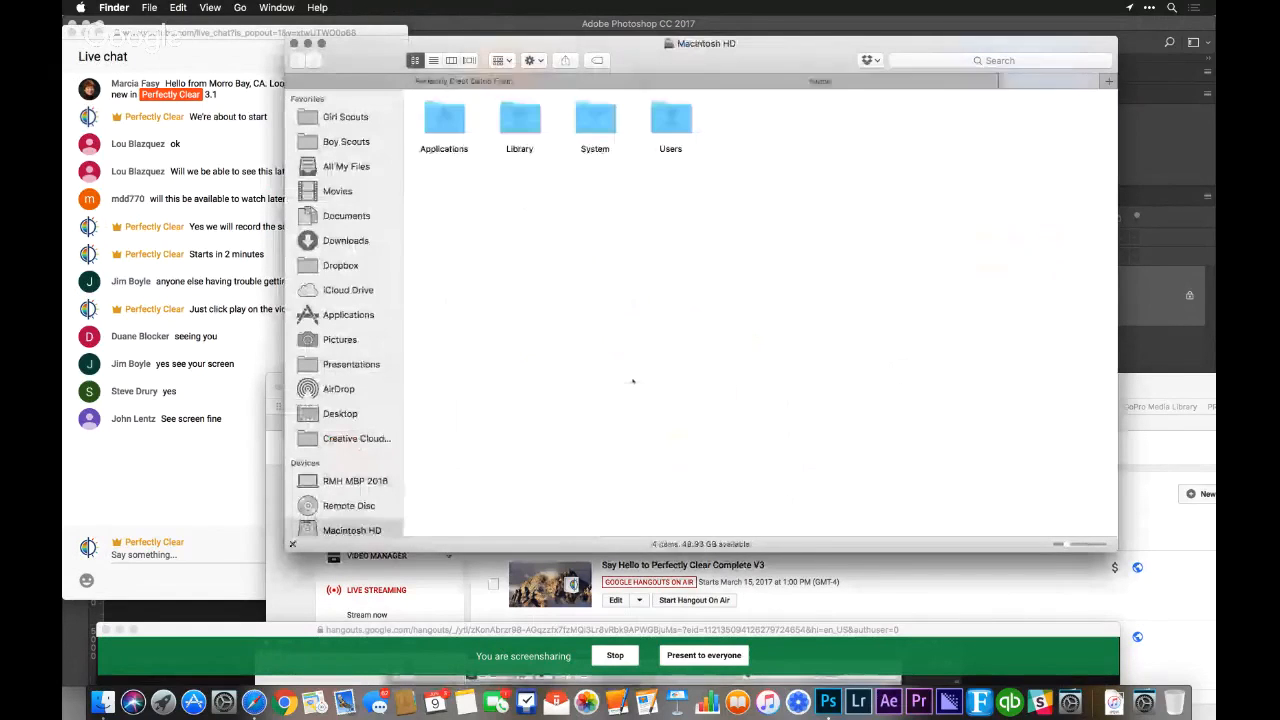
pyautogui.press('super+shift+a')
pyautogui.write('at')
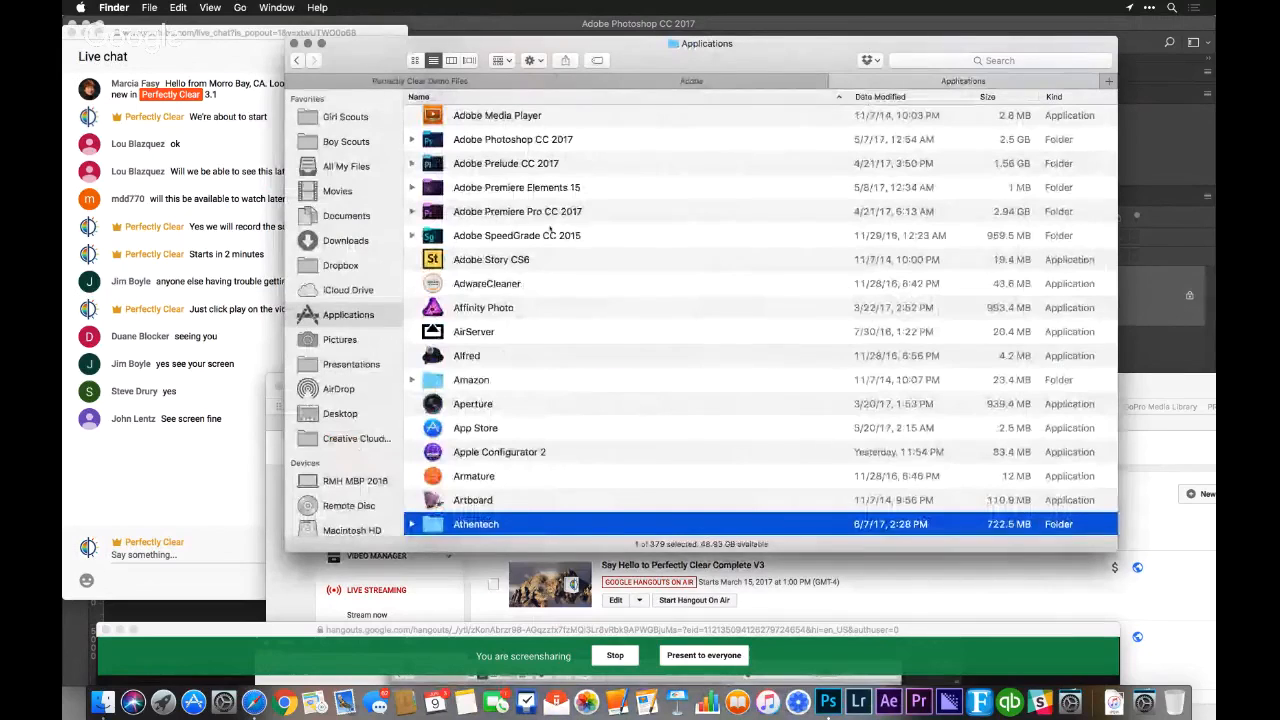
pyautogui.press('super+Down')
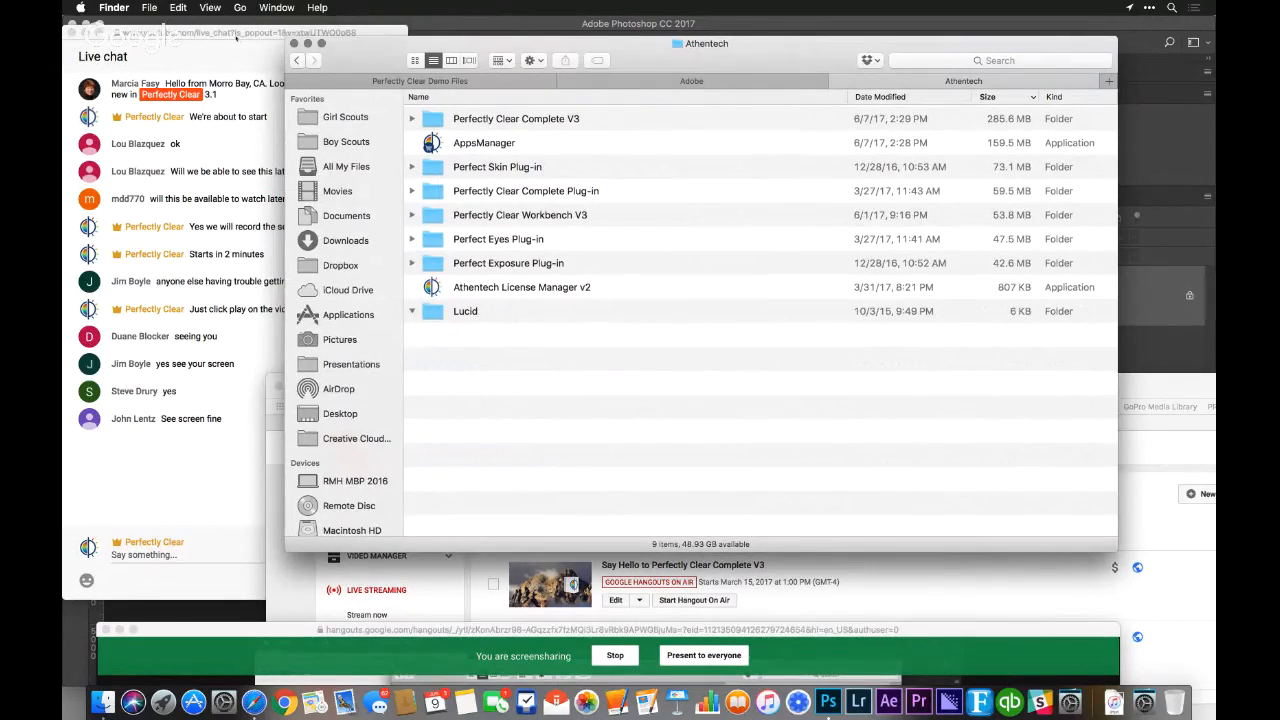
# Shift the live chat and Finder windows aside and launch AppsManager from the Athentech folder
pyautogui.moveTo(232, 38); pyautogui.dragTo(104, 34)
pyautogui.moveTo(345, 43); pyautogui.dragTo(314, 34)
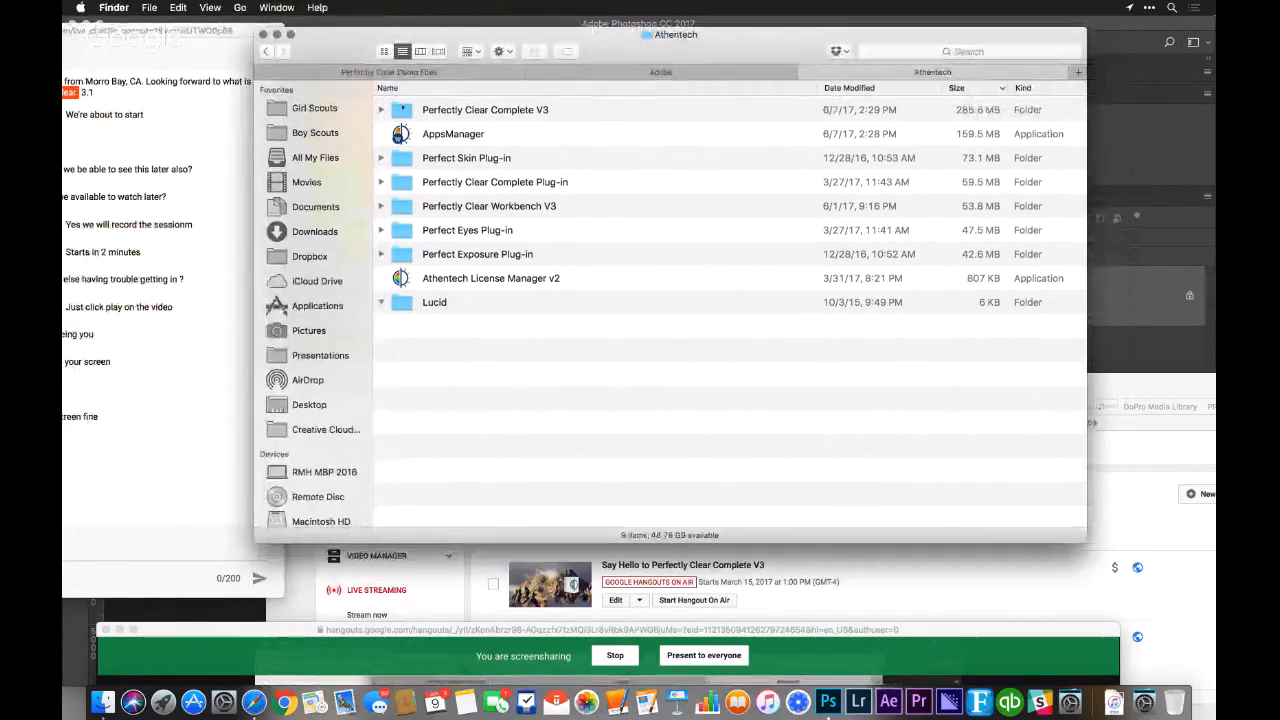
pyautogui.click(890, 141)
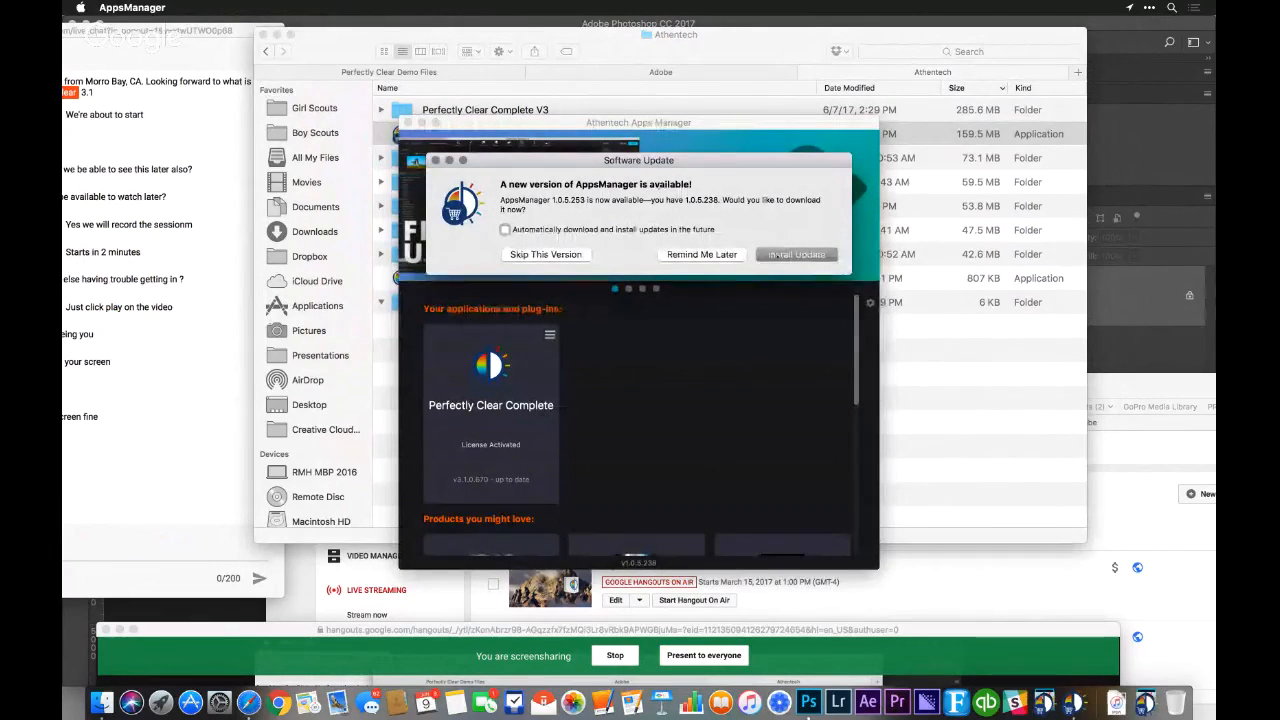
# Download the AppsManager 1.0.5.253 update, glance through the product list, and start the install and relaunch
pyautogui.click(775, 255)
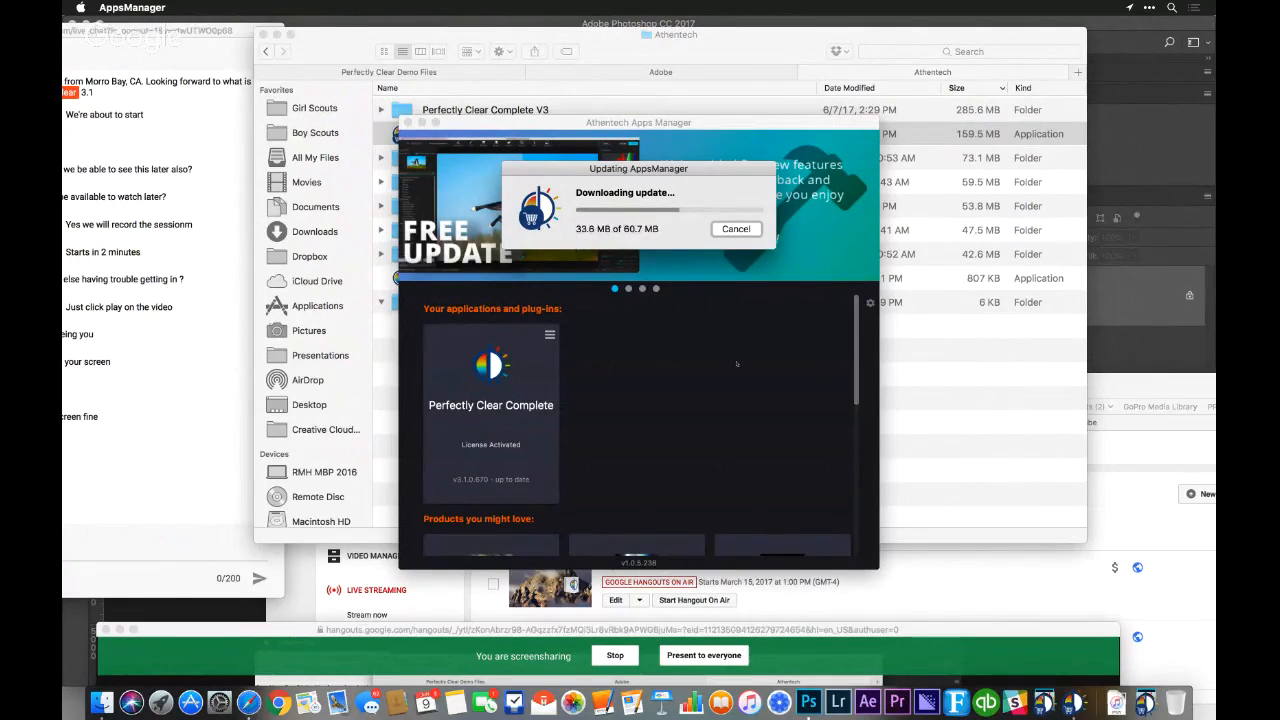
pyautogui.scroll(-5, 737, 364)
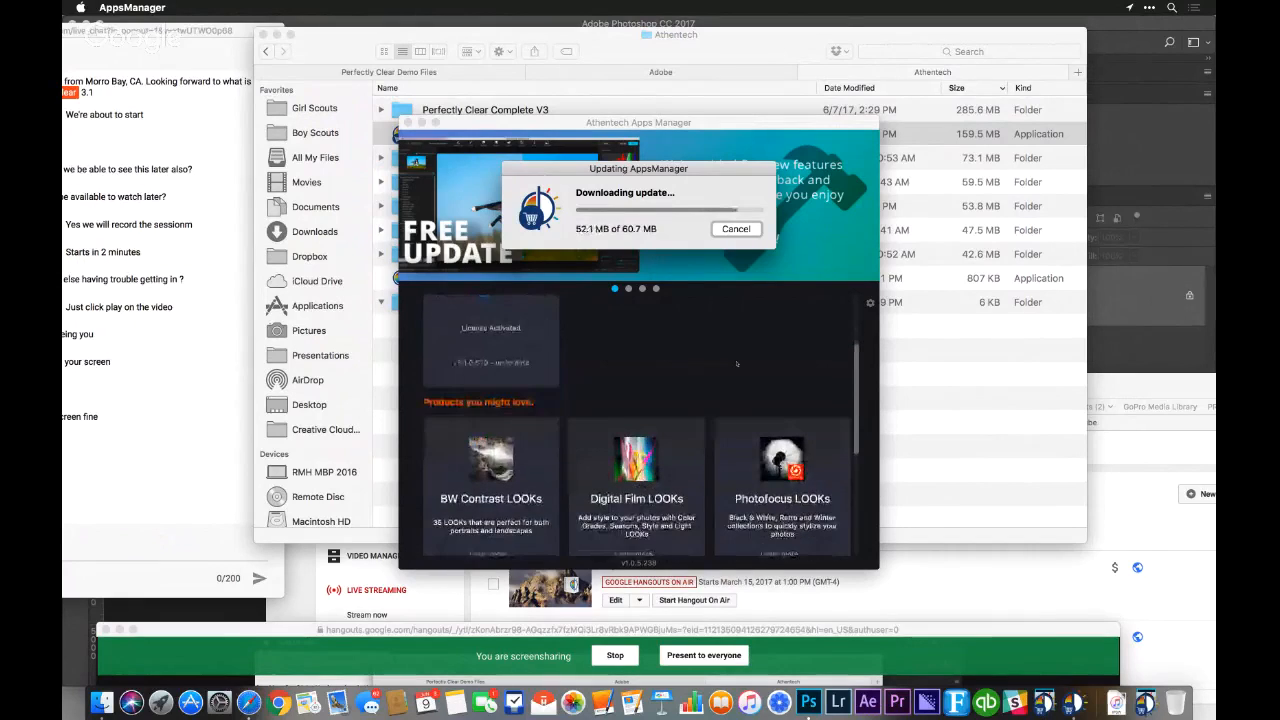
pyautogui.scroll(-5, 737, 364)
pyautogui.scroll(5, 737, 364)
pyautogui.scroll(5, 737, 364)
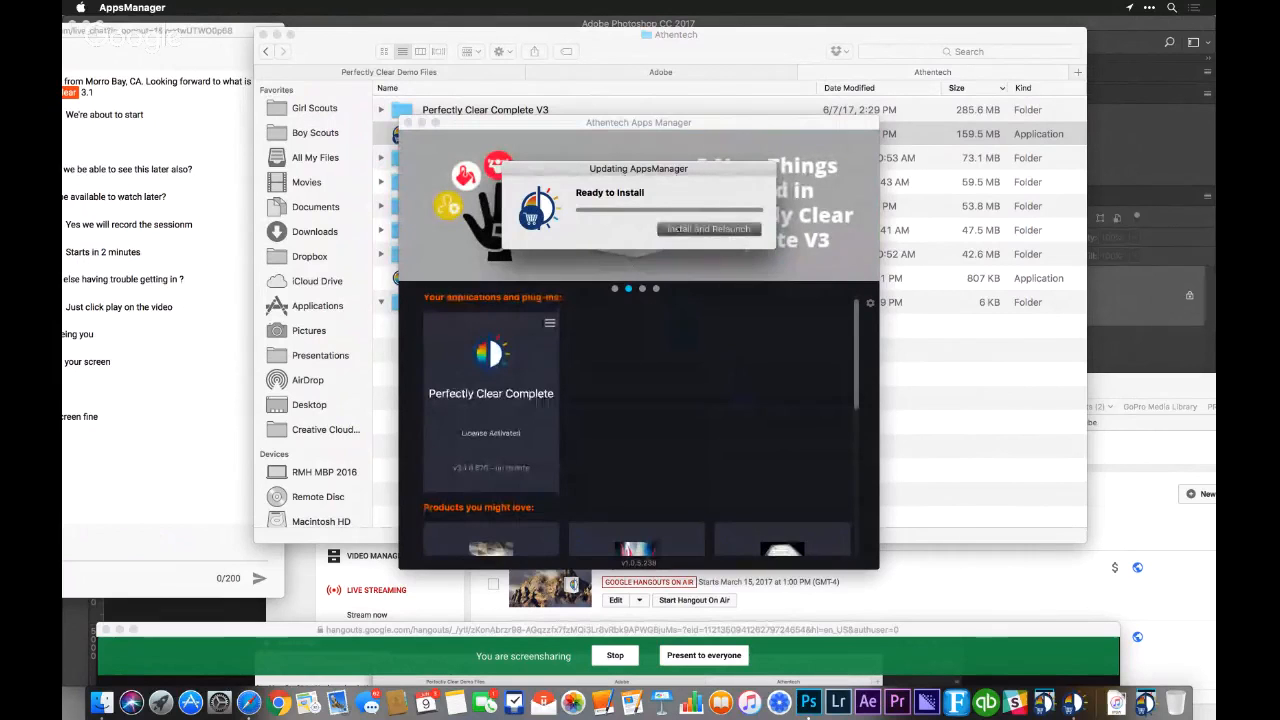
pyautogui.click(678, 228)
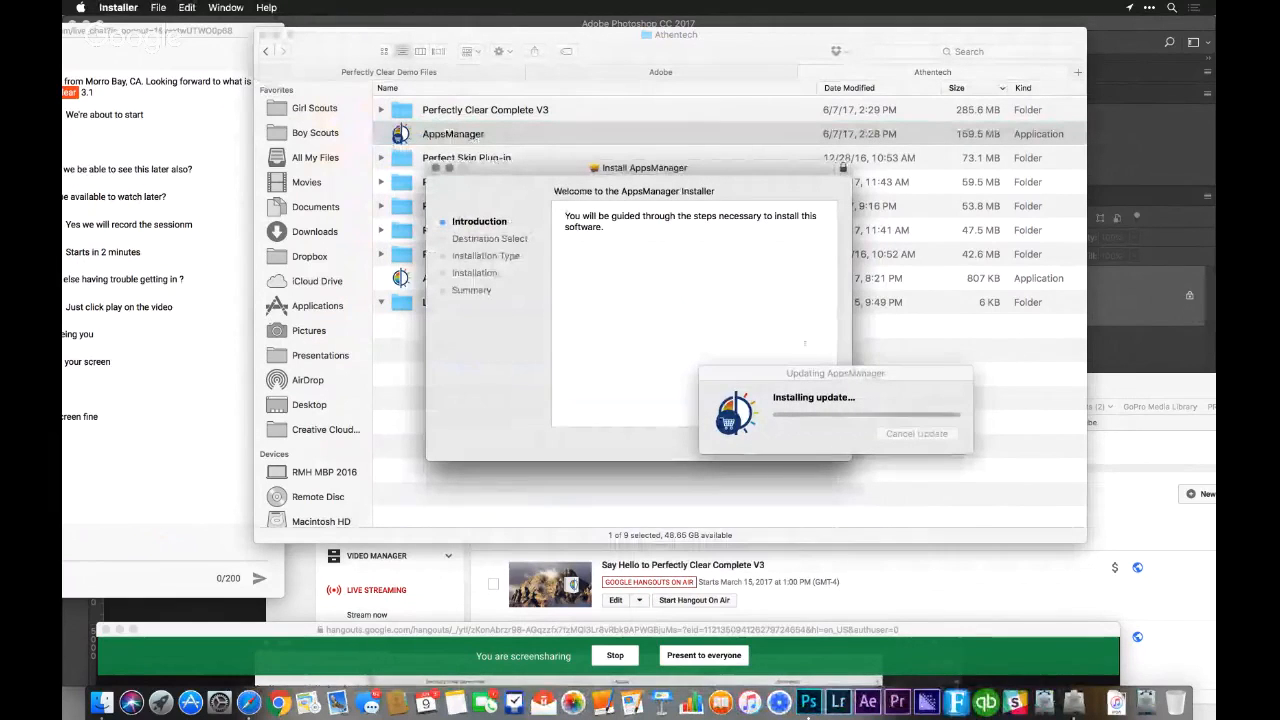
# Try to continue the AppsManager installer, then return to Photoshop and move the update progress window out of the way
pyautogui.moveTo(813, 366); pyautogui.dragTo(978, 374)
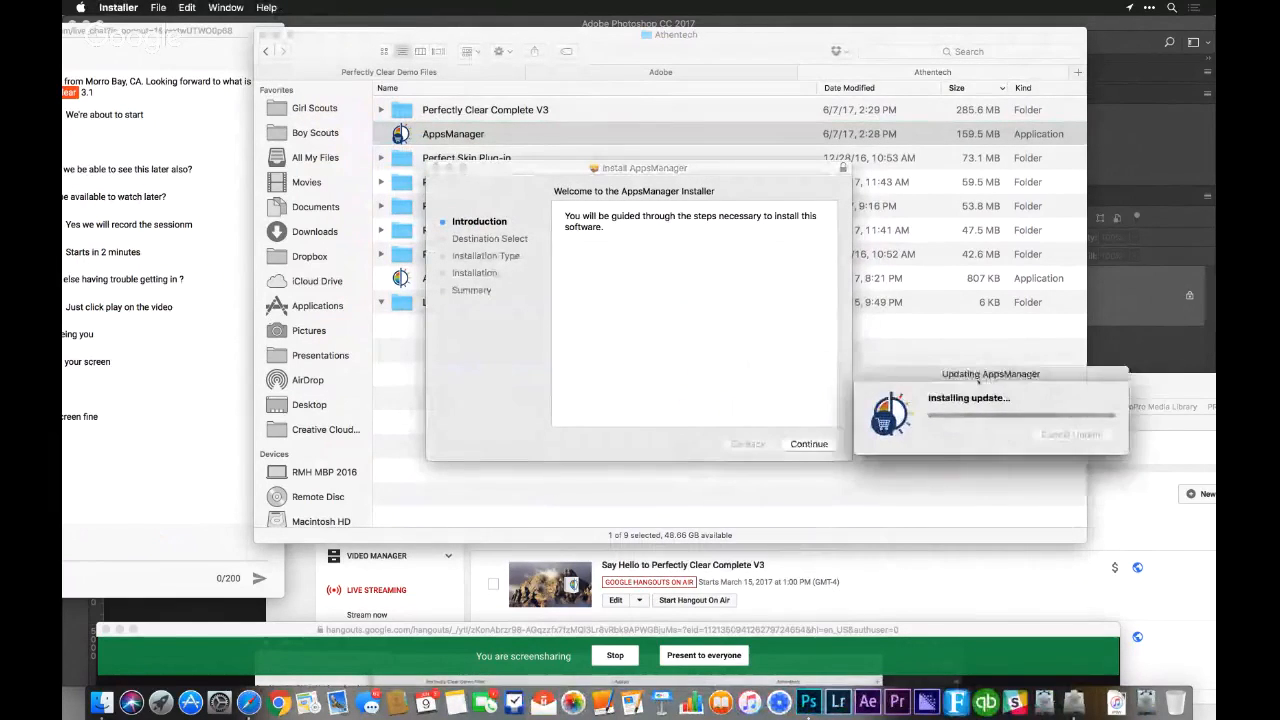
pyautogui.click(820, 447)
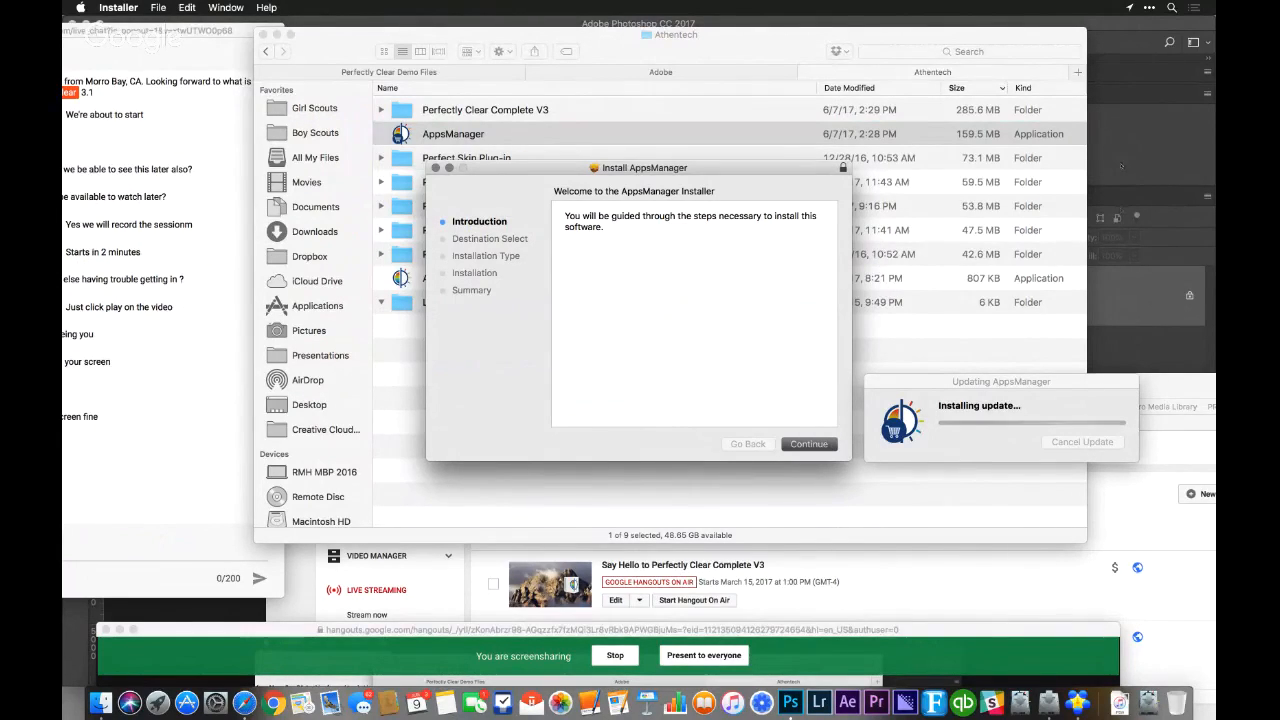
pyautogui.click(1125, 290)
pyautogui.moveTo(978, 389); pyautogui.dragTo(1216, 634)
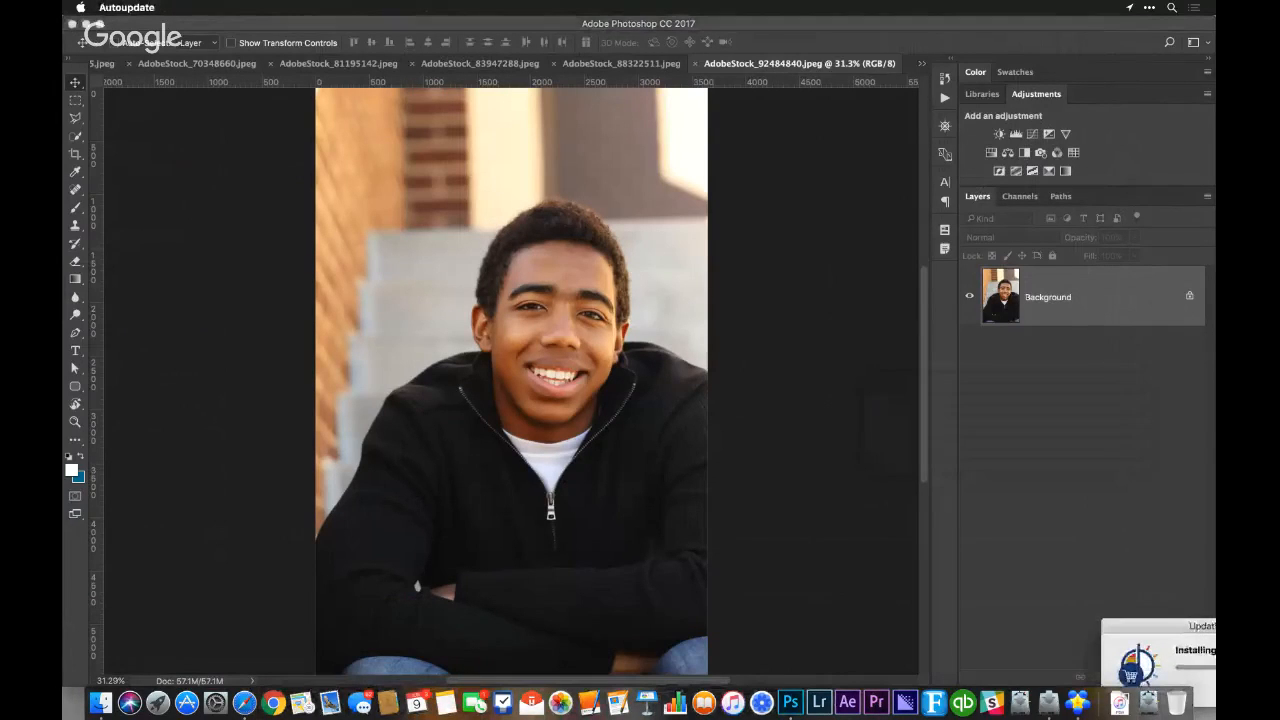
# Force quit the AppsManager installer to abandon the update and close the Force Quit Applications window
pyautogui.press('super+alt+Escape')
pyautogui.click(1087, 555)
pyautogui.press('Return')
pyautogui.press('Return')
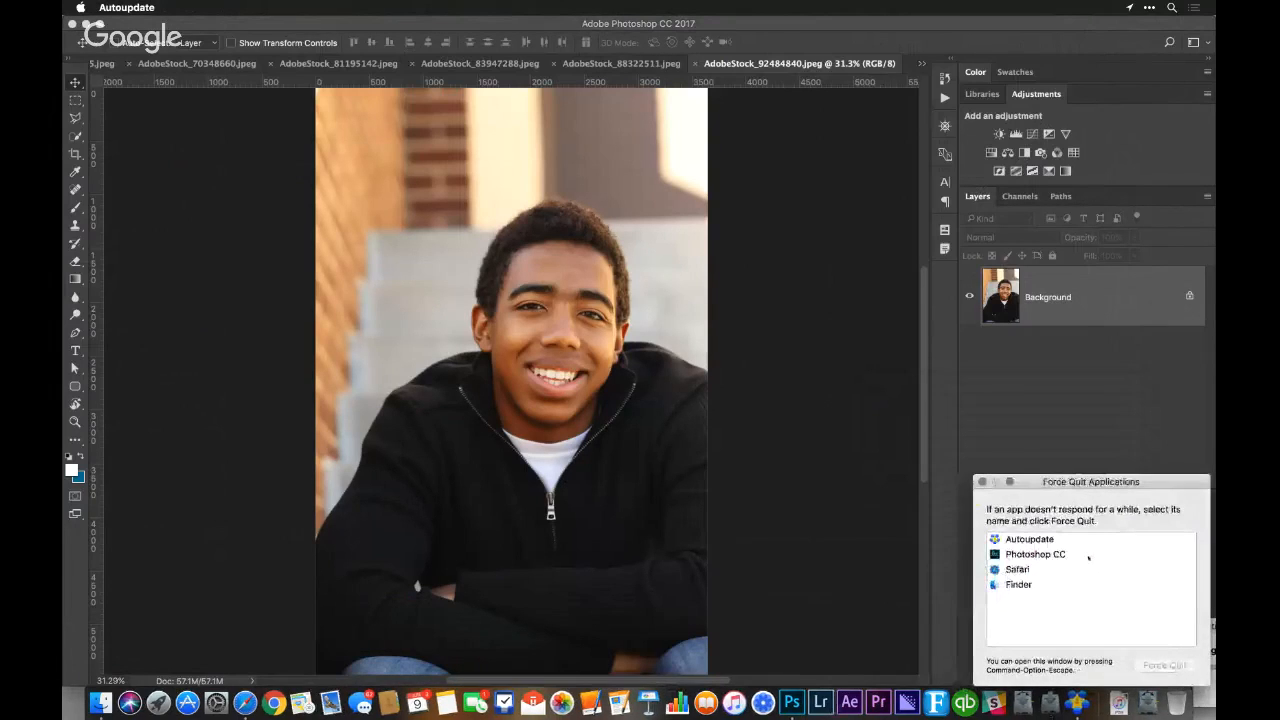
pyautogui.click(983, 482)
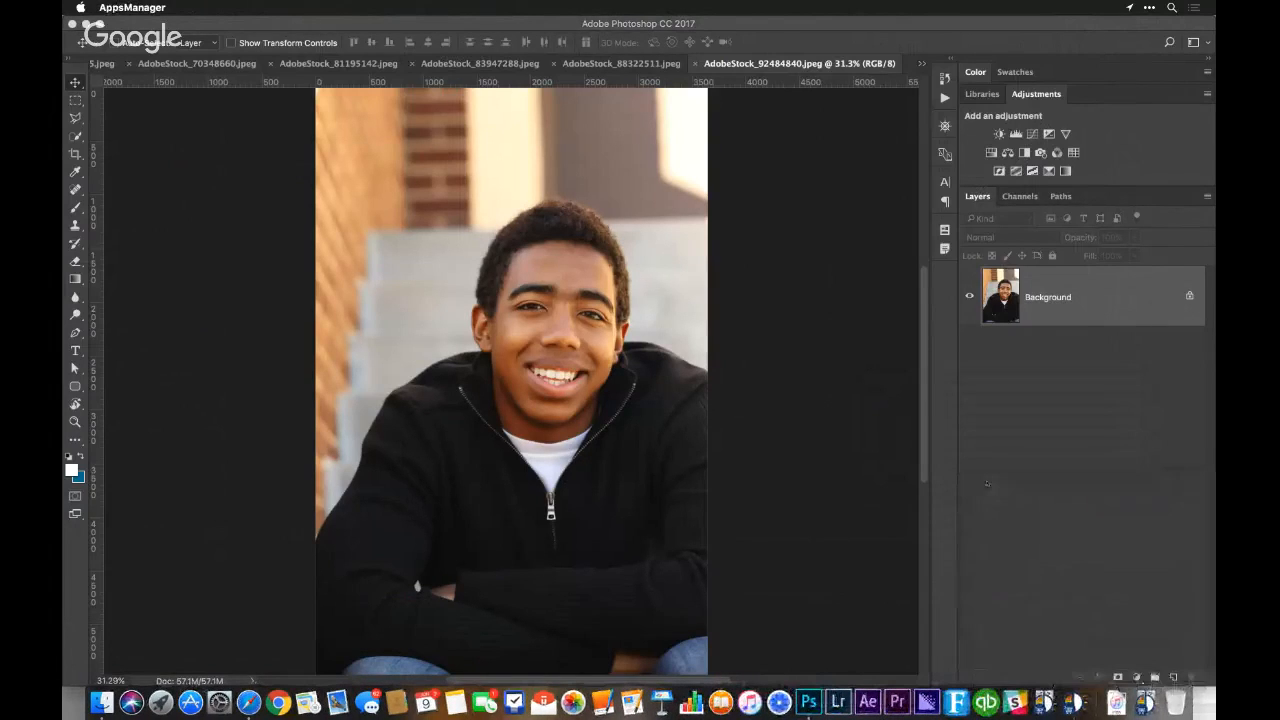
# Examine the add-on LOOKs and preset packs offered in Athentech Apps Manager
pyautogui.press('super+Tab')
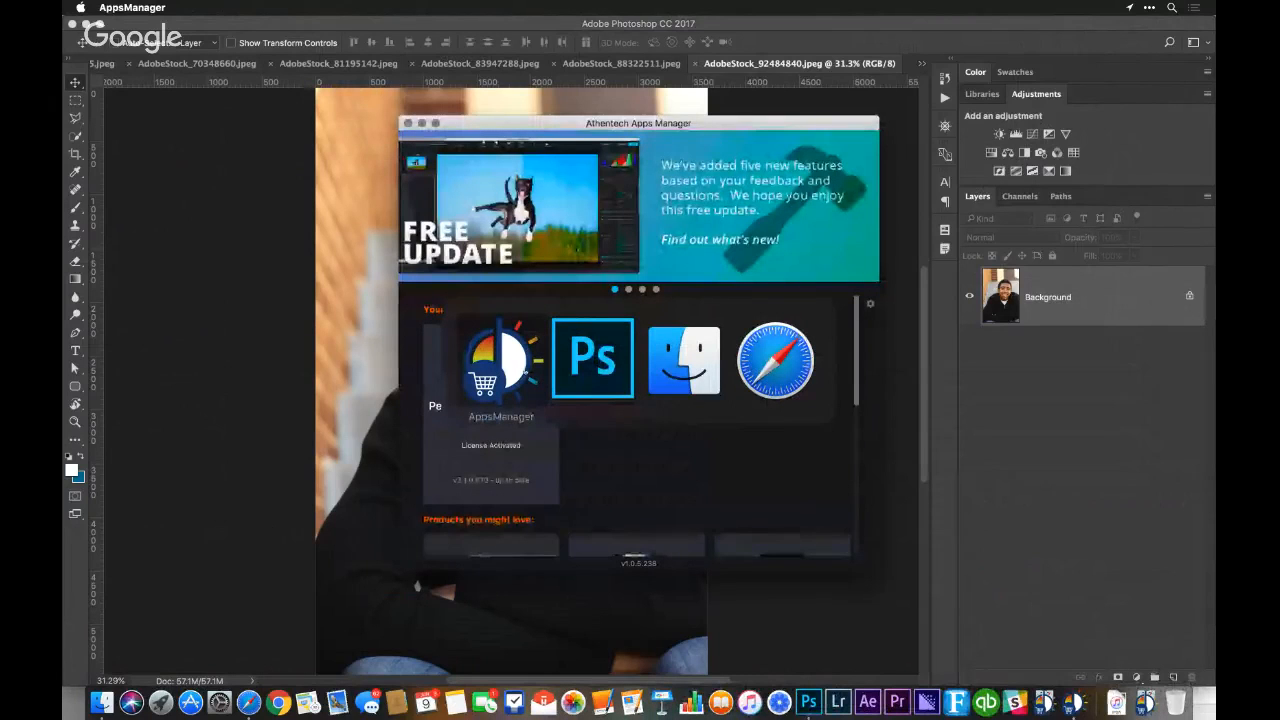
pyautogui.scroll(-5, 626, 358)
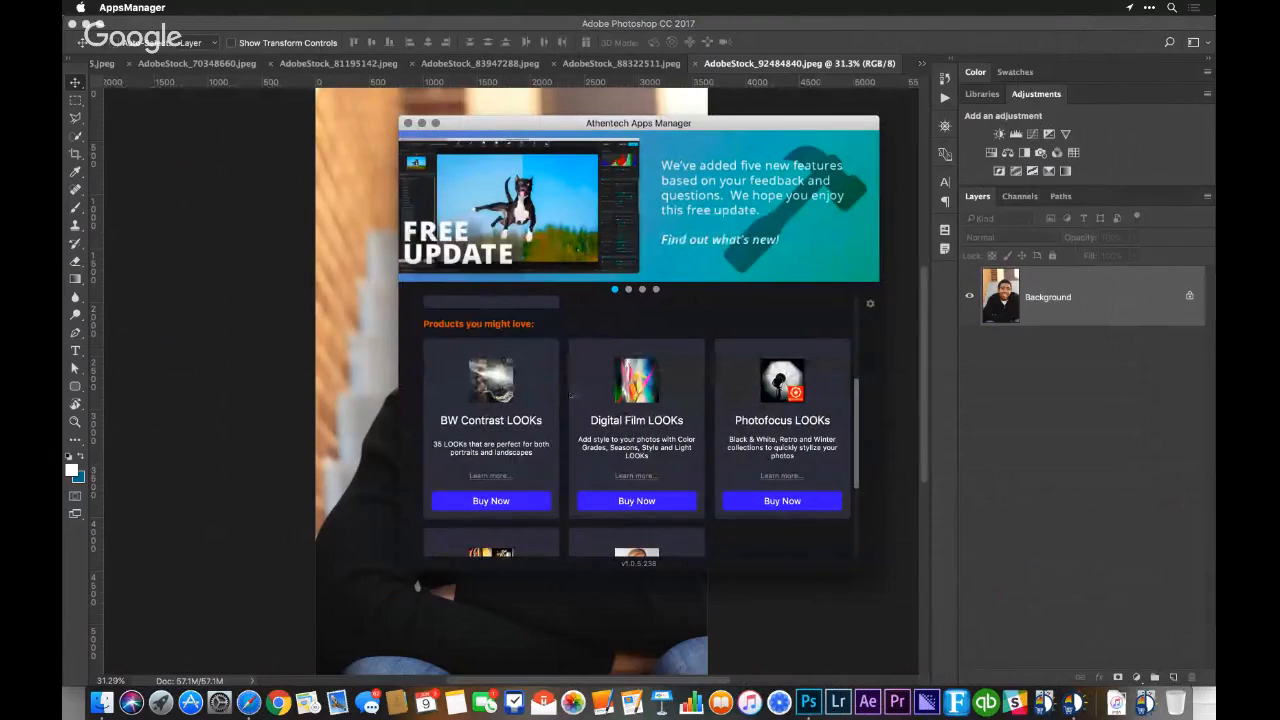
pyautogui.scroll(-3, 570, 396)
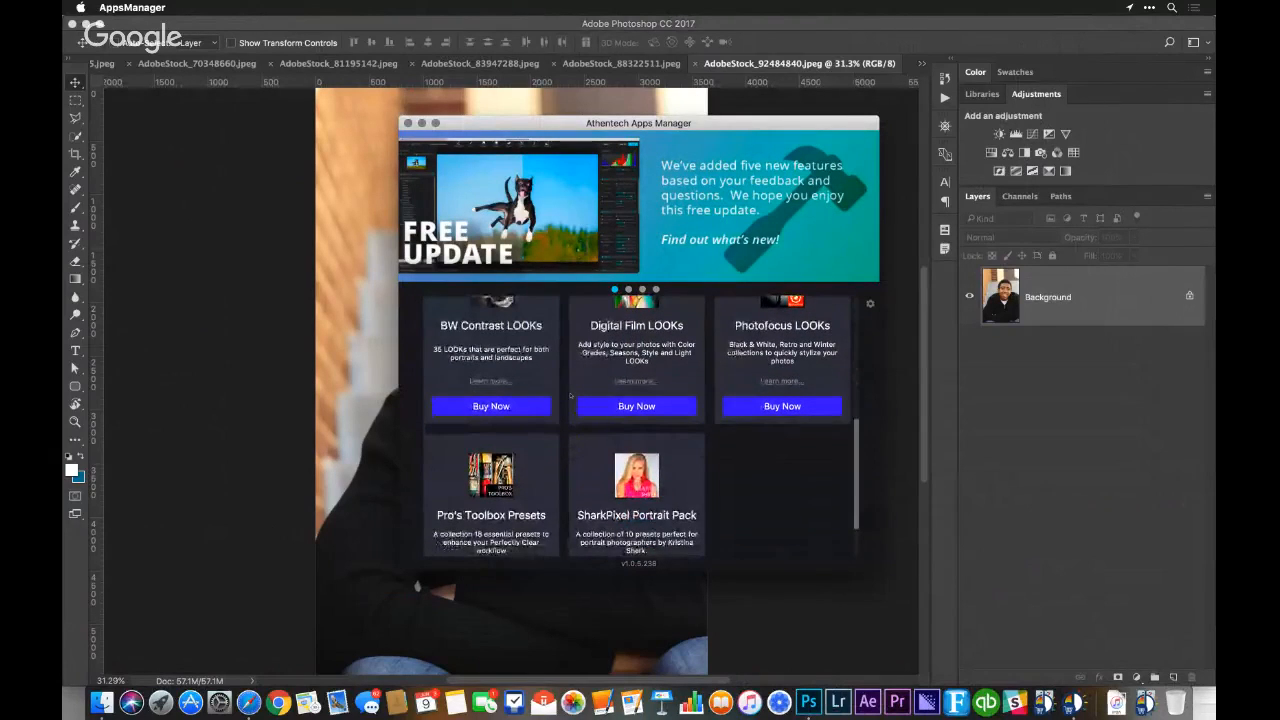
pyautogui.scroll(1, 570, 396)
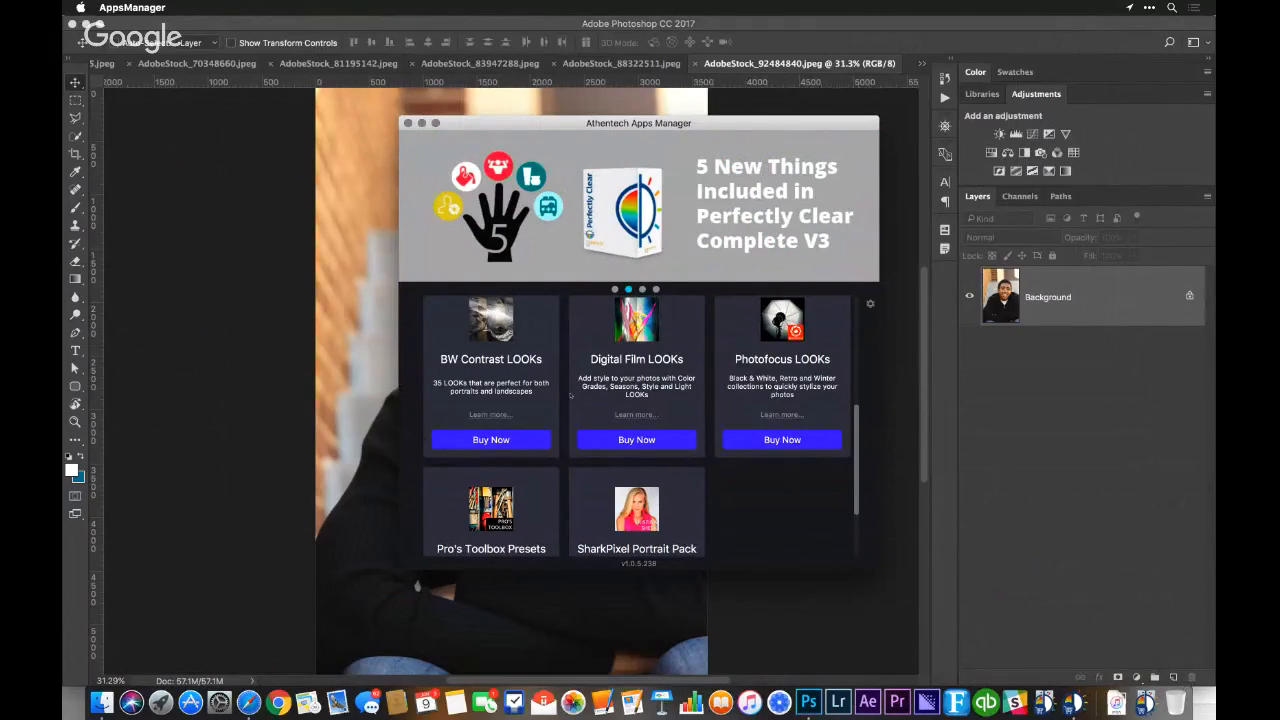
pyautogui.scroll(-1, 570, 396)
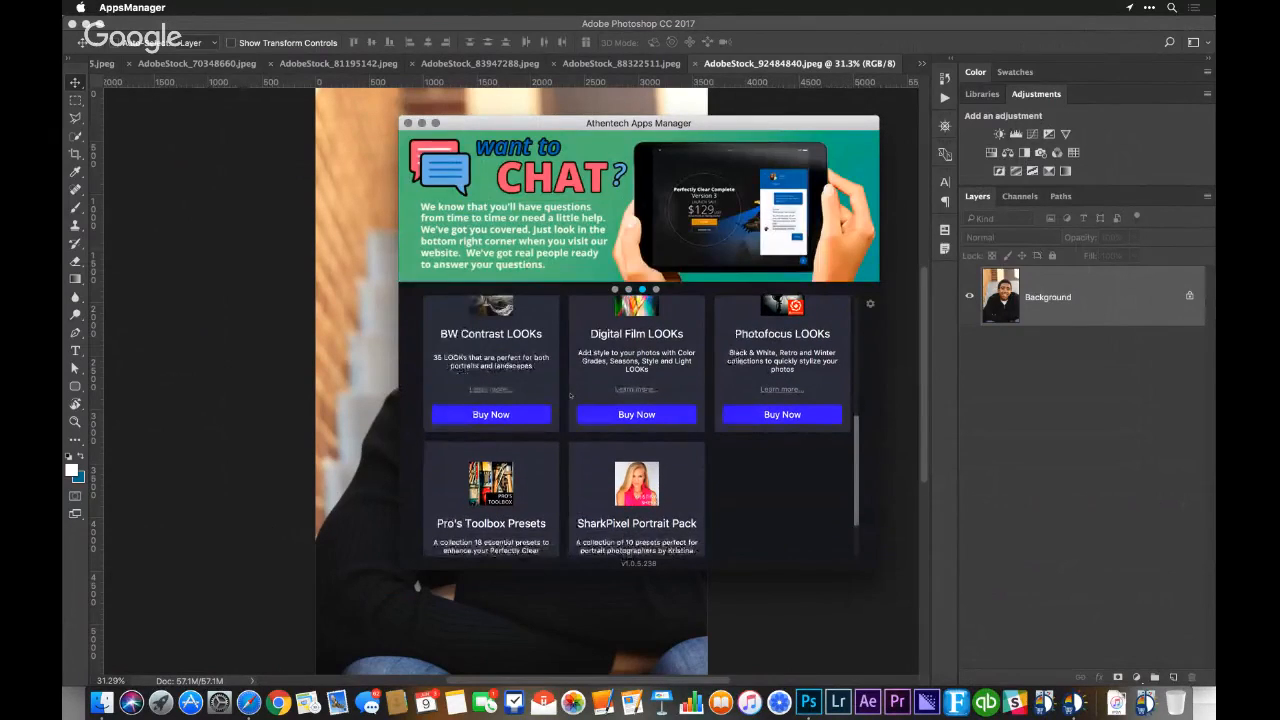
pyautogui.scroll(1, 570, 396)
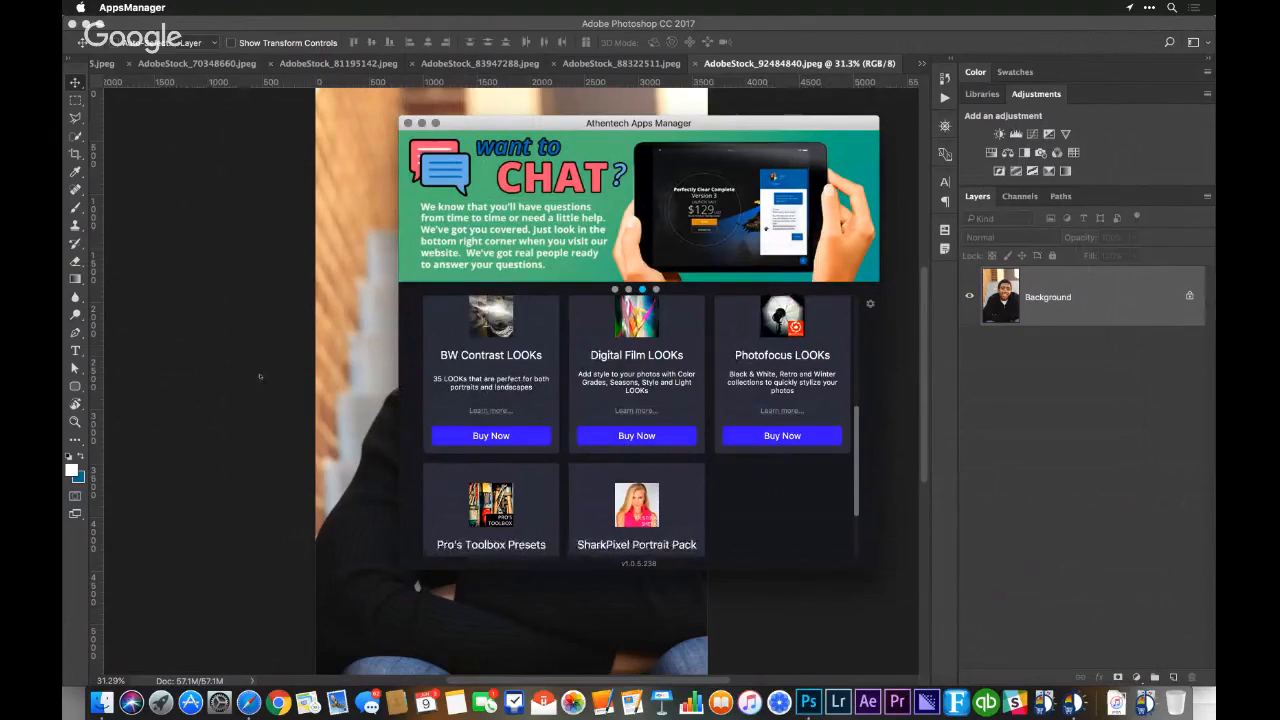
# Switch back to Photoshop and open the portrait in the Perfectly Clear Complete v3 filter from Athentech Imaging
pyautogui.press('super+Tab')
pyautogui.press('super+Tab')
pyautogui.press('super+Tab')
pyautogui.press('super+Tab')
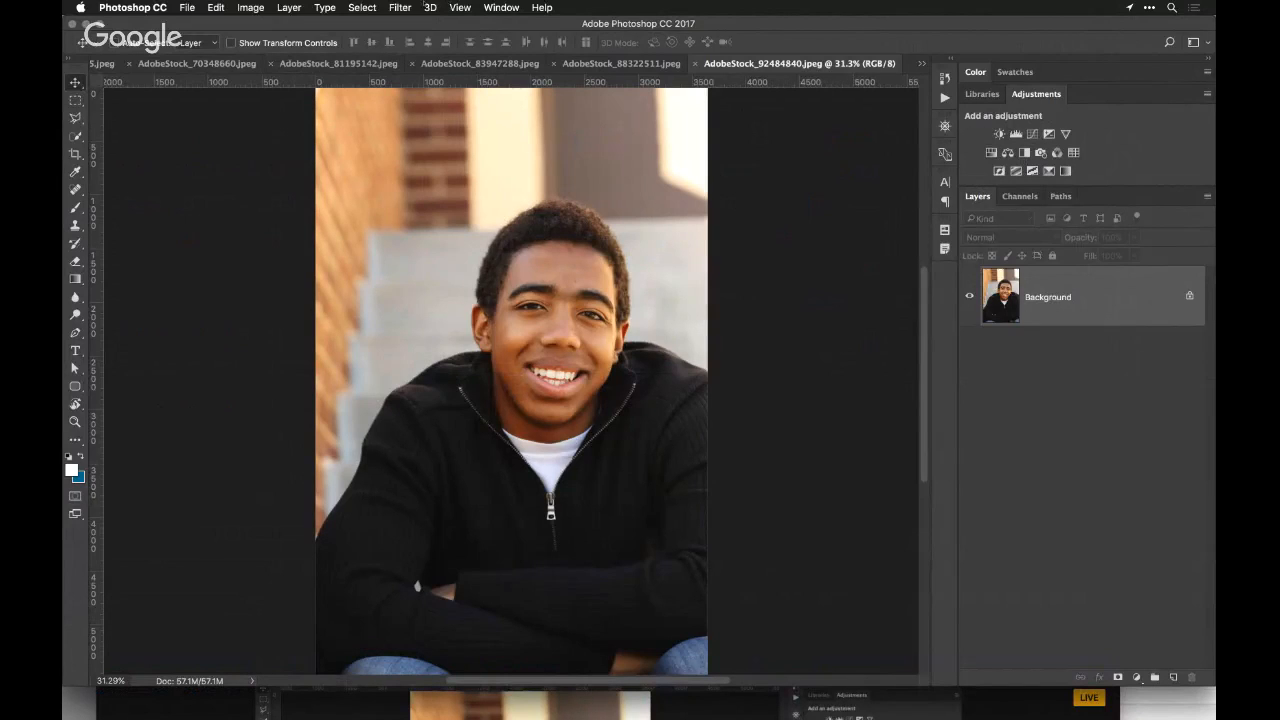
pyautogui.click(400, 7)
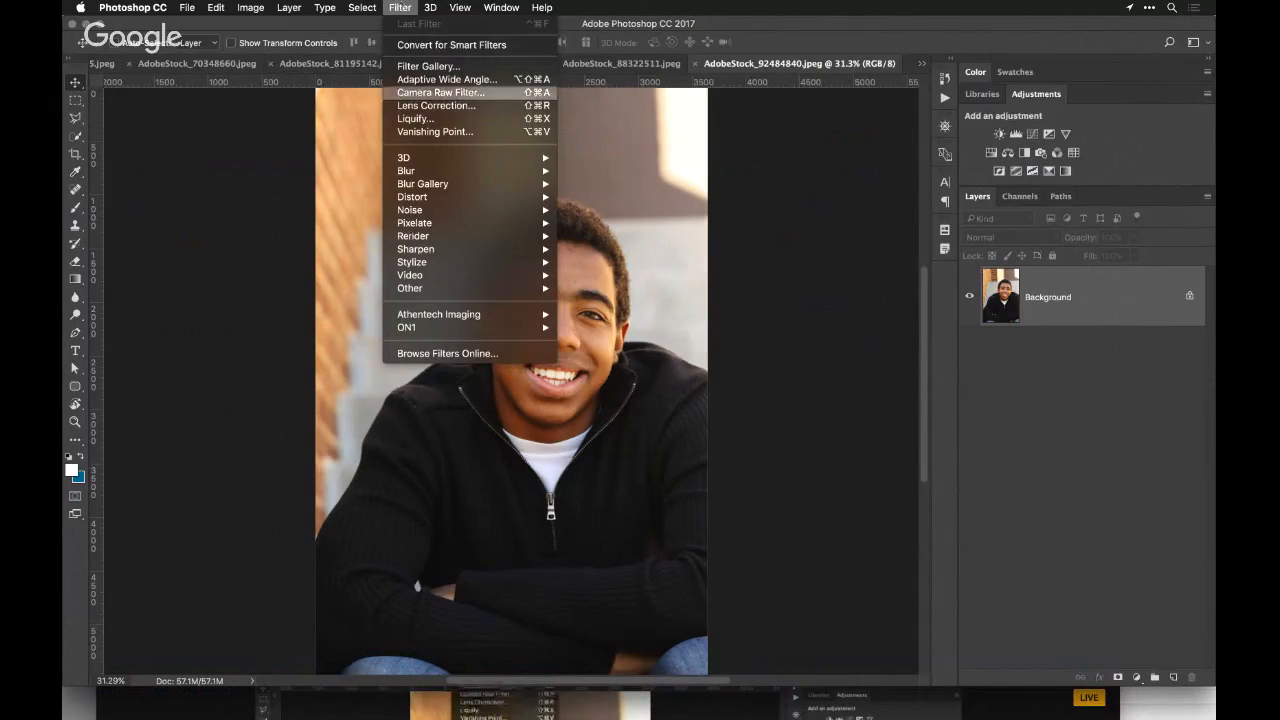
pyautogui.moveTo(450, 314)
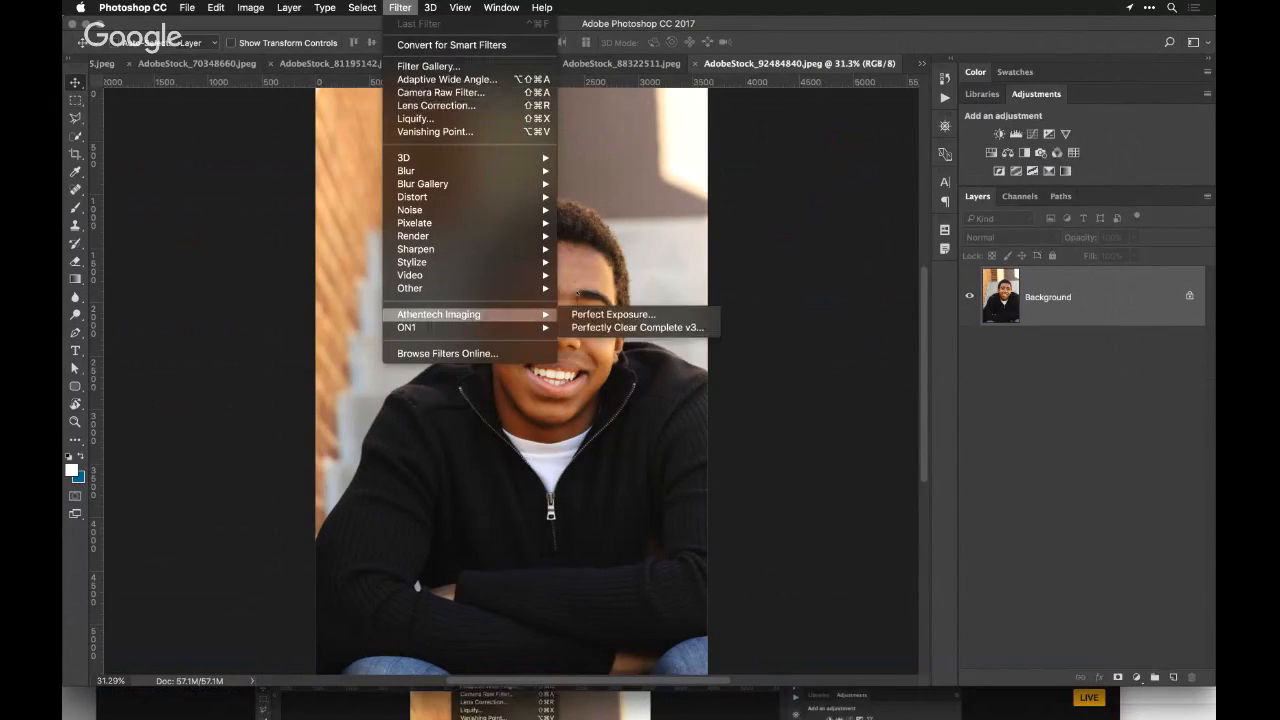
pyautogui.click(622, 327)
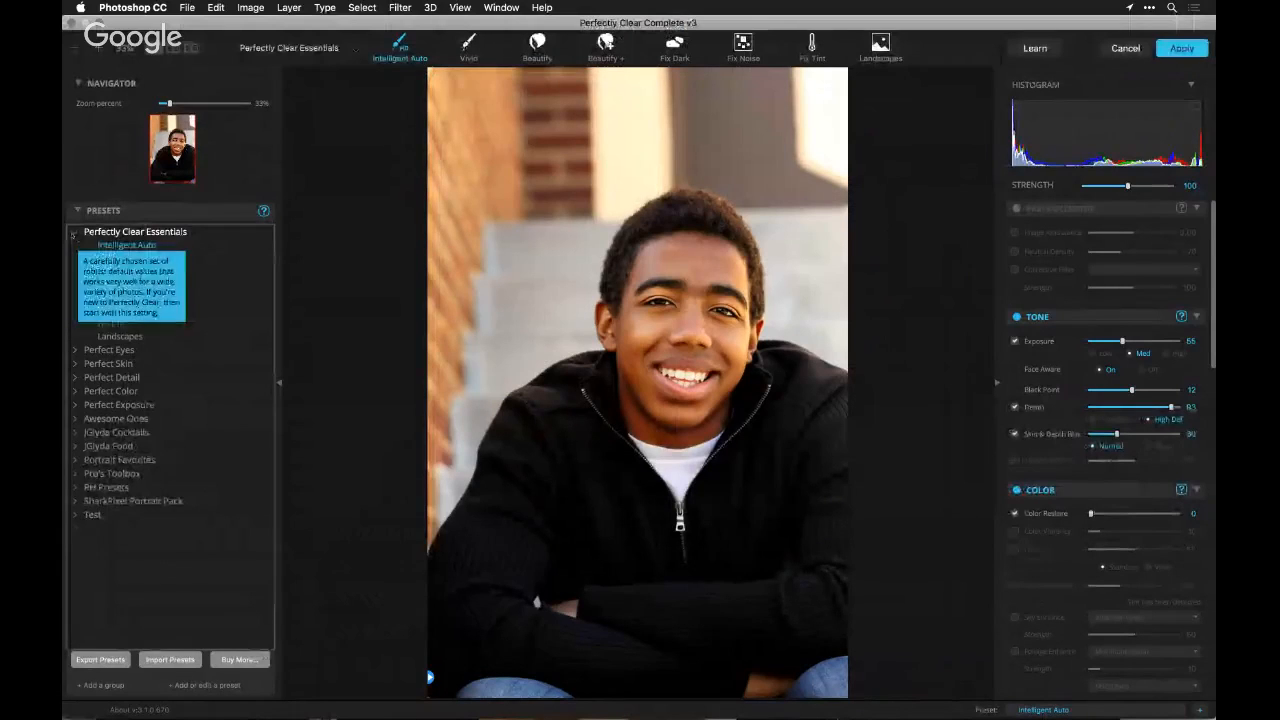
# Collapse the Perfectly Clear Essentials preset group and expand the Perfect Eyes group
pyautogui.click(75, 235)
pyautogui.click(74, 246)
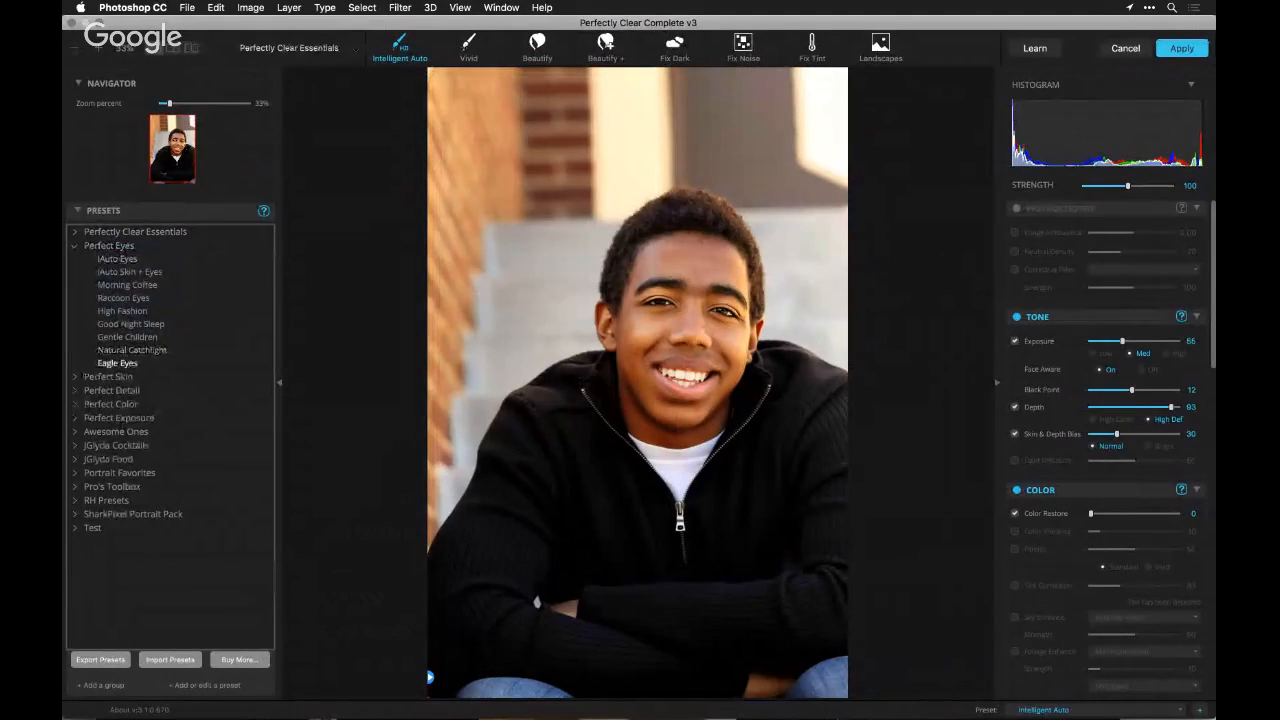
# Expand the Perfect Skin preset group and apply its iAuto Skin + Eyes preset to the portrait
pyautogui.click(75, 377)
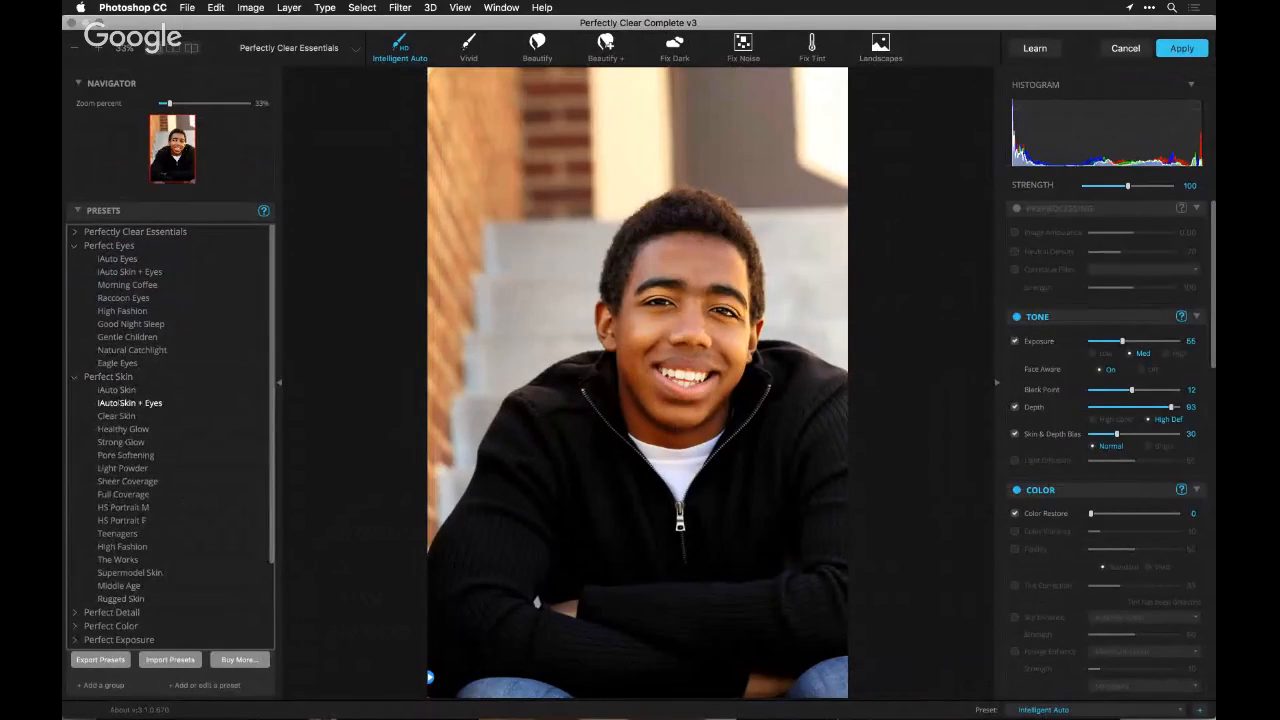
pyautogui.click(117, 403)
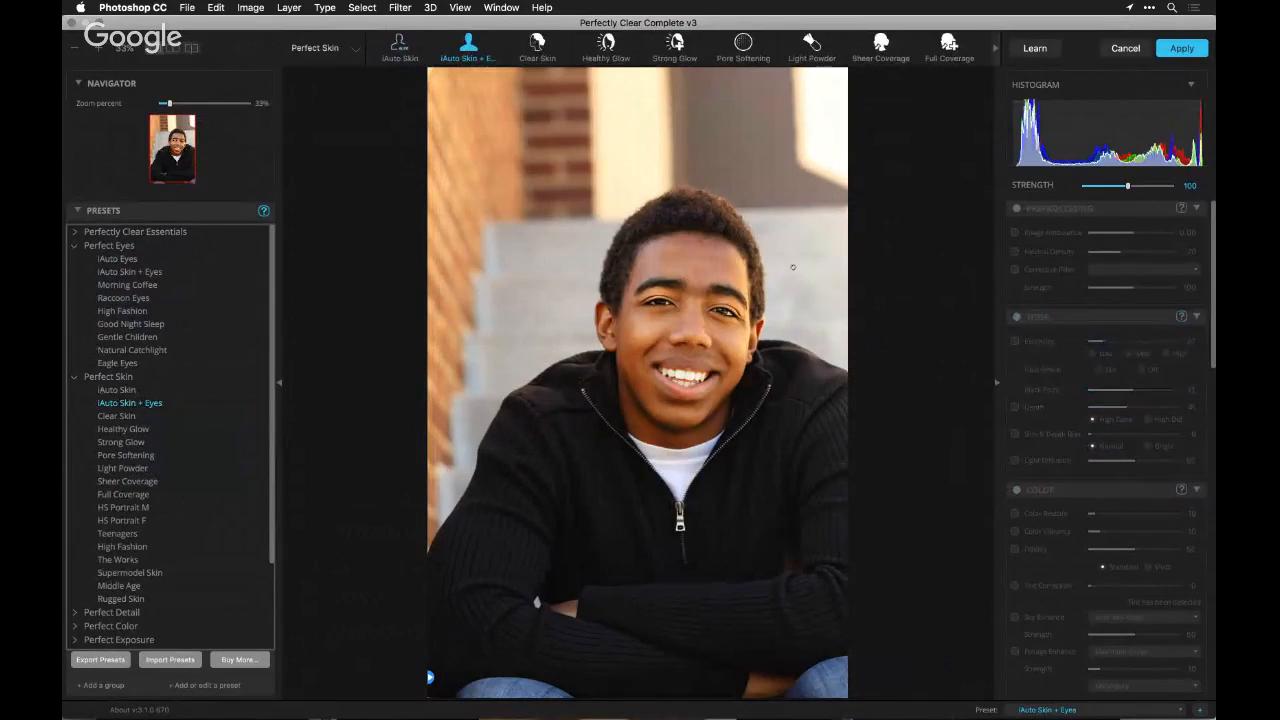
pyautogui.scroll(-5, 1170, 377)
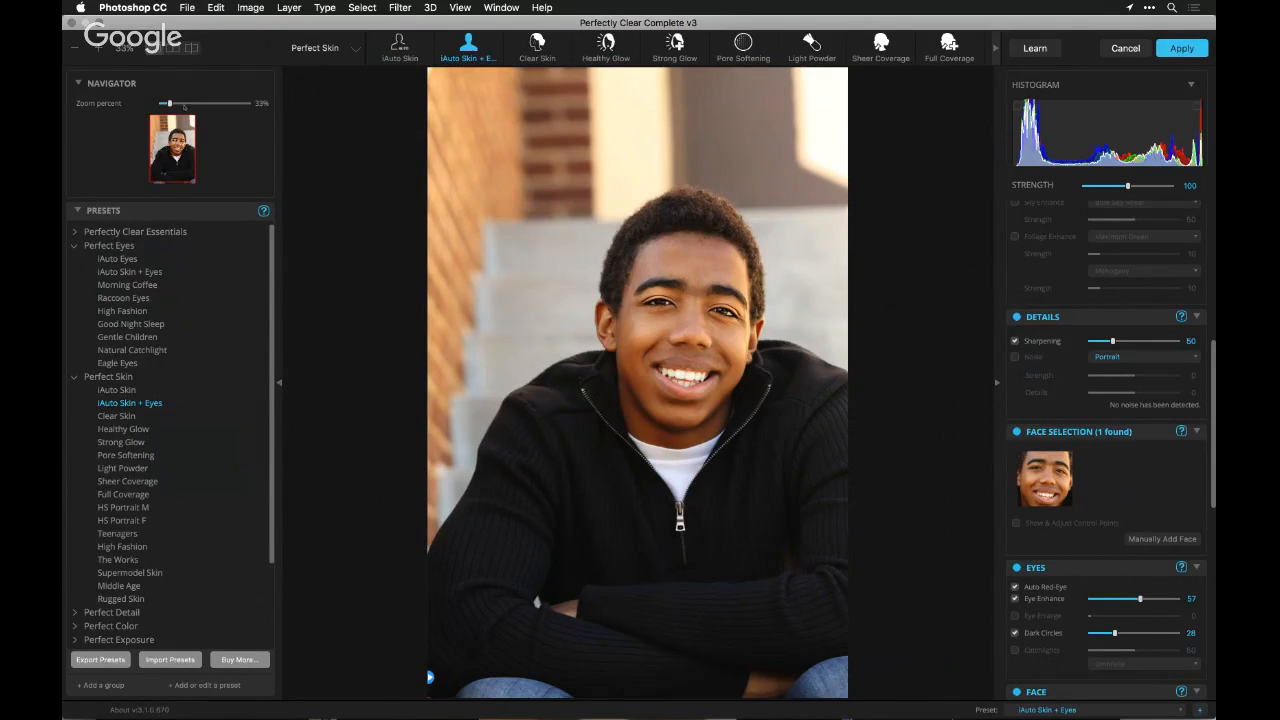
# Compare the face before and after side by side at about 116% zoom and review the Eyes, Face and Skin adjustments
pyautogui.moveTo(170, 103); pyautogui.dragTo(193, 103)
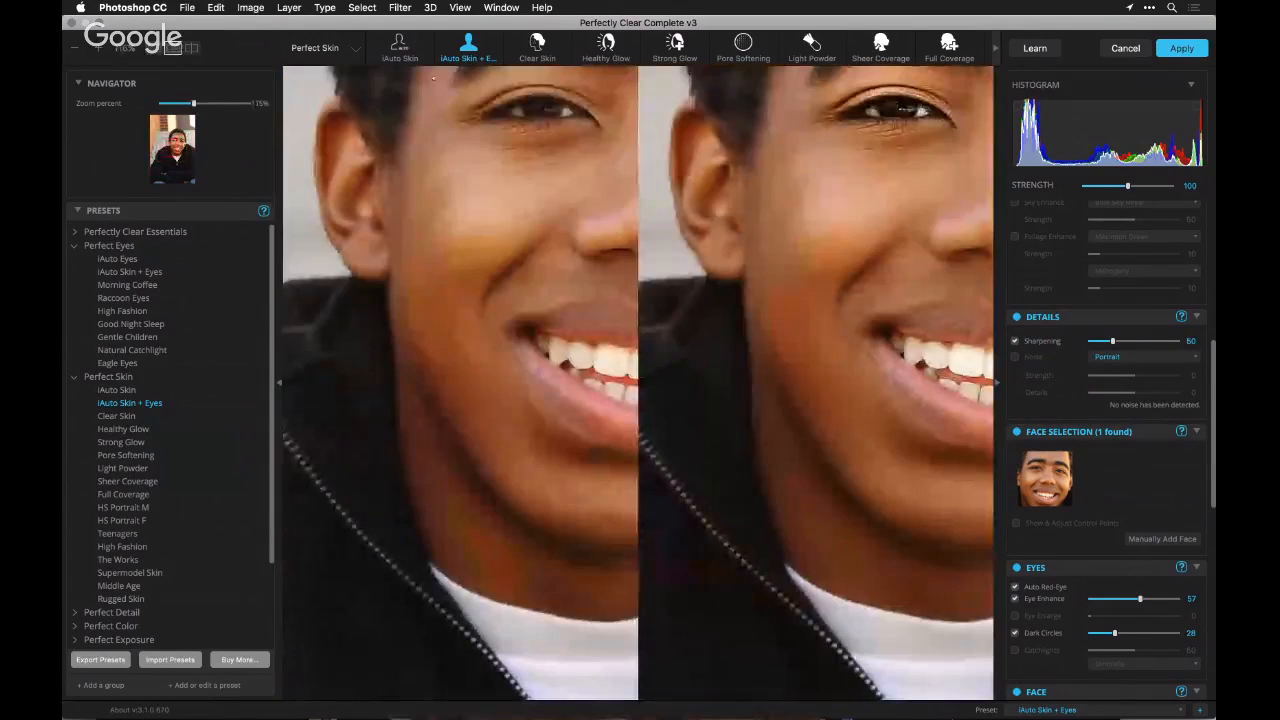
pyautogui.moveTo(602, 172); pyautogui.dragTo(522, 344)
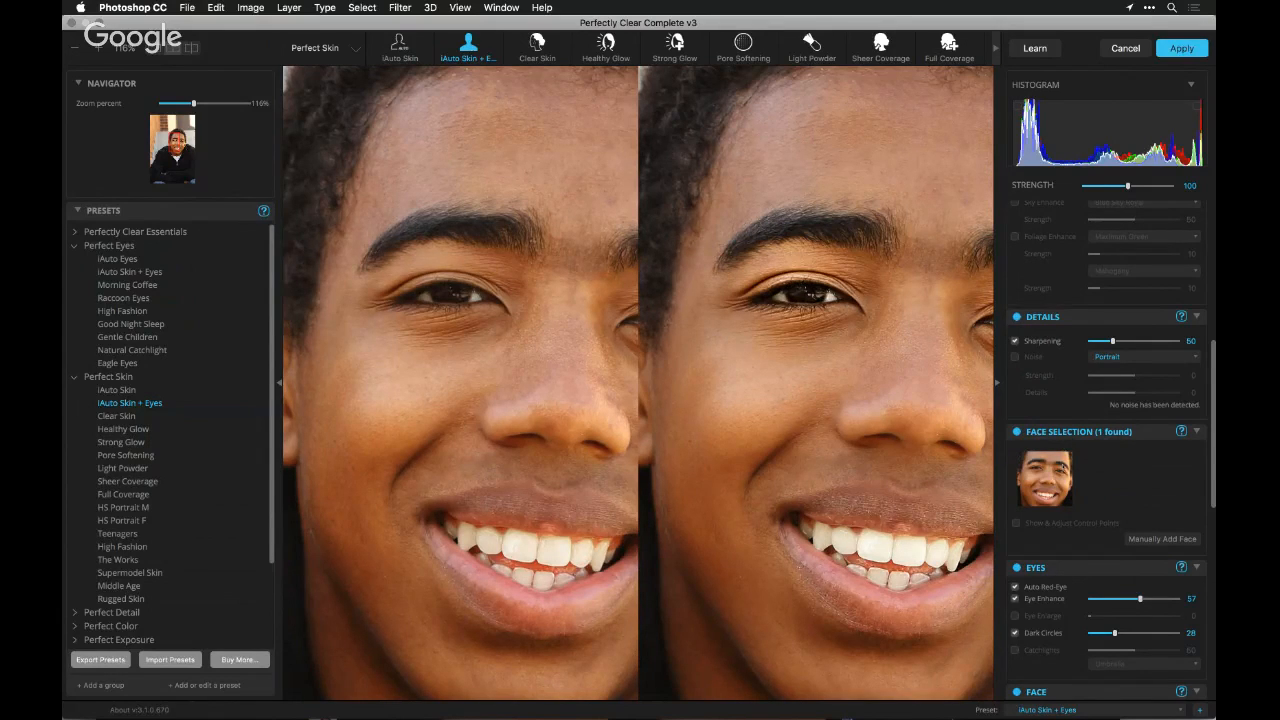
pyautogui.scroll(-3, 1062, 466)
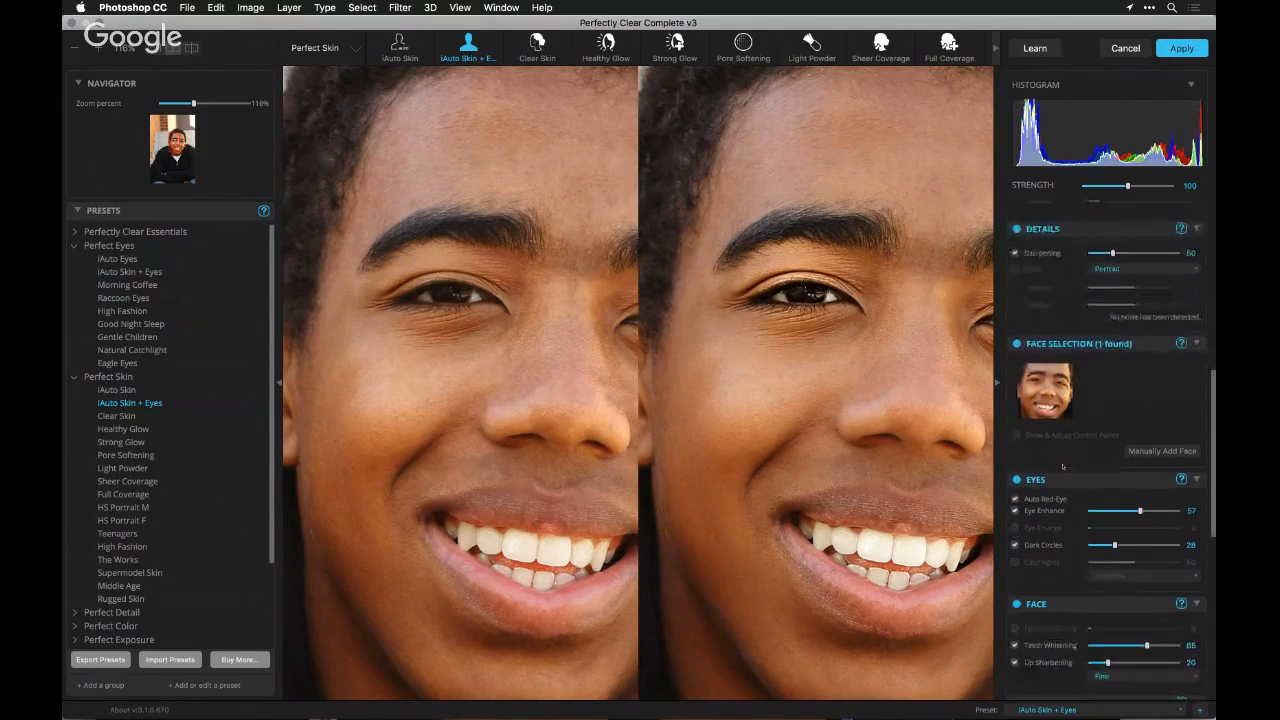
pyautogui.scroll(-3, 1062, 466)
pyautogui.scroll(-4, 1062, 466)
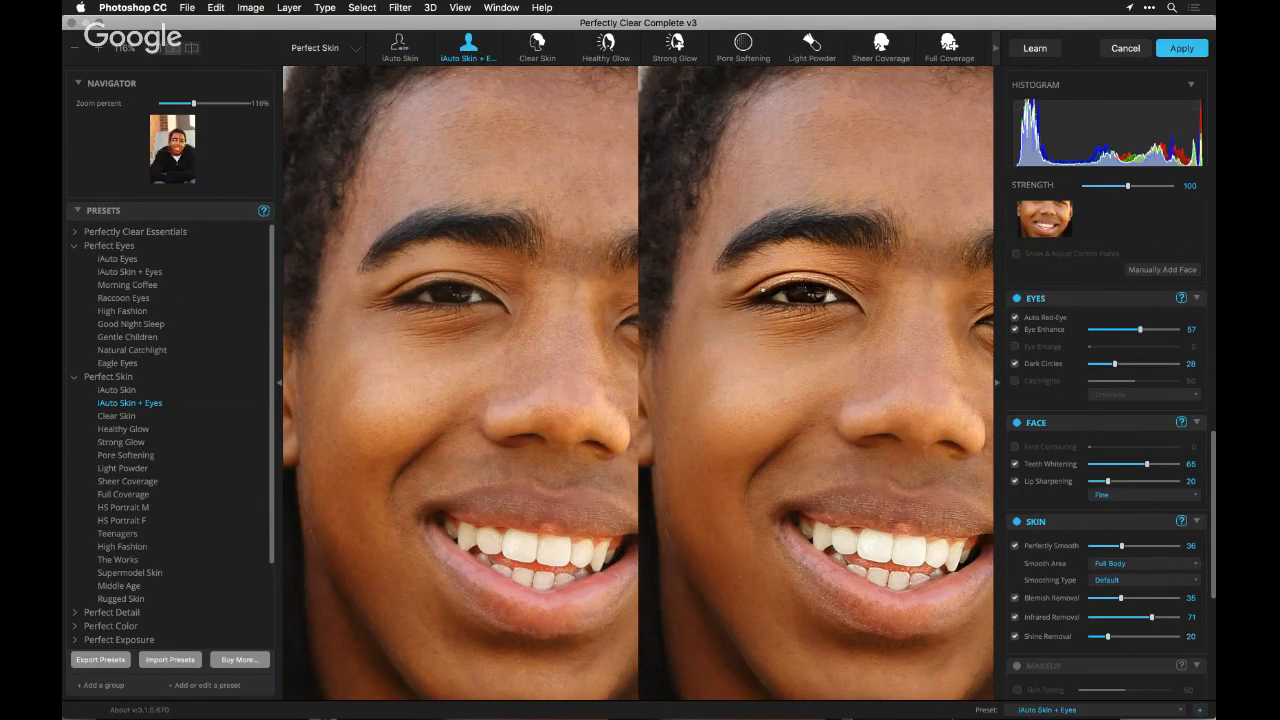
# Switch to Safari to check the webinar's live chat, and return to the portrait in Photoshop
pyautogui.press('super+Tab')
pyautogui.press('super+Tab')
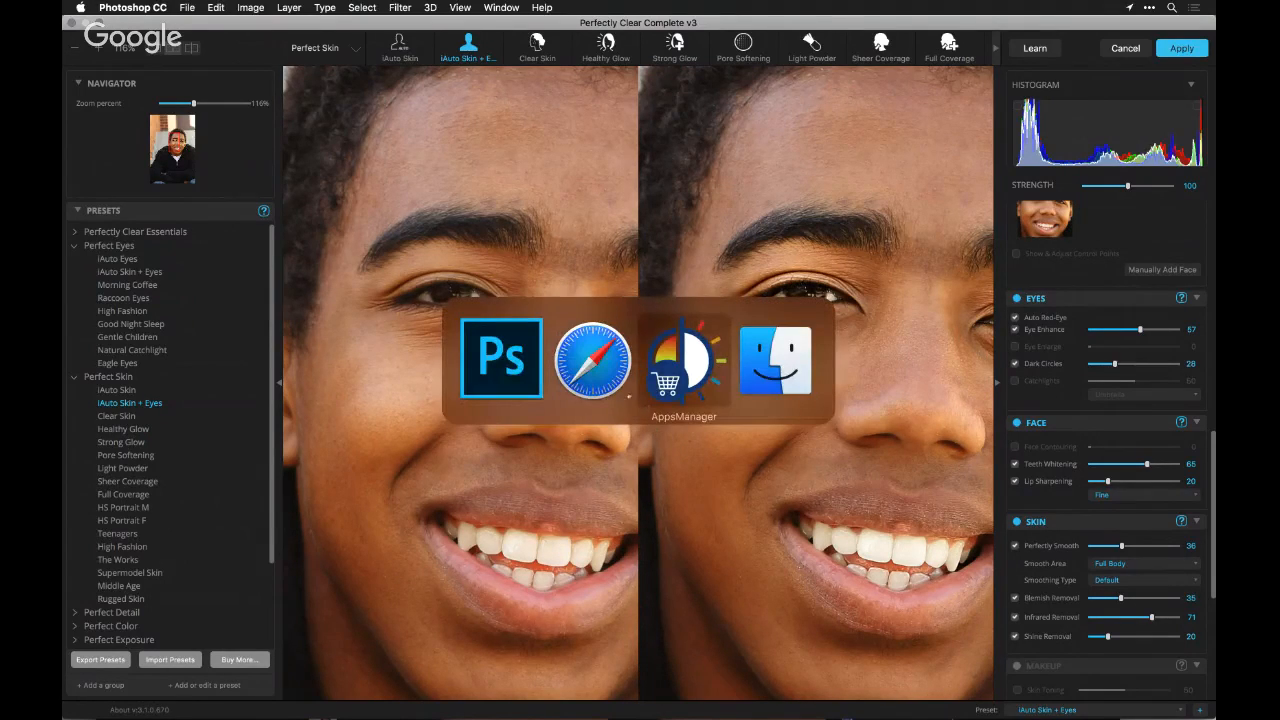
pyautogui.press('super+shift+Tab')
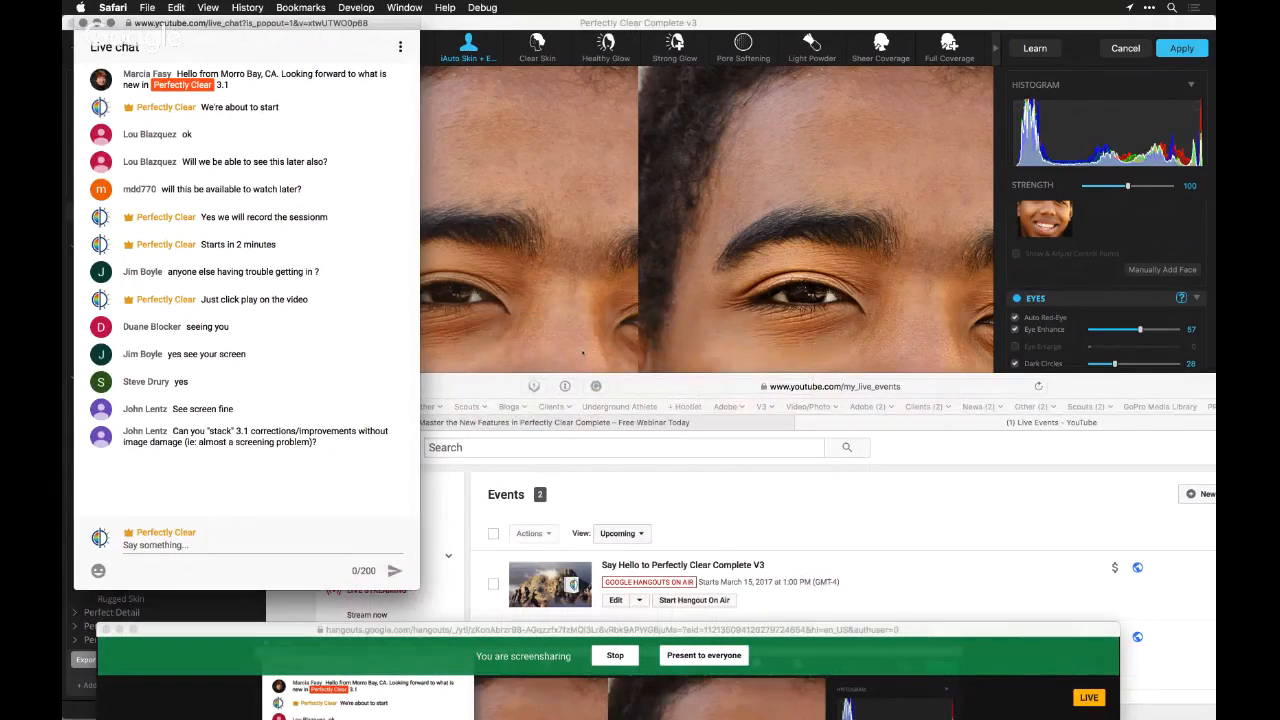
pyautogui.click(583, 352)
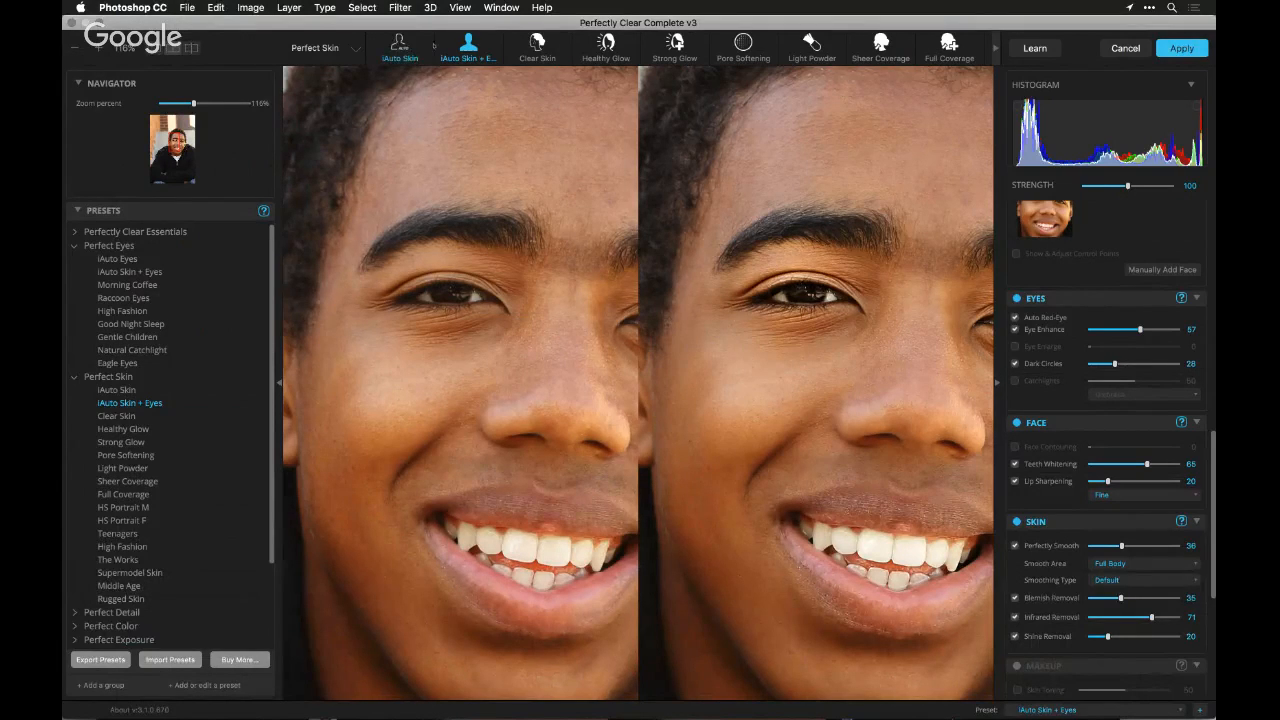
# Collapse the Perfect Eyes and Perfect Skin preset groups and expand the RH Presets group
pyautogui.click(88, 246)
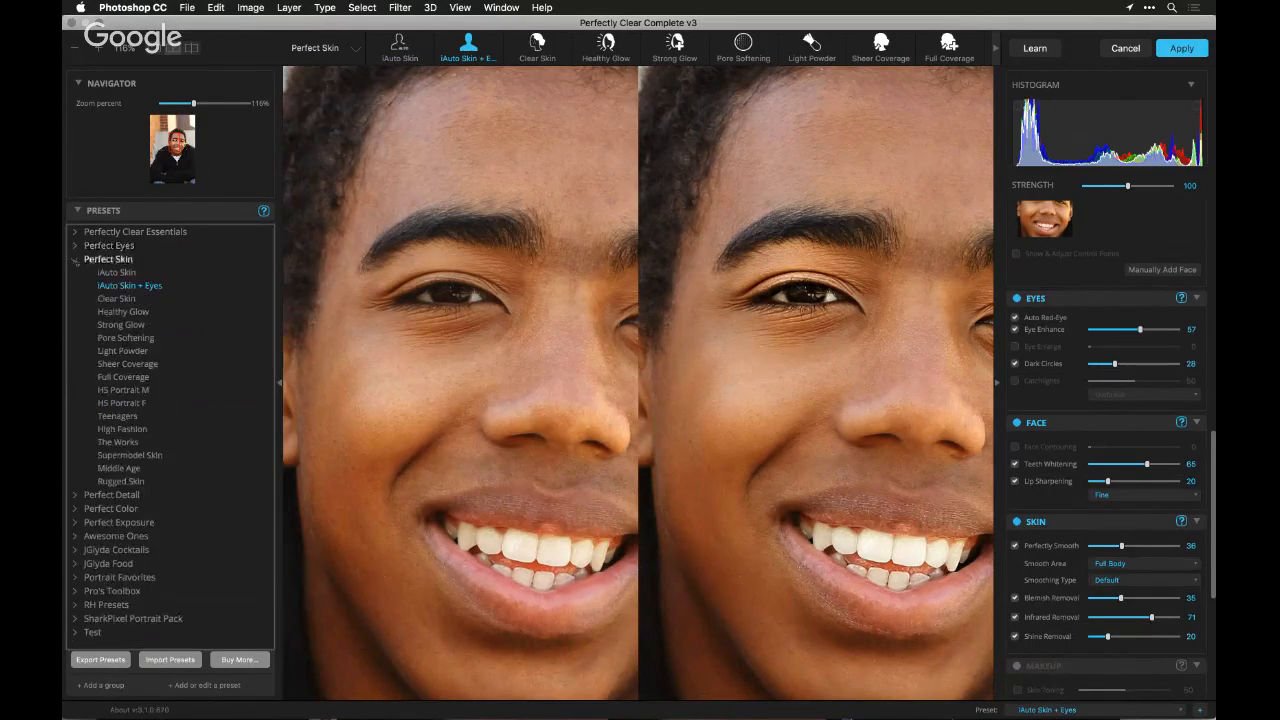
pyautogui.click(75, 259)
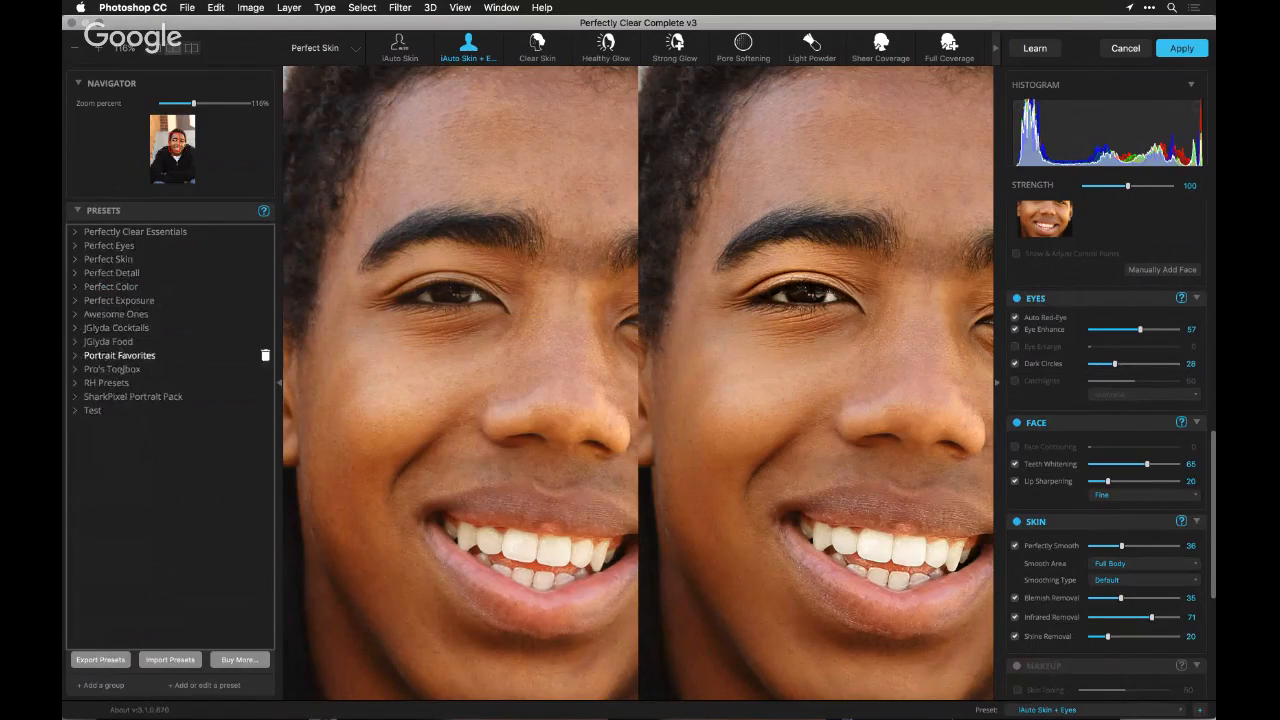
pyautogui.click(75, 383)
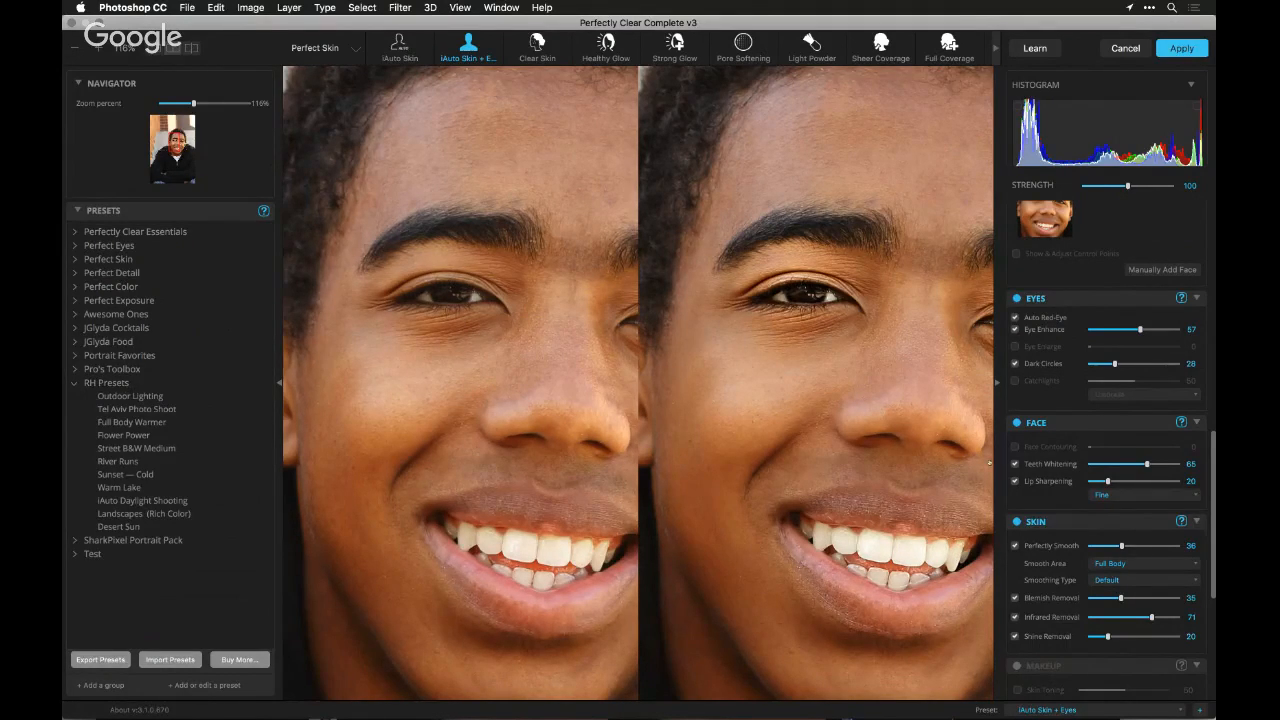
# Set Teeth Whitening to 80, Blemish Removal to 67 and Infrared Removal to 82
pyautogui.moveTo(1154, 465); pyautogui.dragTo(1160, 465)
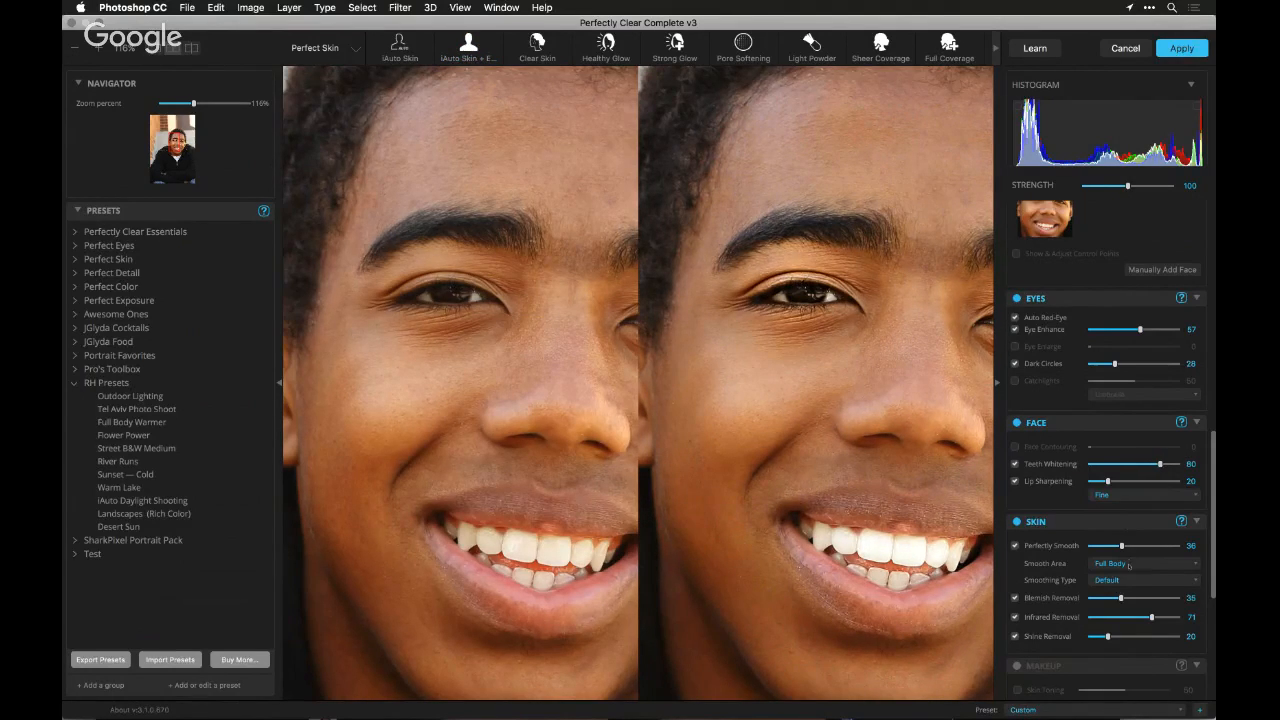
pyautogui.click(1149, 598)
pyautogui.click(1161, 619)
# Enable Blush in the makeup adjustments and set its strength to 15
pyautogui.scroll(-2, 1150, 622)
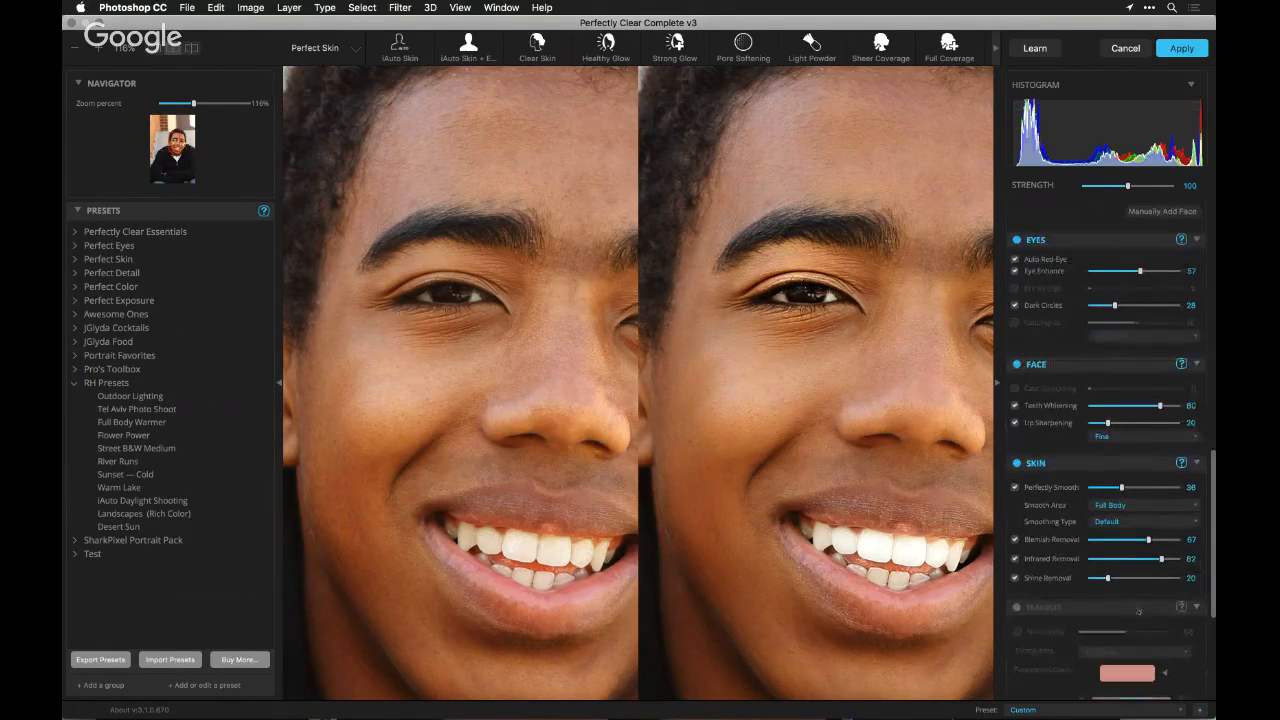
pyautogui.scroll(-6, 1138, 611)
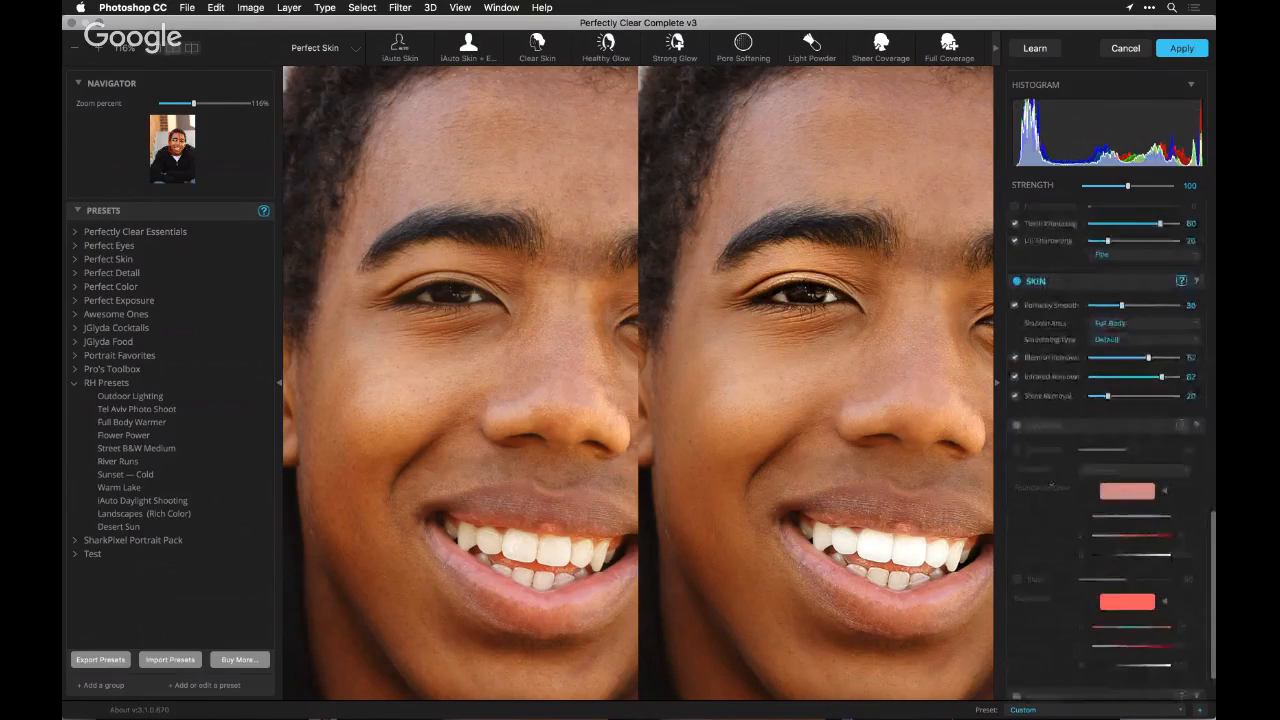
pyautogui.scroll(-2, 1051, 486)
pyautogui.click(1017, 520)
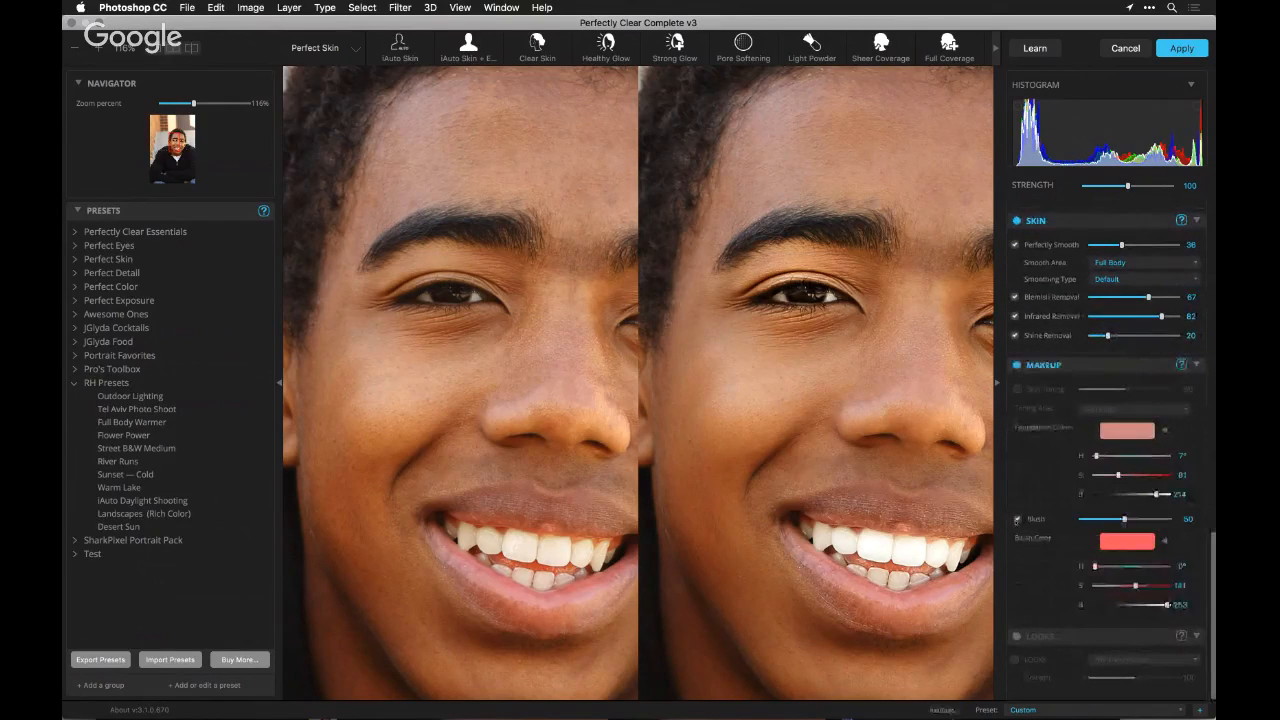
pyautogui.click(1102, 520)
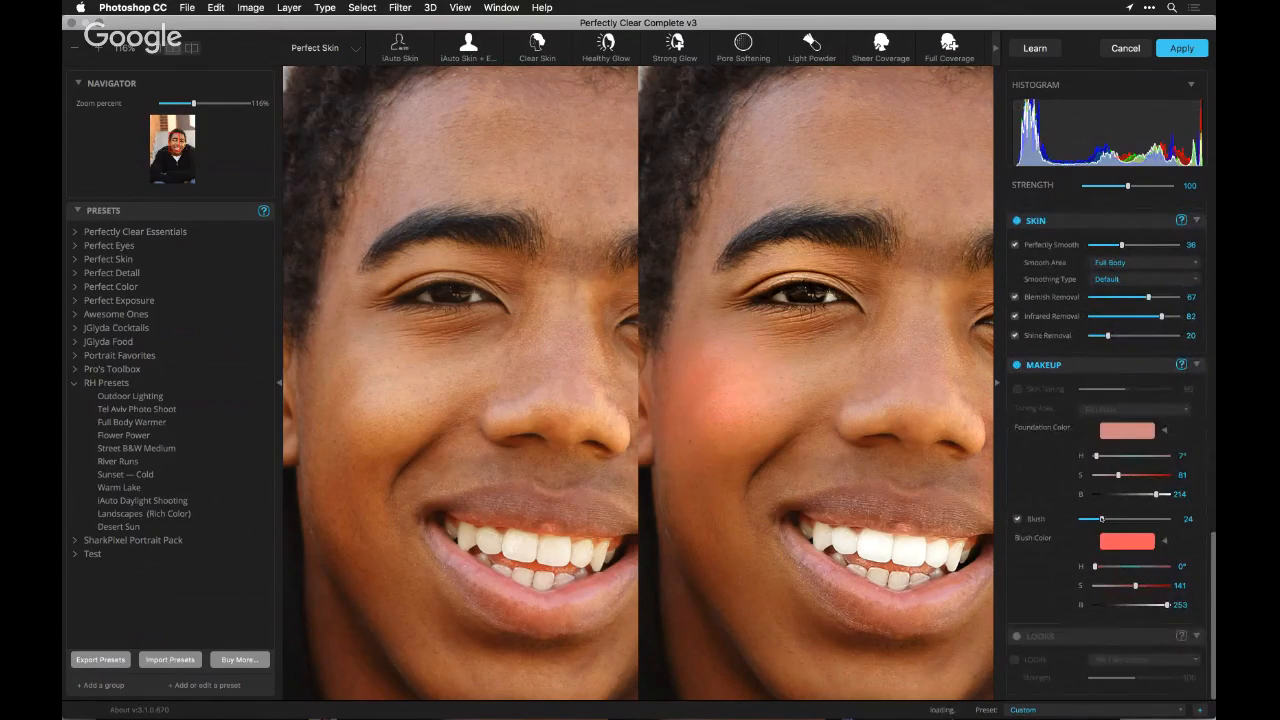
pyautogui.moveTo(1101, 519); pyautogui.dragTo(1094, 519)
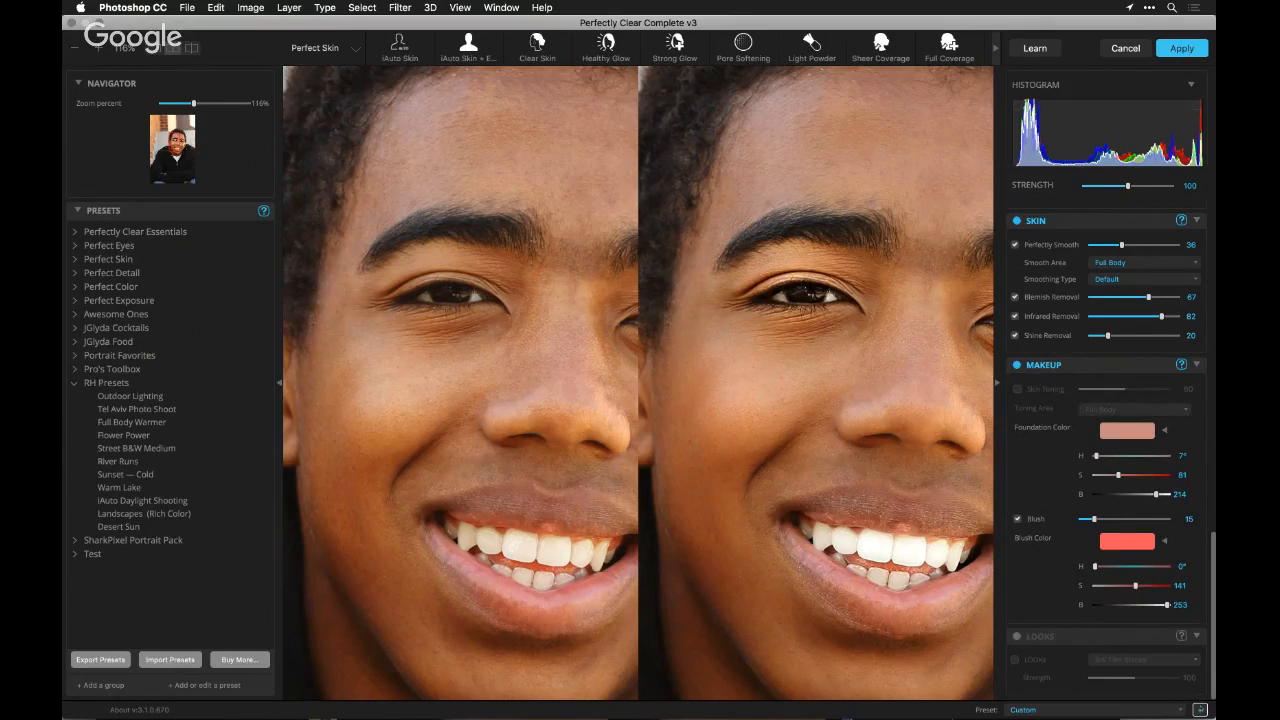
# Start saving the current adjustments as a new preset and assign it to the RH Presets group
pyautogui.click(1200, 709)
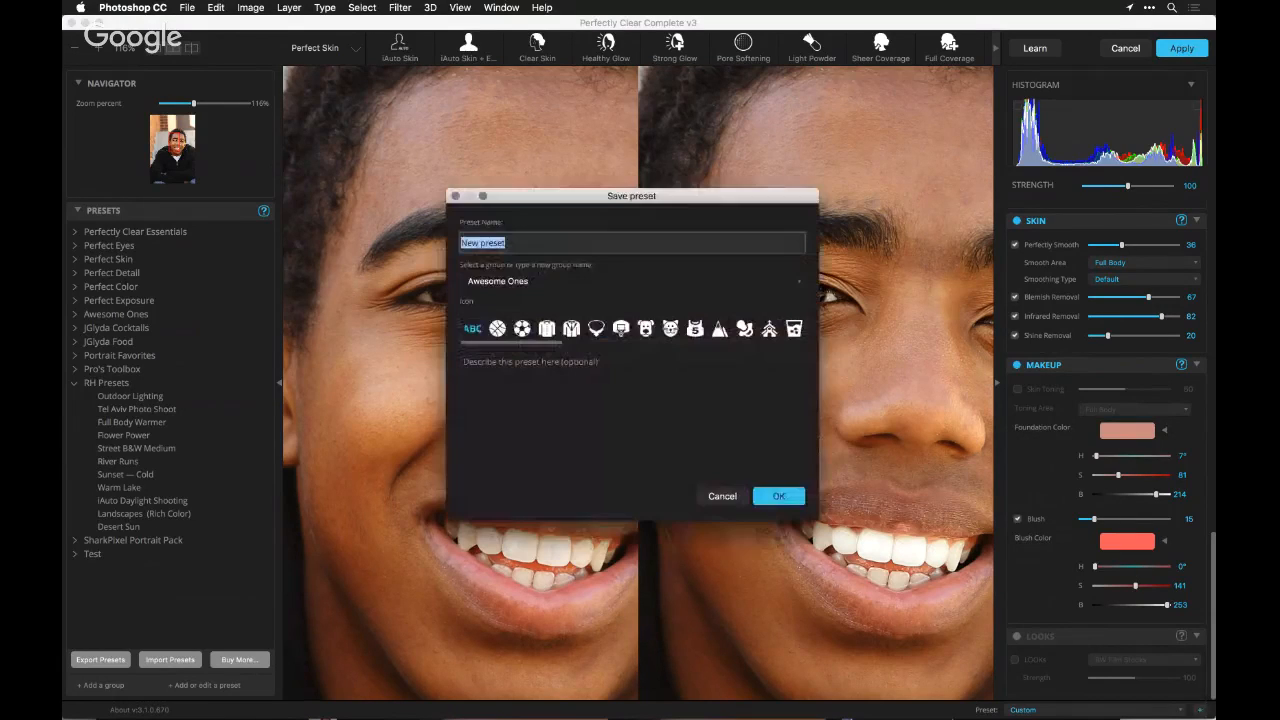
pyautogui.click(534, 281)
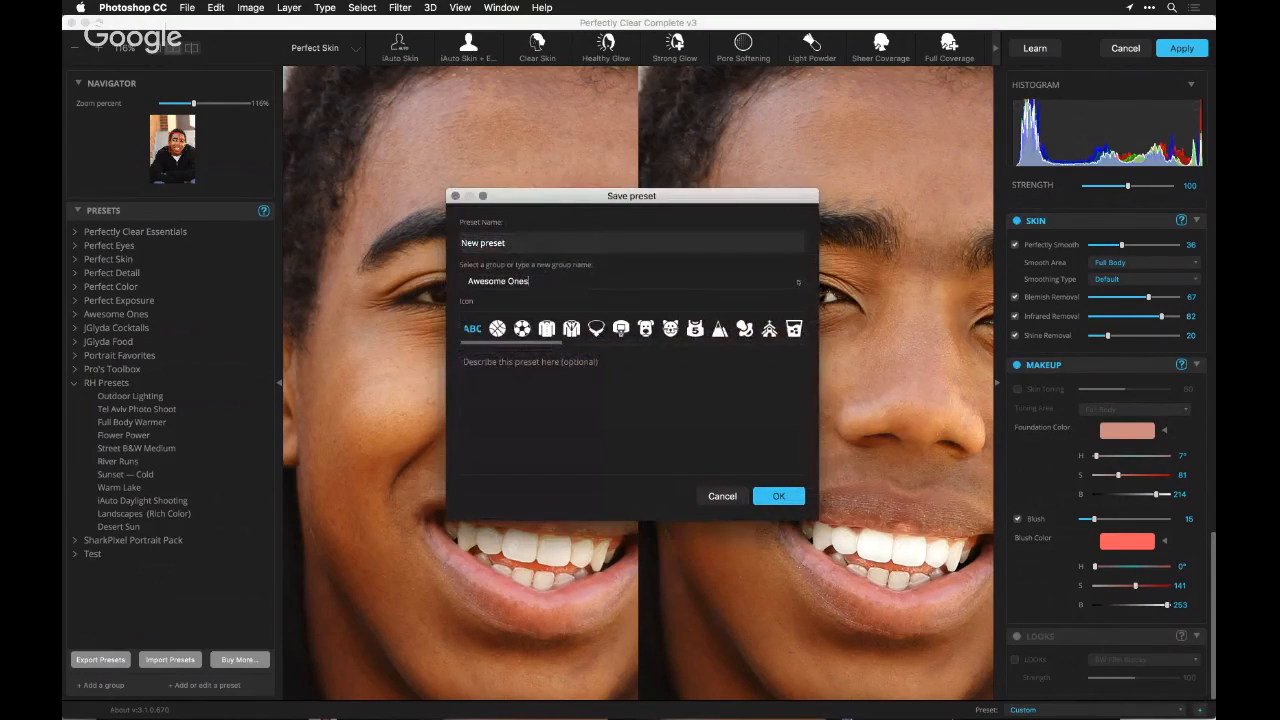
pyautogui.click(800, 283)
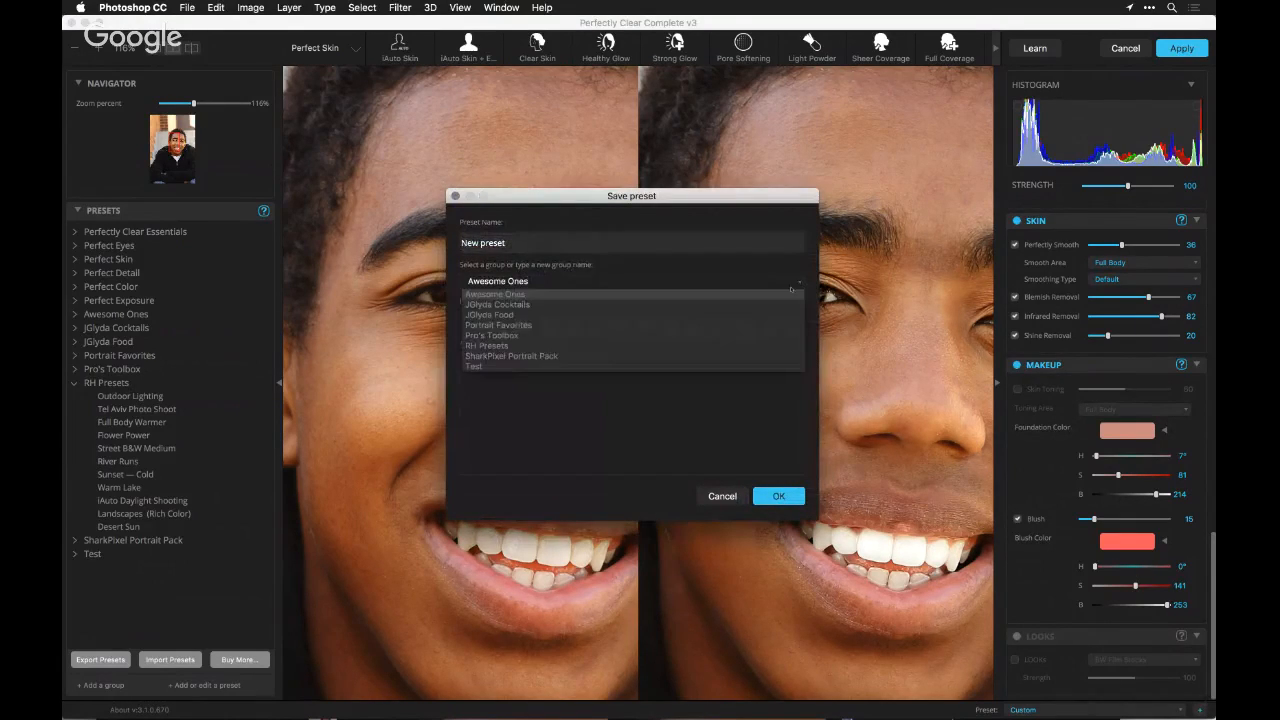
pyautogui.click(768, 345)
# Name the new preset Teens Outdoor Lighting, look through the available icons and save the preset
pyautogui.tripleClick(529, 241)
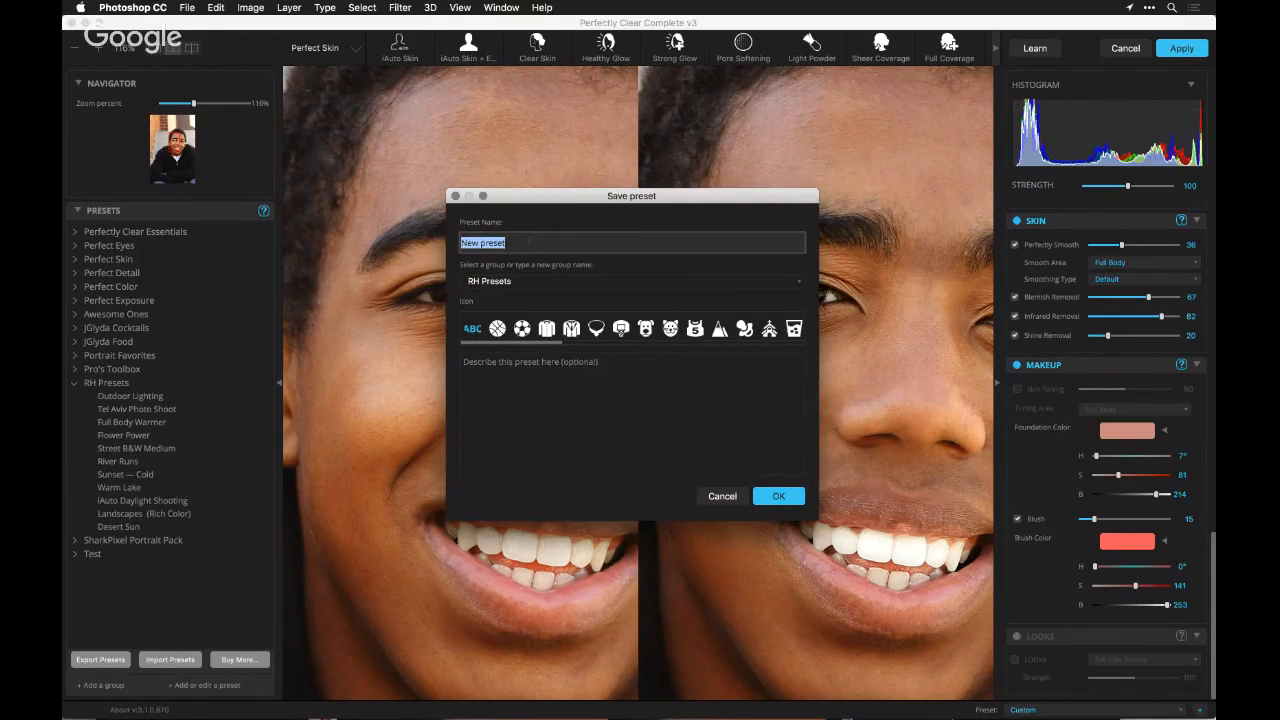
pyautogui.write('Teens Outdoor Lightinbg')
pyautogui.press('BackSpace')
pyautogui.press('BackSpace')
pyautogui.write('g')
pyautogui.hscroll(10, 594, 336)
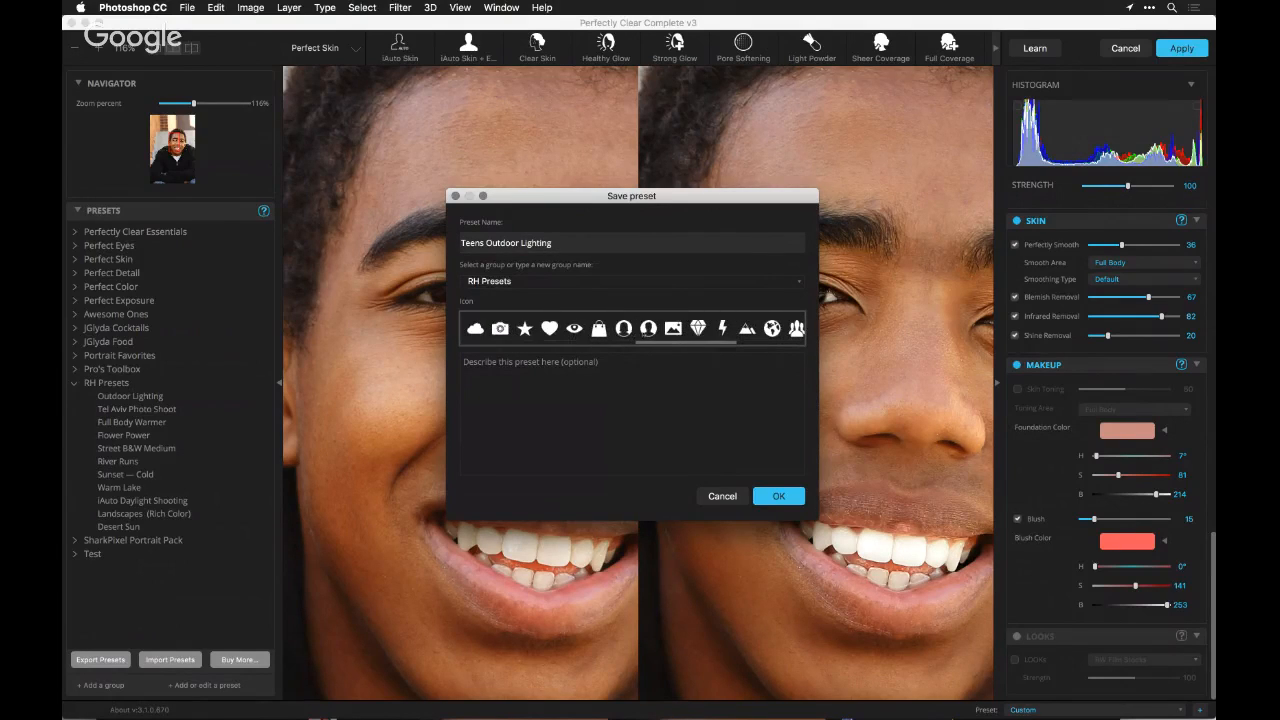
pyautogui.hscroll(5, 632, 328)
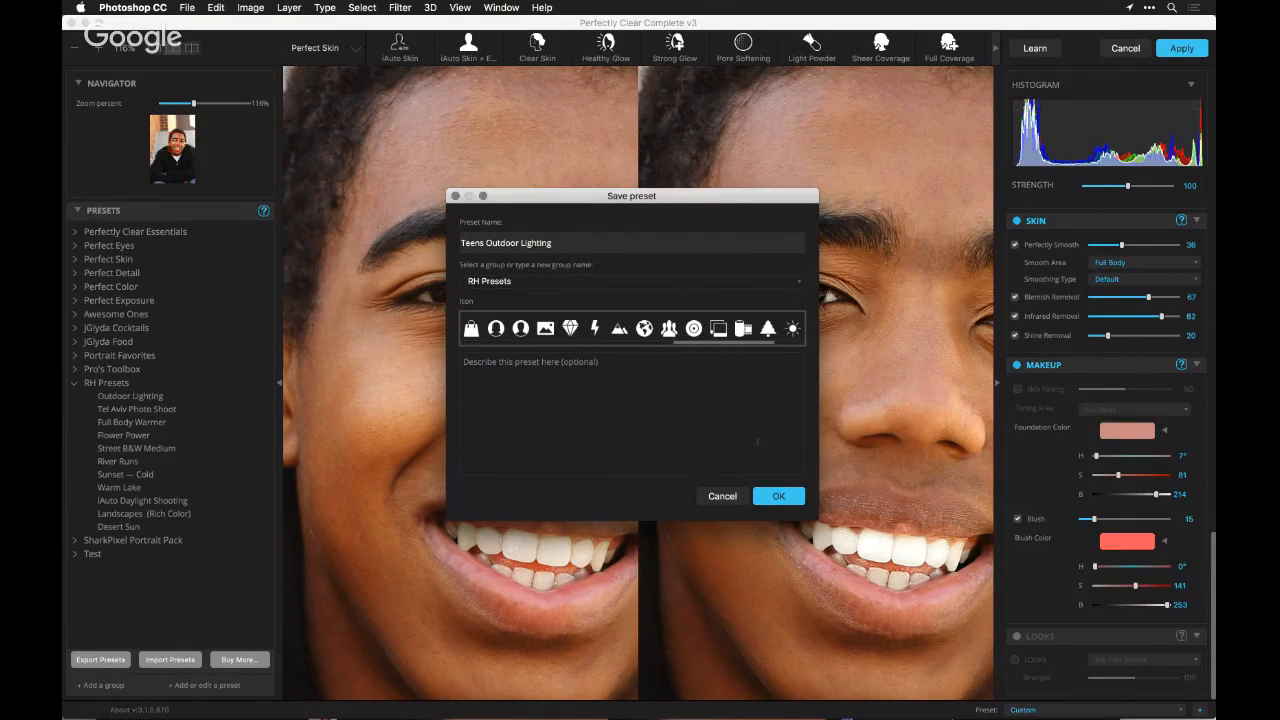
pyautogui.click(777, 496)
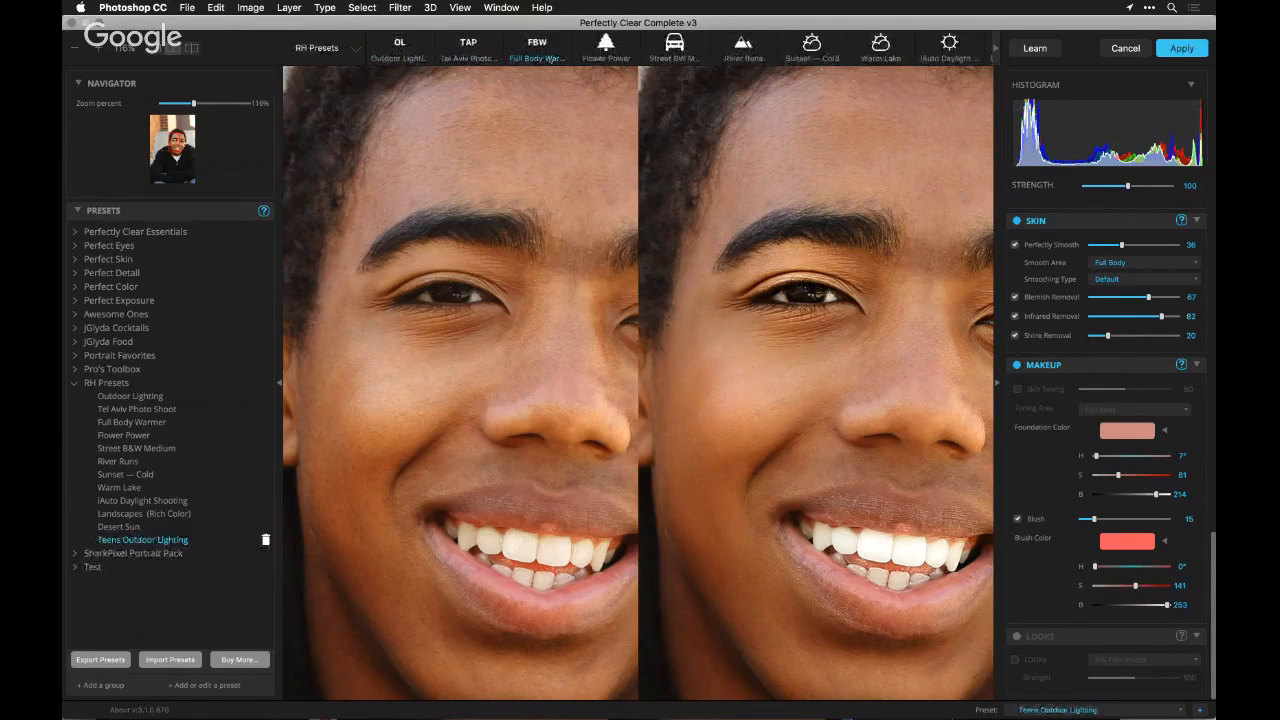
# Locate the saved preset among the preset thumbnails and view the portrait as a single image at 40% zoom
pyautogui.hscroll(4, 549, 58)
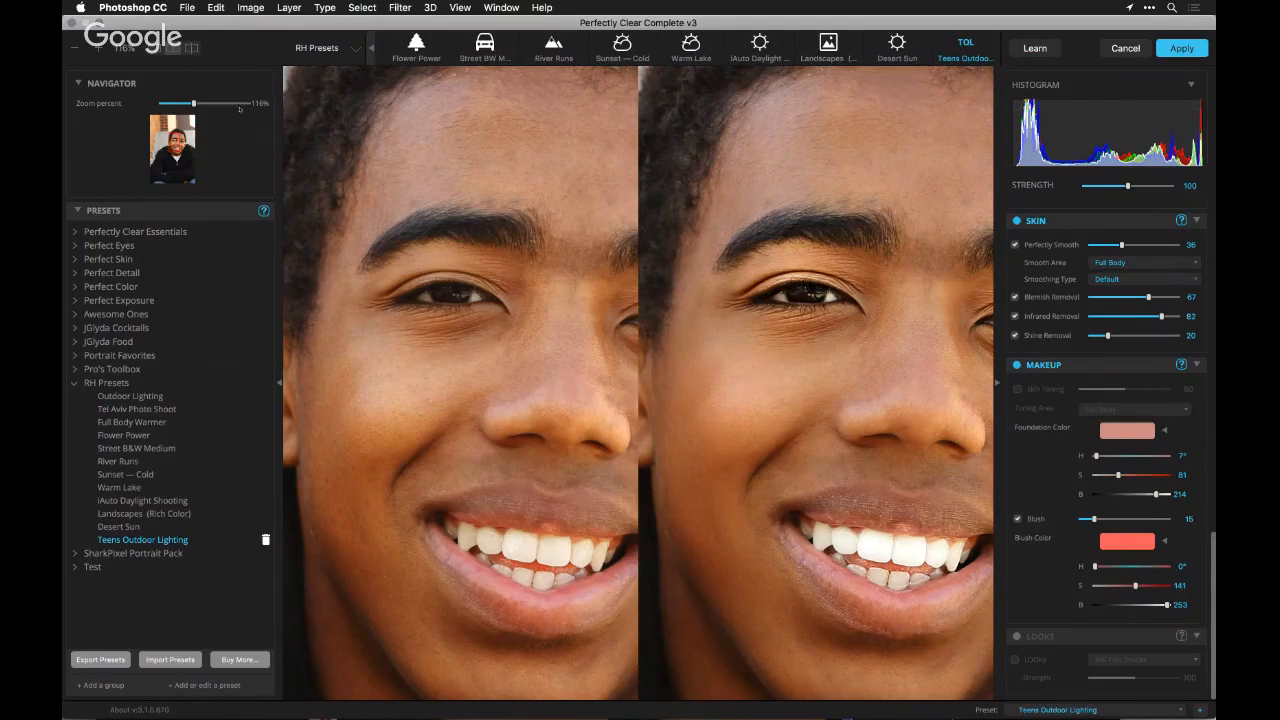
pyautogui.moveTo(193, 104); pyautogui.dragTo(191, 104)
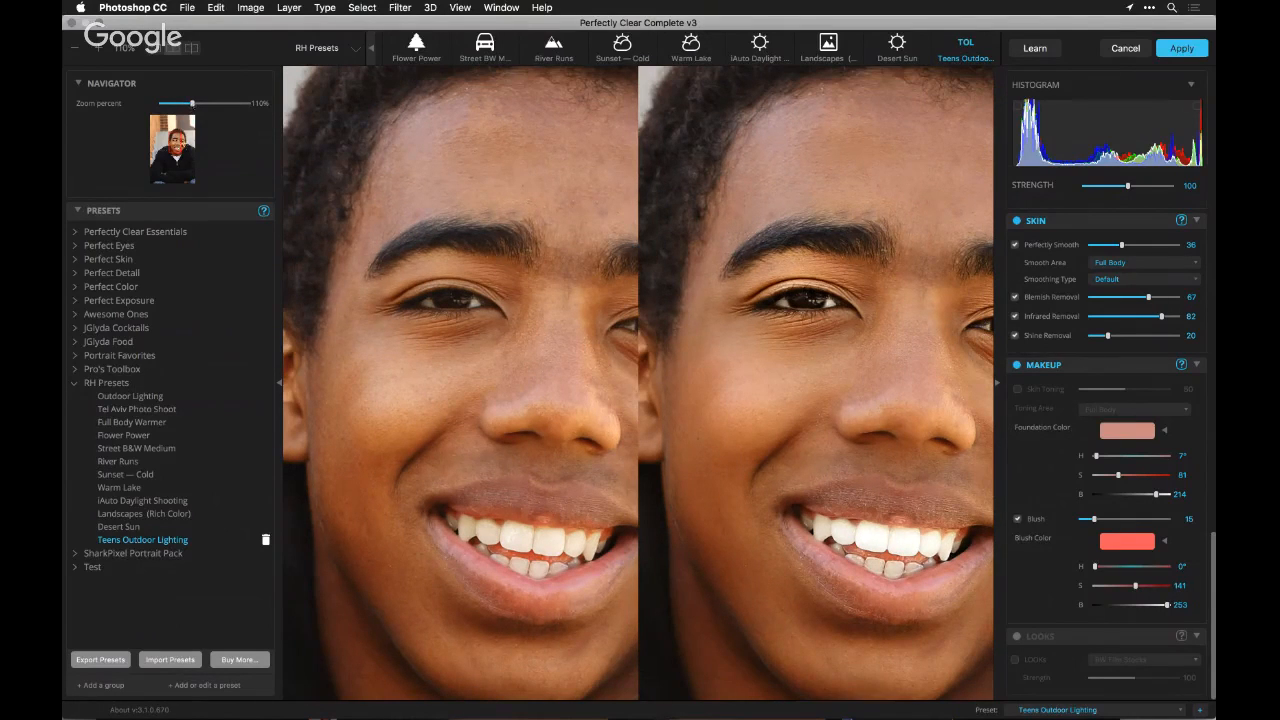
pyautogui.click(155, 48)
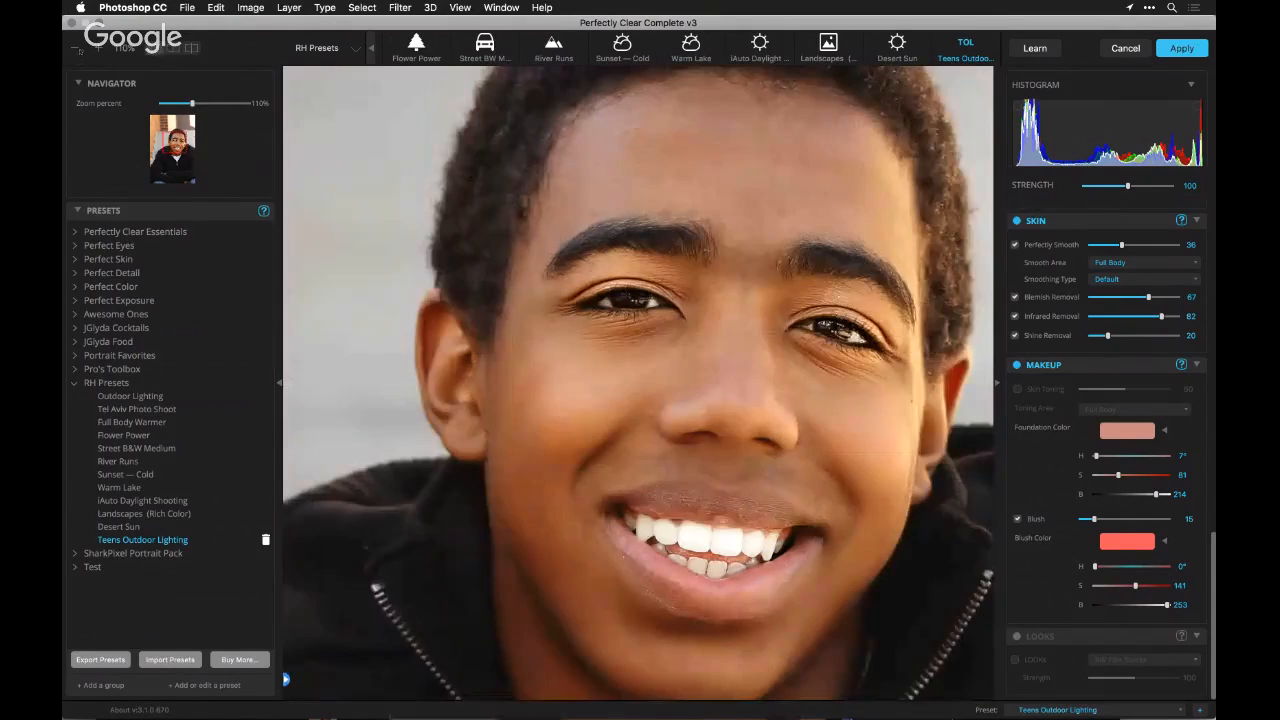
pyautogui.click(75, 48)
pyautogui.click(75, 48)
pyautogui.click(75, 48)
pyautogui.click(75, 48)
pyautogui.click(75, 48)
pyautogui.click(75, 48)
pyautogui.click(75, 48)
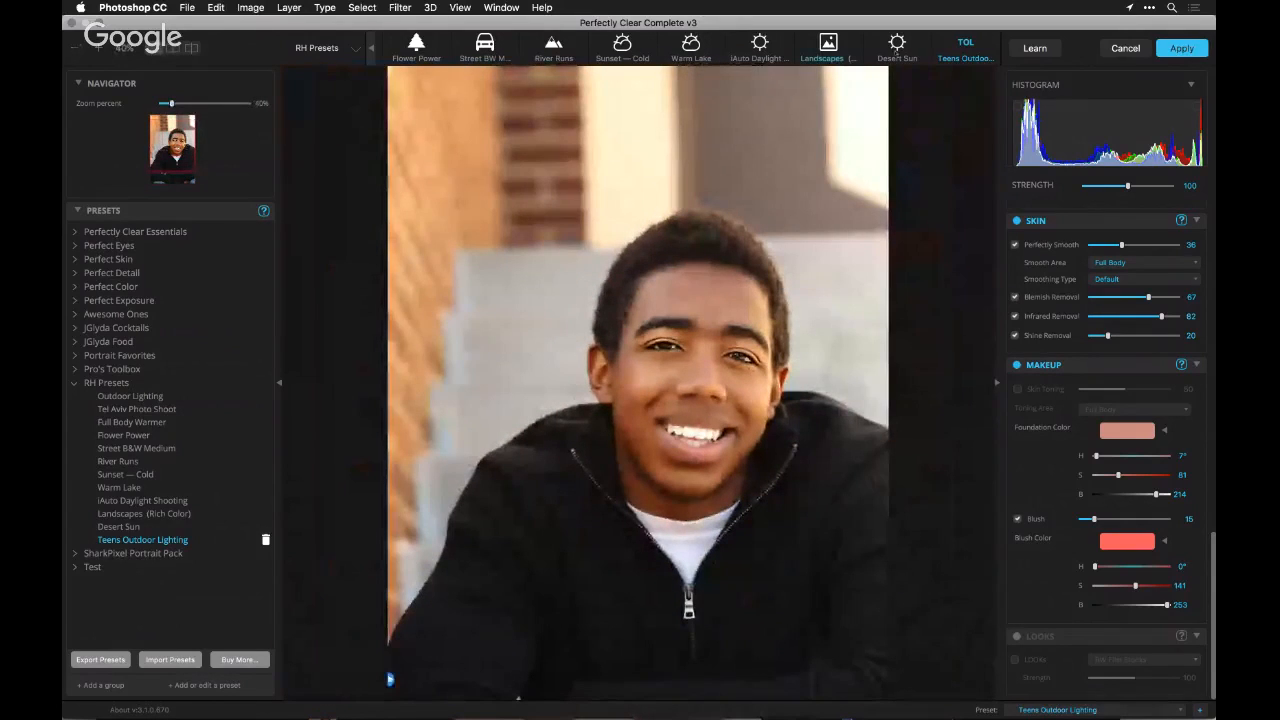
# Try the Desert Sun and Landscapes (Rich Color) presets on the portrait, returning to Teens Outdoor Lighting after each
pyautogui.click(897, 43)
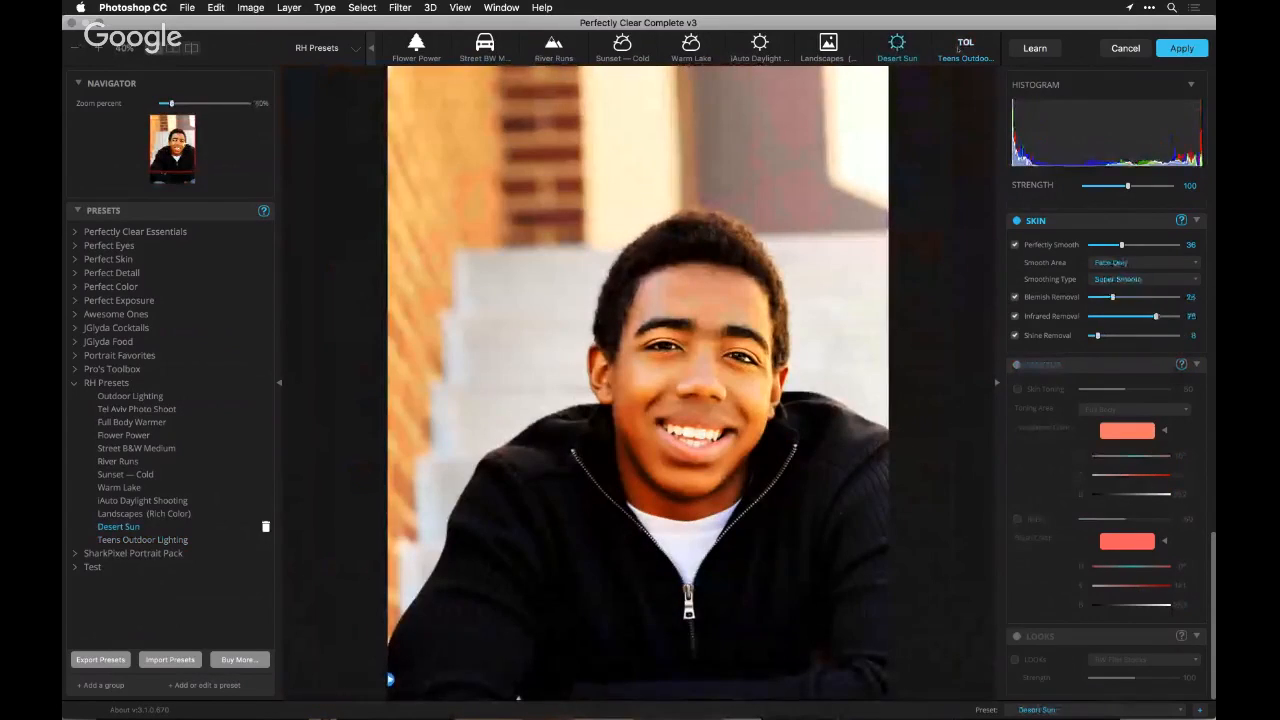
pyautogui.click(958, 47)
pyautogui.click(828, 45)
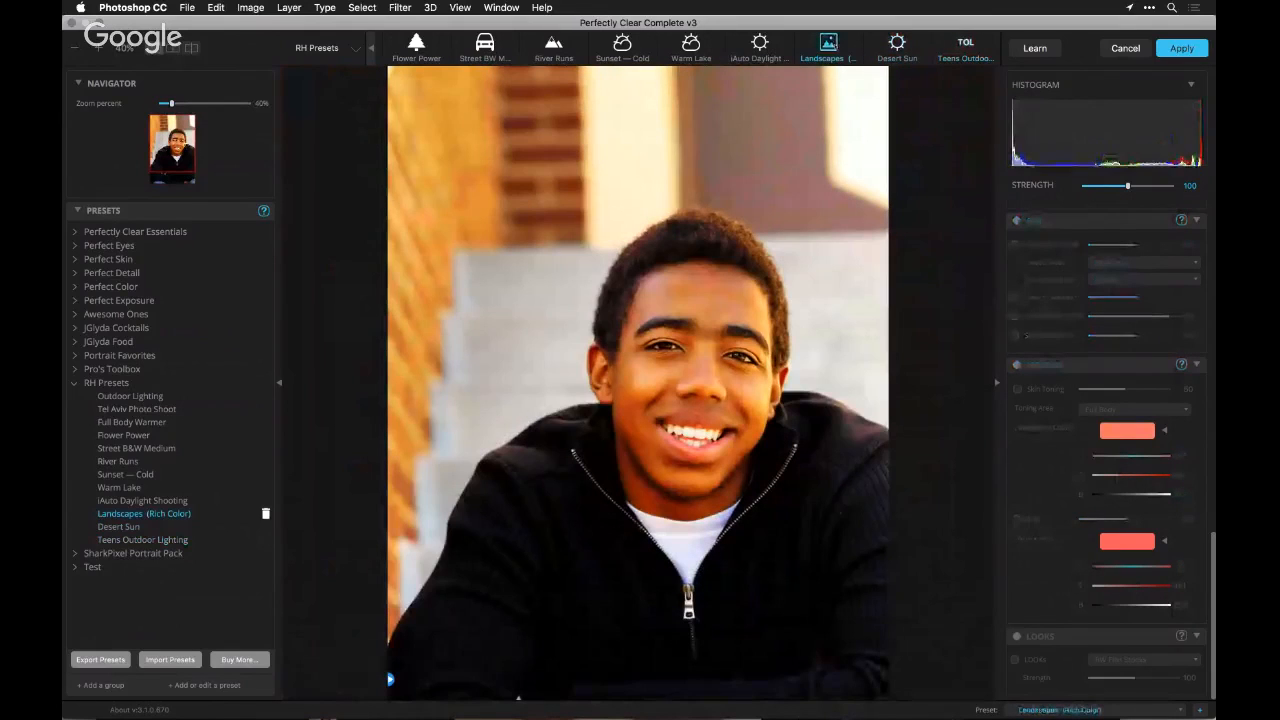
pyautogui.click(965, 47)
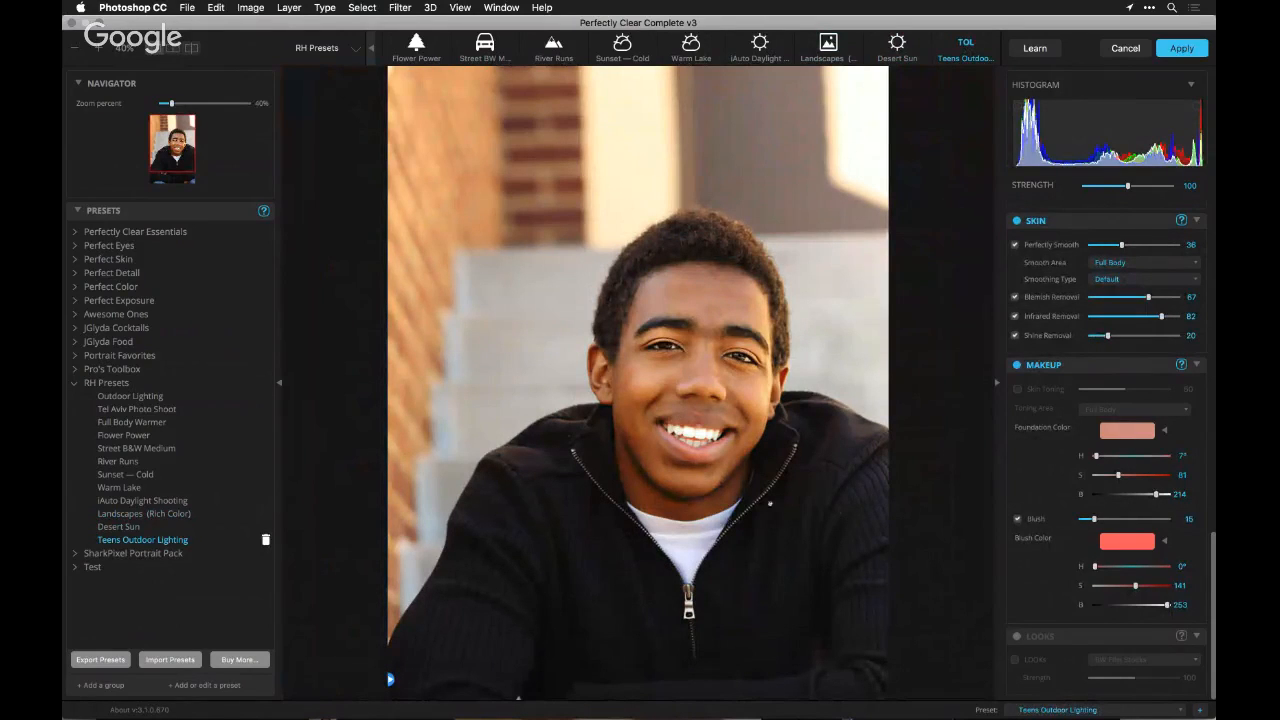
# Collapse the RH Presets group and leave Perfectly Clear without applying the adjustments to the portrait
pyautogui.press('super+Tab')
pyautogui.click(75, 383)
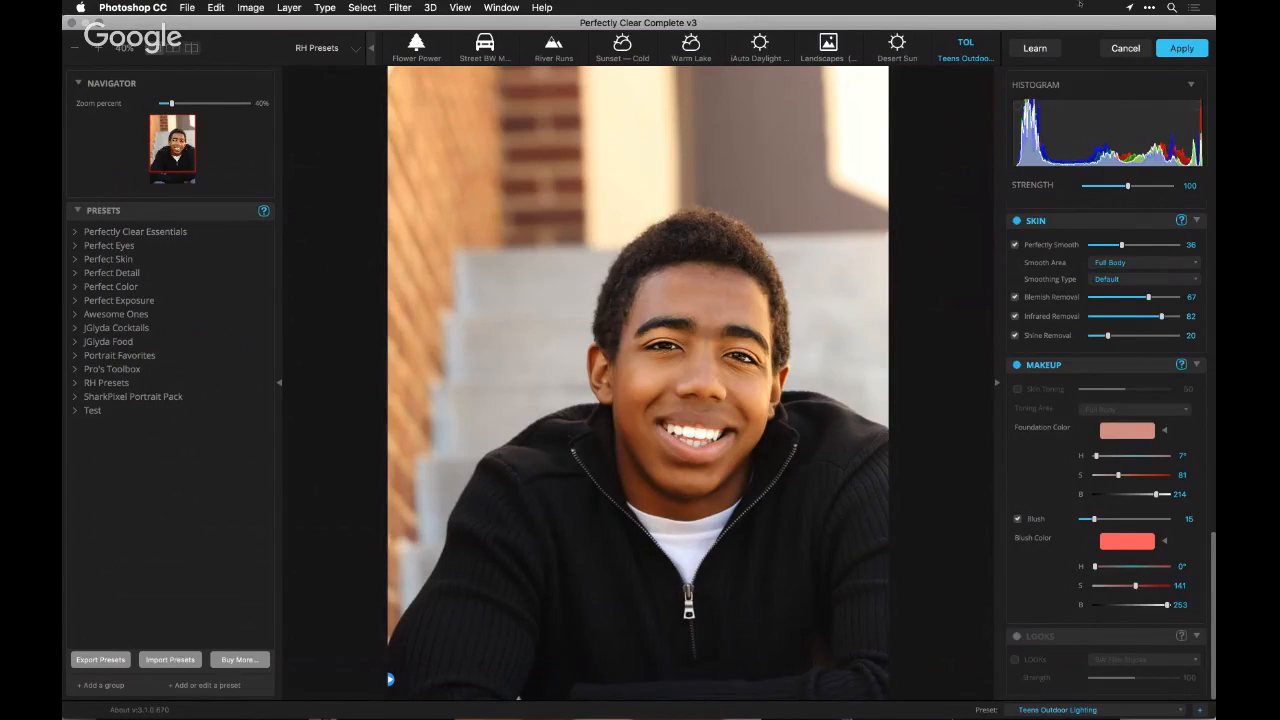
pyautogui.click(1125, 48)
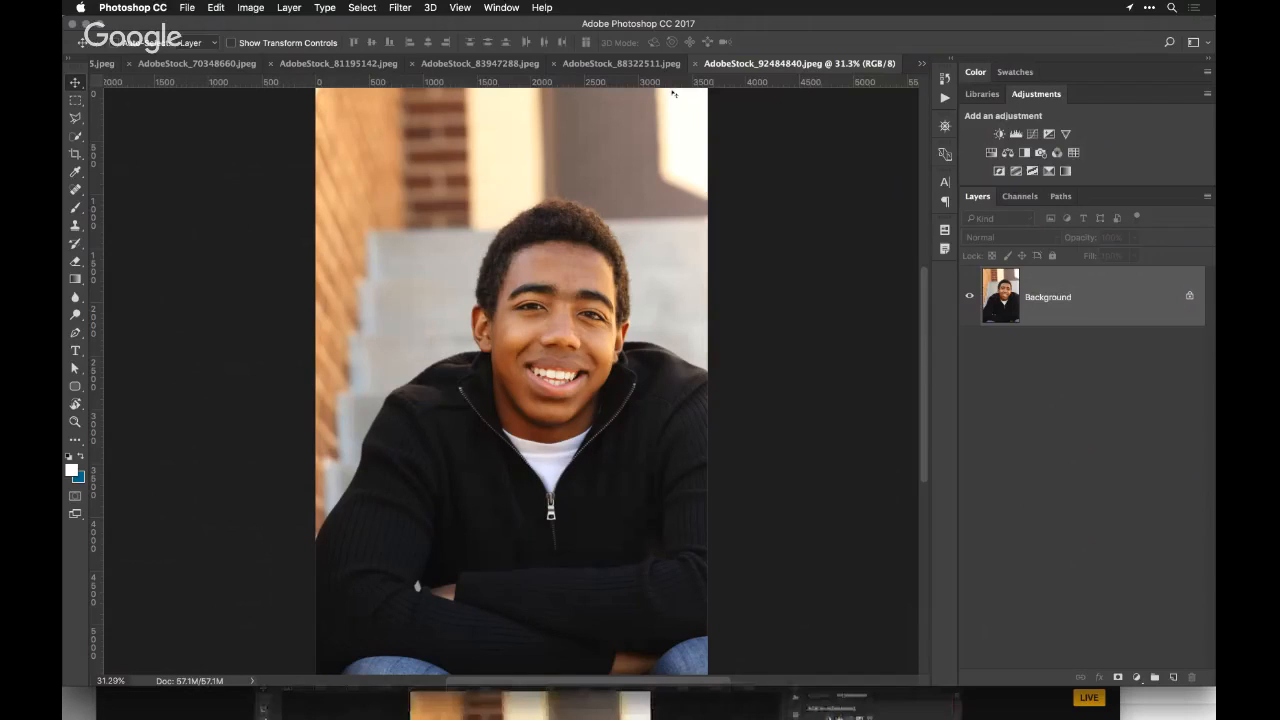
# Switch to the dog photo AdobeStock_81195142.jpeg and open it in the Perfectly Clear Complete v3 filter
pyautogui.click(338, 64)
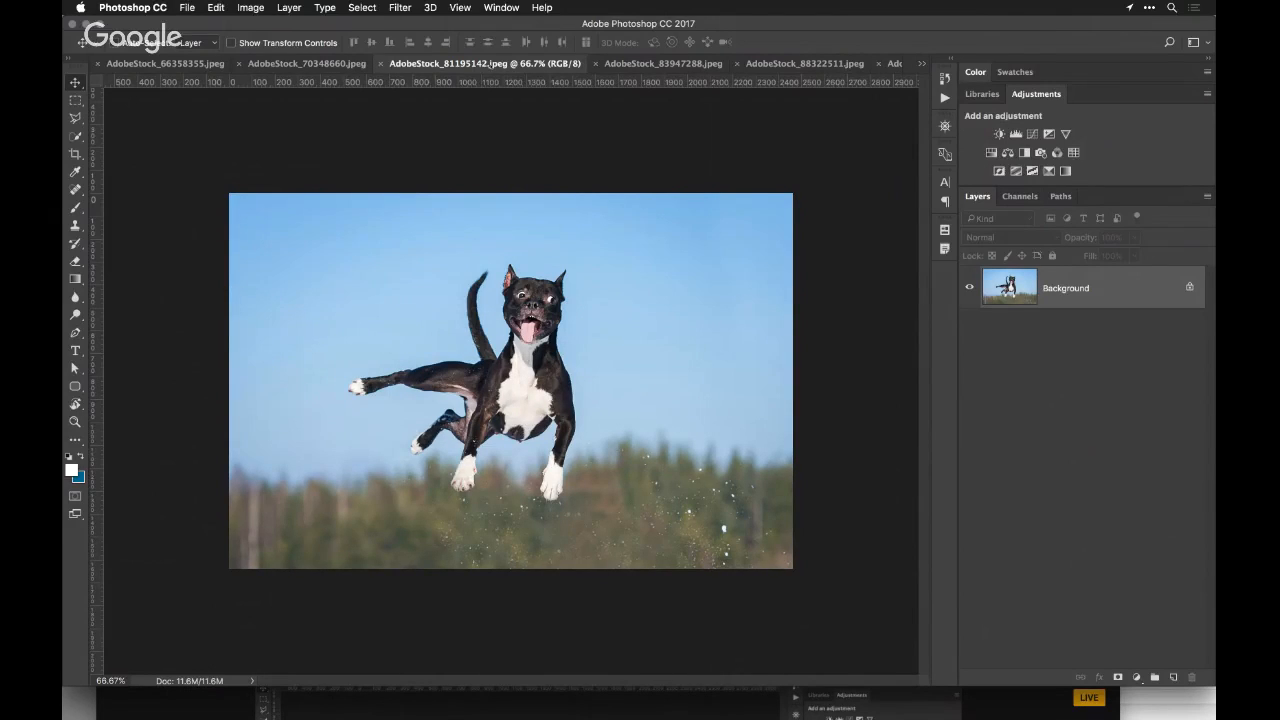
pyautogui.click(408, 7)
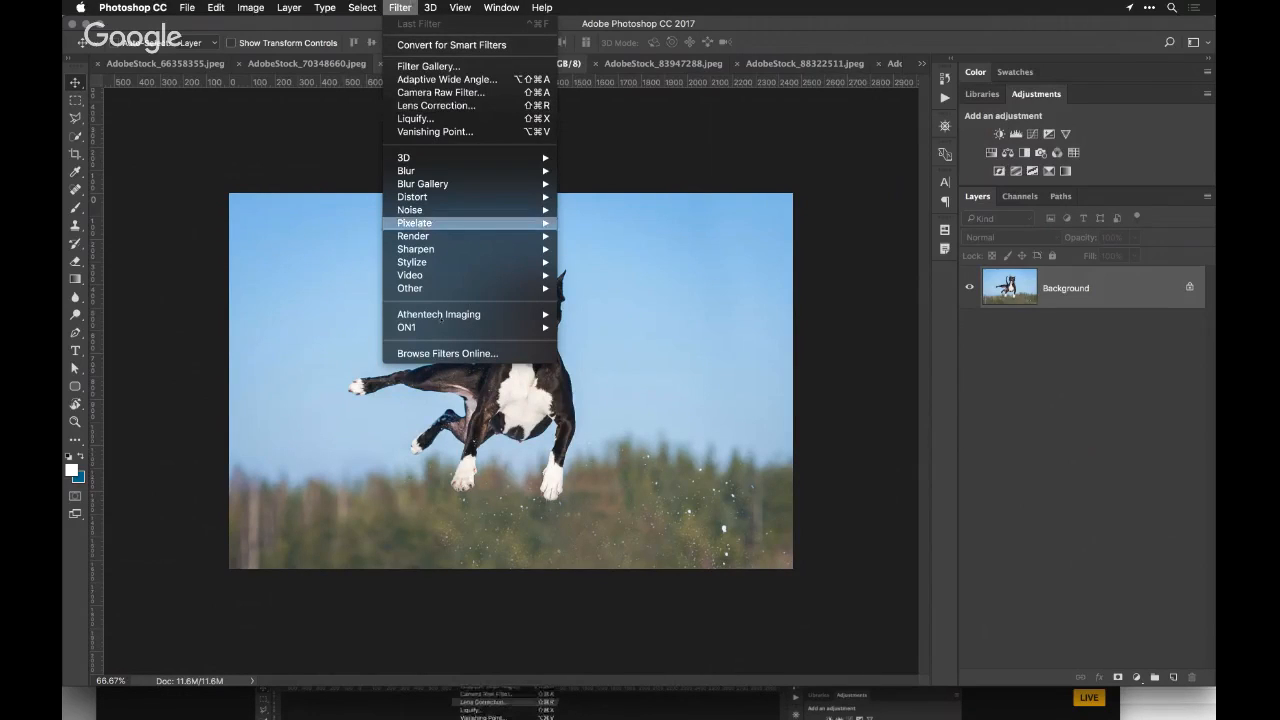
pyautogui.moveTo(440, 315)
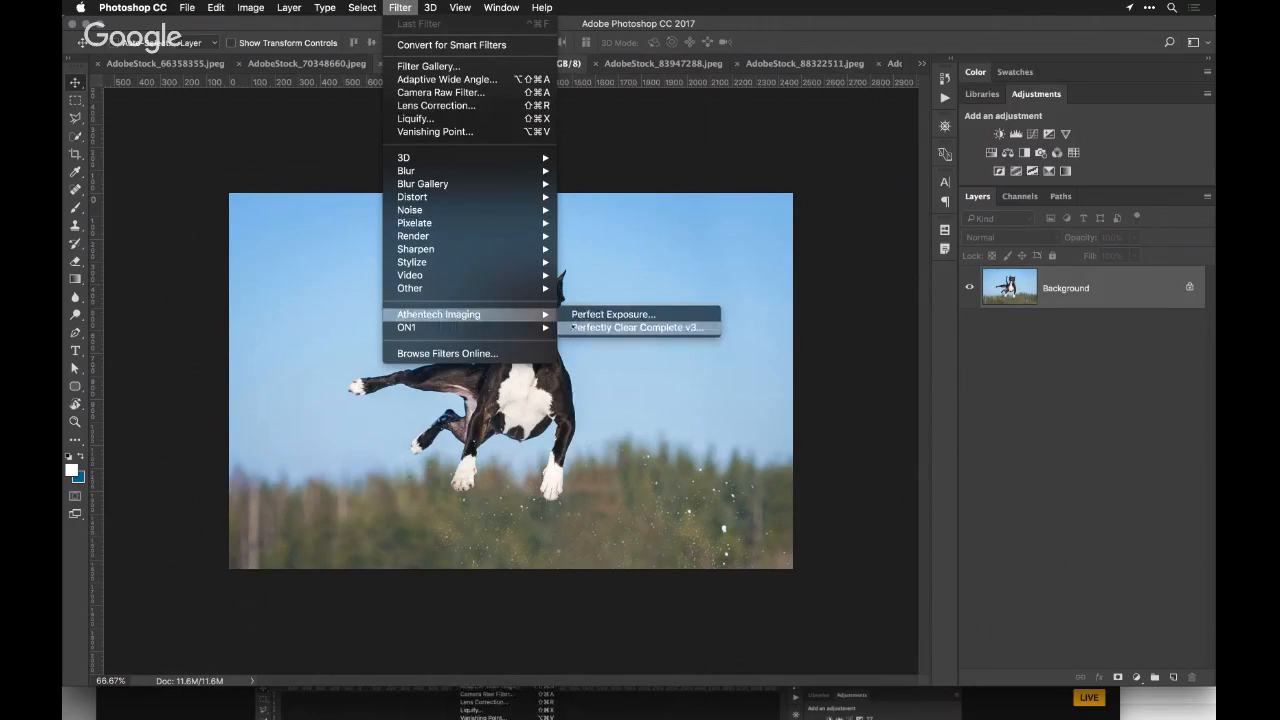
pyautogui.click(640, 328)
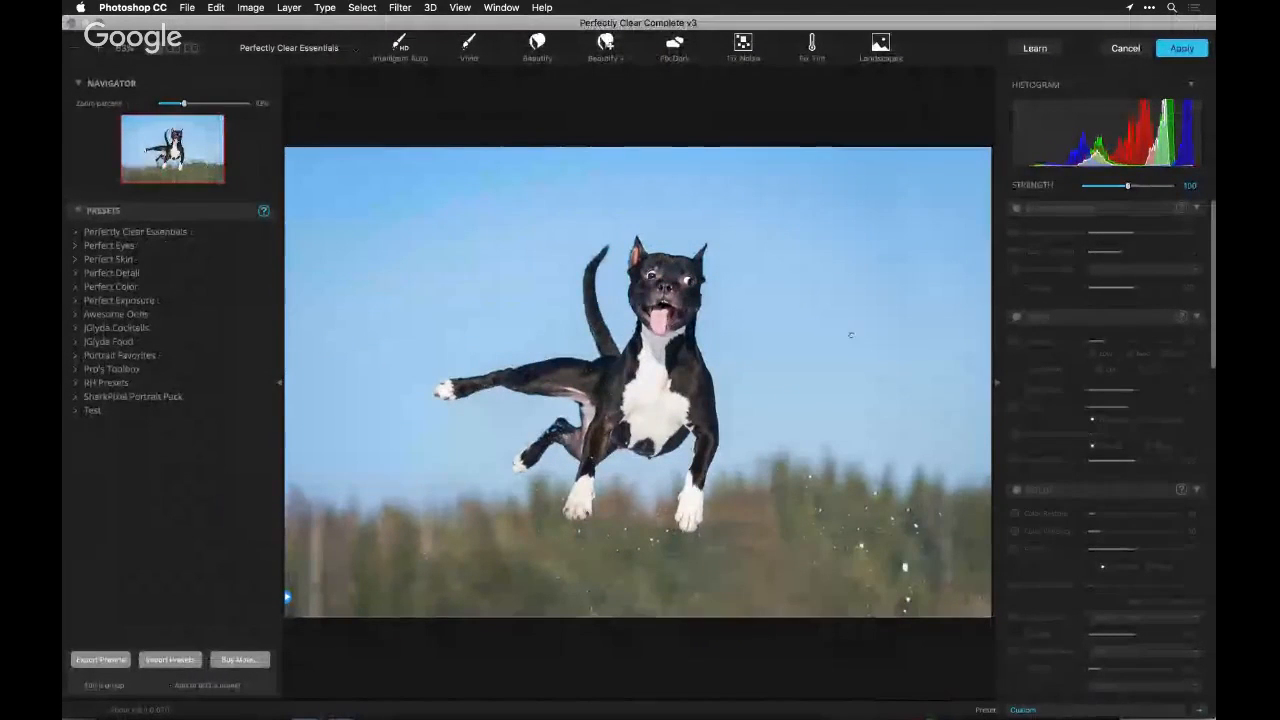
# Switch off the remaining active adjustment sections for the dog photo, including Details, Eyes, Face, Skin and Makeup
pyautogui.scroll(-5, 1111, 379)
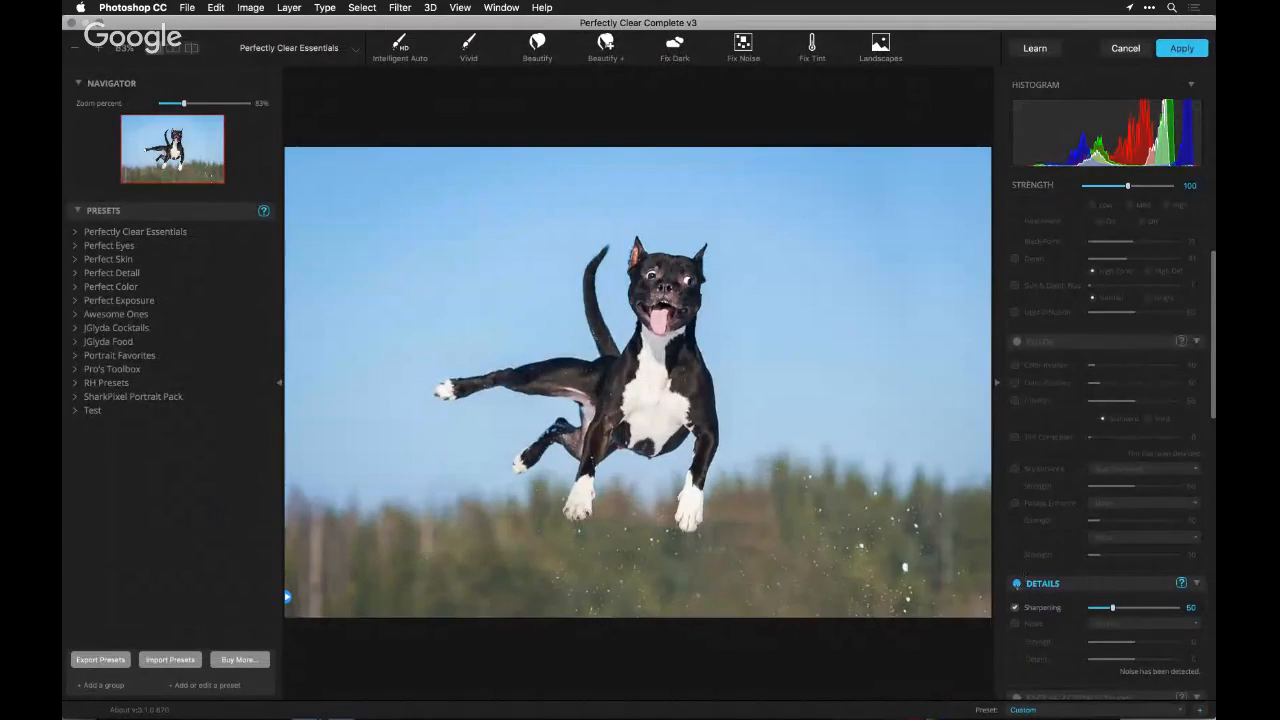
pyautogui.scroll(-5, 1107, 400)
pyautogui.scroll(-1, 1034, 547)
pyautogui.click(1016, 456)
pyautogui.click(1016, 578)
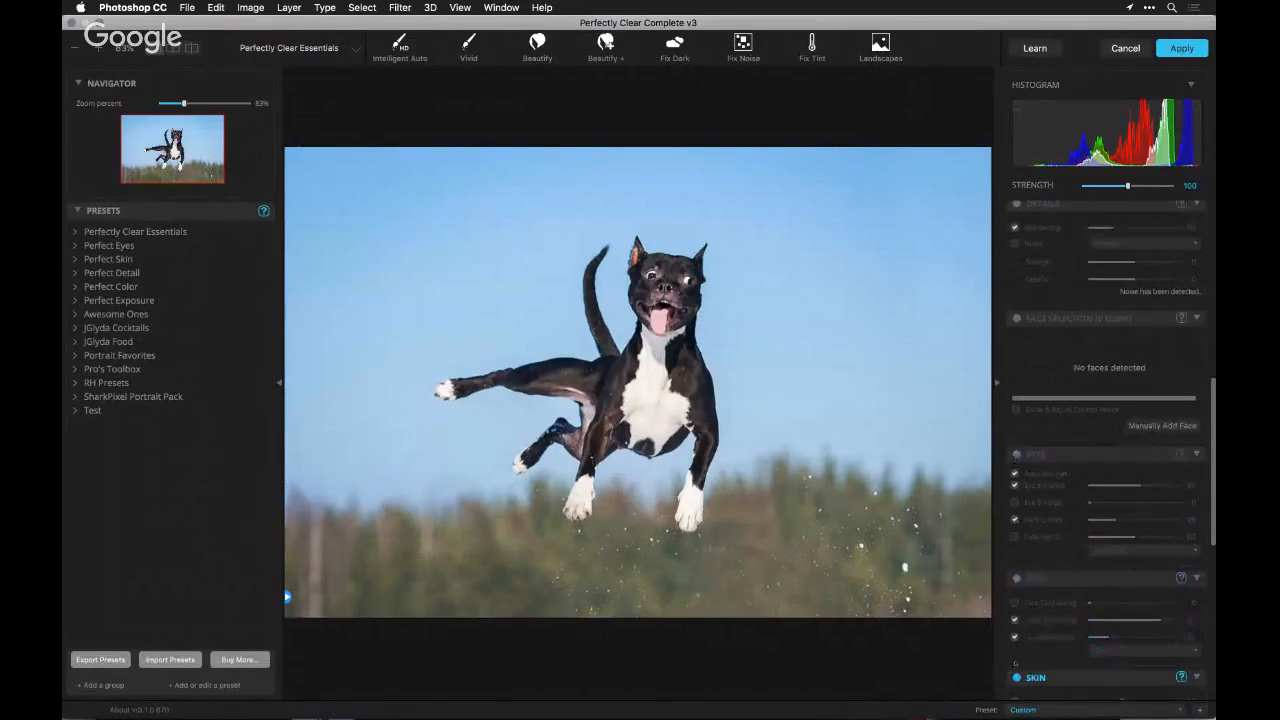
pyautogui.click(1016, 677)
pyautogui.scroll(-3, 1107, 500)
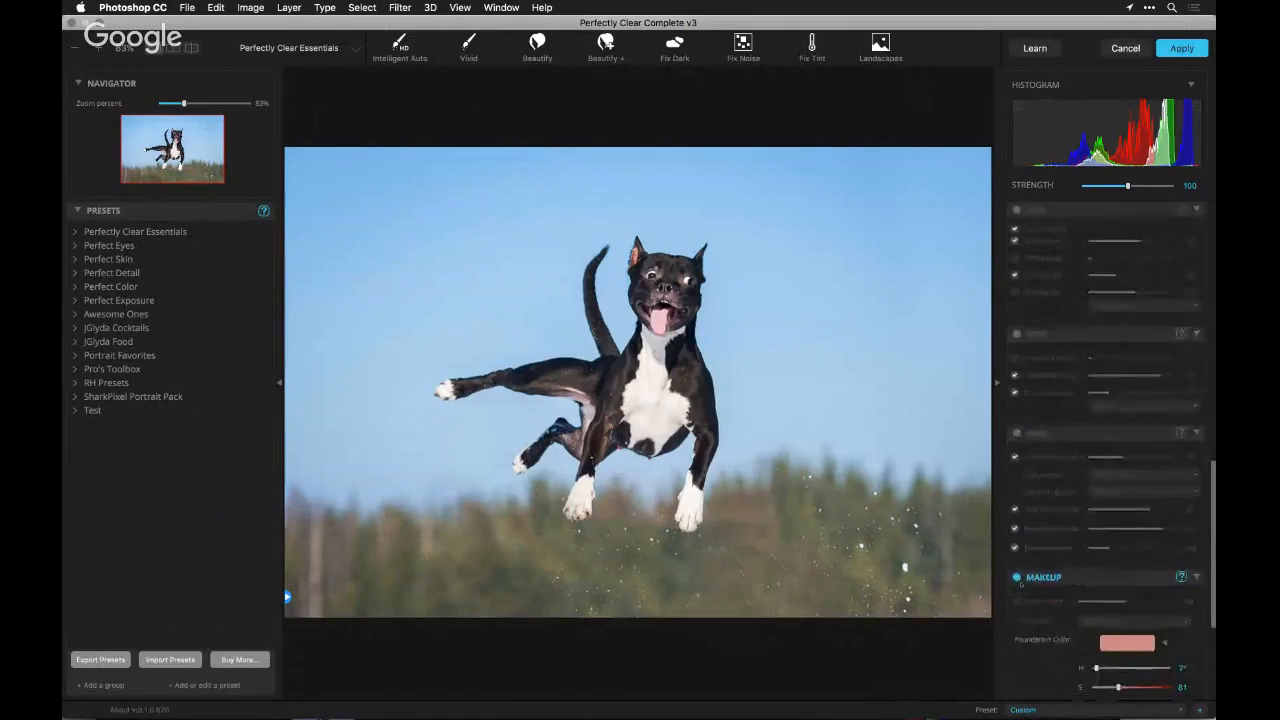
pyautogui.click(1016, 578)
pyautogui.scroll(-3, 1050, 500)
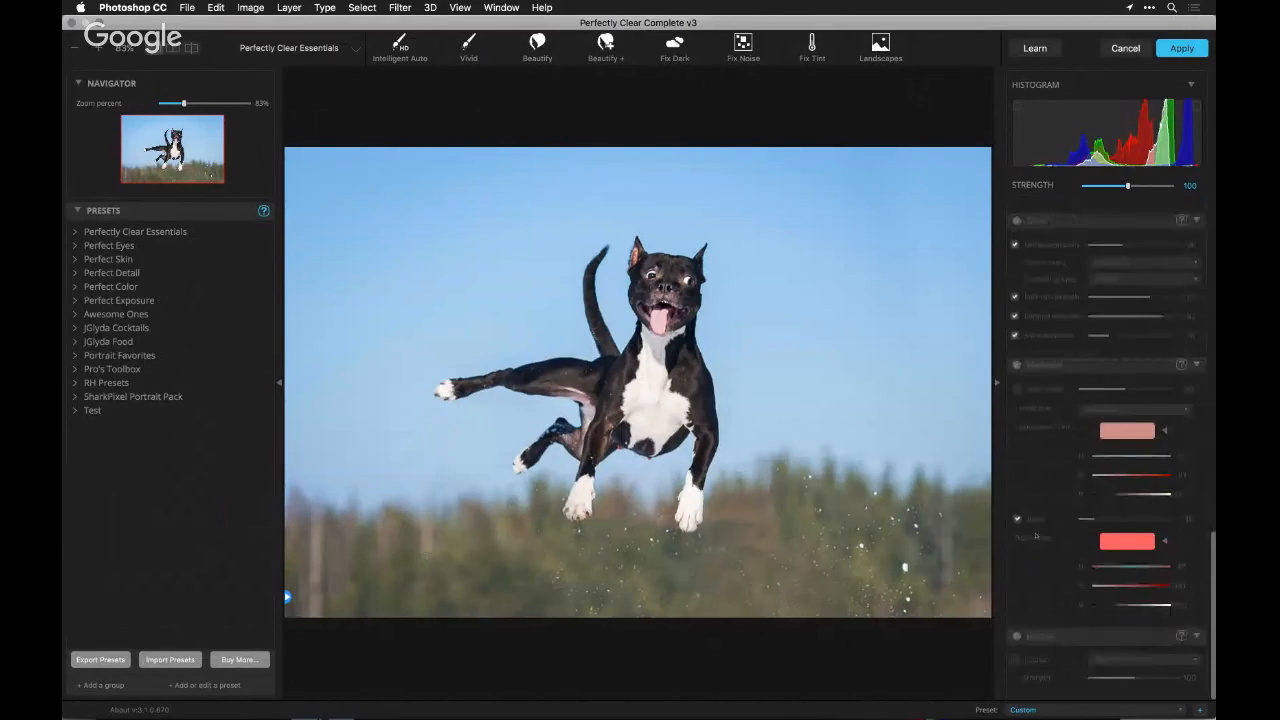
# Collapse the Makeup, Skin, Face and Eyes adjustment sections
pyautogui.scroll(5, 1084, 369)
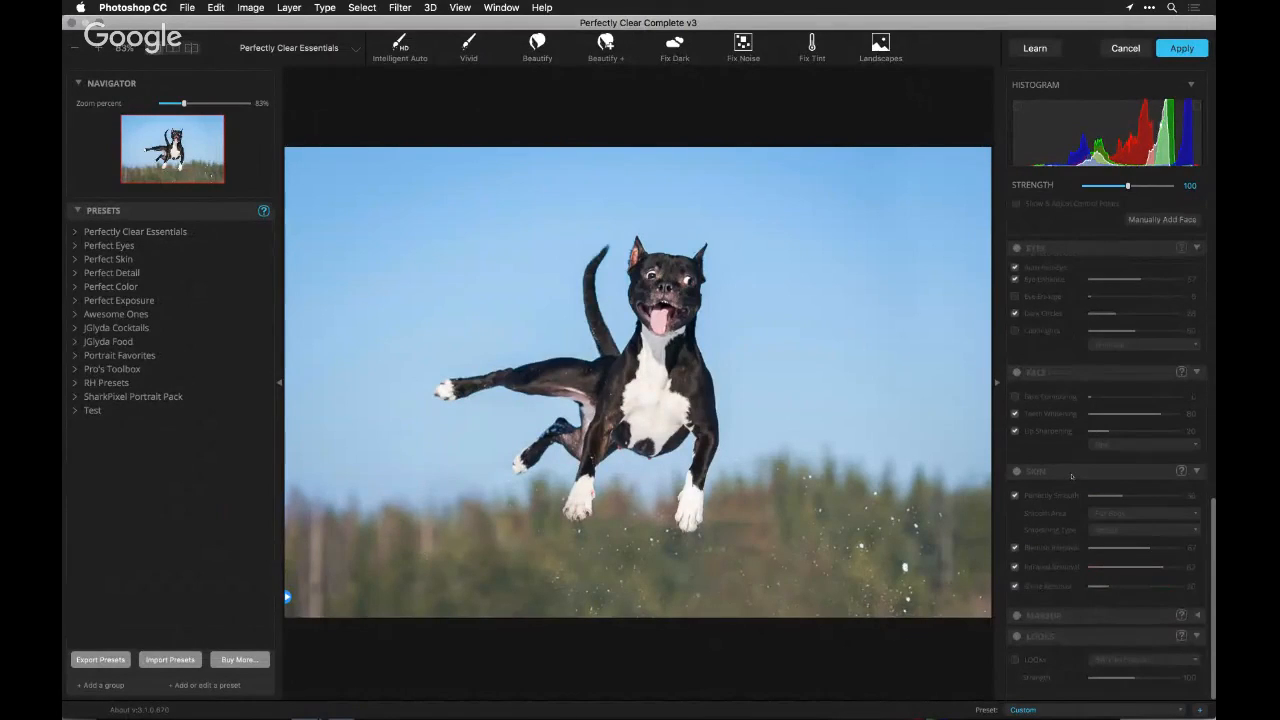
pyautogui.scroll(3, 1071, 476)
pyautogui.scroll(2, 1068, 501)
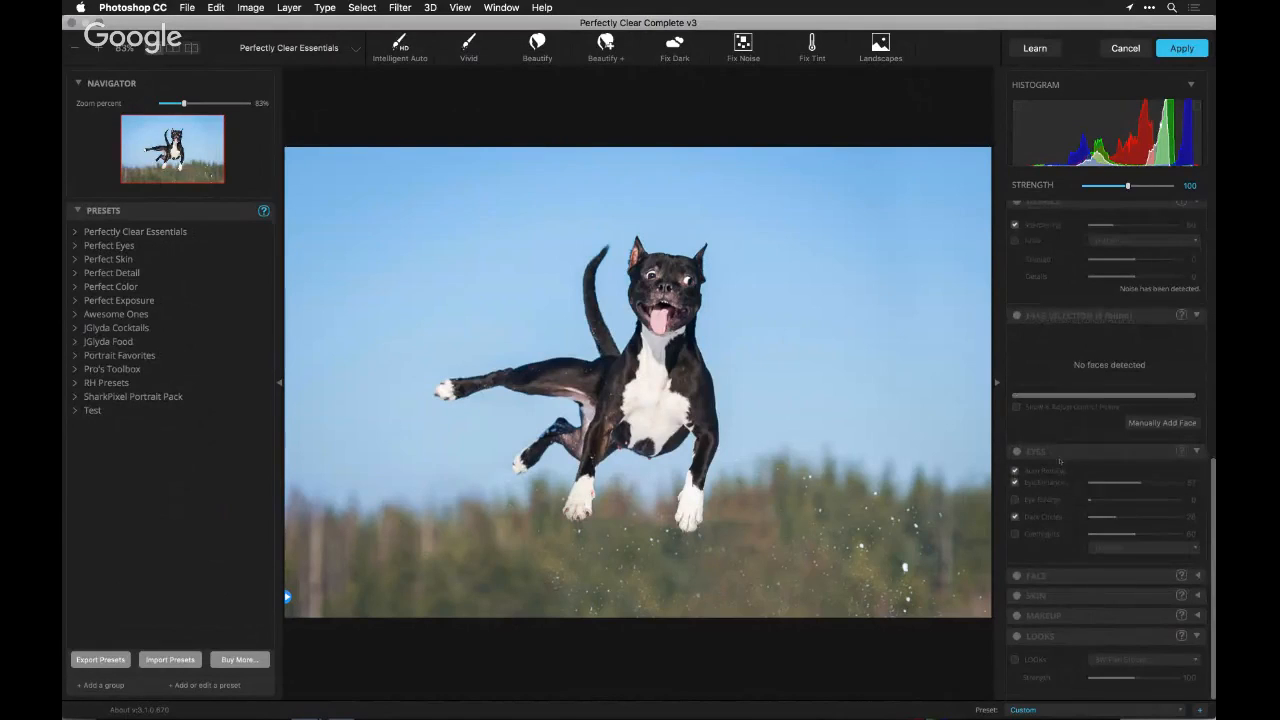
pyautogui.click(1059, 458)
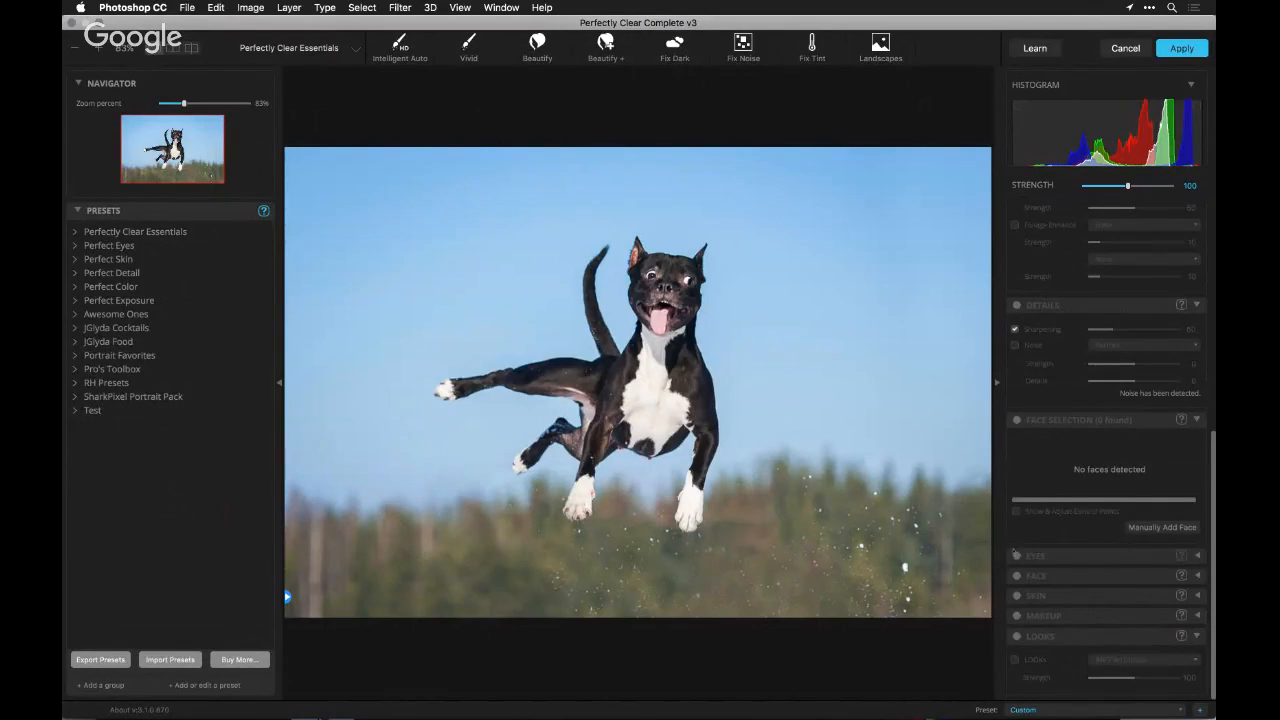
# Expand the Perfect Exposure preset group and apply its iAuto Exposure preset to the dog photo
pyautogui.scroll(5, 1073, 455)
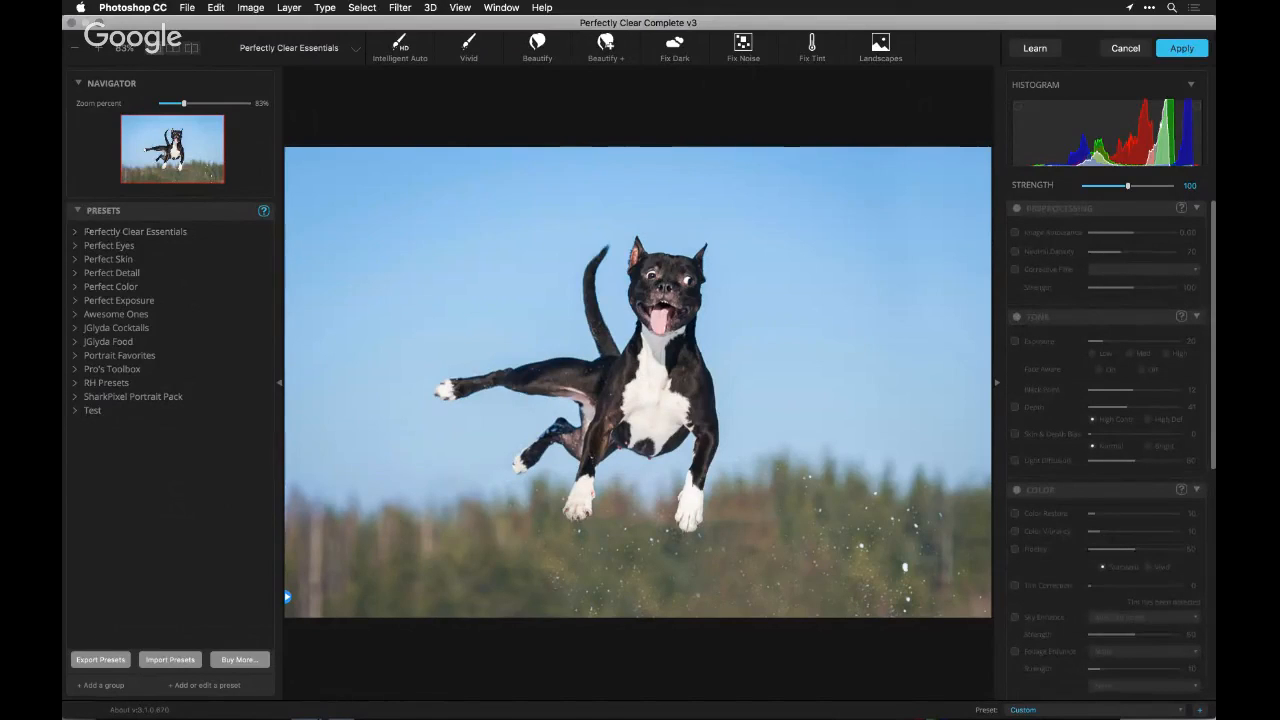
pyautogui.click(75, 301)
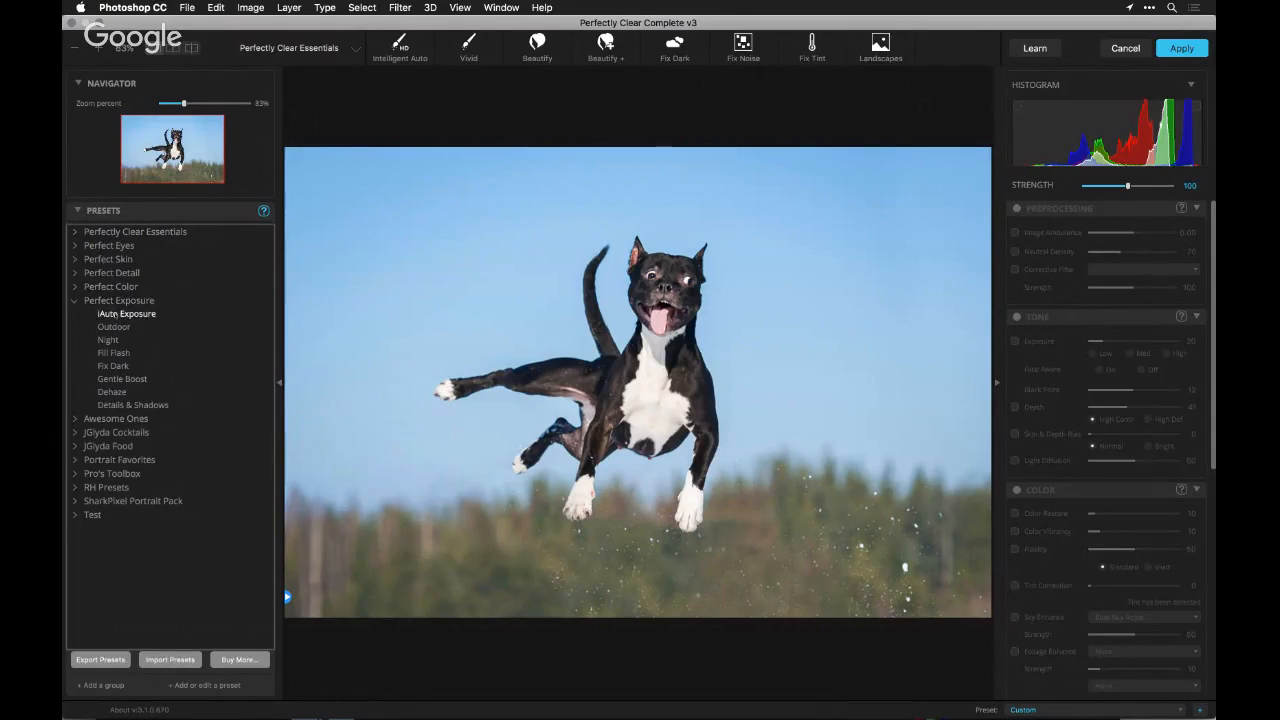
pyautogui.click(116, 314)
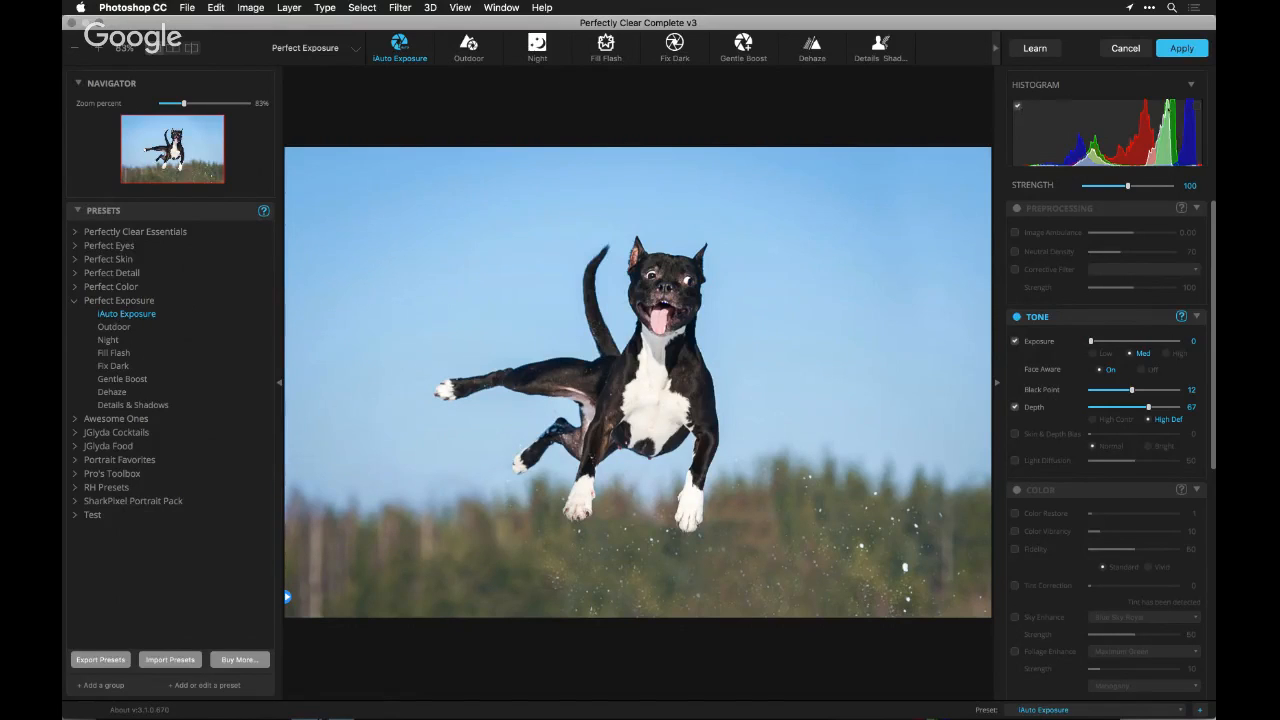
# Try the histogram's highlight clipping warning and an overall strength of 73, and reapply the iAuto Exposure preset
pyautogui.click(1198, 106)
pyautogui.moveTo(1128, 186); pyautogui.dragTo(1117, 186)
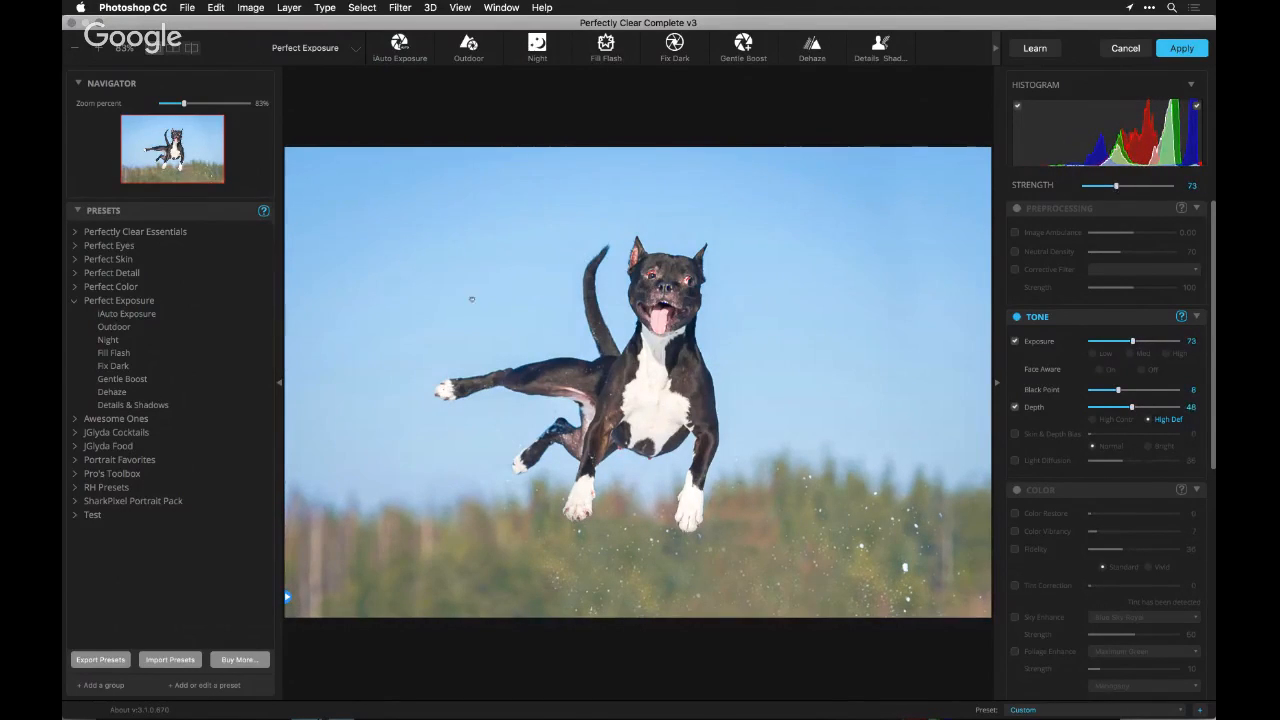
pyautogui.click(127, 314)
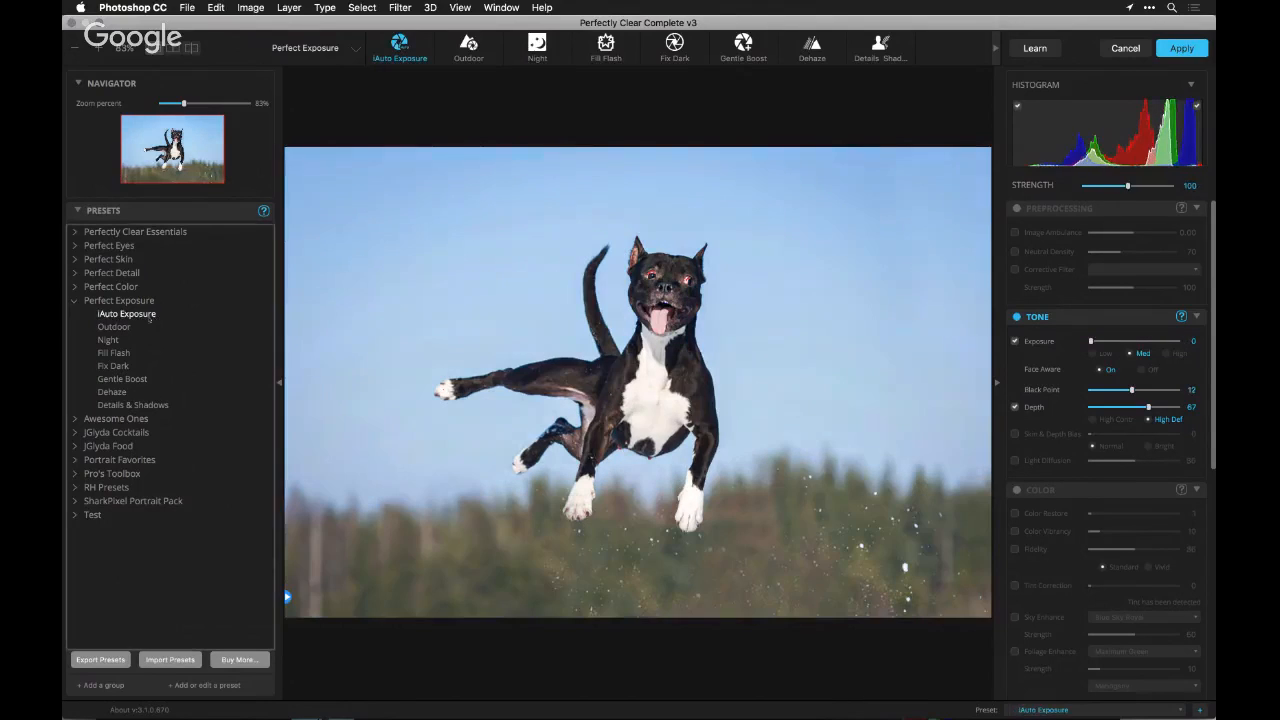
# Apply the Outdoor exposure preset to the dog photo and collapse the histogram
pyautogui.click(115, 327)
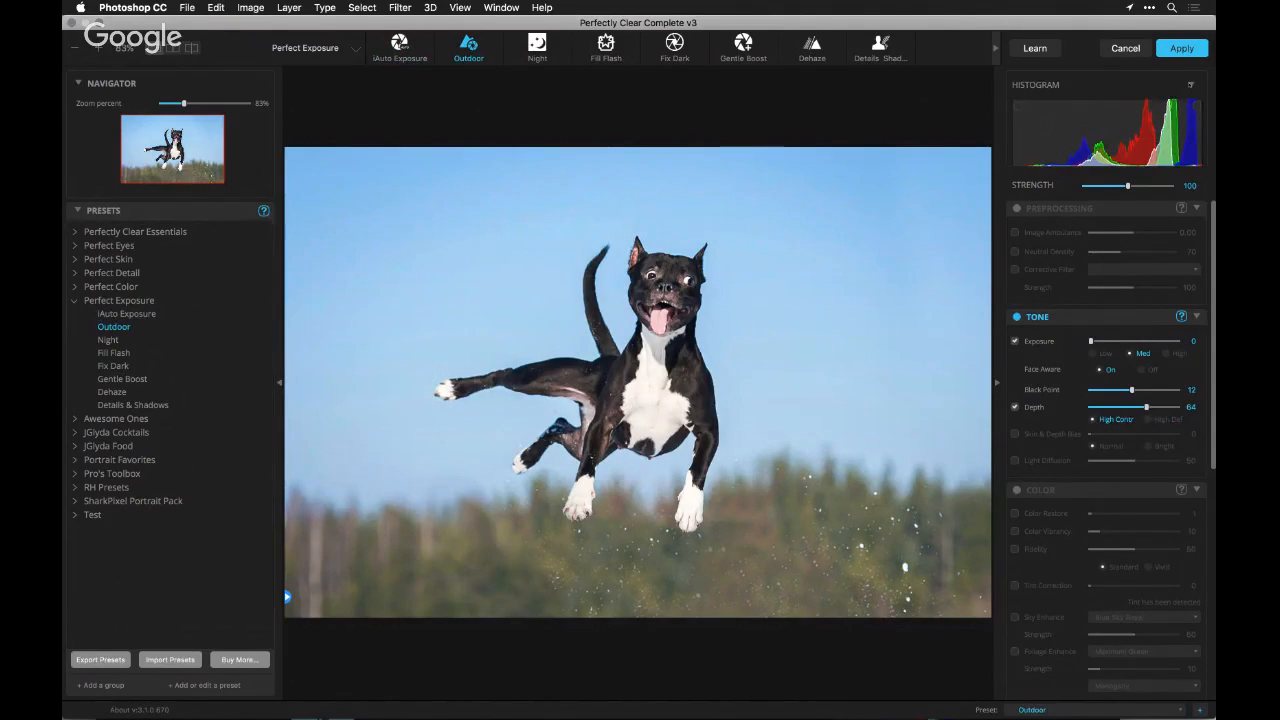
pyautogui.click(1191, 87)
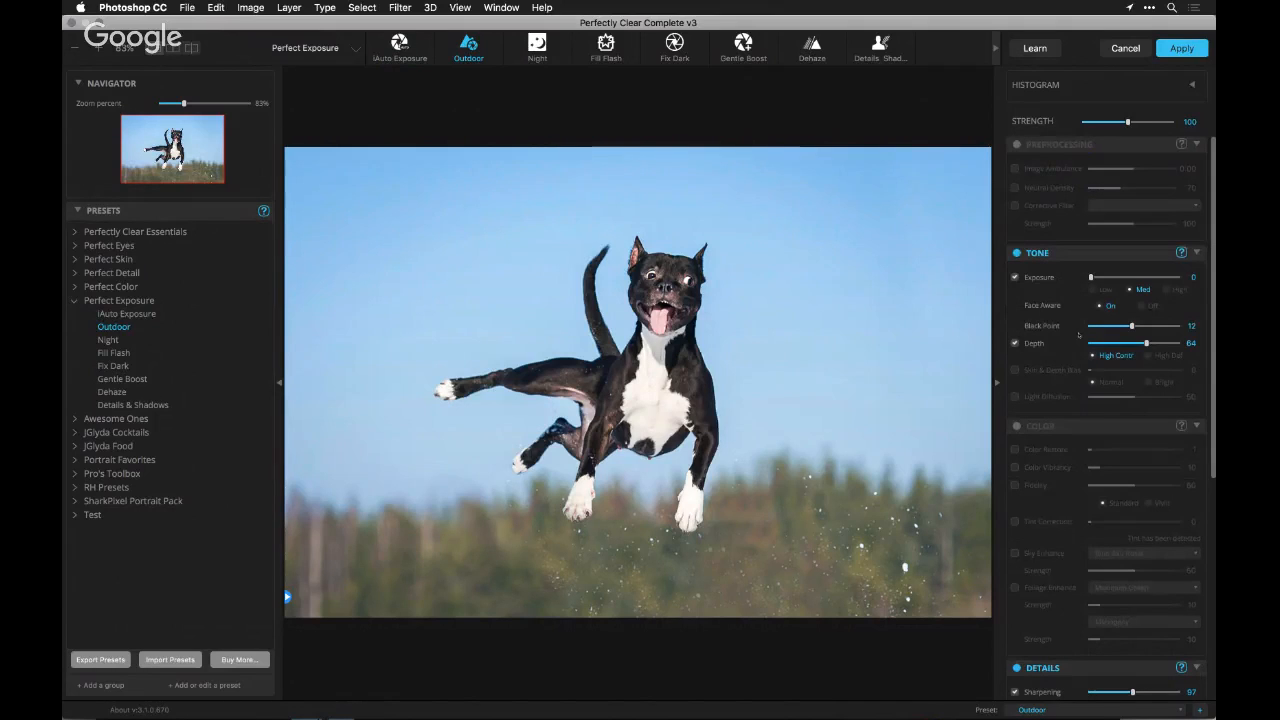
# Enable the Color section and turn on Color Restore, toggling it to compare the photo with and without it
pyautogui.scroll(-3, 1079, 345)
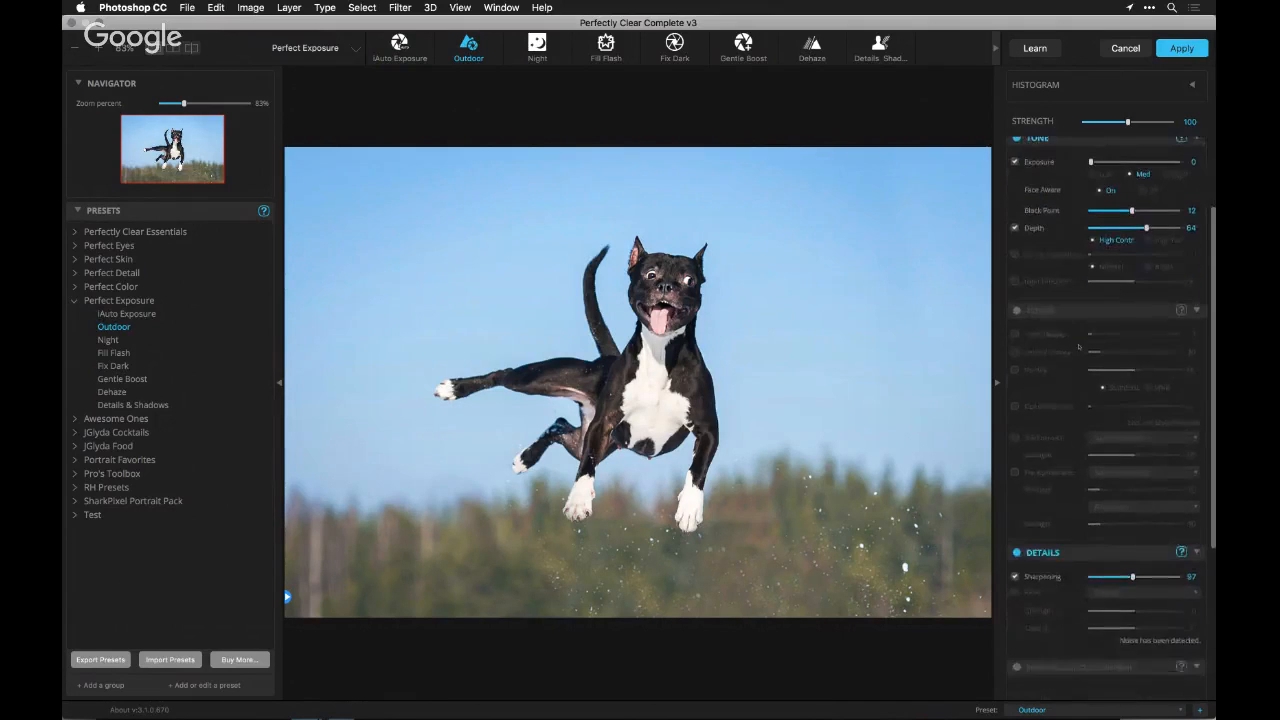
pyautogui.click(1018, 314)
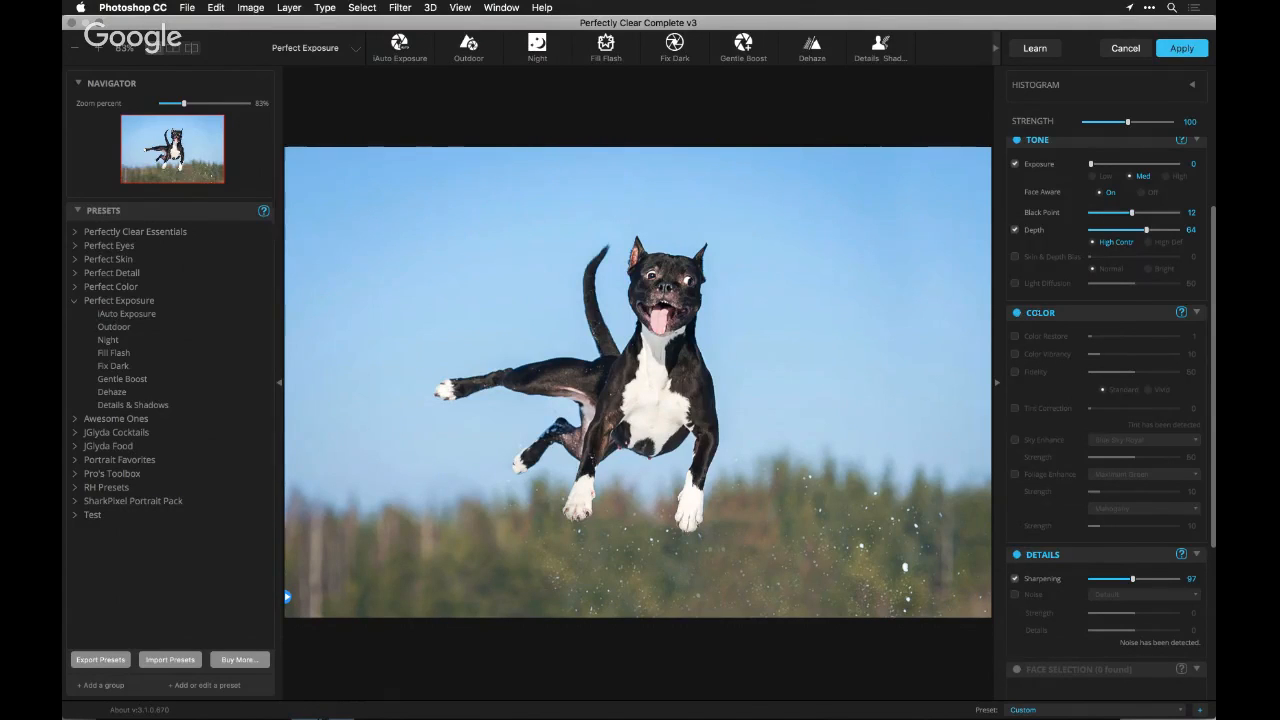
pyautogui.click(1016, 337)
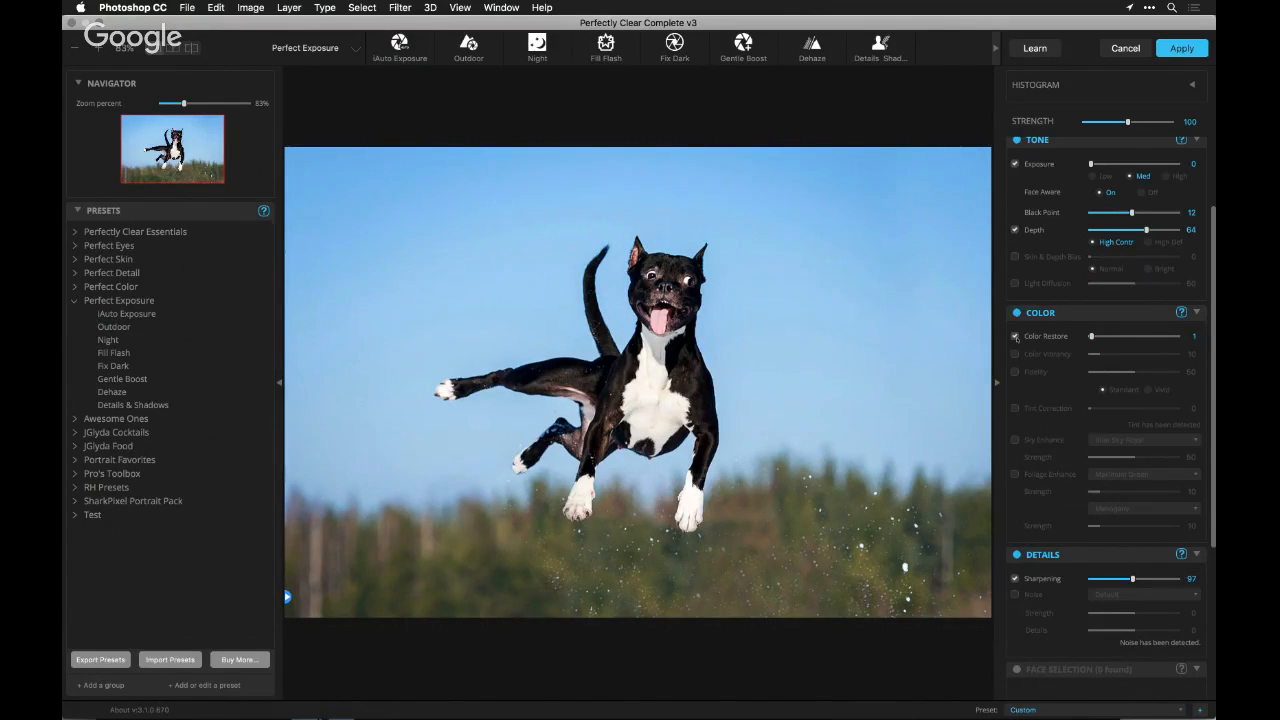
pyautogui.click(1016, 338)
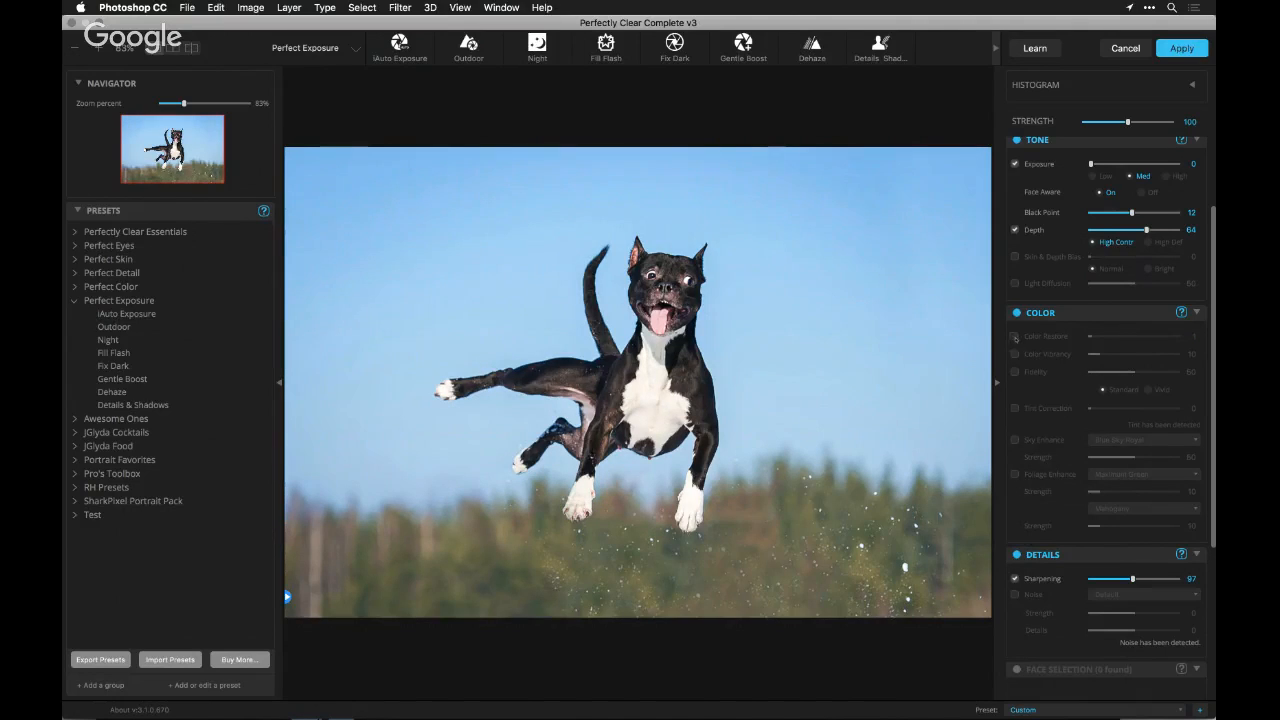
pyautogui.click(1016, 338)
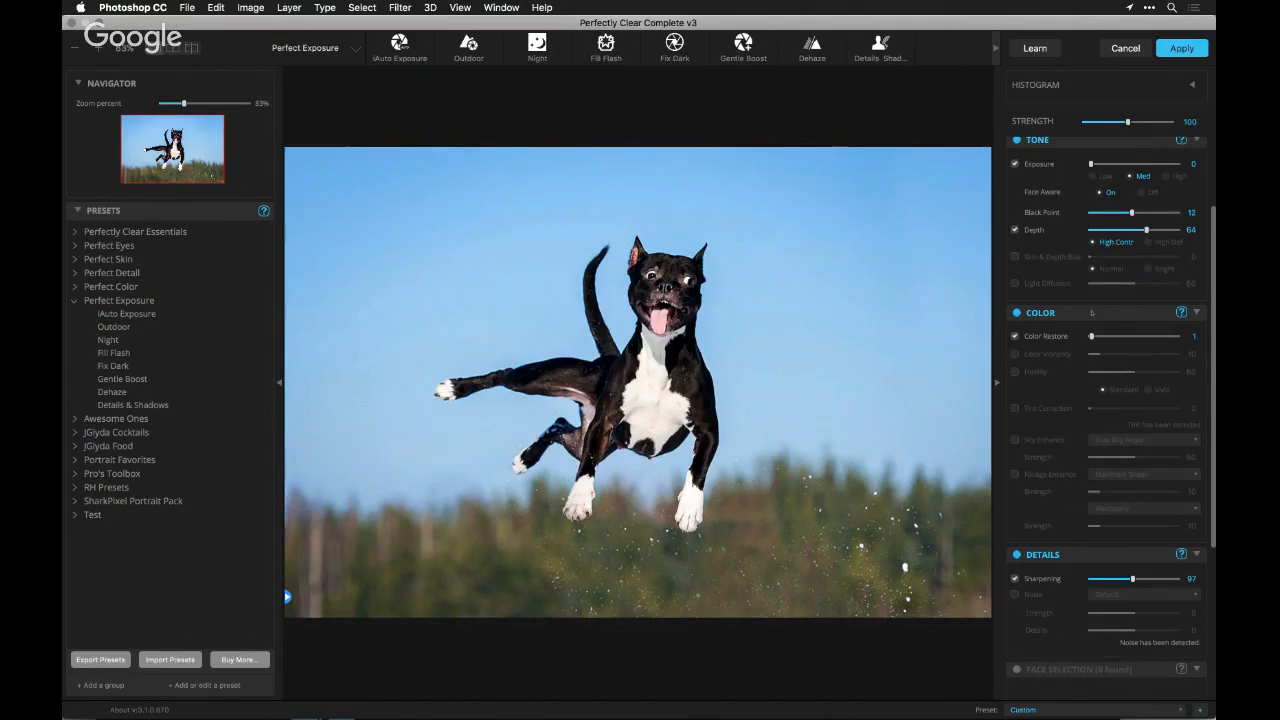
# Test a much stronger Color Restore, set it to 5 and compare the photo with and without it
pyautogui.moveTo(1092, 336); pyautogui.dragTo(1096, 336)
pyautogui.click(1141, 336)
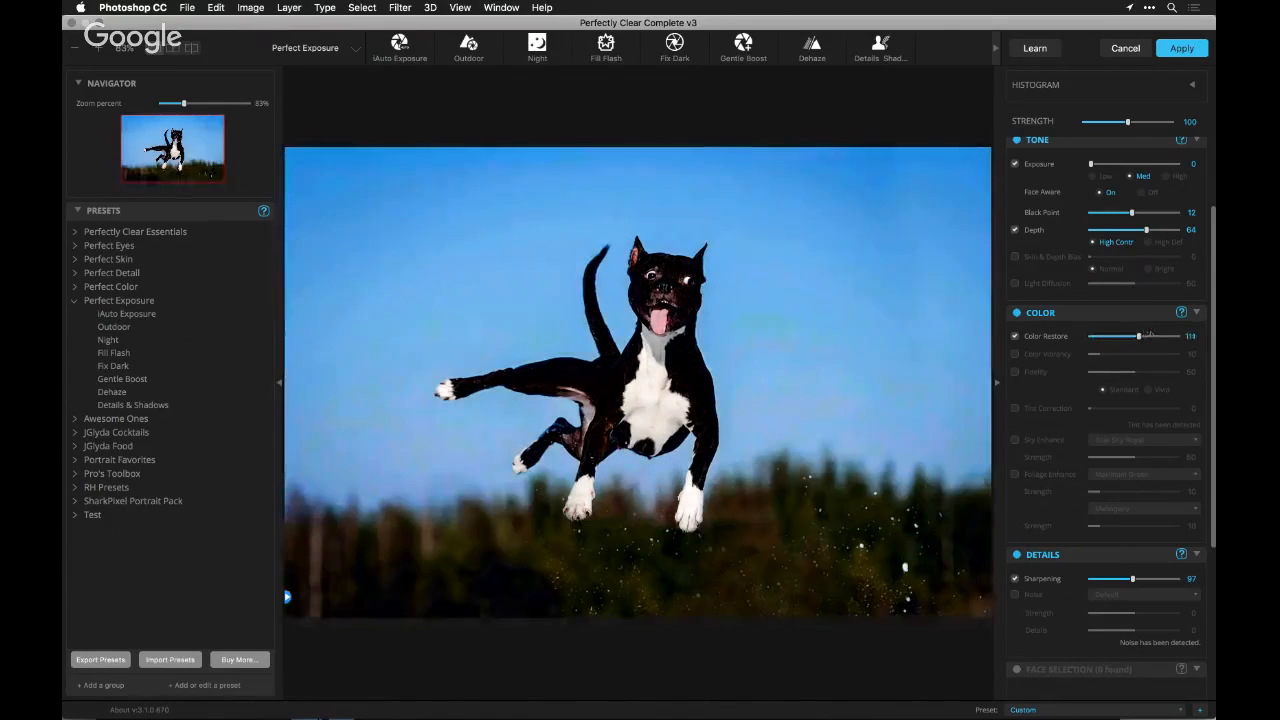
pyautogui.click(1089, 336)
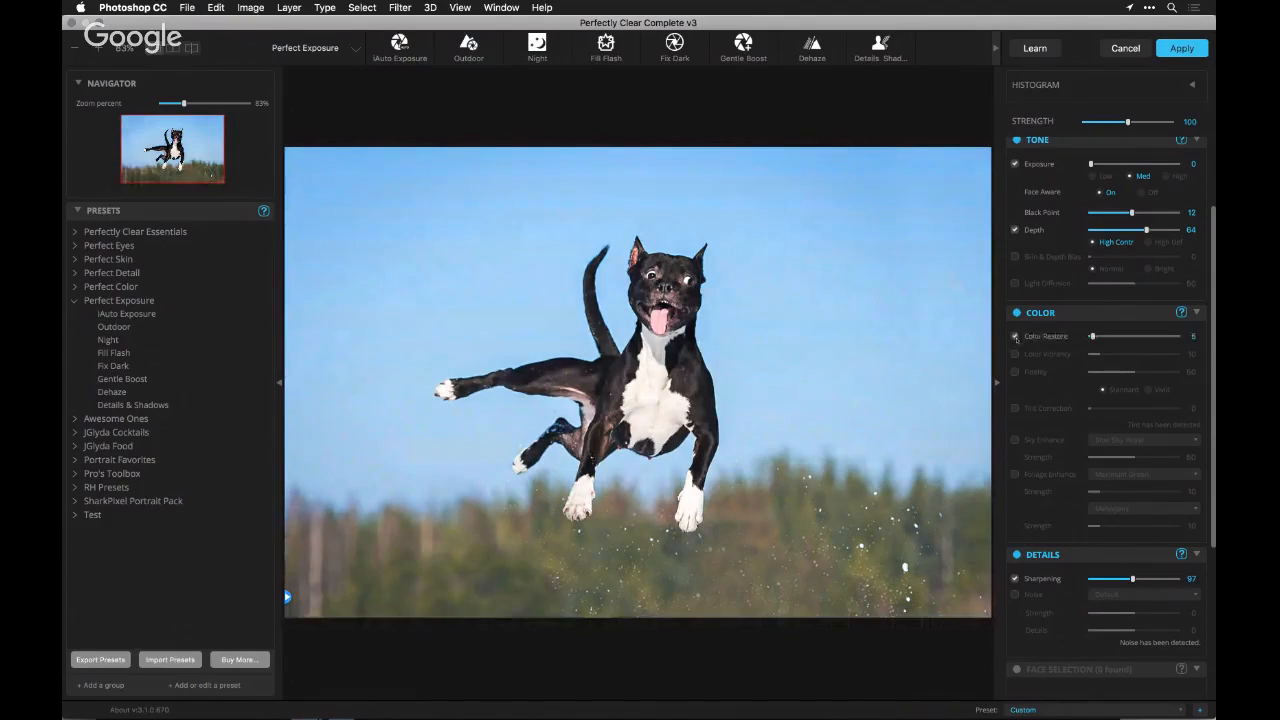
pyautogui.click(1016, 338)
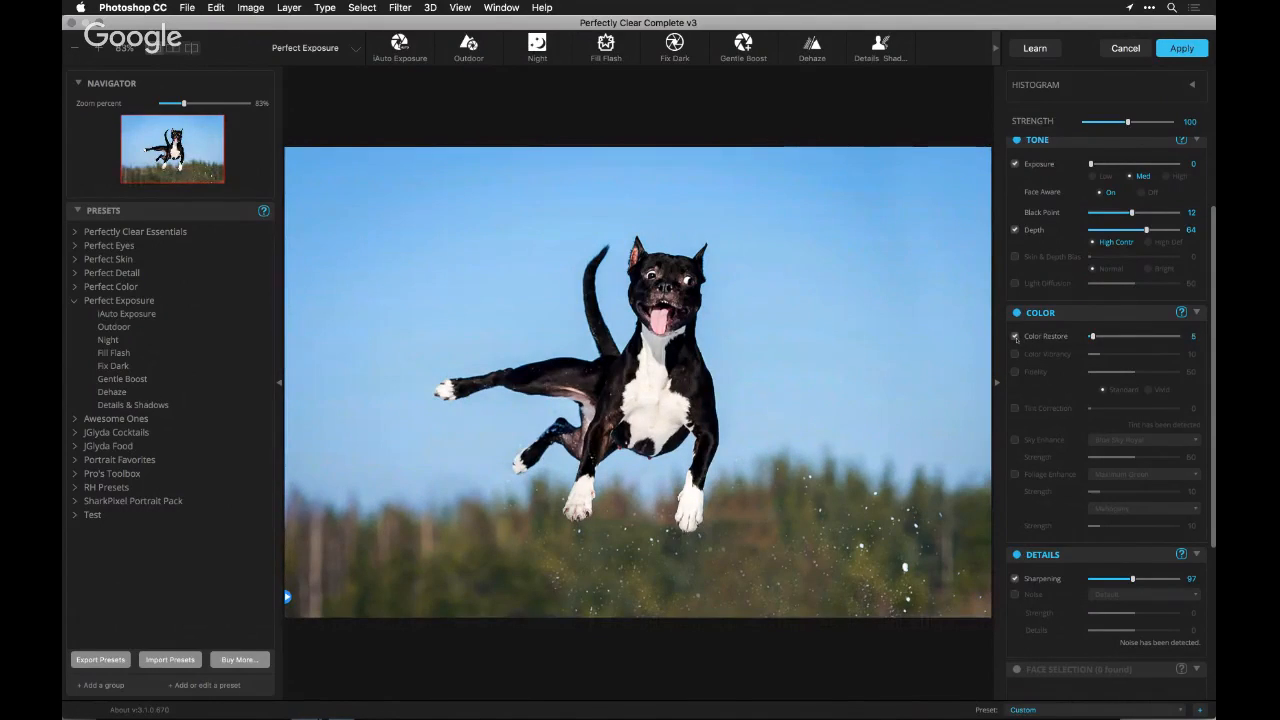
# Try Color Vibrancy on the dog photo at 64 and at 24, and switch it off again
pyautogui.click(1015, 354)
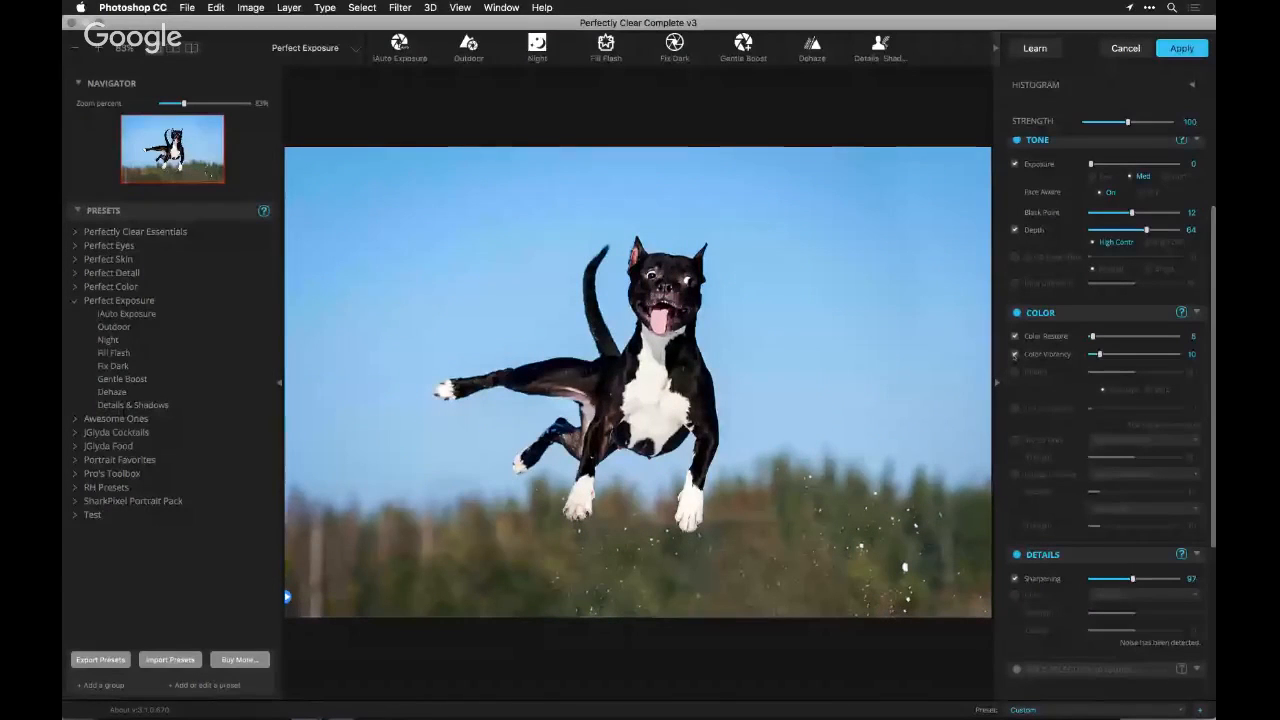
pyautogui.moveTo(1111, 354); pyautogui.dragTo(1147, 359)
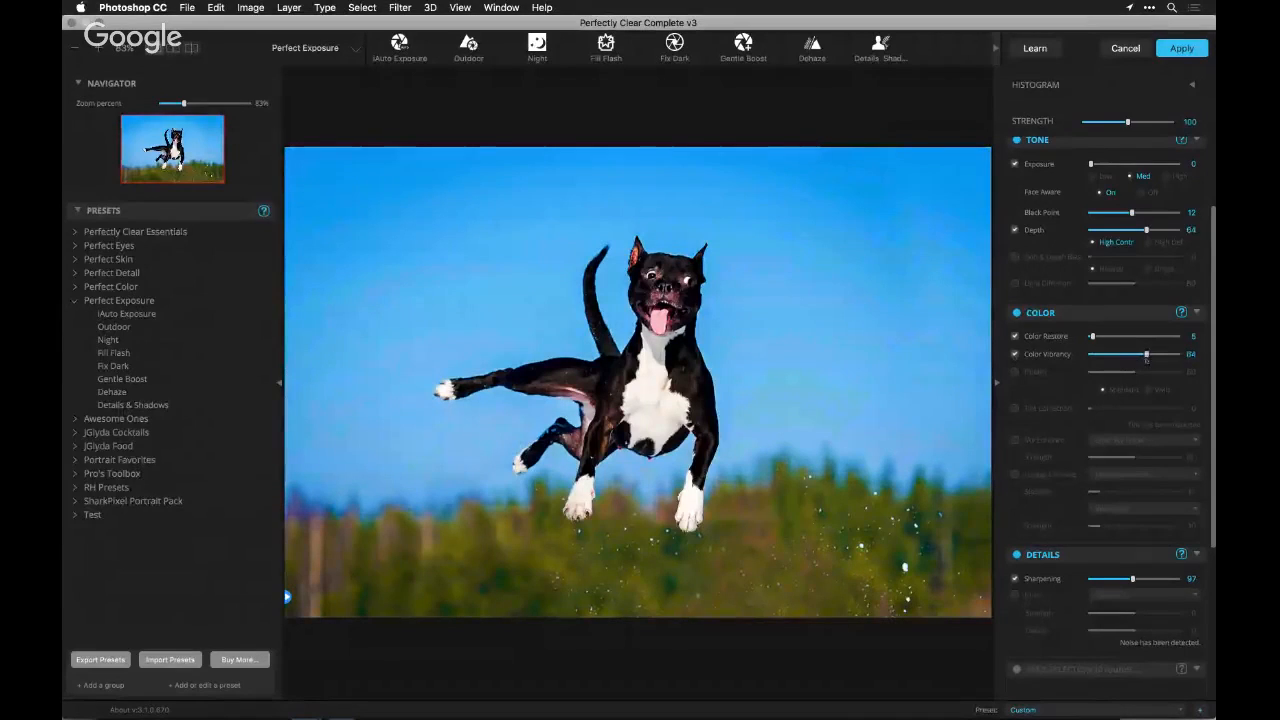
pyautogui.moveTo(1147, 356); pyautogui.dragTo(1108, 354)
pyautogui.click(1047, 354)
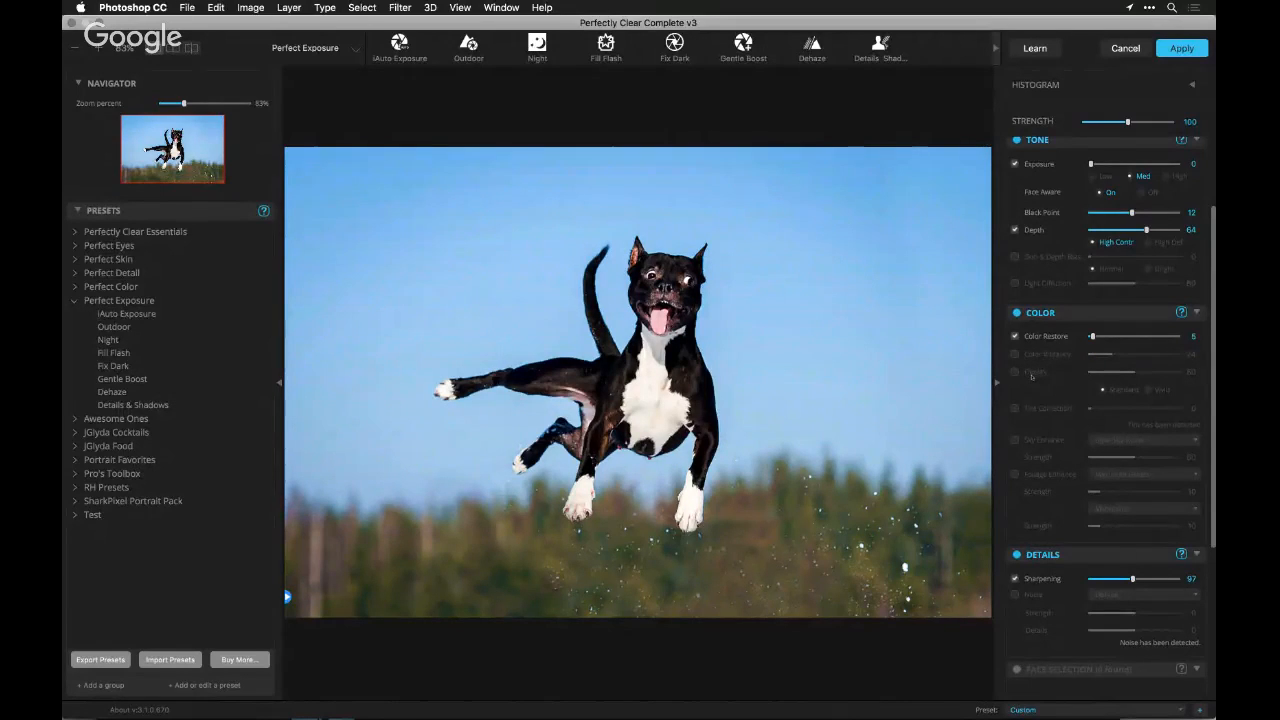
# Turn on Sky Enhance and Foliage Enhance for the dog photo
pyautogui.scroll(-4, 1031, 376)
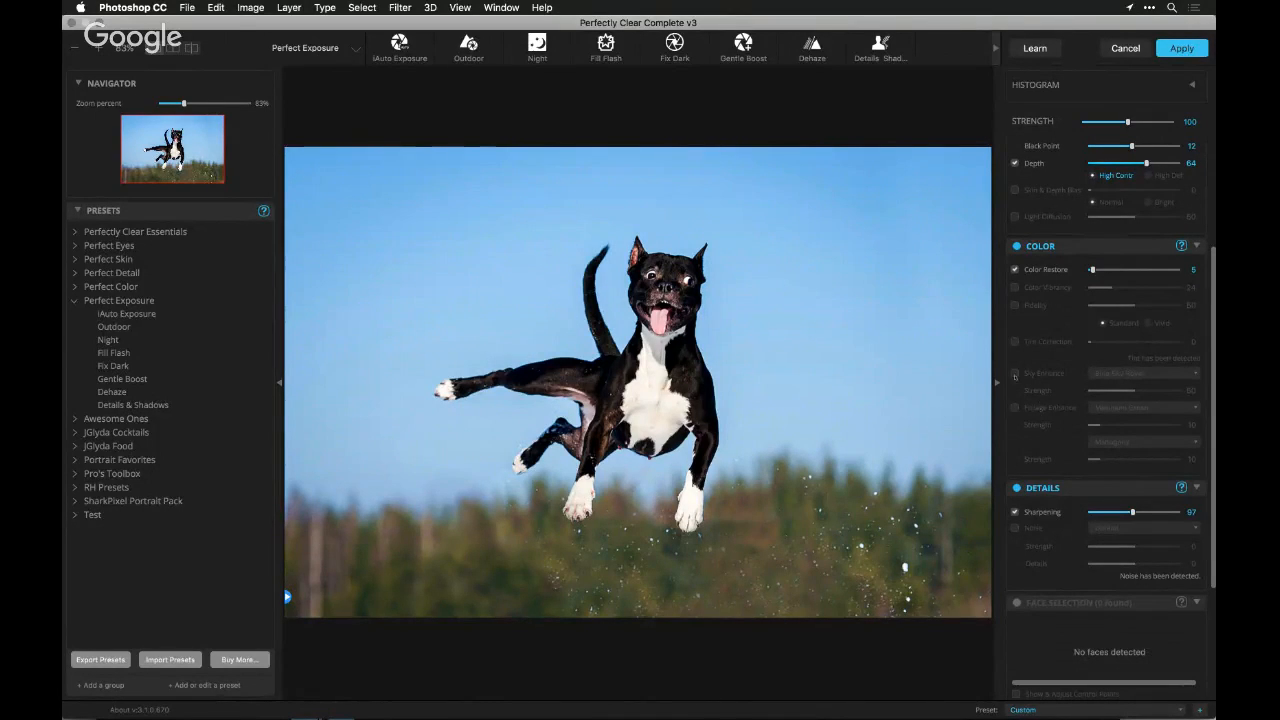
pyautogui.click(1015, 373)
pyautogui.click(1015, 408)
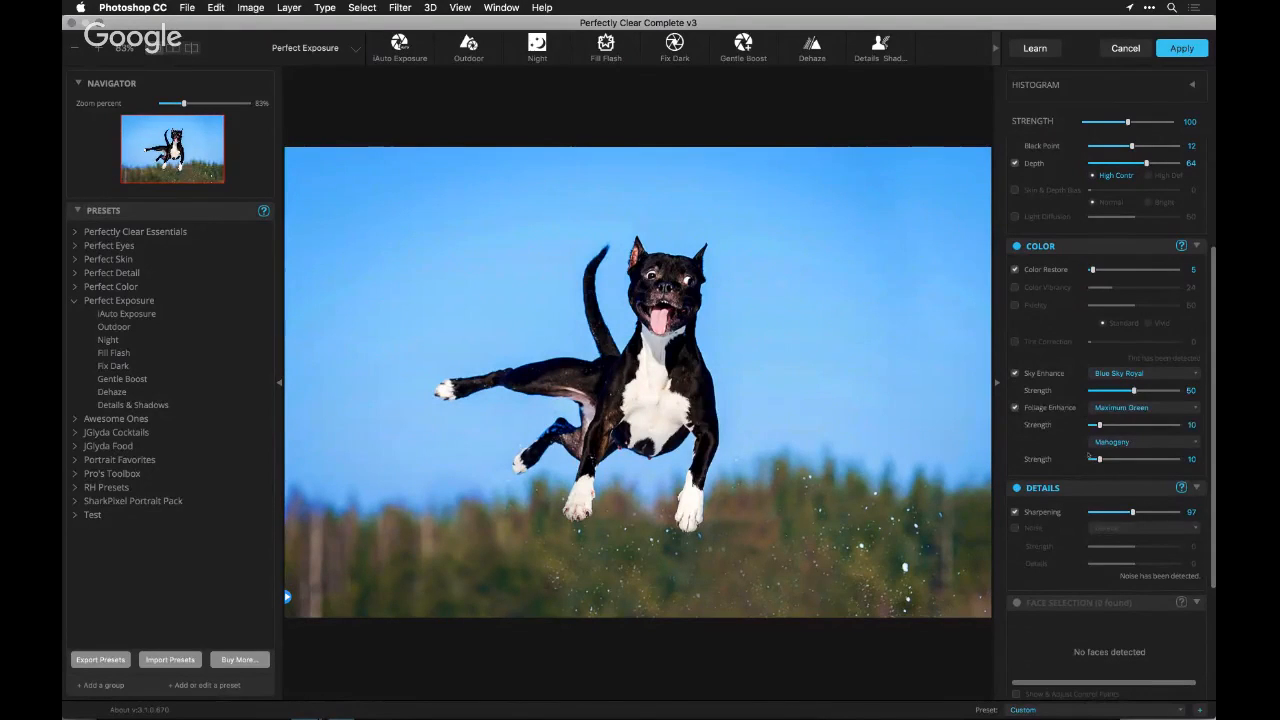
# Keep Sky Enhance on Blue Sky Royal, set its strength to 71 and compare the sky with and without it
pyautogui.click(1112, 374)
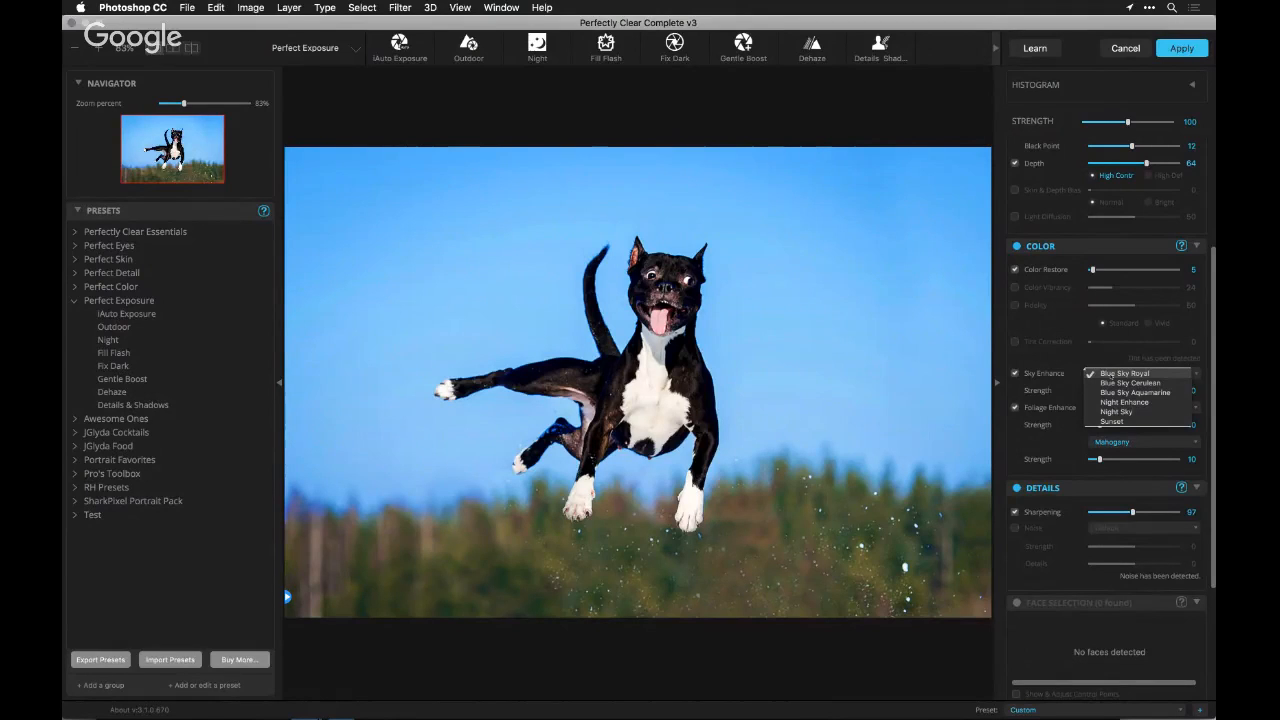
pyautogui.click(1127, 374)
pyautogui.moveTo(1133, 390); pyautogui.dragTo(1150, 390)
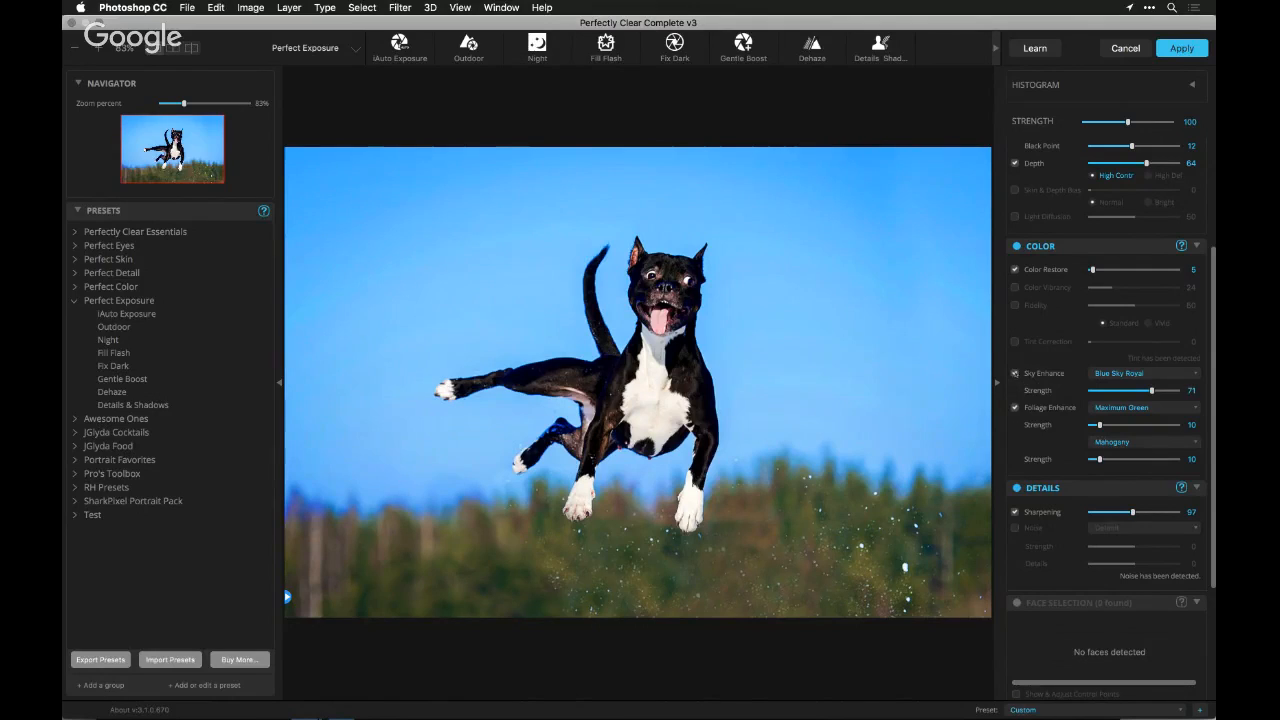
pyautogui.click(1016, 373)
pyautogui.click(1016, 373)
pyautogui.click(1016, 373)
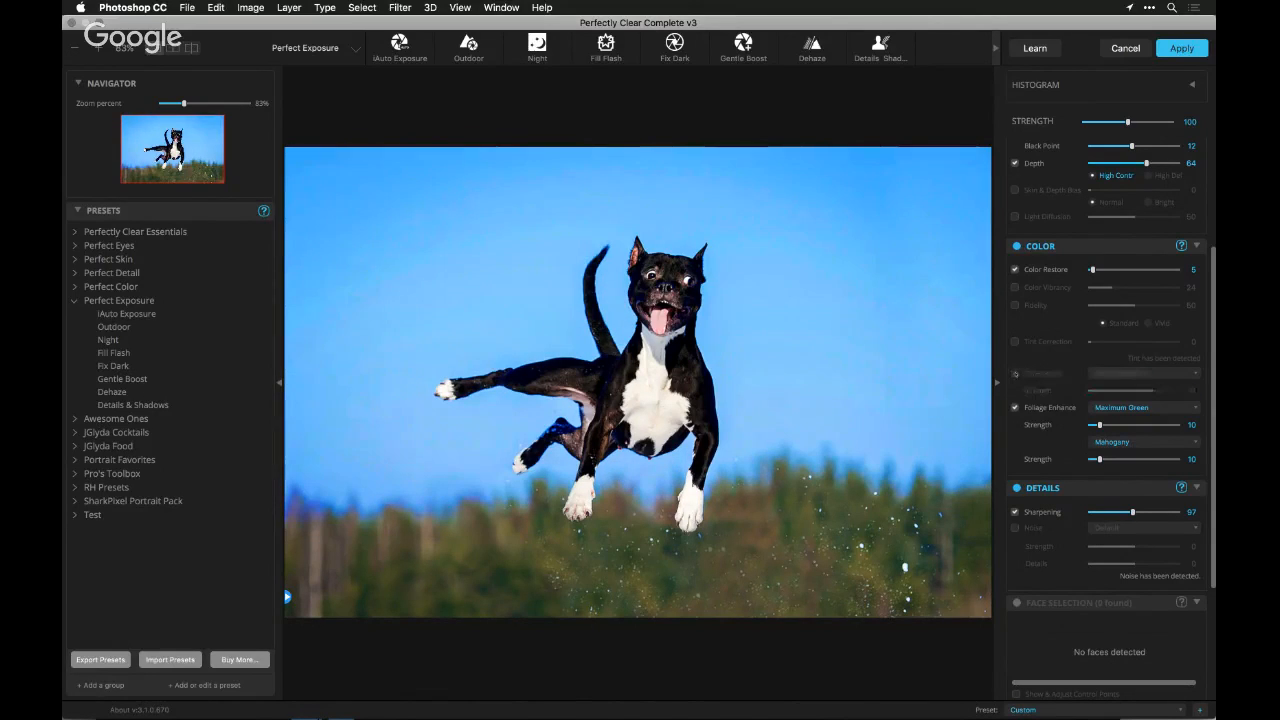
pyautogui.click(1016, 373)
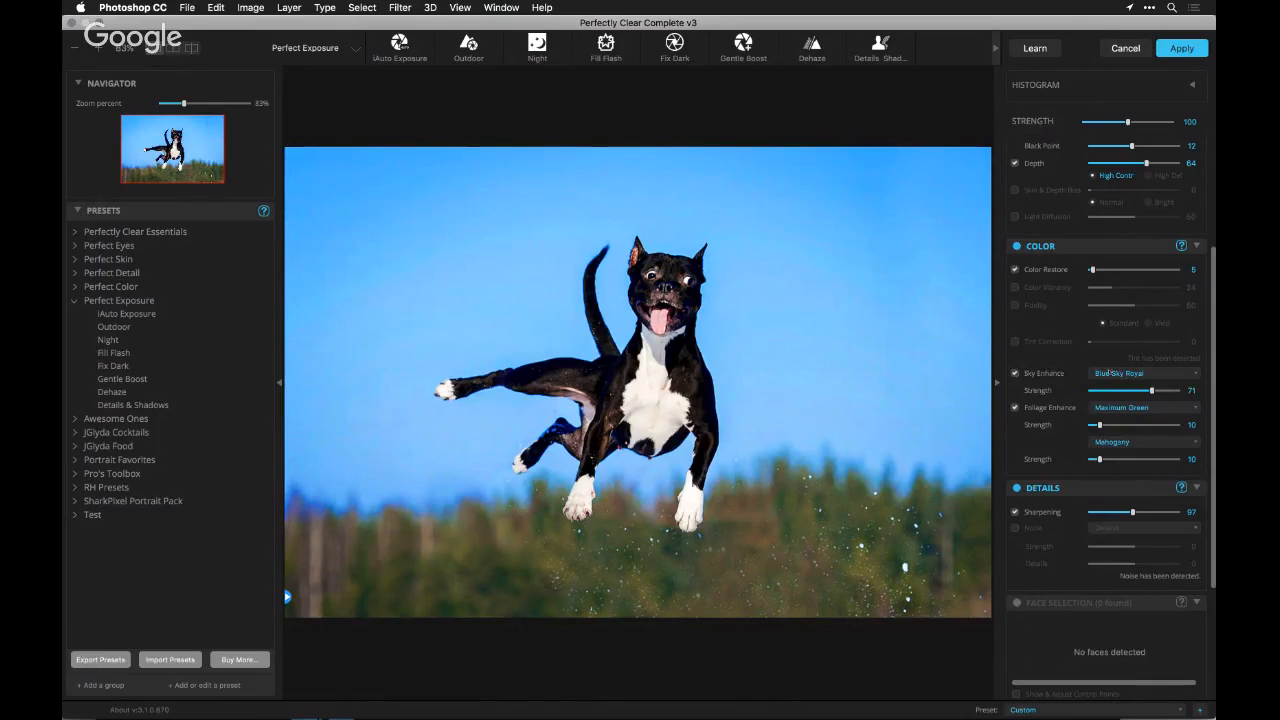
# Try Sky Enhance with Blue Sky Cerulean at strength 34 and compare the sky with and without it
pyautogui.click(1160, 373)
pyautogui.click(1166, 383)
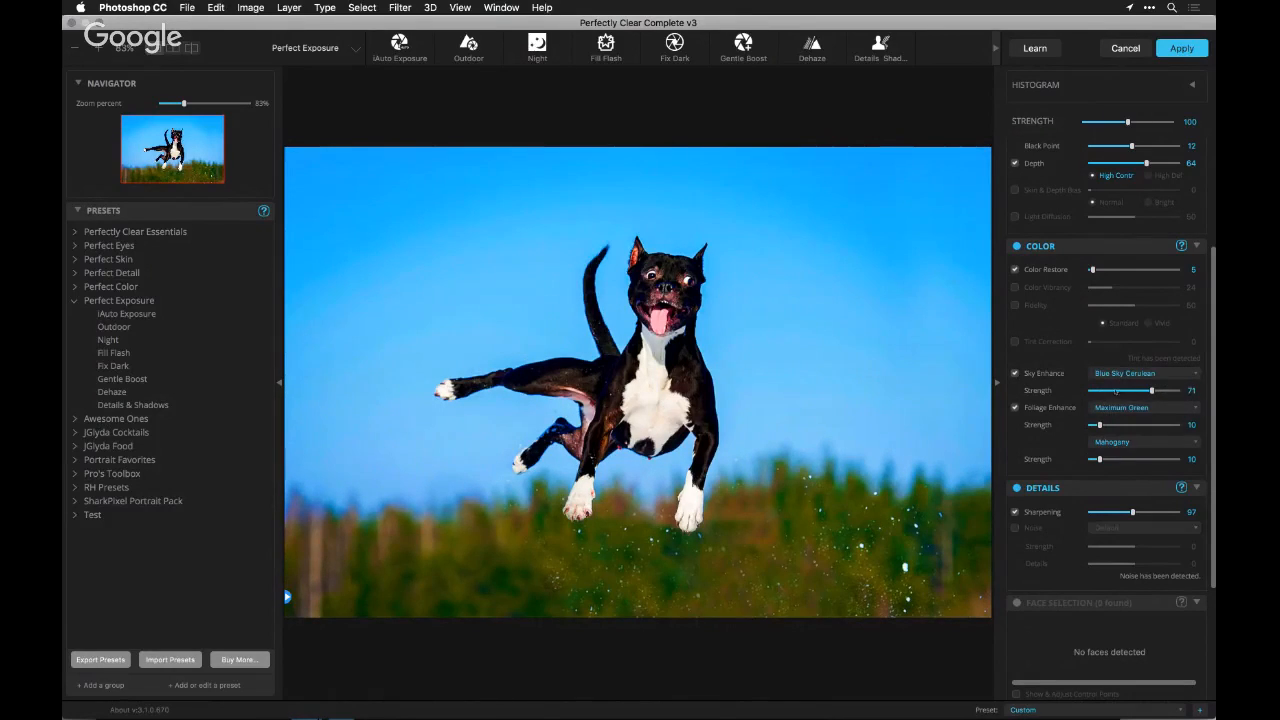
pyautogui.click(1116, 391)
pyautogui.moveTo(1116, 391); pyautogui.dragTo(1120, 391)
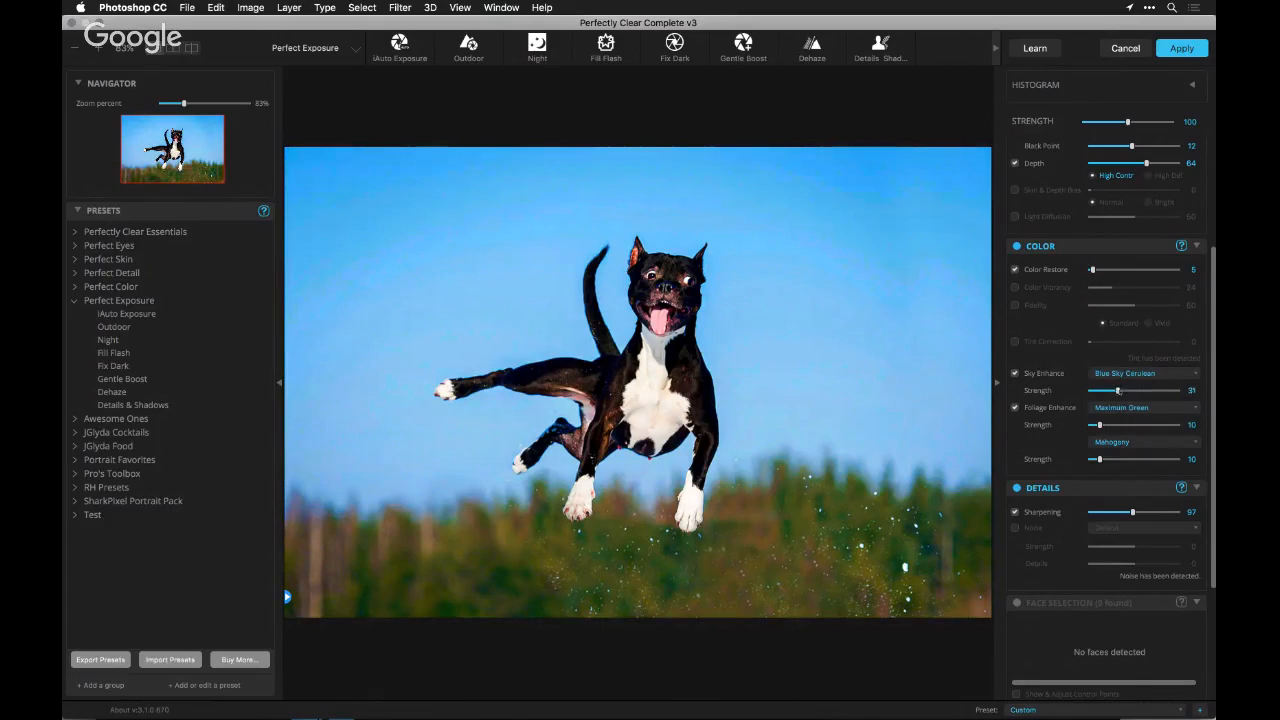
pyautogui.click(1015, 373)
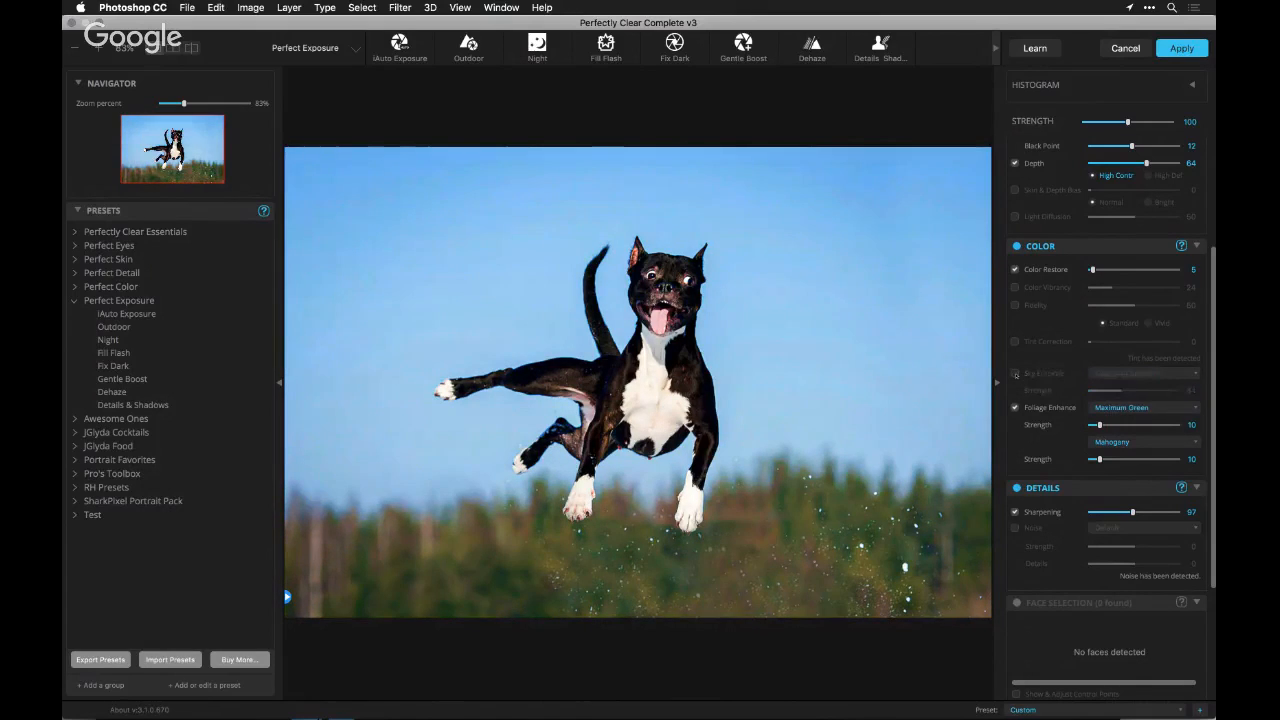
pyautogui.click(1015, 373)
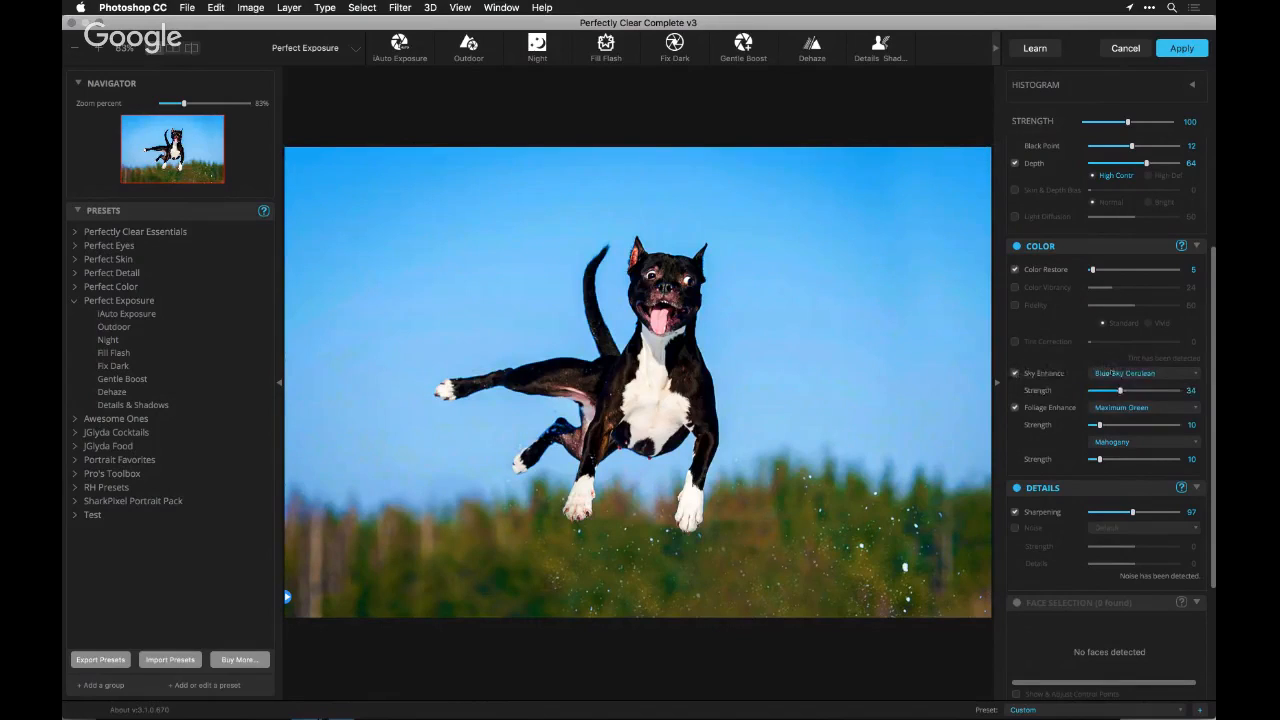
# Switch Sky Enhance to Blue Sky Aquamarine, set its strength to 59 and compare the sky with and without it
pyautogui.click(1114, 373)
pyautogui.click(1110, 383)
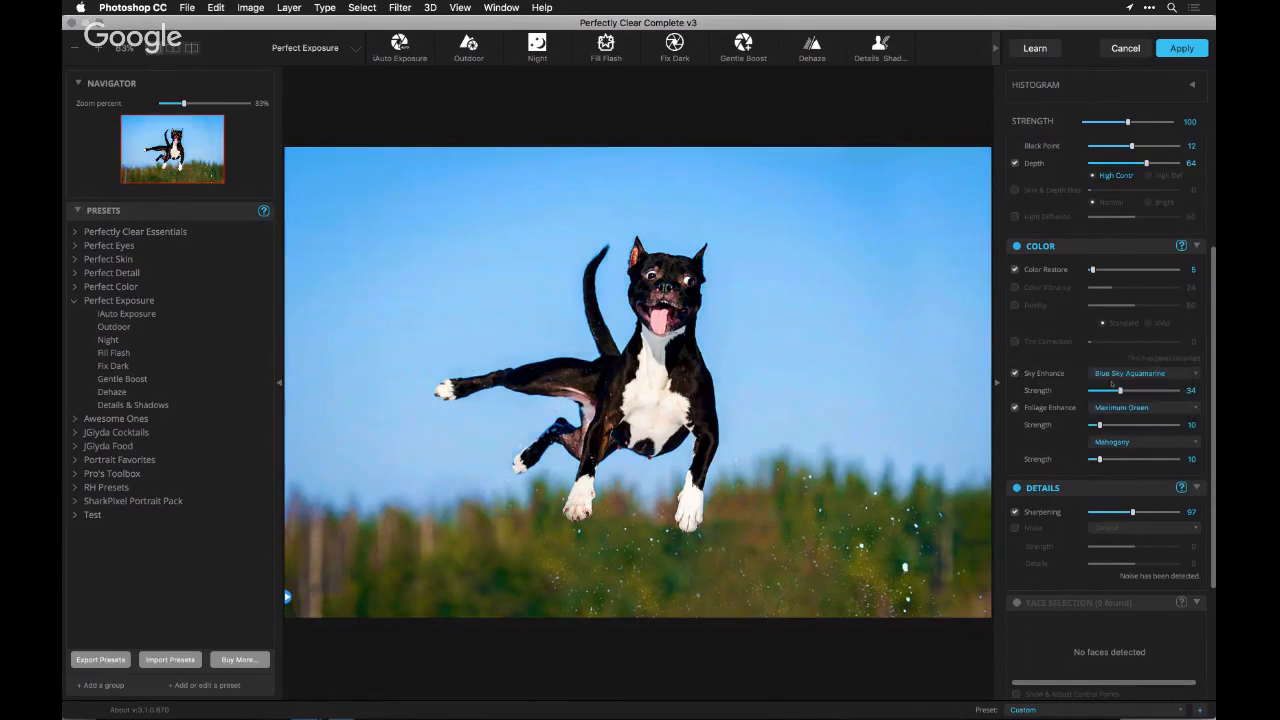
pyautogui.click(1131, 391)
pyautogui.click(1141, 391)
pyautogui.click(1015, 373)
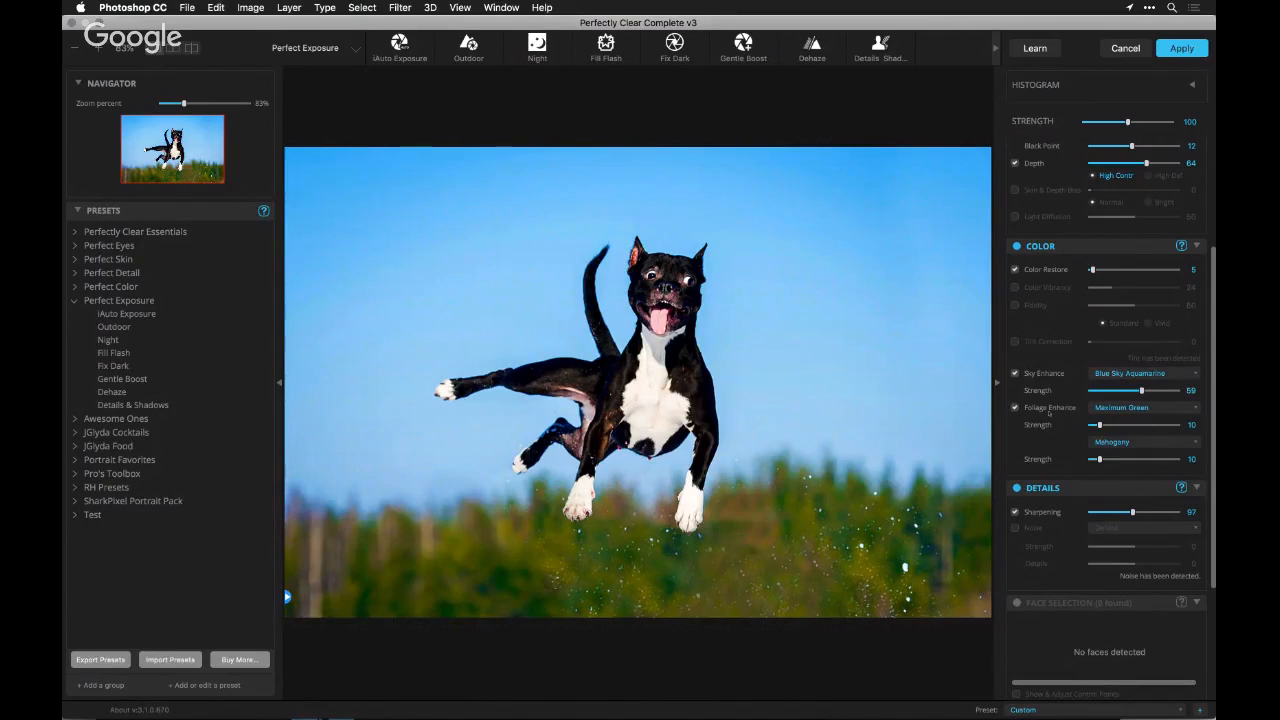
# Set both the green and the brown tone of Foliage Enhance to None for the dog photo
pyautogui.click(1096, 441)
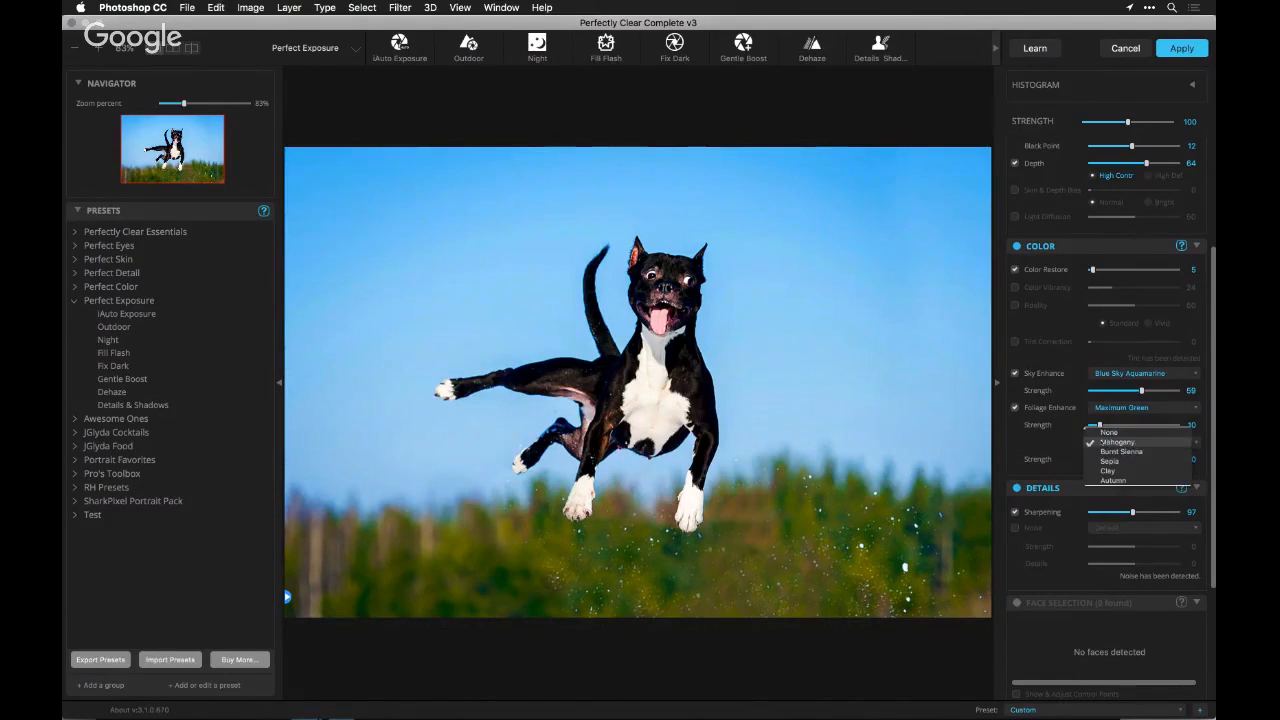
pyautogui.click(1105, 432)
pyautogui.click(1108, 407)
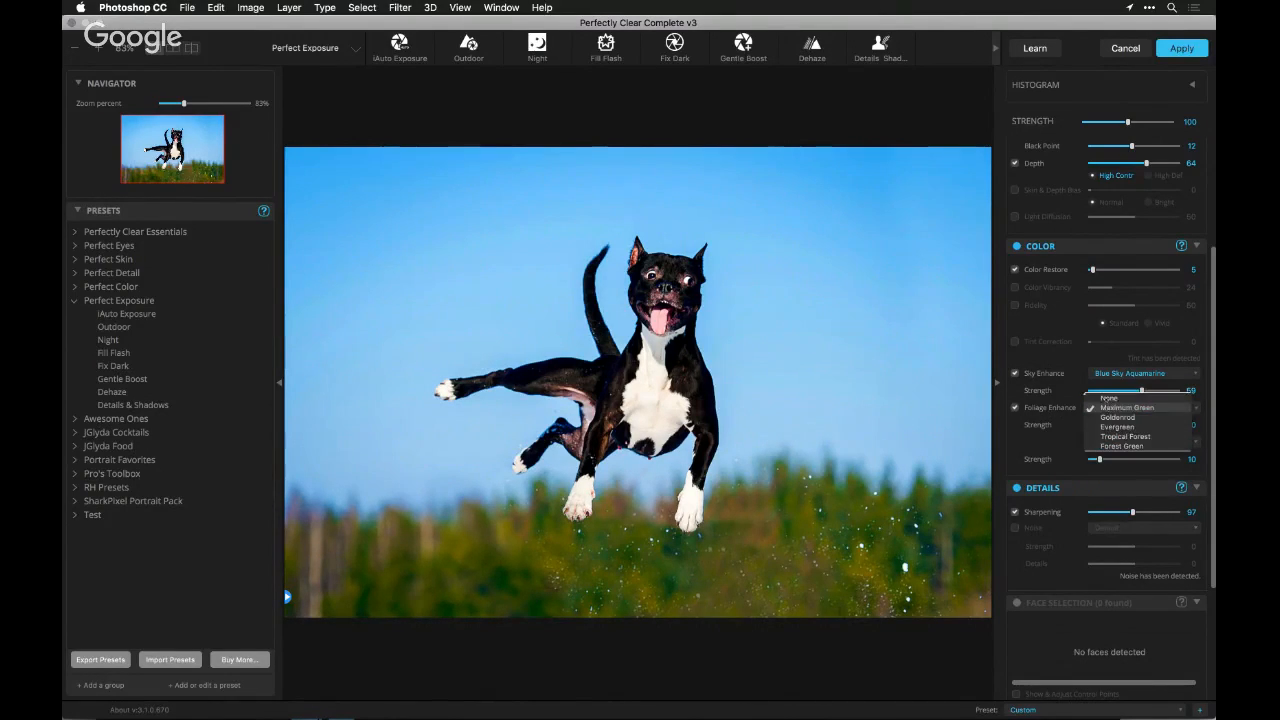
pyautogui.click(1105, 397)
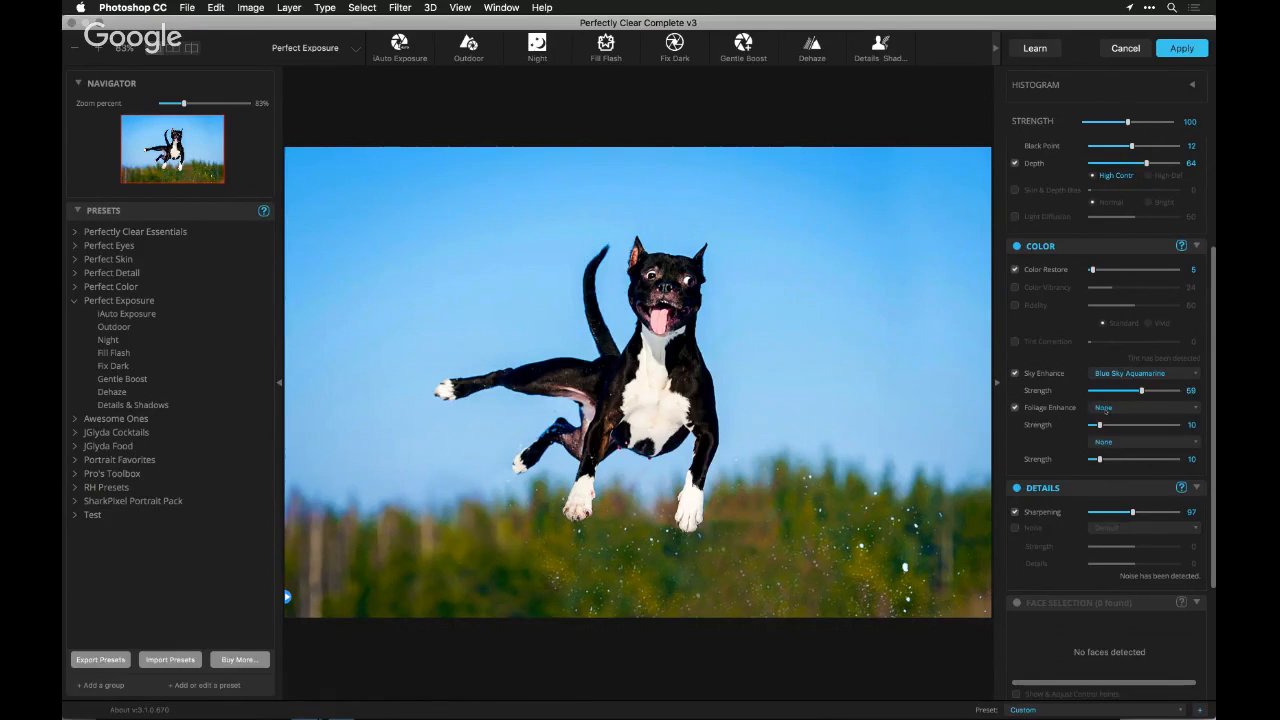
# Set Foliage Enhance to Forest Green at strength 48 and compare the trees with and without it
pyautogui.click(1105, 408)
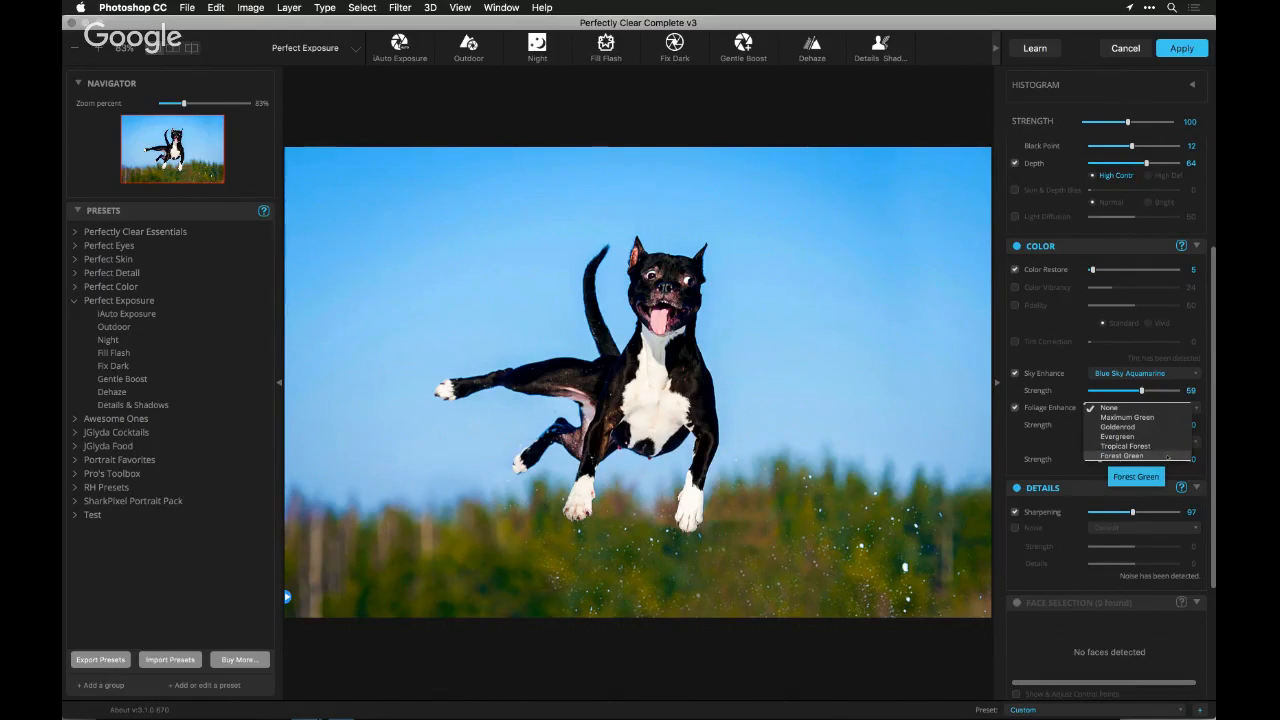
pyautogui.click(1122, 455)
pyautogui.click(1131, 425)
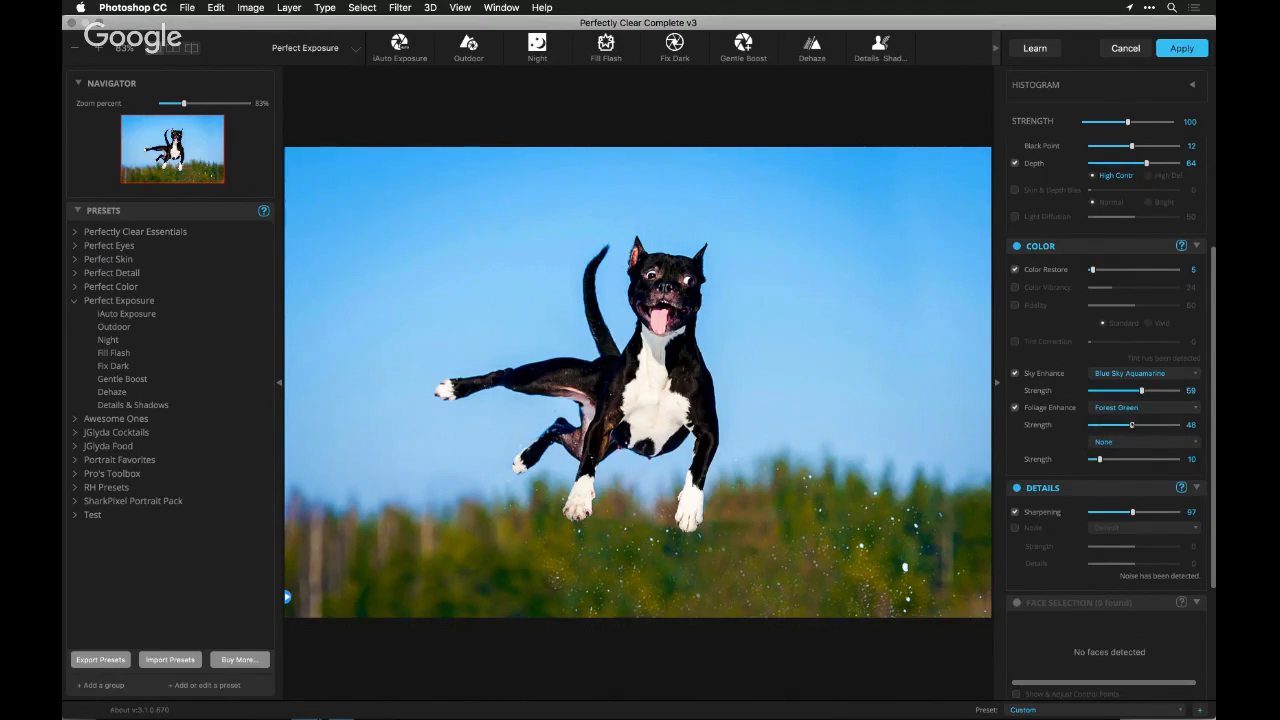
pyautogui.click(1037, 410)
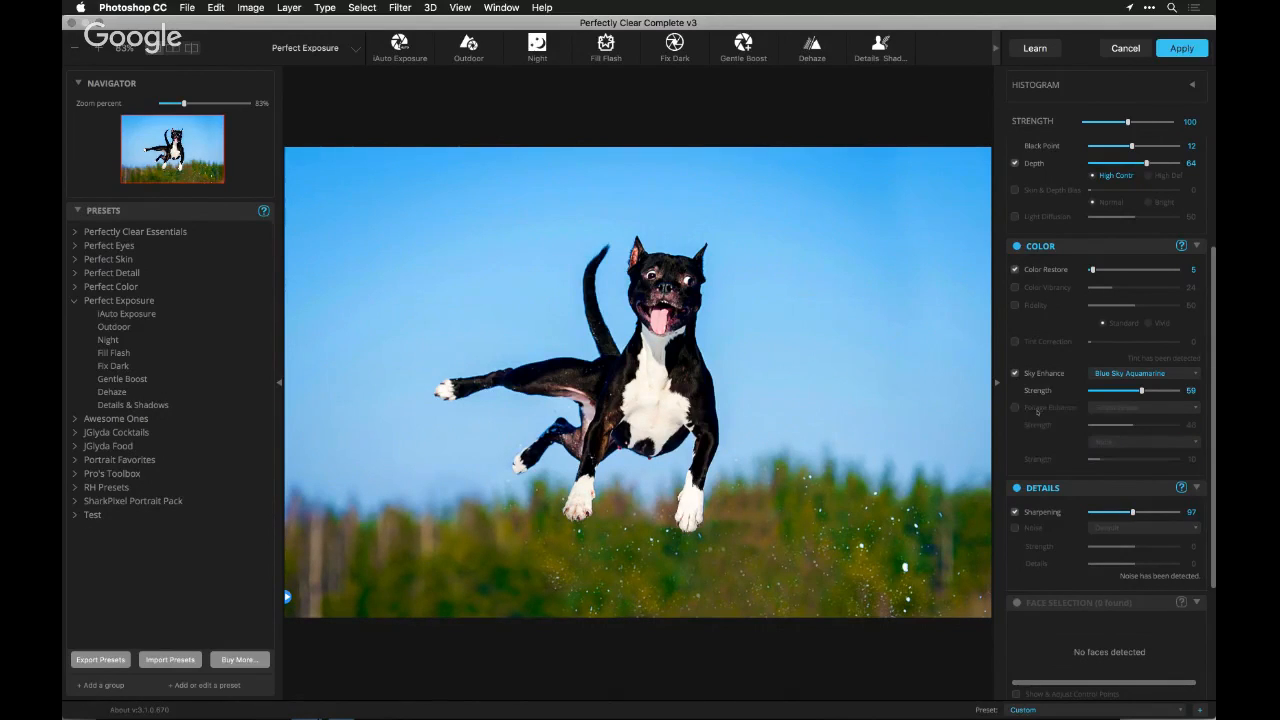
pyautogui.click(1057, 410)
# Try Tropical Forest as the foliage green, switch to Evergreen and compare the trees with and without Foliage Enhance
pyautogui.click(1097, 407)
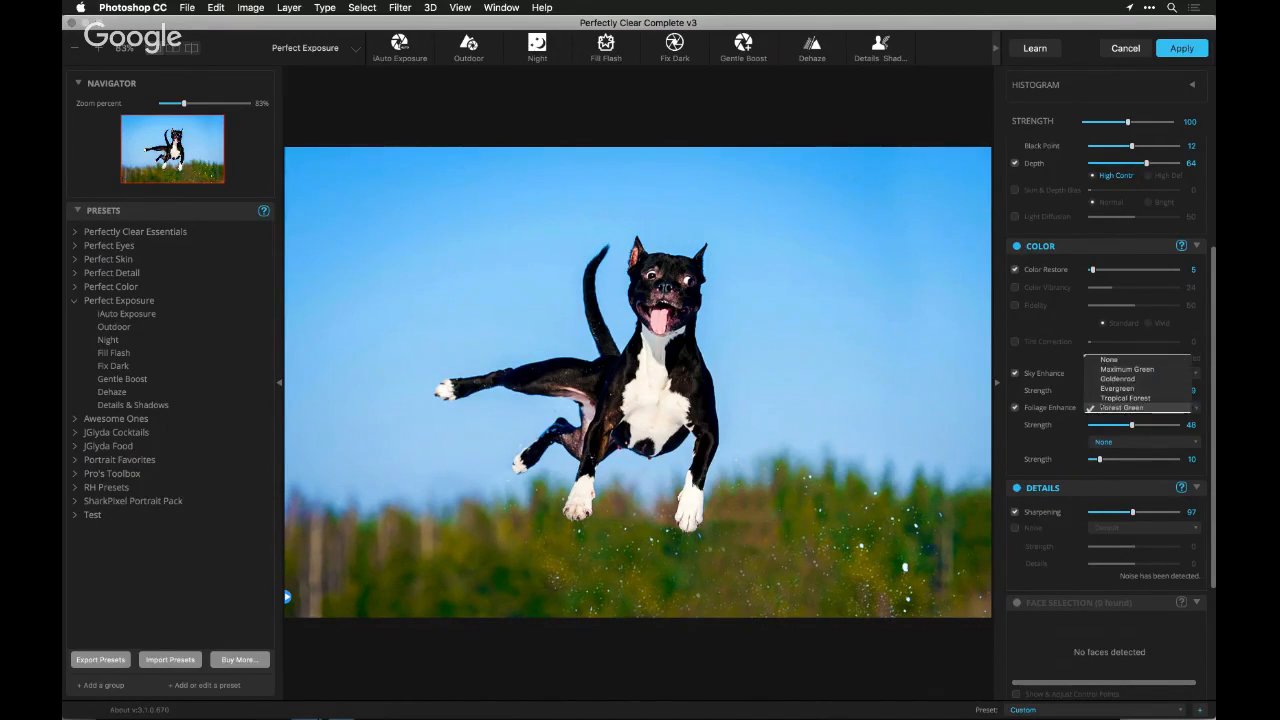
pyautogui.click(1101, 398)
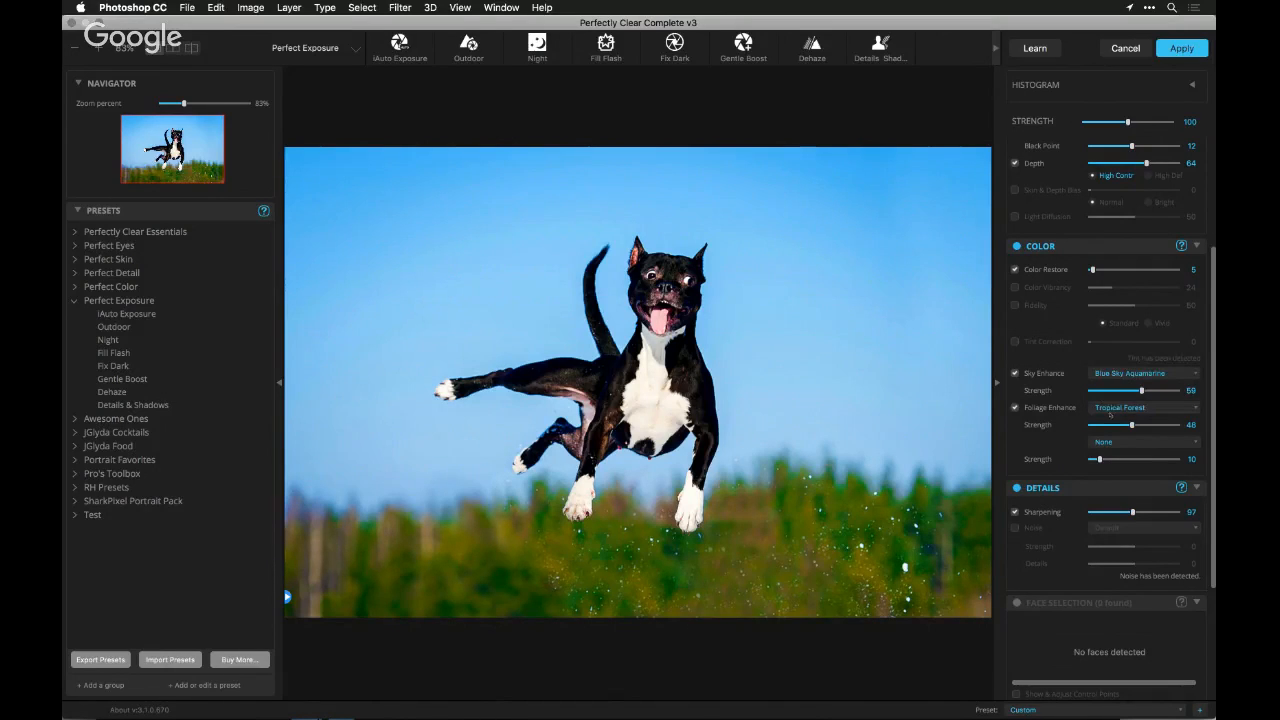
pyautogui.click(1110, 407)
pyautogui.click(1116, 398)
pyautogui.click(1015, 408)
pyautogui.click(1015, 408)
# Try Clay at strength 46 and Sepia as the second foliage tone, and settle on Burnt Sienna at strength 23
pyautogui.click(1116, 442)
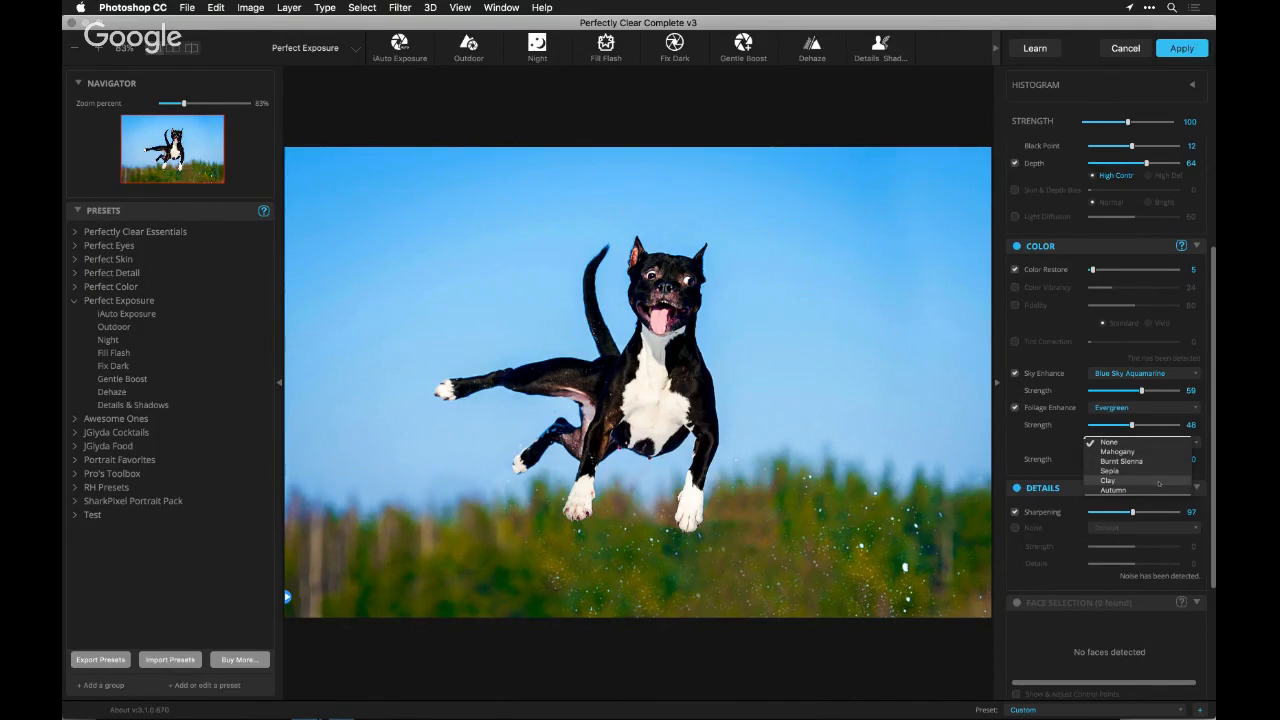
pyautogui.click(1158, 482)
pyautogui.click(1131, 459)
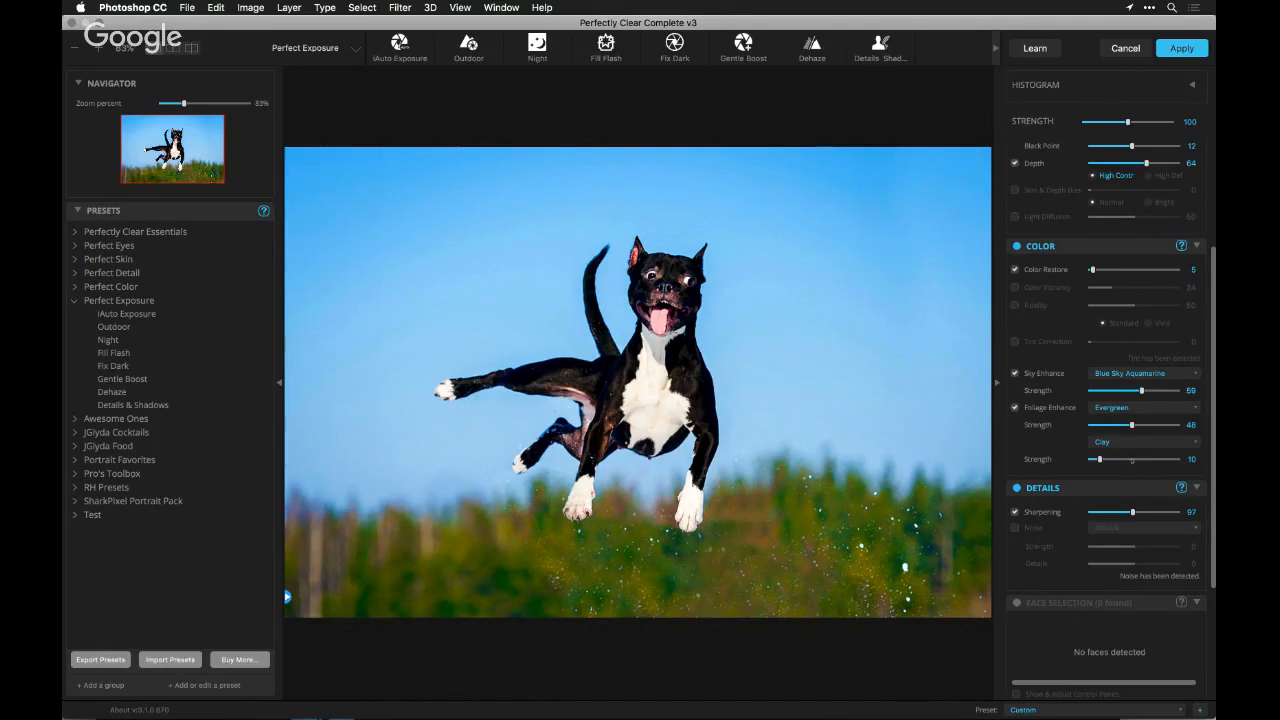
pyautogui.click(1119, 442)
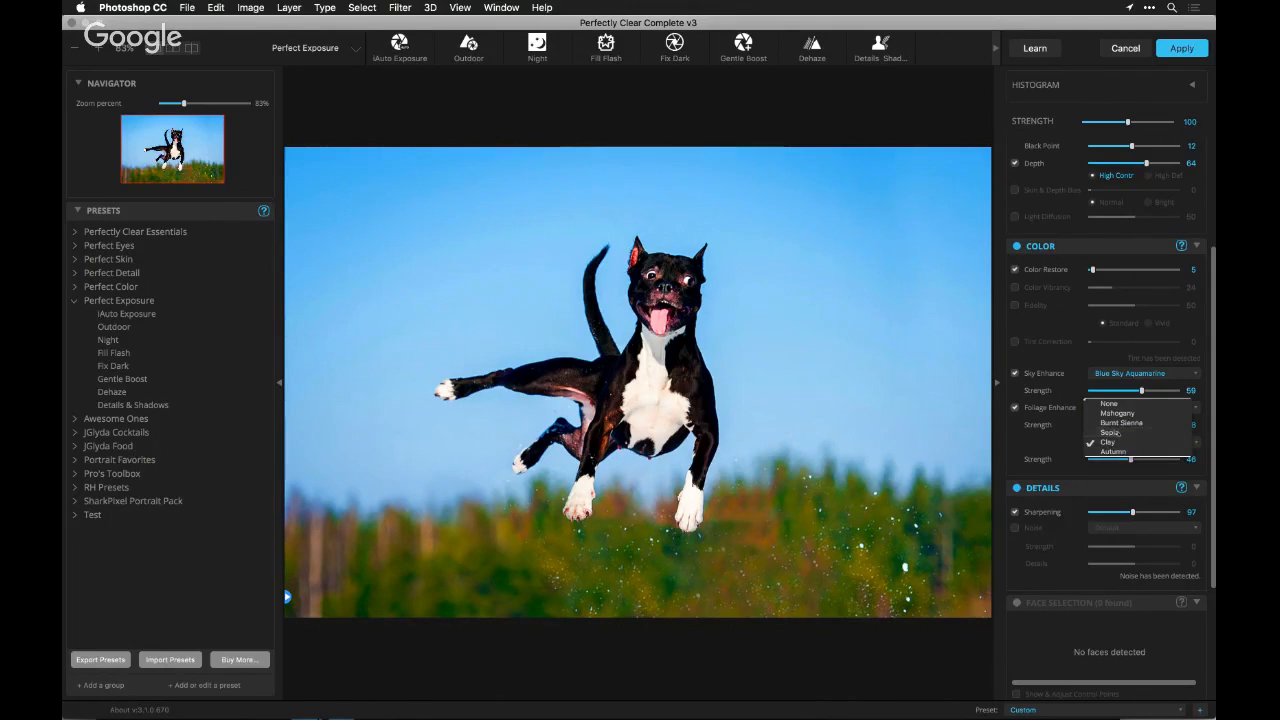
pyautogui.click(1117, 452)
pyautogui.click(1113, 443)
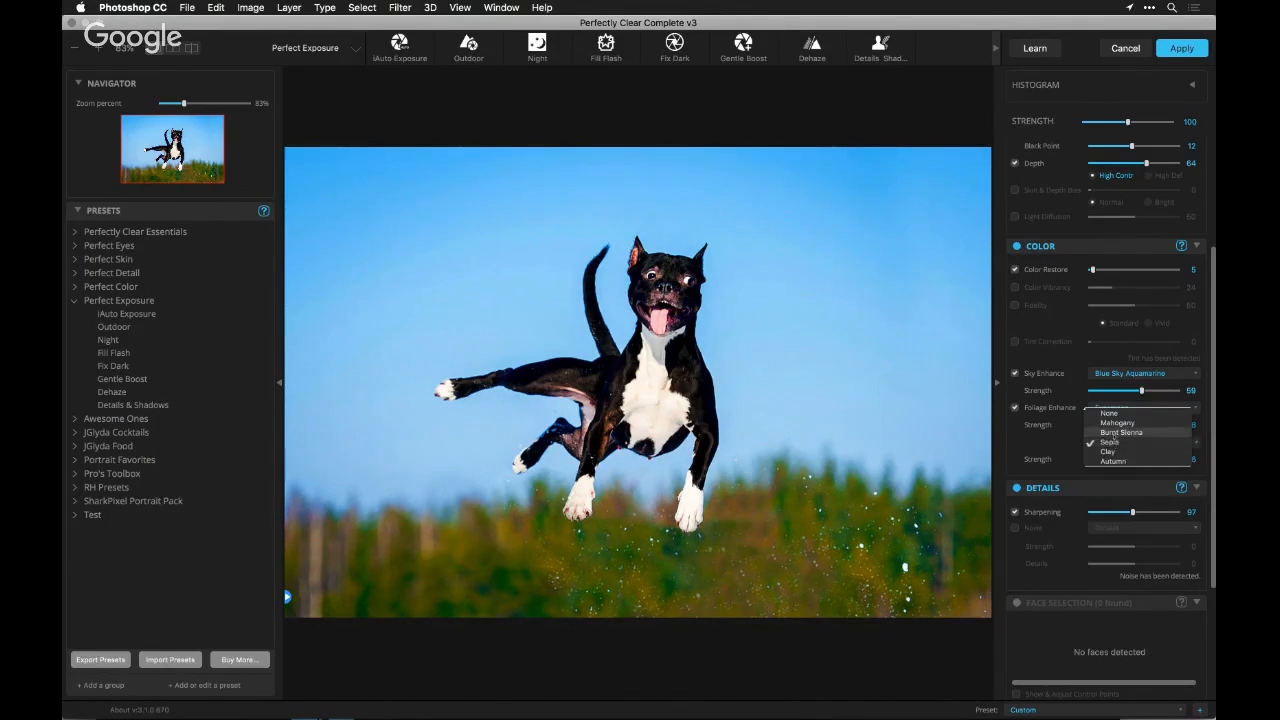
pyautogui.click(1113, 437)
pyautogui.click(1111, 459)
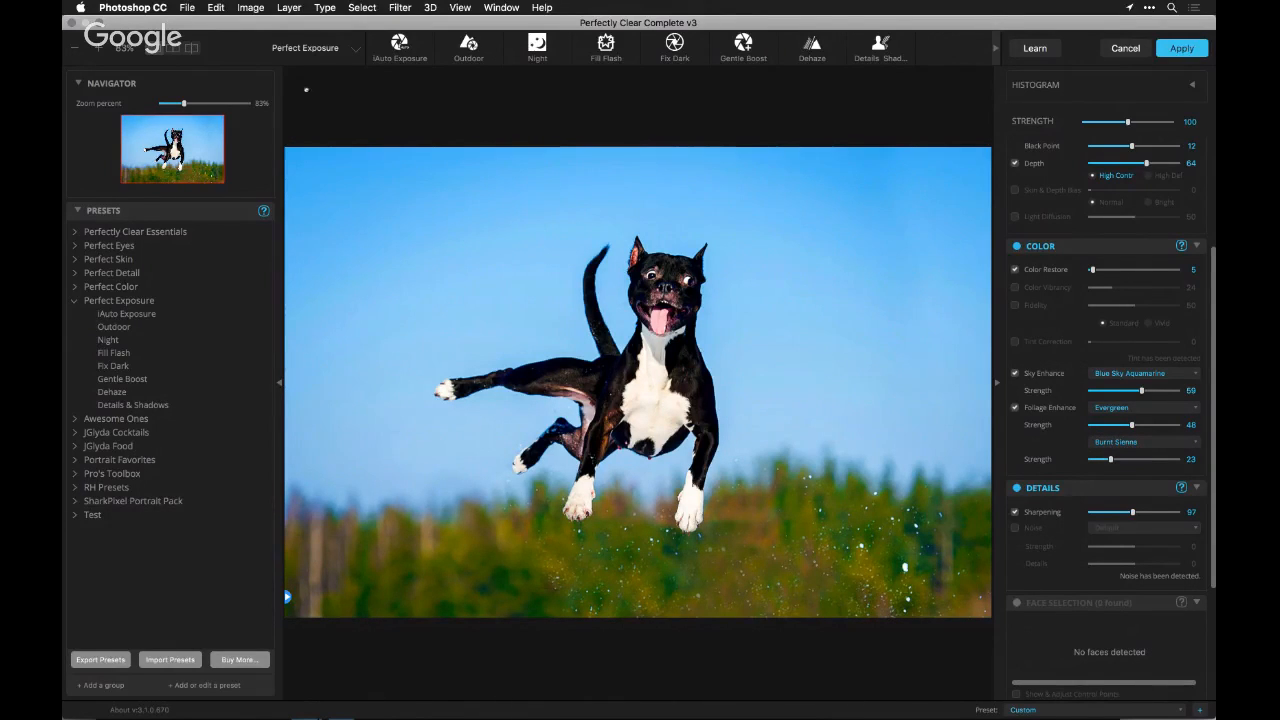
# Compare the dog photo before and after in a split view, moving the divider toward its left side, and leave the filter without applying it
pyautogui.click(191, 48)
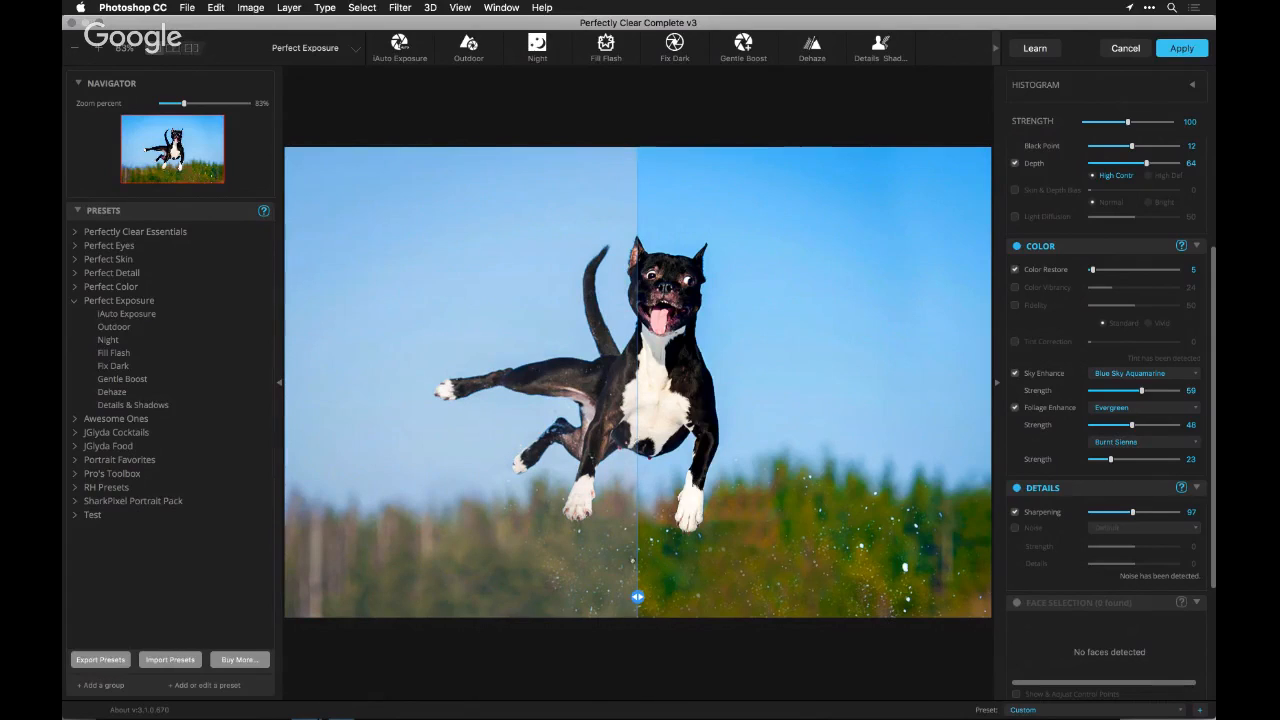
pyautogui.moveTo(637, 597); pyautogui.dragTo(401, 597)
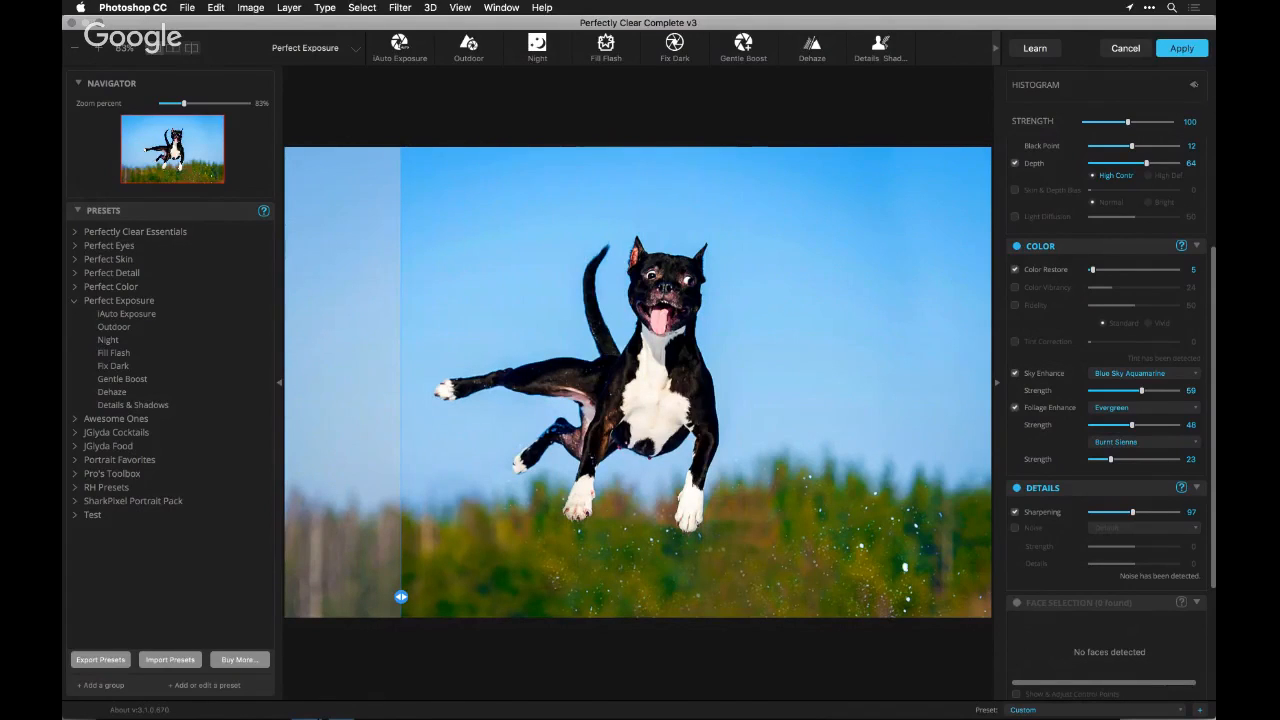
pyautogui.click(1132, 54)
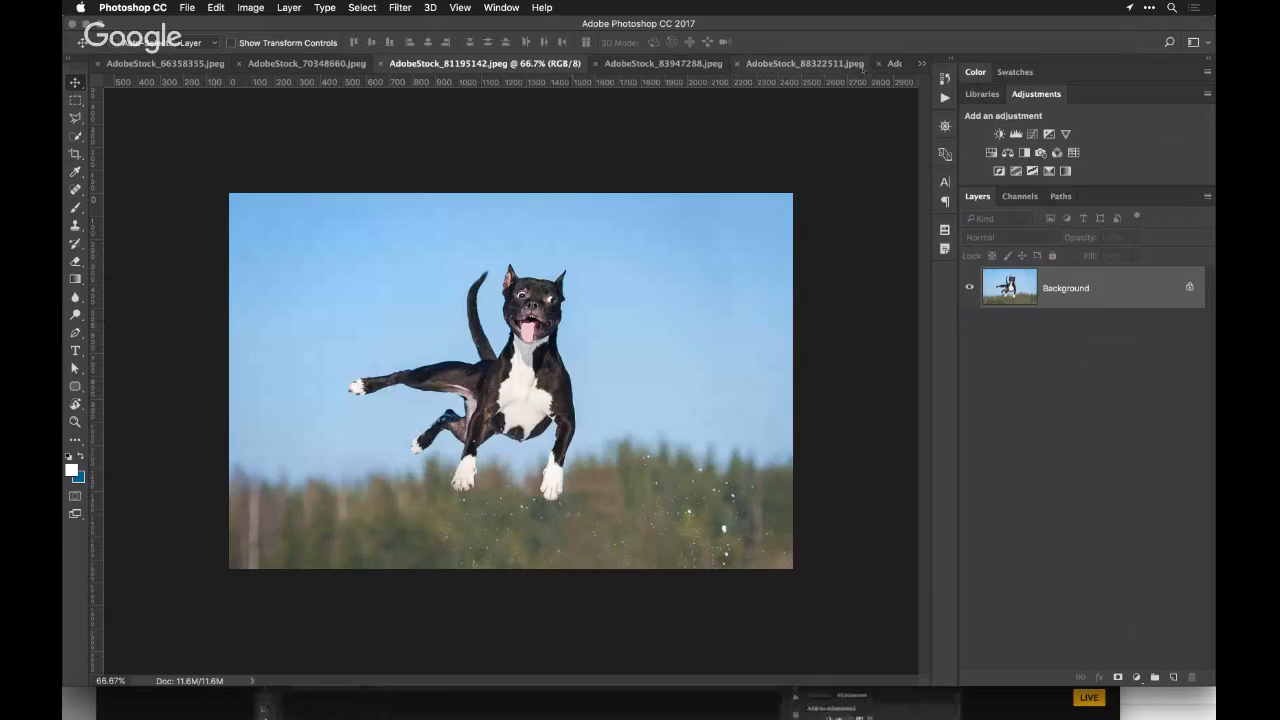
# Close the dog photo and open the red and green succulent photo in the Perfectly Clear Complete v3 filter
pyautogui.press('super+w')
pyautogui.press('super+w')
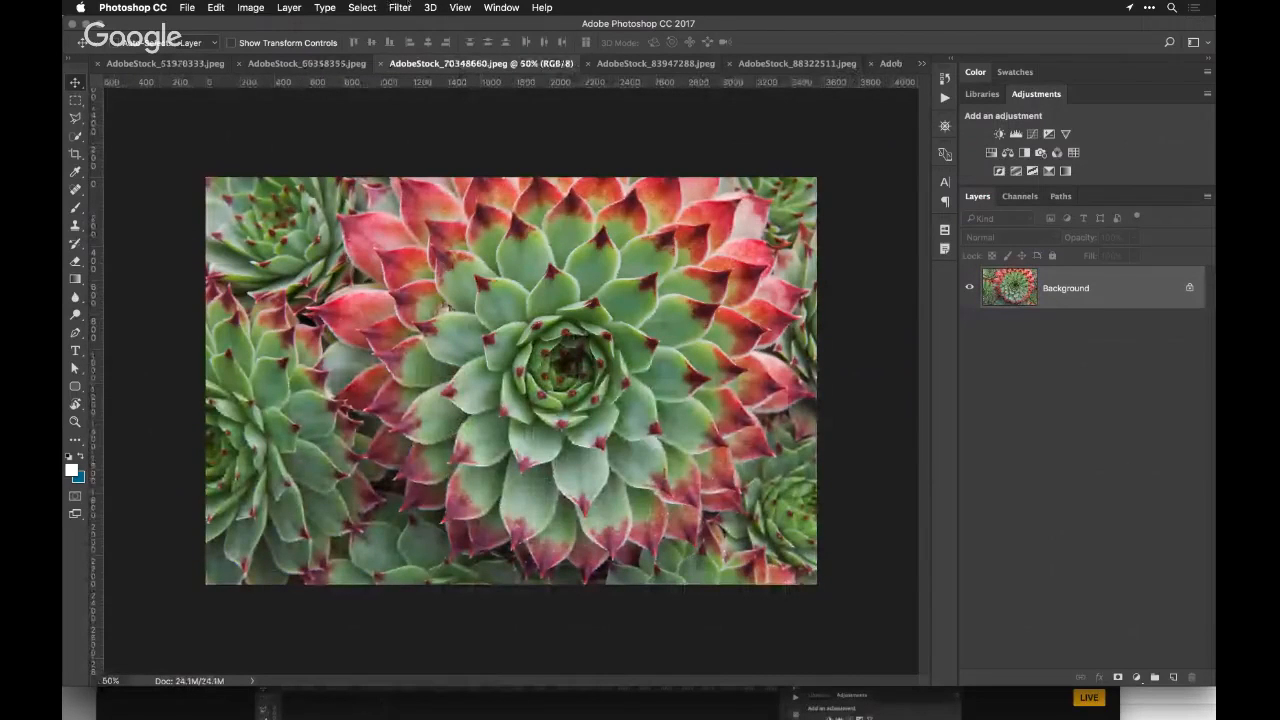
pyautogui.click(402, 7)
pyautogui.moveTo(498, 315)
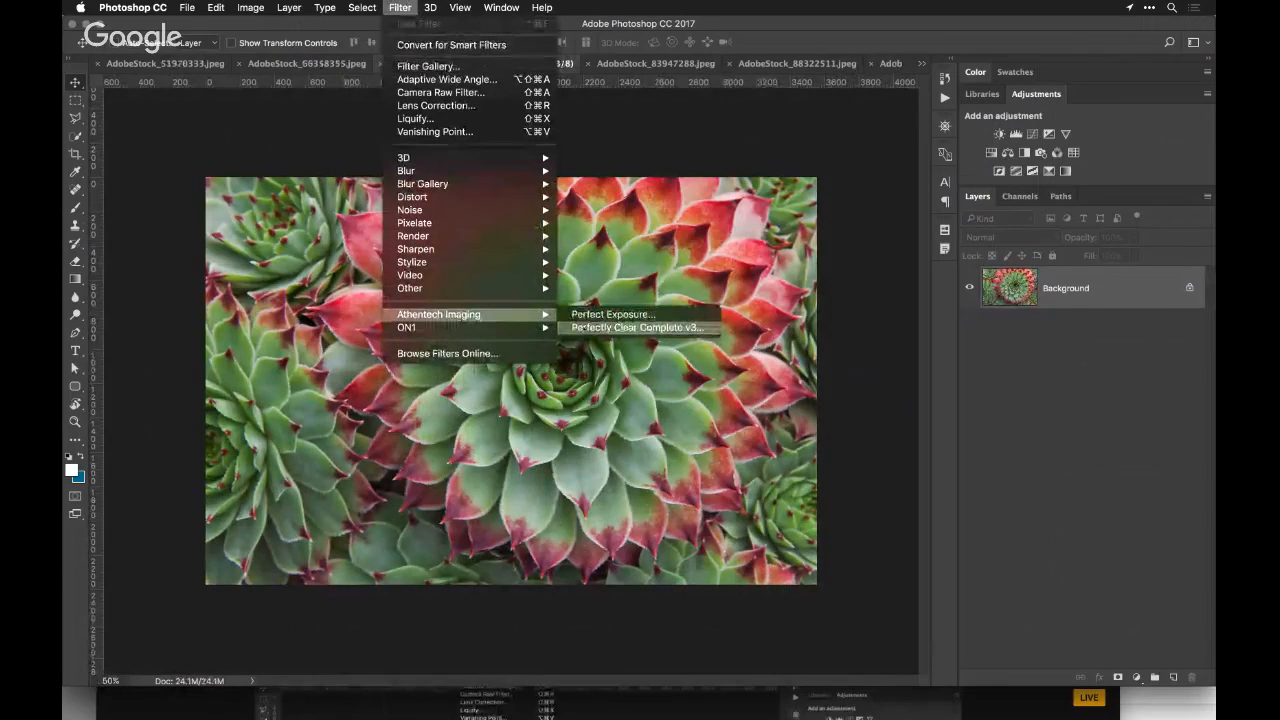
pyautogui.click(574, 328)
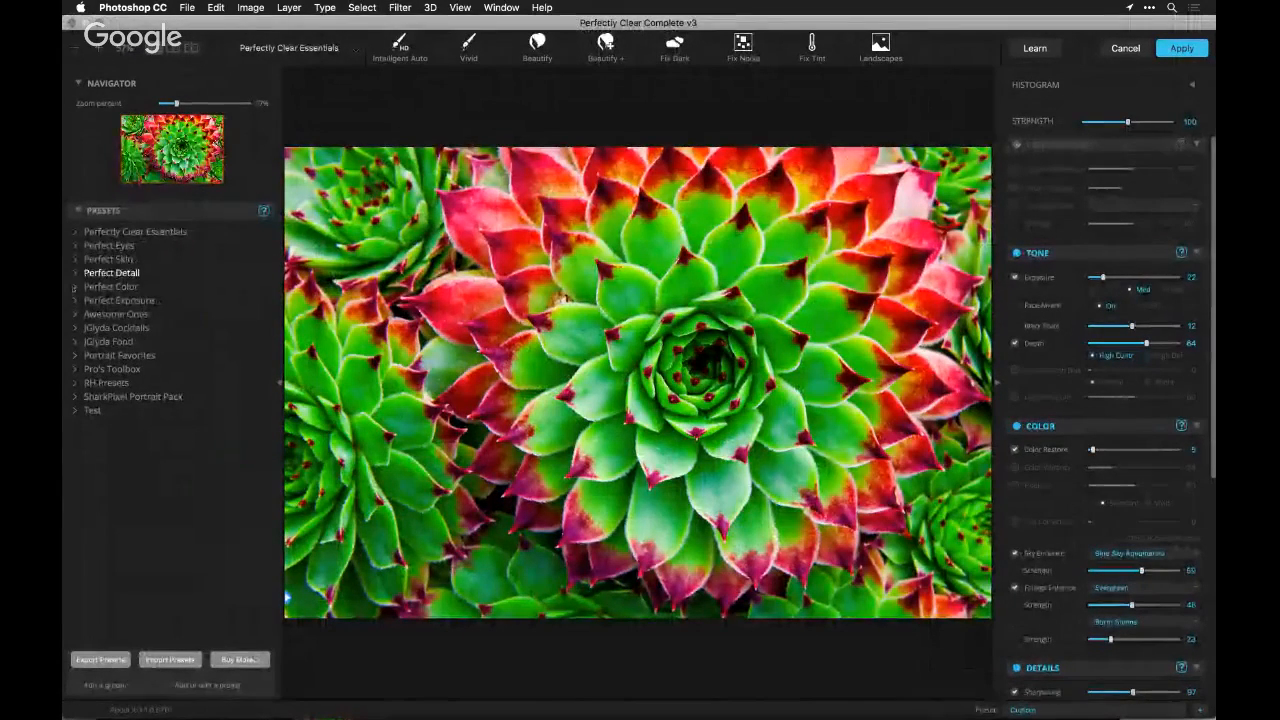
# Apply the Outdoor preset from Perfect Exposure to the succulent photo and set Foliage Enhance to Evergreen at strength 47
pyautogui.click(105, 300)
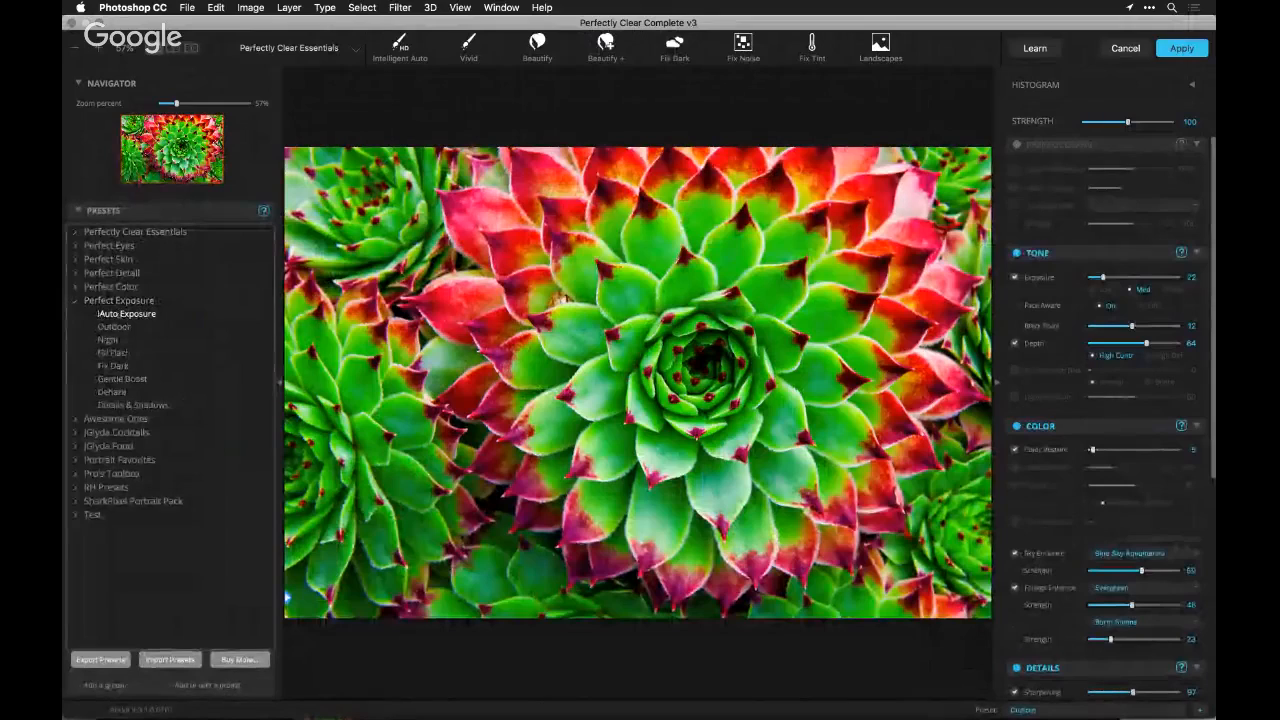
pyautogui.click(113, 327)
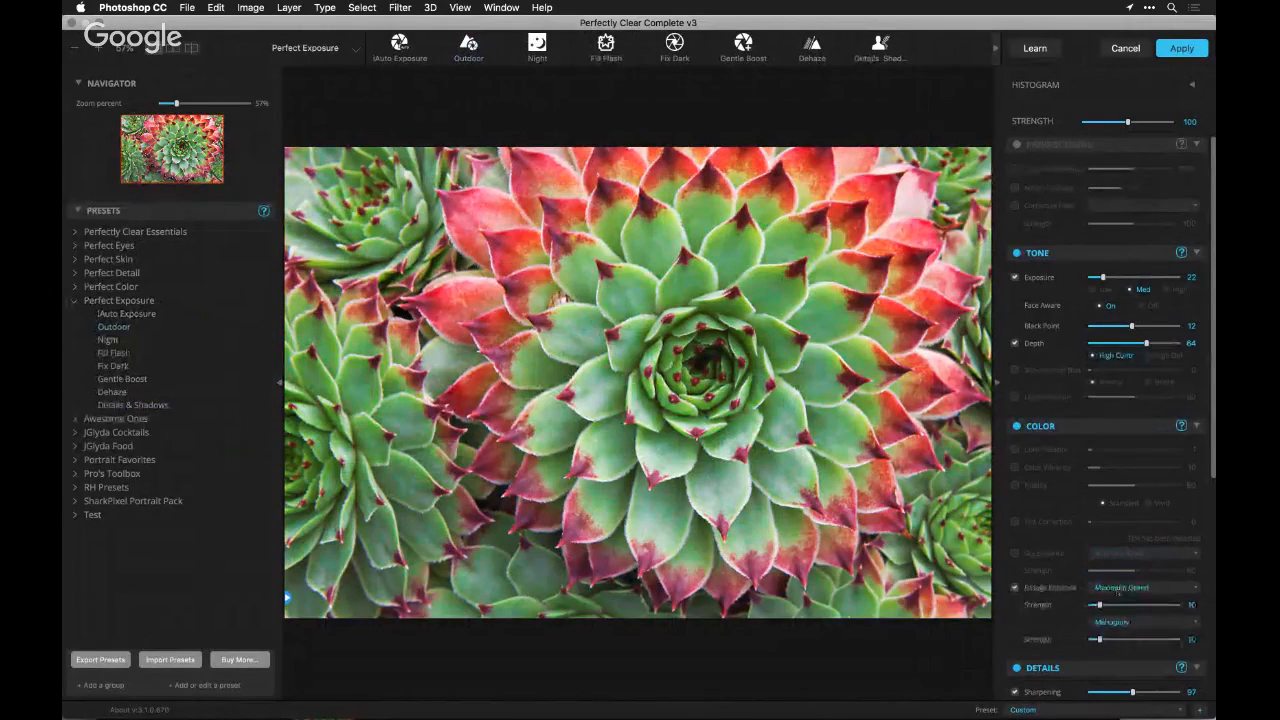
pyautogui.click(1118, 588)
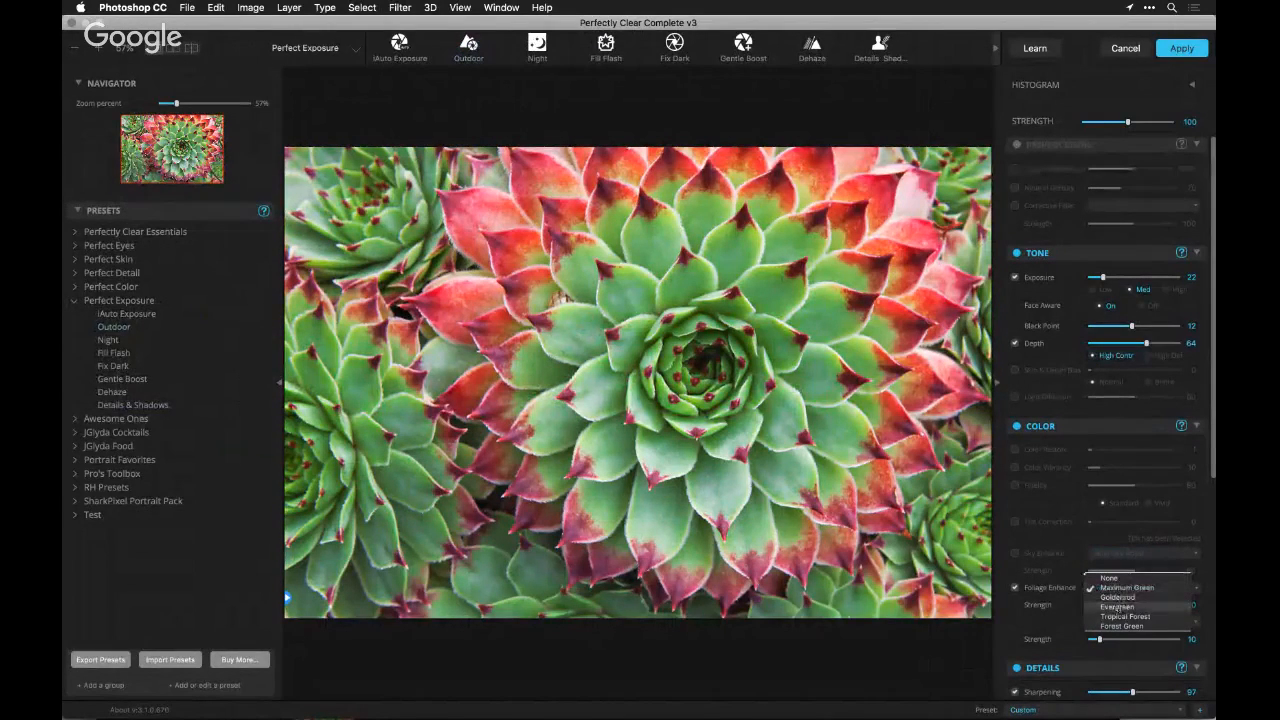
pyautogui.click(1120, 606)
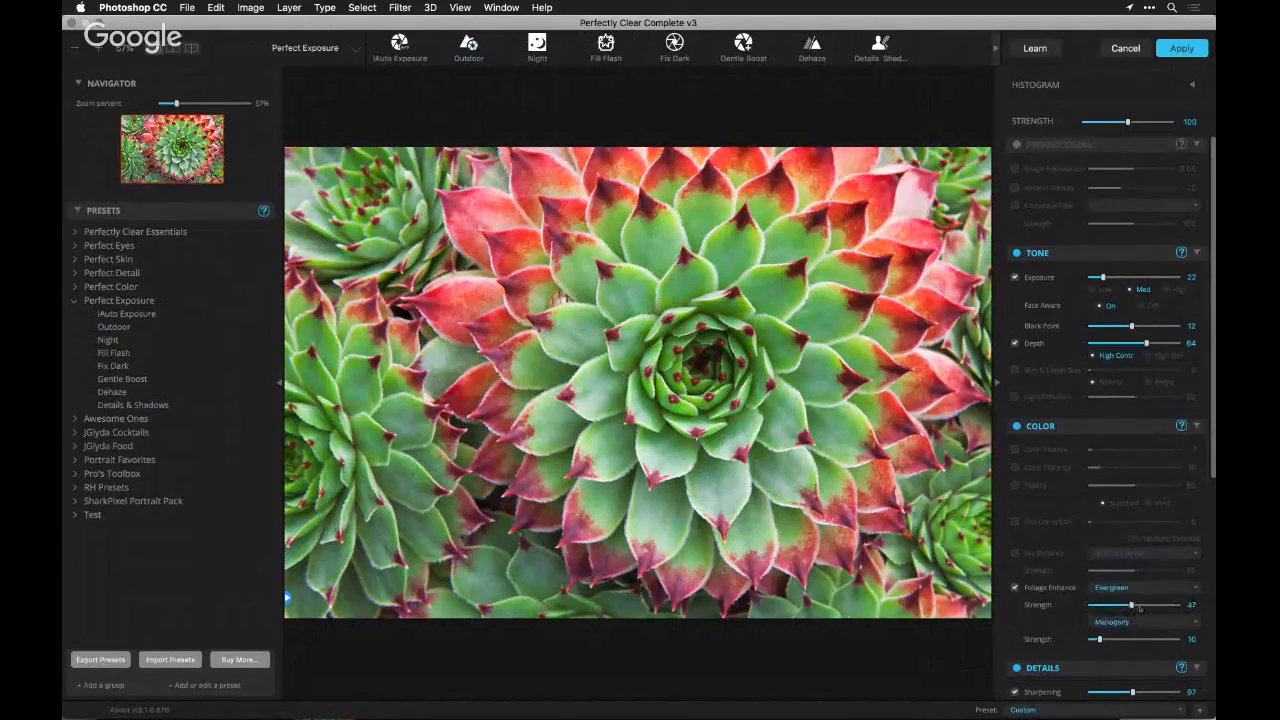
# Try Tropical Forest, Forest Green and Goldenrod as the succulent's Foliage Enhance tone at strength 59
pyautogui.click(1140, 588)
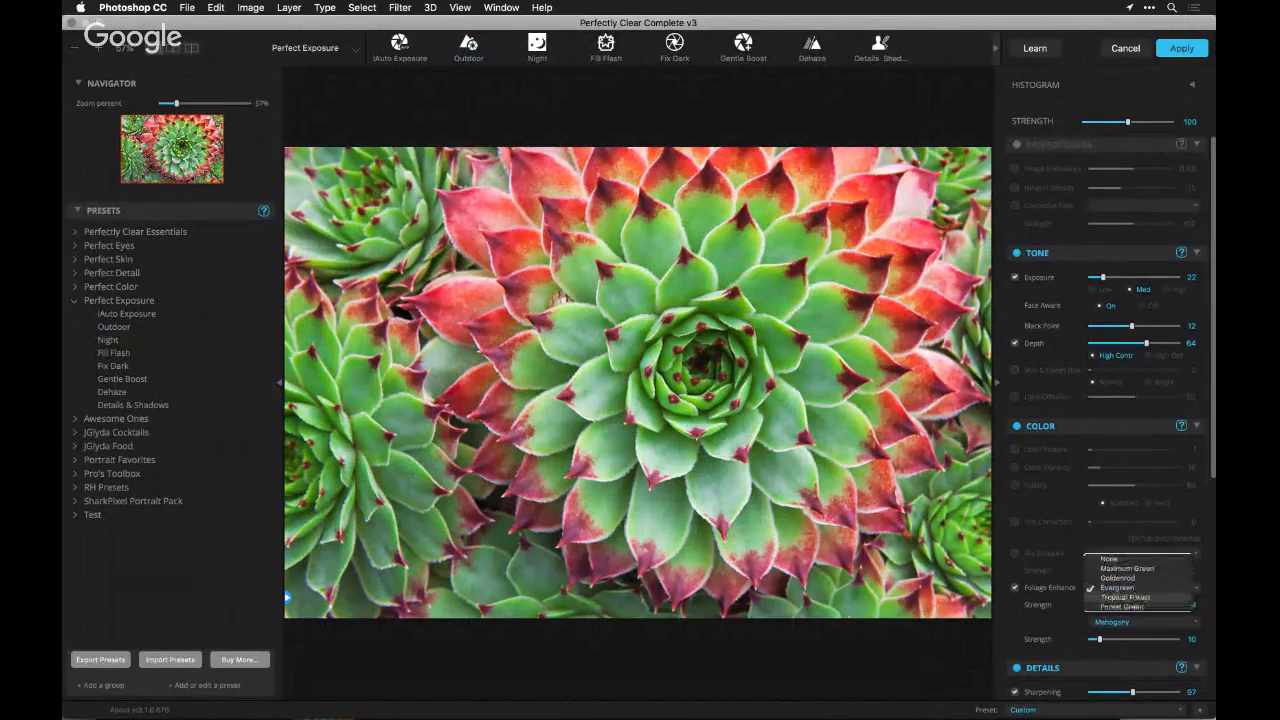
pyautogui.click(1160, 597)
pyautogui.click(1122, 588)
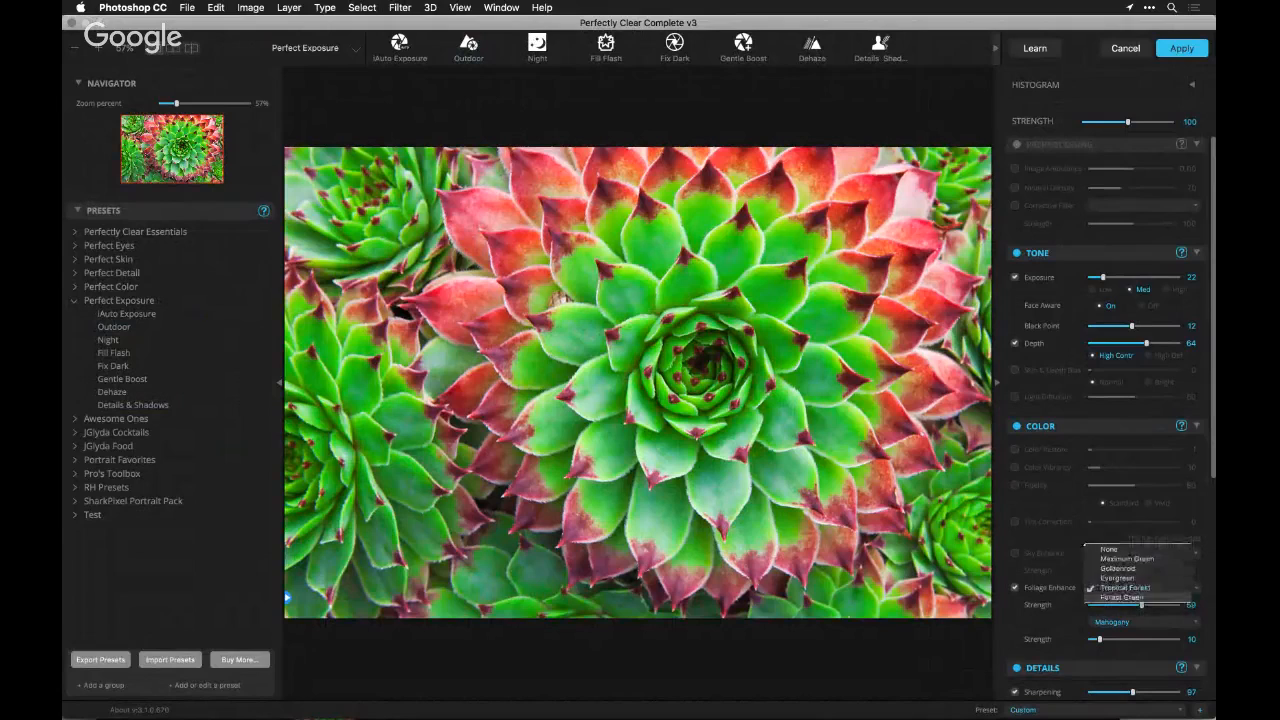
pyautogui.click(1120, 598)
pyautogui.click(1120, 588)
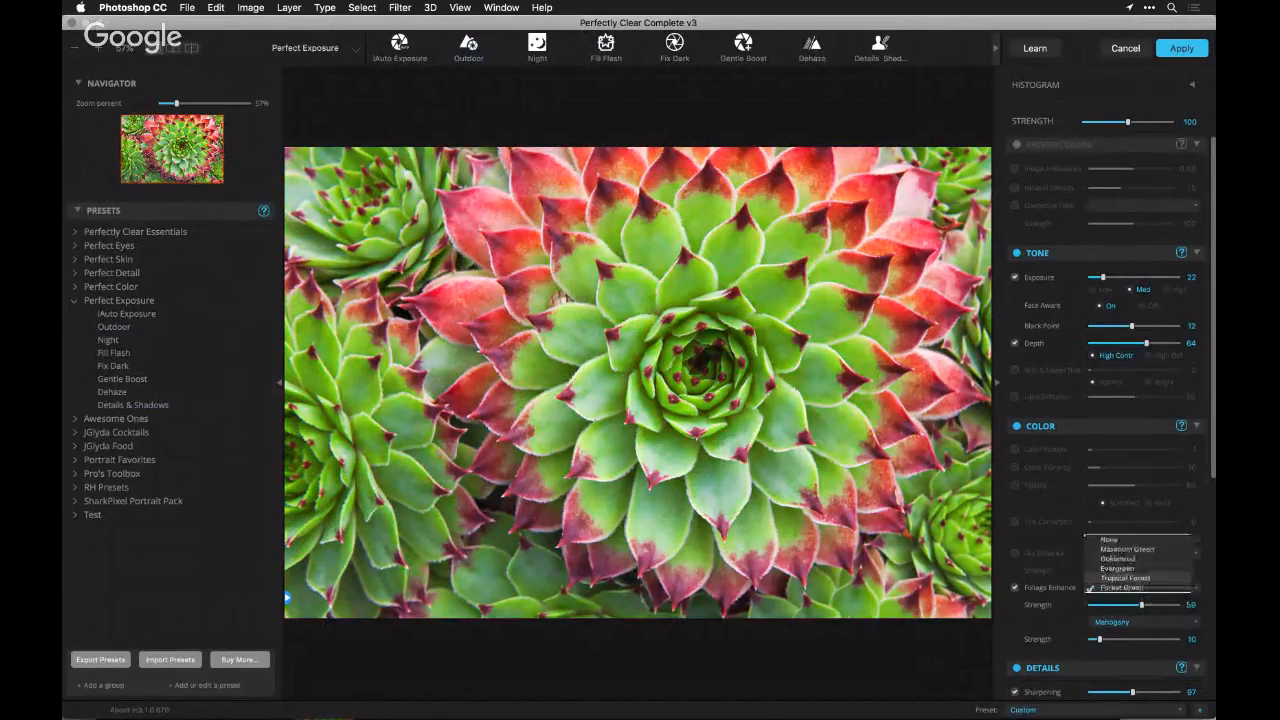
pyautogui.click(1120, 560)
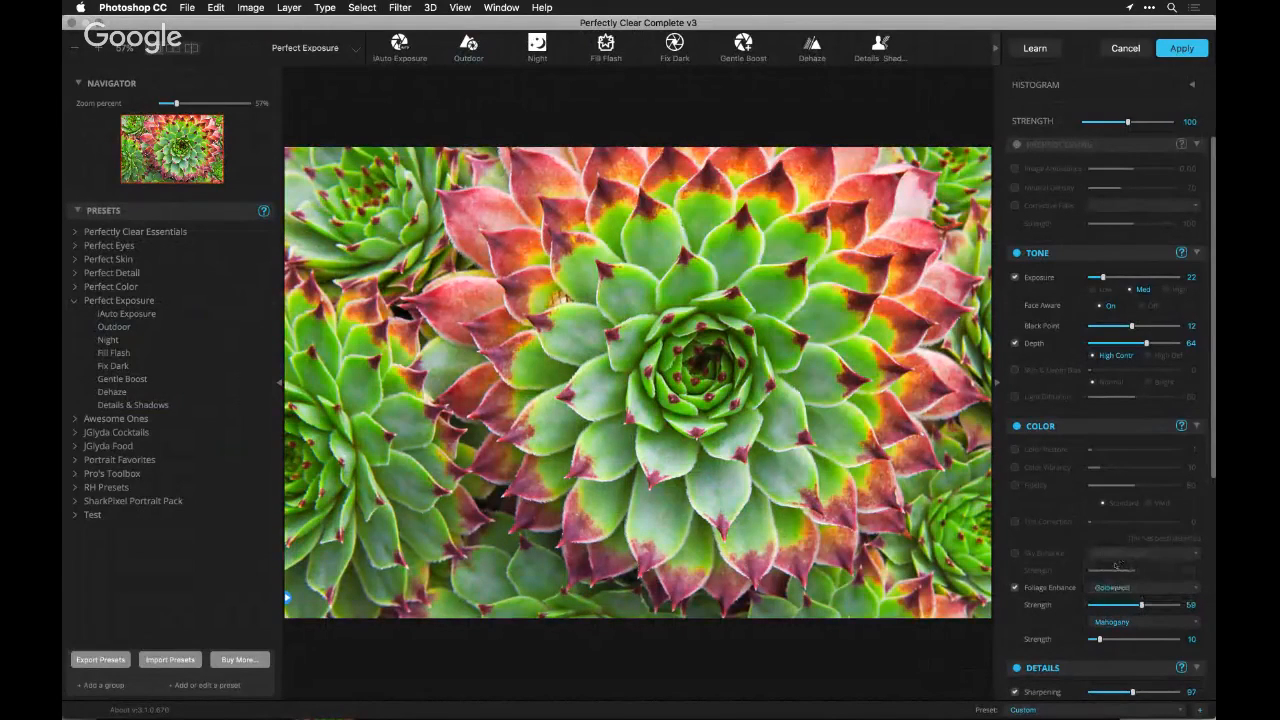
# Compare the succulent repeatedly with and without Foliage Enhance, and switch its green tone to Maximum Green
pyautogui.click(1048, 588)
pyautogui.click(1048, 588)
pyautogui.click(1048, 588)
pyautogui.click(1048, 588)
pyautogui.click(1104, 588)
pyautogui.click(1113, 592)
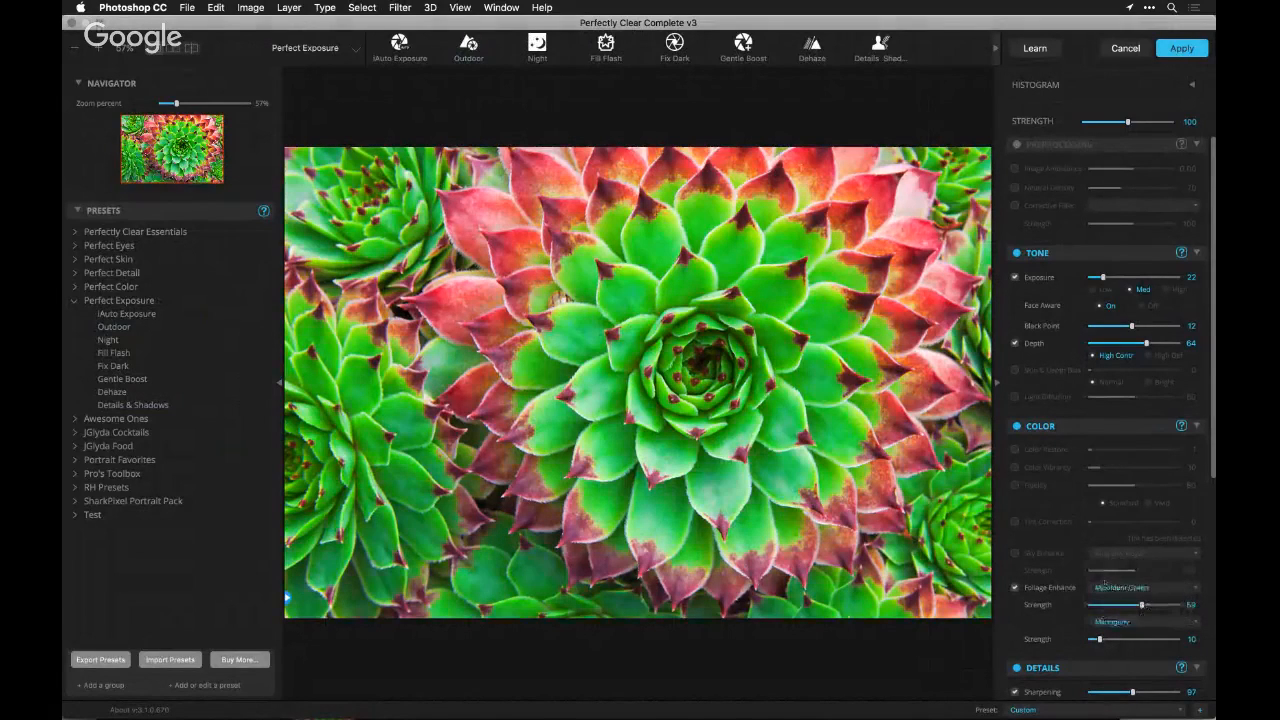
# Set the Maximum Green strength to 16 and compare the succulent with and without Foliage Enhance
pyautogui.click(1104, 605)
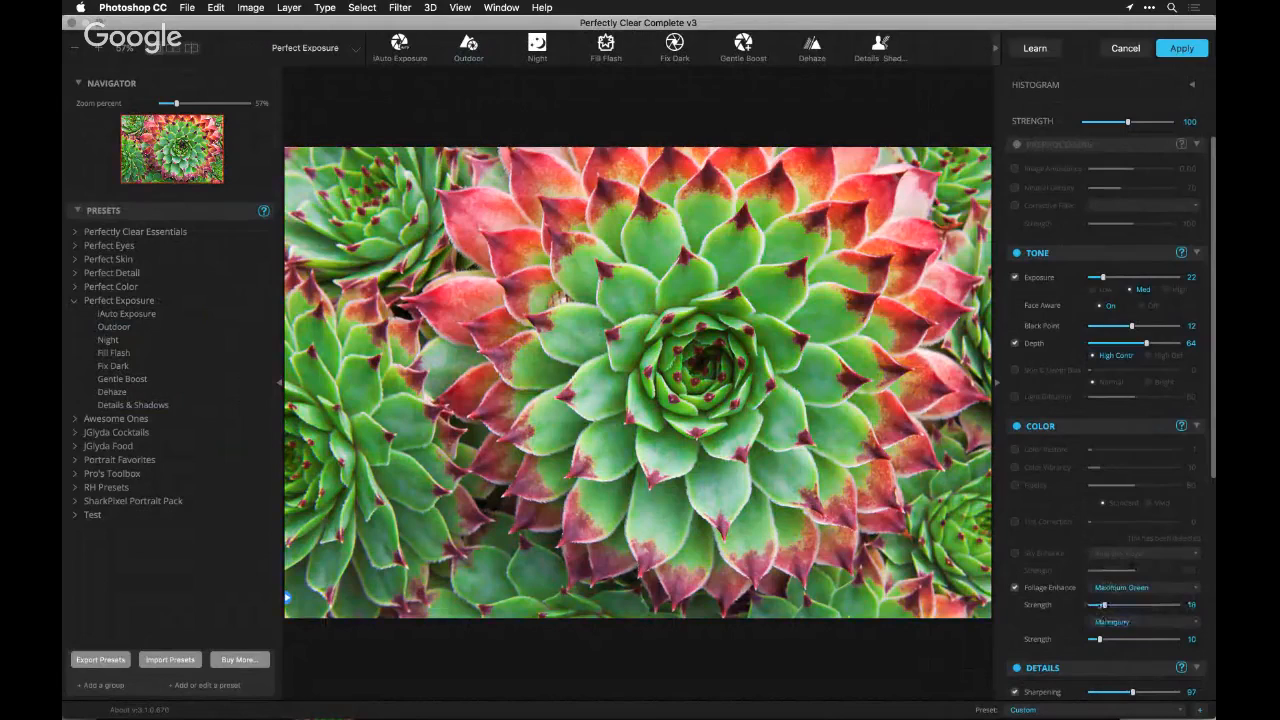
pyautogui.click(1015, 589)
pyautogui.click(1015, 589)
# Change Foliage Enhance's second tone from Mahogany to Autumn at strength 28 and check the effect
pyautogui.click(1107, 623)
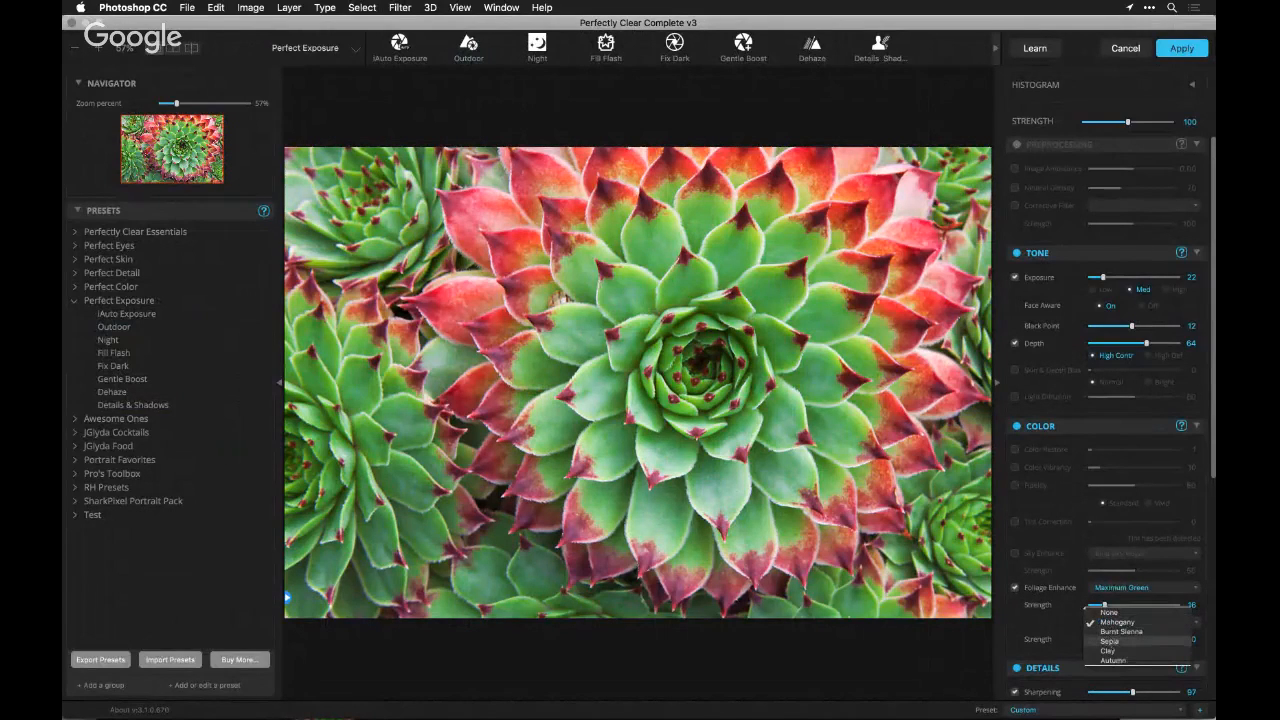
pyautogui.click(1111, 660)
pyautogui.click(1112, 640)
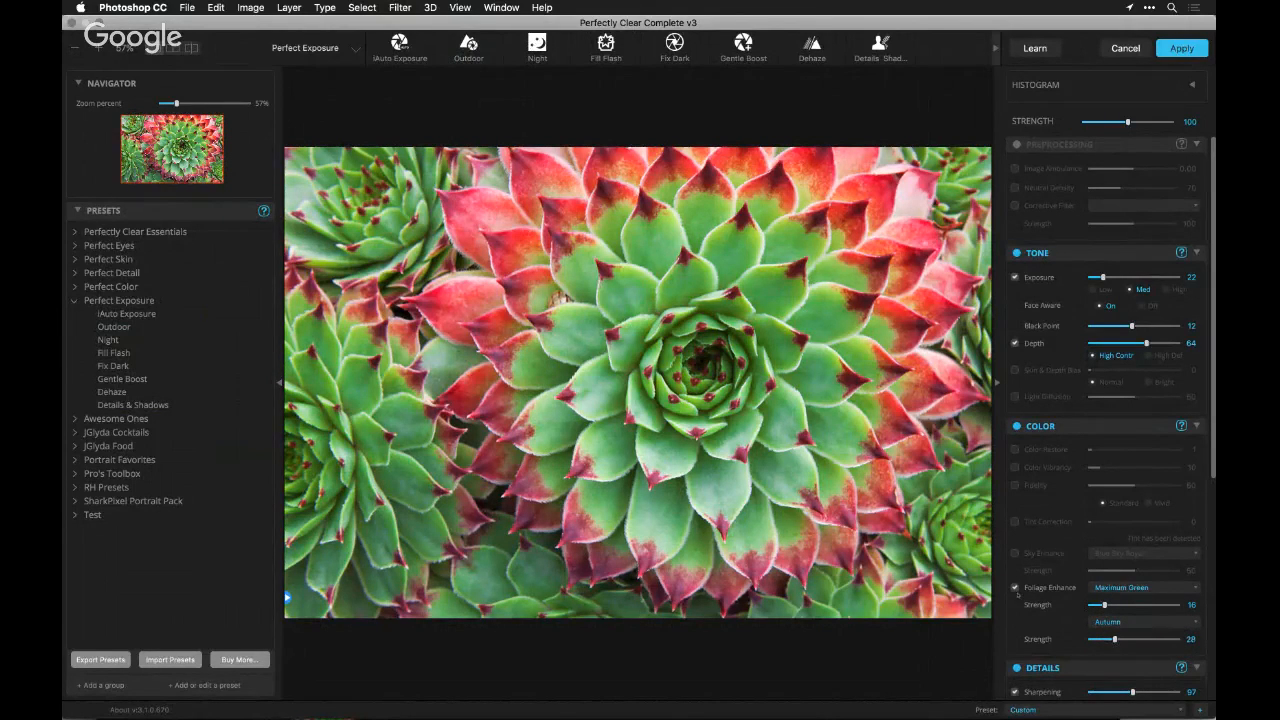
pyautogui.click(1016, 588)
# Enable Color Restore and compare the succulent before and after by sweeping the split-view divider across it
pyautogui.click(1015, 449)
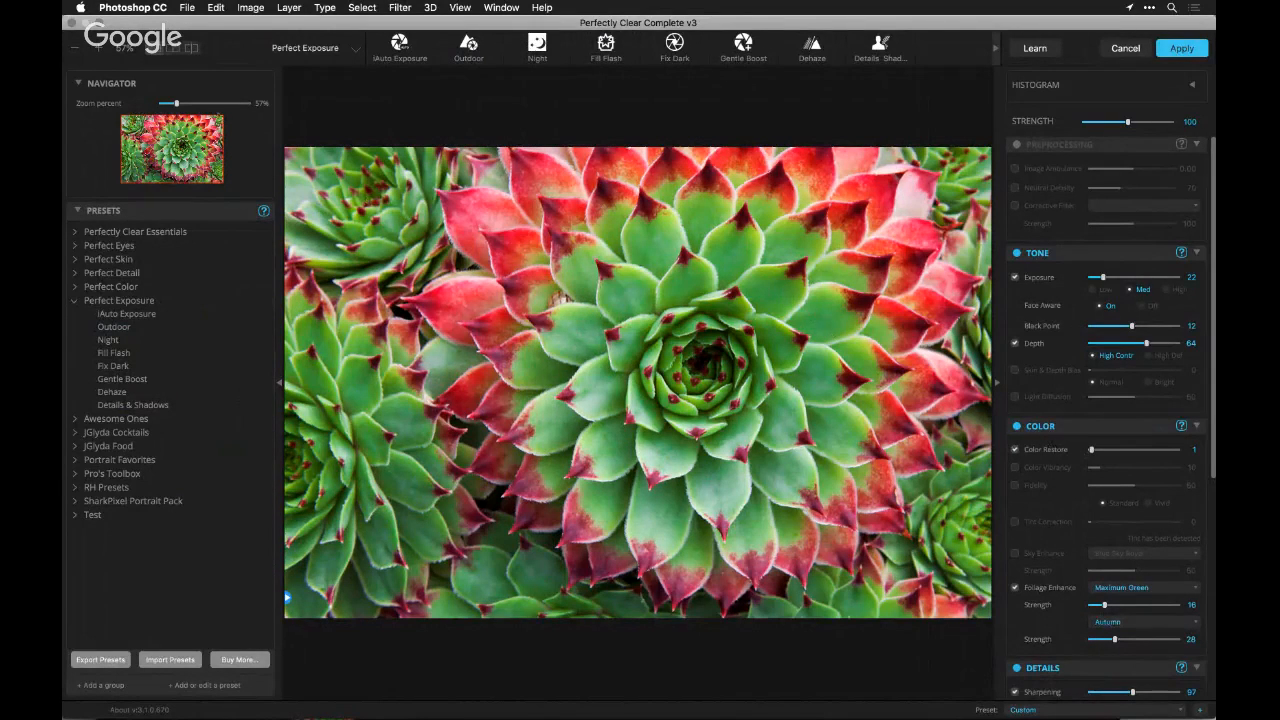
pyautogui.click(191, 48)
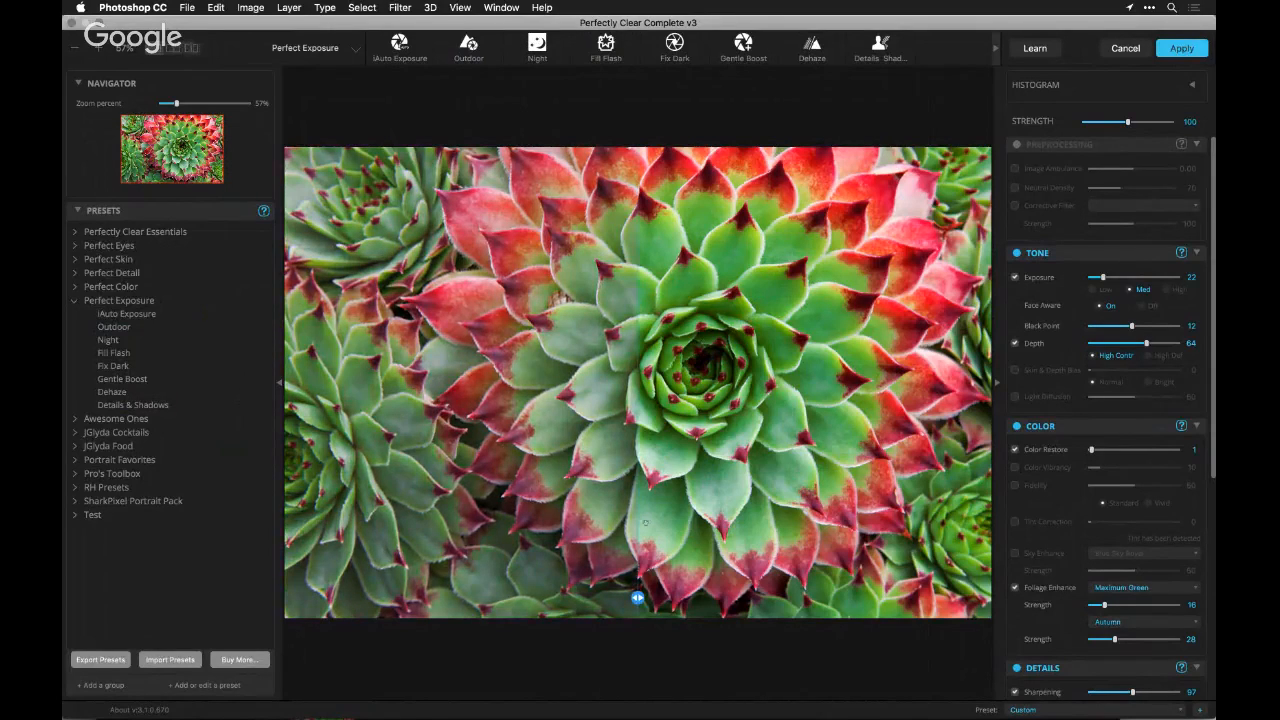
pyautogui.moveTo(637, 597); pyautogui.dragTo(557, 597)
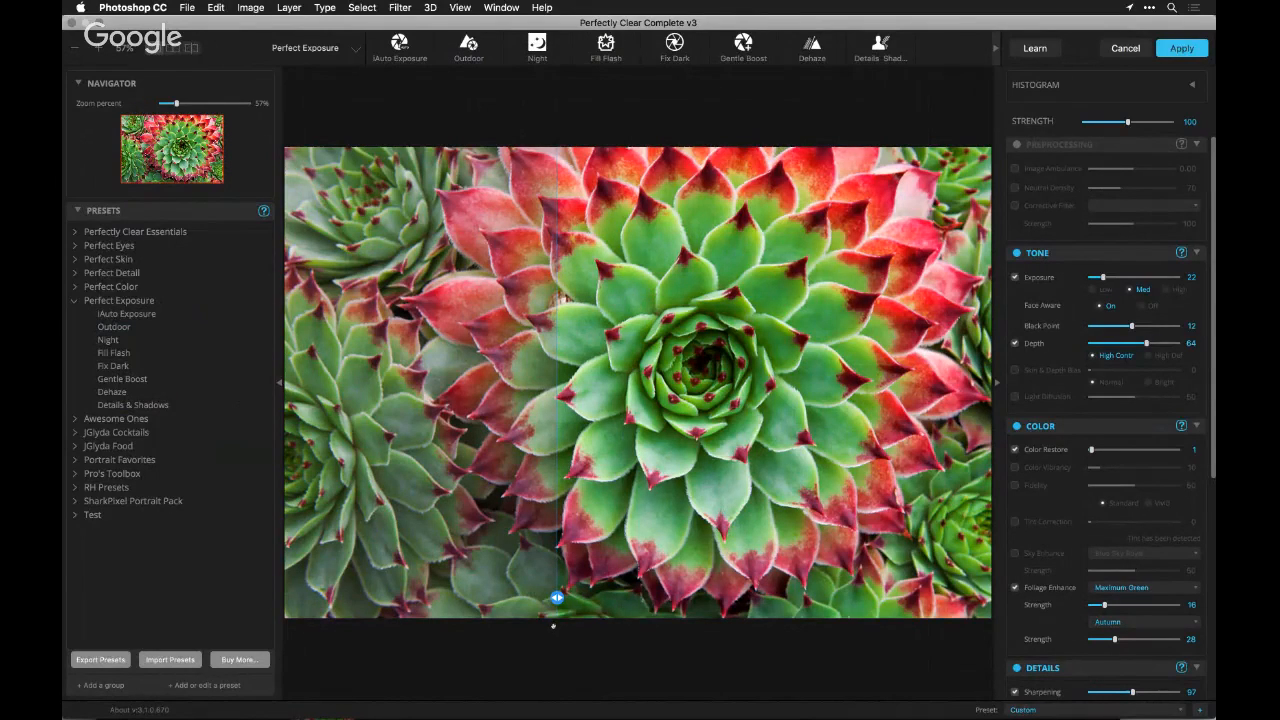
pyautogui.moveTo(557, 597); pyautogui.dragTo(287, 597)
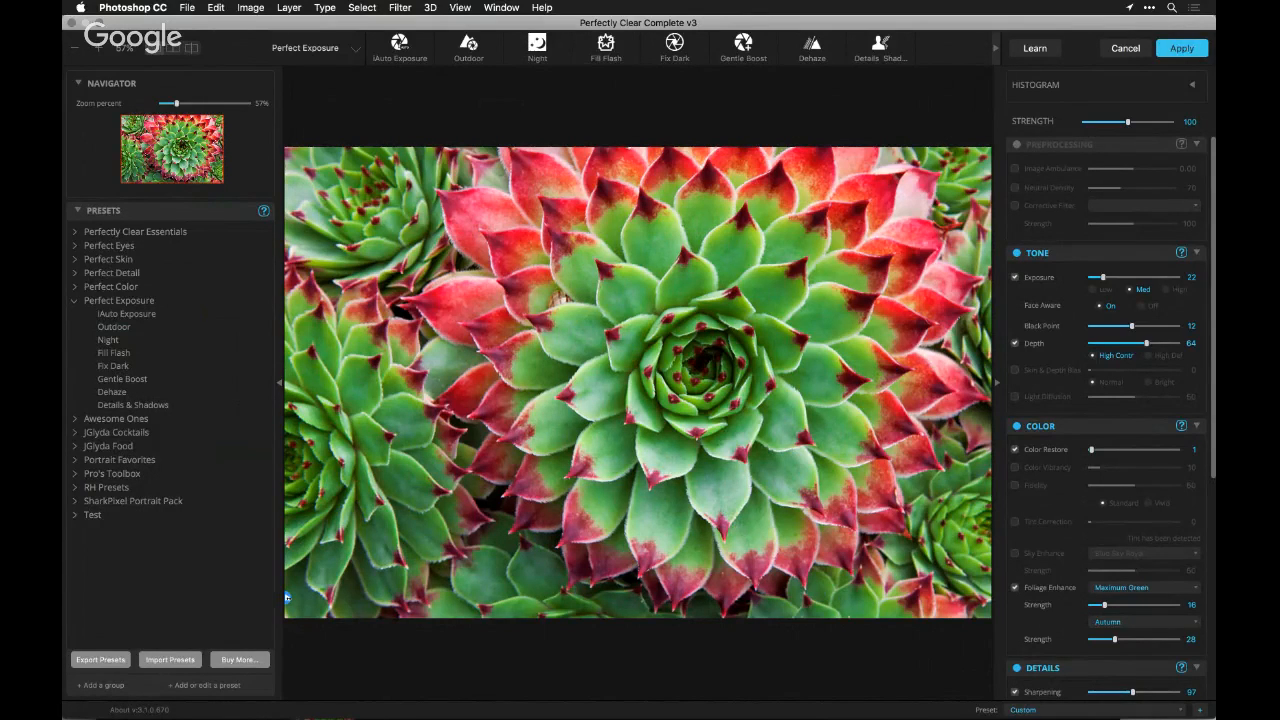
# Switch to Safari to read the webinar's live chat, and return to the Perfectly Clear filter
pyautogui.press('super+Tab')
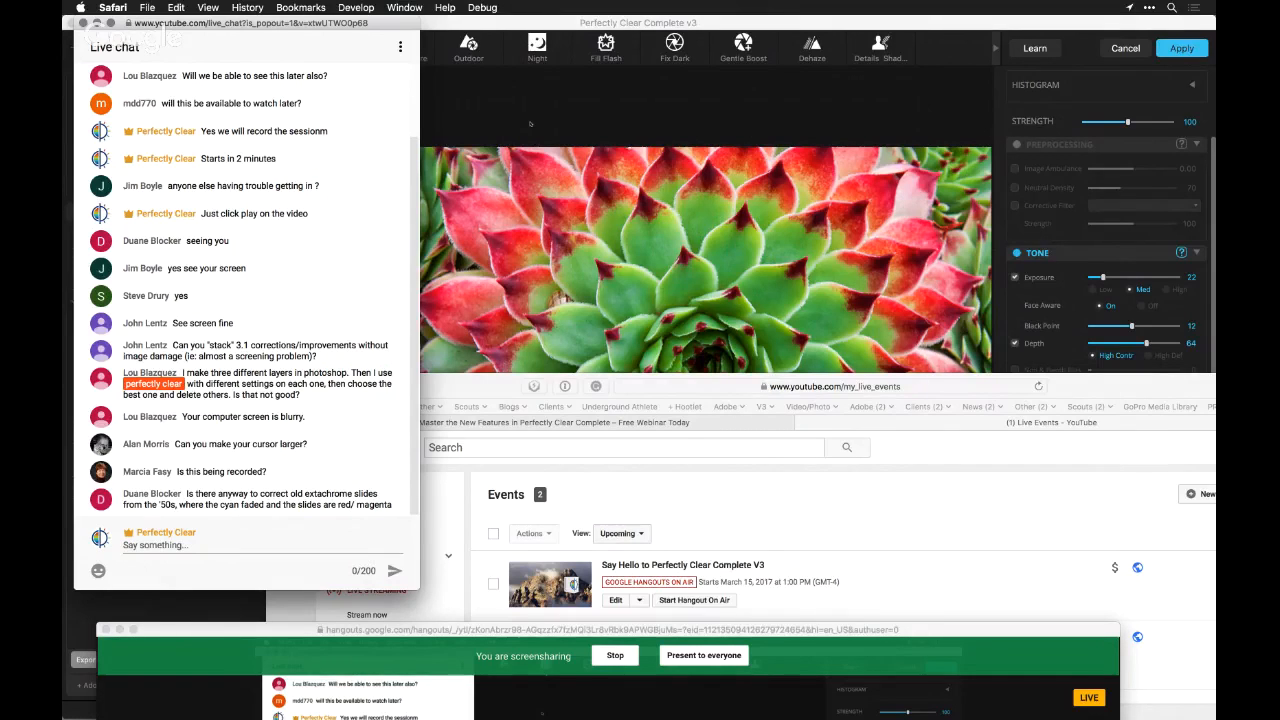
pyautogui.click(530, 123)
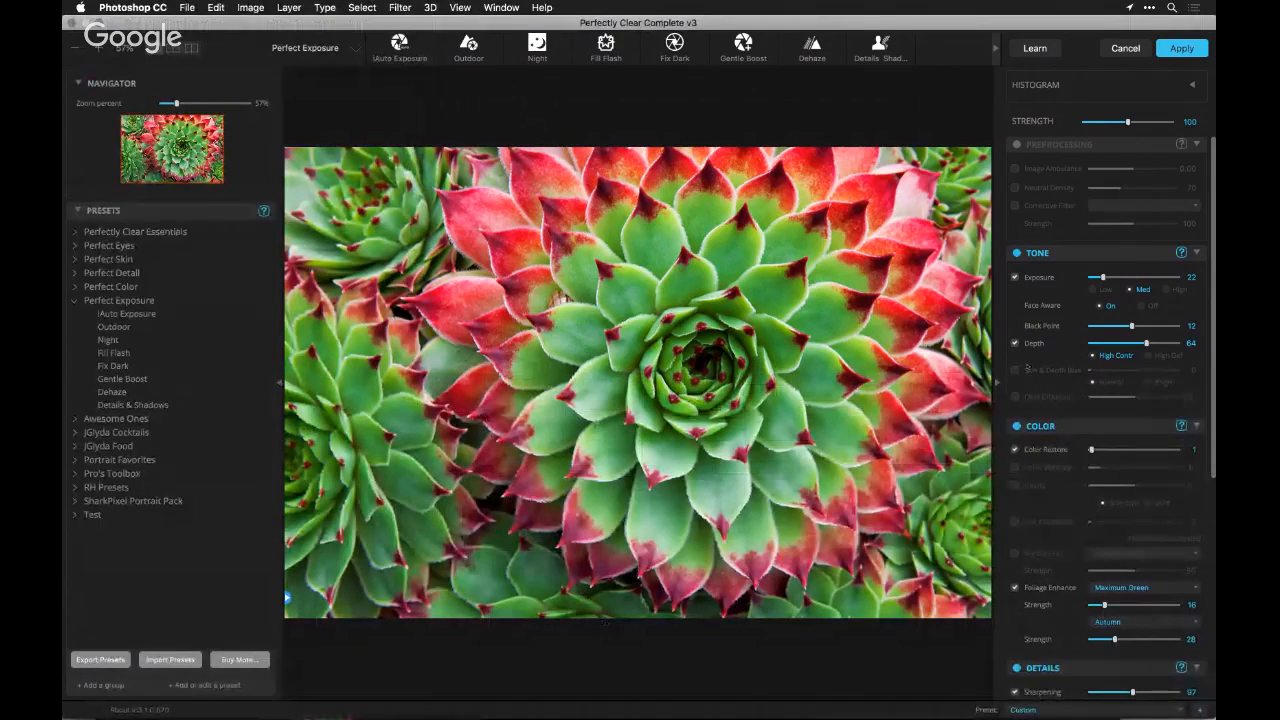
# Enable LOOKs for the succulent and choose the Autumn look from the Color Grades group
pyautogui.scroll(-5, 1013, 368)
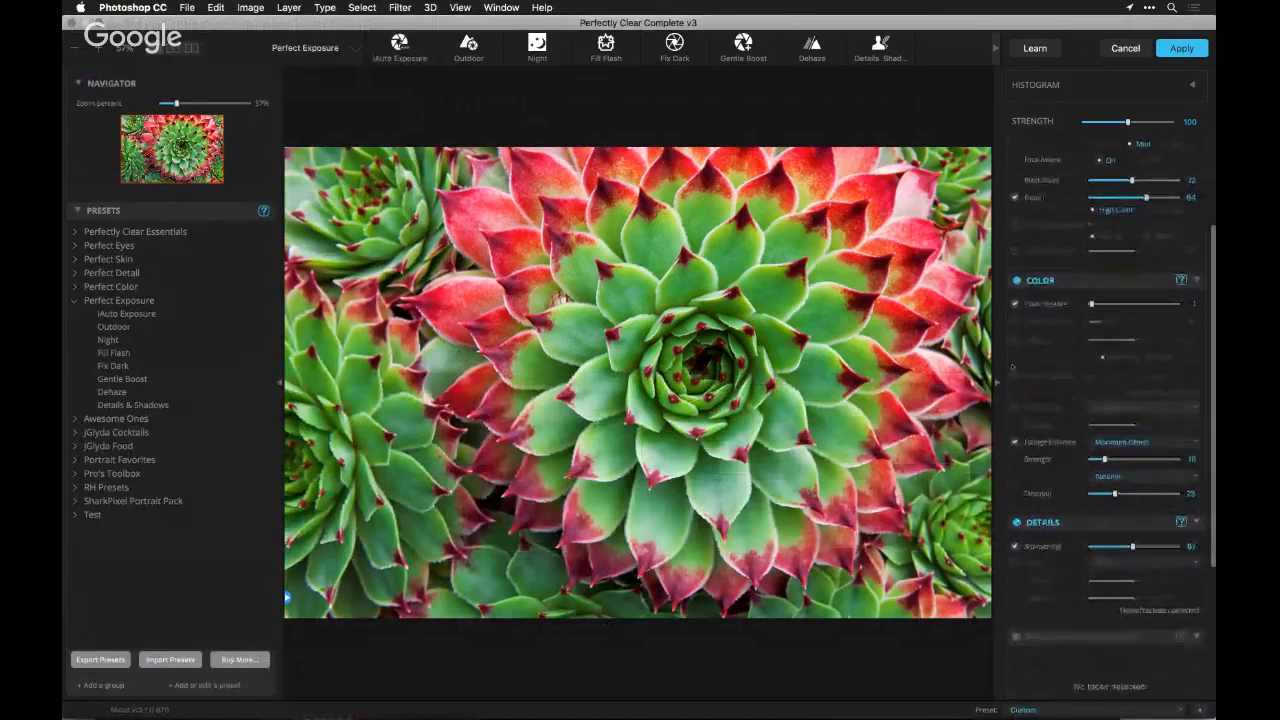
pyautogui.scroll(-7, 1013, 368)
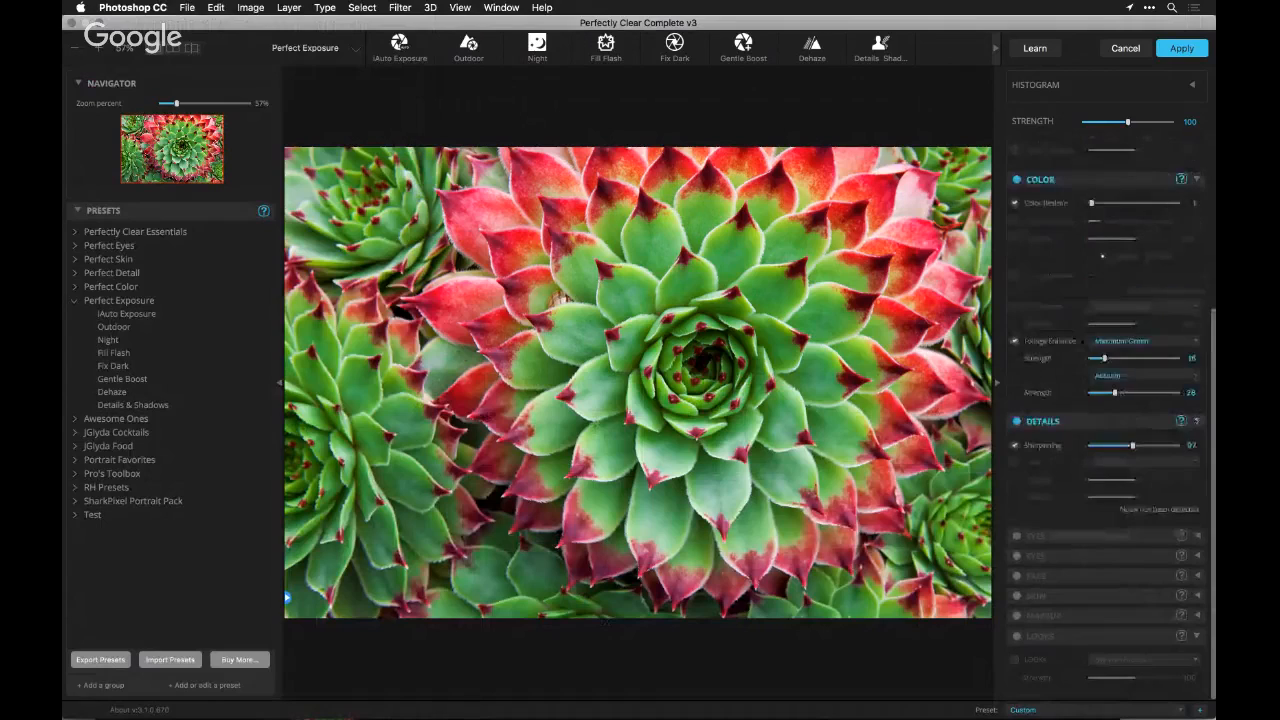
pyautogui.click(1017, 637)
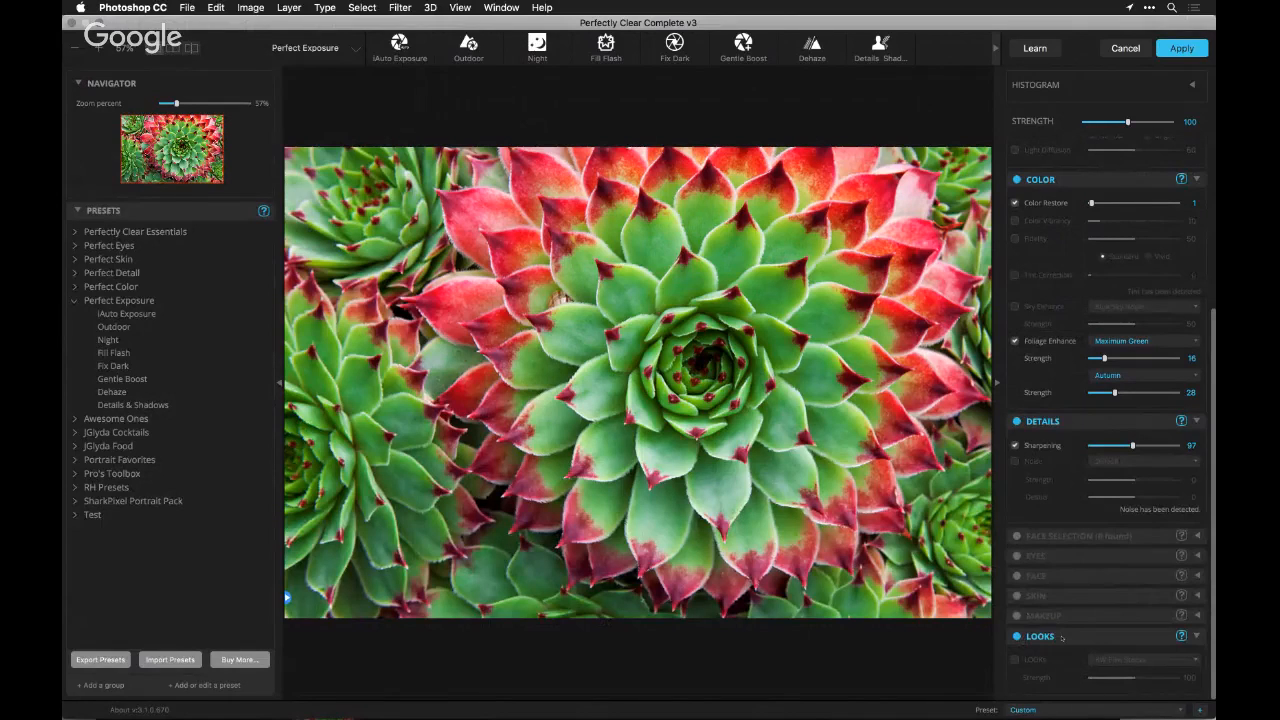
pyautogui.click(1015, 660)
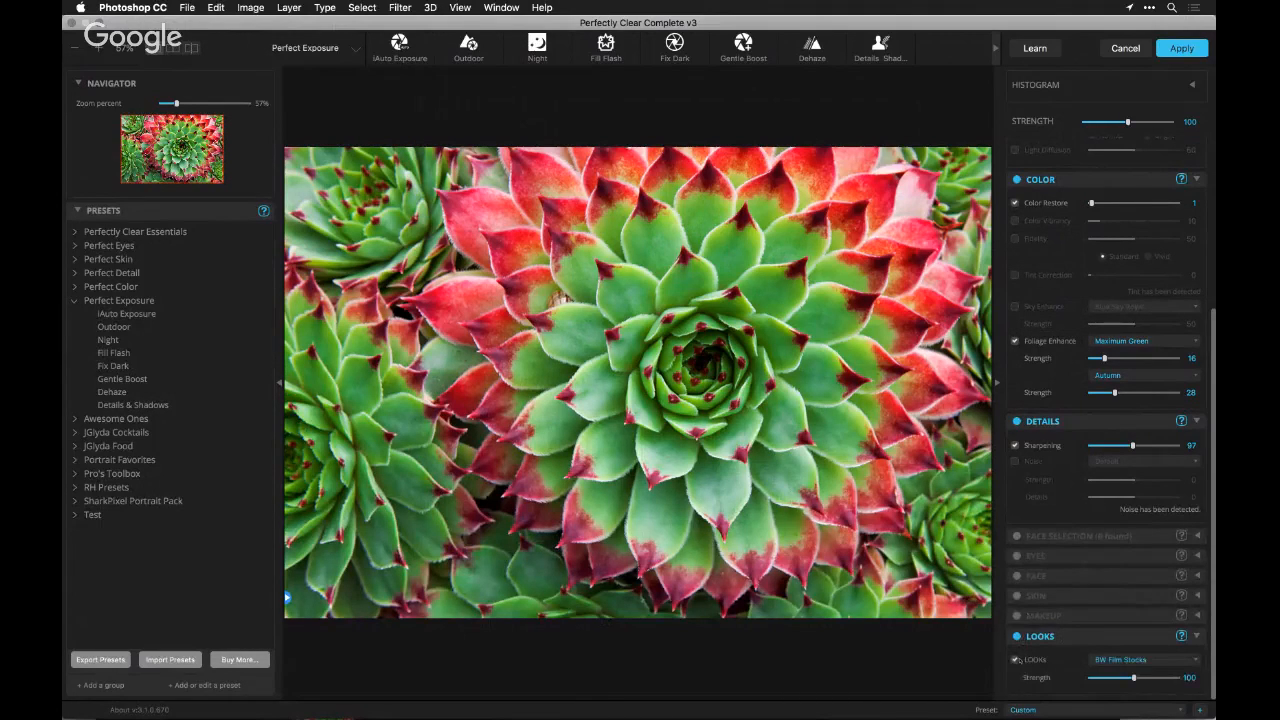
pyautogui.click(1107, 660)
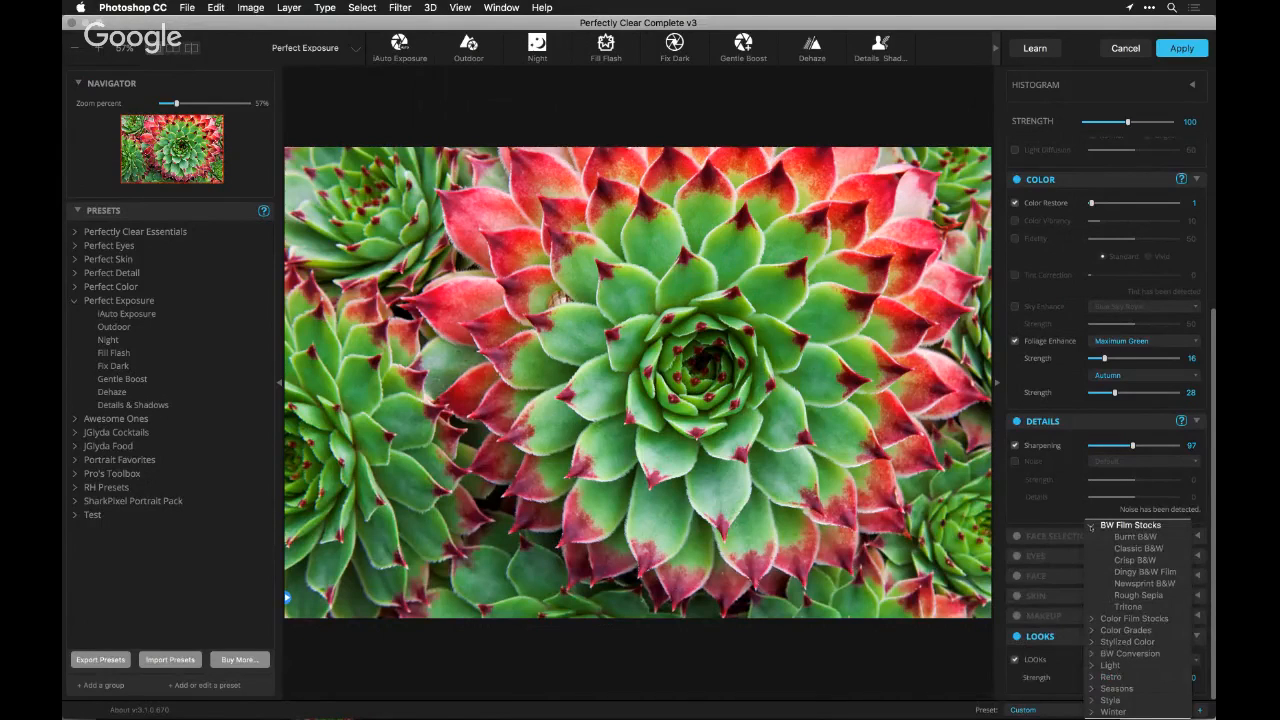
pyautogui.click(1092, 525)
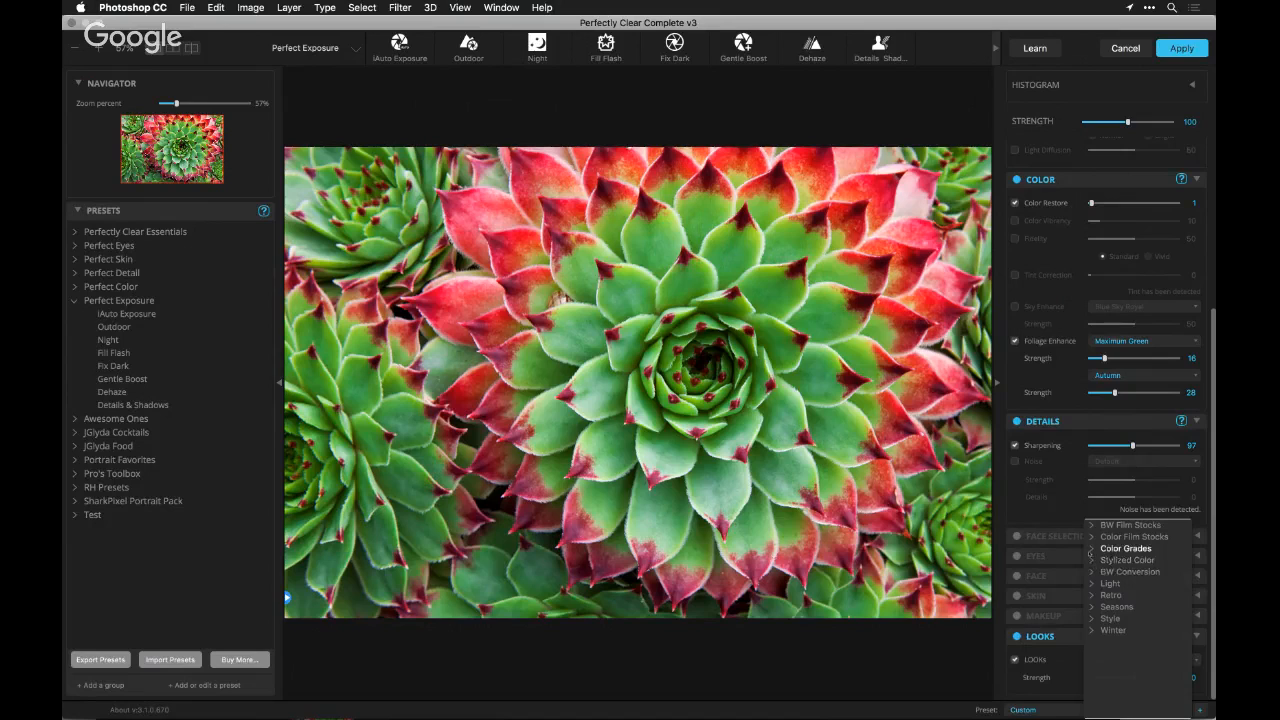
pyautogui.click(1092, 549)
pyautogui.click(1128, 560)
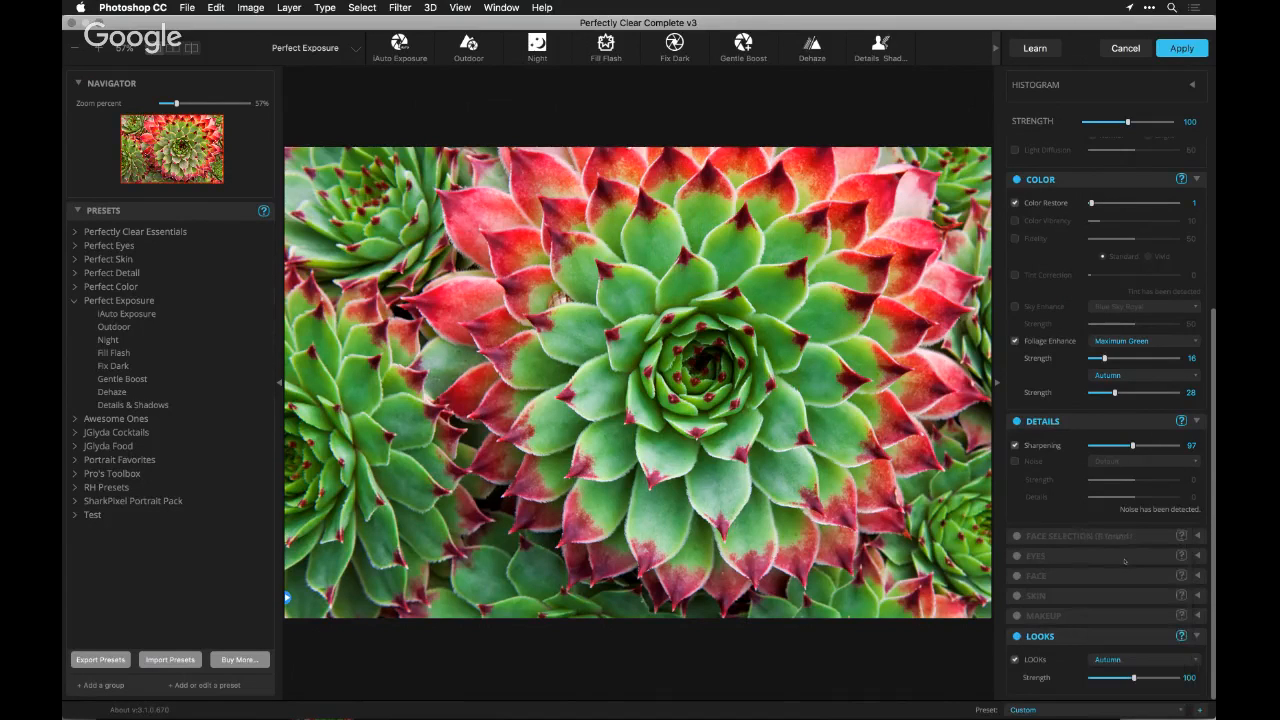
# Try the Candlelight look on the succulent at strength 68 and at 114
pyautogui.click(1129, 656)
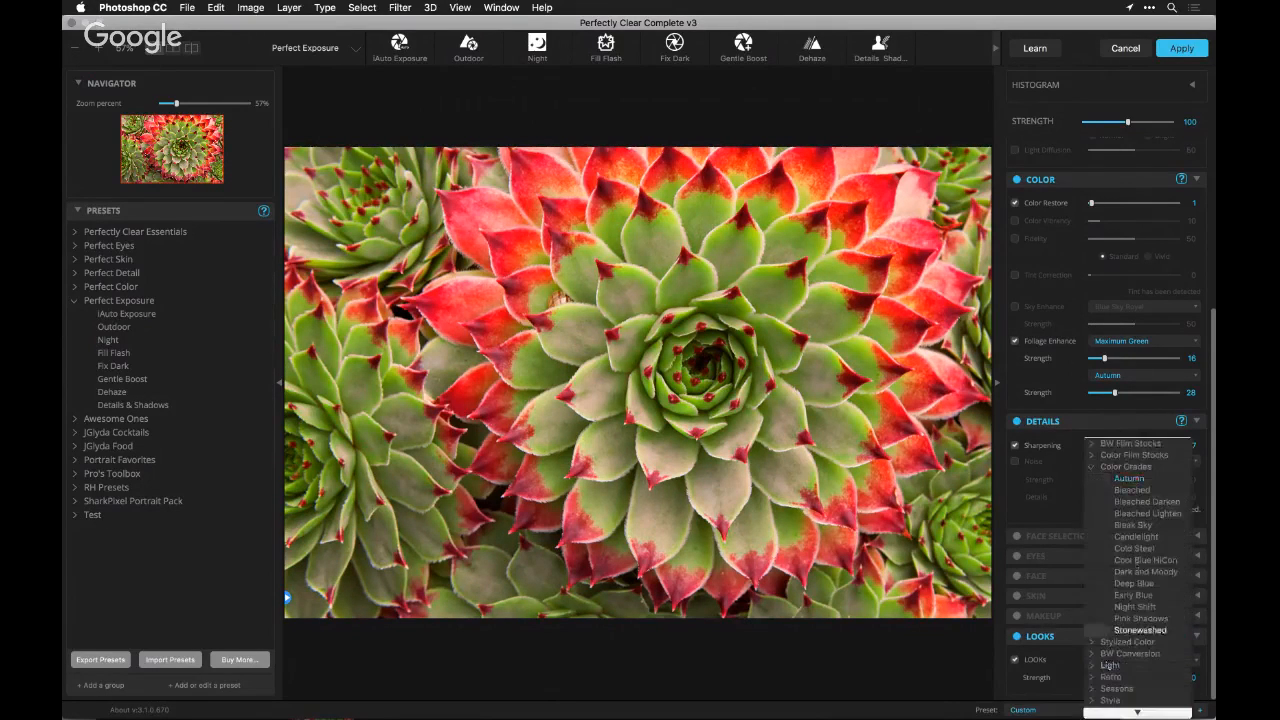
pyautogui.click(1137, 536)
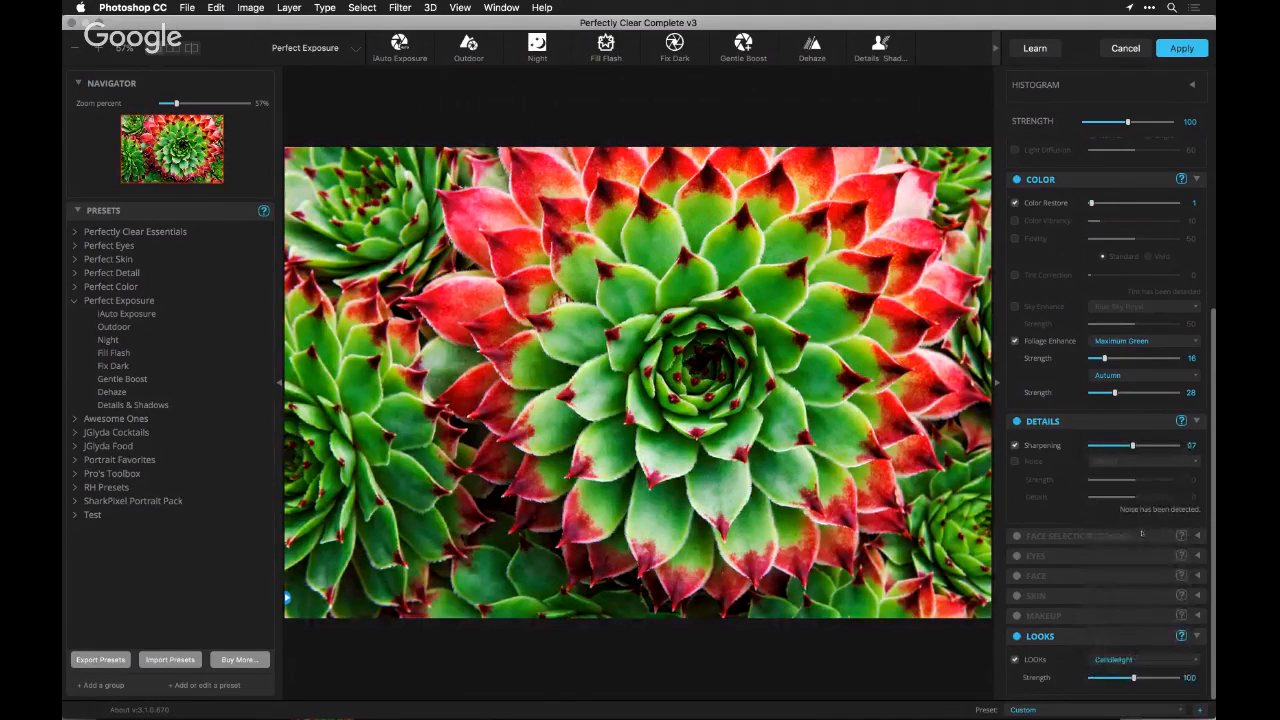
pyautogui.click(1111, 678)
pyautogui.moveTo(1111, 678); pyautogui.dragTo(1121, 678)
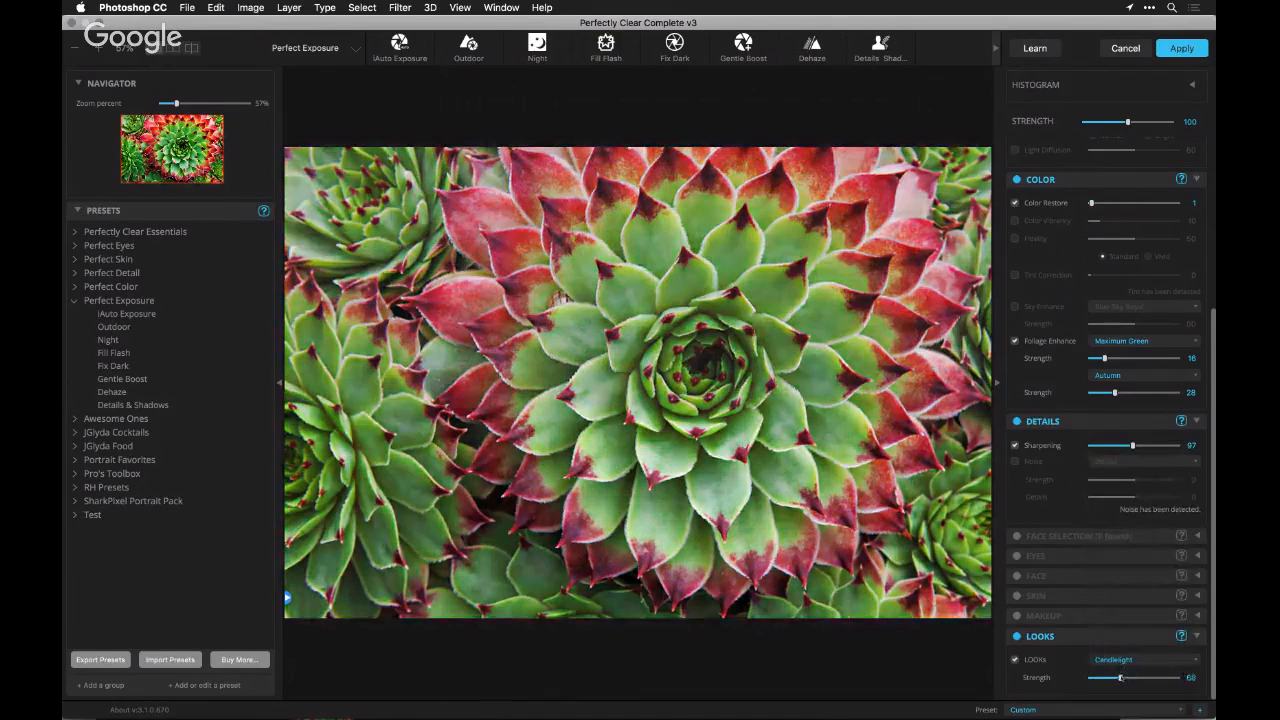
pyautogui.click(1140, 678)
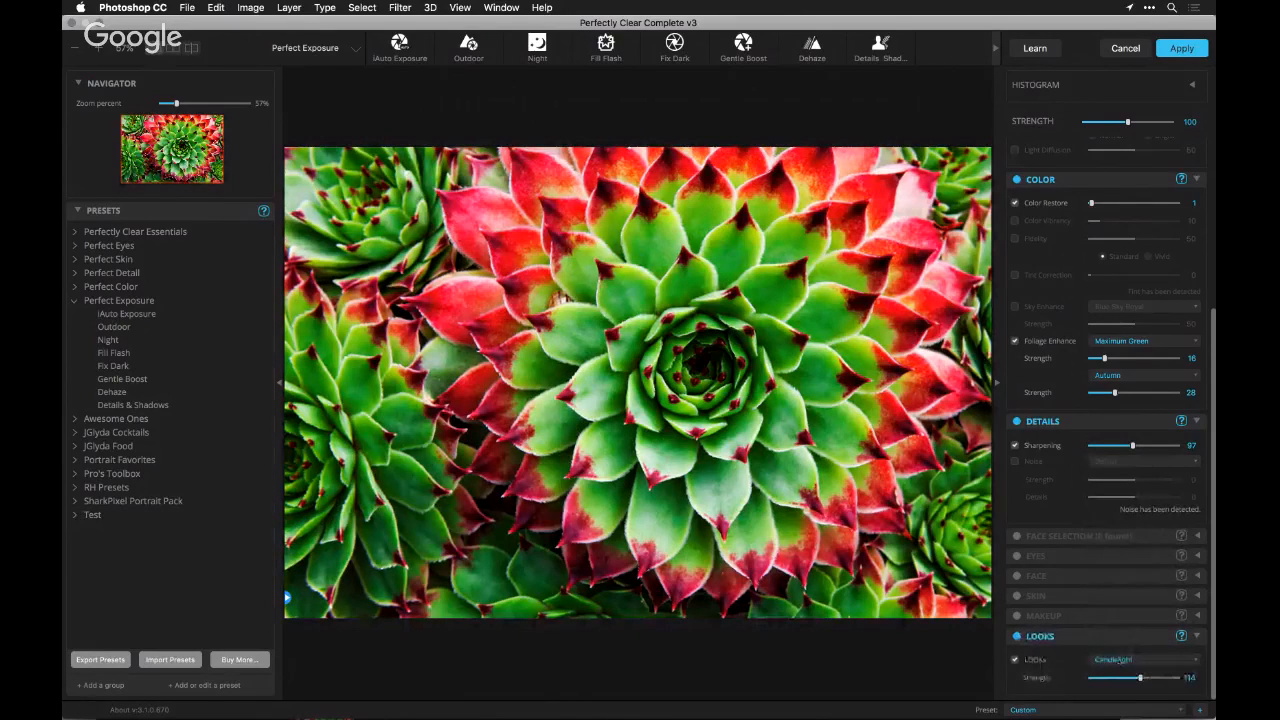
# Try the Night Shift look on the succulent and lower its strength to 62
pyautogui.click(1113, 660)
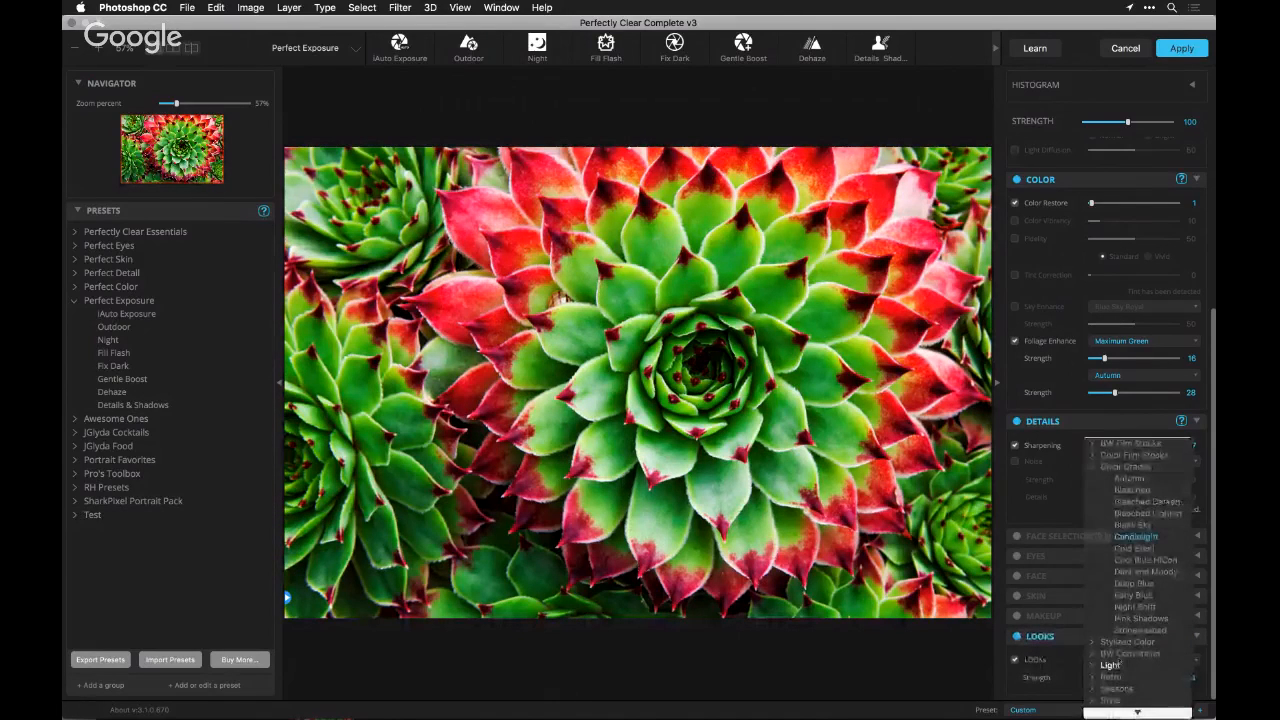
pyautogui.click(1157, 607)
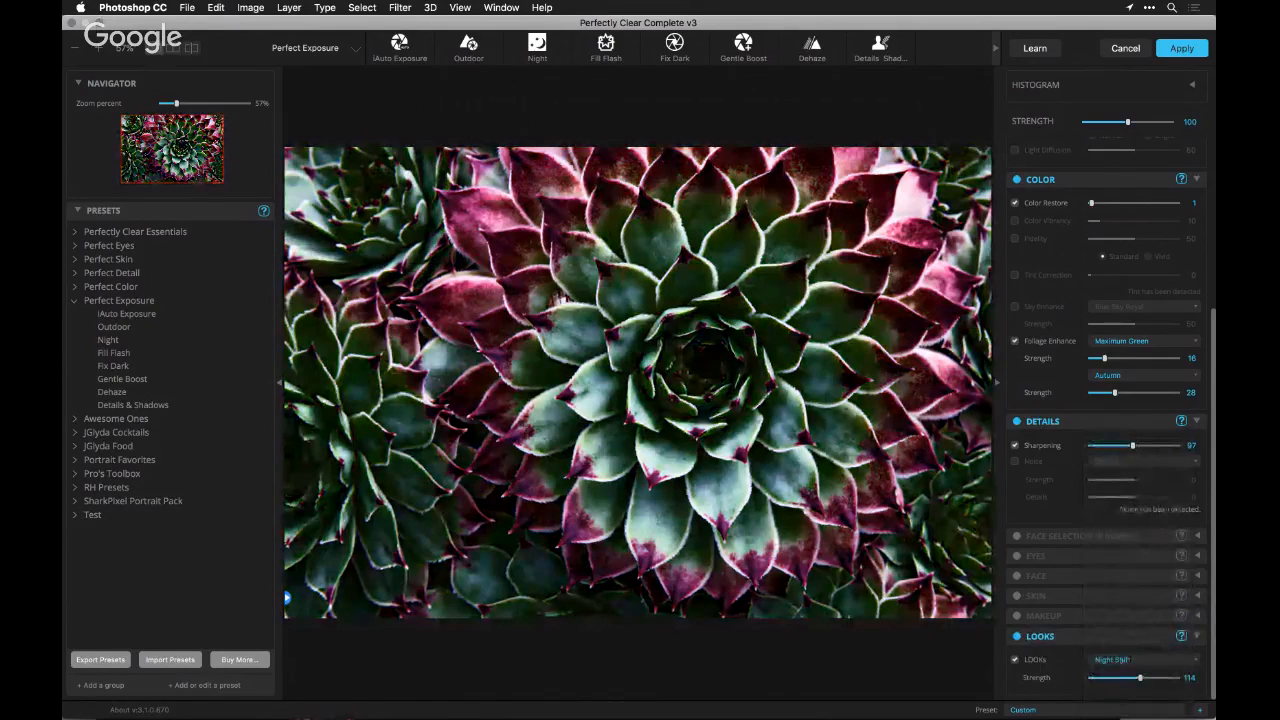
pyautogui.moveTo(1140, 678); pyautogui.dragTo(1118, 678)
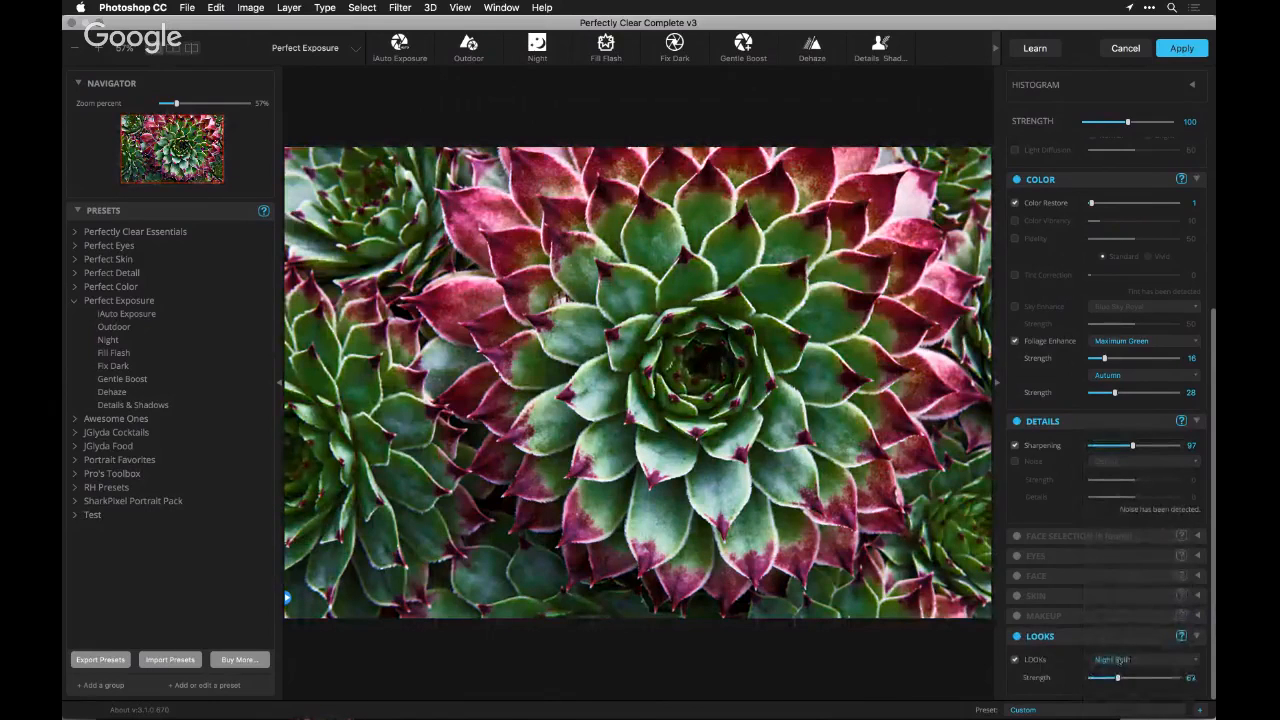
# Try the Simple Film look from Color Film Stocks at strength 119, comparing the succulent with and without it
pyautogui.click(1117, 660)
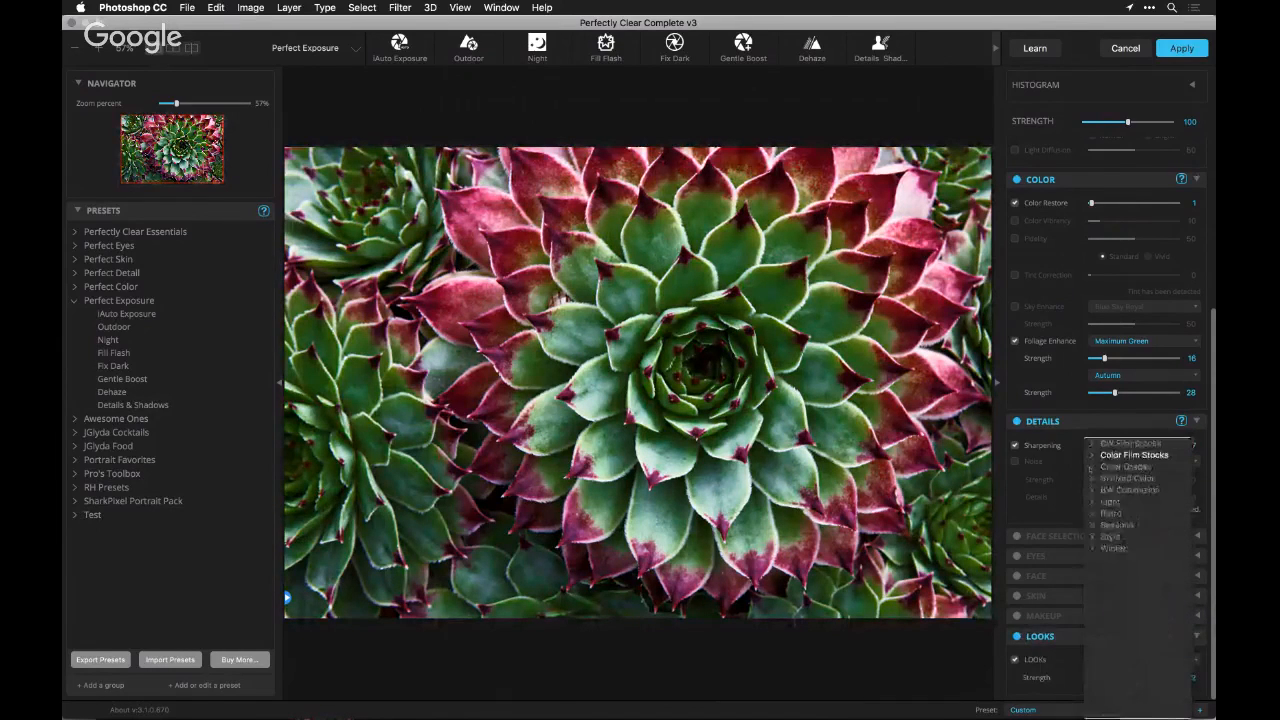
pyautogui.click(1093, 455)
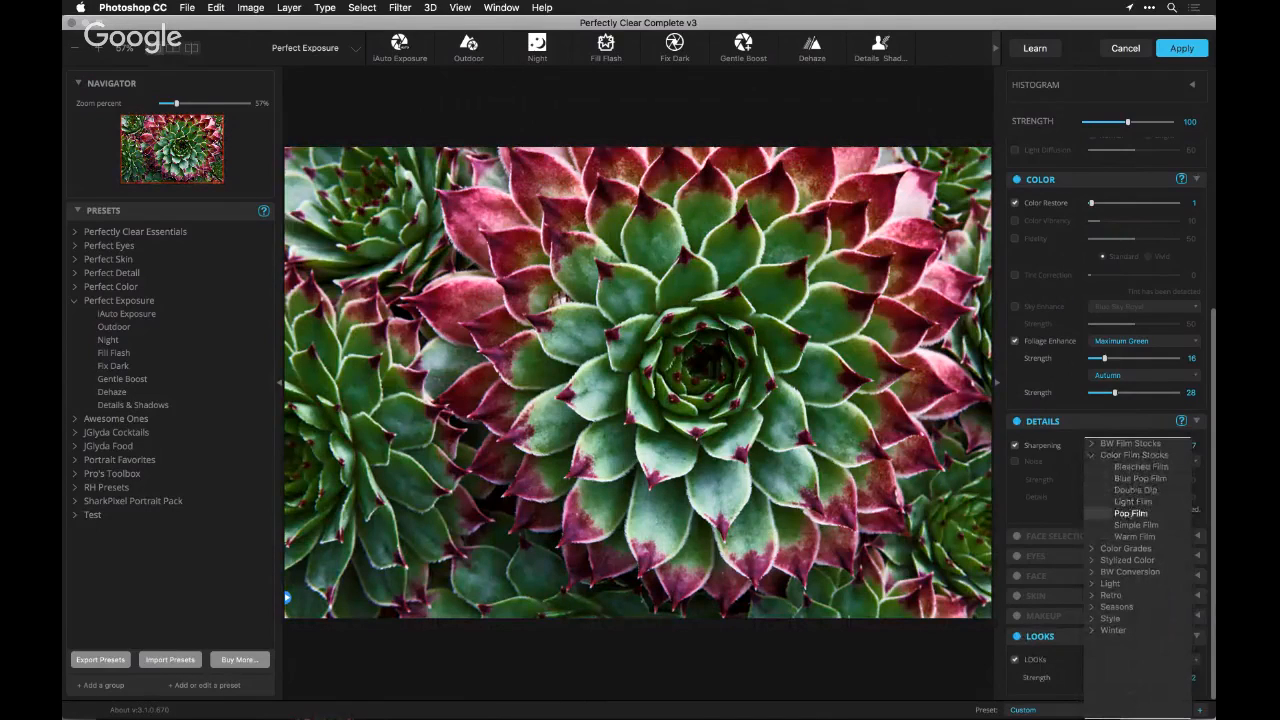
pyautogui.click(1130, 524)
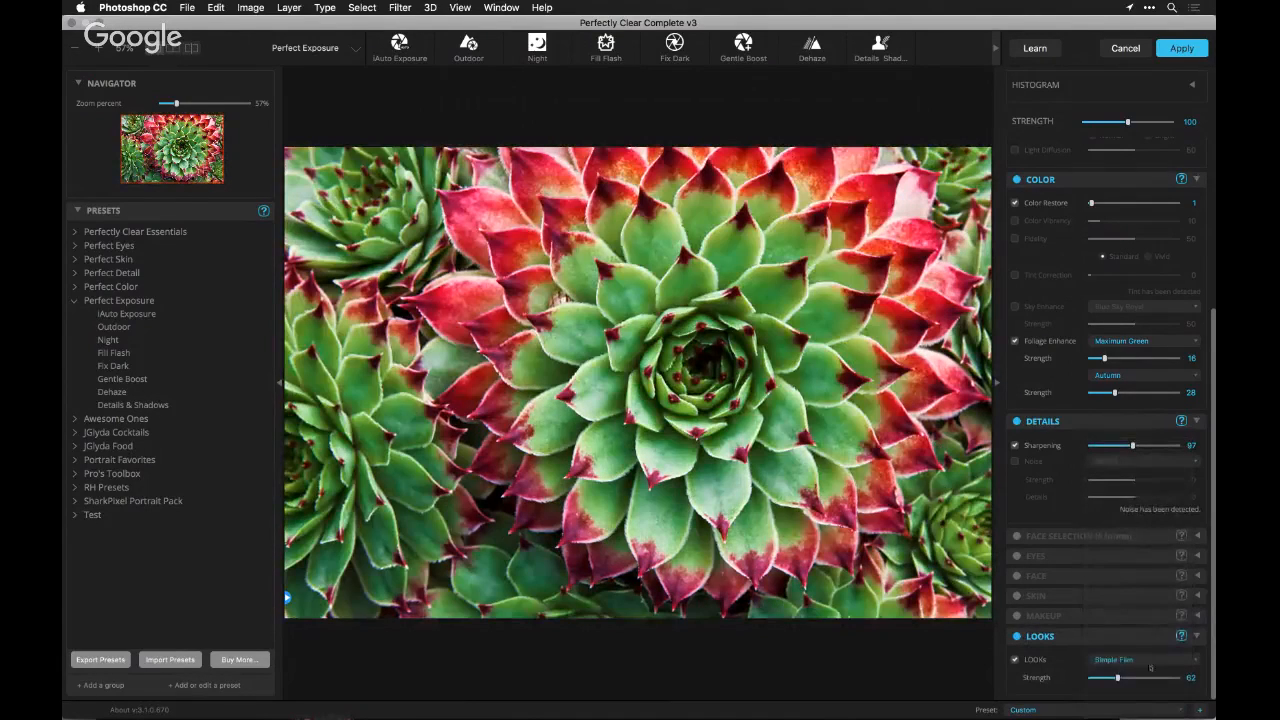
pyautogui.click(1142, 678)
pyautogui.click(1016, 636)
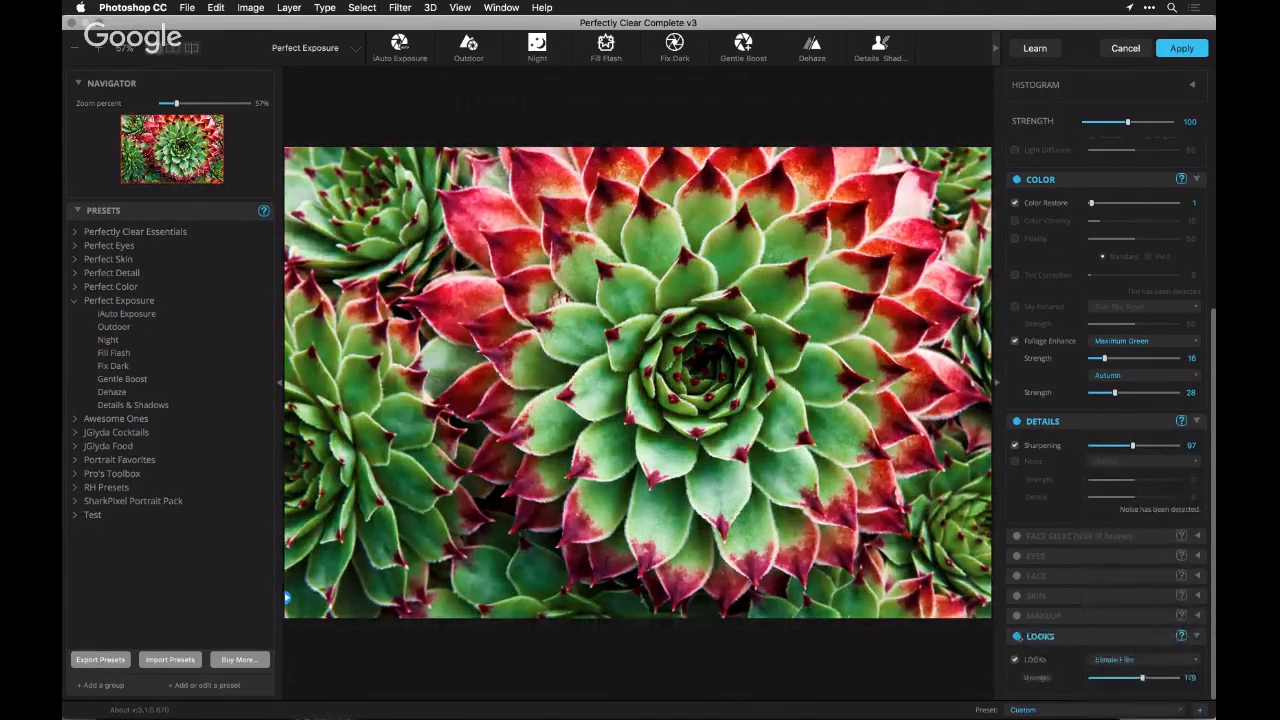
pyautogui.click(1017, 636)
pyautogui.click(1017, 636)
# Try the Fall, Spring and Summer looks from the Seasons group on the succulent
pyautogui.click(1113, 660)
pyautogui.click(1096, 538)
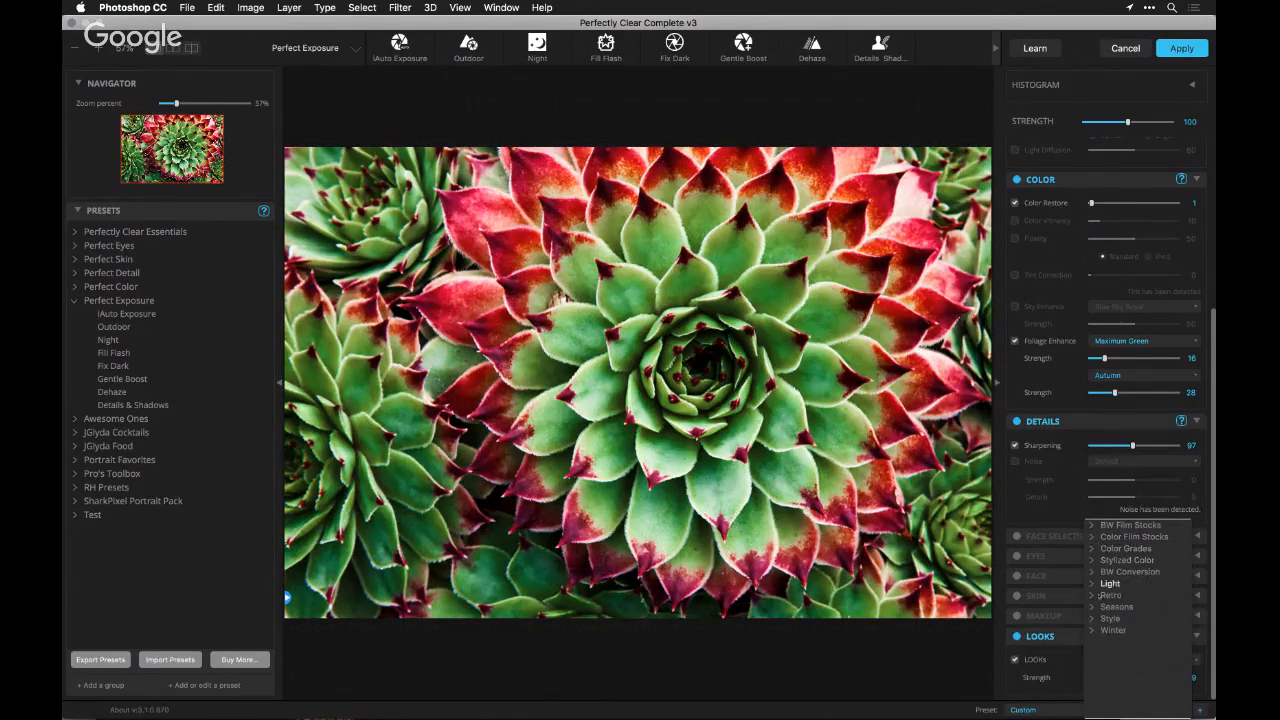
pyautogui.click(1093, 607)
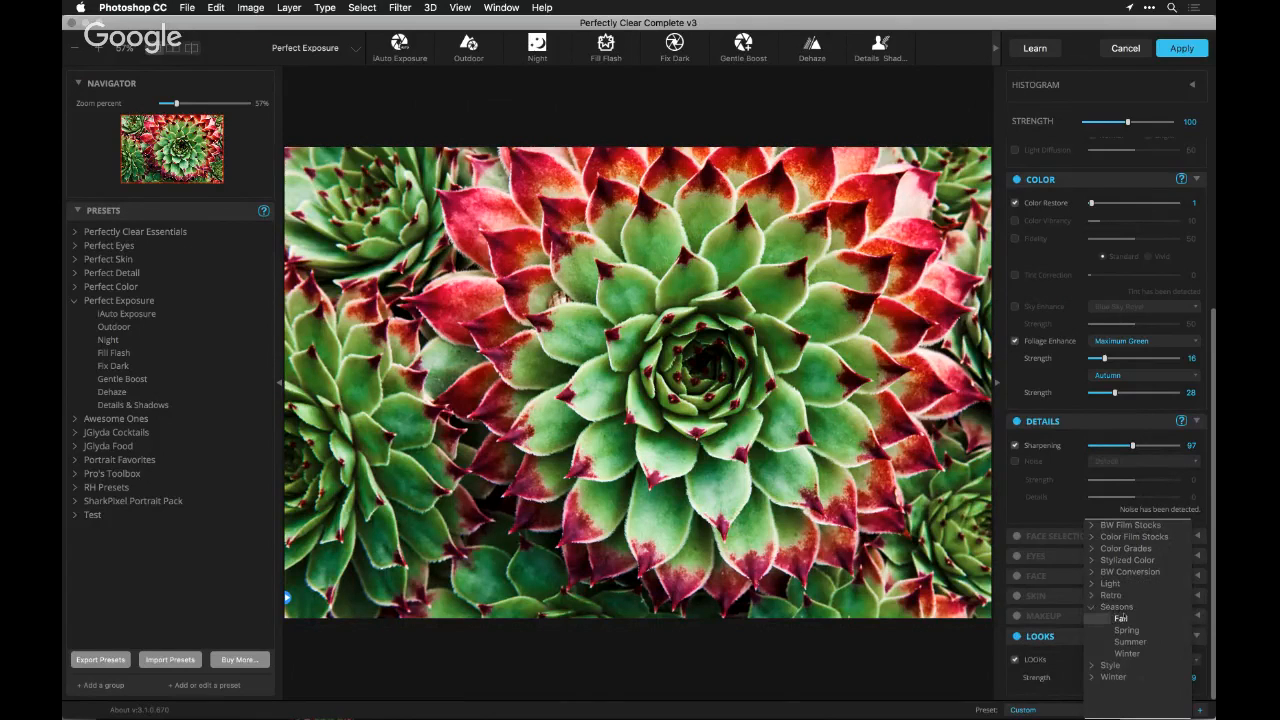
pyautogui.click(1120, 618)
pyautogui.click(1126, 659)
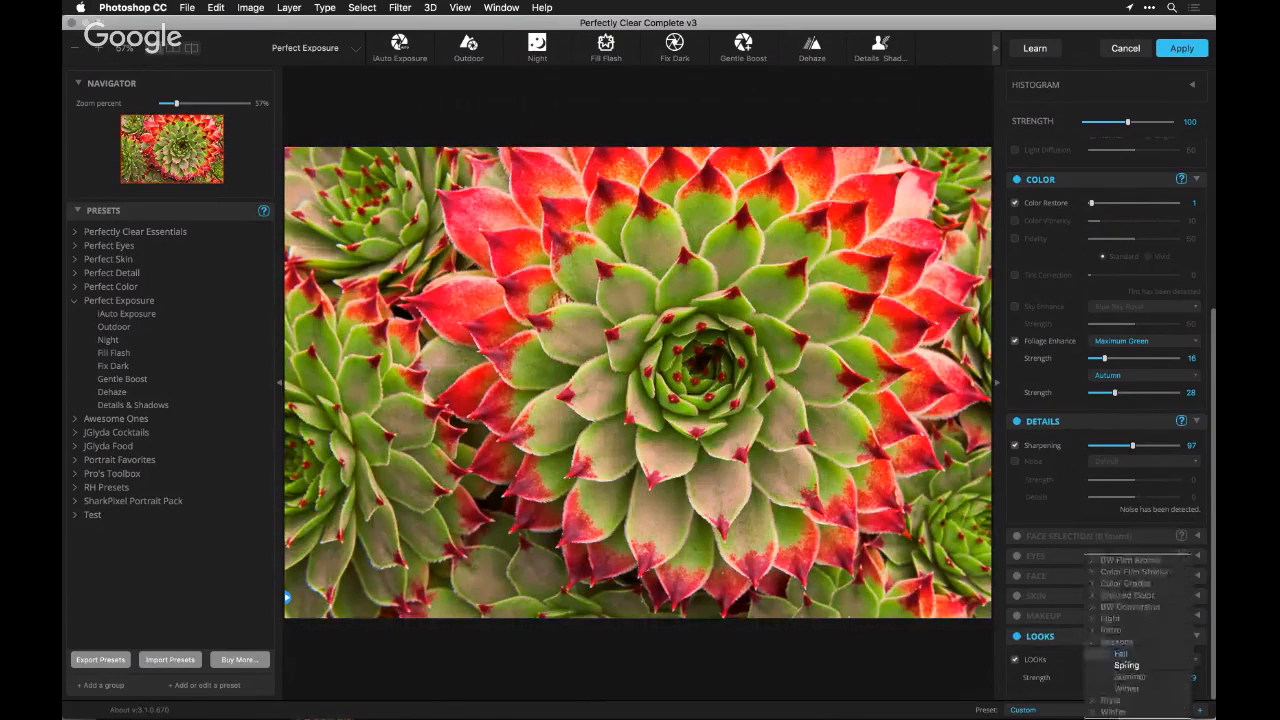
pyautogui.click(1126, 665)
pyautogui.click(1123, 663)
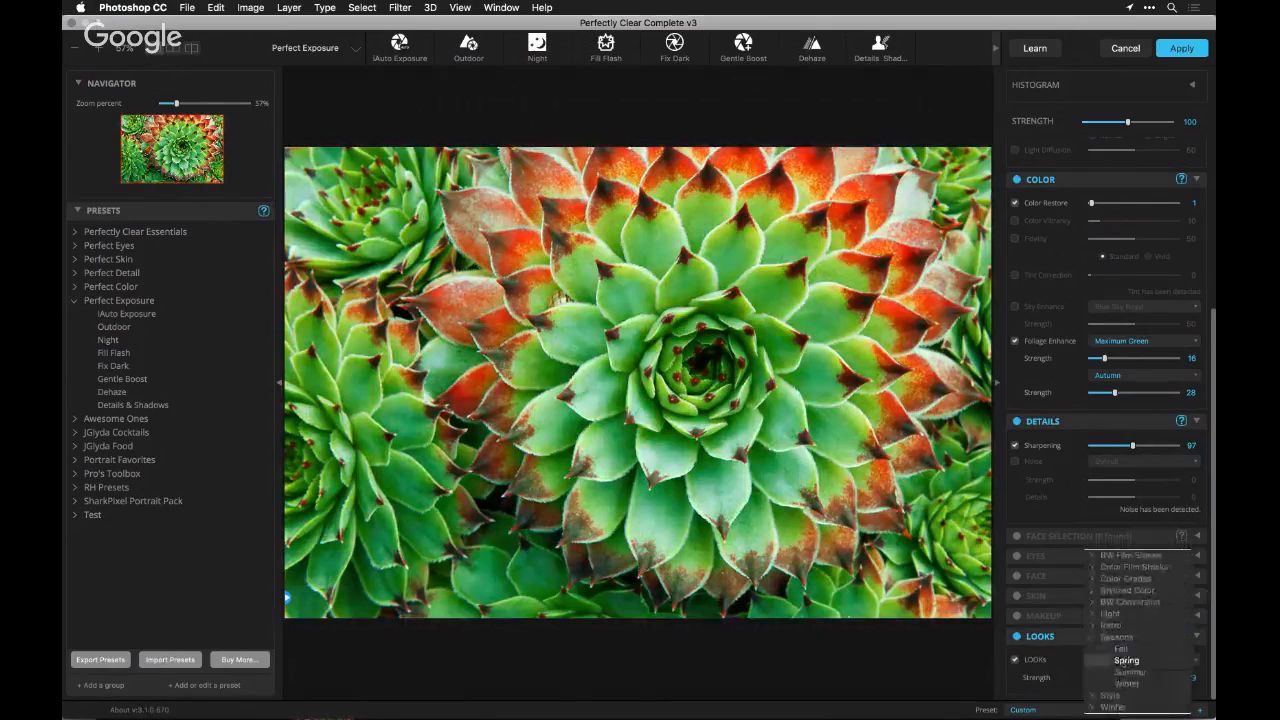
pyautogui.click(1124, 673)
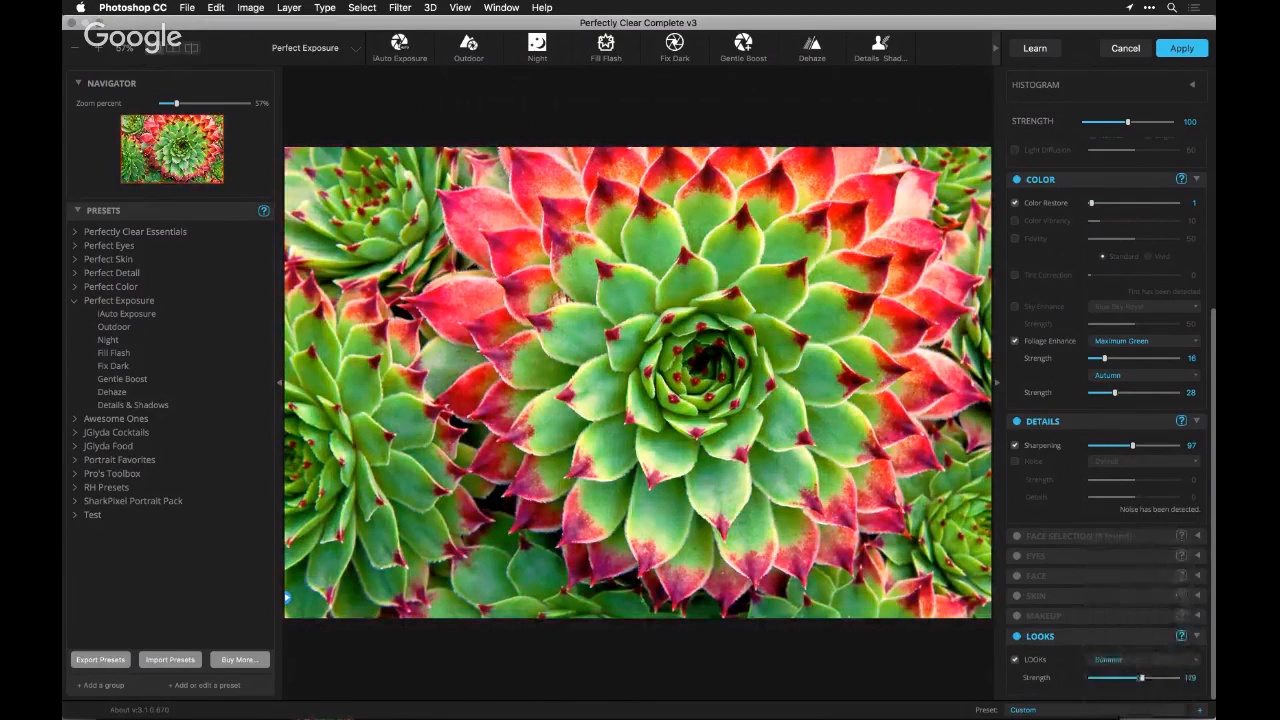
# Raise the Summer look's strength to 141 and close the filter without applying its changes
pyautogui.moveTo(1148, 678); pyautogui.dragTo(1153, 678)
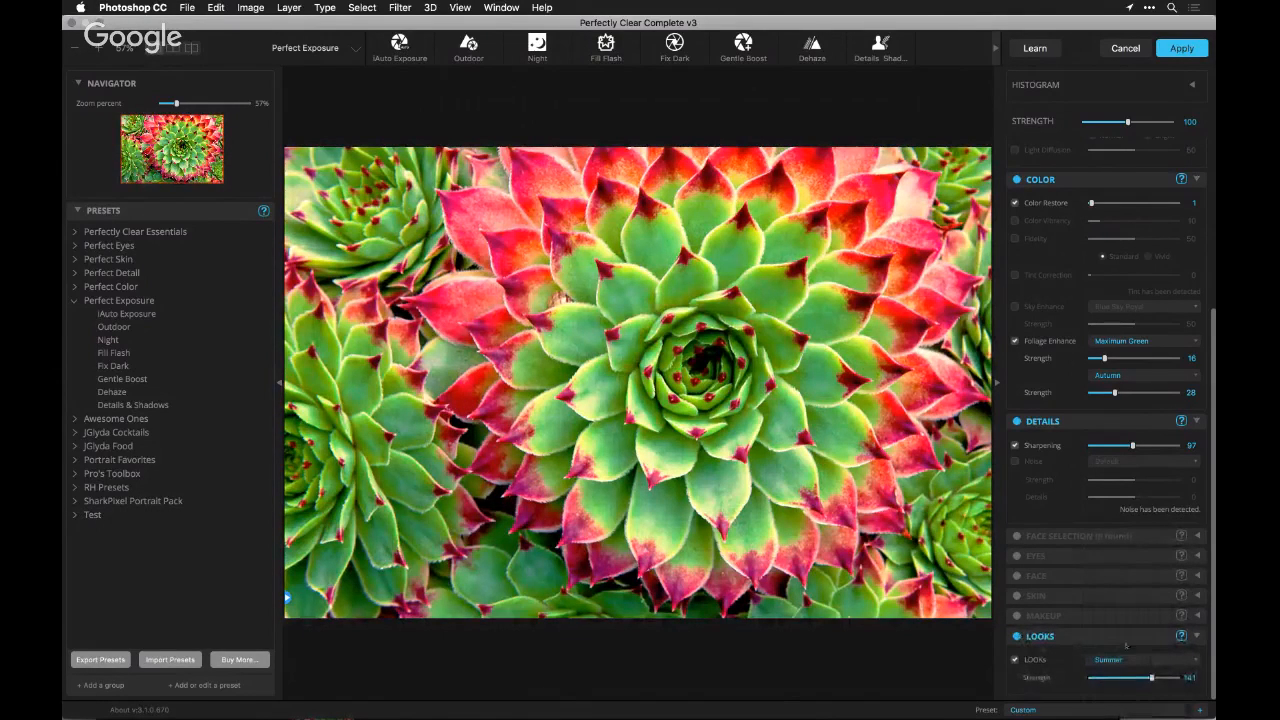
pyautogui.moveTo(1150, 679)
pyautogui.mouseDown()
pyautogui.moveTo(1124, 681)
pyautogui.moveTo(1150, 679)
pyautogui.mouseUp()
pyautogui.click(1124, 48)
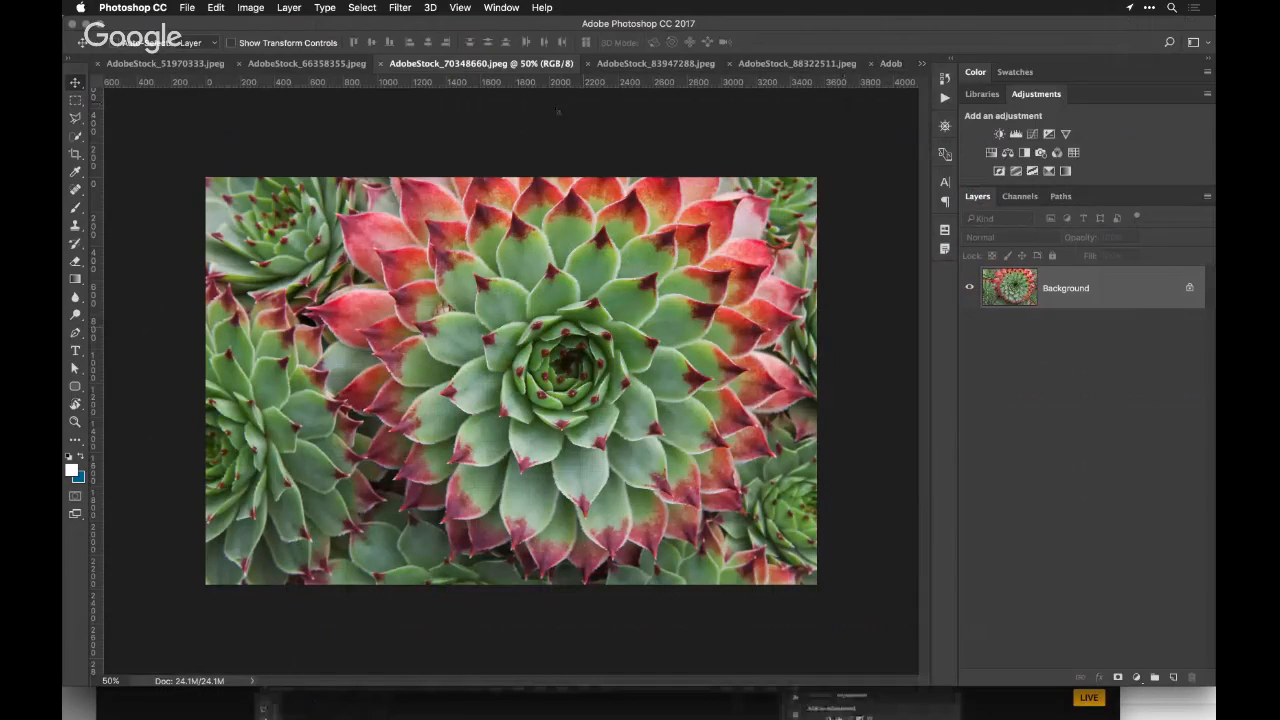
# Switch to the classic car photo and add a Vibrance adjustment layer with vibrance -79 and saturation -50
pyautogui.hotkey('ctrl', 'shift', 'Tab')
pyautogui.hotkey('ctrl', 'shift', 'Tab')
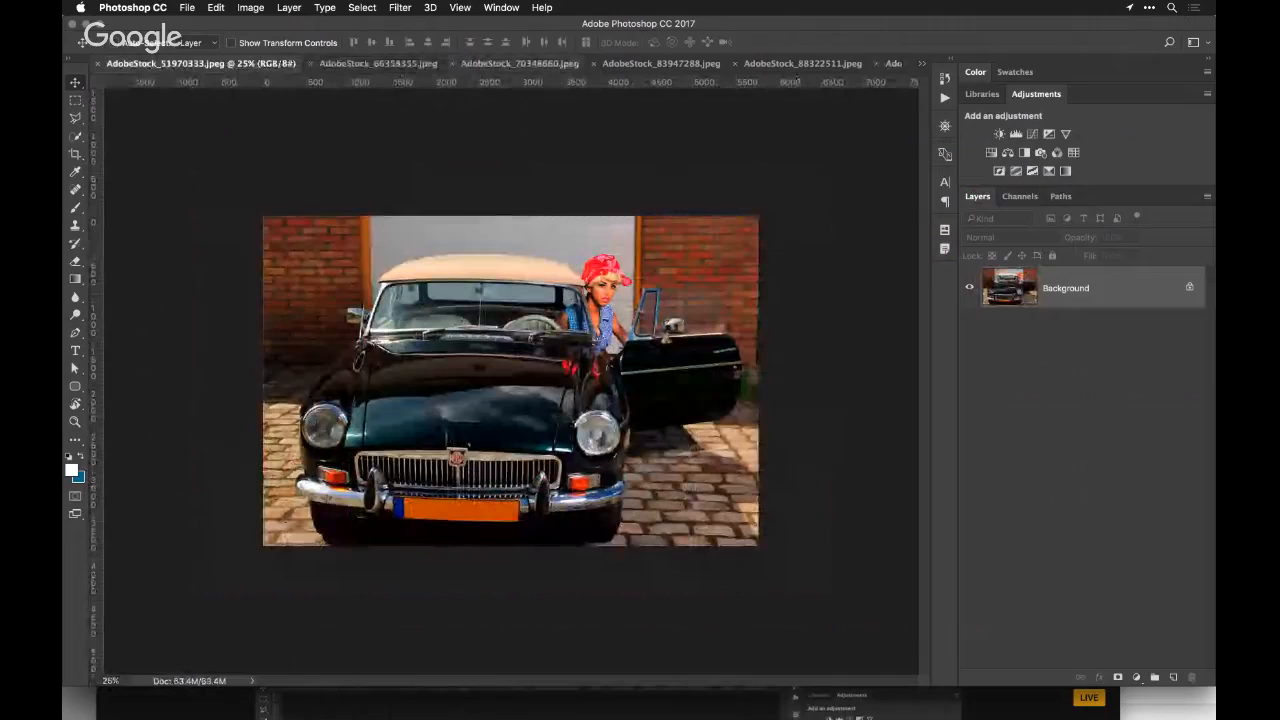
pyautogui.click(1065, 134)
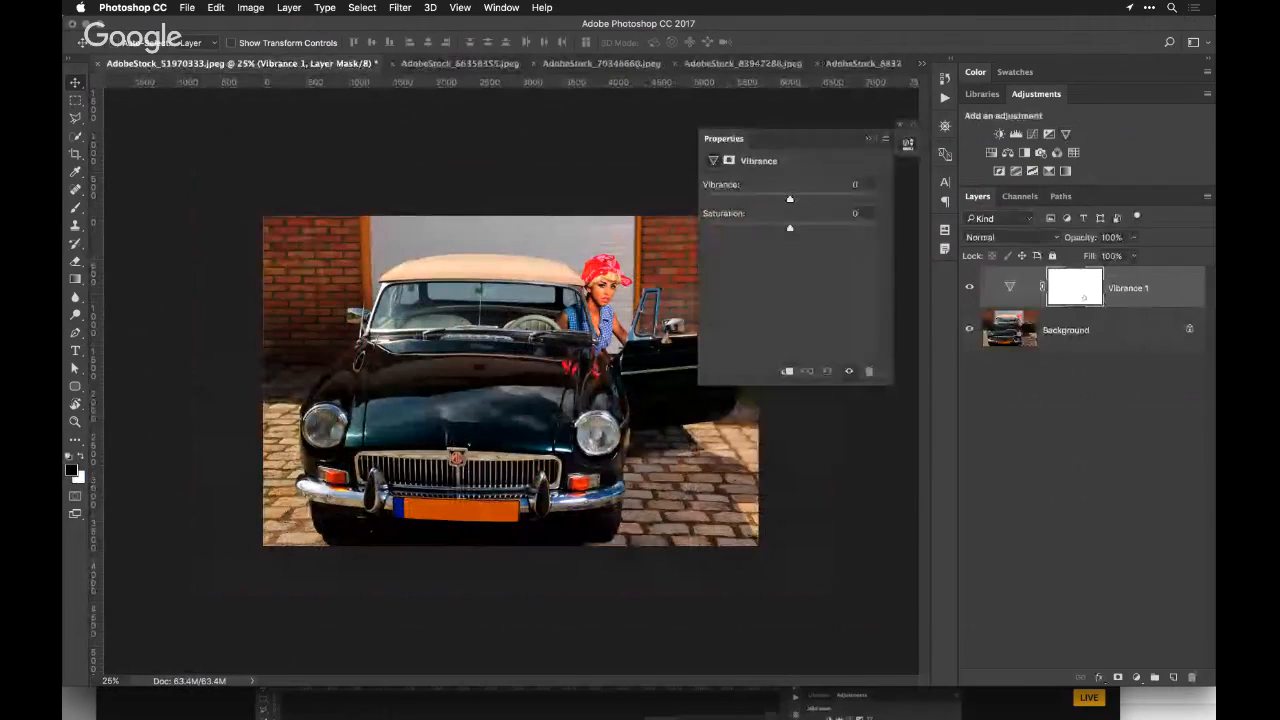
pyautogui.moveTo(790, 199); pyautogui.dragTo(726, 200)
pyautogui.moveTo(790, 228); pyautogui.dragTo(749, 228)
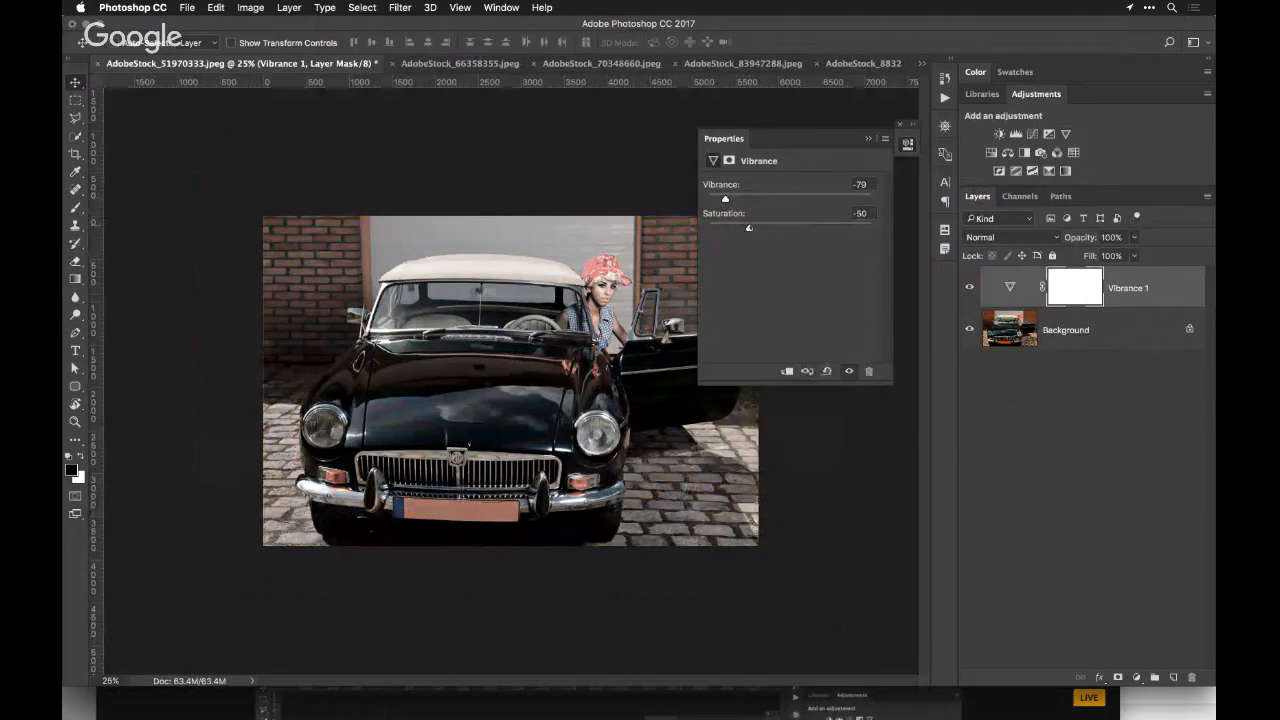
pyautogui.click(870, 138)
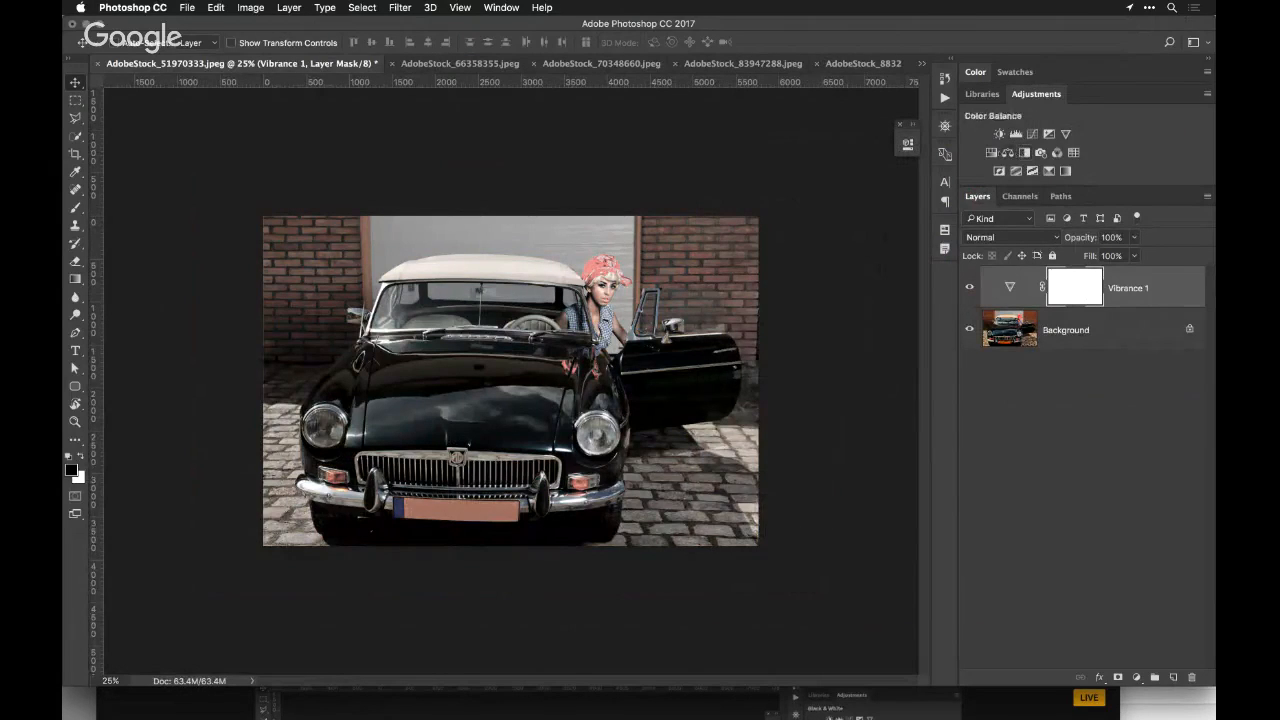
# Add a Hue/Saturation adjustment layer with hue -7 and merge all layers into the Background
pyautogui.click(991, 152)
pyautogui.moveTo(790, 238); pyautogui.dragTo(783, 238)
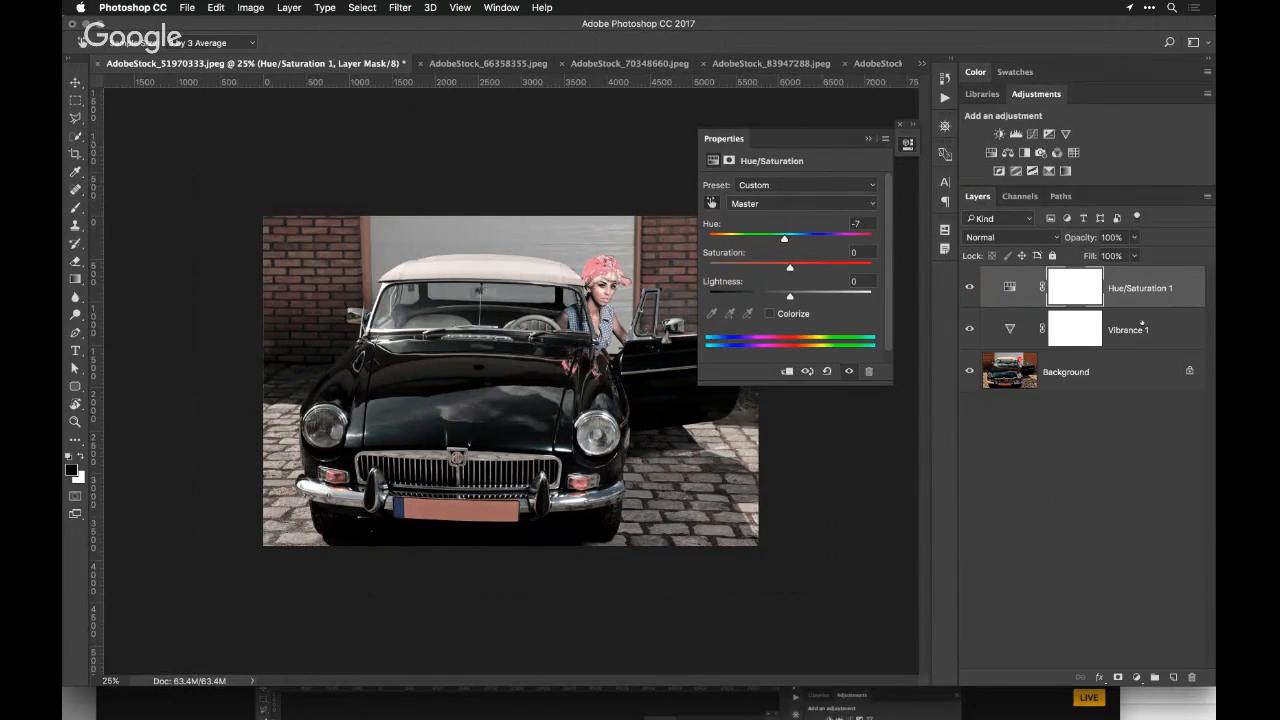
pyautogui.keyDown('shift'); pyautogui.click(1114, 371); pyautogui.keyUp('shift')
pyautogui.press('super+e')
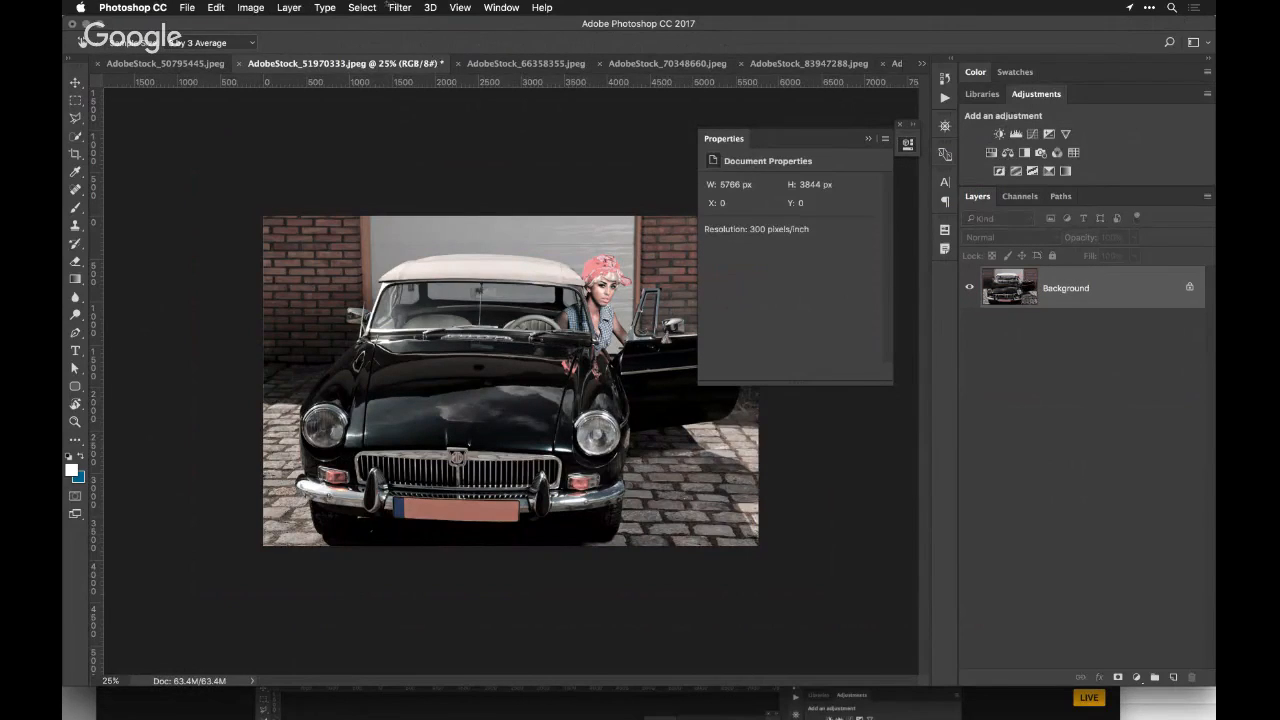
# Open the flattened car photo in the Perfectly Clear Complete v3 filter and apply the Intelligent Auto preset from Perfectly Clear Essentials
pyautogui.click(399, 7)
pyautogui.moveTo(483, 313)
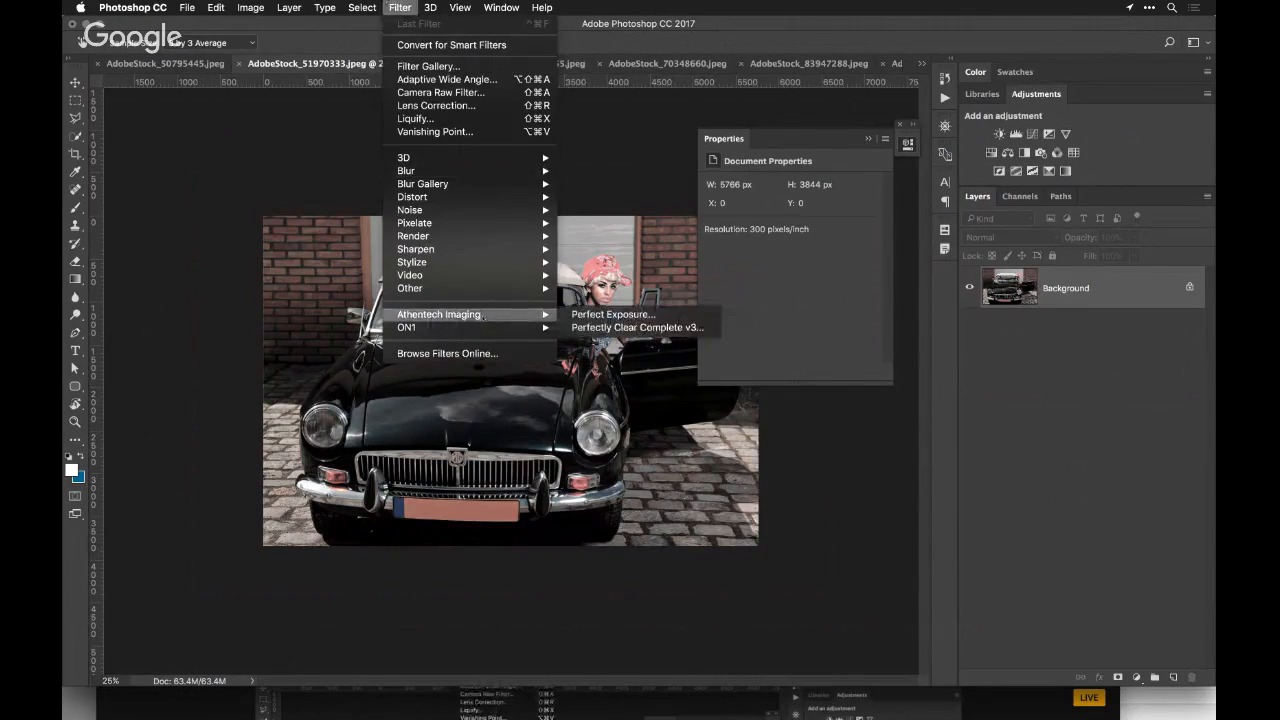
pyautogui.click(577, 327)
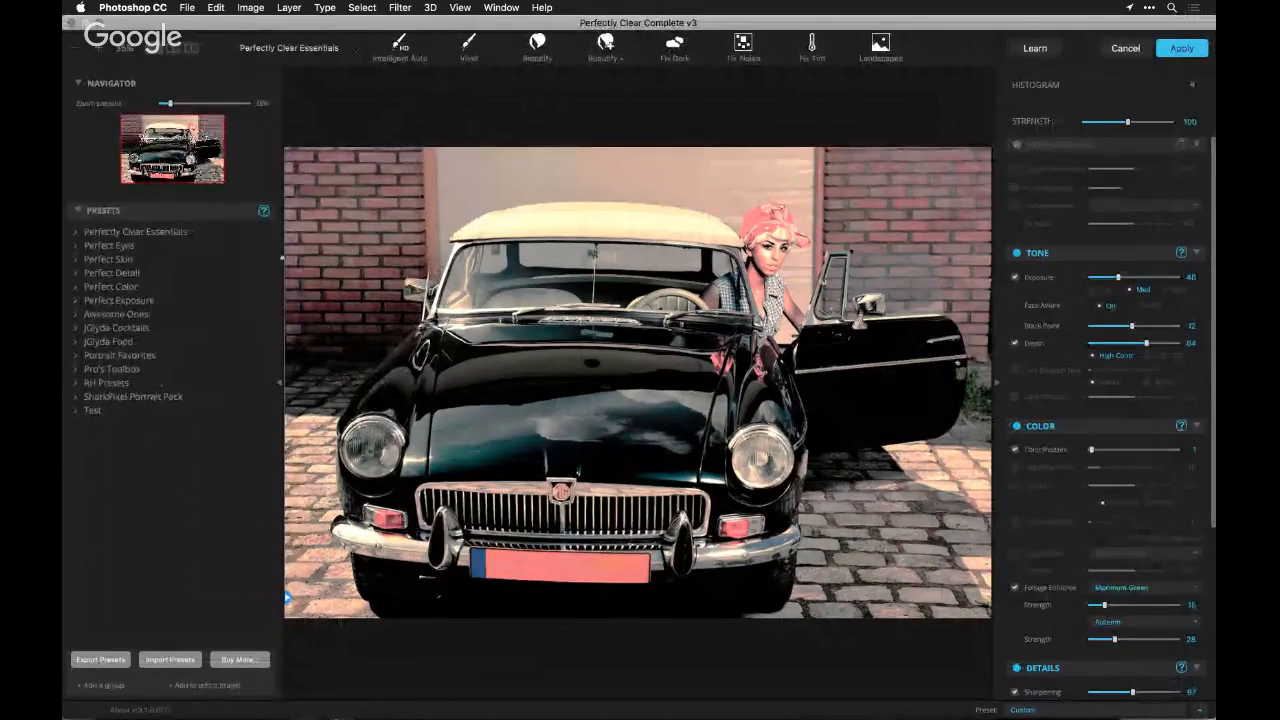
pyautogui.click(76, 233)
pyautogui.click(106, 245)
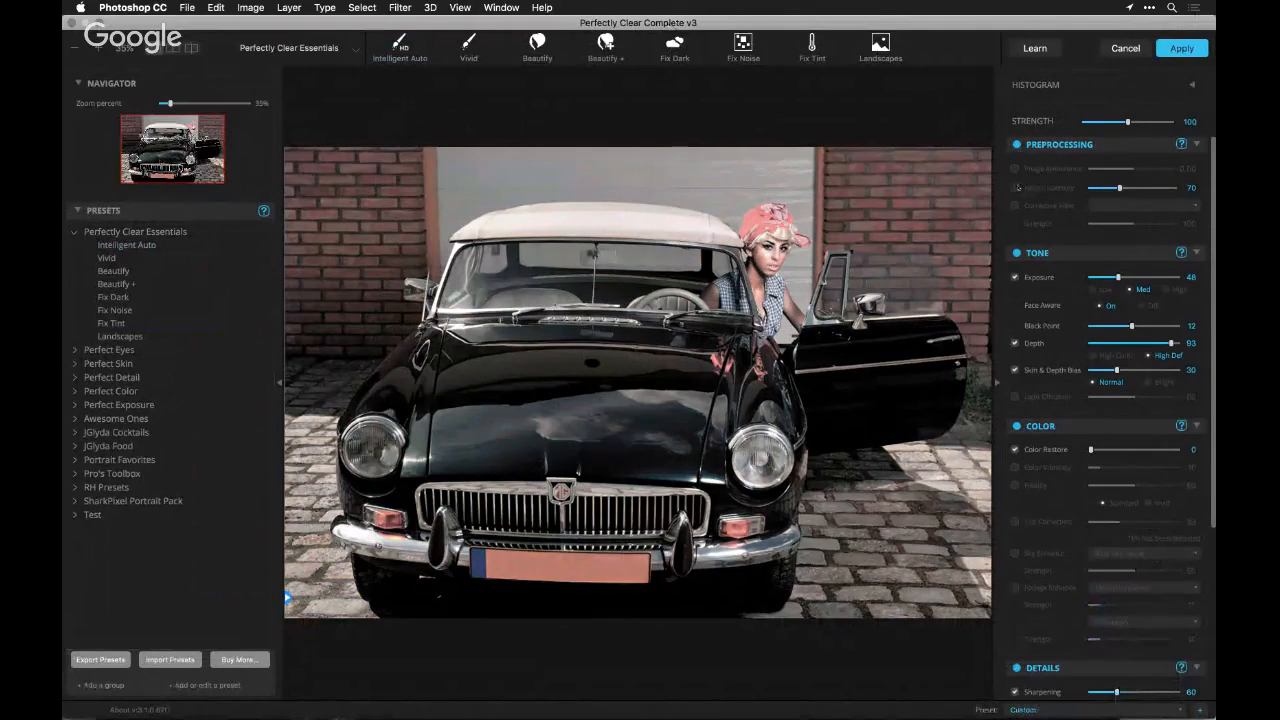
# Try the Neutral Density filter at several strengths on the car photo and turn it off again
pyautogui.click(1016, 187)
pyautogui.click(1136, 187)
pyautogui.moveTo(1136, 187); pyautogui.dragTo(1154, 187)
pyautogui.click(1110, 188)
pyautogui.click(1015, 188)
# Enable the corrective filter and try the Cyan color at reduced strength, followed by Red at strength 45
pyautogui.click(1015, 205)
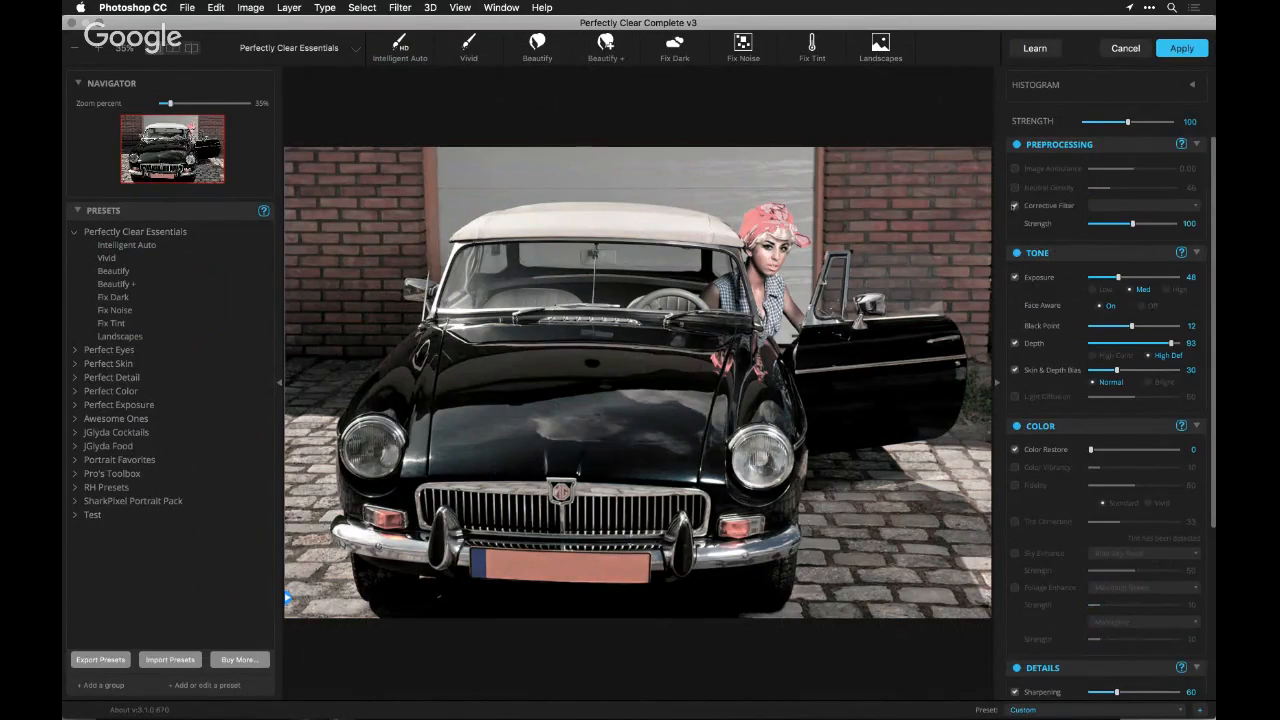
pyautogui.click(1102, 209)
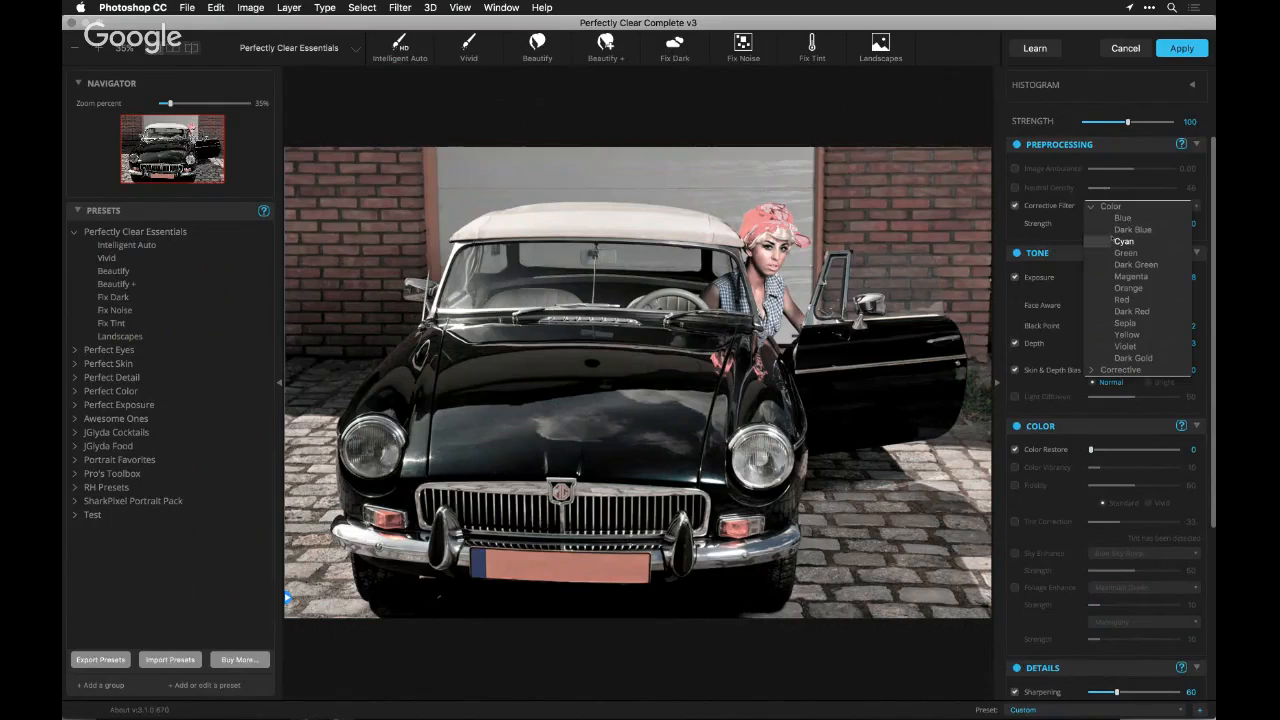
pyautogui.click(1112, 240)
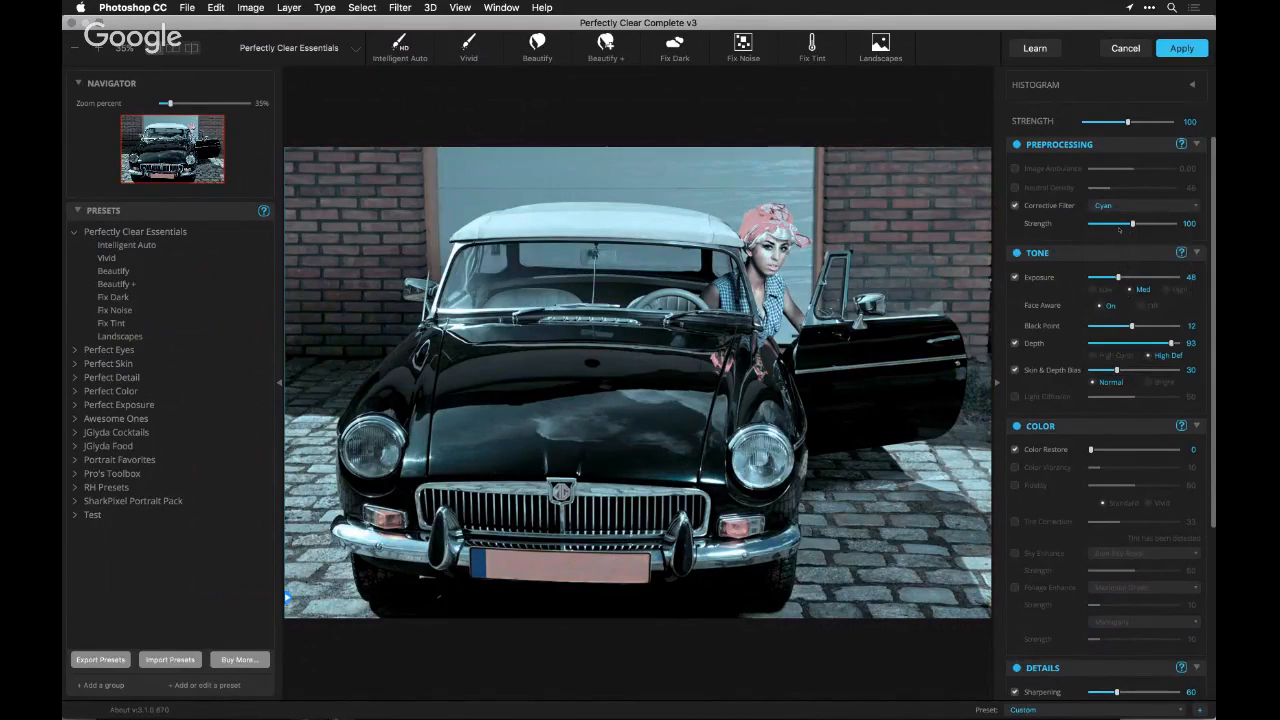
pyautogui.click(1115, 206)
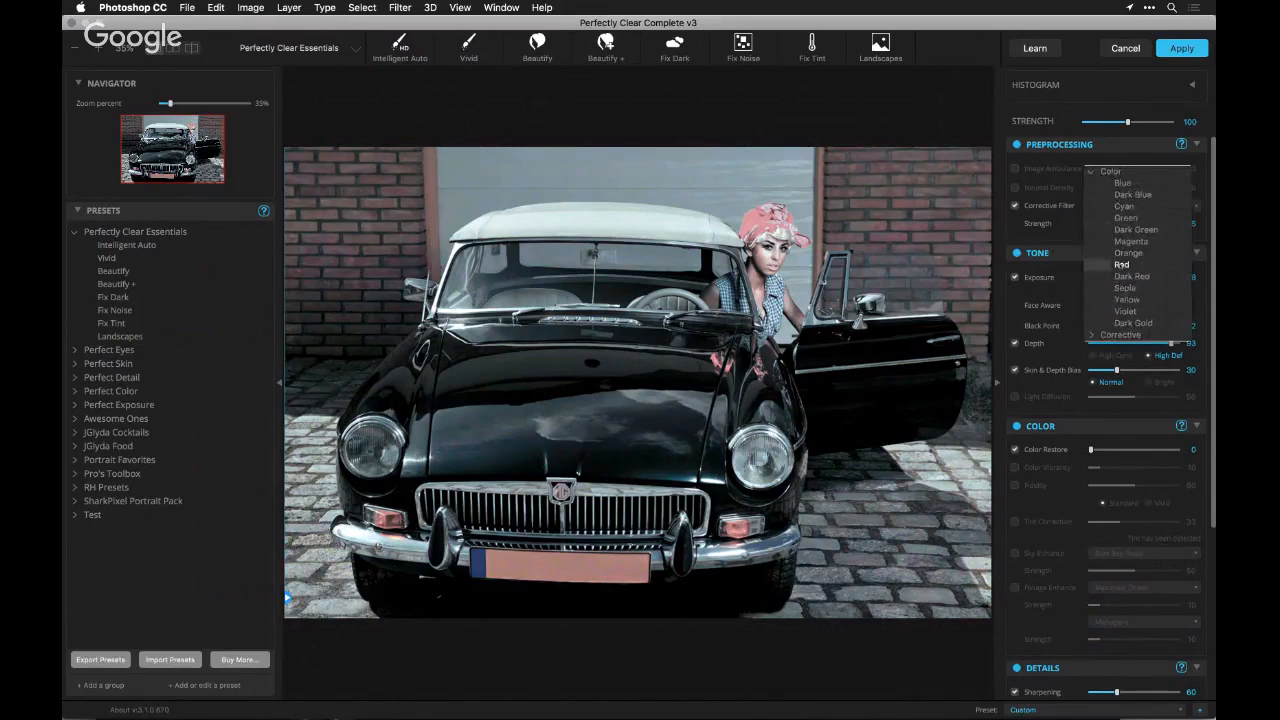
pyautogui.click(1121, 264)
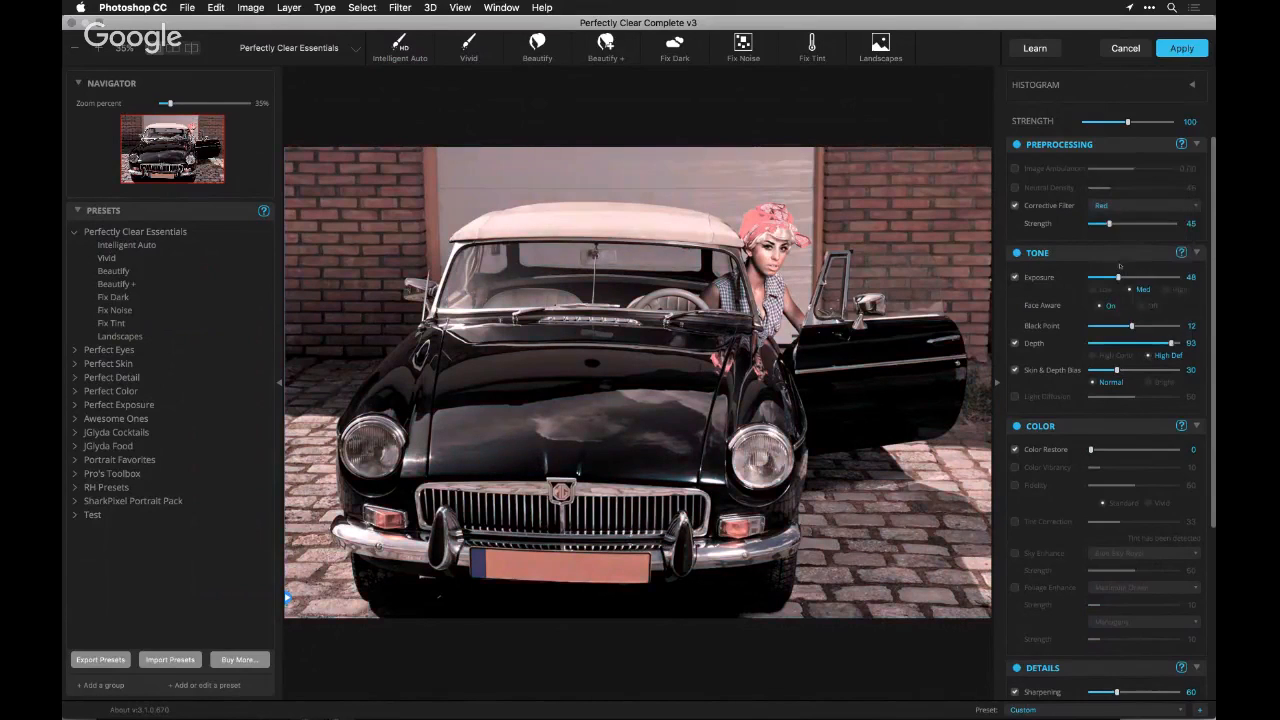
# Try the Dark Red and Yellow corrective filter colors on the car, with the strength raised to 91
pyautogui.click(1115, 206)
pyautogui.click(1116, 219)
pyautogui.click(1117, 207)
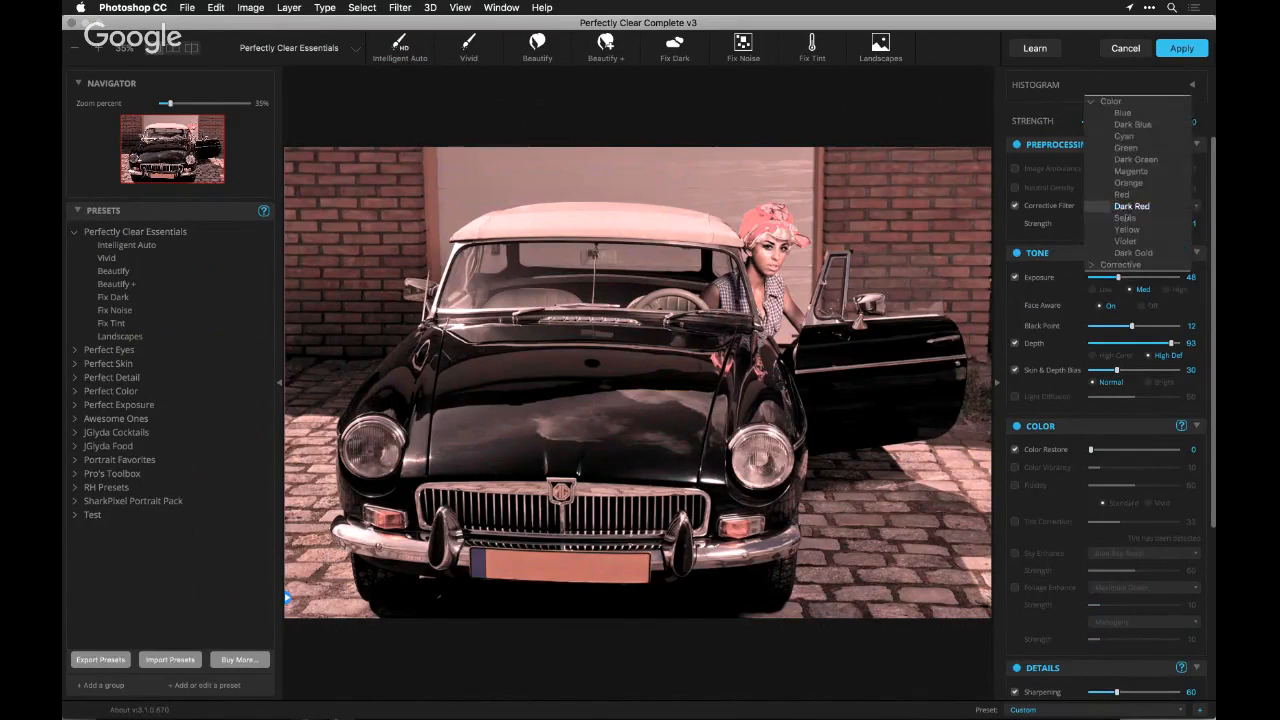
pyautogui.click(1126, 230)
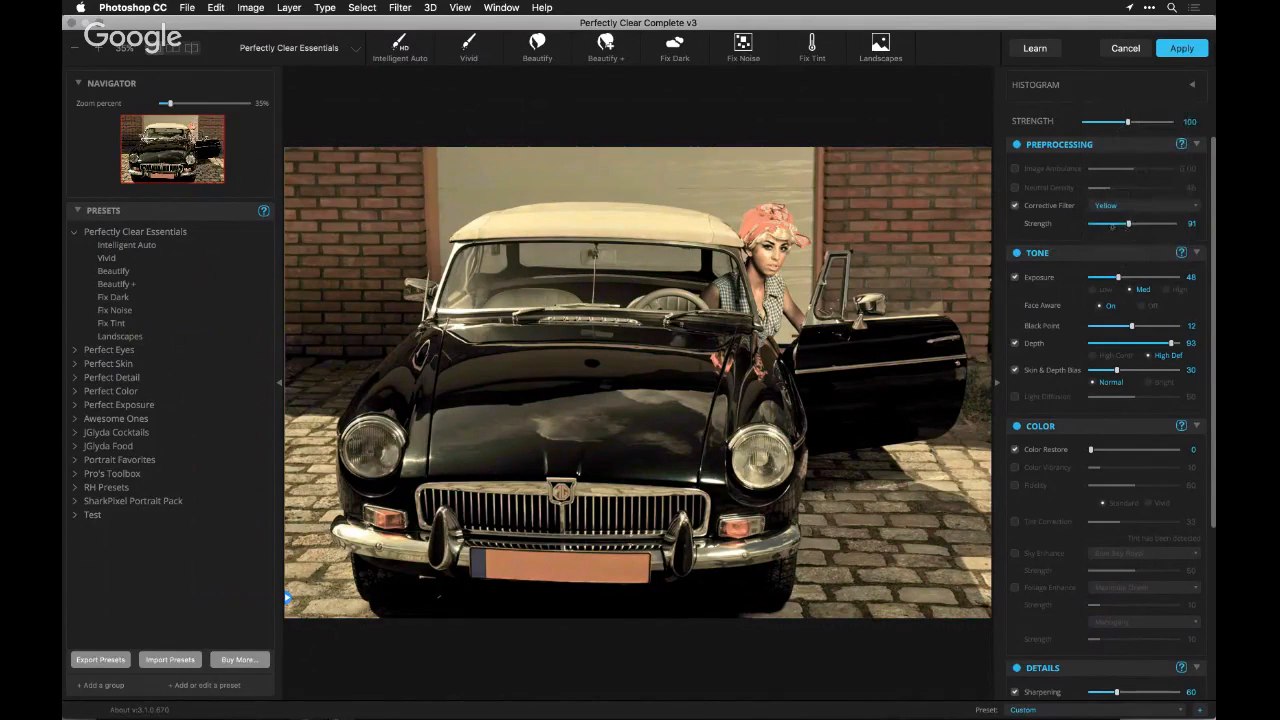
# Choose the Warming (81) corrective filter from the Corrective group and set its strength to 58
pyautogui.click(1108, 206)
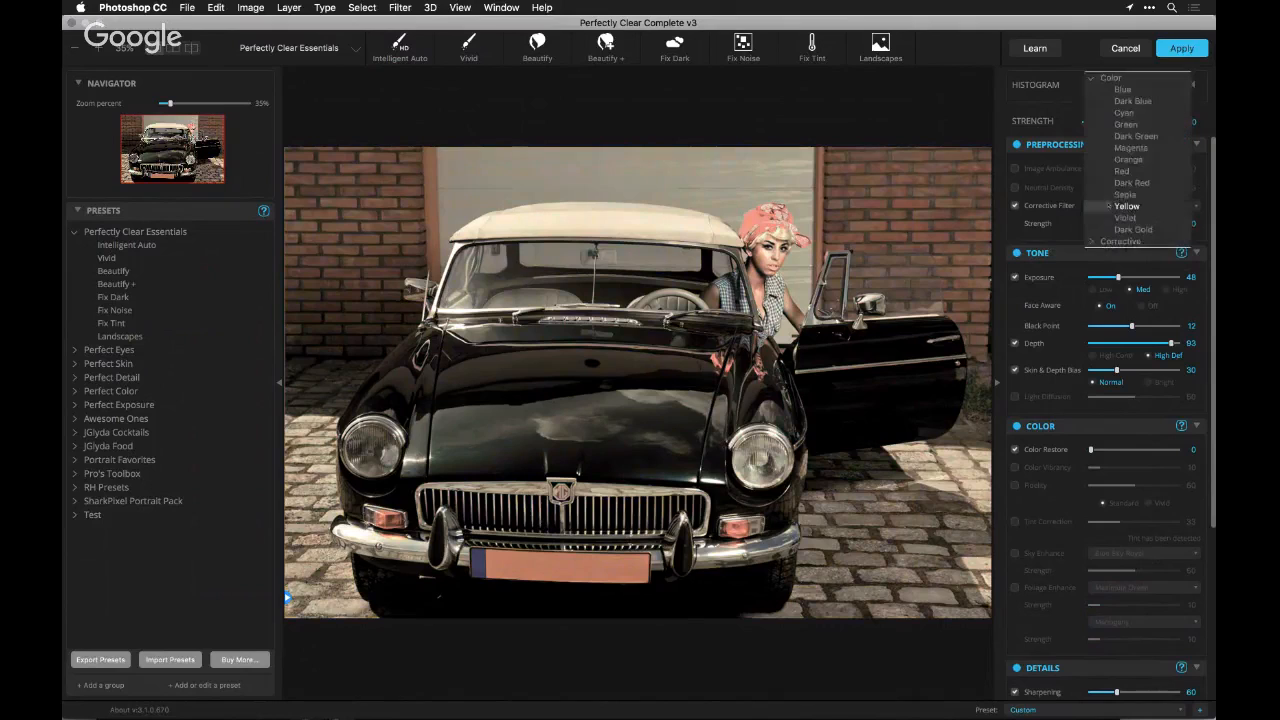
pyautogui.click(1097, 78)
pyautogui.click(1093, 90)
pyautogui.click(1130, 100)
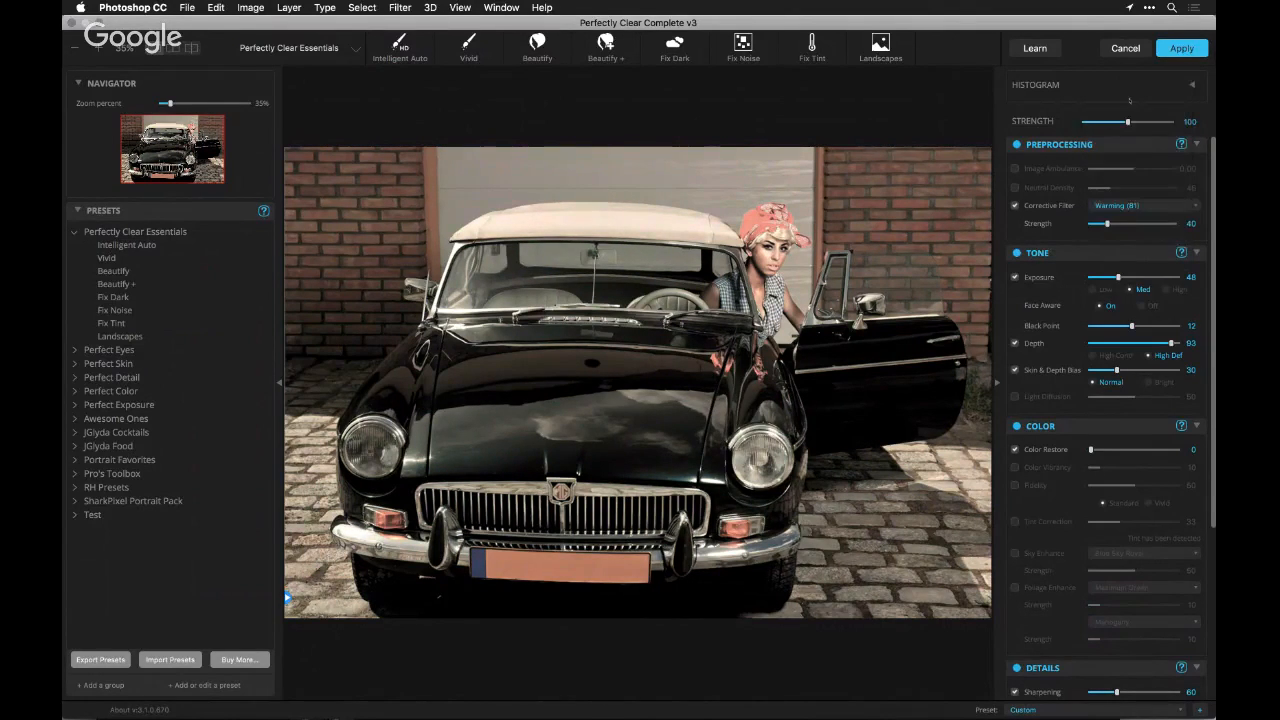
pyautogui.click(1130, 224)
pyautogui.moveTo(1131, 225); pyautogui.dragTo(1114, 226)
# Set Color Restore to 173 and Color Vibrancy to 62 for the car photo
pyautogui.click(1101, 451)
pyautogui.moveTo(1101, 451); pyautogui.dragTo(1166, 450)
pyautogui.click(1093, 468)
pyautogui.moveTo(1104, 467); pyautogui.dragTo(1144, 468)
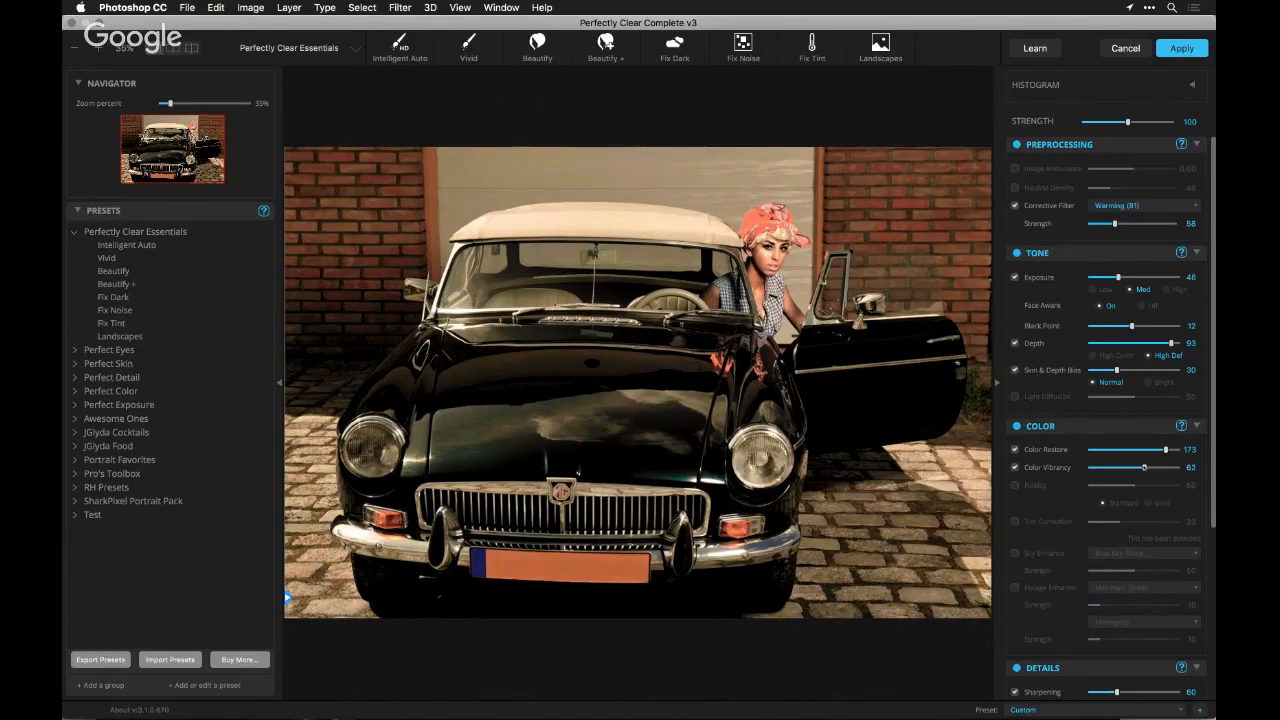
# Compare the car with and without the warming filter, lower its strength and switch the corrective filter off
pyautogui.click(1015, 205)
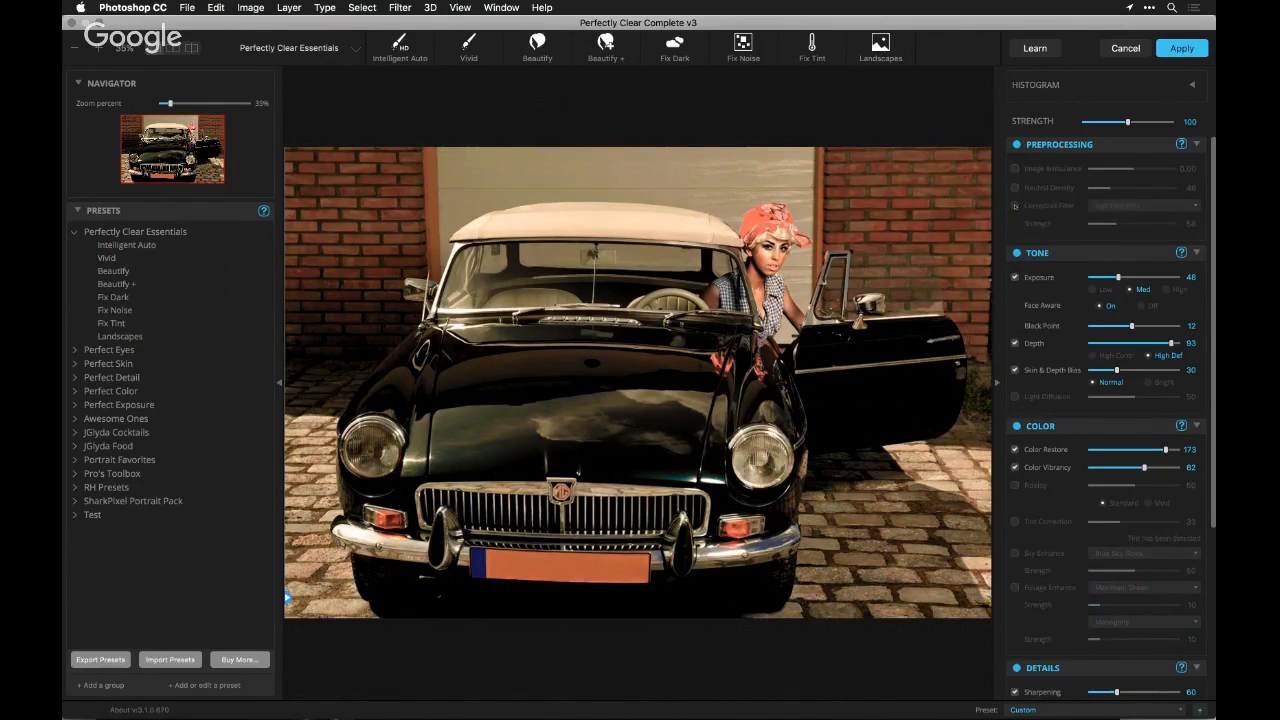
pyautogui.click(1015, 205)
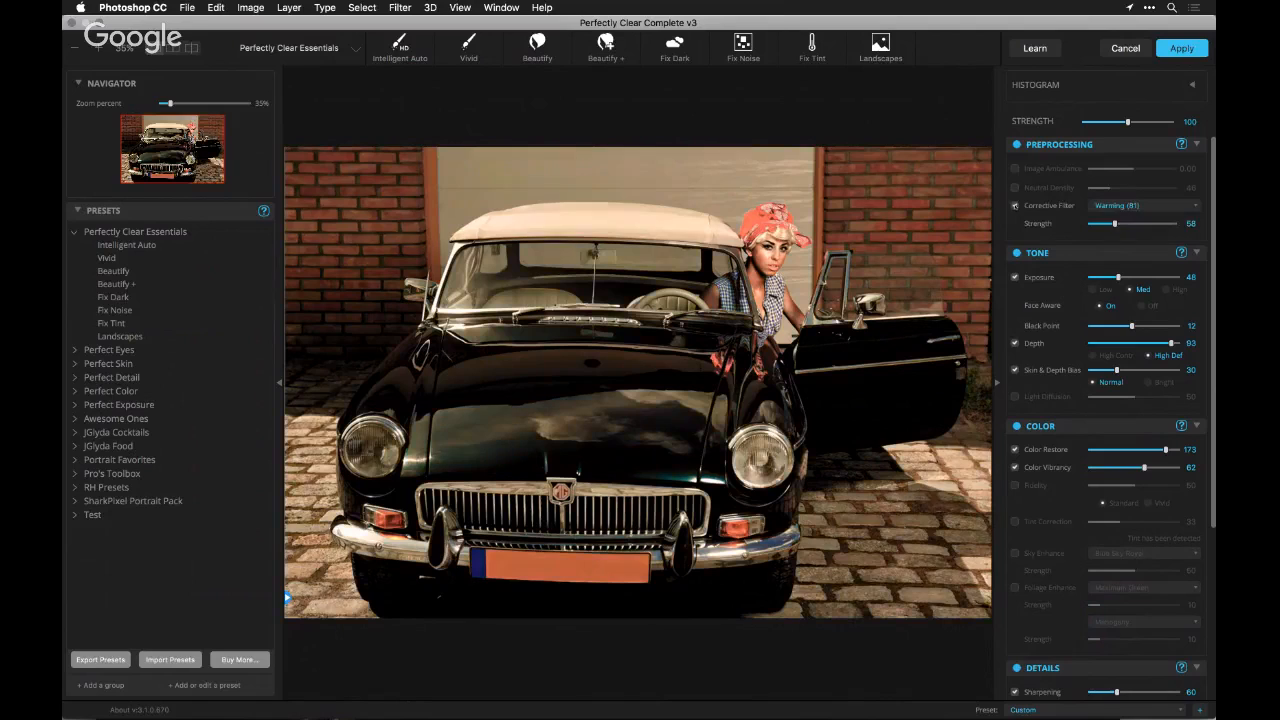
pyautogui.click(1096, 224)
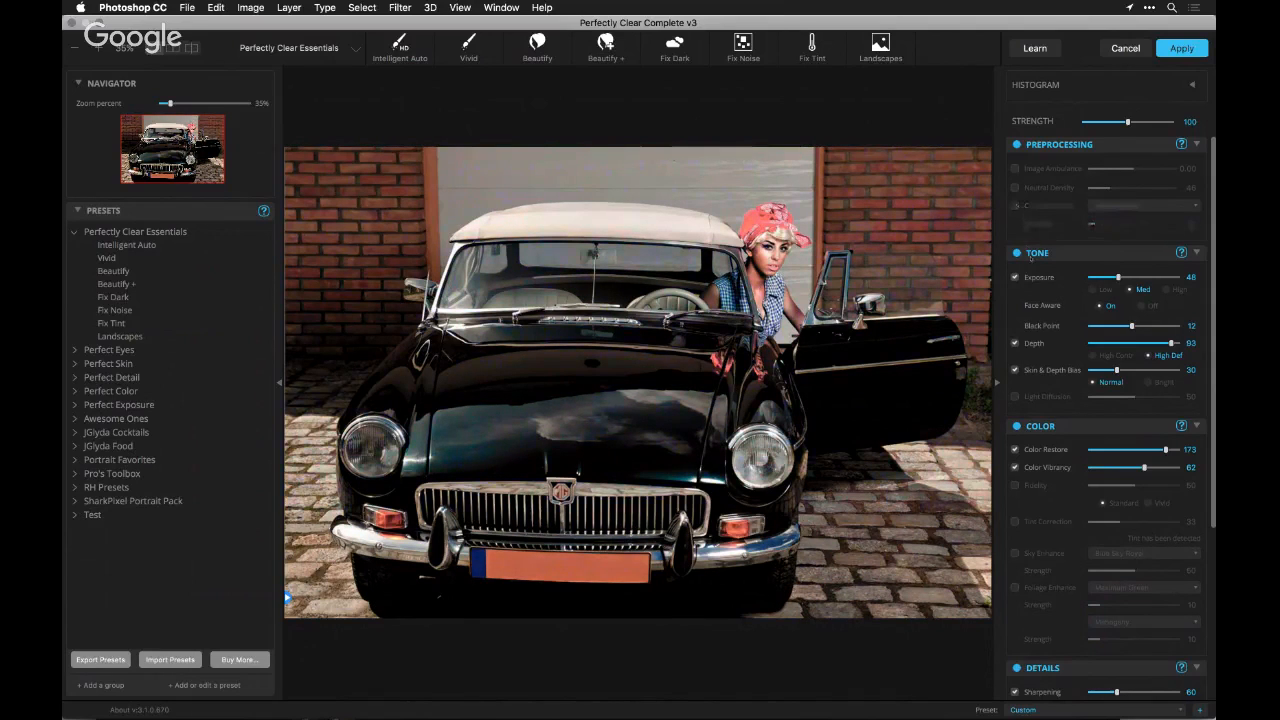
# Enable Fidelity in Vivid mode and set its strength to 43
pyautogui.scroll(-5, 1032, 259)
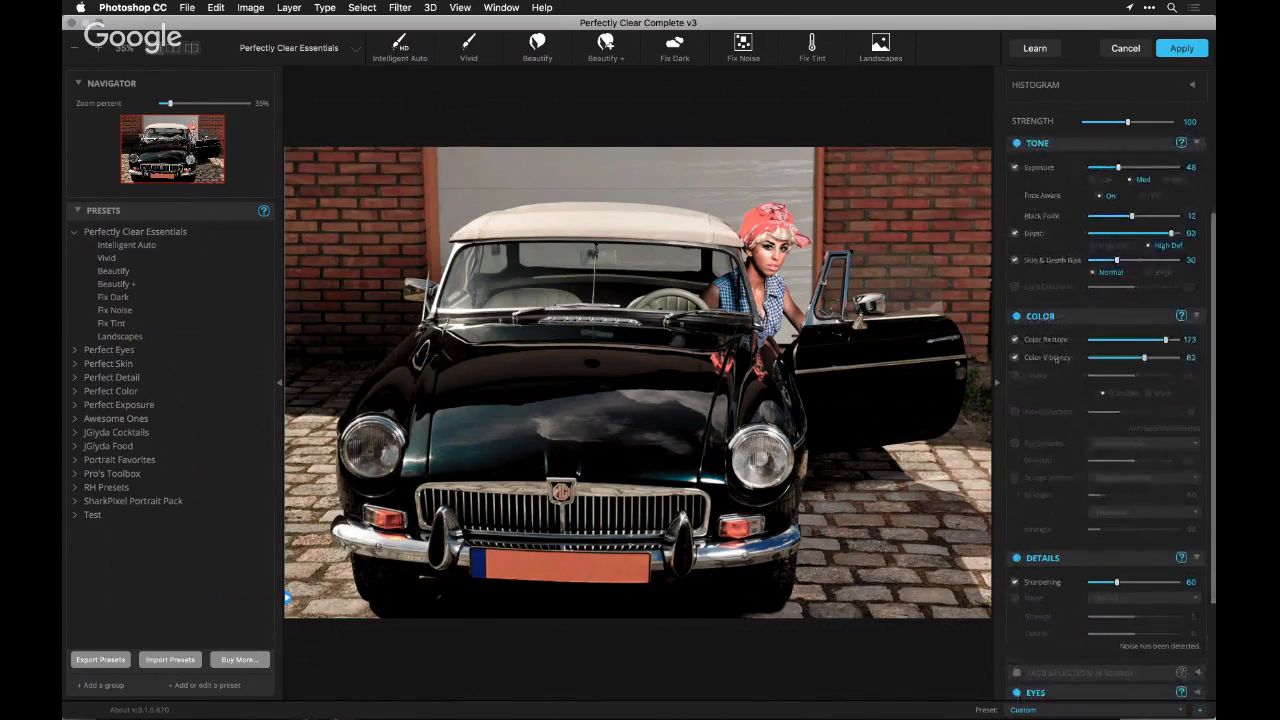
pyautogui.click(1015, 375)
pyautogui.click(1150, 375)
pyautogui.click(1149, 393)
pyautogui.click(1128, 375)
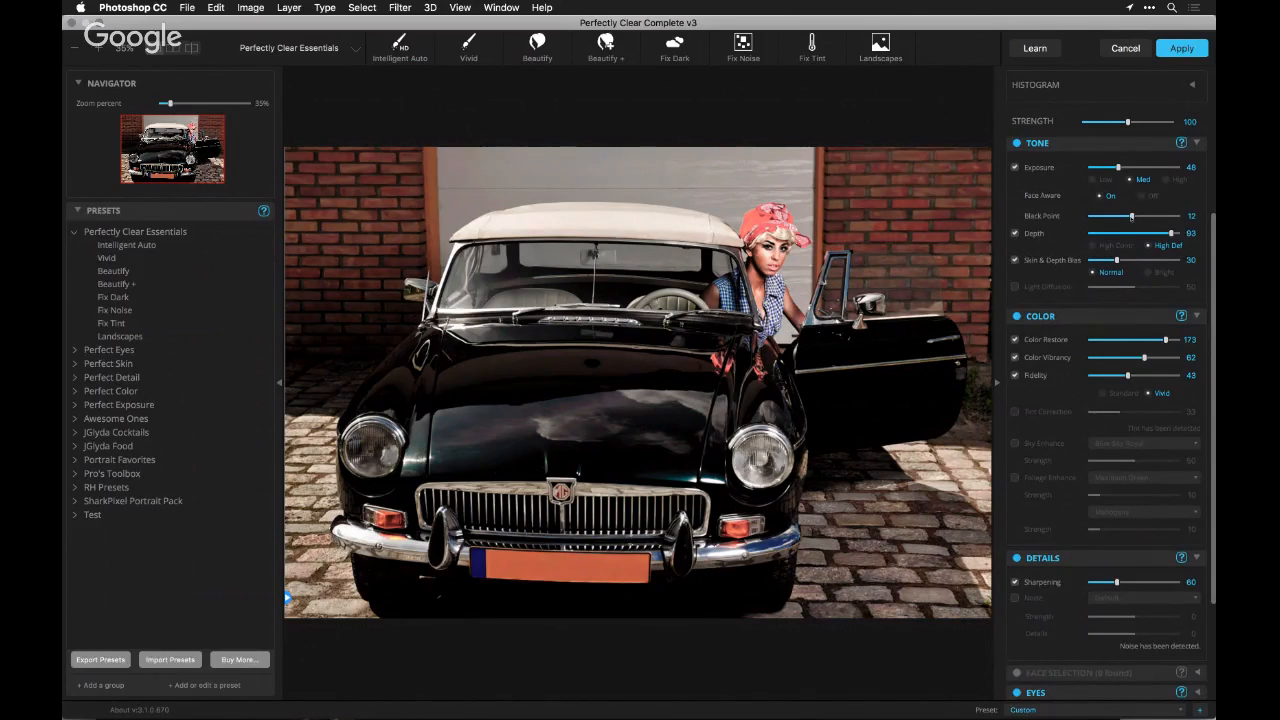
# Lower the Black Point to 7 and compare the exposure with Face Aware off and on
pyautogui.moveTo(1131, 216)
pyautogui.mouseDown()
pyautogui.moveTo(1094, 217)
pyautogui.moveTo(1168, 218)
pyautogui.moveTo(1099, 220)
pyautogui.moveTo(1115, 218)
pyautogui.mouseUp()
pyautogui.click(1141, 197)
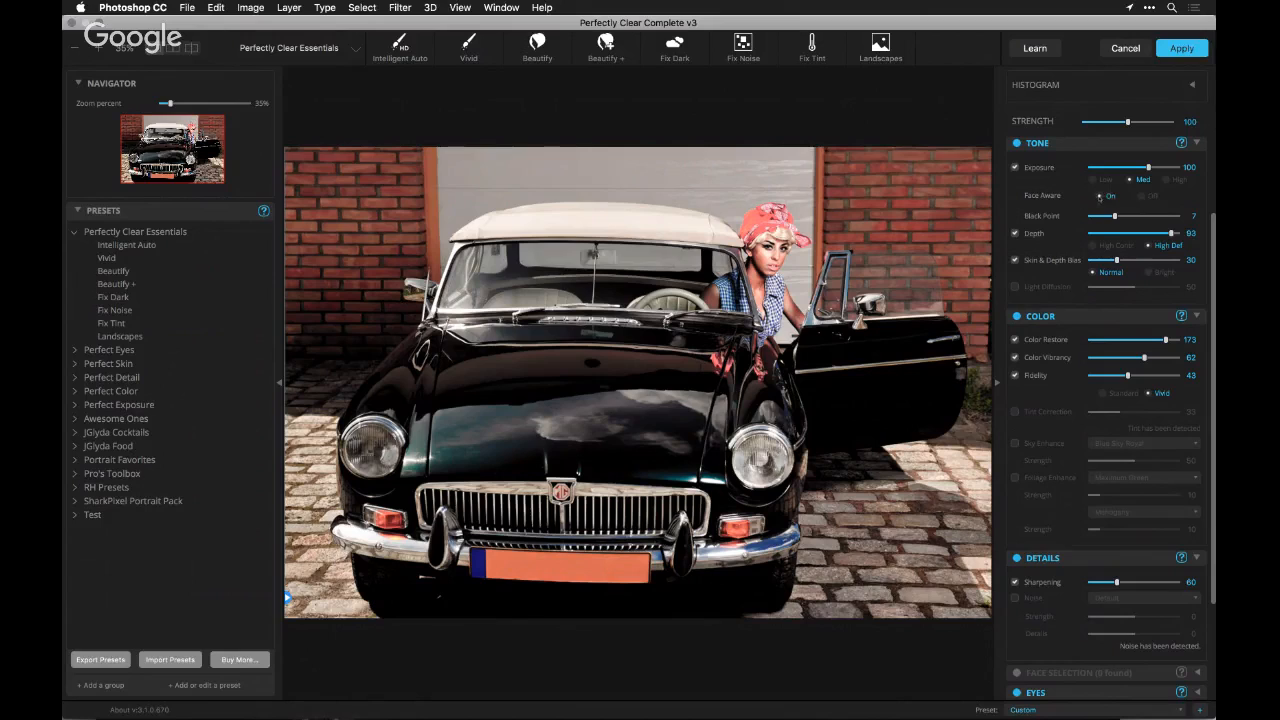
pyautogui.click(1100, 197)
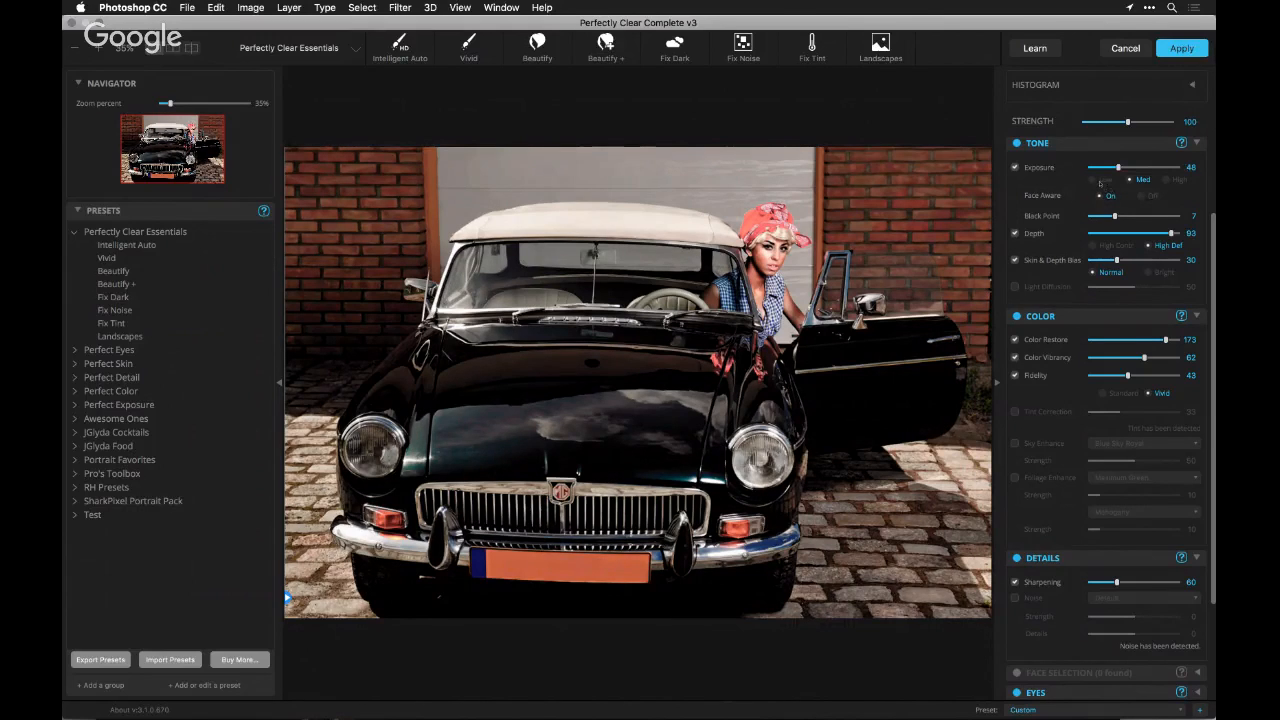
# Set the exposure to High and compare the original with the corrected car by moving the before/after split
pyautogui.click(1168, 180)
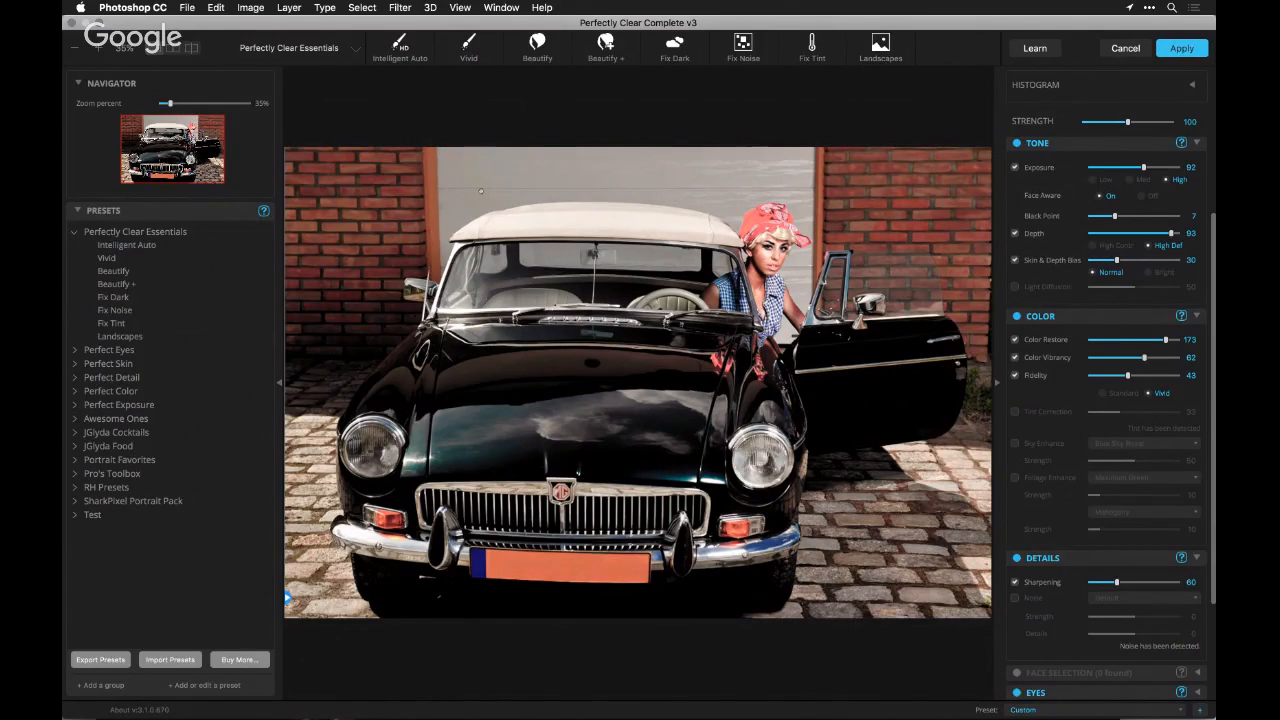
pyautogui.moveTo(287, 598); pyautogui.dragTo(638, 597)
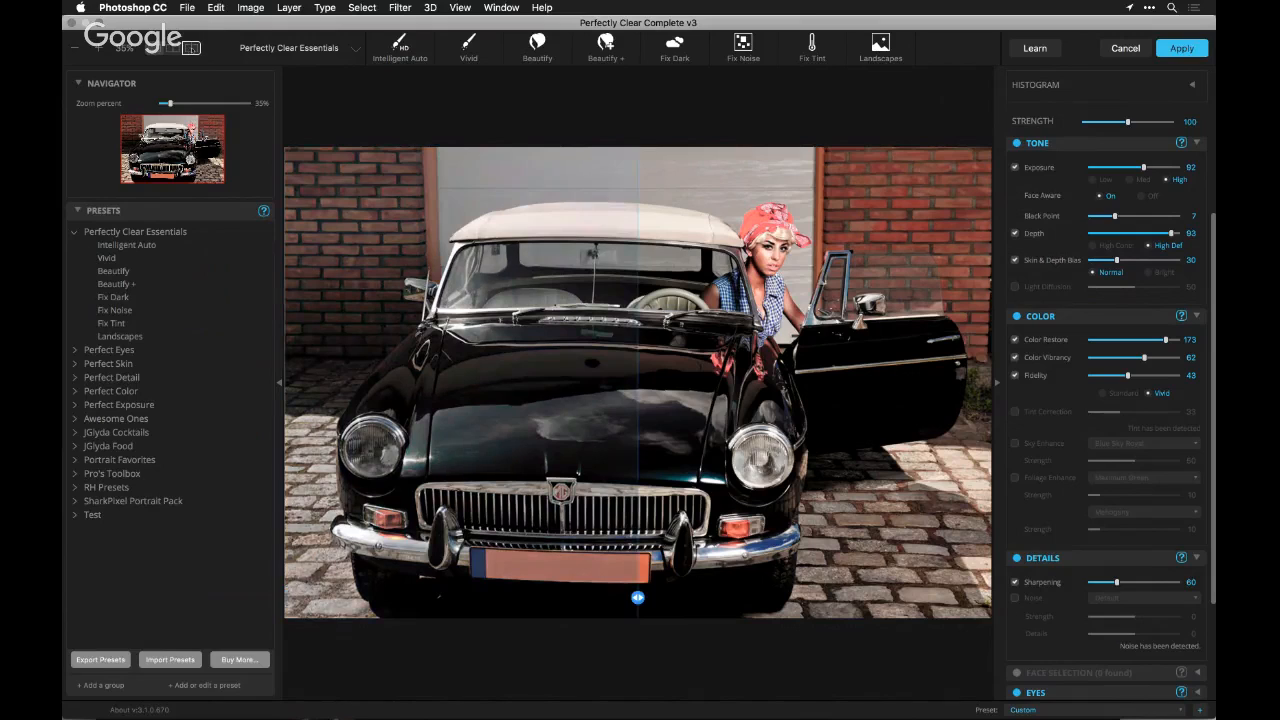
pyautogui.moveTo(638, 597); pyautogui.dragTo(536, 597)
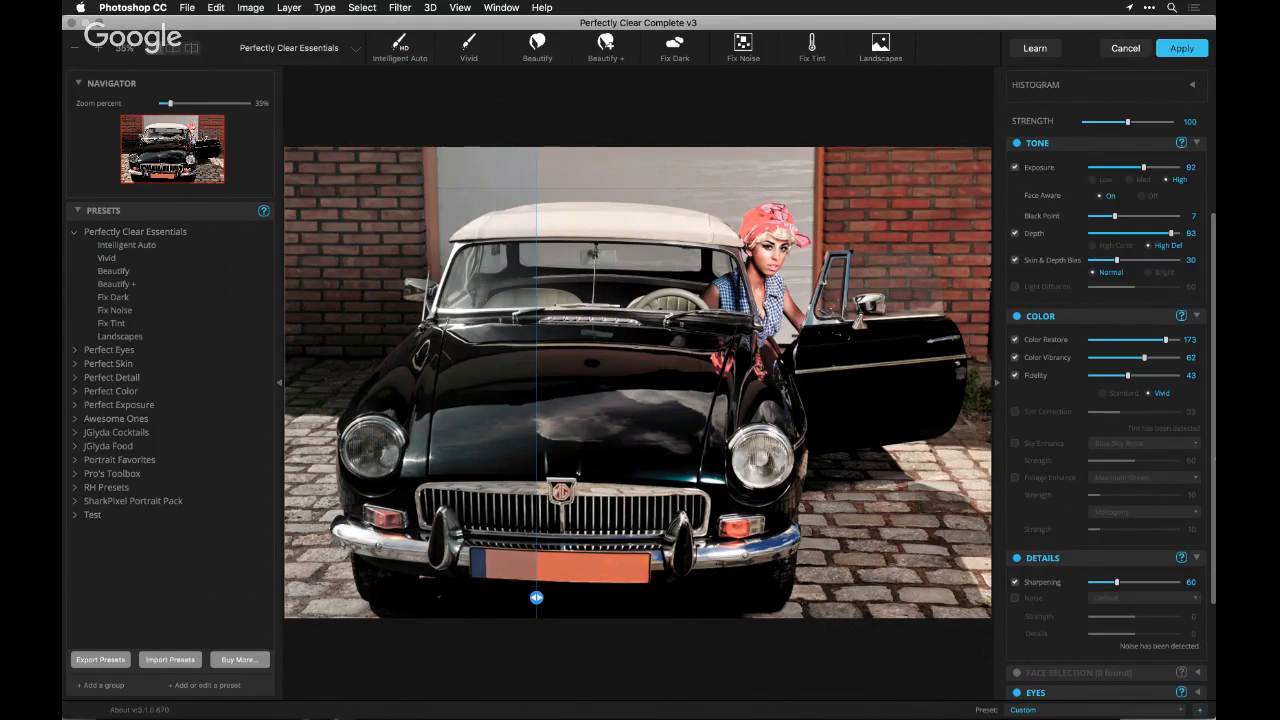
# Enable LOOKs and try Pop Film, followed by Warm Film, from the Color Film Stocks group on the car
pyautogui.scroll(-3, 1140, 628)
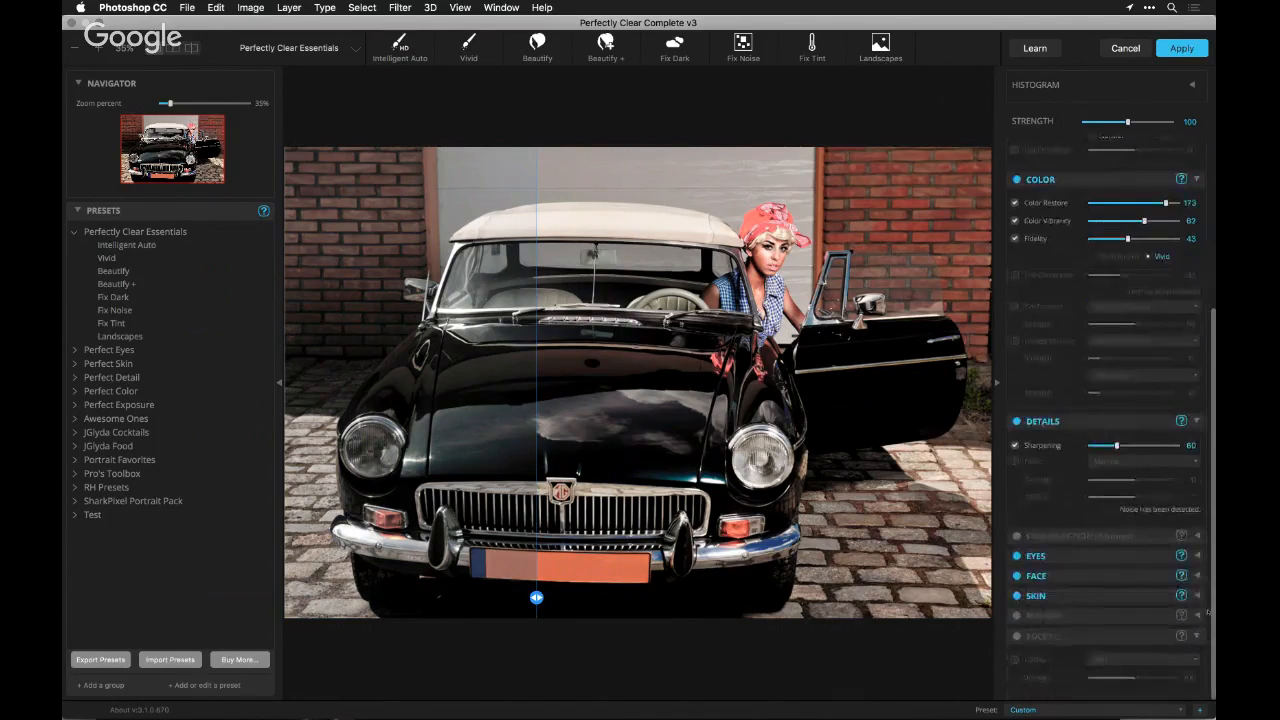
pyautogui.click(1016, 637)
pyautogui.click(1100, 659)
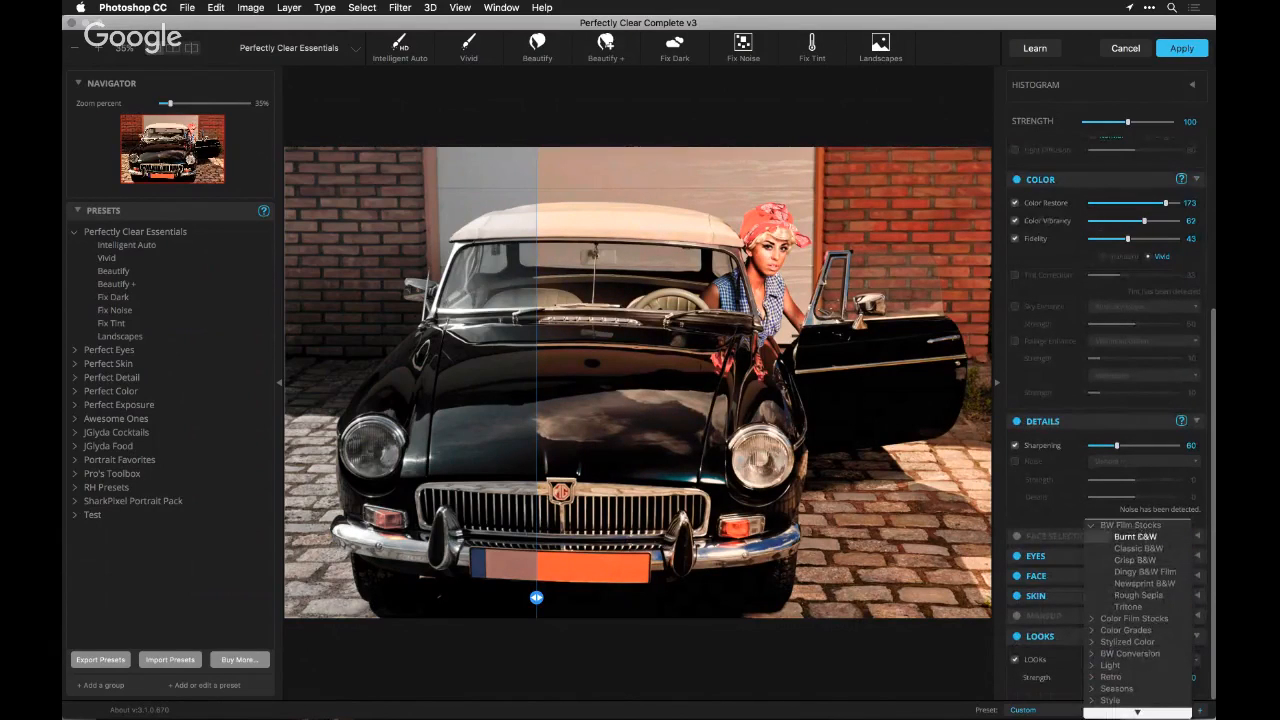
pyautogui.click(1092, 526)
pyautogui.click(1093, 538)
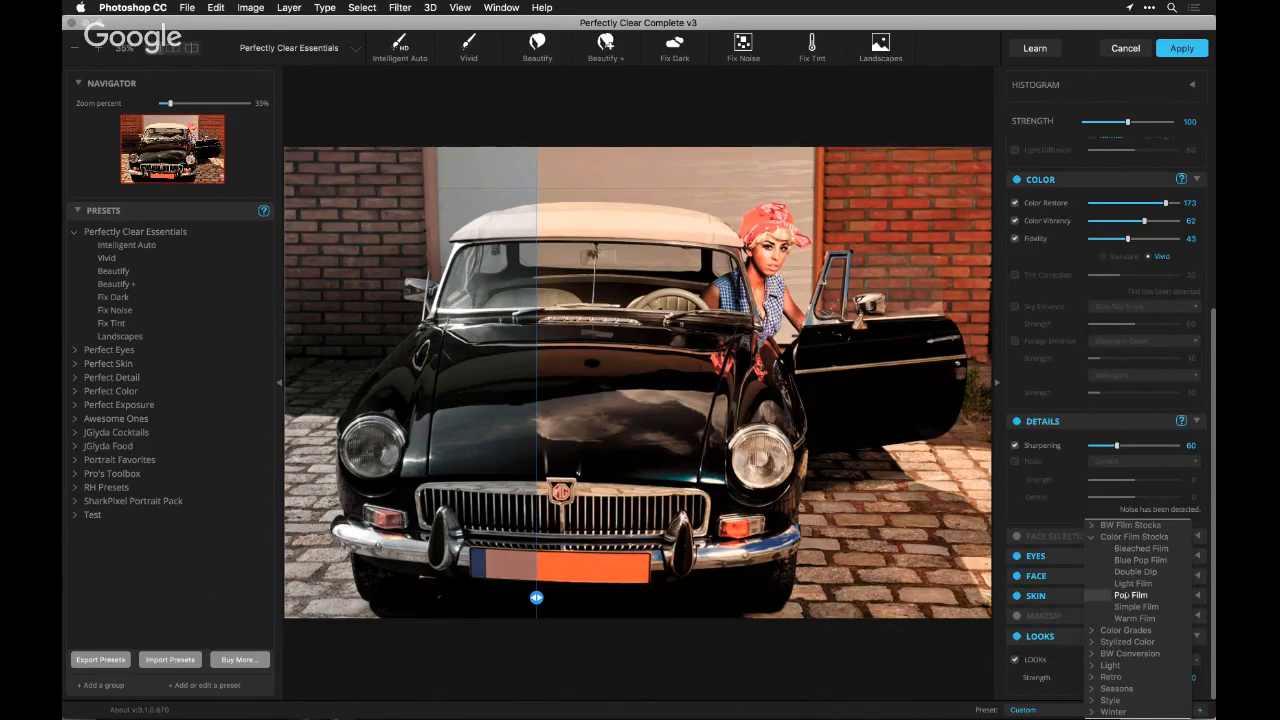
pyautogui.click(1130, 595)
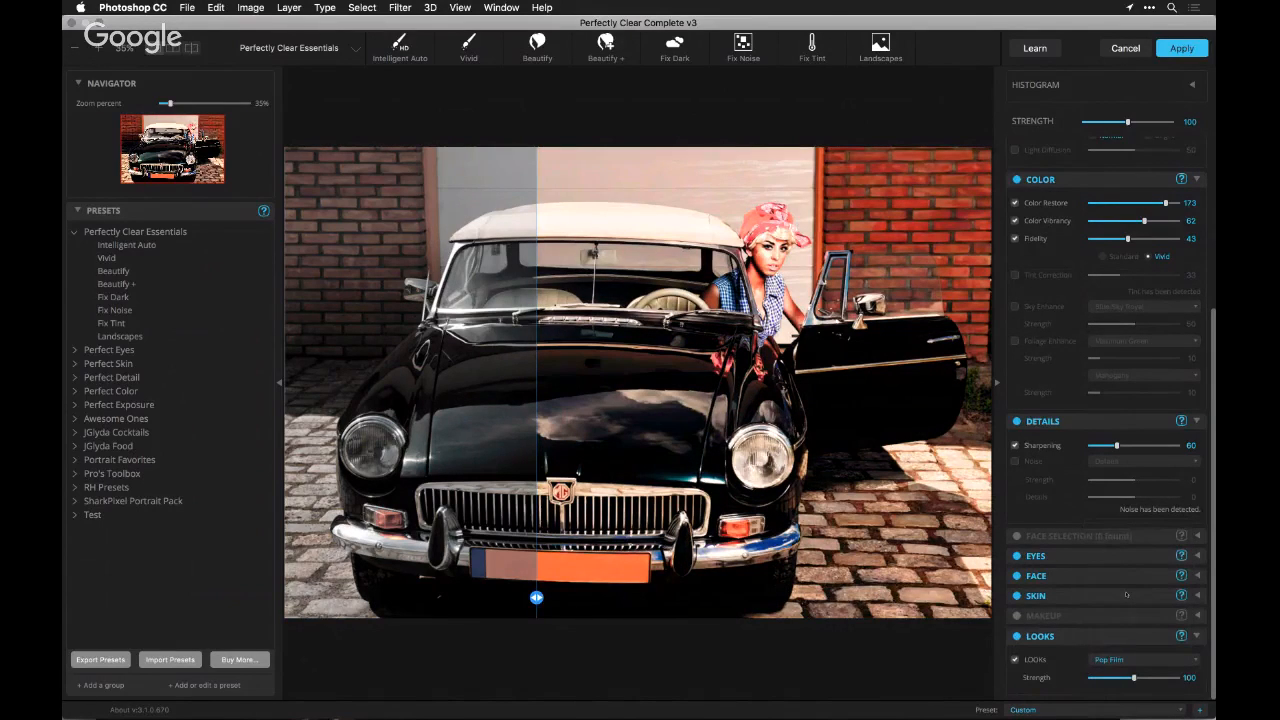
pyautogui.click(1140, 659)
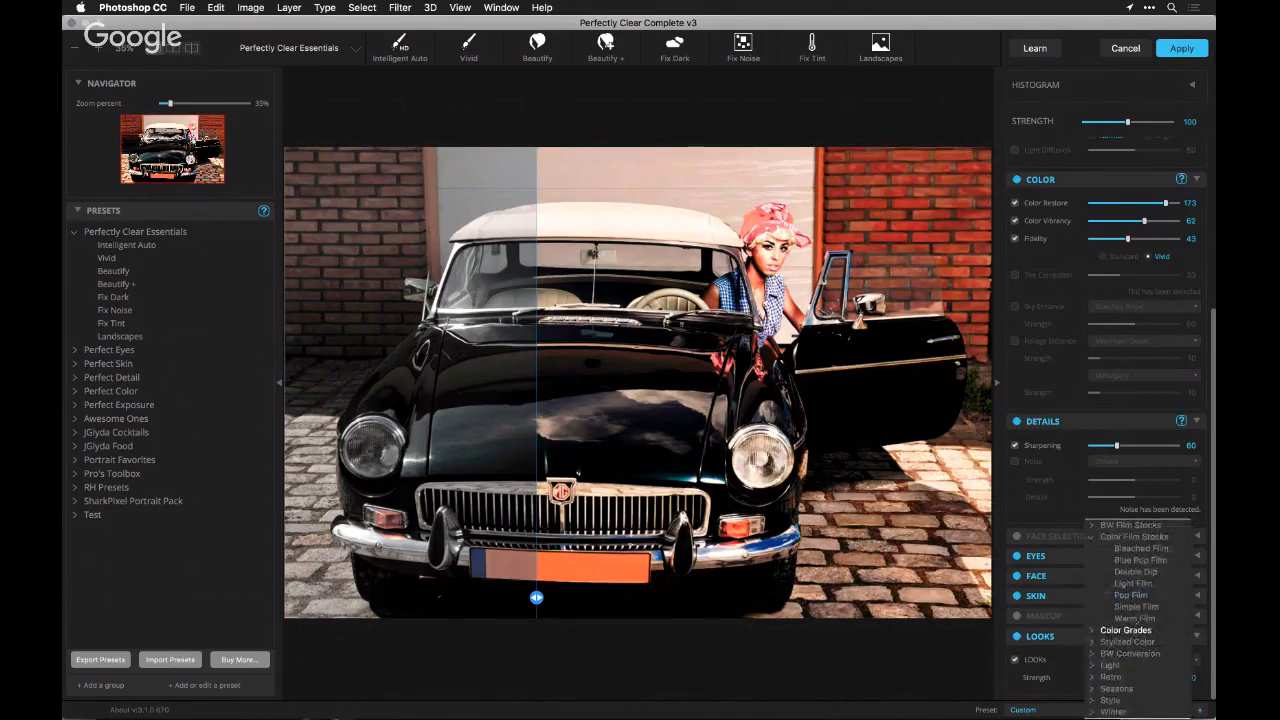
pyautogui.click(1135, 619)
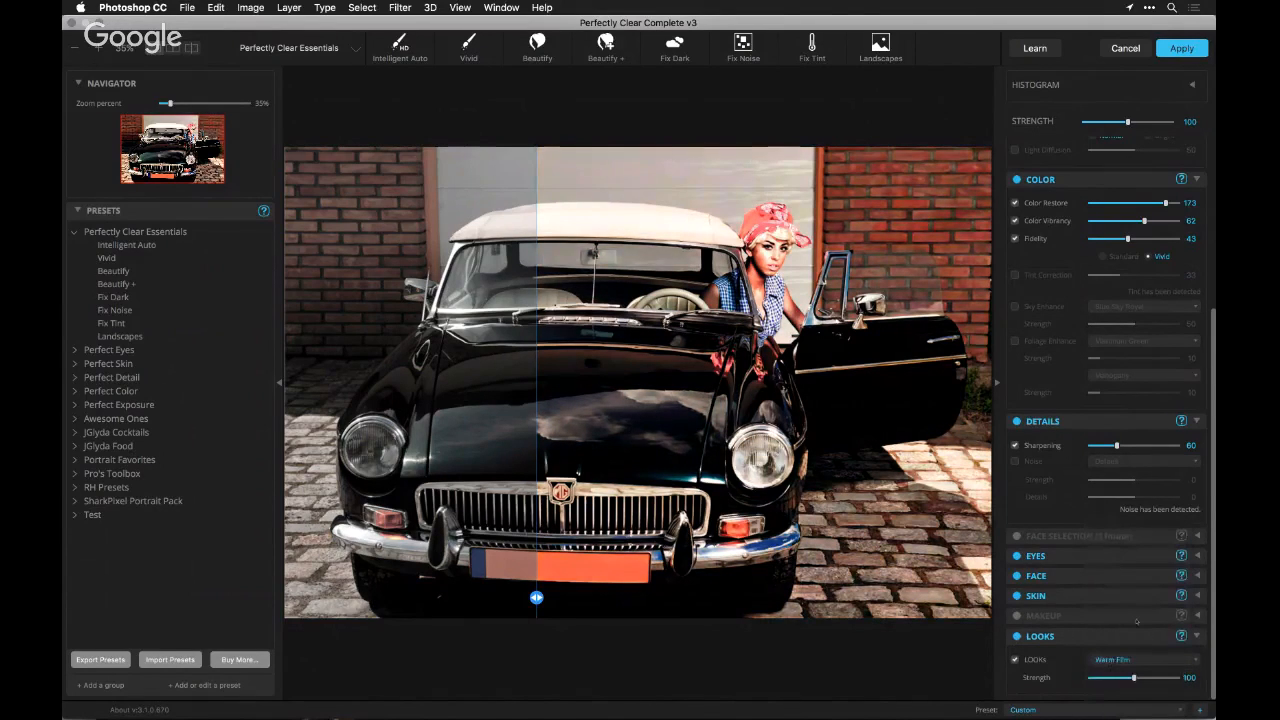
# Set the Warm Film strength to 102 and compare the car with the LOOKs group off and on
pyautogui.moveTo(1133, 678); pyautogui.dragTo(1134, 680)
pyautogui.click(1017, 636)
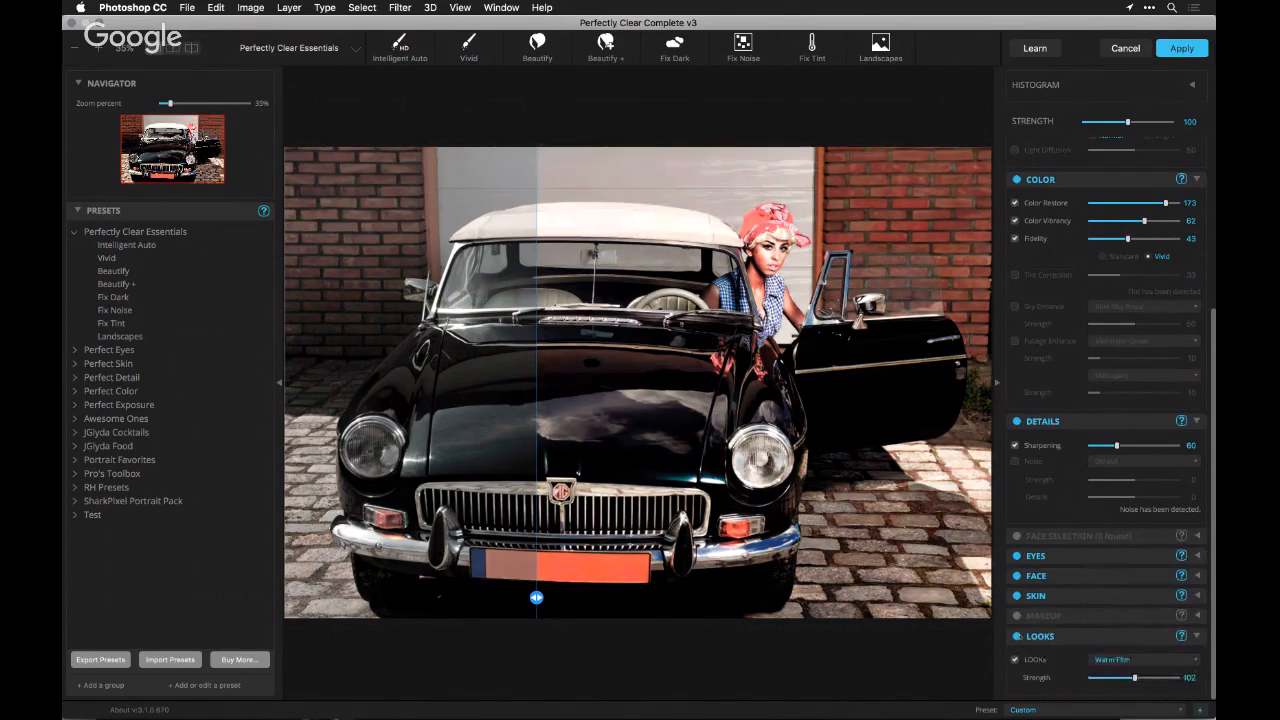
pyautogui.click(1017, 636)
# Switch to Safari to check the live chat questions and return to the car photo in Perfectly Clear
pyautogui.press('super+Tab')
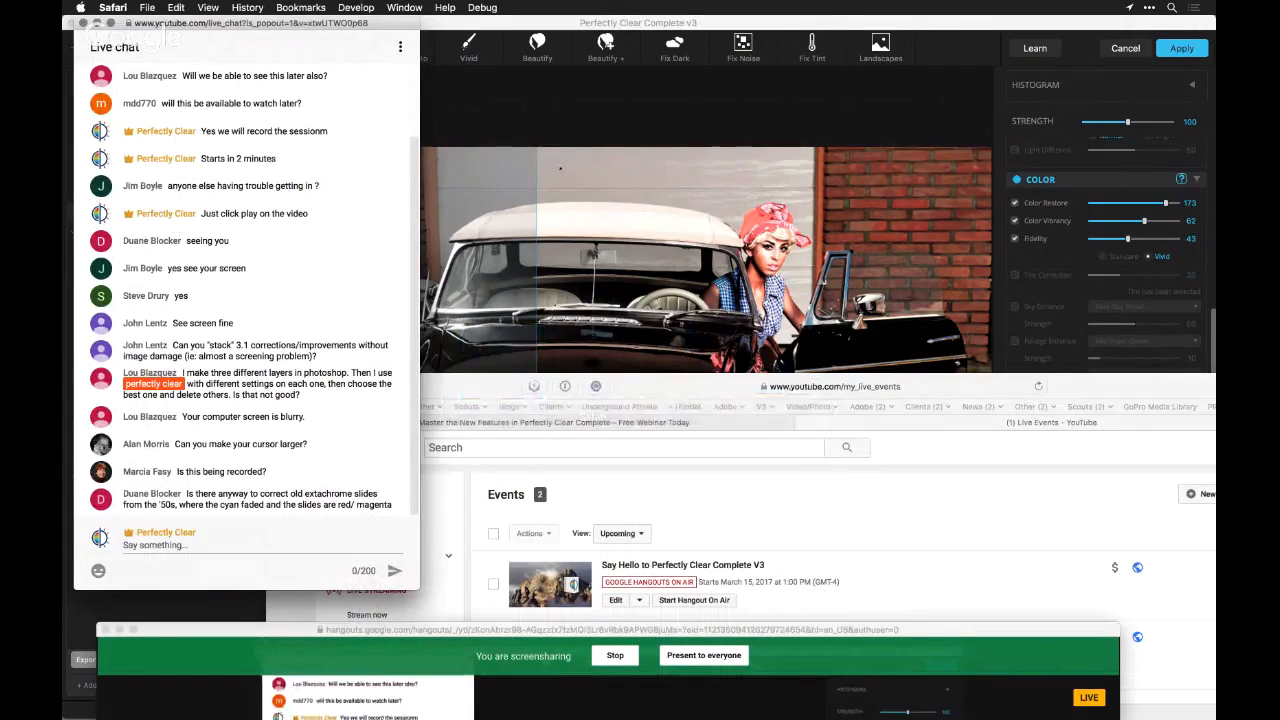
pyautogui.click(561, 169)
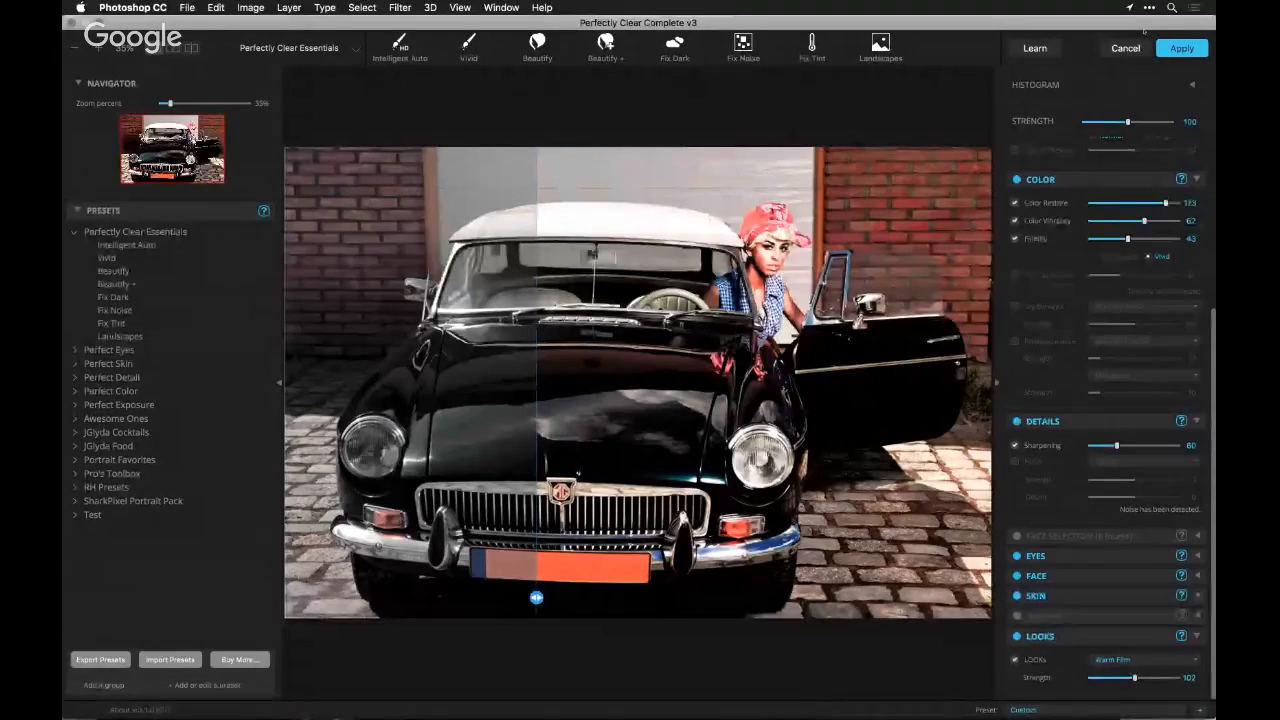
# Open the online help for the Tone corrections and read through the Essential Tonal Adjustments for Images article
pyautogui.scroll(5, 1107, 213)
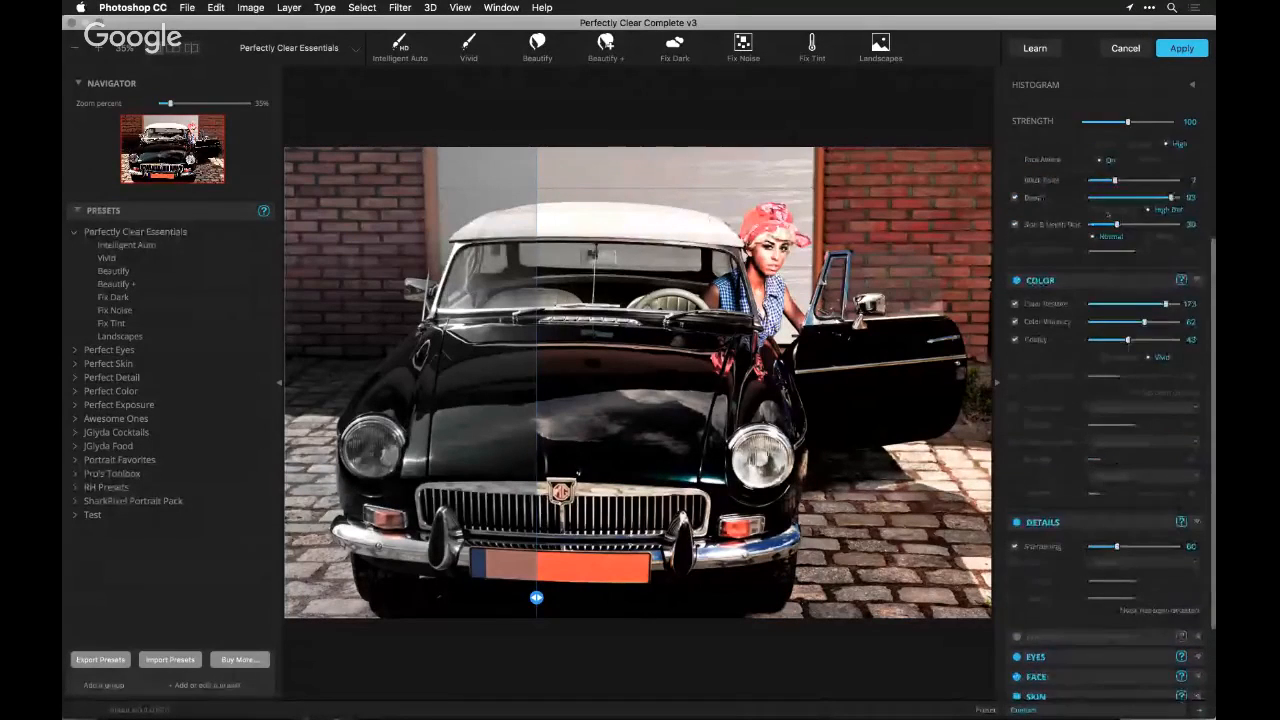
pyautogui.scroll(3, 1107, 213)
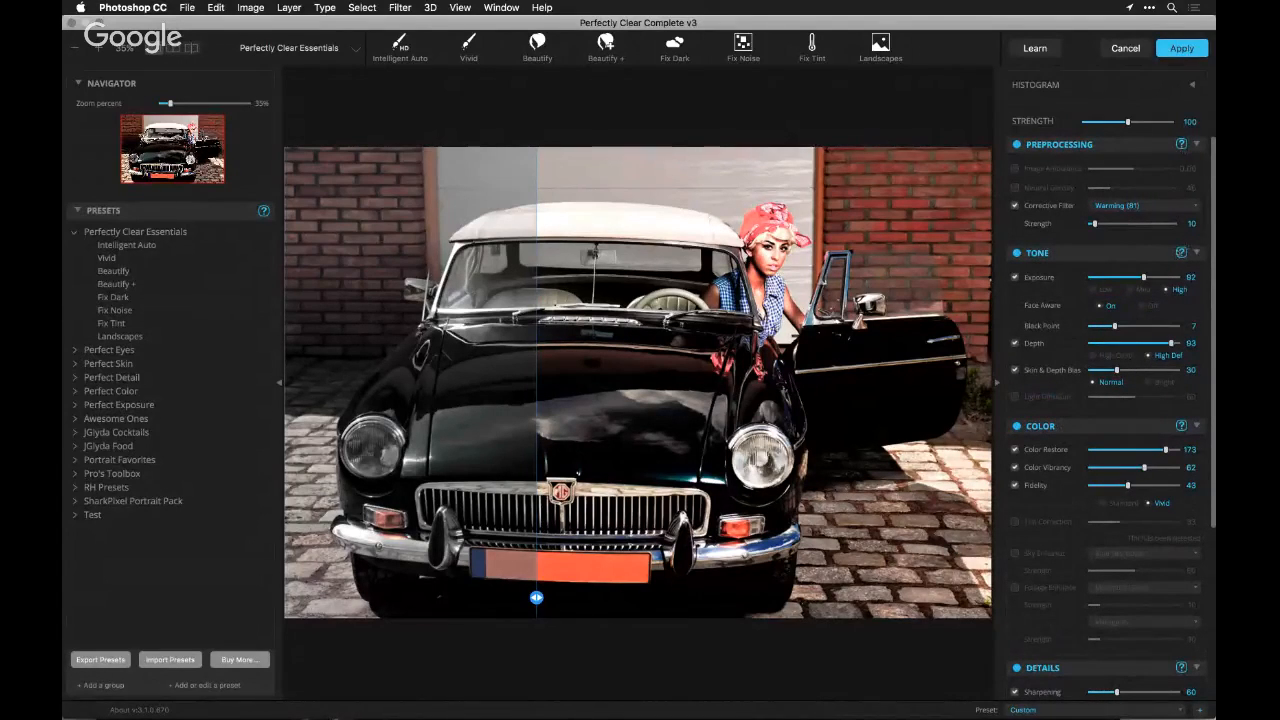
pyautogui.click(1181, 253)
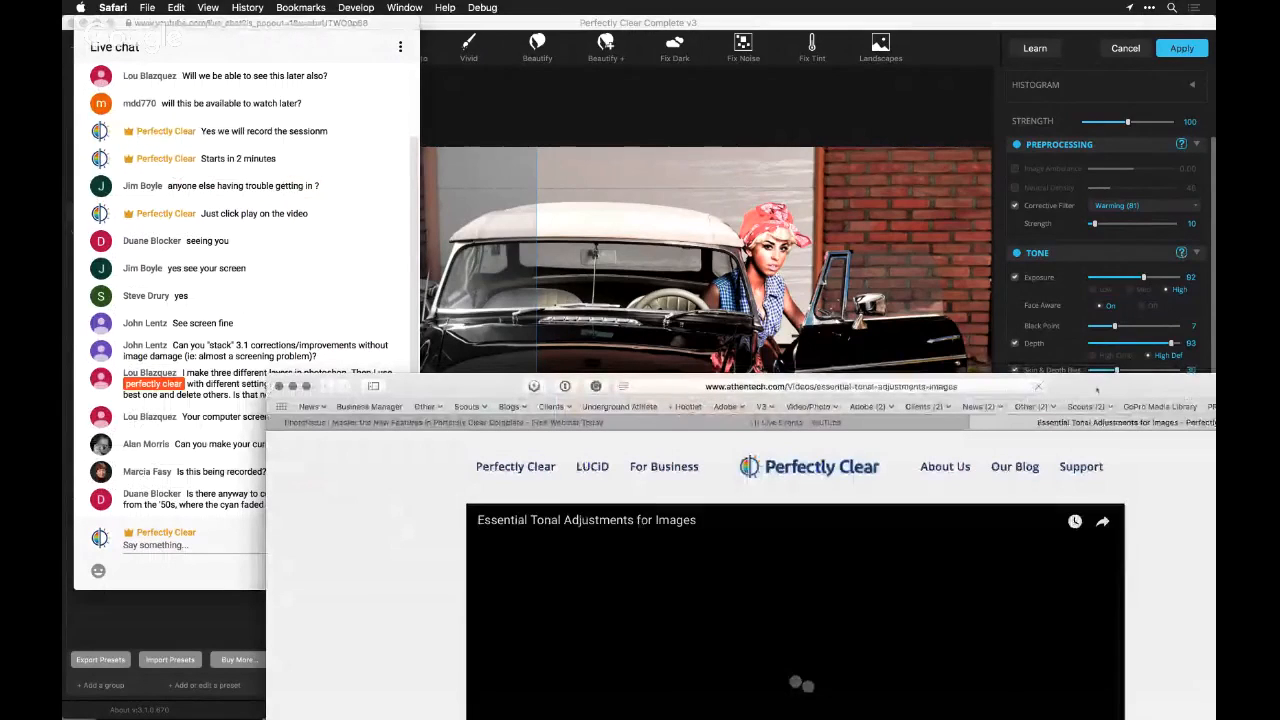
pyautogui.moveTo(1110, 386); pyautogui.dragTo(1026, 49)
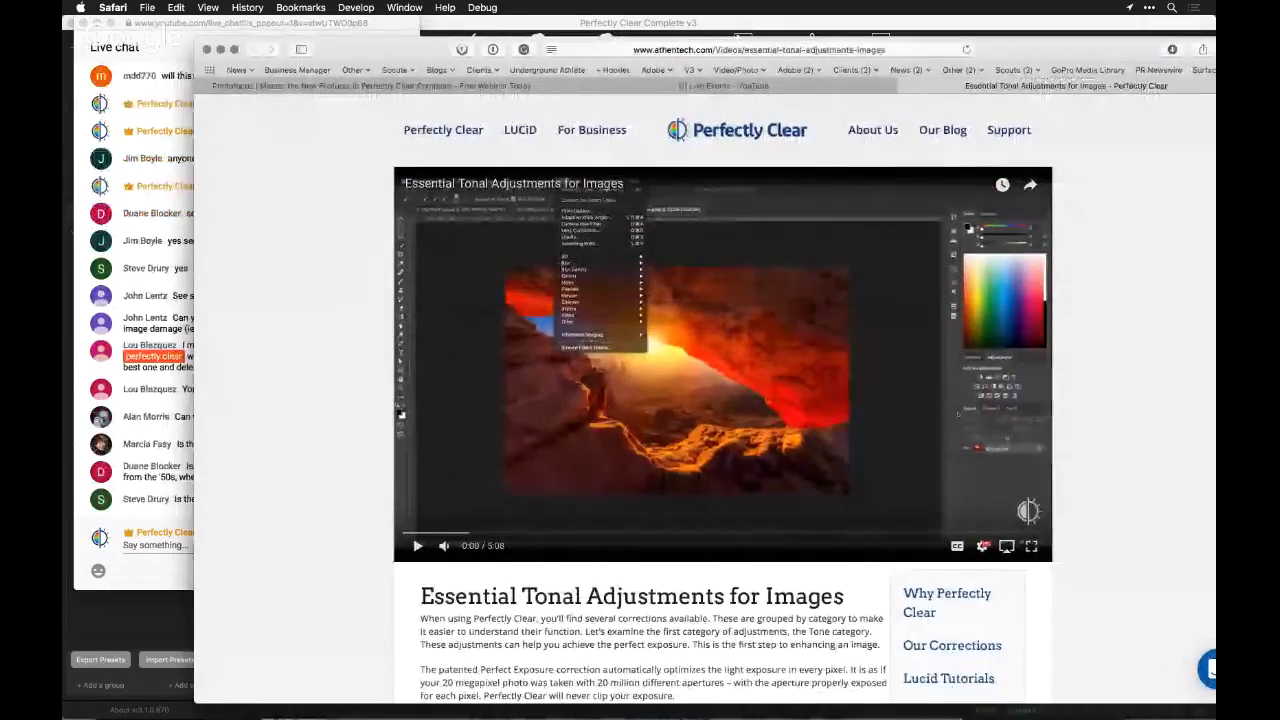
pyautogui.scroll(-10, 957, 420)
pyautogui.scroll(-8, 957, 420)
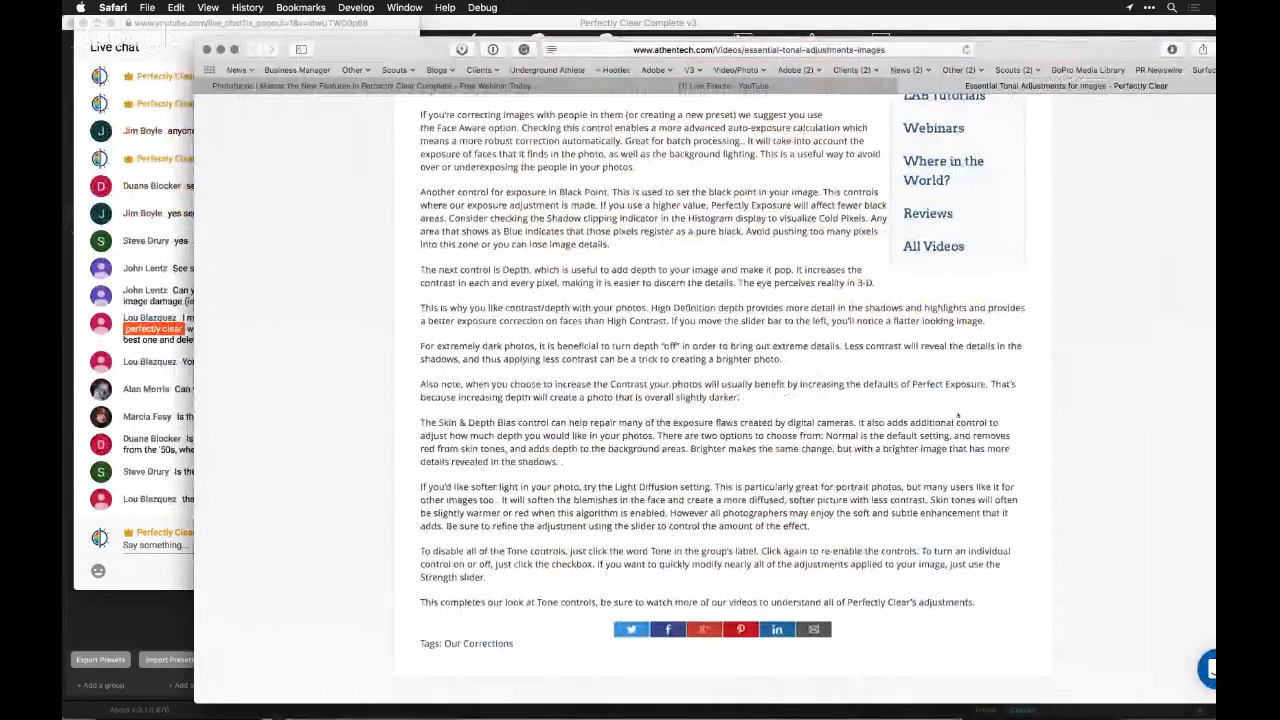
pyautogui.scroll(4, 957, 415)
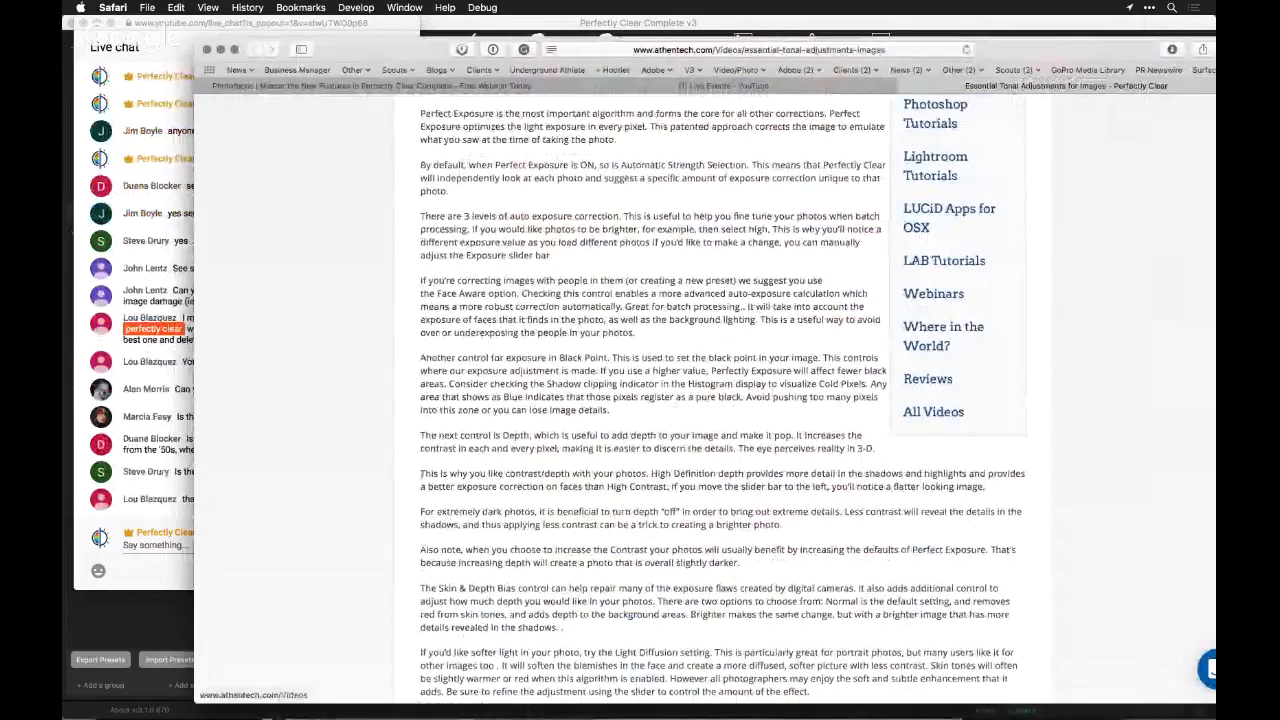
# Check the live chat again, move the help article's browser window out of the way and return to Perfectly Clear
pyautogui.click(162, 507)
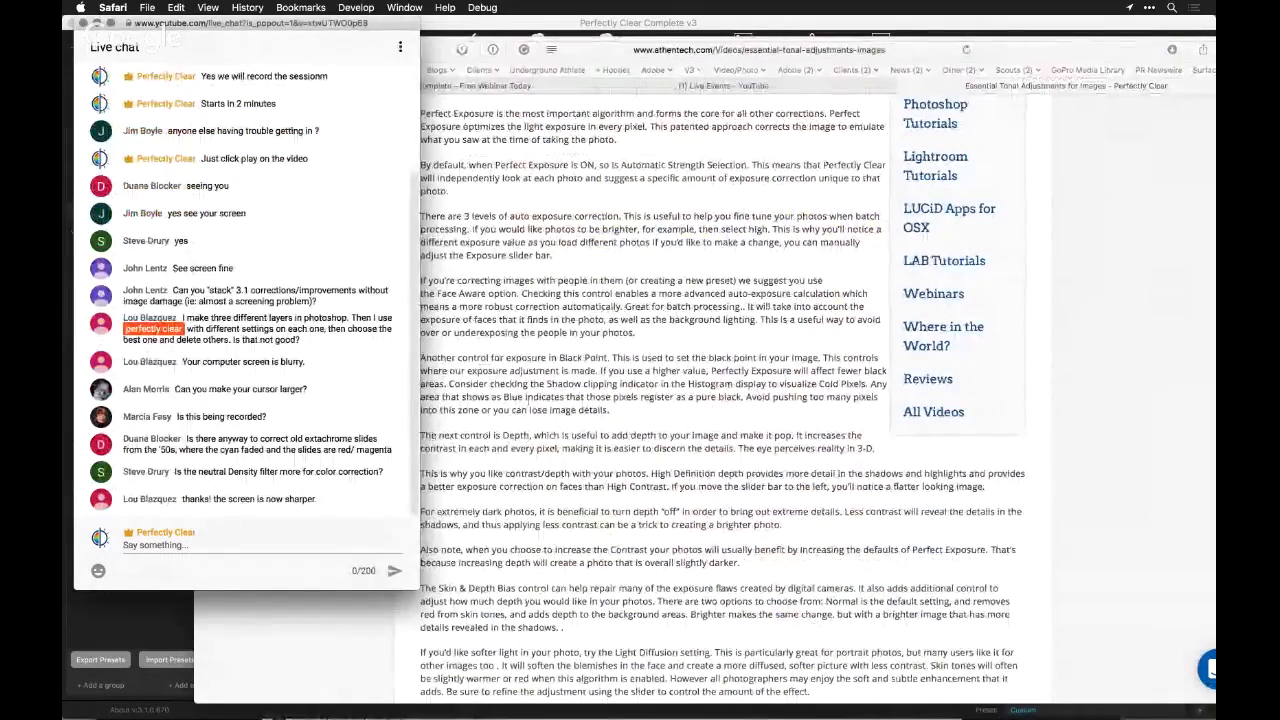
pyautogui.click(529, 408)
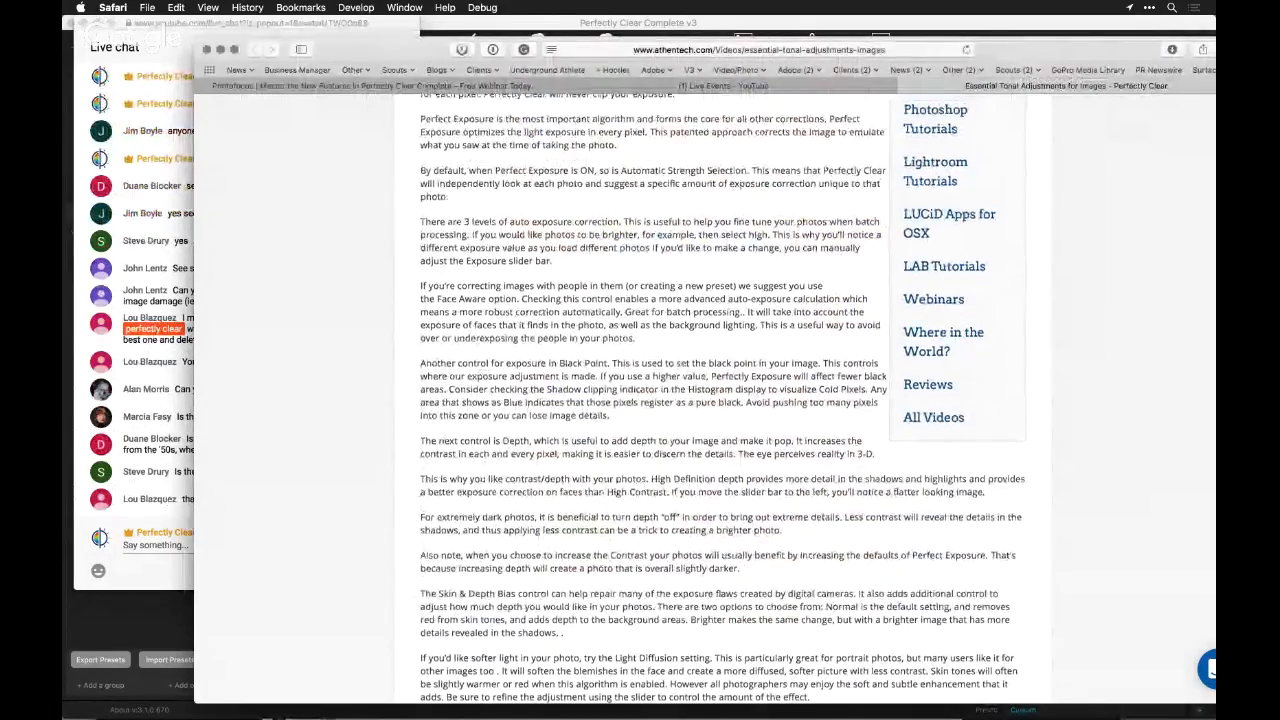
pyautogui.scroll(5, 400, 120)
pyautogui.moveTo(382, 49); pyautogui.dragTo(392, 676)
pyautogui.click(598, 258)
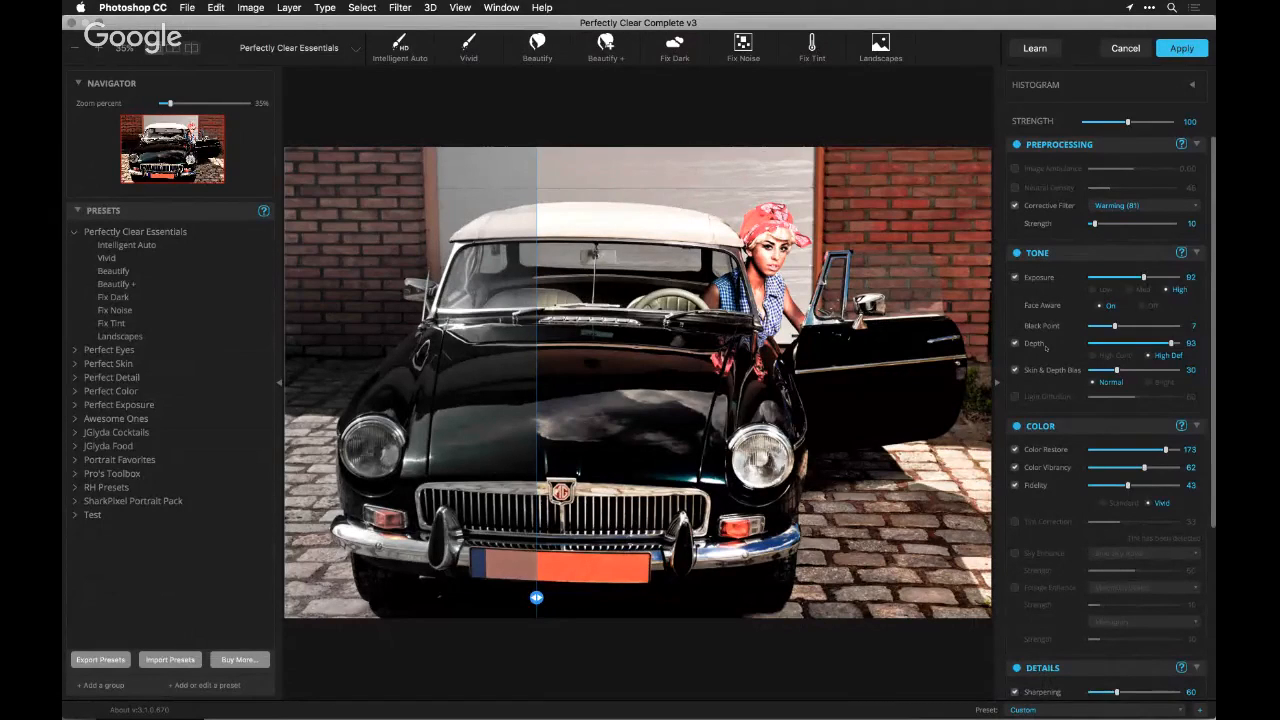
# Cancel the corrections on the car and close its photo in Photoshop
pyautogui.click(1126, 48)
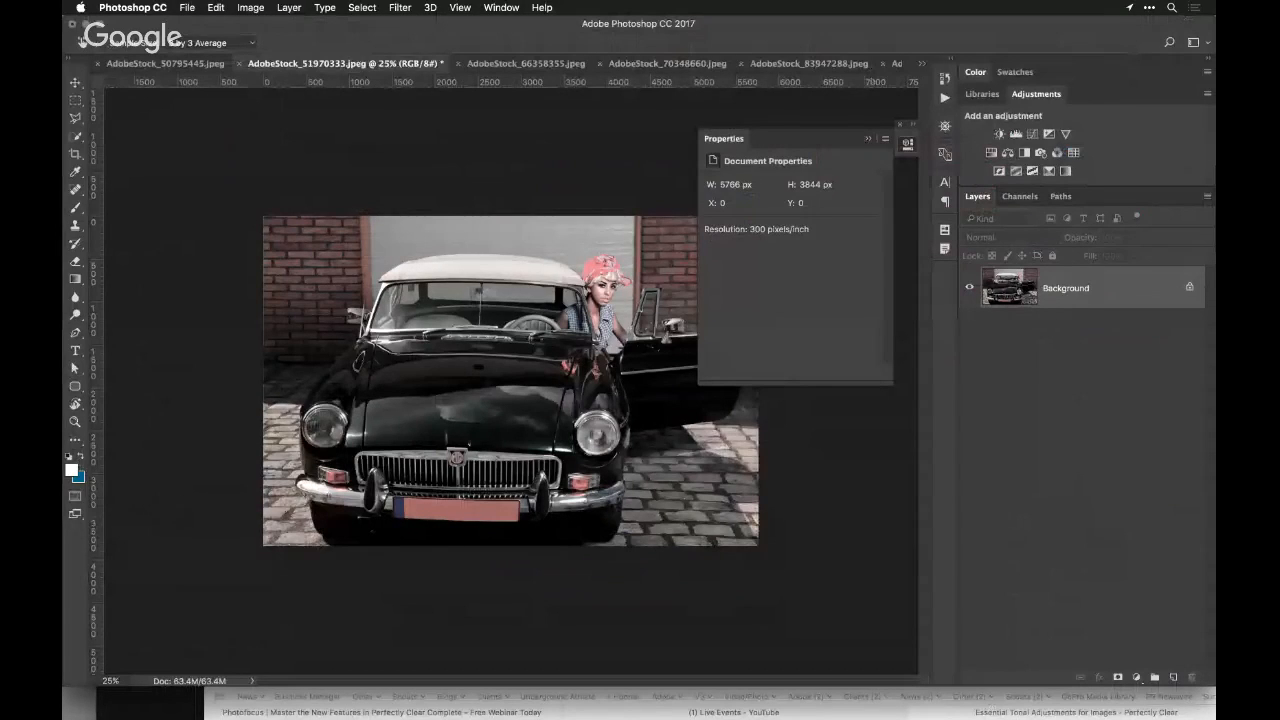
pyautogui.press('super+w')
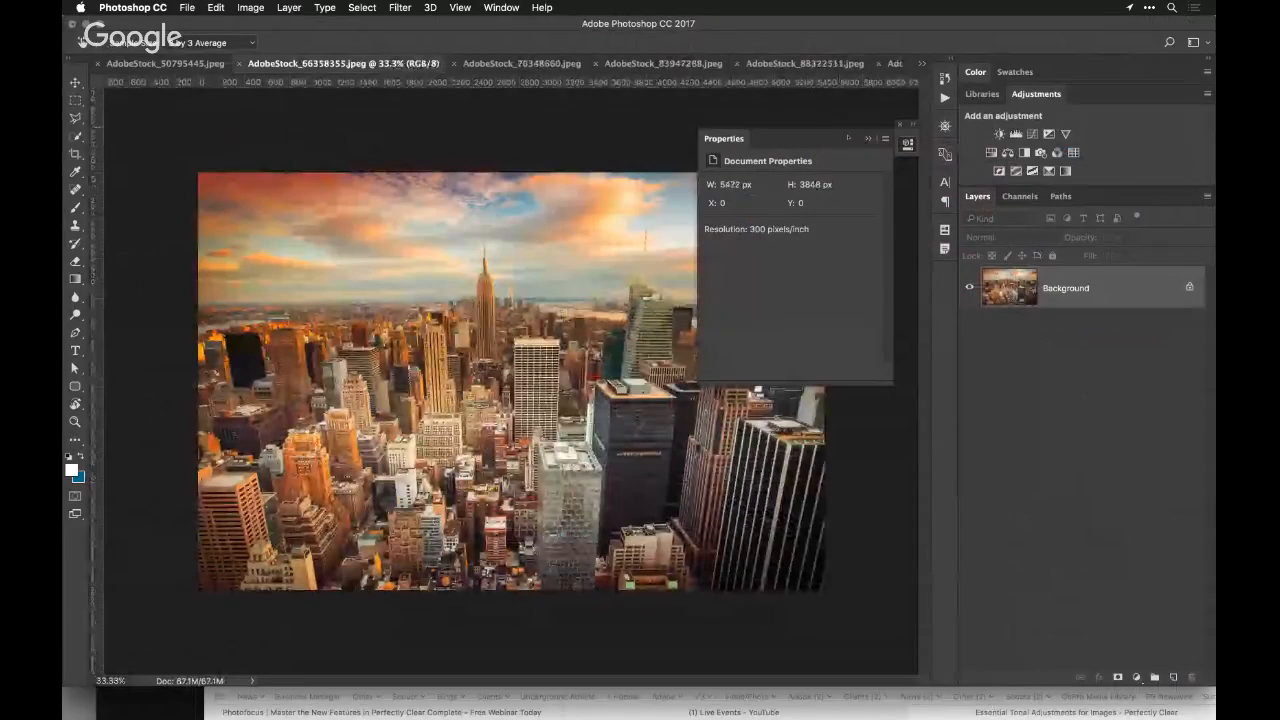
# Collapse the document properties and open the city skyline photo in the Perfectly Clear Complete filter
pyautogui.click(866, 138)
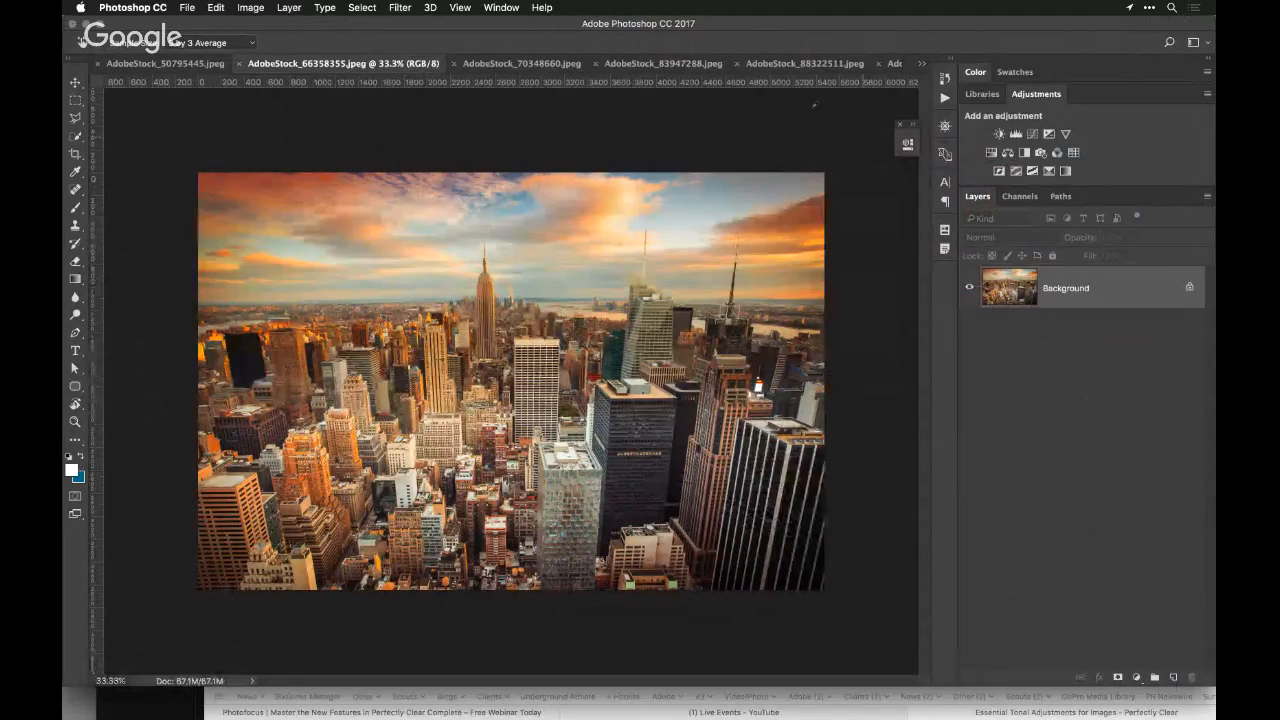
pyautogui.click(399, 7)
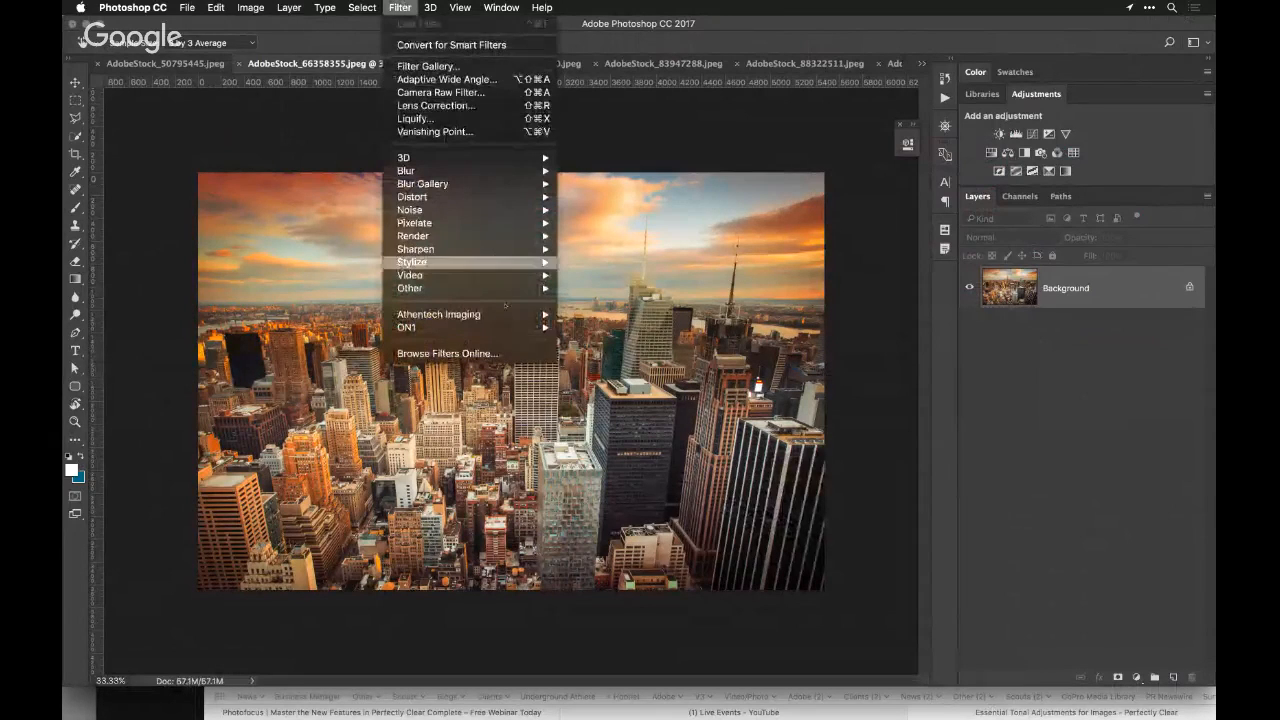
pyautogui.moveTo(505, 314)
pyautogui.click(620, 327)
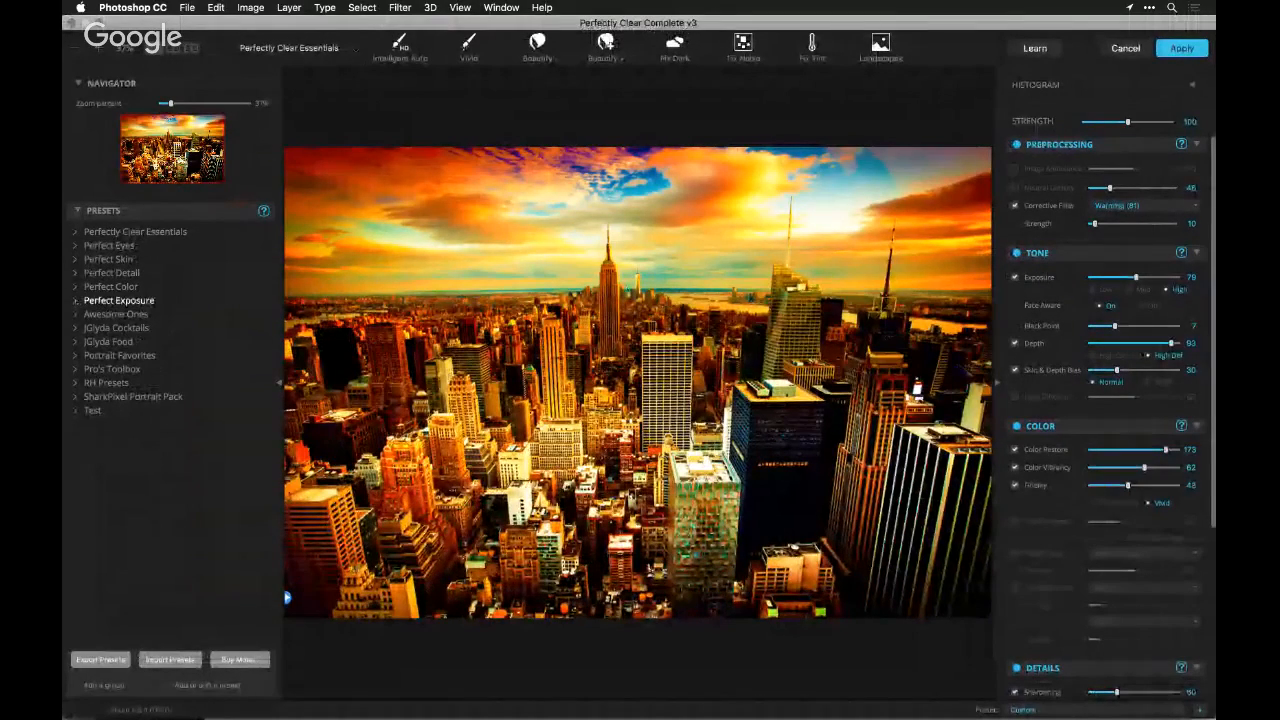
# Apply the Dehaze preset from the Perfect Exposure group to the skyline
pyautogui.click(115, 300)
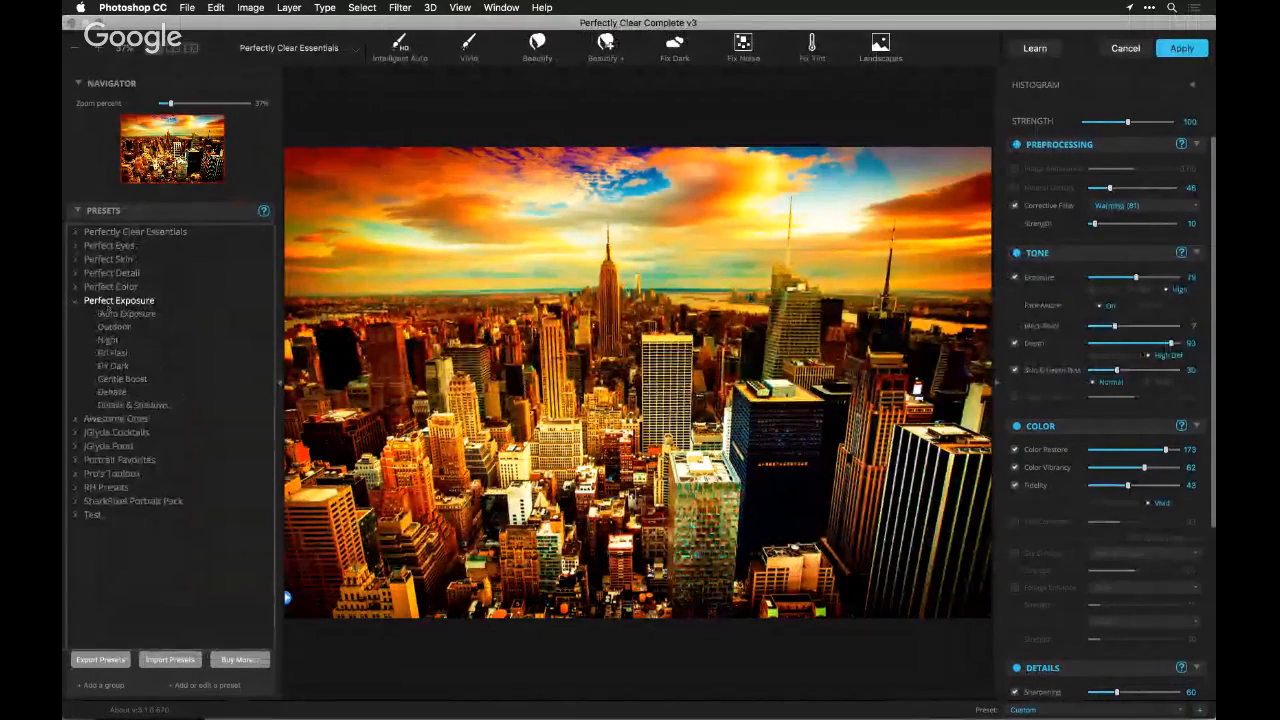
pyautogui.click(110, 391)
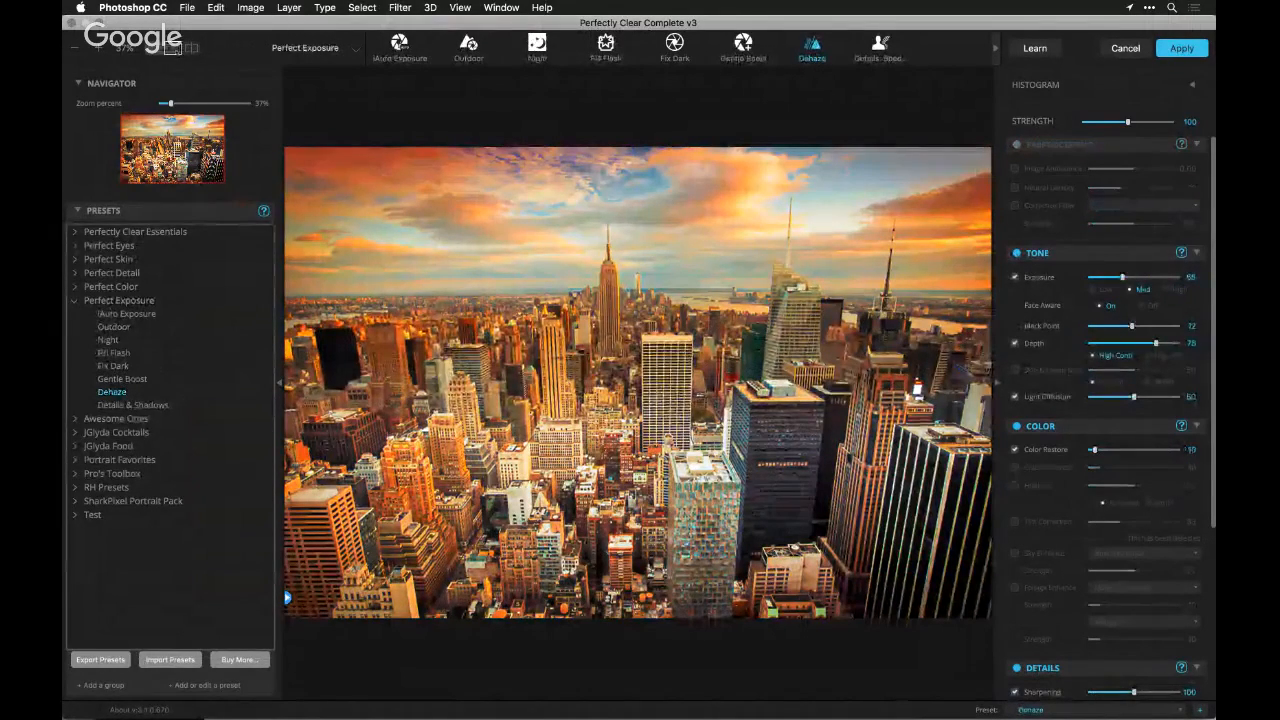
# Compare the original and dehazed skyline side by side, enlarged around the tall spired tower and the sky behind it
pyautogui.click(172, 47)
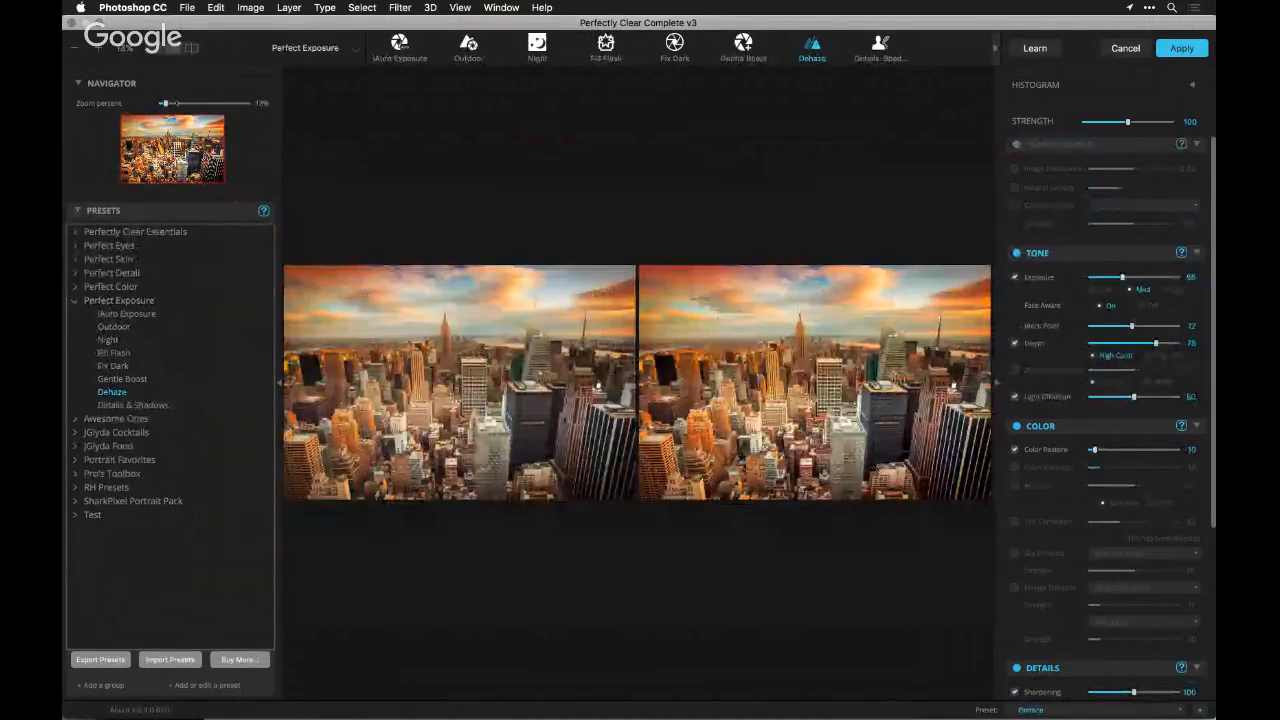
pyautogui.moveTo(176, 104); pyautogui.dragTo(186, 103)
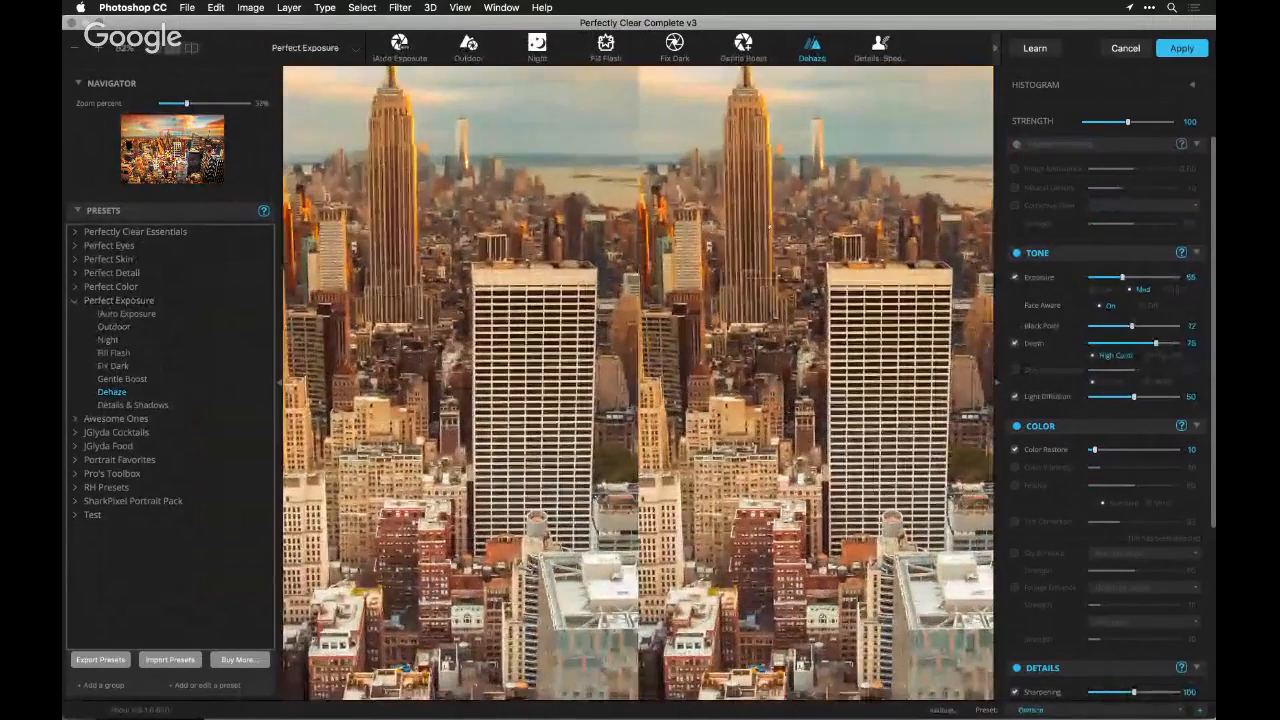
pyautogui.moveTo(786, 228); pyautogui.dragTo(795, 374)
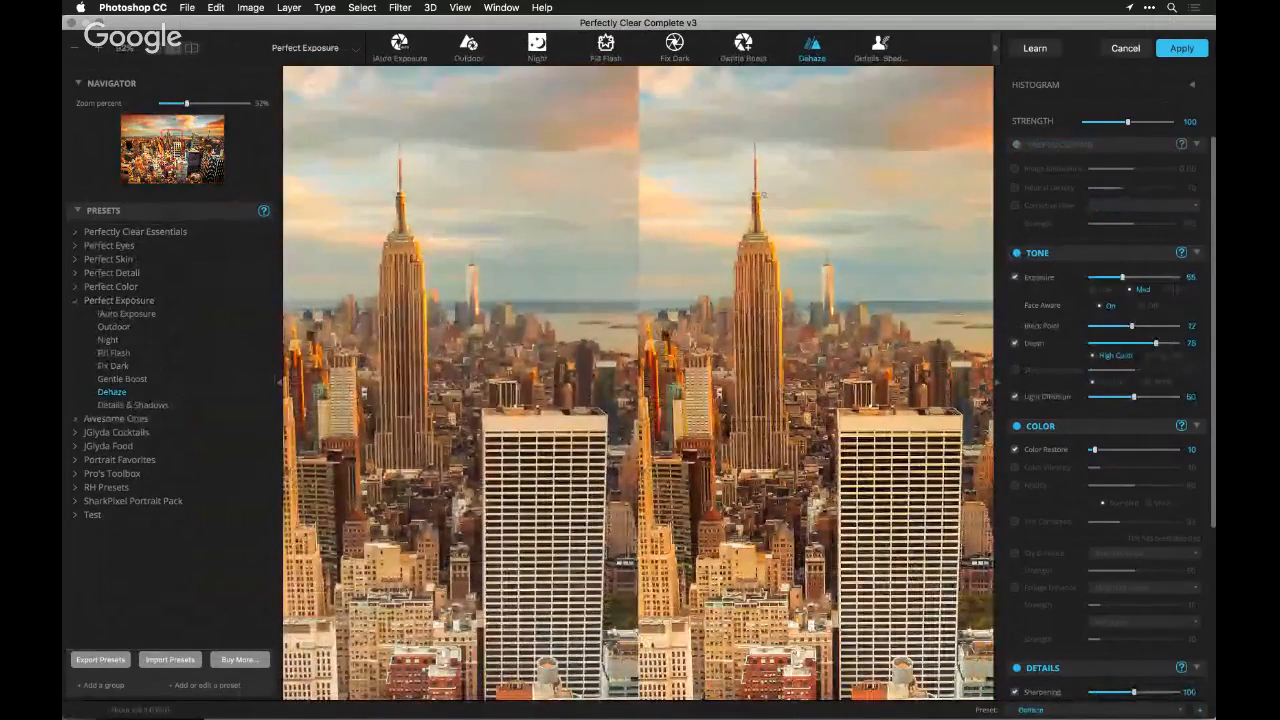
# Return to the single-image view and inspect the dehazed skyline from the enlarged buildings out to the whole photo
pyautogui.click(158, 47)
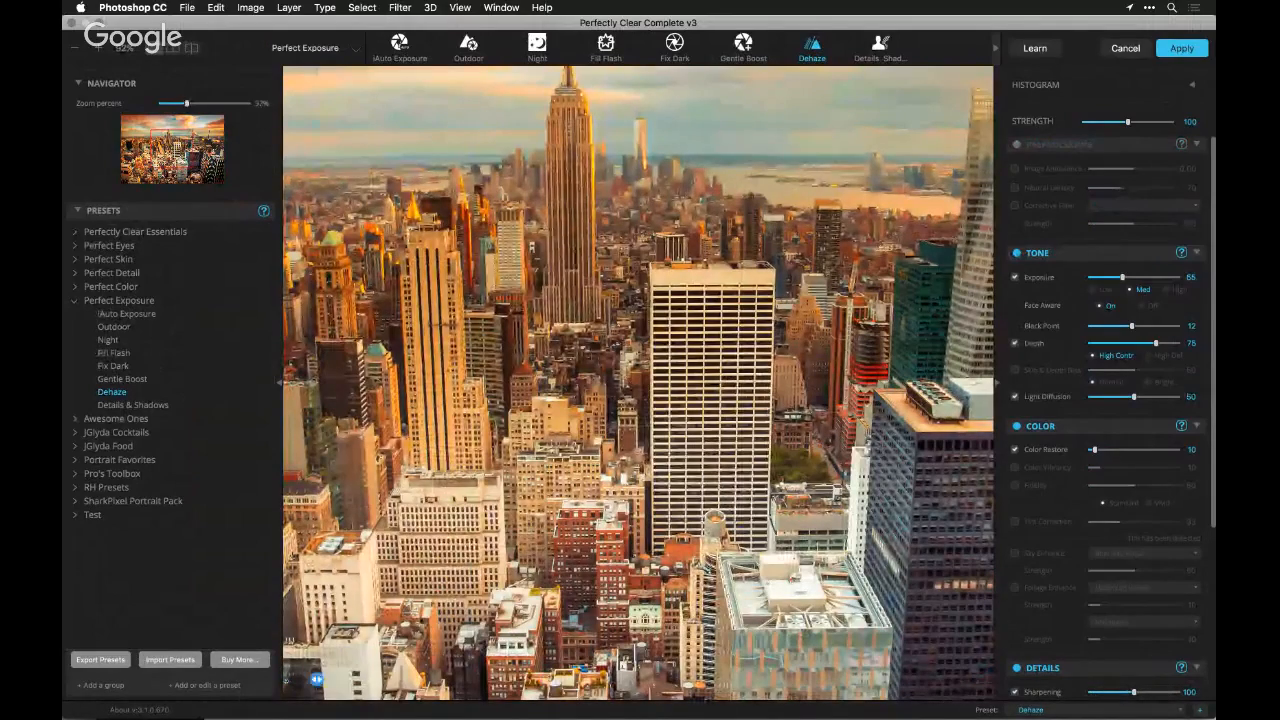
pyautogui.moveTo(585, 669); pyautogui.dragTo(635, 717)
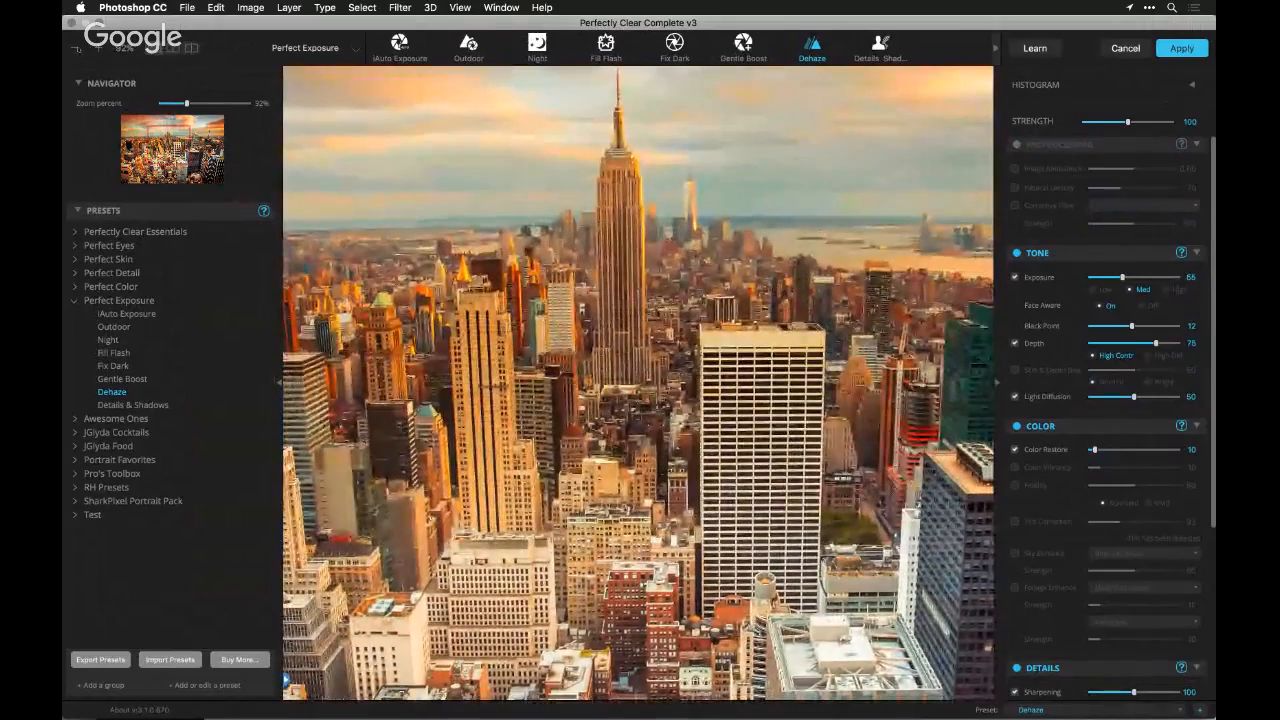
pyautogui.scroll(-1, 638, 383)
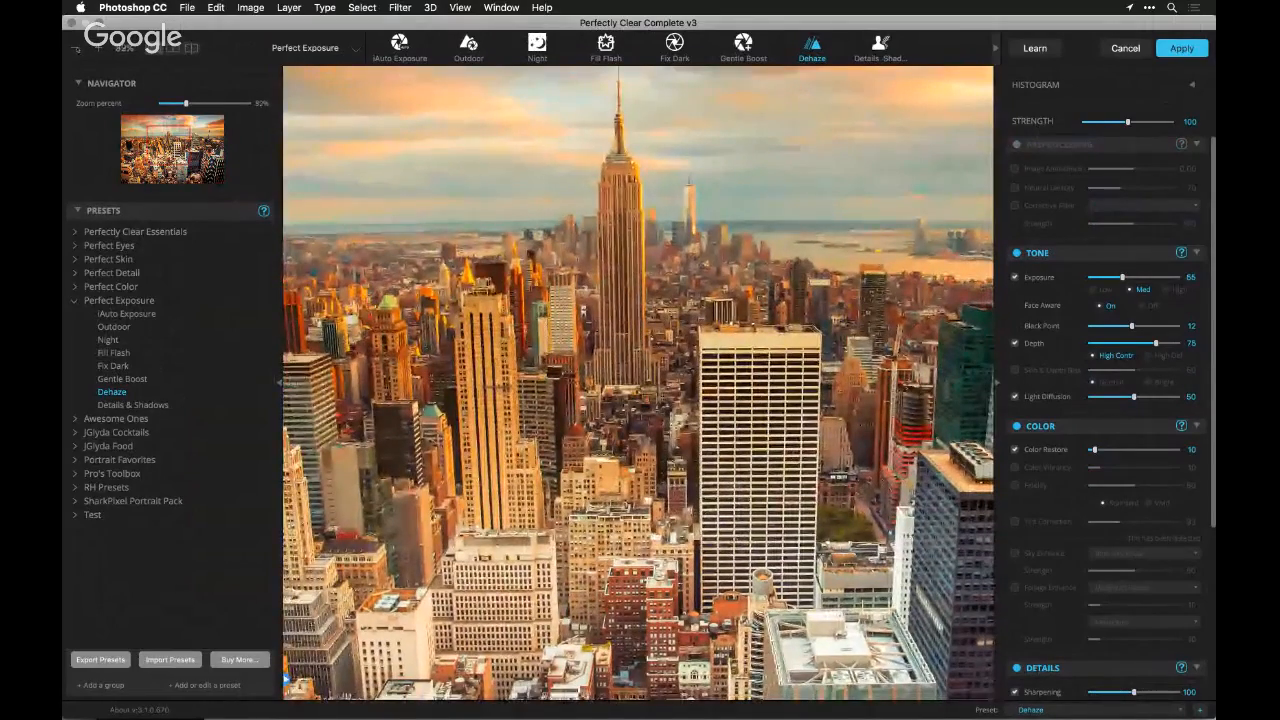
pyautogui.scroll(-1, 638, 383)
pyautogui.scroll(-3, 638, 383)
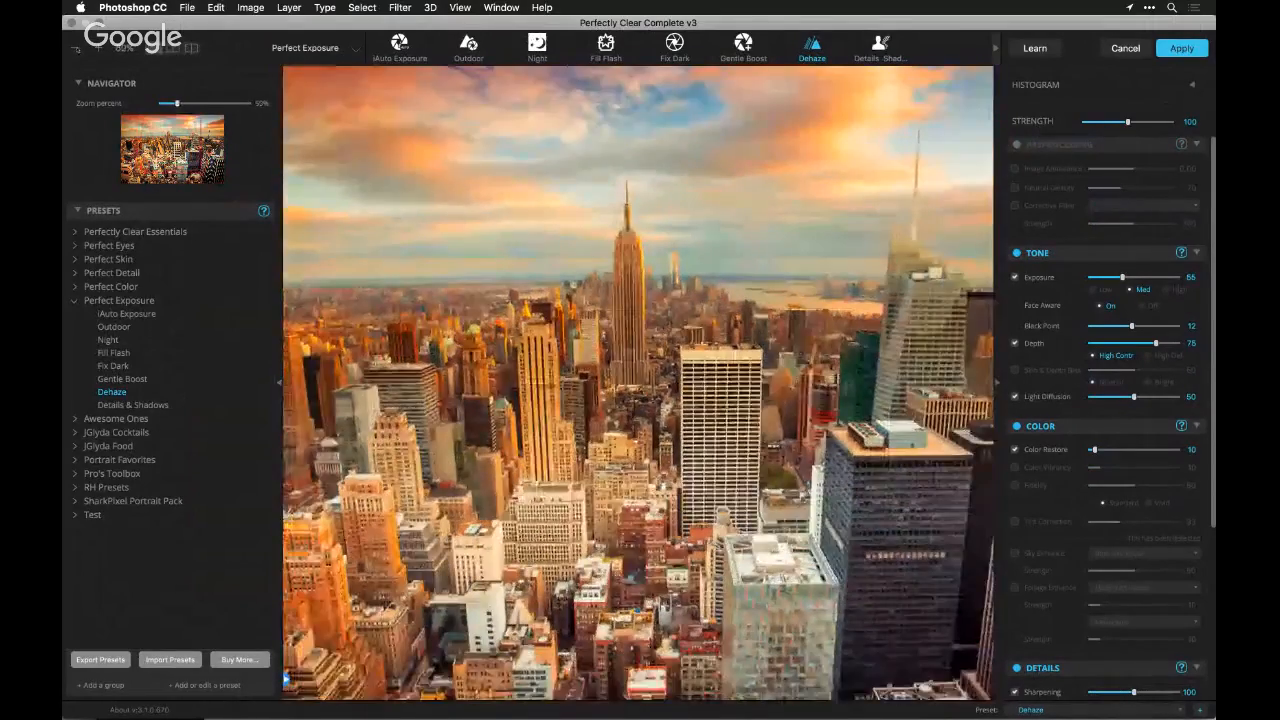
pyautogui.scroll(-2, 638, 383)
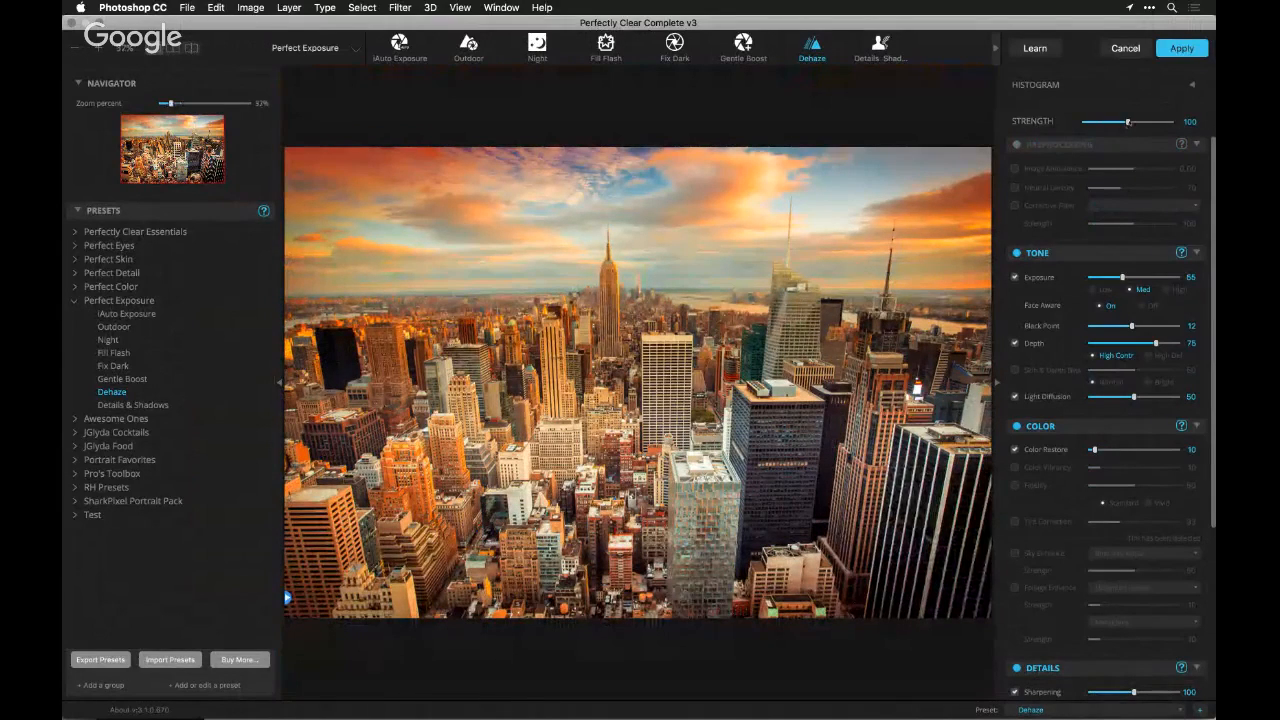
# Try the overall correction strength at 68 and 167, and settle on 105 for the skyline
pyautogui.moveTo(1128, 121)
pyautogui.mouseDown()
pyautogui.moveTo(1142, 121)
pyautogui.moveTo(1112, 122)
pyautogui.mouseUp()
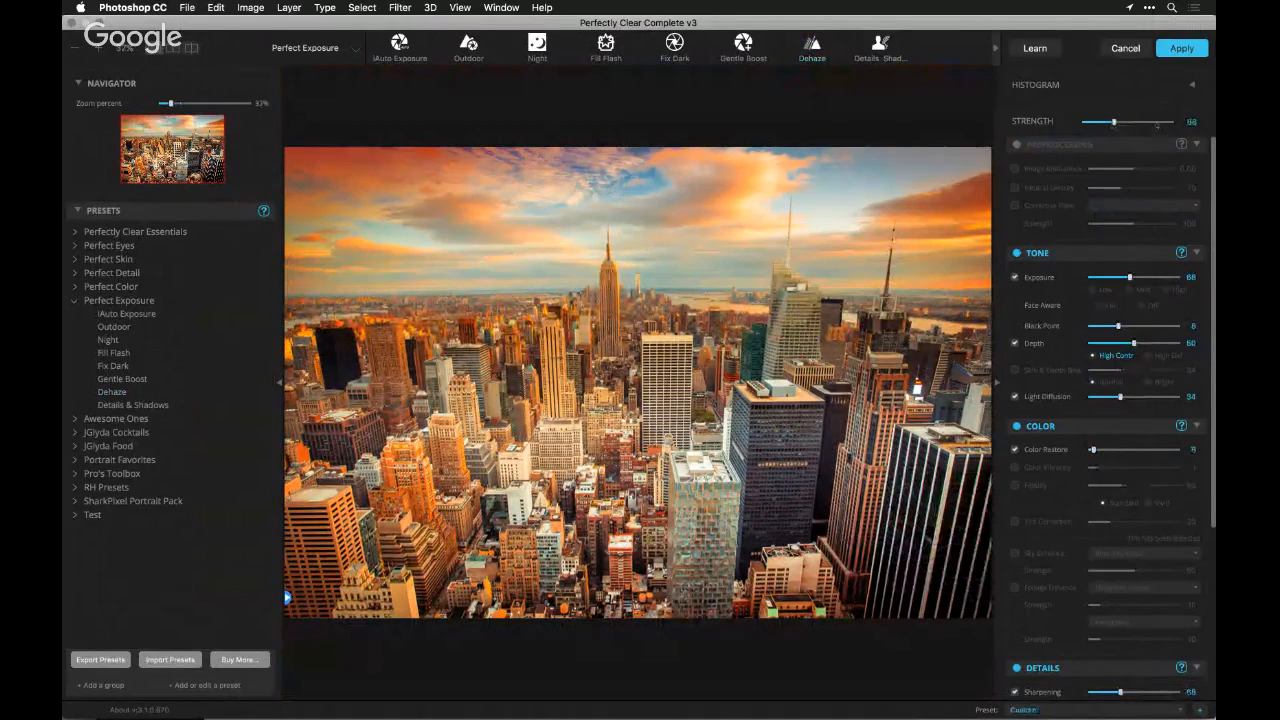
pyautogui.click(1157, 122)
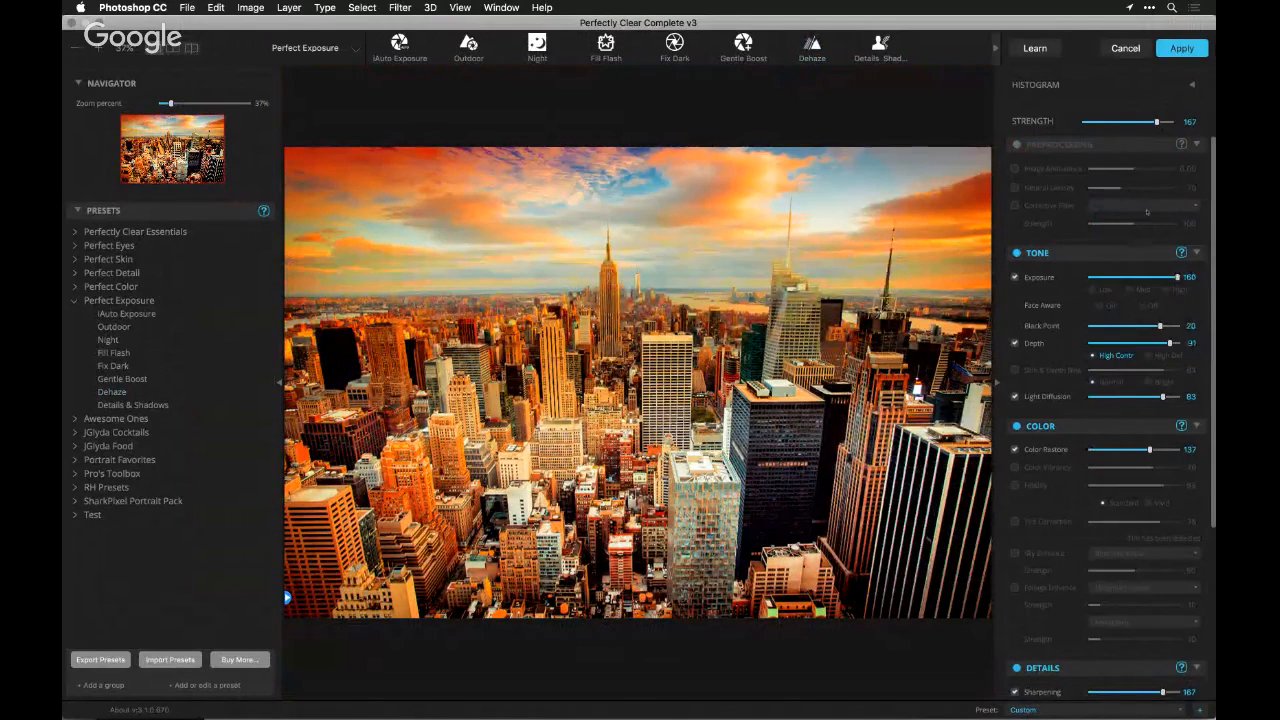
pyautogui.moveTo(1157, 122); pyautogui.dragTo(1130, 136)
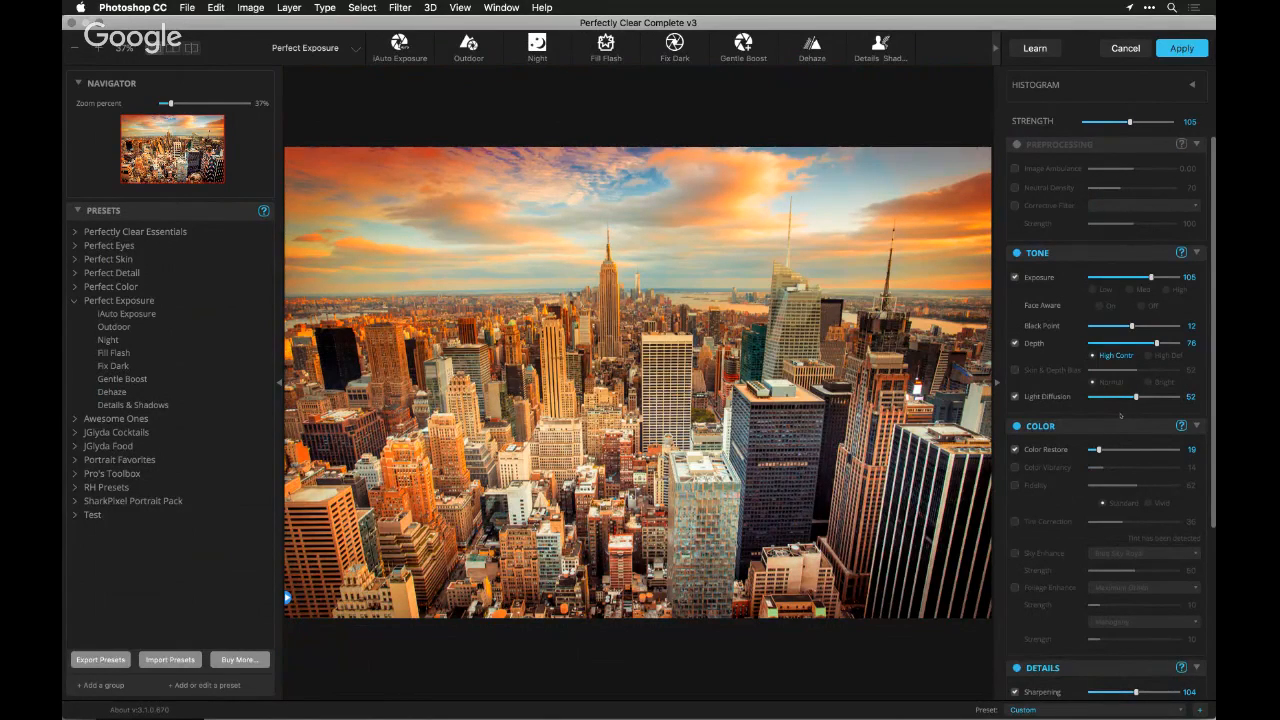
# Enable Sky Enhance with the Sunset style at strength 21 and compare the skyline with the correction off and on
pyautogui.click(1035, 553)
pyautogui.click(1102, 553)
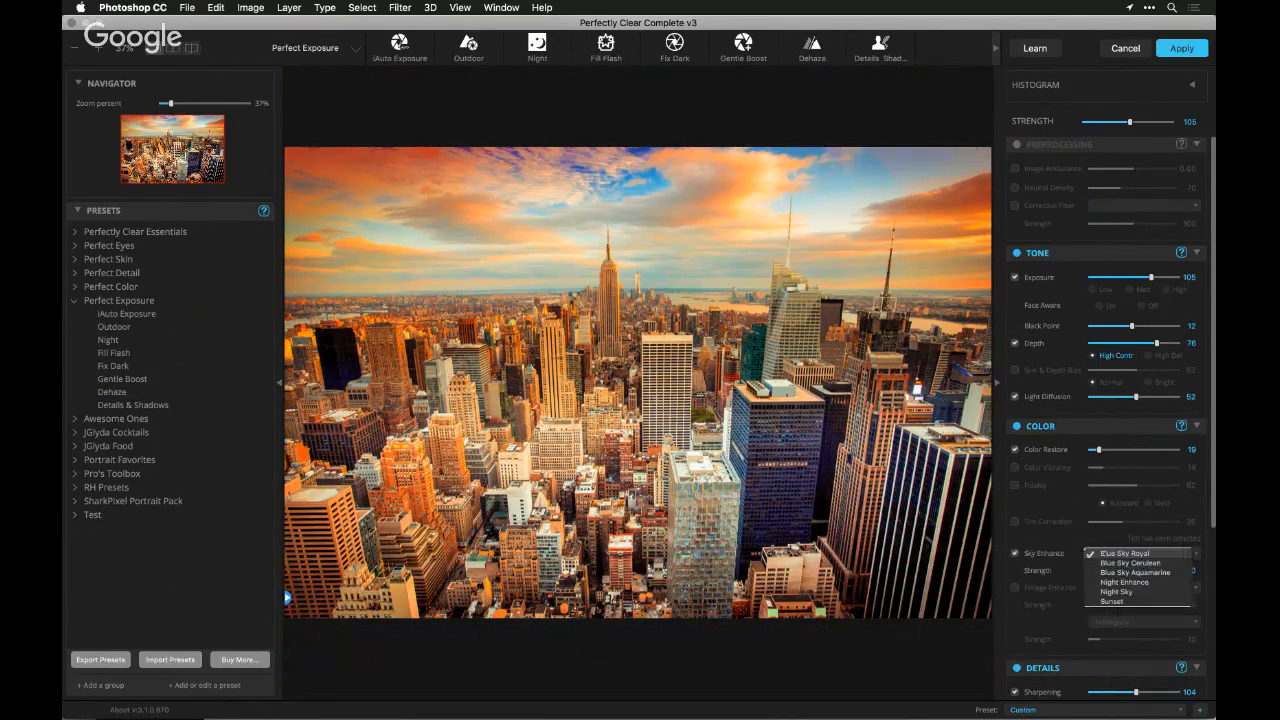
pyautogui.click(1110, 601)
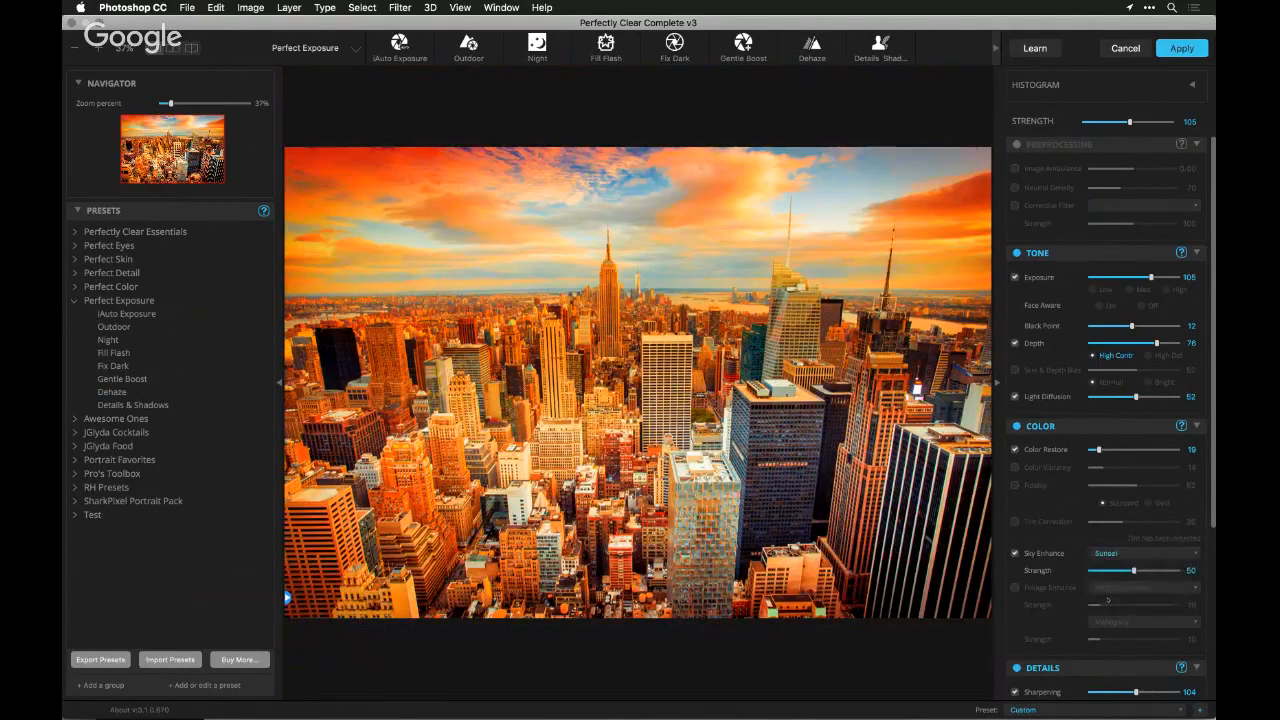
pyautogui.click(1108, 570)
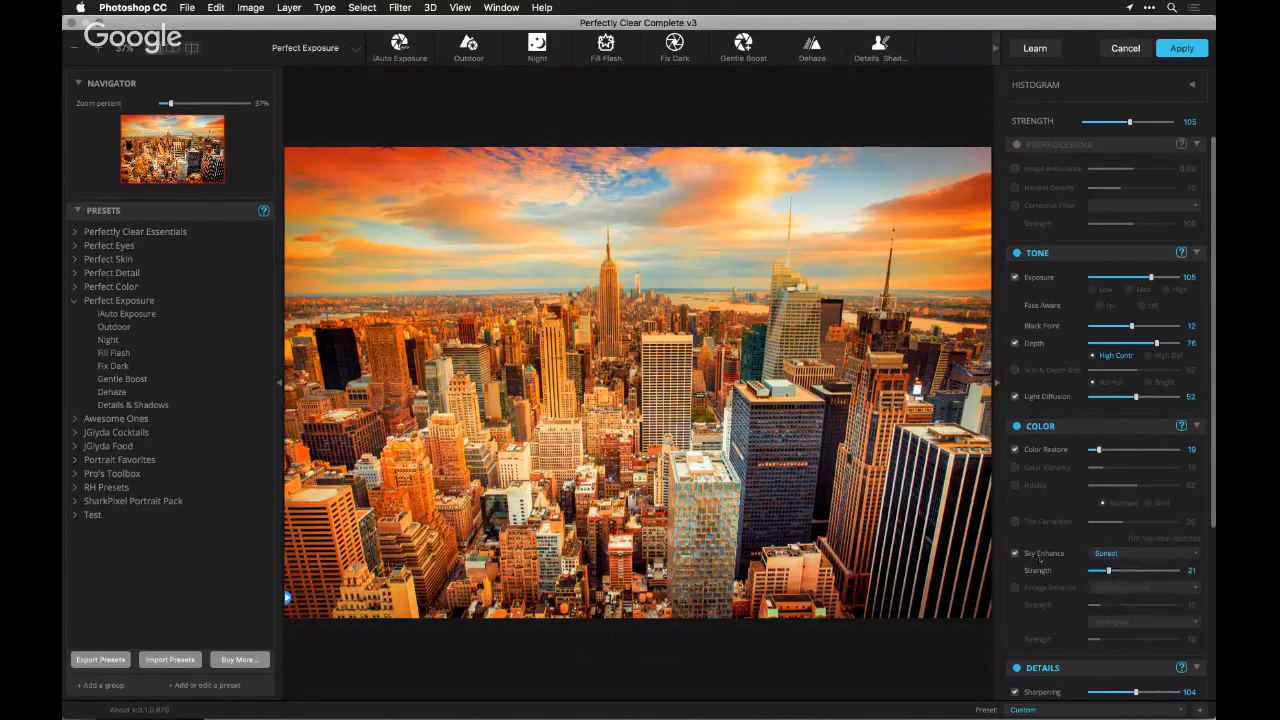
pyautogui.click(1016, 553)
pyautogui.click(1016, 553)
# Try the Night Sky and Night Enhance sky styles, followed by Blue Sky Aquamarine with the sky strength raised to 48
pyautogui.click(1130, 553)
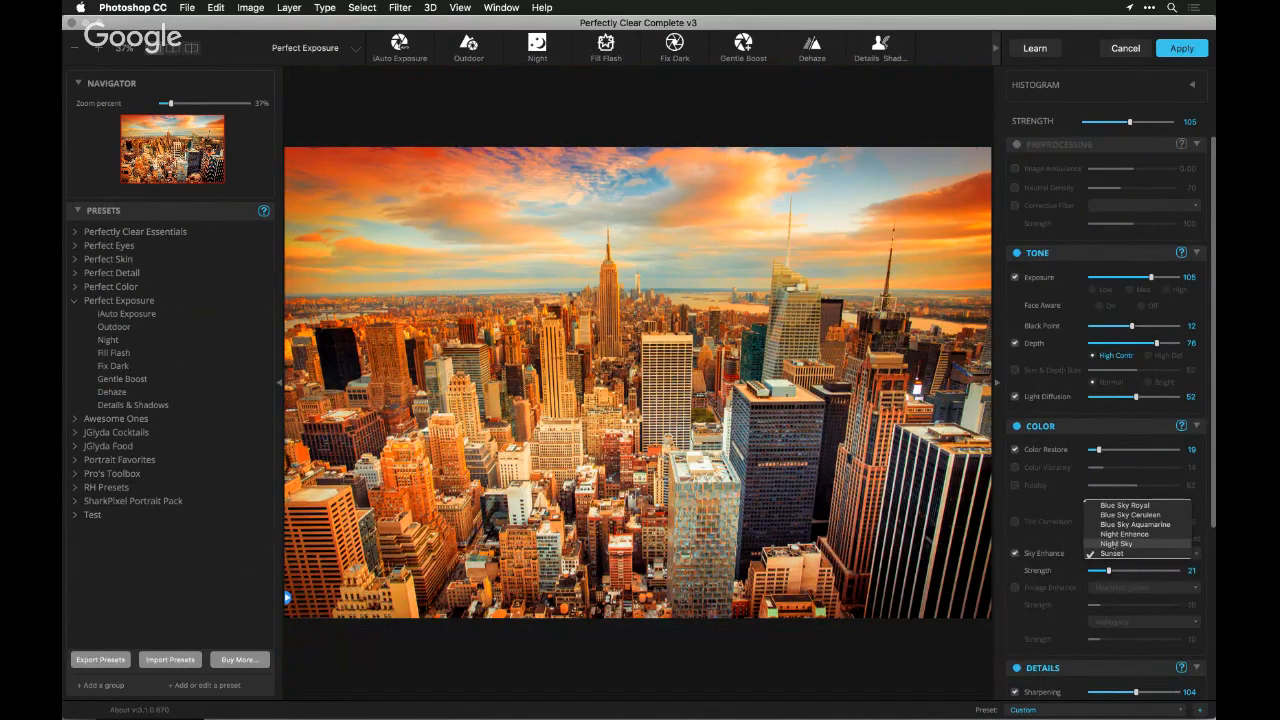
pyautogui.click(1115, 543)
pyautogui.click(1113, 548)
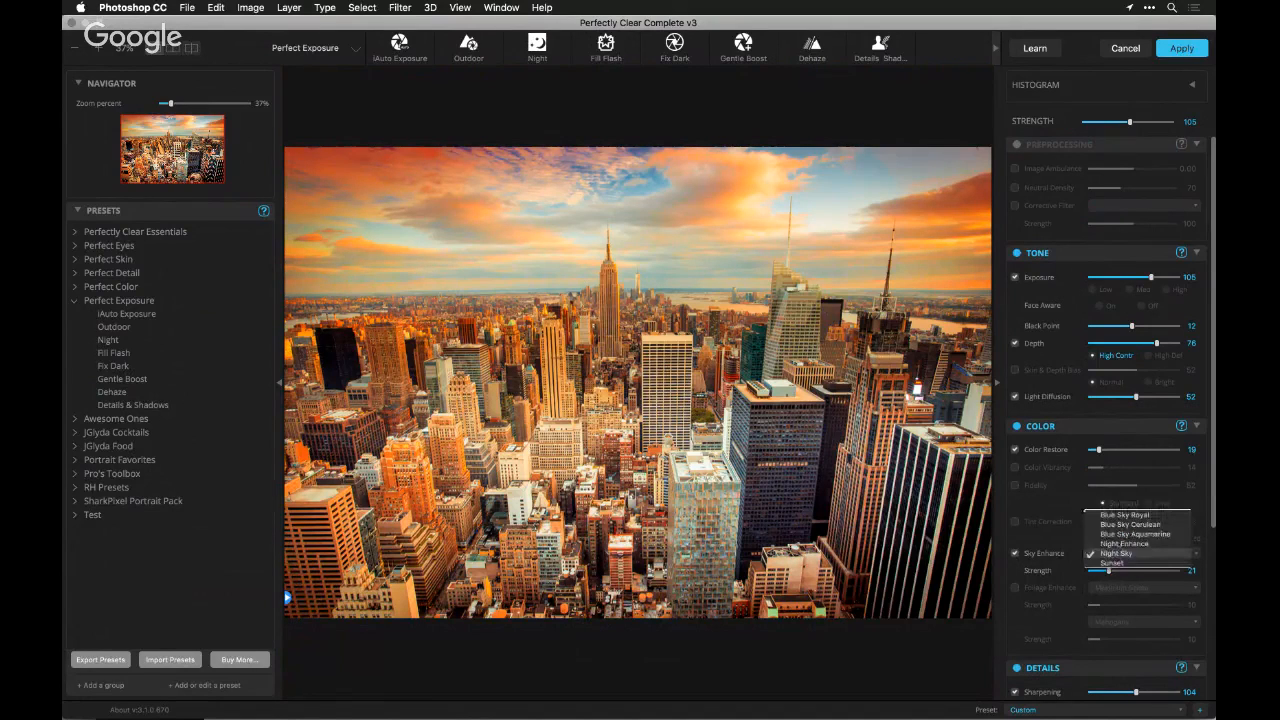
pyautogui.click(1118, 543)
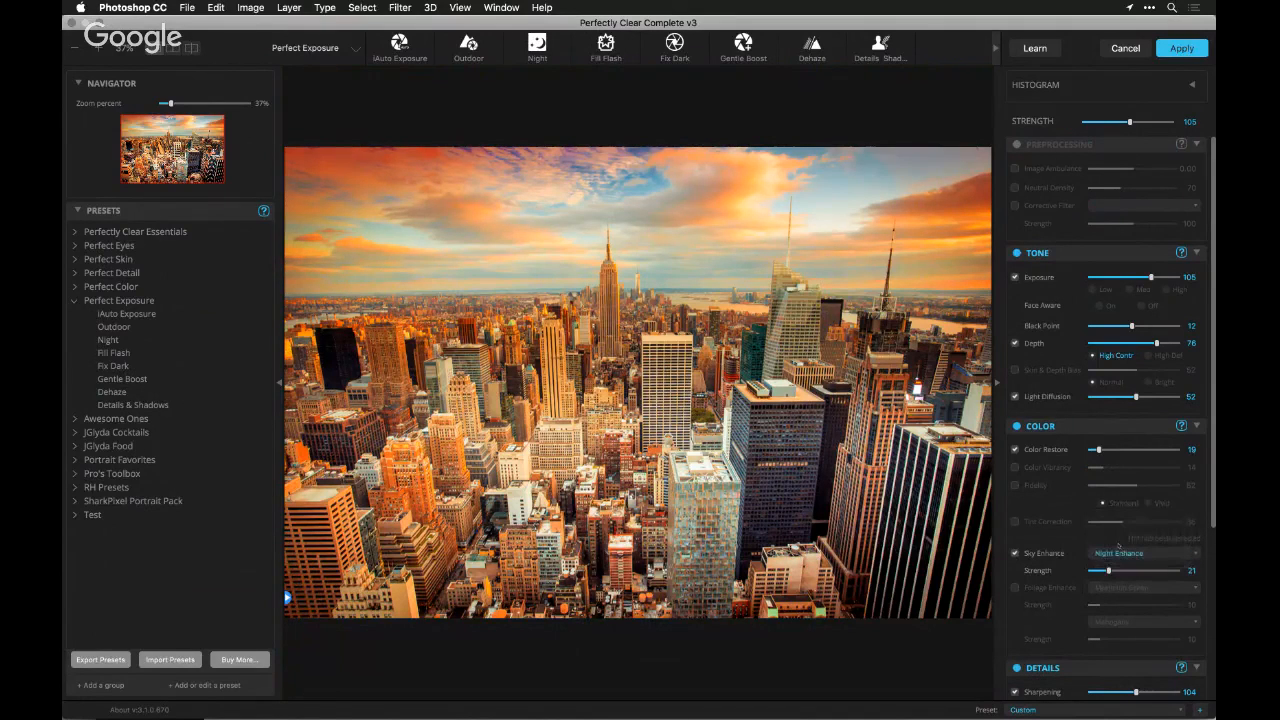
pyautogui.click(1120, 553)
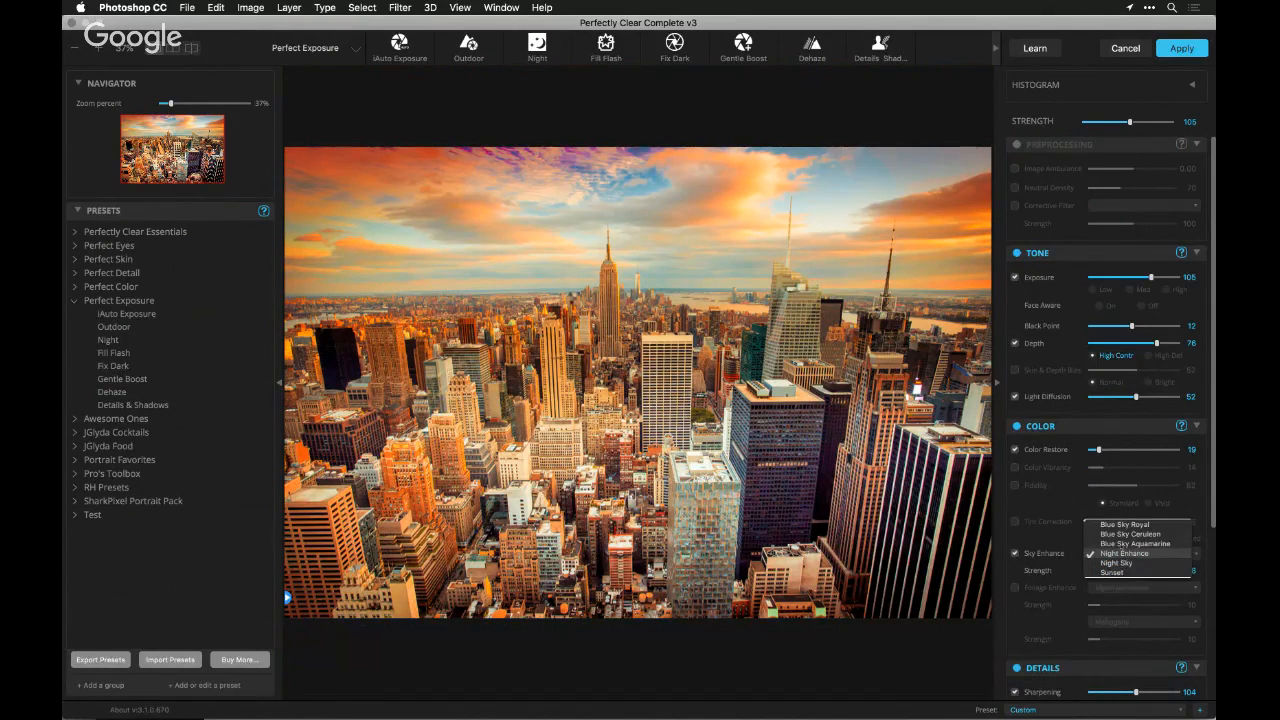
pyautogui.click(1121, 543)
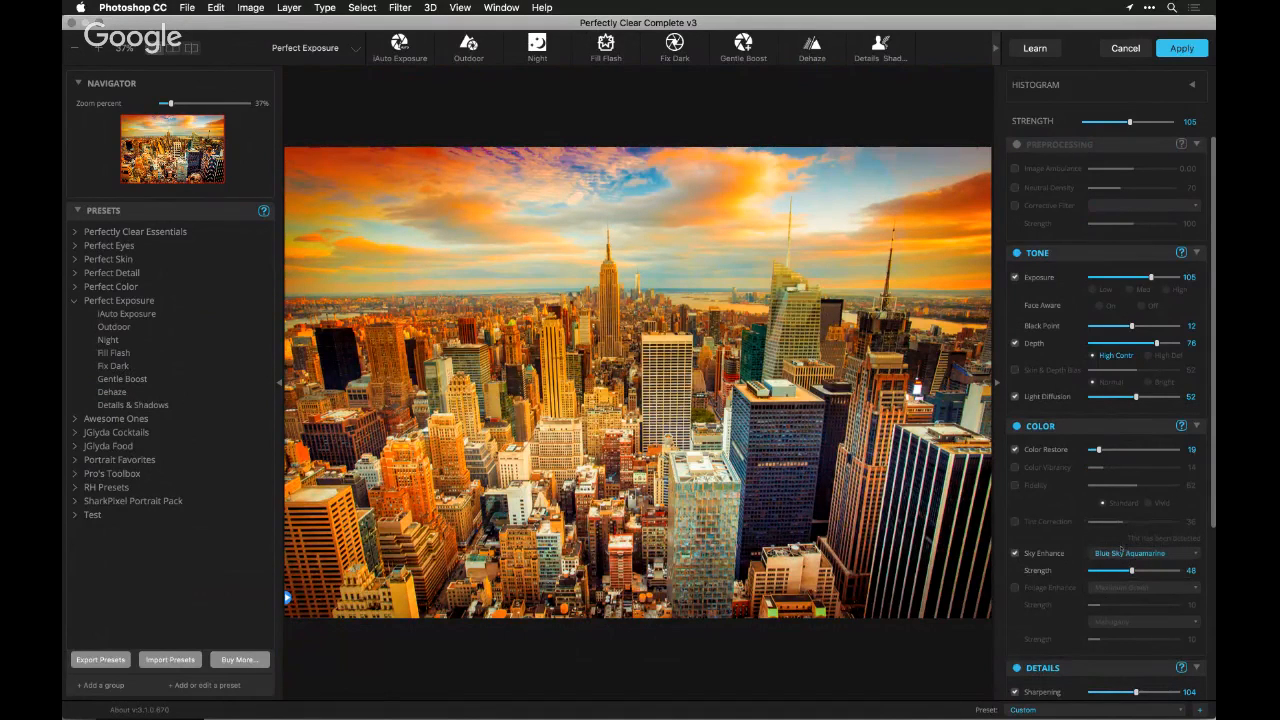
# Compare the Blue Sky Cerulean and Blue Sky Royal styles, and settle Sky Enhance on Blue Sky Aquamarine at strength 21
pyautogui.click(1118, 554)
pyautogui.click(1118, 545)
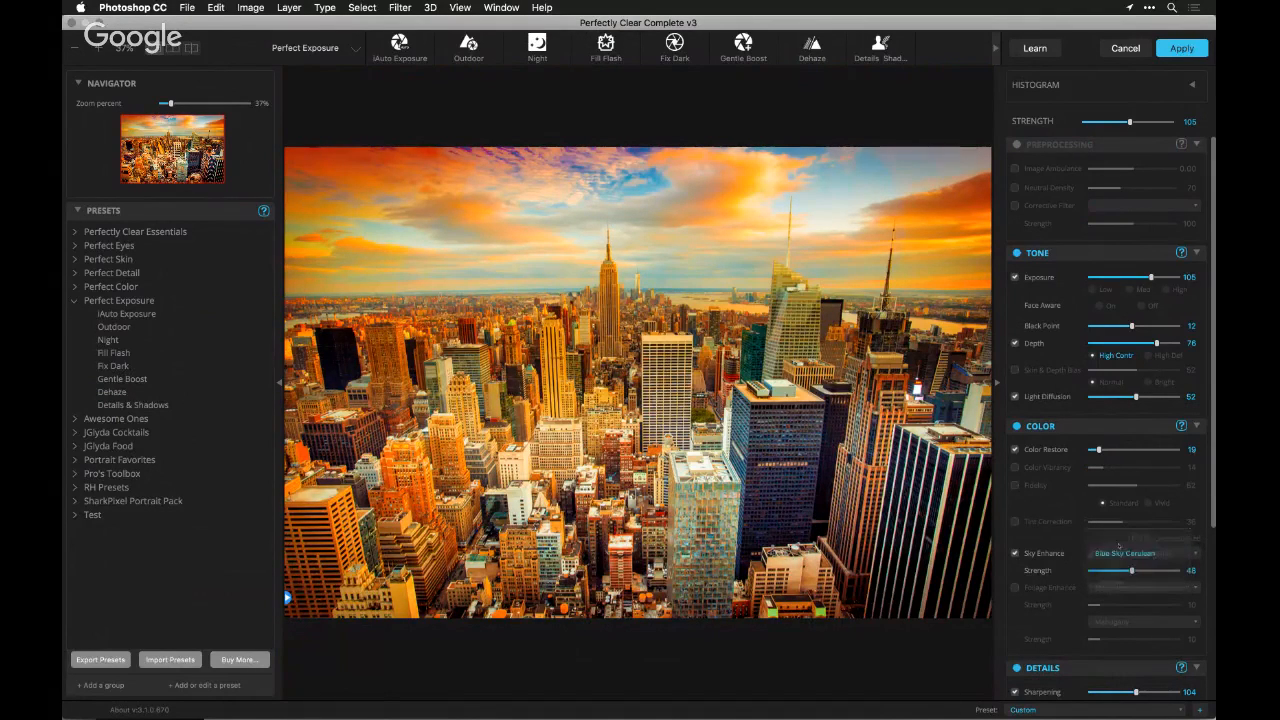
pyautogui.click(1118, 553)
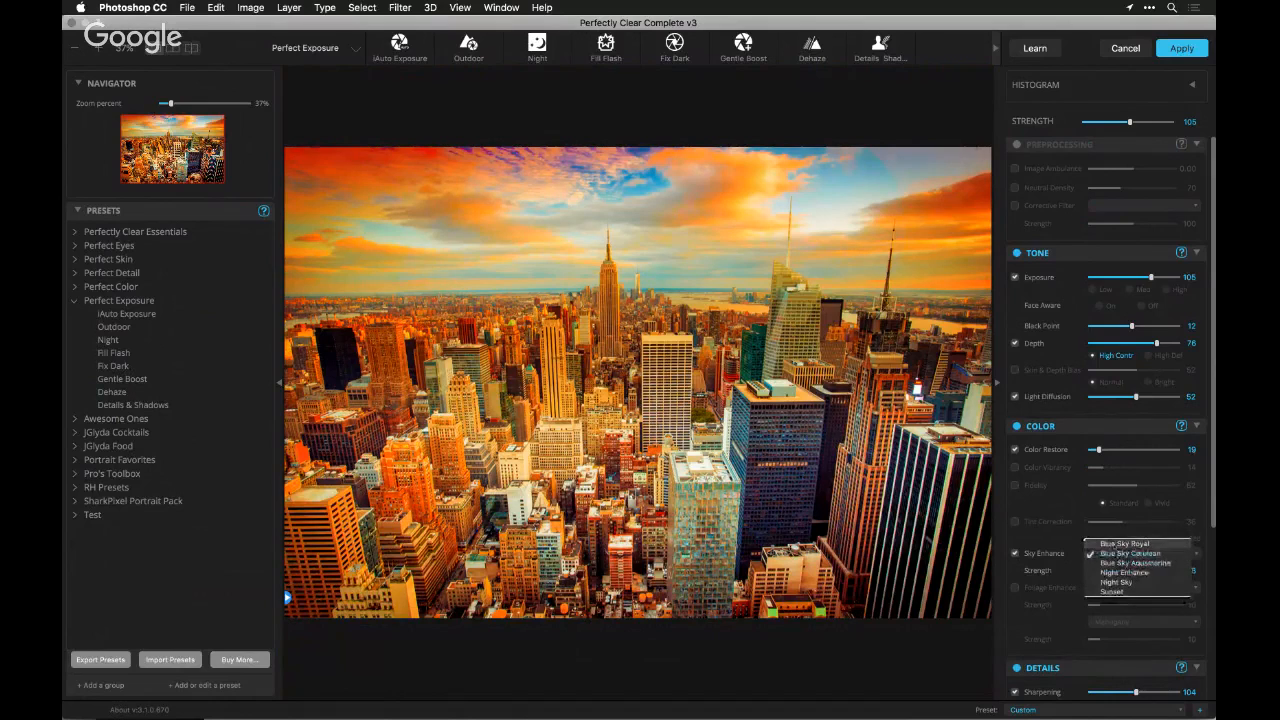
pyautogui.click(1118, 544)
pyautogui.click(1115, 552)
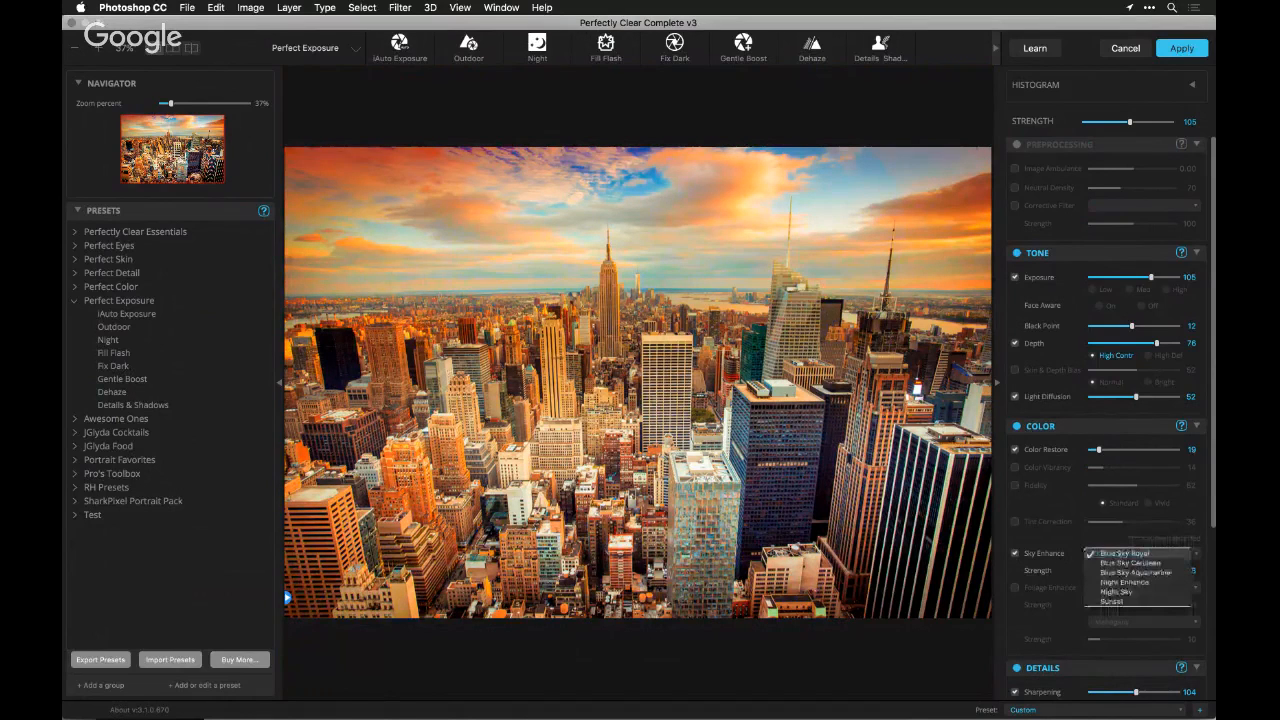
pyautogui.click(1120, 571)
pyautogui.moveTo(1131, 571); pyautogui.dragTo(1108, 571)
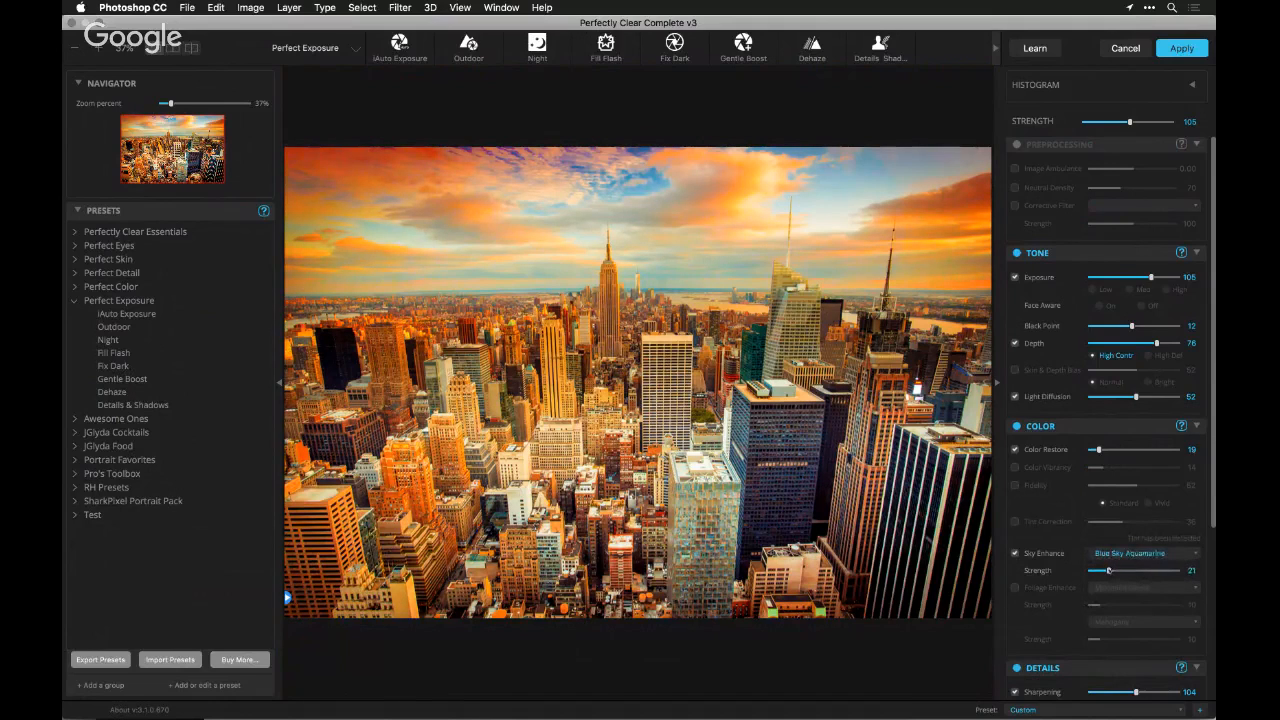
# Enable Foliage Enhance with None for the green tones and Clay at strength 8 for the brown tones
pyautogui.click(1047, 590)
pyautogui.click(1100, 588)
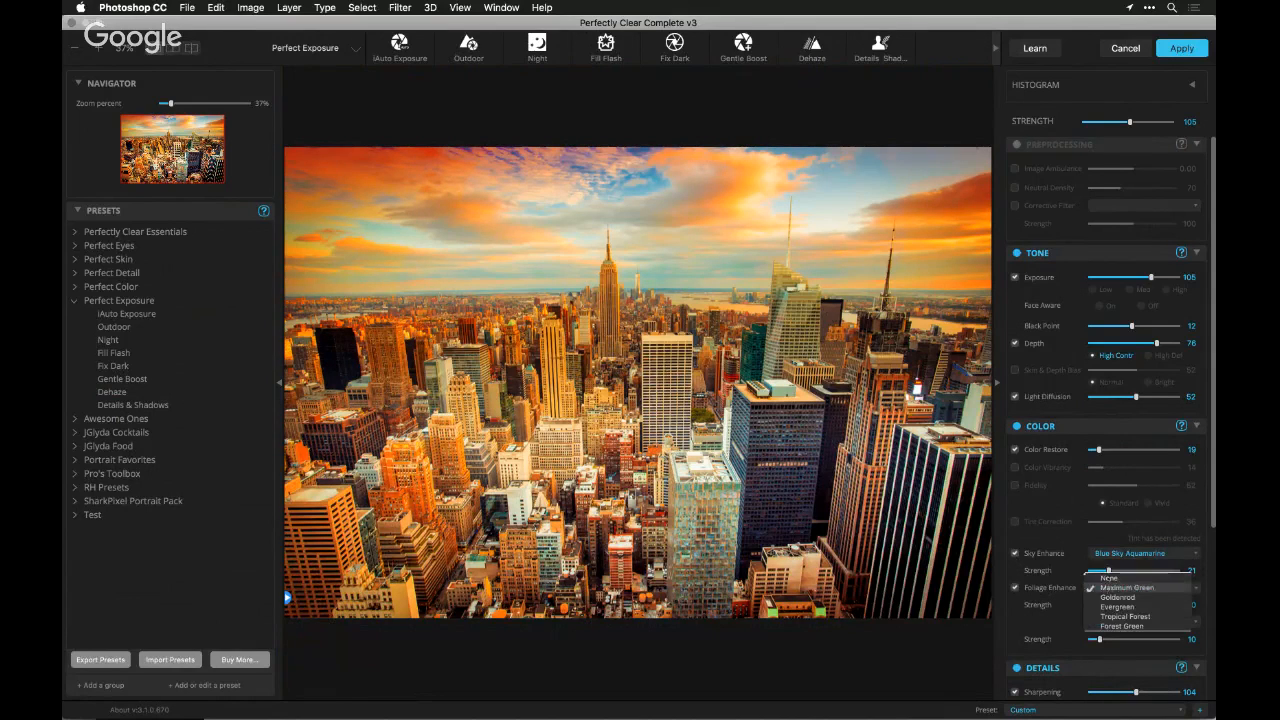
pyautogui.click(1105, 588)
pyautogui.click(1110, 622)
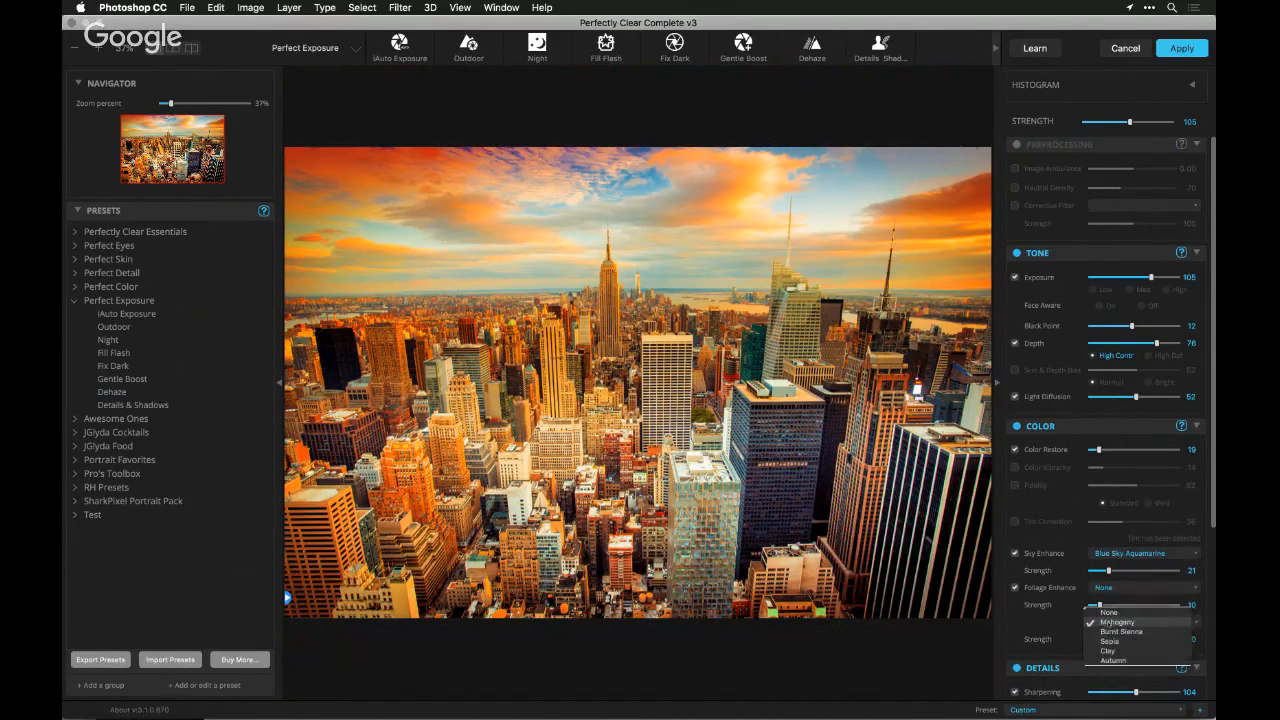
pyautogui.click(1111, 644)
pyautogui.click(1115, 639)
pyautogui.moveTo(1115, 639)
pyautogui.mouseDown()
pyautogui.moveTo(1131, 640)
pyautogui.moveTo(1097, 647)
pyautogui.mouseUp()
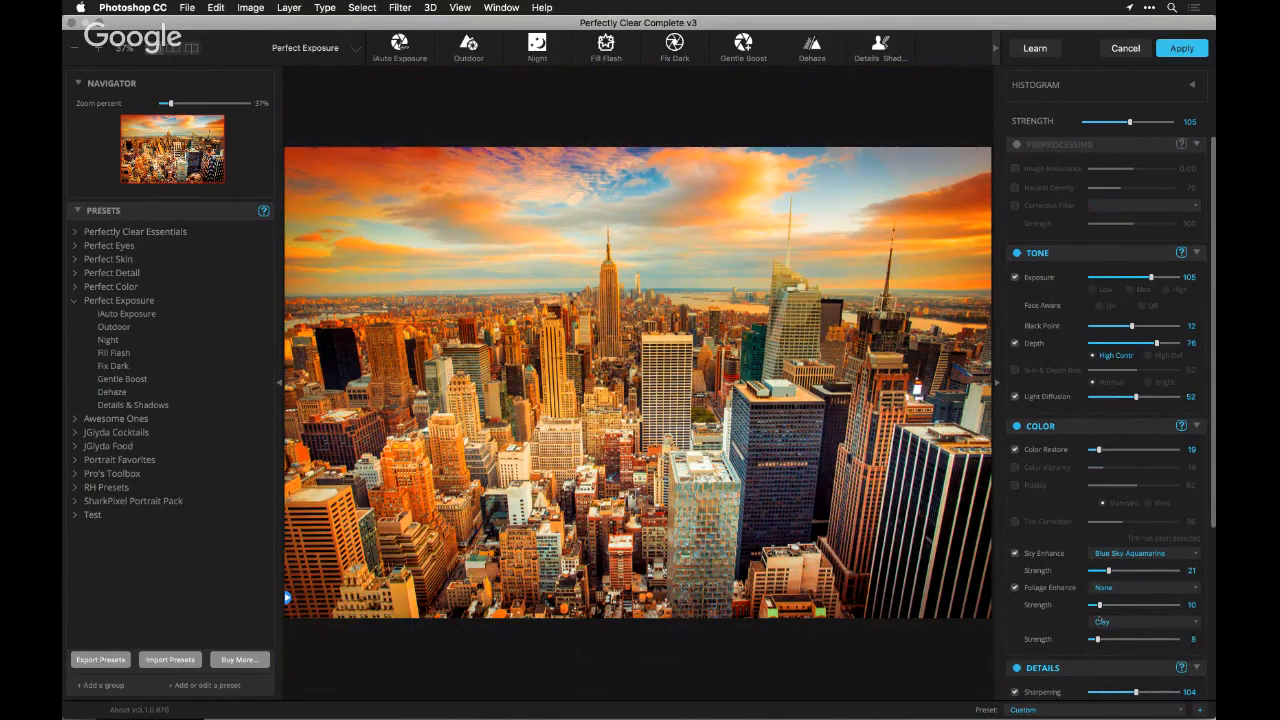
# Enable LOOKs for the skyline and apply the Burnt B&W look from the BW Film Stocks group
pyautogui.scroll(-3, 1100, 621)
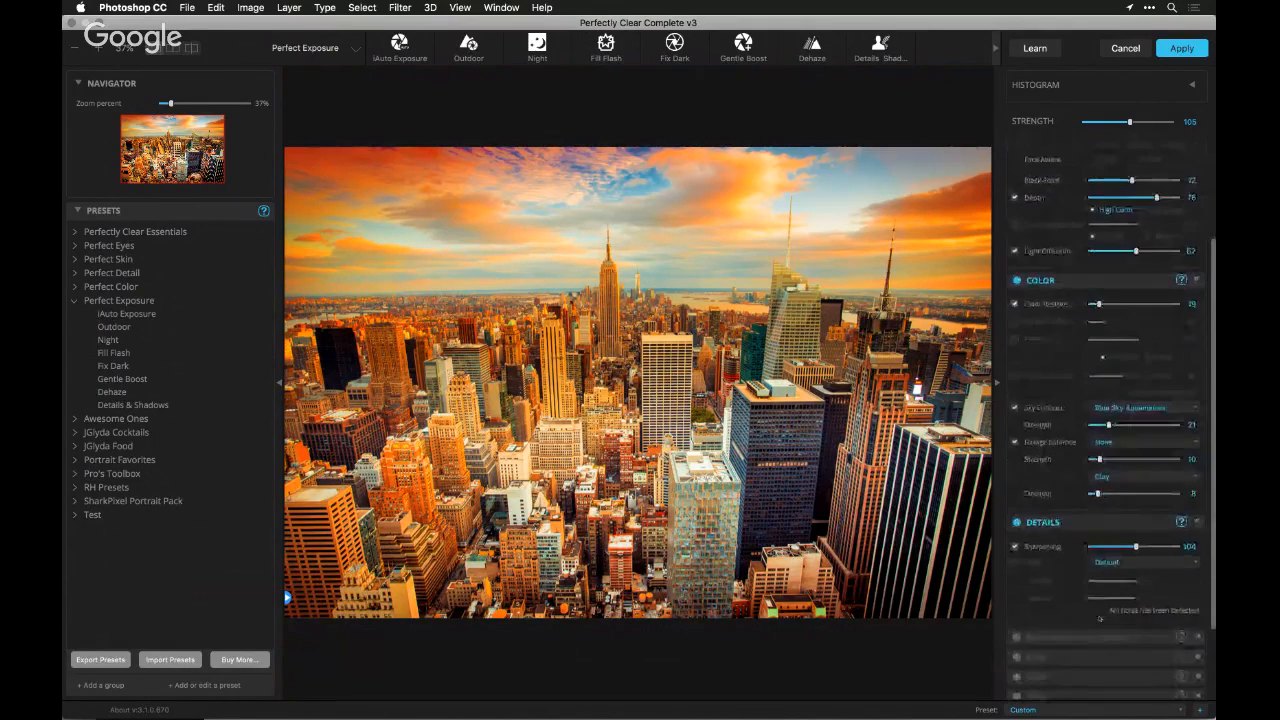
pyautogui.scroll(-2, 1099, 618)
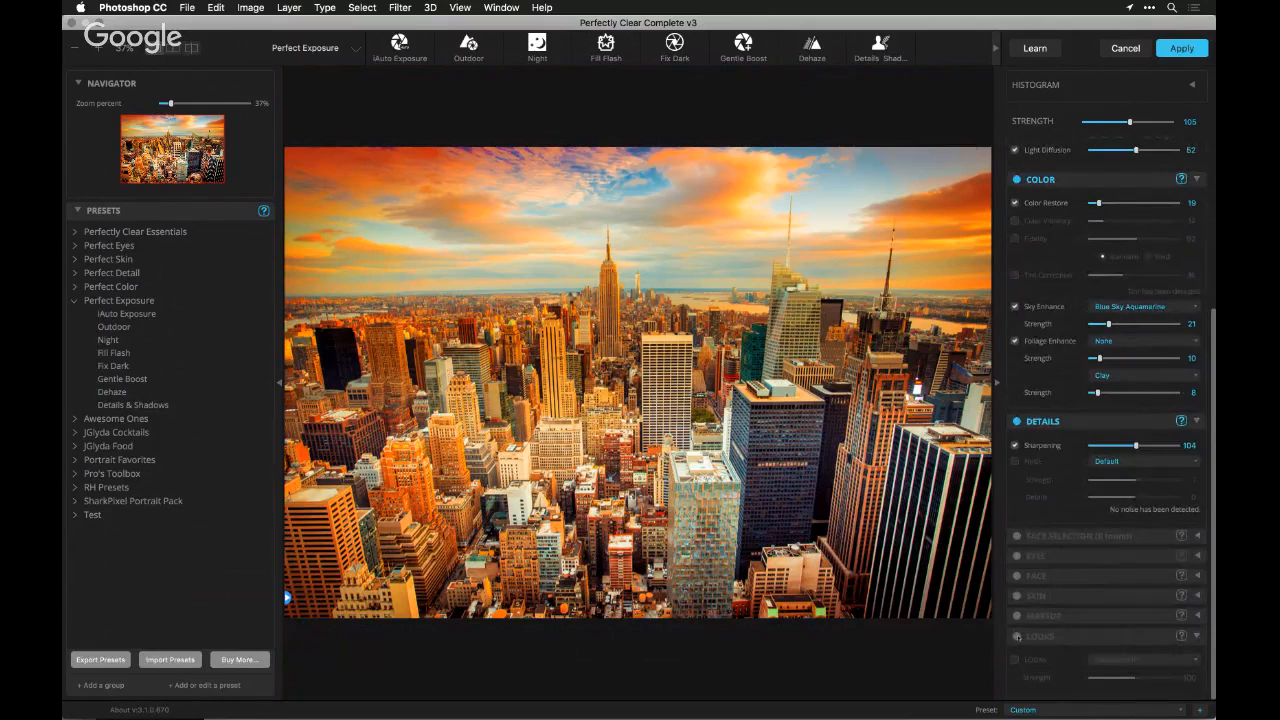
pyautogui.click(1015, 658)
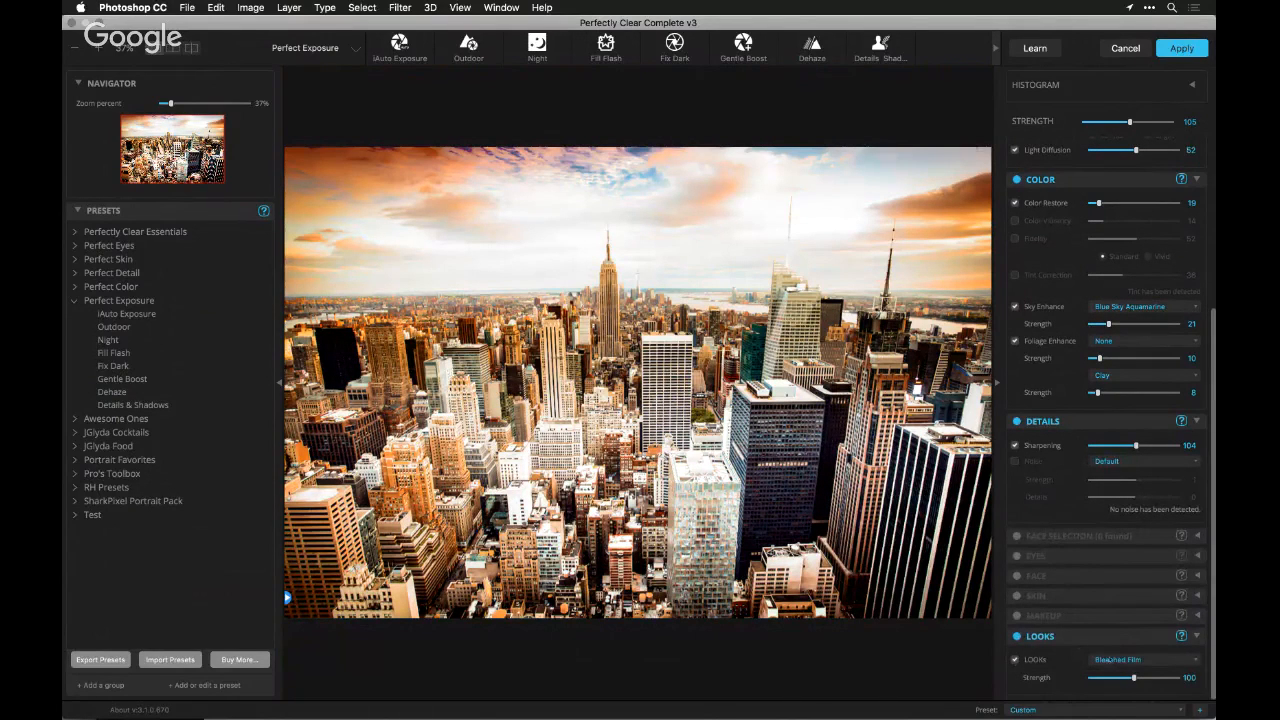
pyautogui.click(1107, 660)
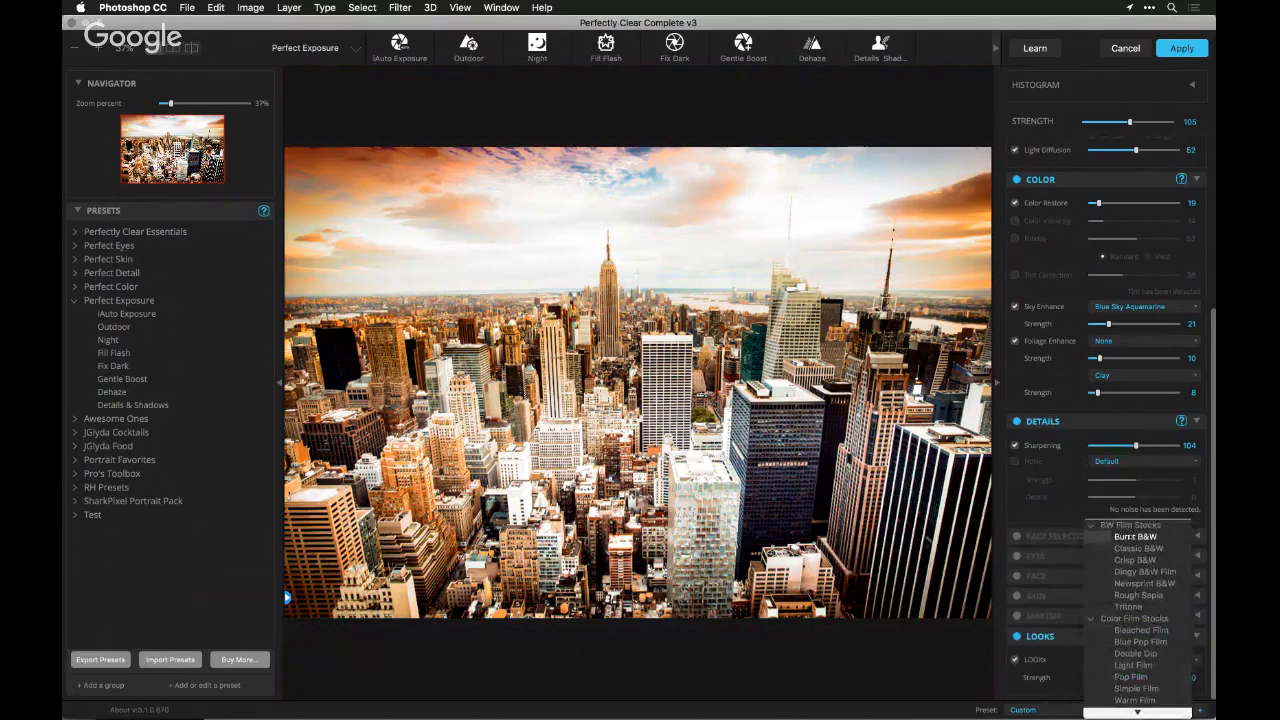
pyautogui.click(1130, 537)
# Try the Classic B&W, Crisp B&W and Double Dip looks on the skyline, ending with Rough Sepia
pyautogui.click(1113, 658)
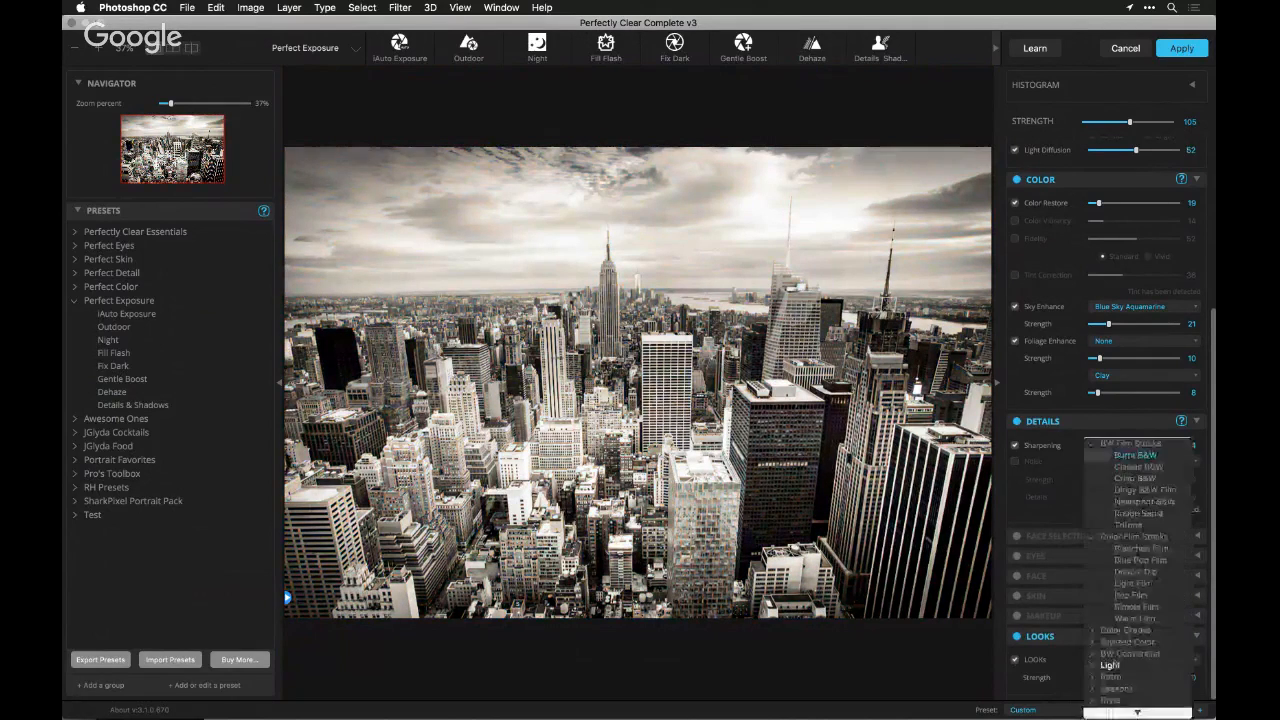
pyautogui.click(1131, 470)
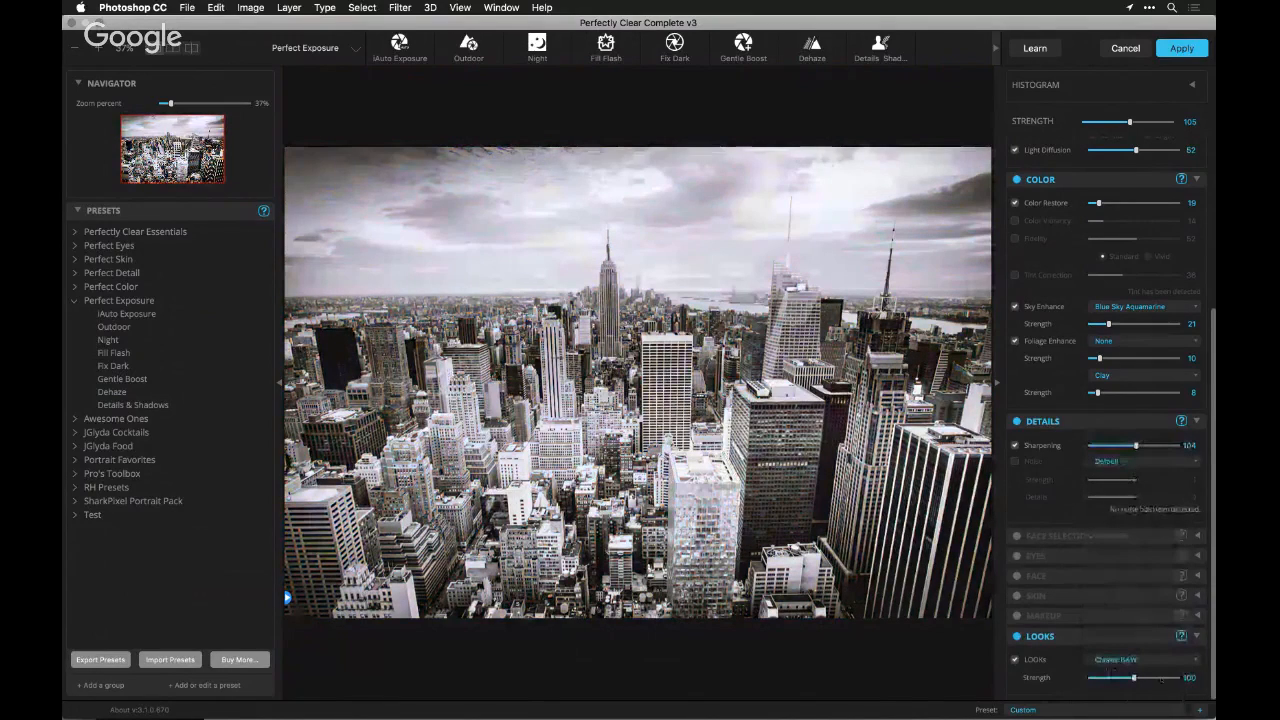
pyautogui.click(1112, 660)
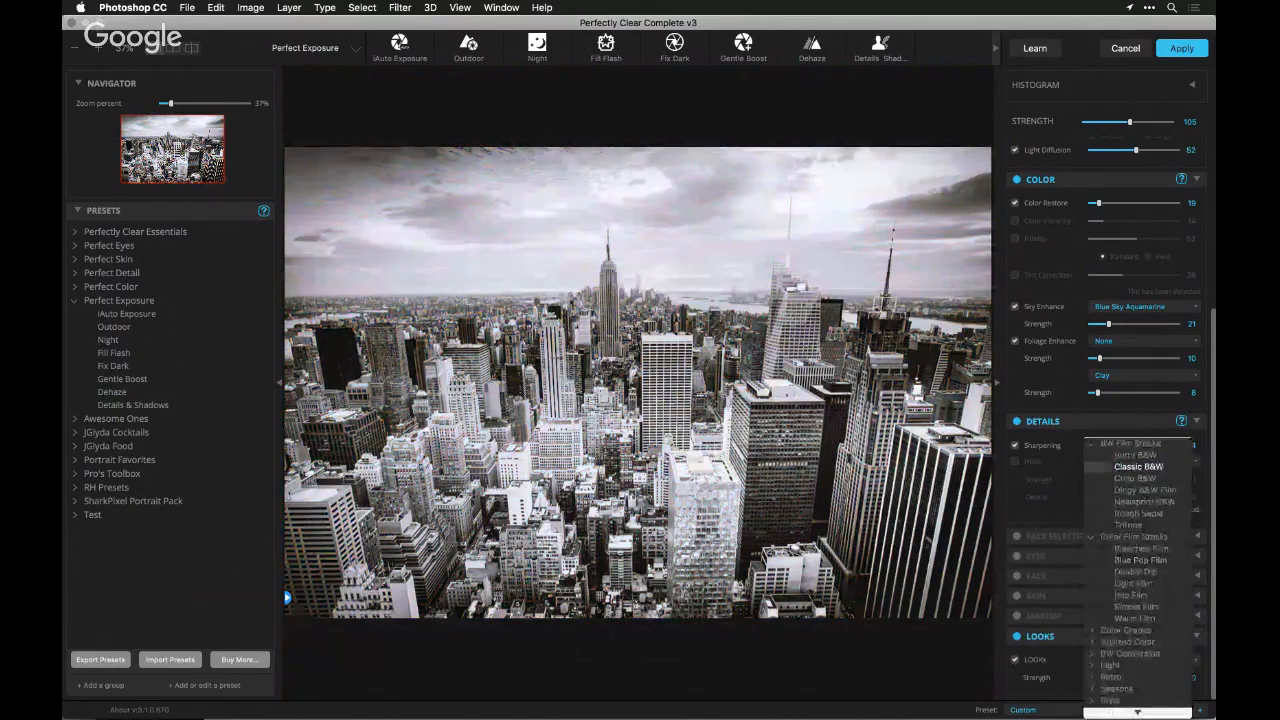
pyautogui.click(1140, 478)
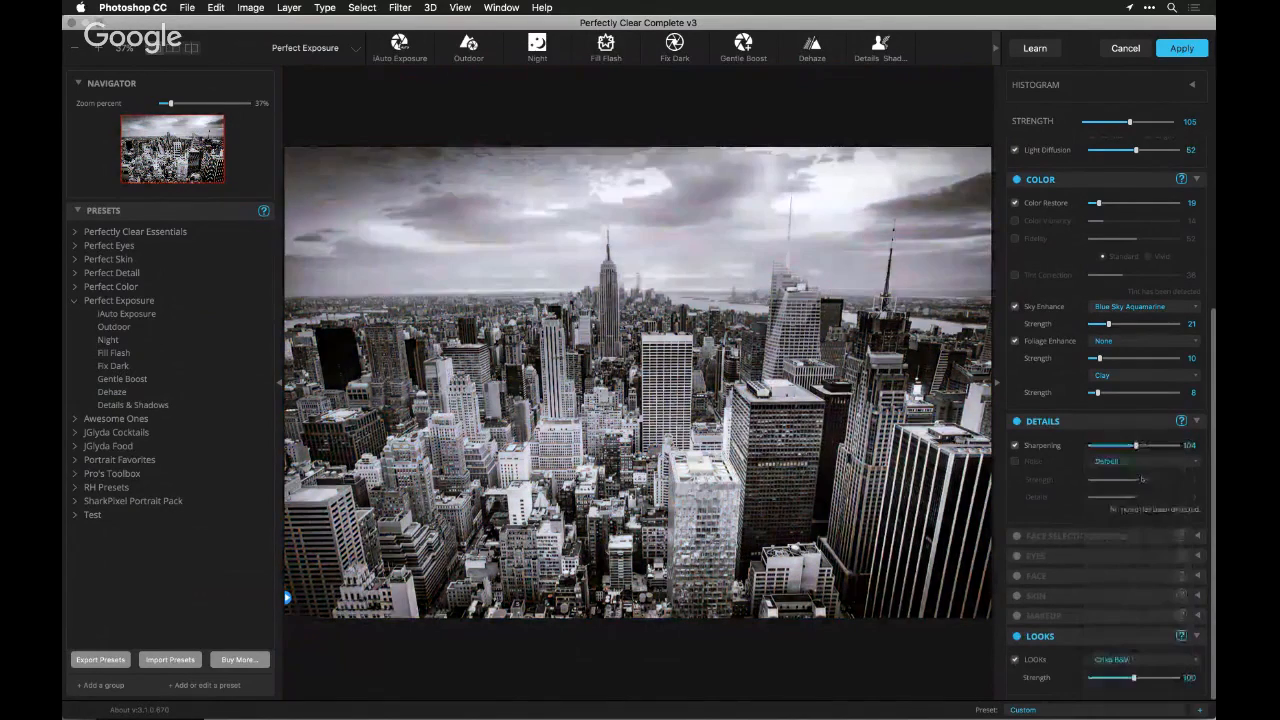
pyautogui.click(1113, 659)
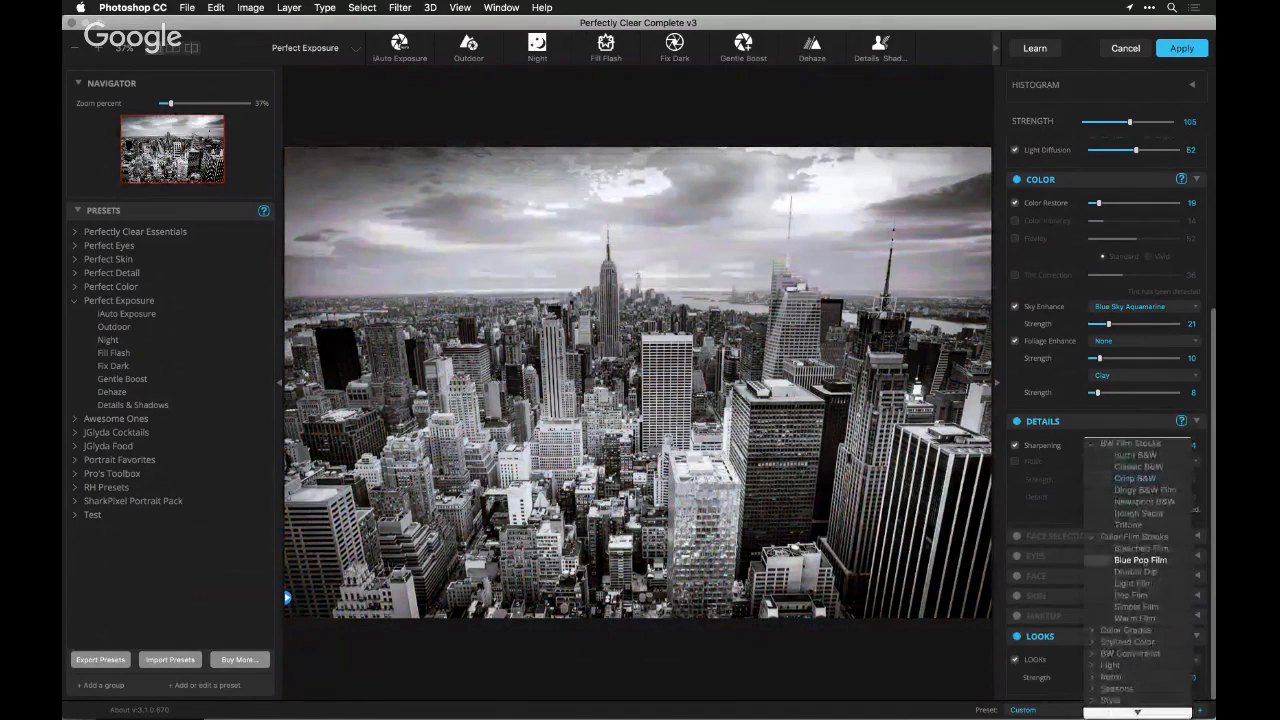
pyautogui.click(1143, 571)
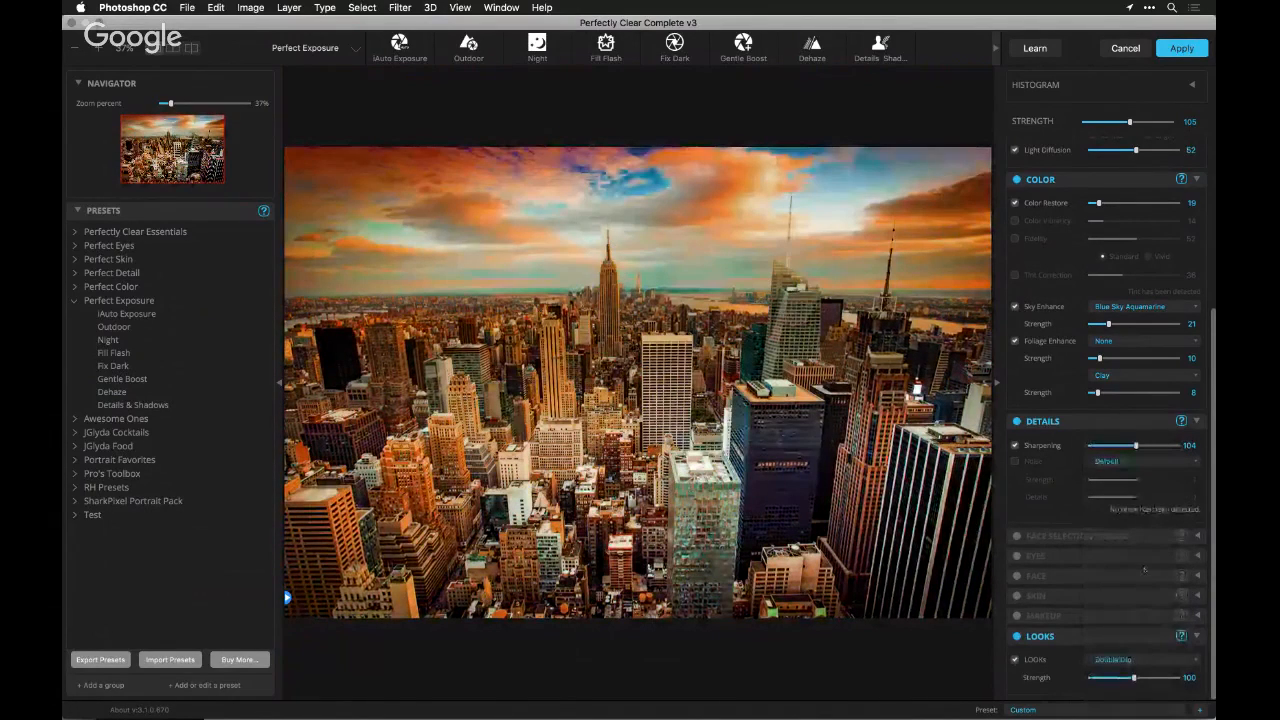
pyautogui.click(1125, 660)
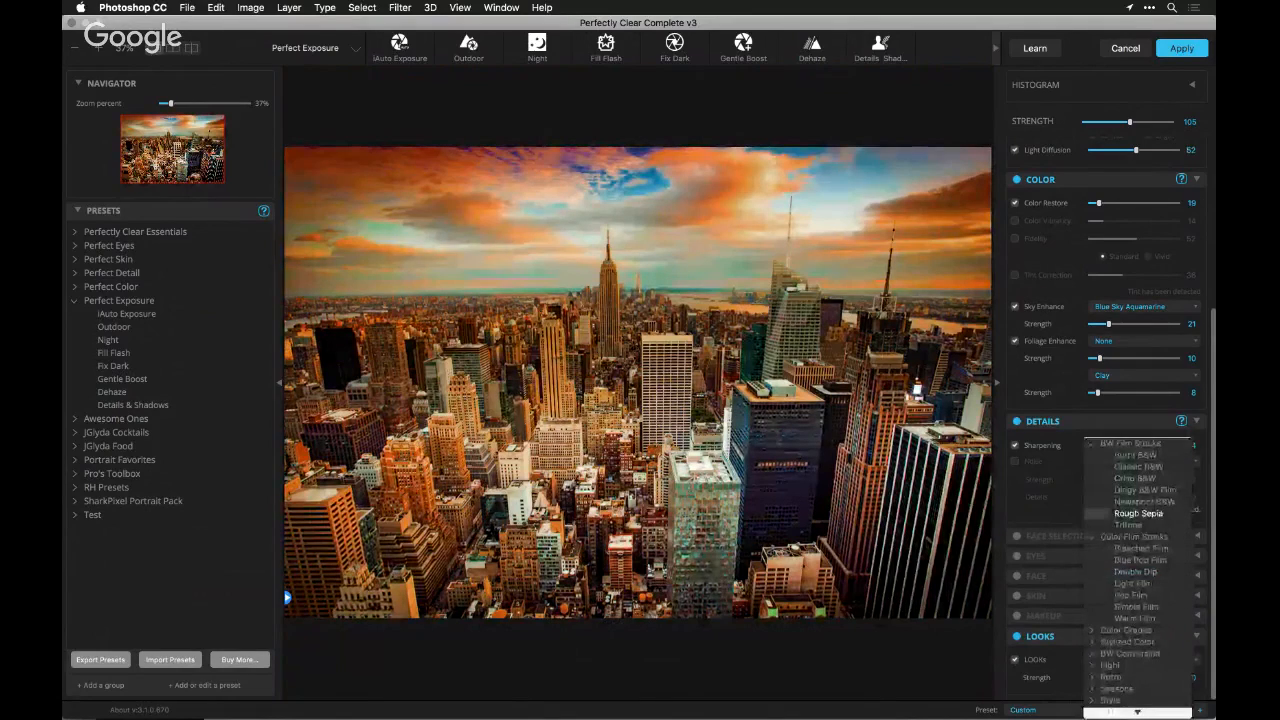
pyautogui.click(1138, 513)
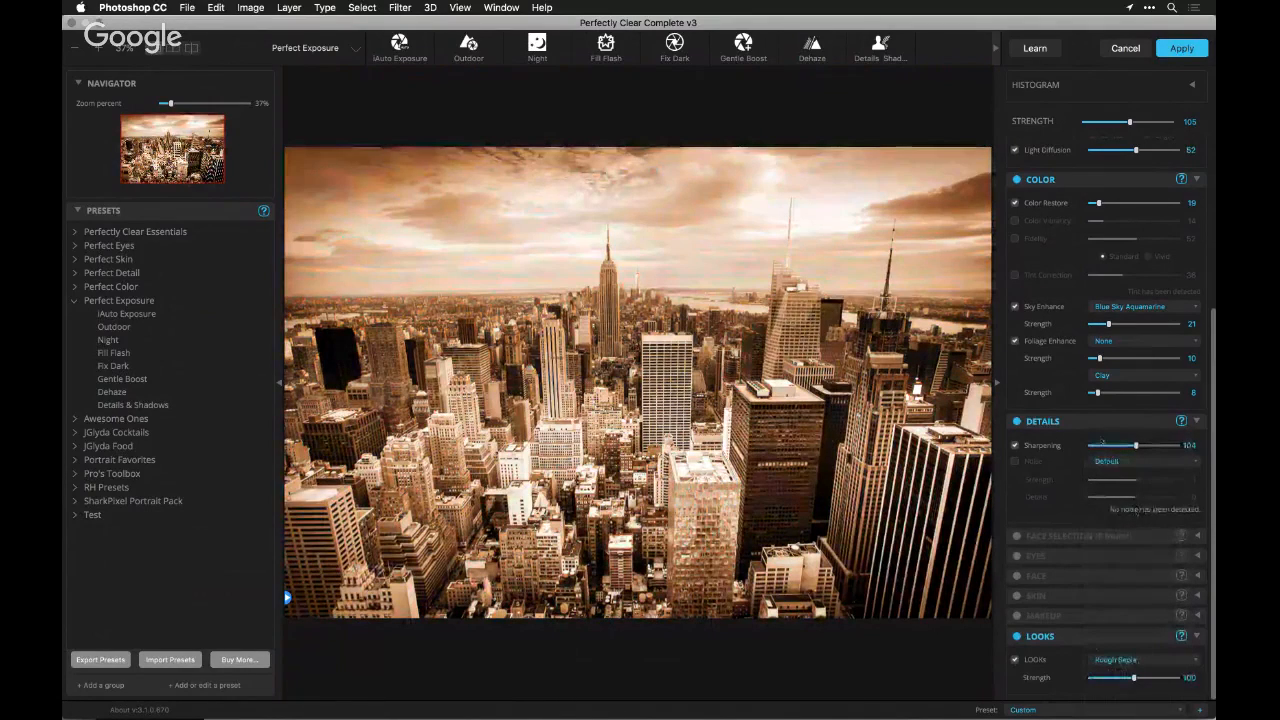
# Turn off Sky Enhance and apply the BW Contrast 01 look from the BW Conversion group to the skyline
pyautogui.click(1015, 306)
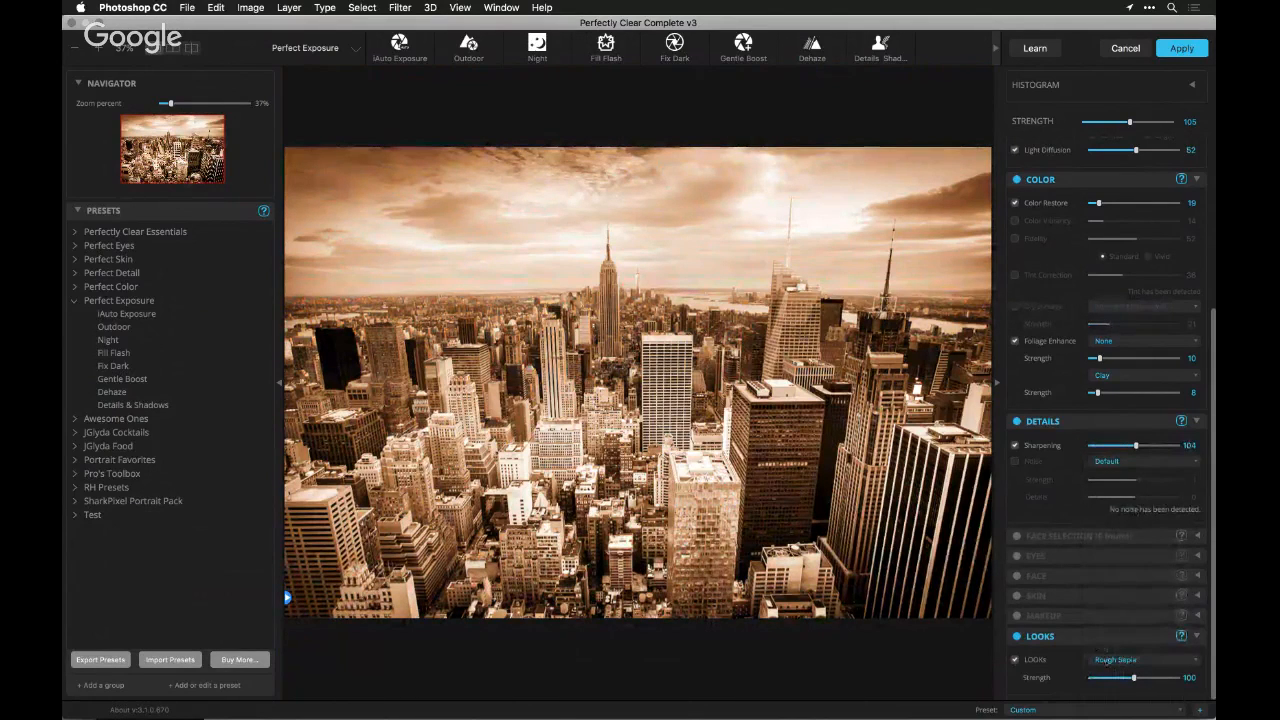
pyautogui.click(1112, 660)
pyautogui.click(1093, 443)
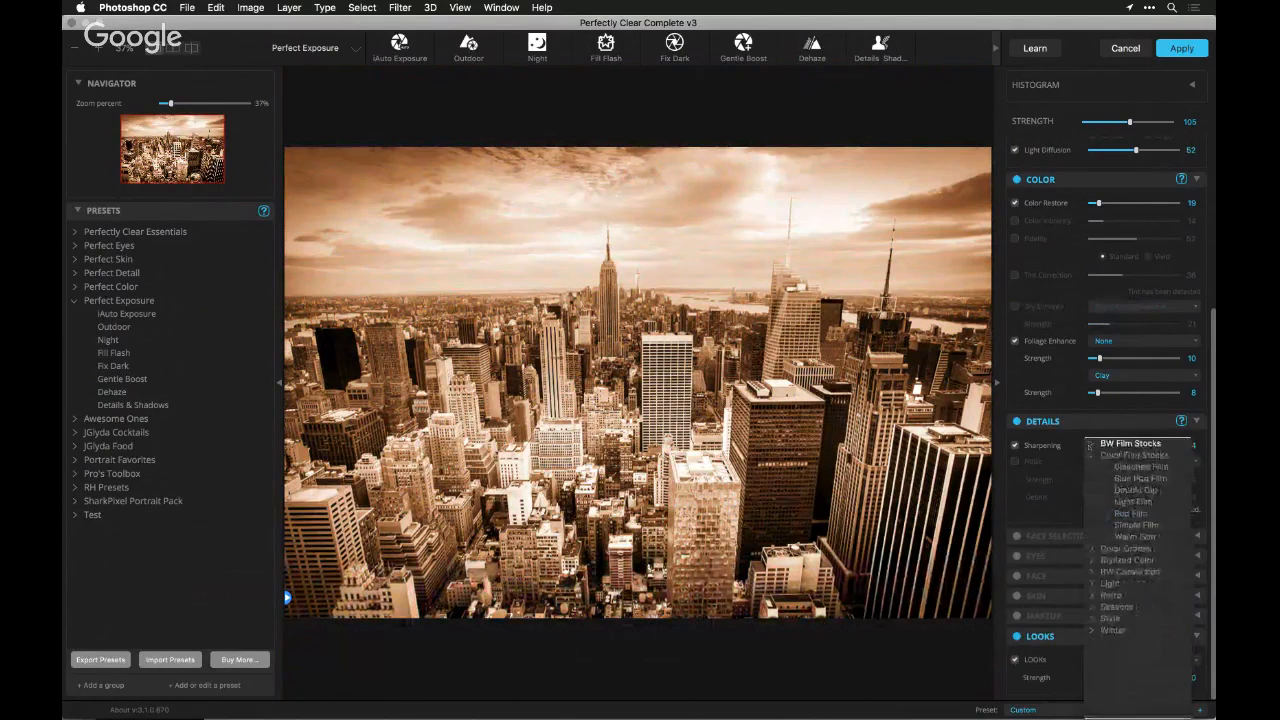
pyautogui.click(1091, 454)
pyautogui.click(1092, 490)
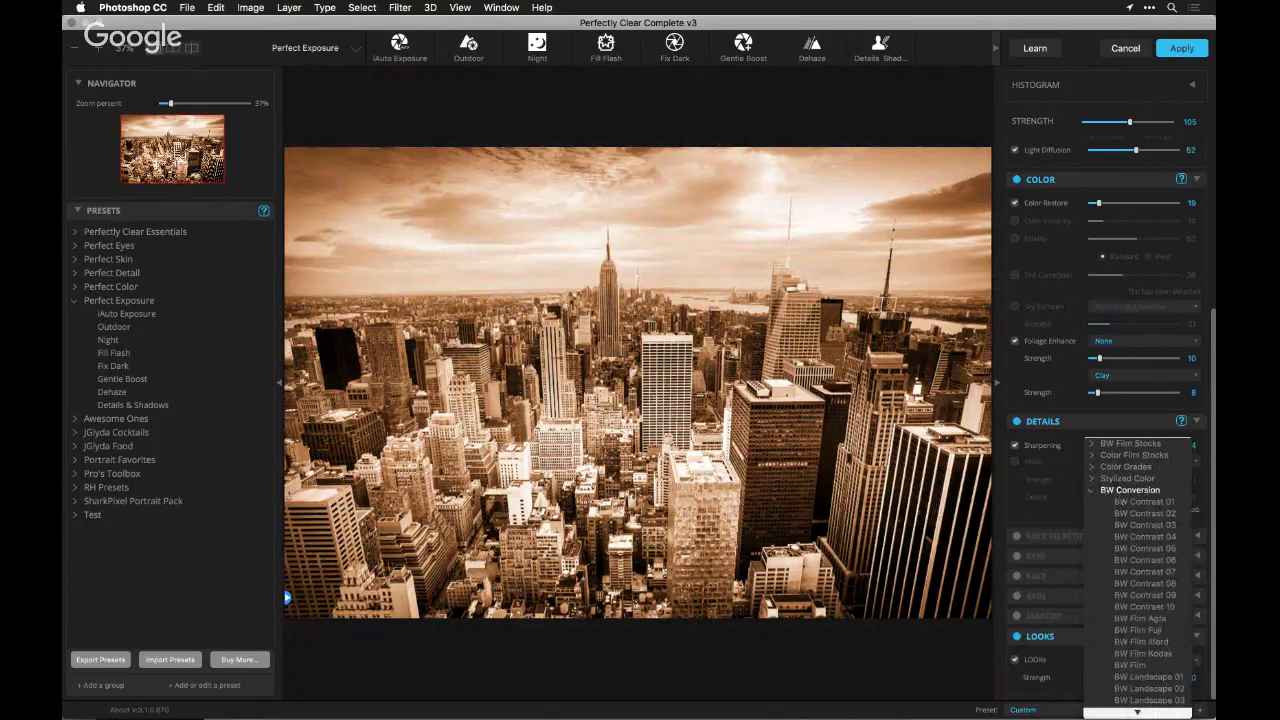
pyautogui.click(1140, 501)
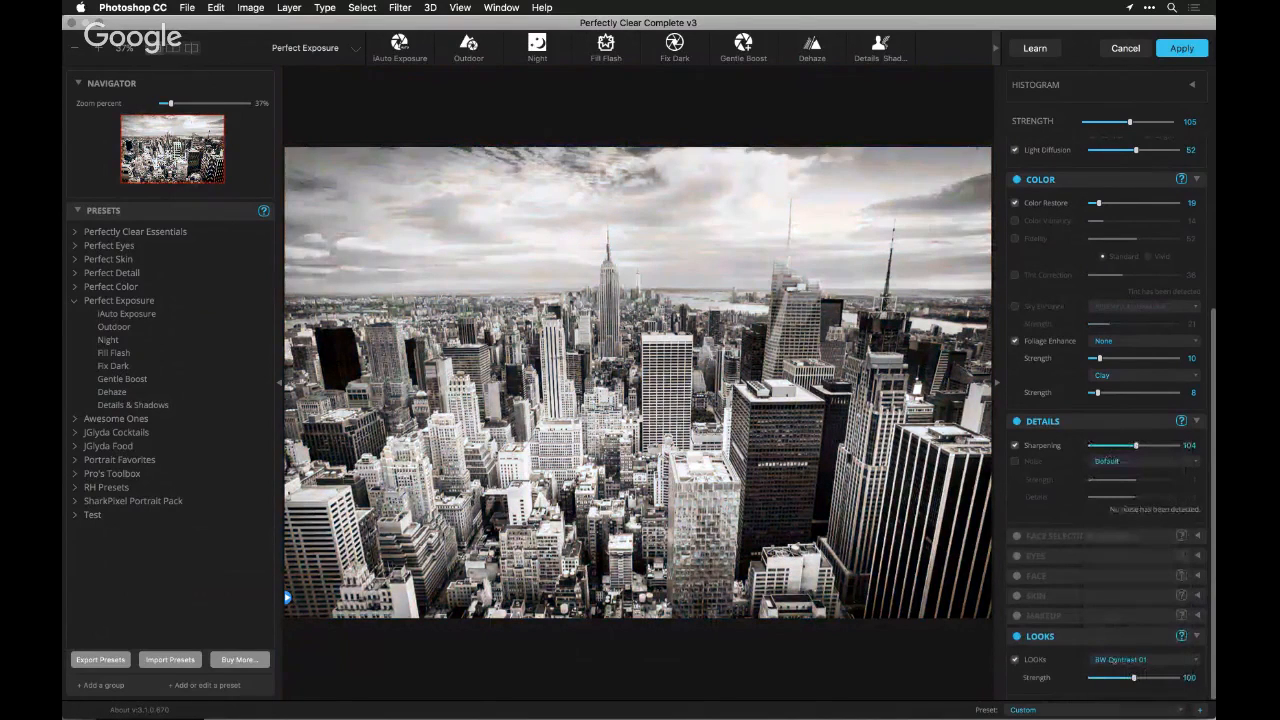
# Try the BW Film Agfa and BW Film Kodak looks from the BW Conversion group on the skyline
pyautogui.click(1145, 660)
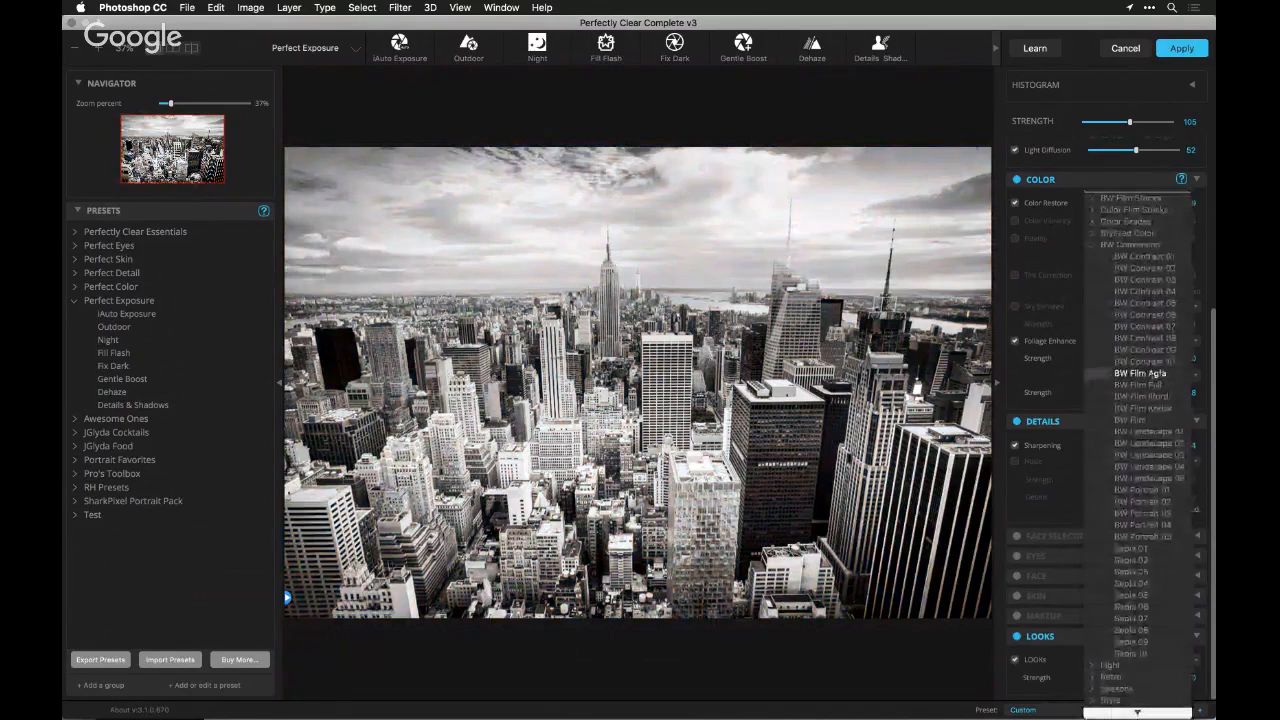
pyautogui.click(1140, 378)
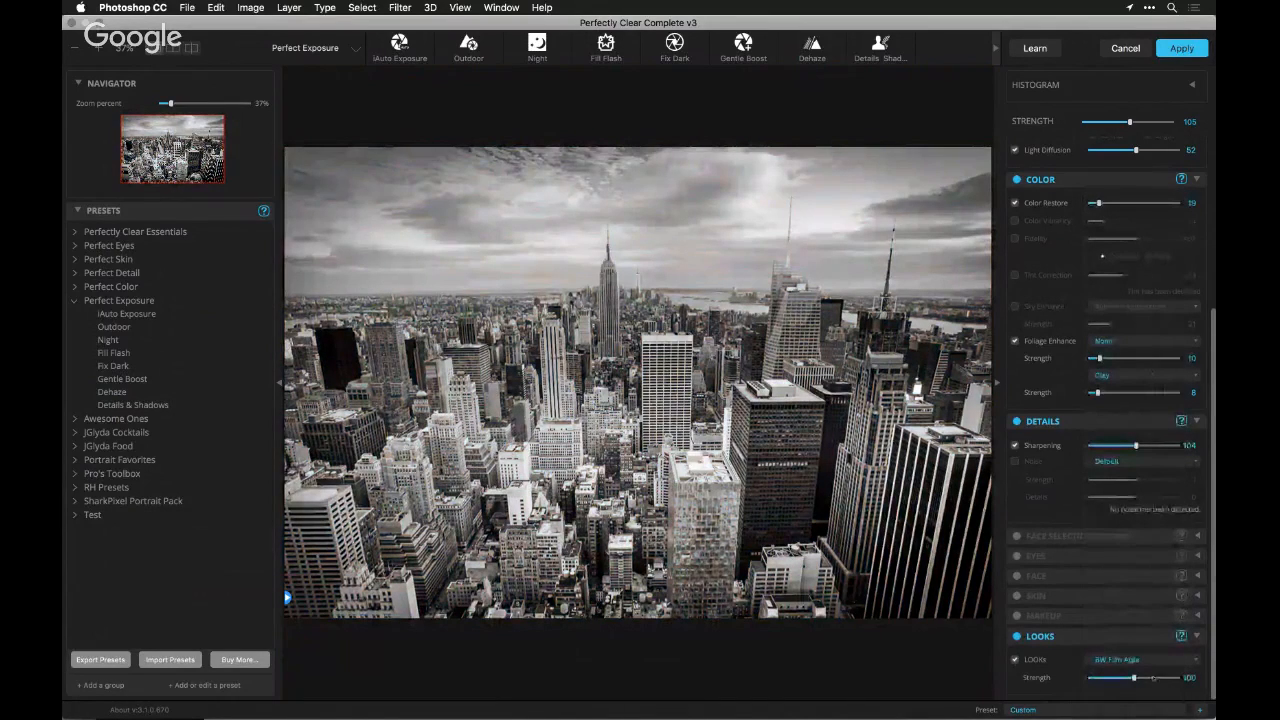
pyautogui.click(1140, 660)
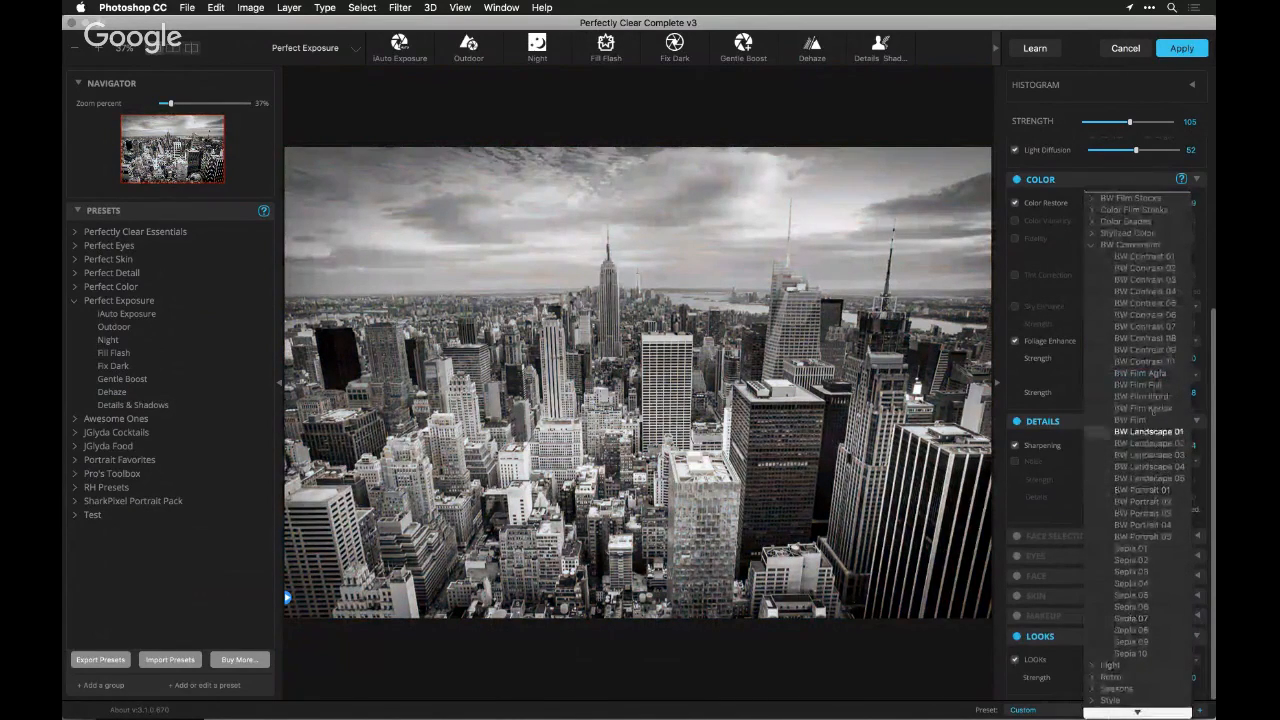
pyautogui.click(1140, 408)
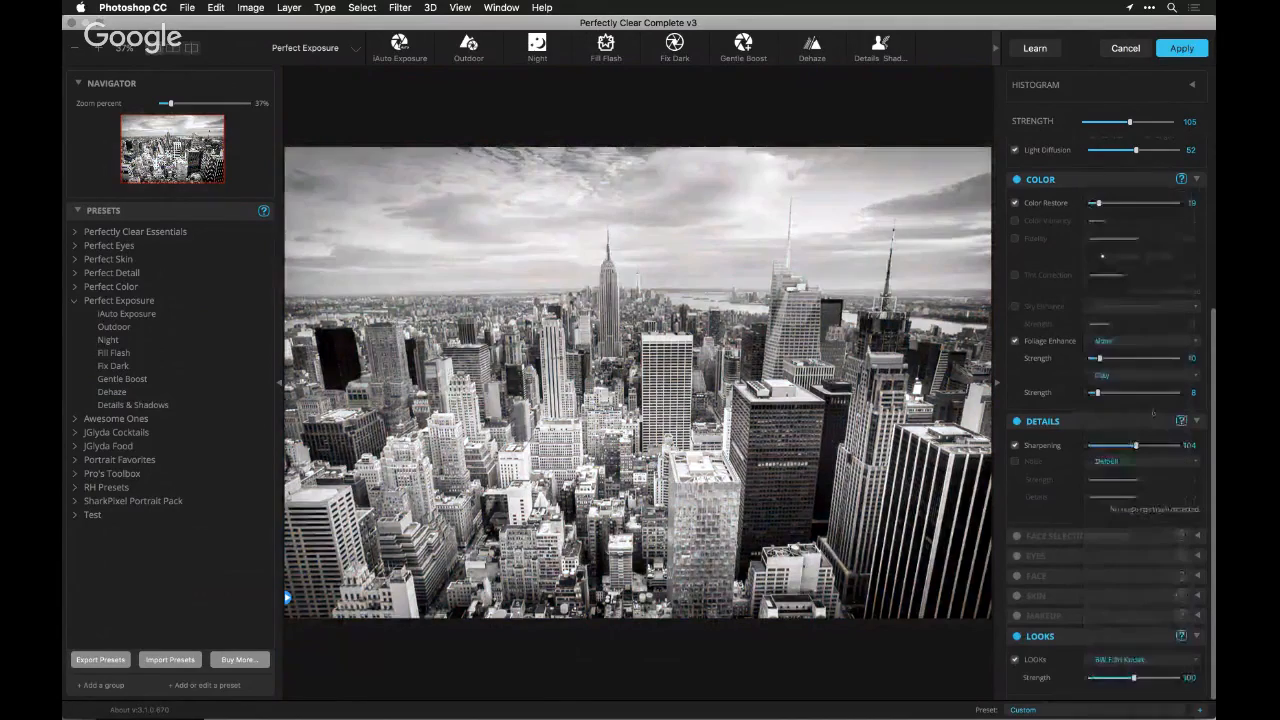
# Try the black-and-white landscape looks on the skyline, starting with BW Landscape 01 and ending with BW Landscape 05
pyautogui.click(1145, 659)
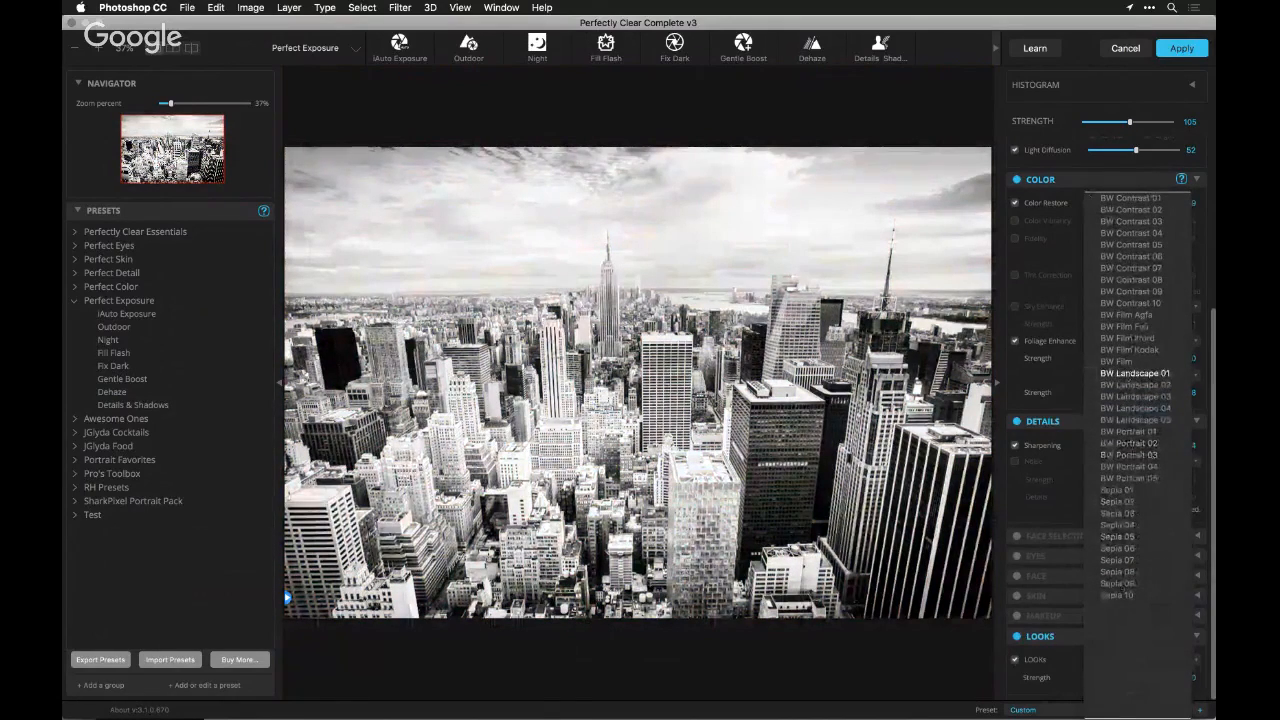
pyautogui.click(1135, 373)
pyautogui.click(1140, 461)
pyautogui.click(1137, 462)
pyautogui.click(1122, 659)
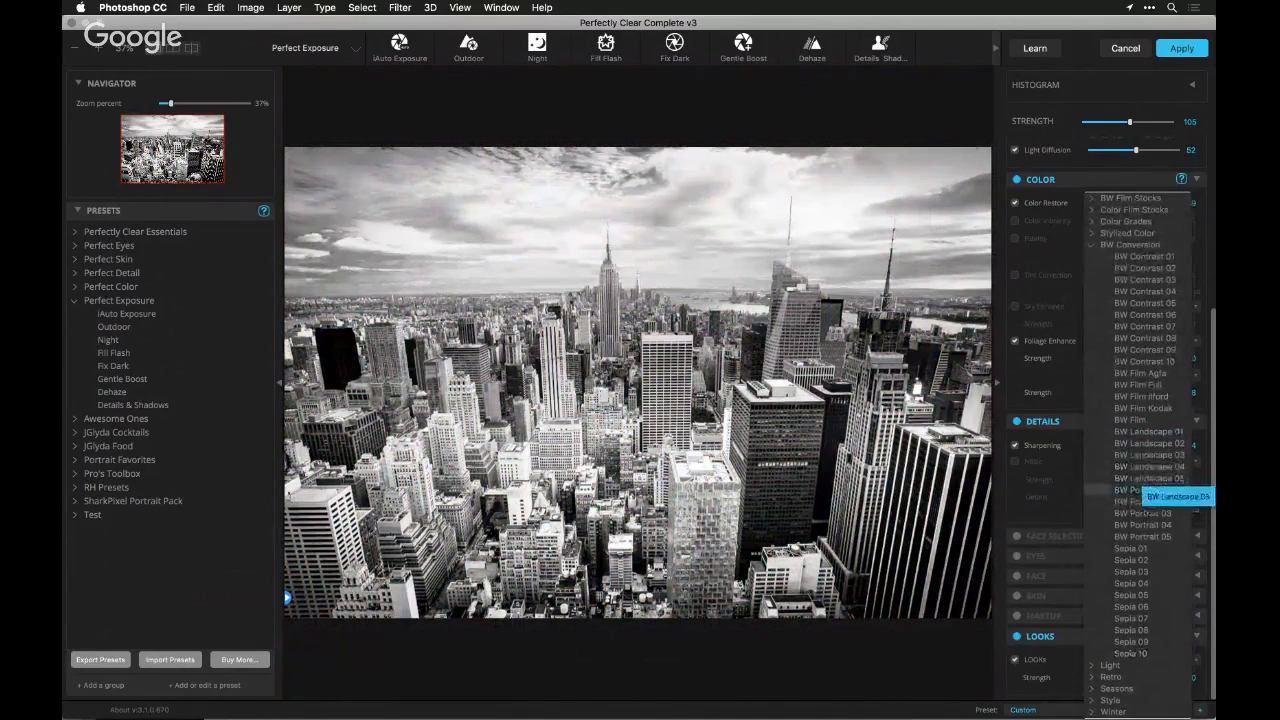
pyautogui.click(1146, 481)
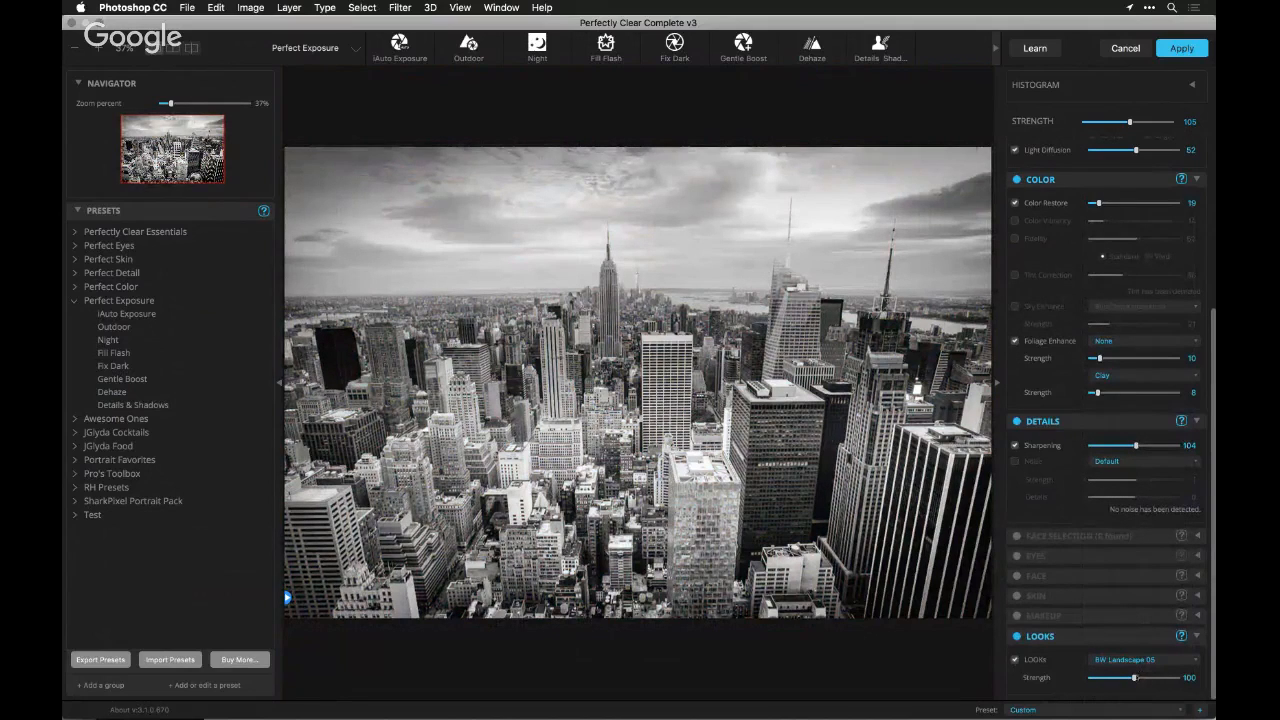
# Try the landscape look at about half strength, return its strength to 100, and turn off the LOOKS section
pyautogui.moveTo(1134, 678)
pyautogui.mouseDown()
pyautogui.moveTo(1158, 678)
pyautogui.moveTo(1110, 678)
pyautogui.mouseUp()
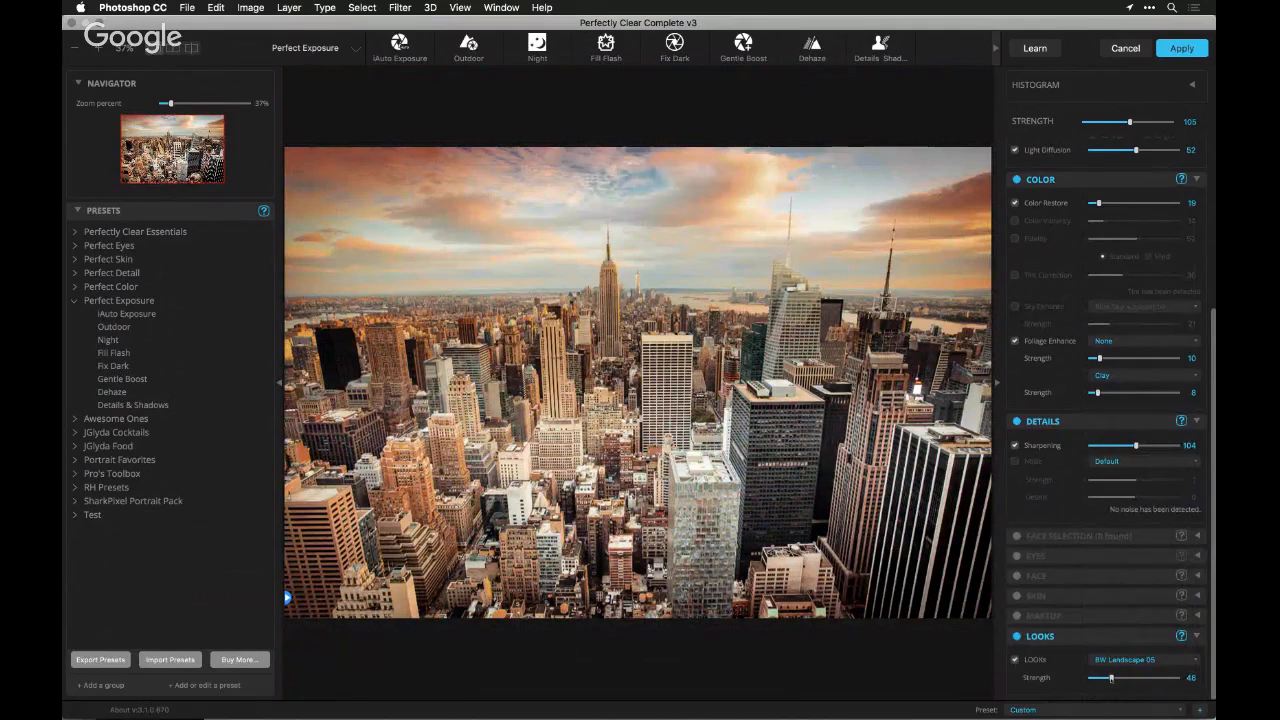
pyautogui.moveTo(1110, 678); pyautogui.dragTo(1135, 678)
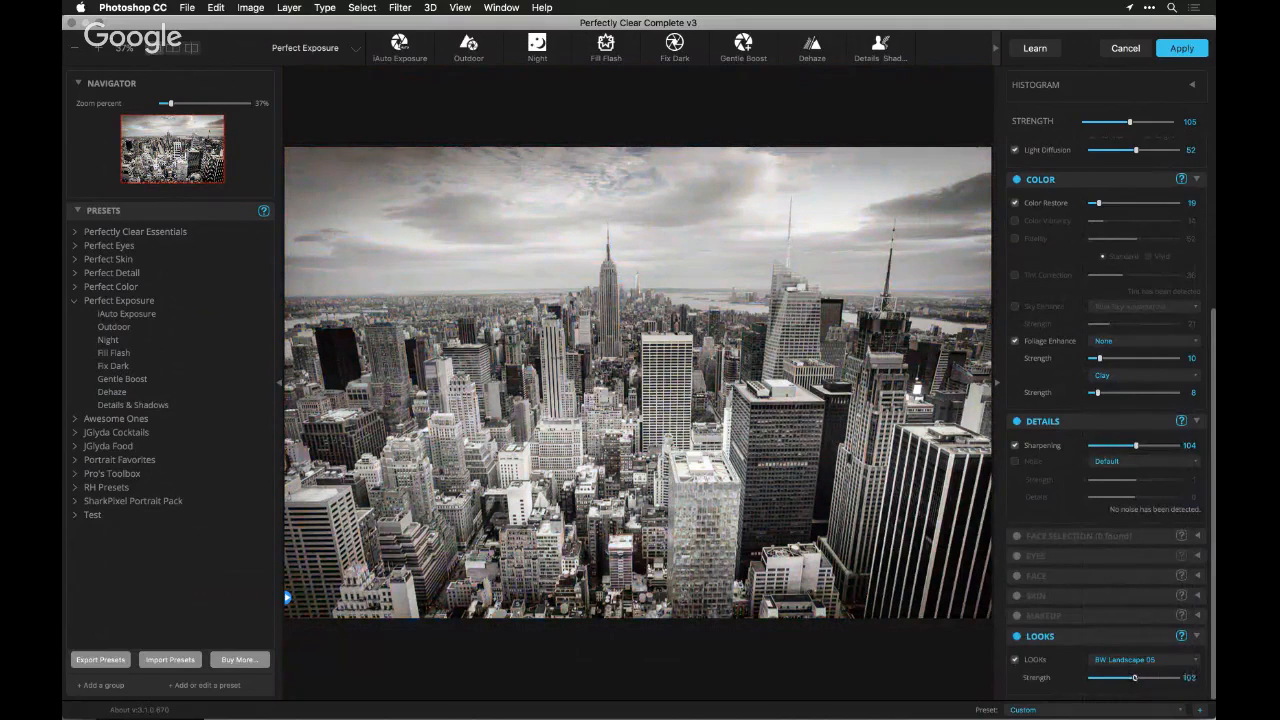
pyautogui.click(1017, 636)
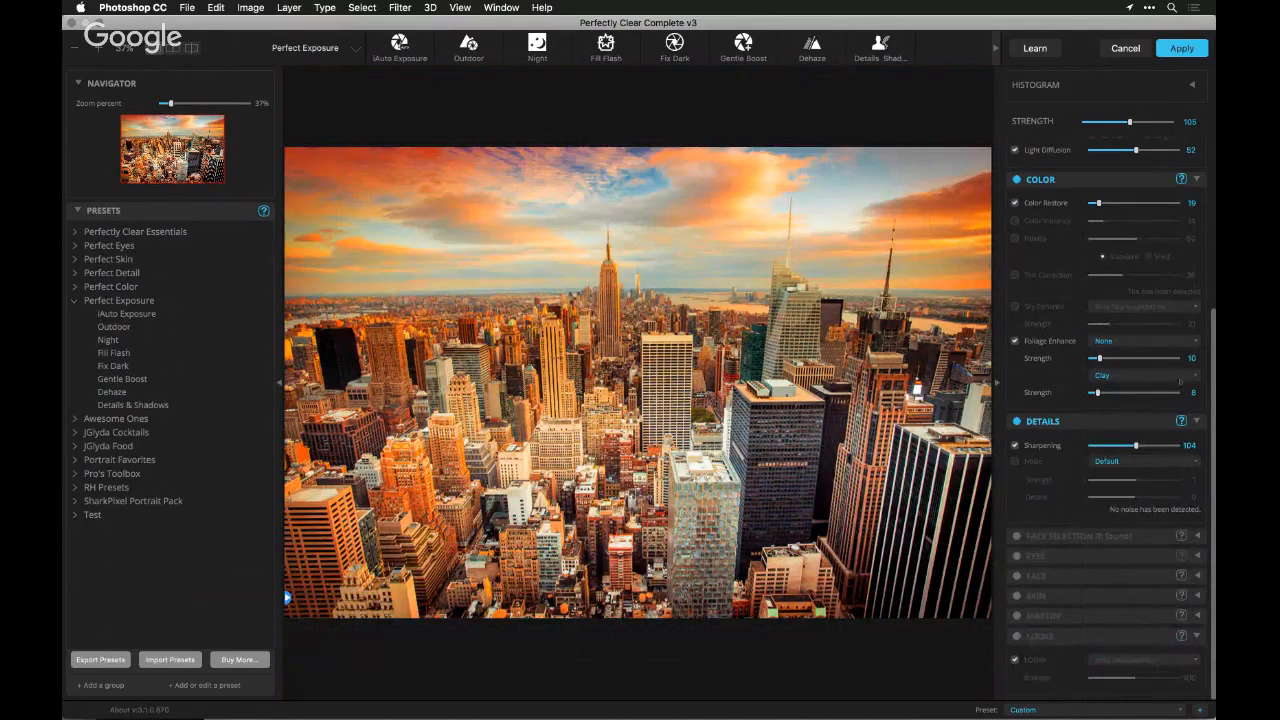
# Enable Neutral Density at 124 in Preprocessing and switch it off and on to compare the skyline's colors
pyautogui.scroll(5, 1180, 381)
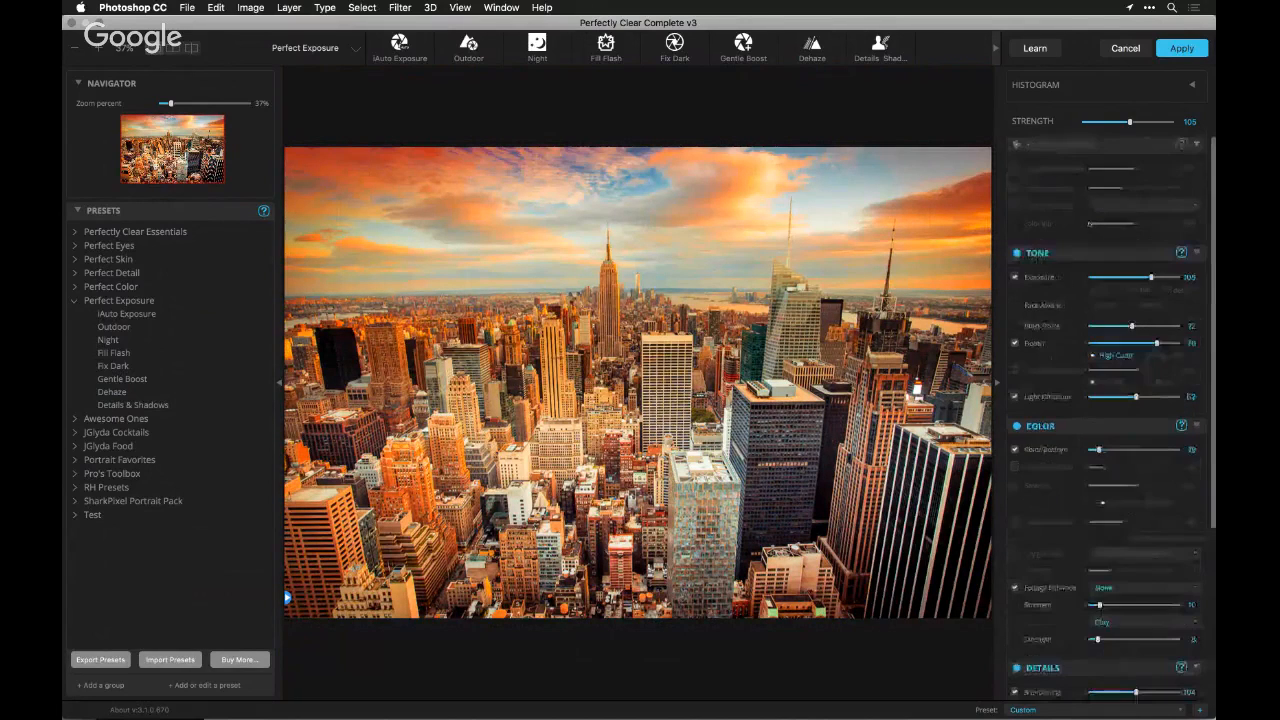
pyautogui.moveTo(1120, 188); pyautogui.dragTo(1142, 188)
pyautogui.click(1016, 187)
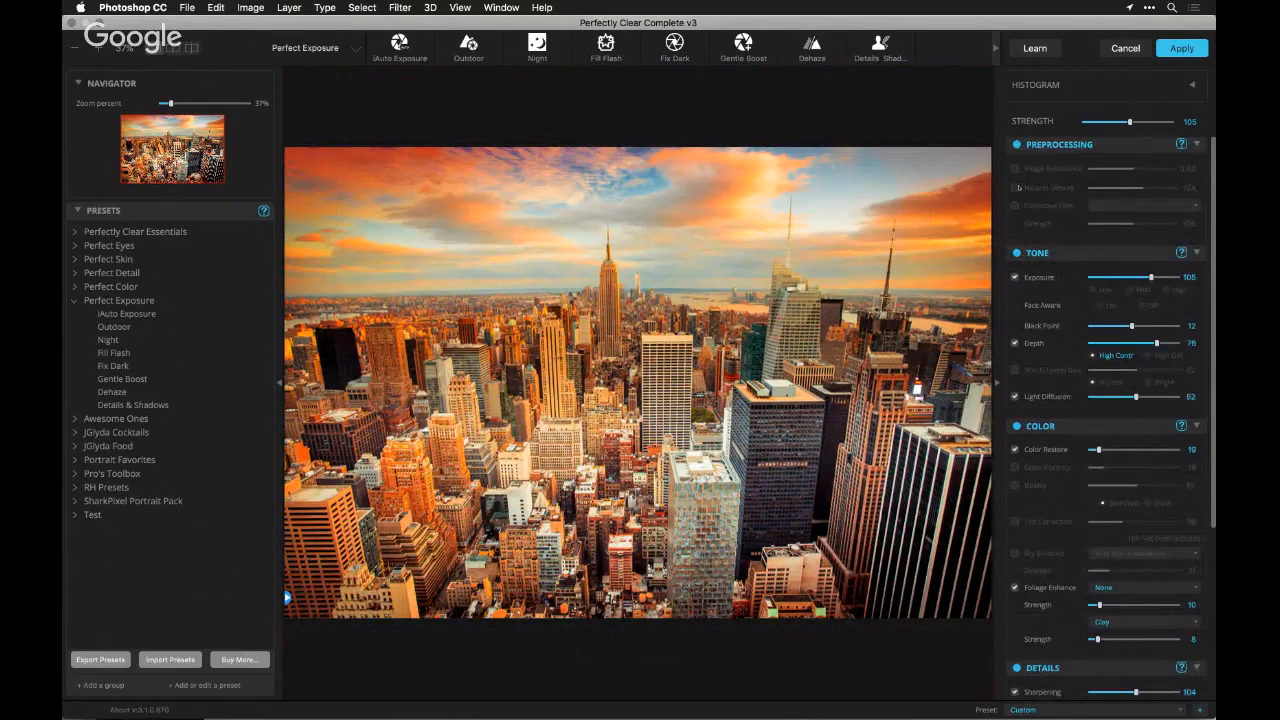
pyautogui.click(1016, 188)
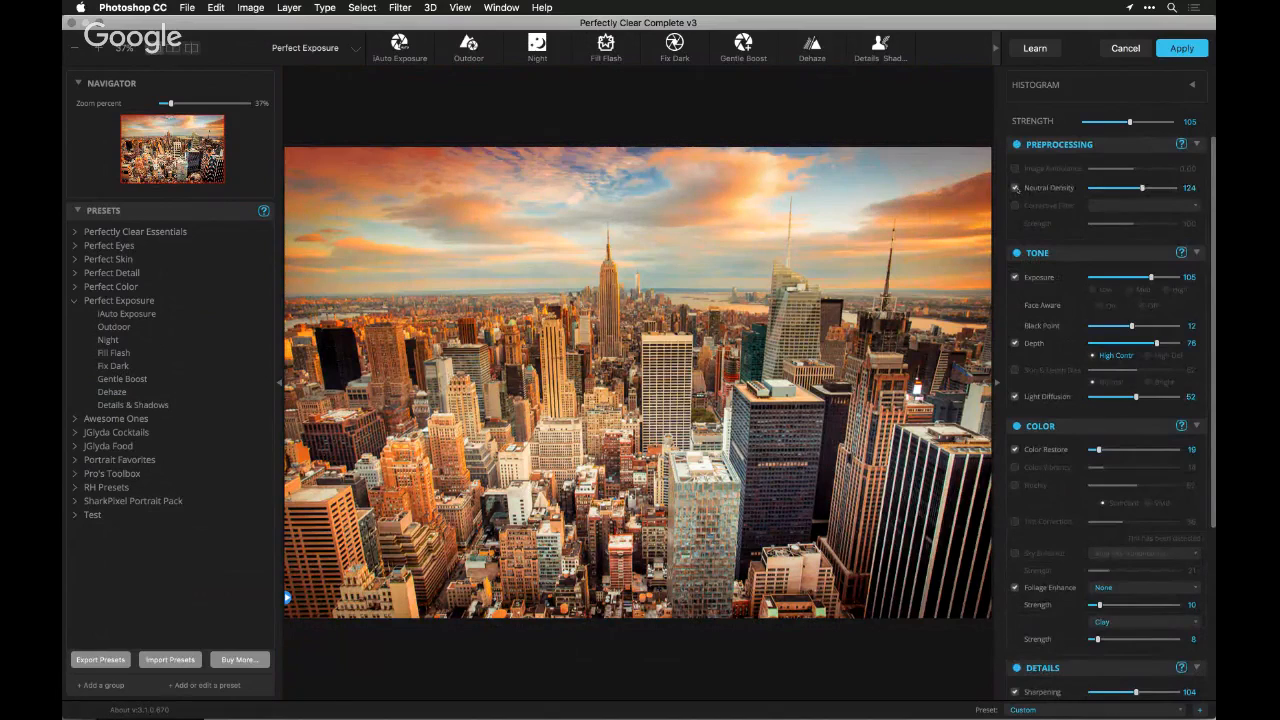
pyautogui.click(1016, 188)
pyautogui.click(1016, 188)
pyautogui.click(1016, 188)
pyautogui.click(1016, 188)
# Check the live chat questions in Safari and return to the Perfectly Clear window
pyautogui.press('super+Tab')
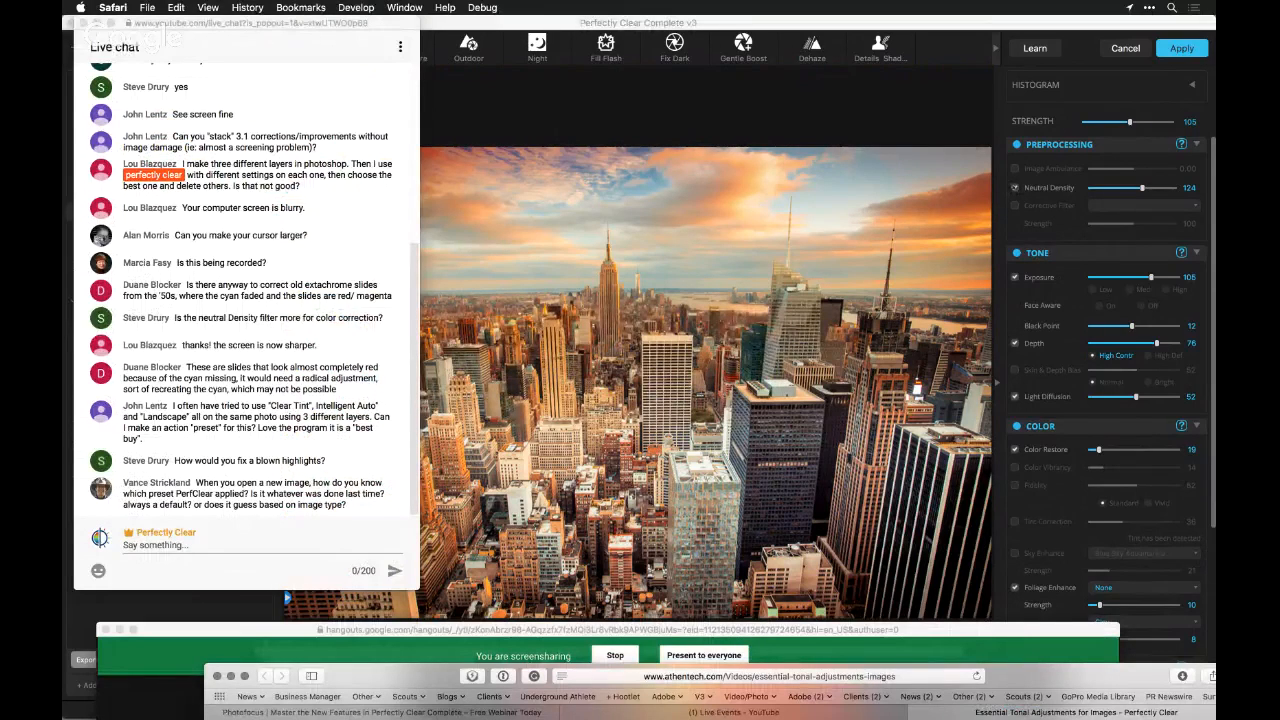
pyautogui.click(962, 124)
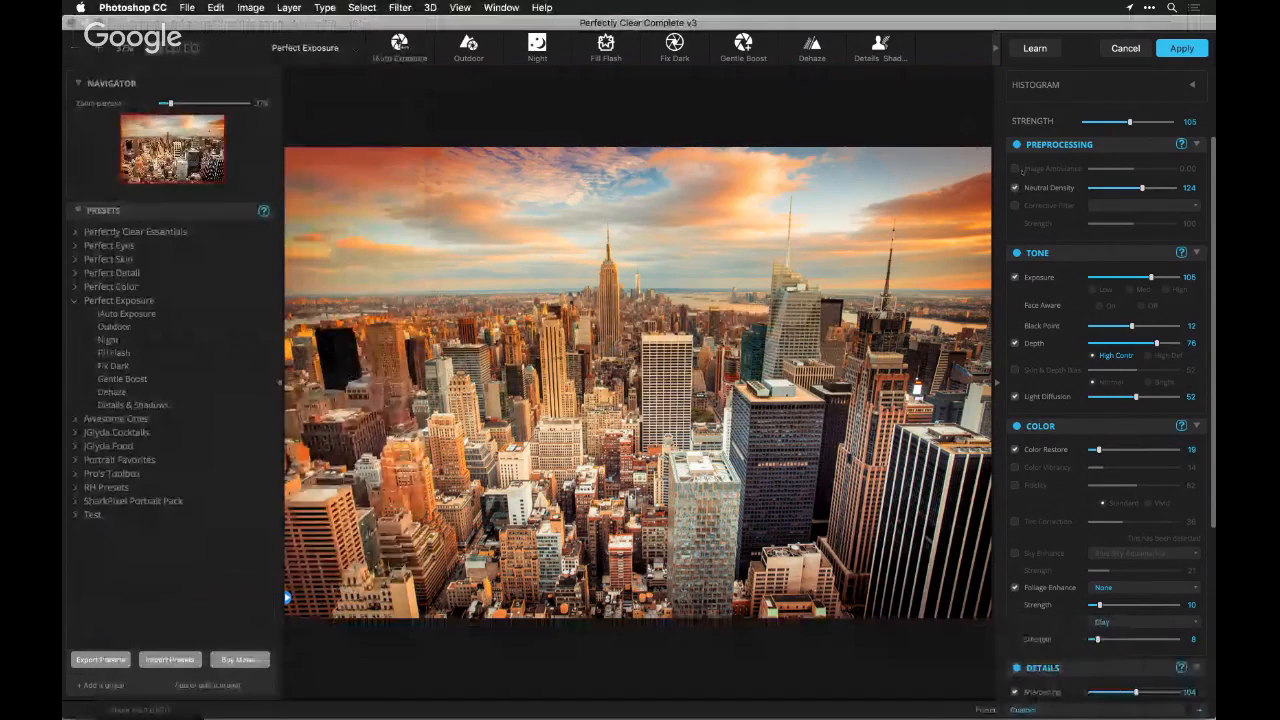
# Enable Image Ambulance and lower it to about -1.05 to darken the skyline
pyautogui.click(1015, 169)
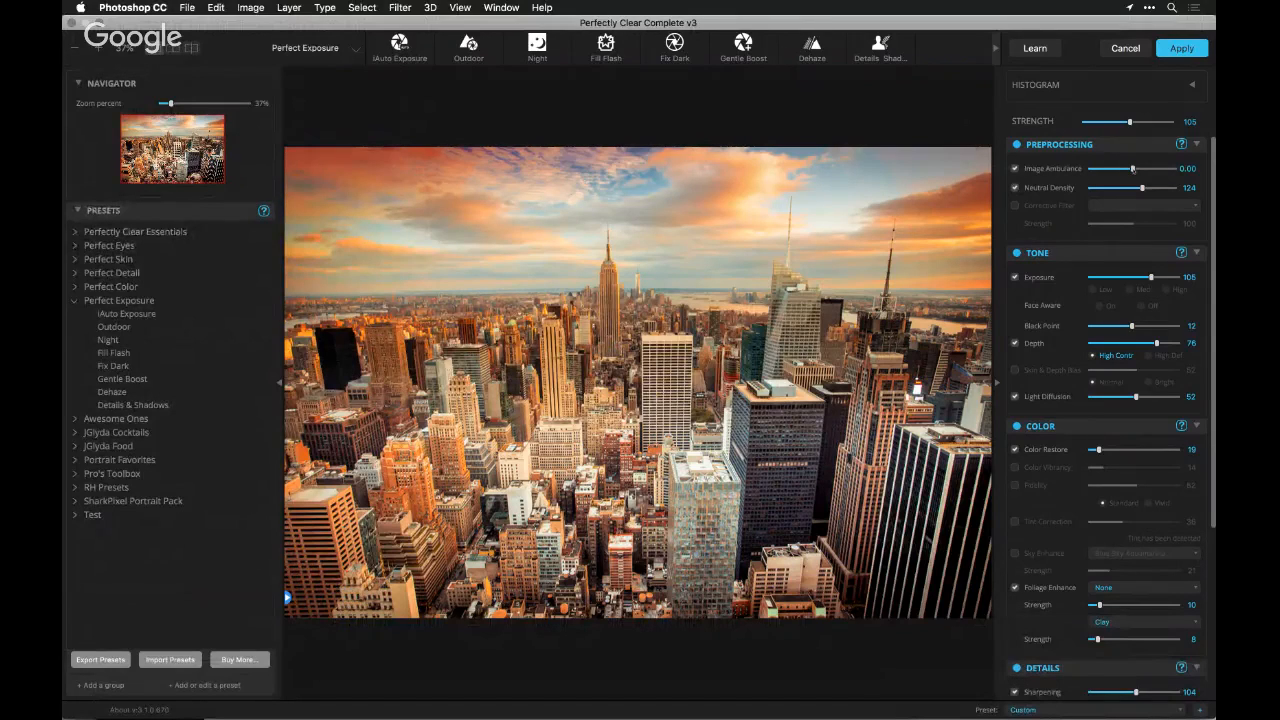
pyautogui.moveTo(1133, 169); pyautogui.dragTo(1125, 169)
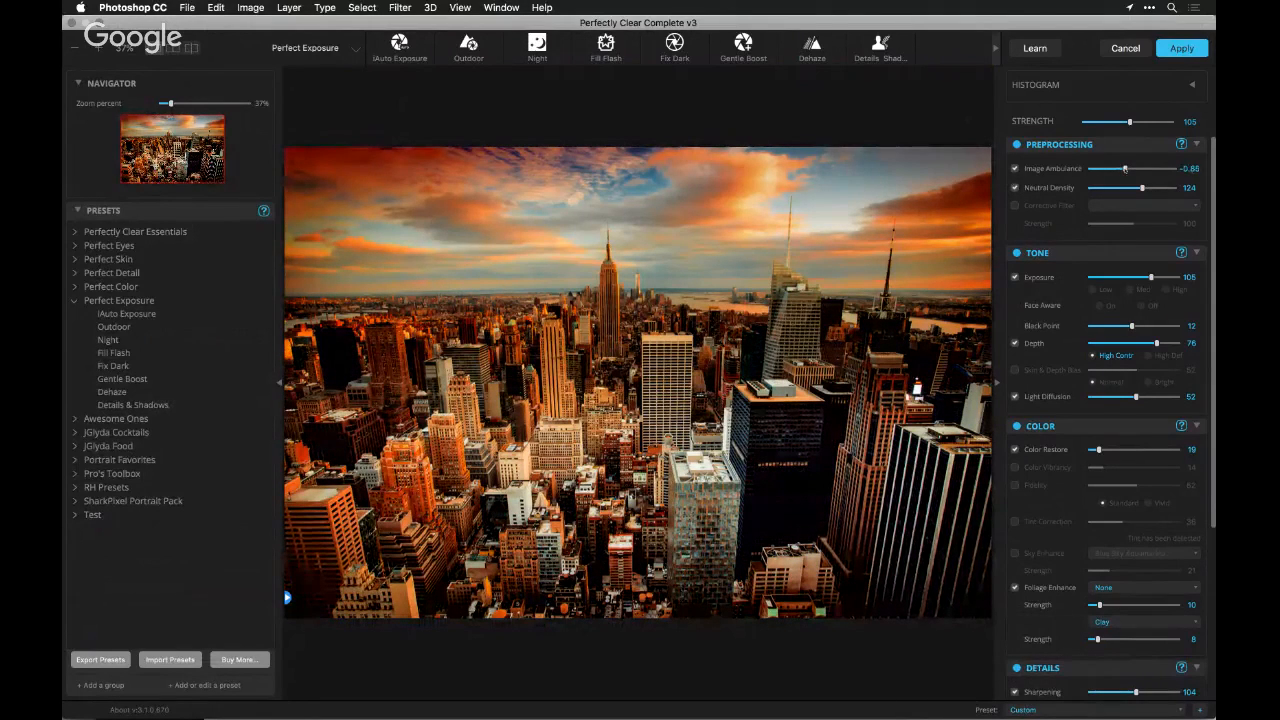
pyautogui.moveTo(1125, 169); pyautogui.dragTo(1123, 169)
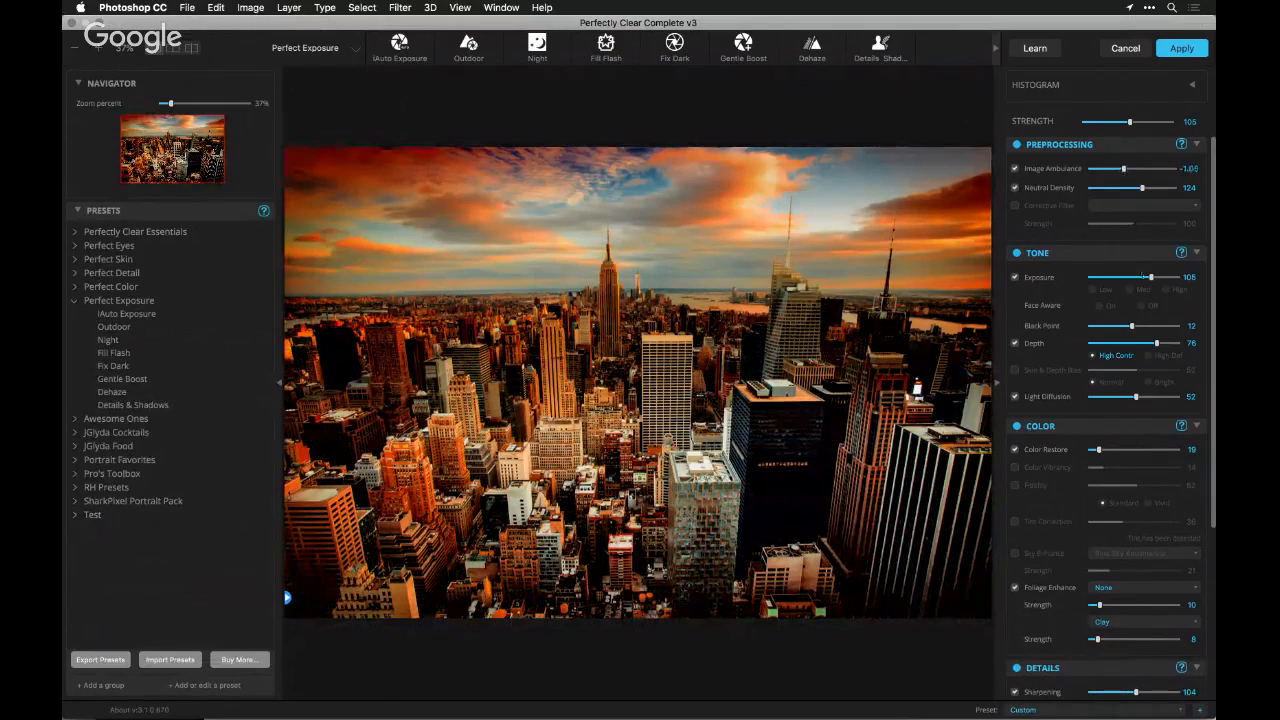
# Adjust the skyline's tone by setting Exposure to 150, Black Point to 6 and Depth to about 75
pyautogui.moveTo(1152, 278); pyautogui.dragTo(1181, 278)
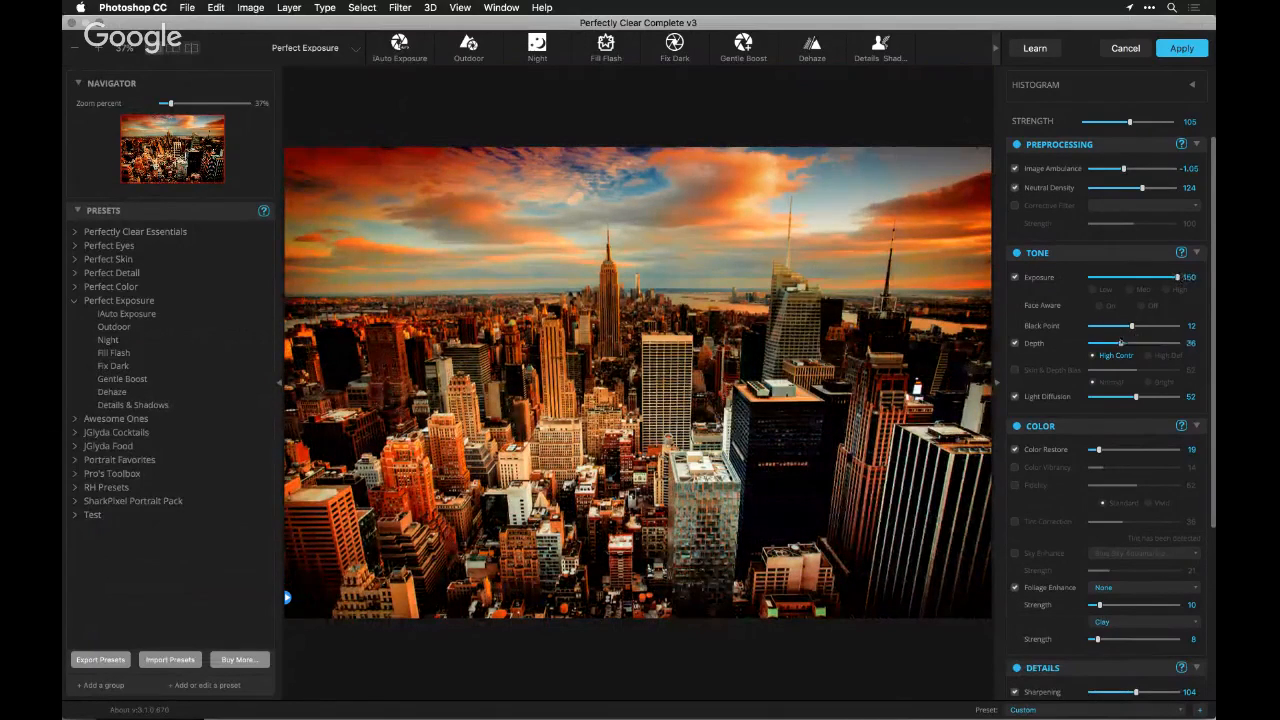
pyautogui.moveTo(1157, 343); pyautogui.dragTo(1143, 343)
pyautogui.click(1157, 344)
pyautogui.click(1111, 326)
# Set Image Ambulance to -0.30 and switch it off and on to compare its effect on the skyline
pyautogui.click(1125, 169)
pyautogui.moveTo(1125, 169); pyautogui.dragTo(1130, 169)
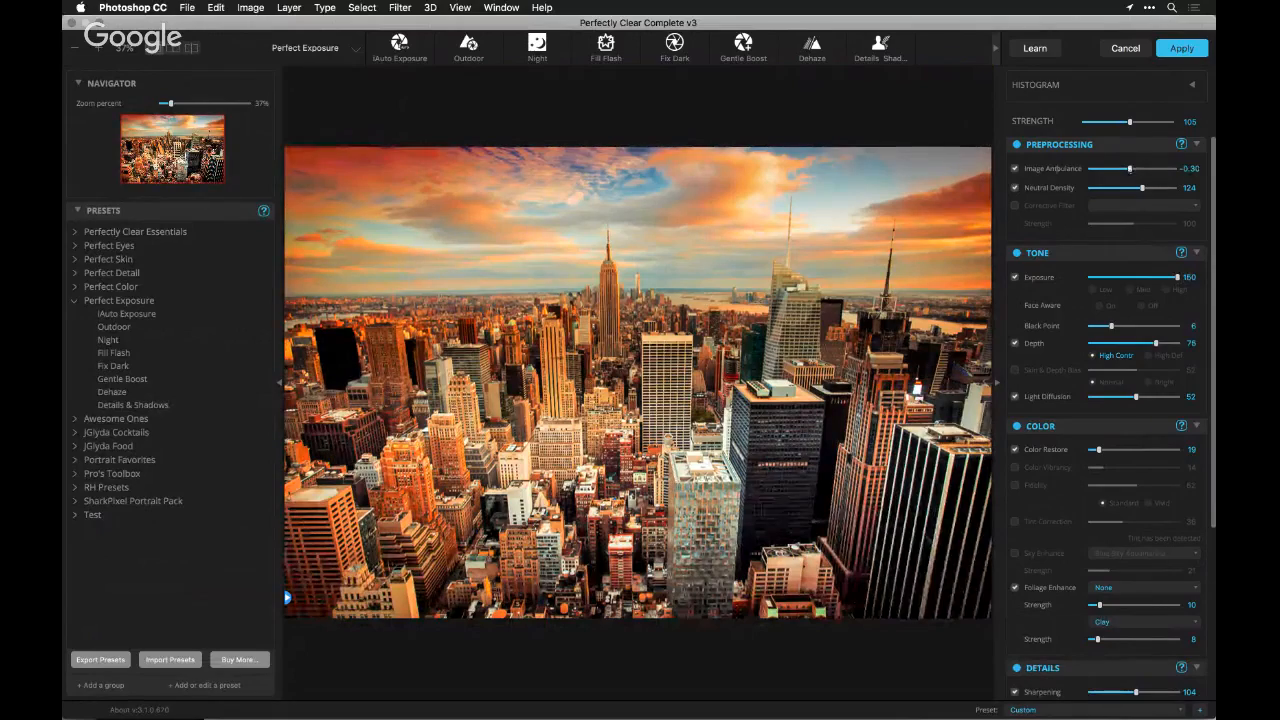
pyautogui.click(1015, 169)
pyautogui.click(1015, 169)
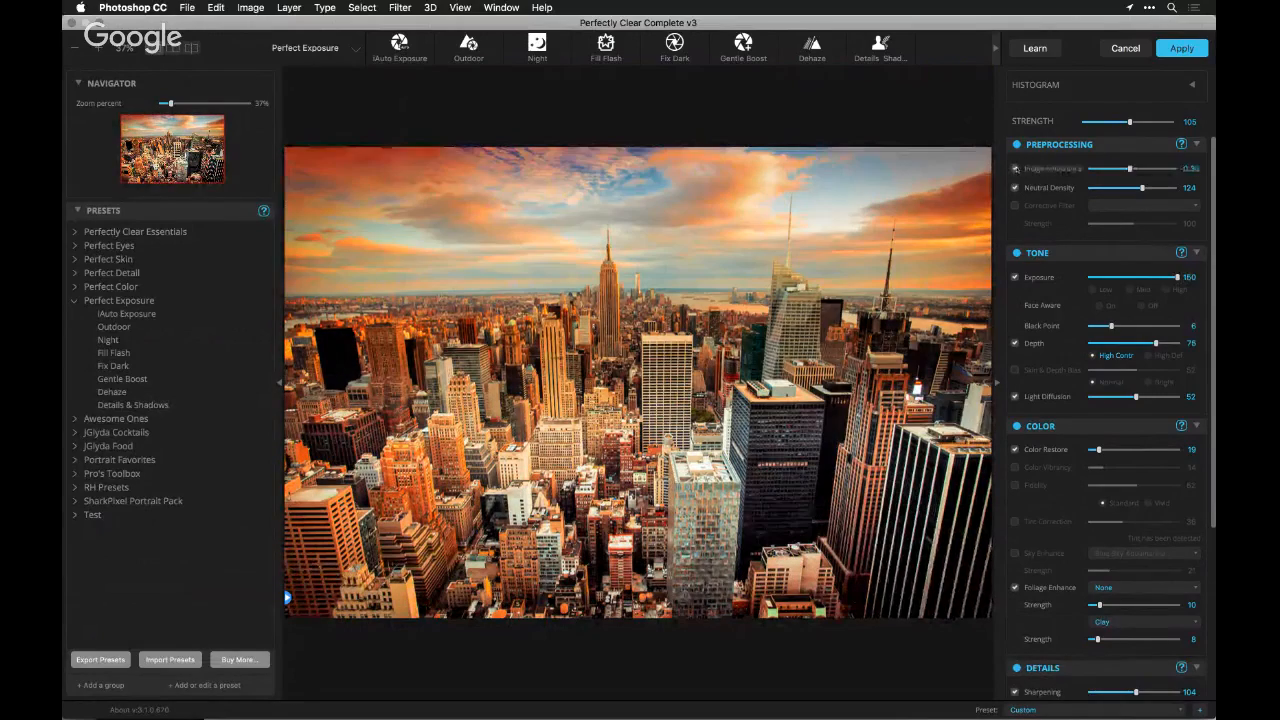
pyautogui.click(1015, 169)
pyautogui.click(1015, 169)
pyautogui.press('super+Tab')
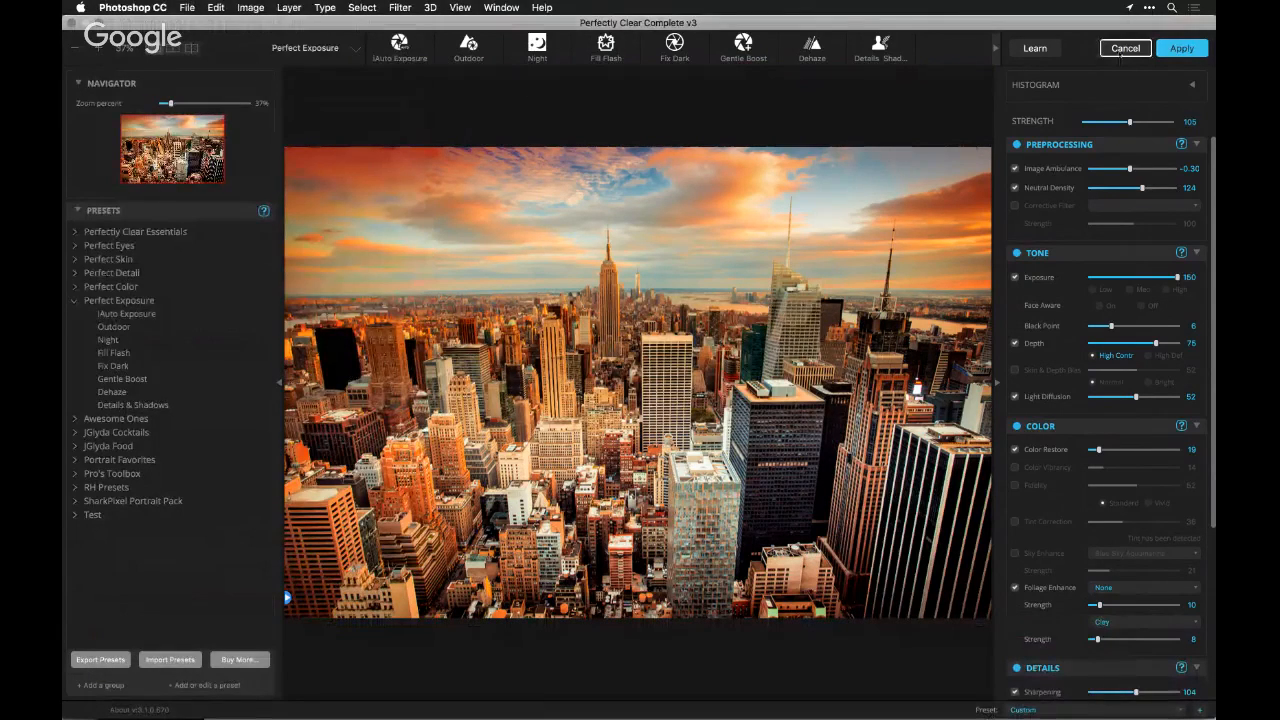
# Discard the skyline corrections and close the skyline and succulent photos
pyautogui.click(1125, 47)
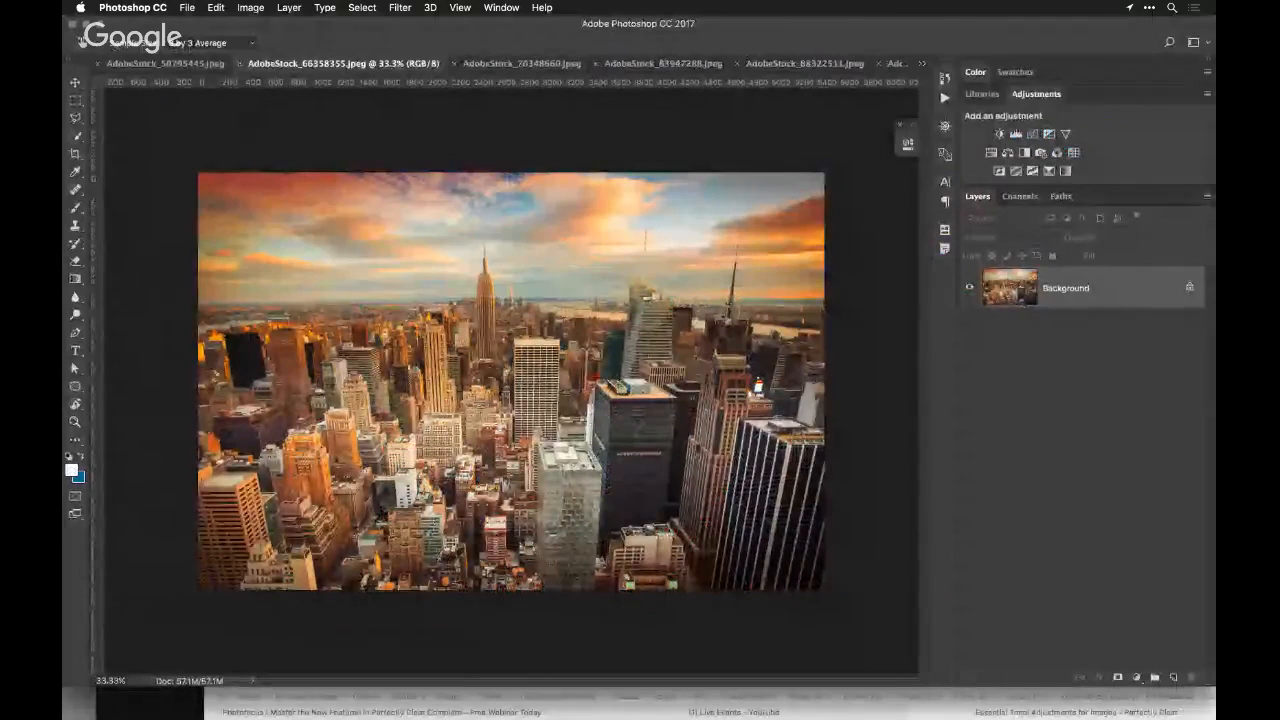
pyautogui.press('super+w')
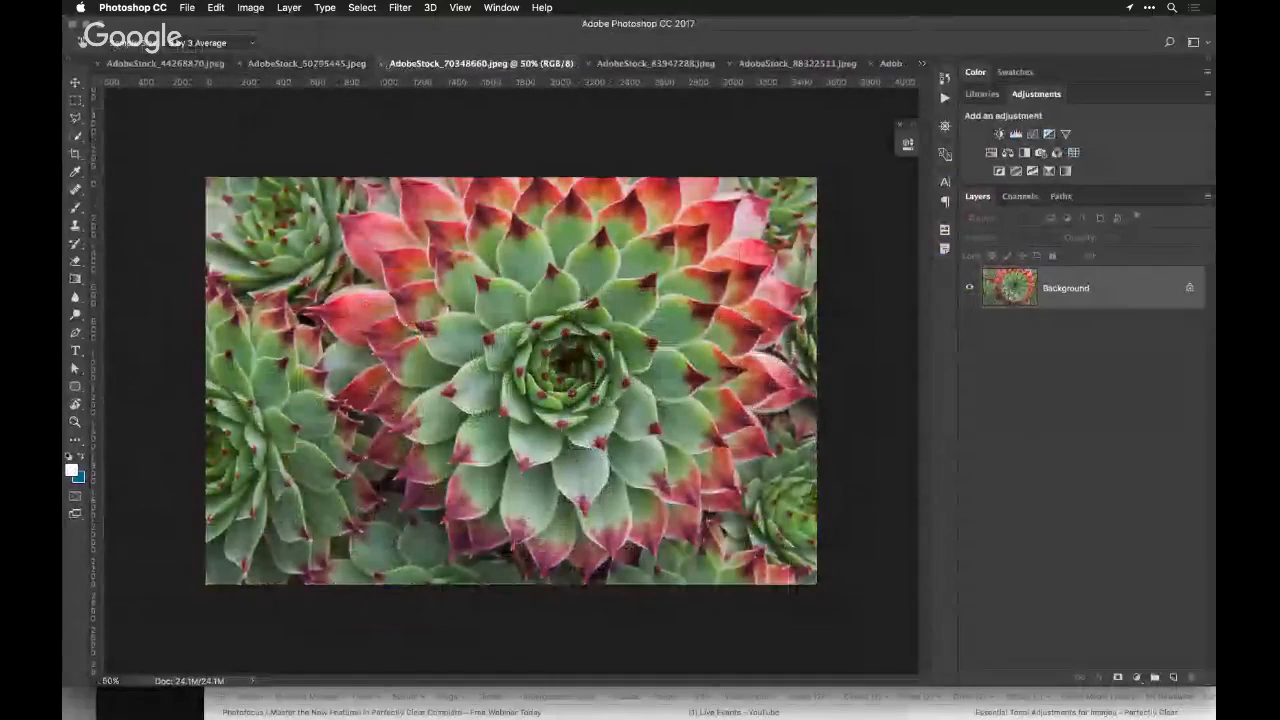
pyautogui.press('super+w')
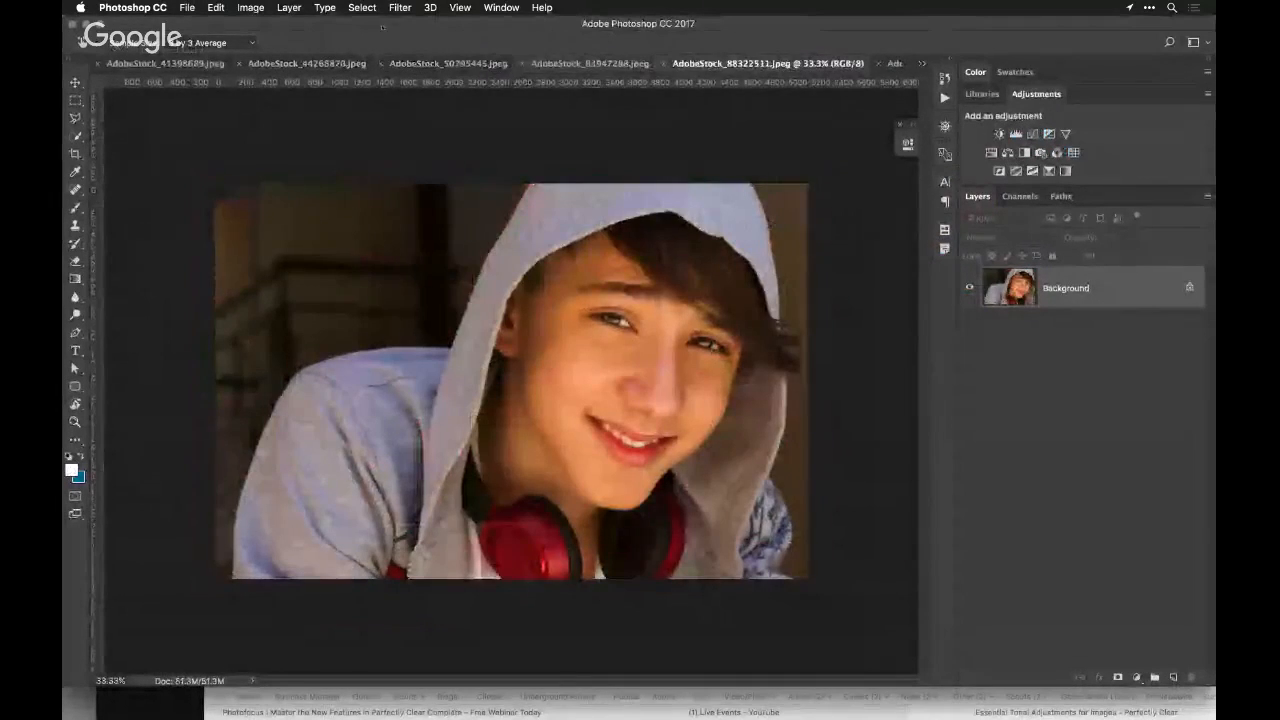
# Open the hooded portrait in Perfectly Clear Complete v3 and apply the iAuto Skin + Eyes preset from the Perfect Eyes group
pyautogui.click(399, 7)
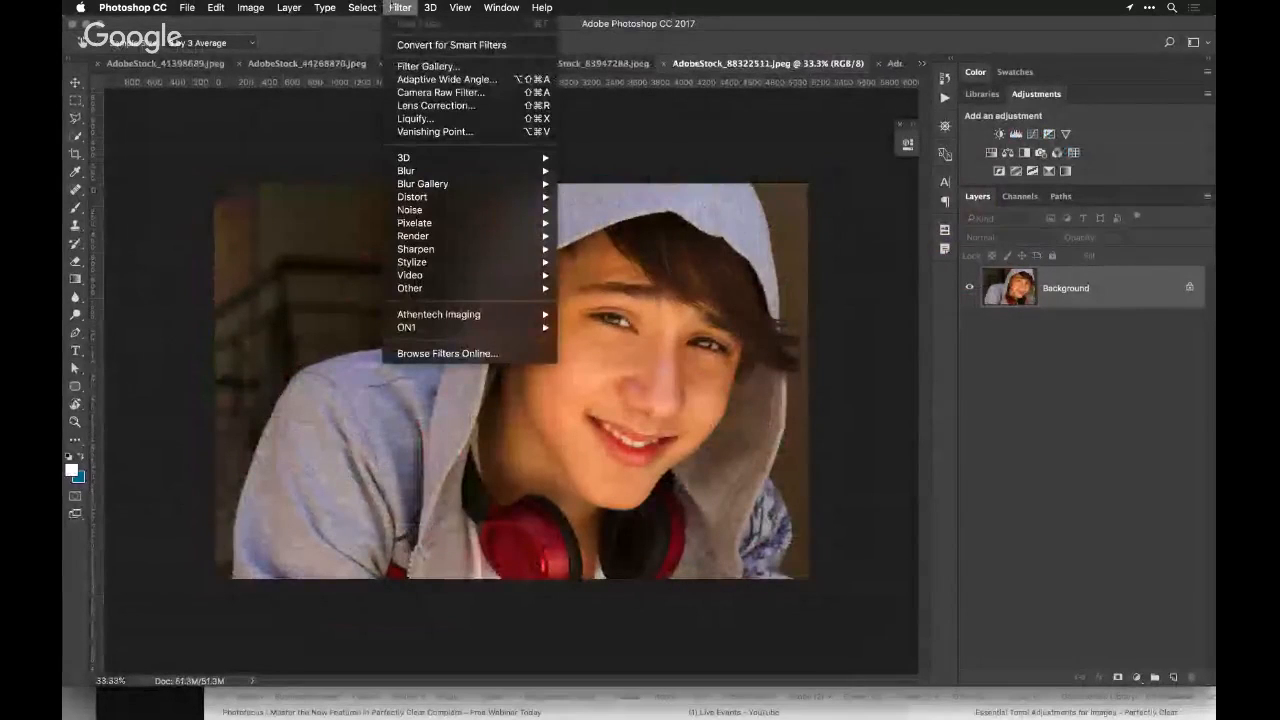
pyautogui.moveTo(470, 314)
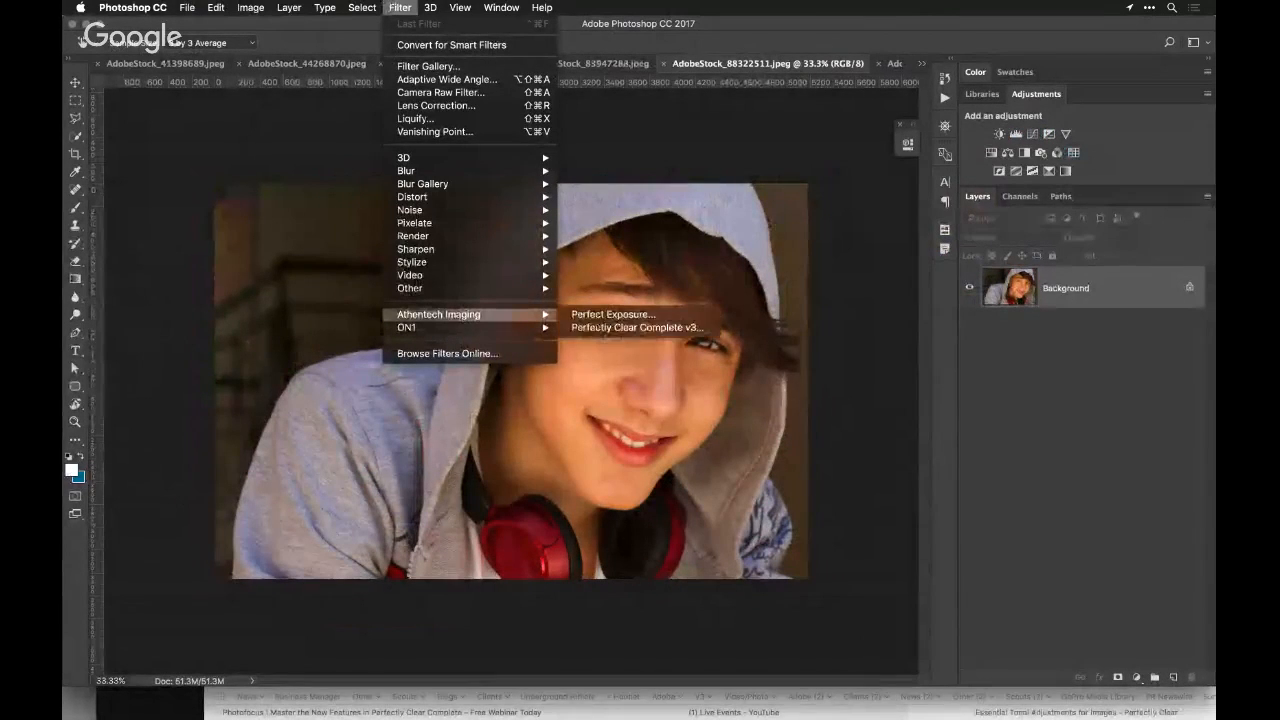
pyautogui.click(618, 328)
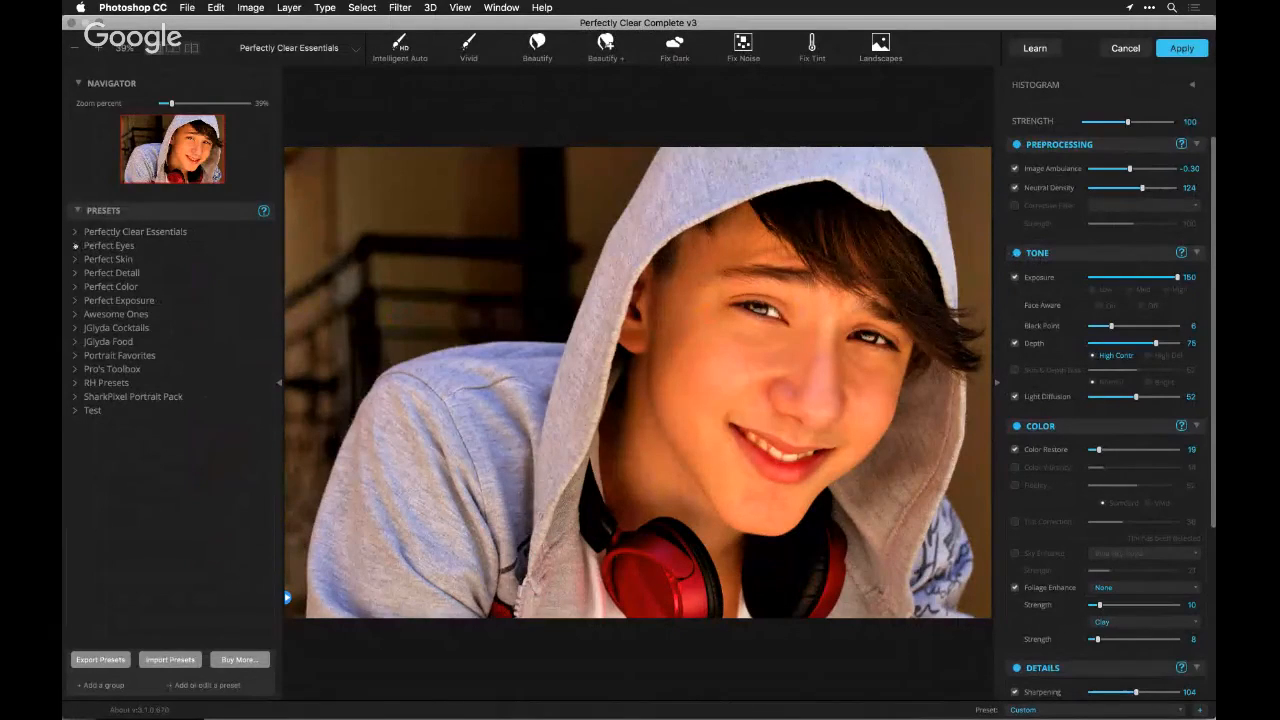
pyautogui.click(76, 246)
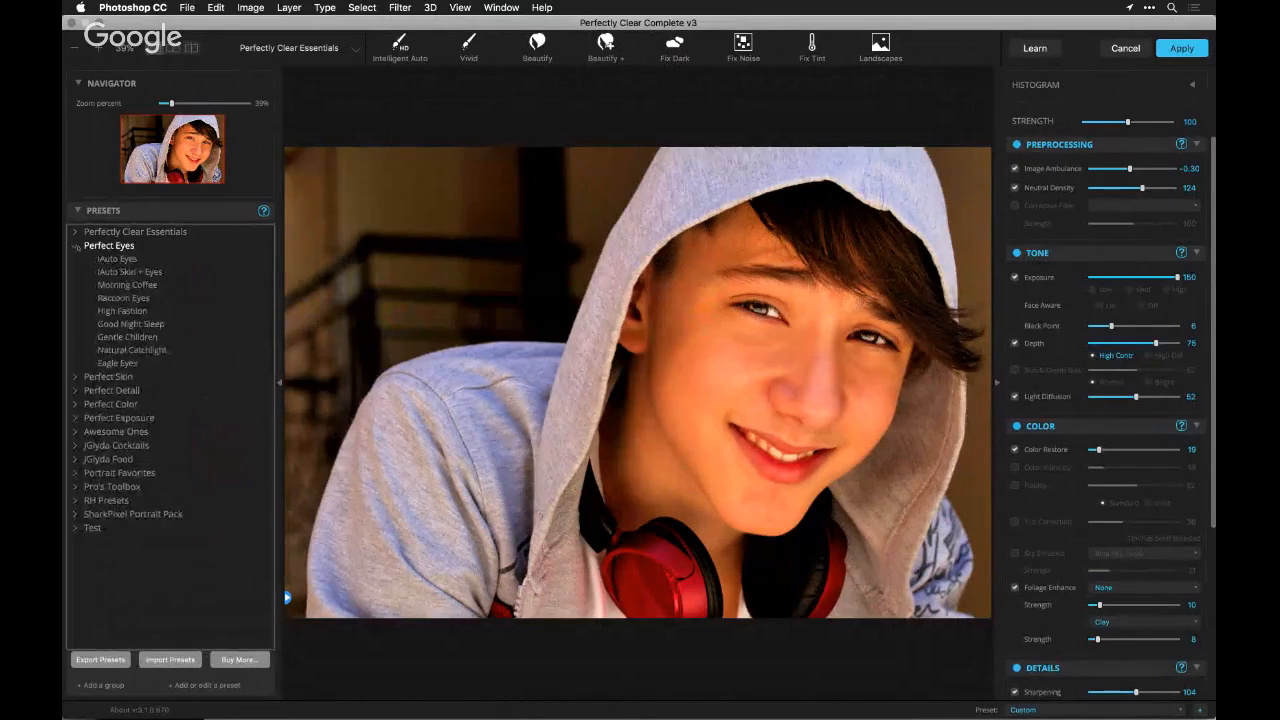
pyautogui.click(118, 272)
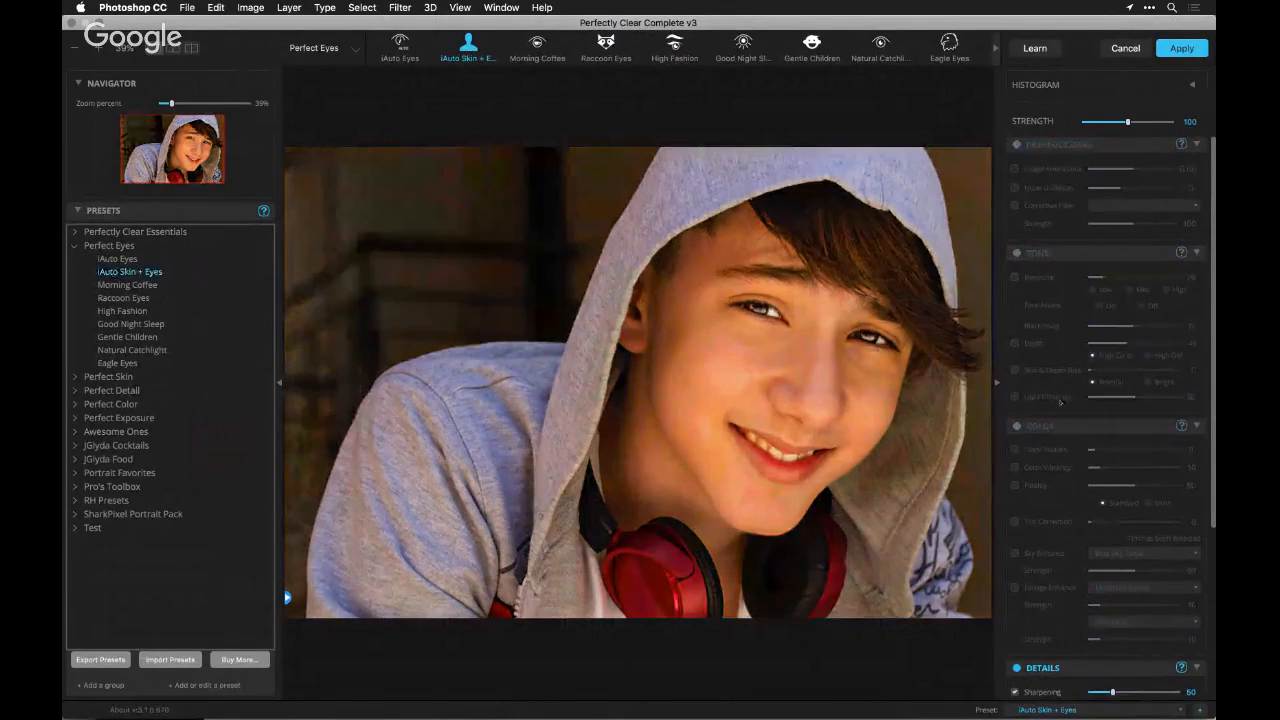
# Expand the Eyes corrections and compare the portrait with Eye Enhance and Dark Circles each switched off and on
pyautogui.scroll(-5, 1060, 401)
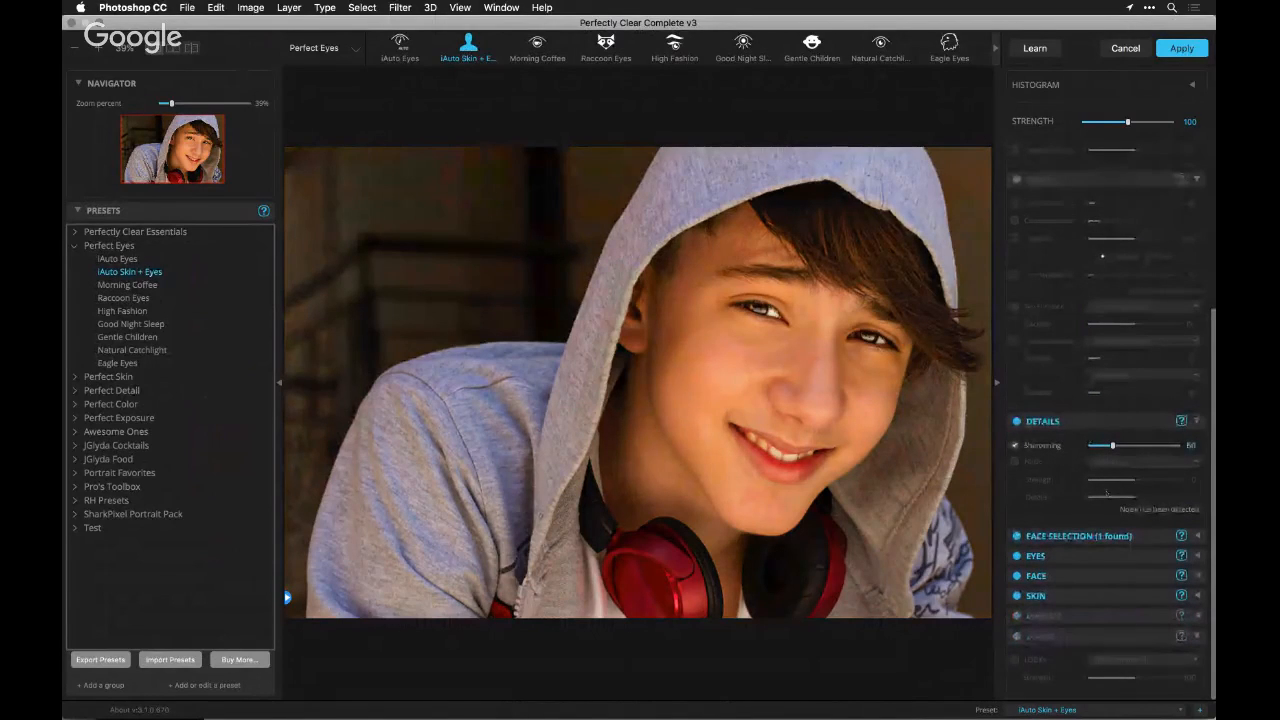
pyautogui.click(1093, 555)
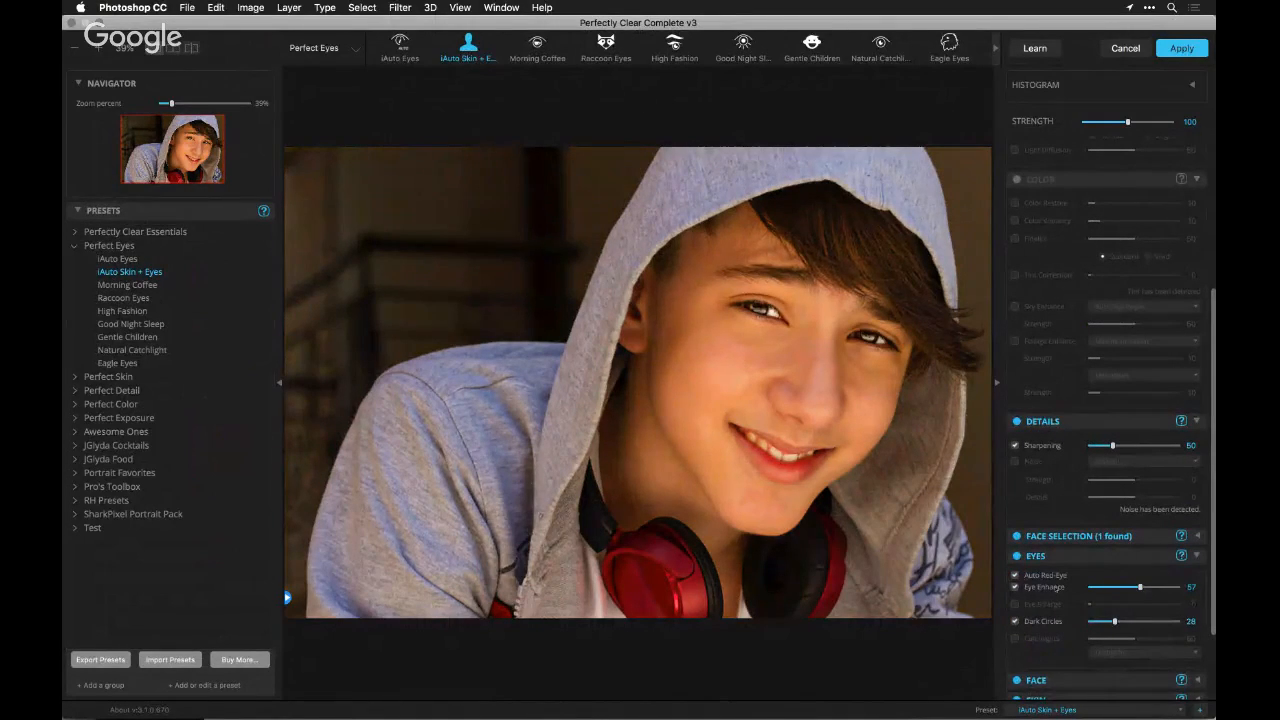
pyautogui.click(1015, 587)
pyautogui.click(1015, 587)
pyautogui.click(1015, 621)
pyautogui.click(1015, 621)
pyautogui.click(1015, 621)
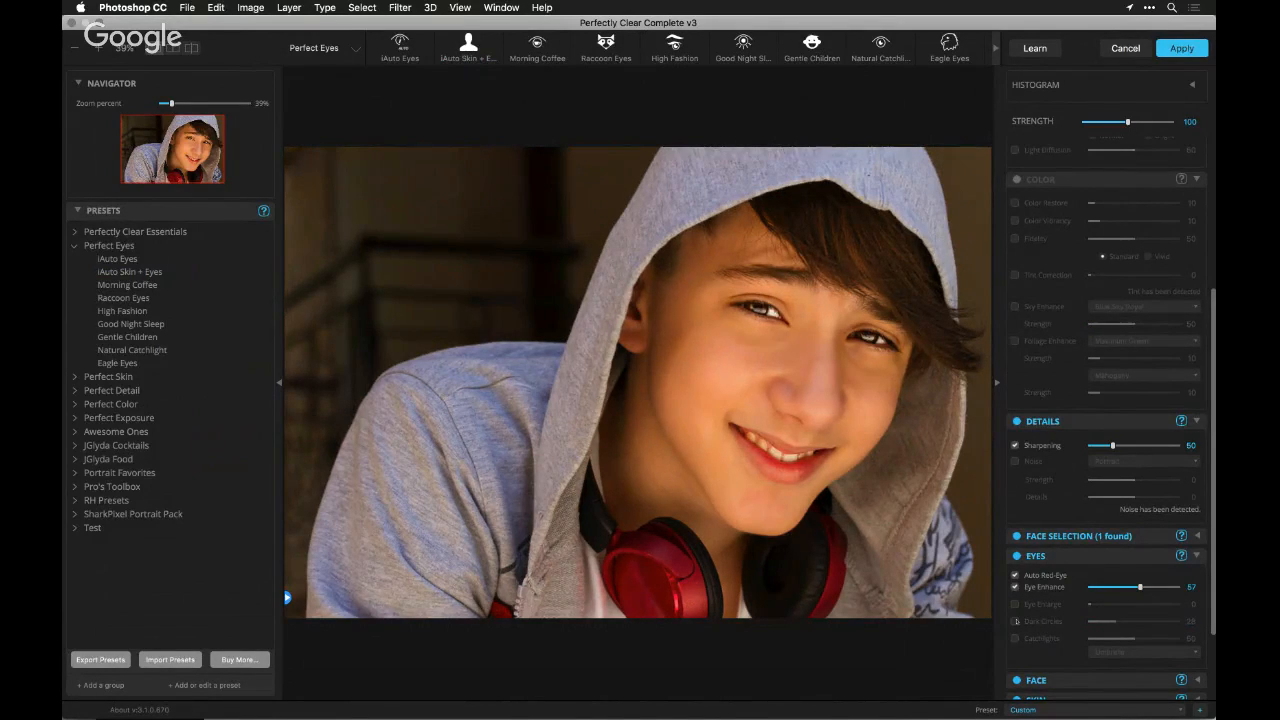
pyautogui.click(1015, 621)
# Enable Light Diffusion in the Tone corrections and raise its strength to 89
pyautogui.scroll(4, 1081, 380)
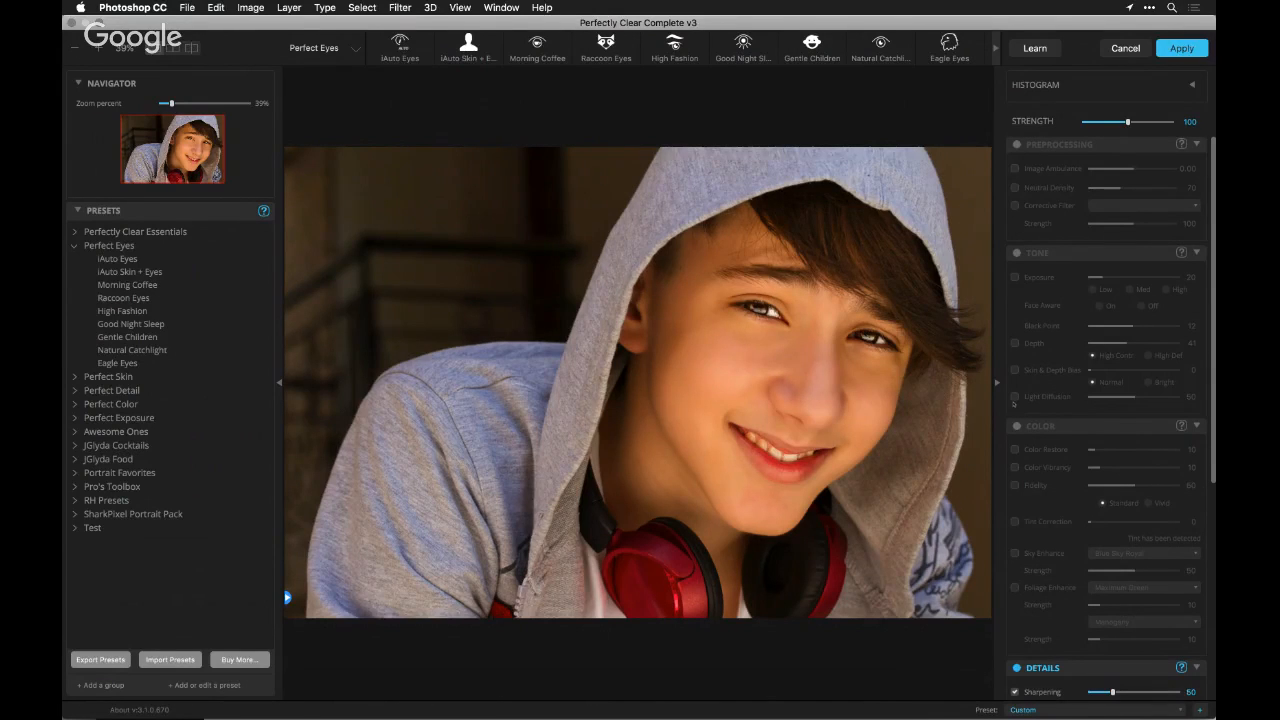
pyautogui.click(1015, 397)
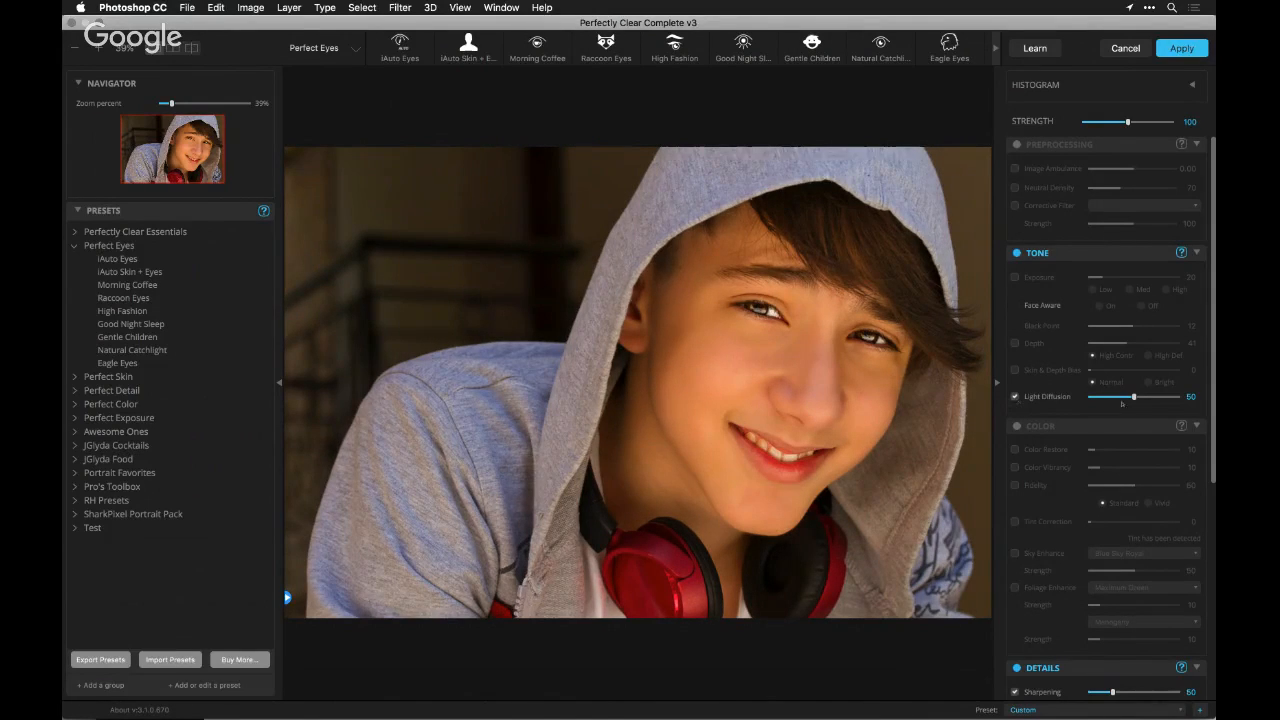
pyautogui.click(1156, 397)
pyautogui.moveTo(1156, 397); pyautogui.dragTo(1166, 397)
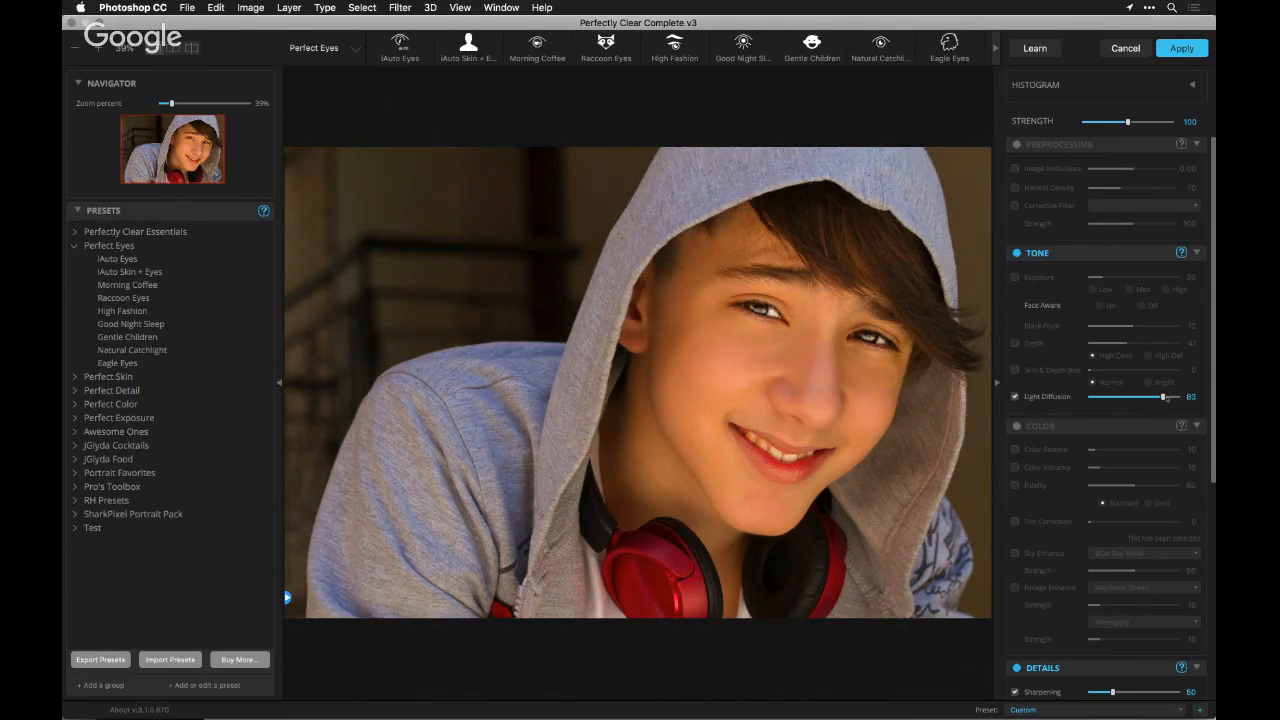
# Compare the hooded portrait with Light Diffusion switched off and on, and apply the corrections to the photo
pyautogui.click(1015, 397)
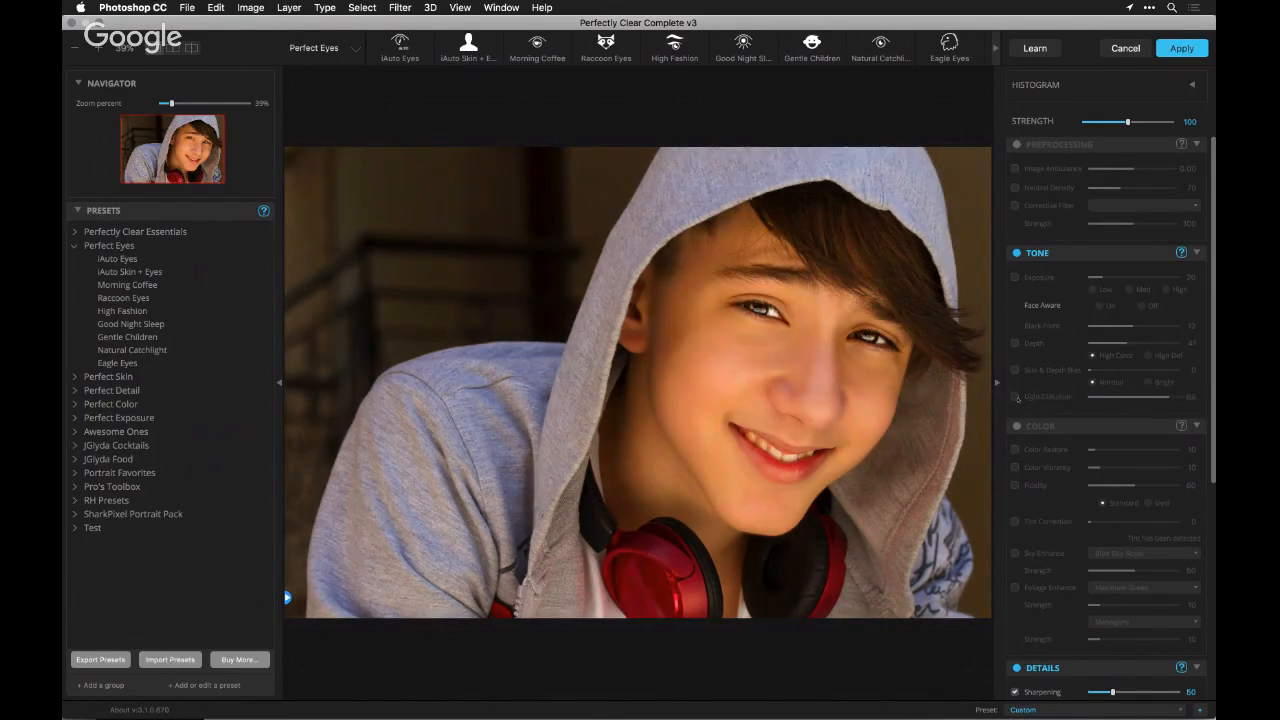
pyautogui.click(1015, 397)
pyautogui.click(1015, 397)
pyautogui.click(1015, 397)
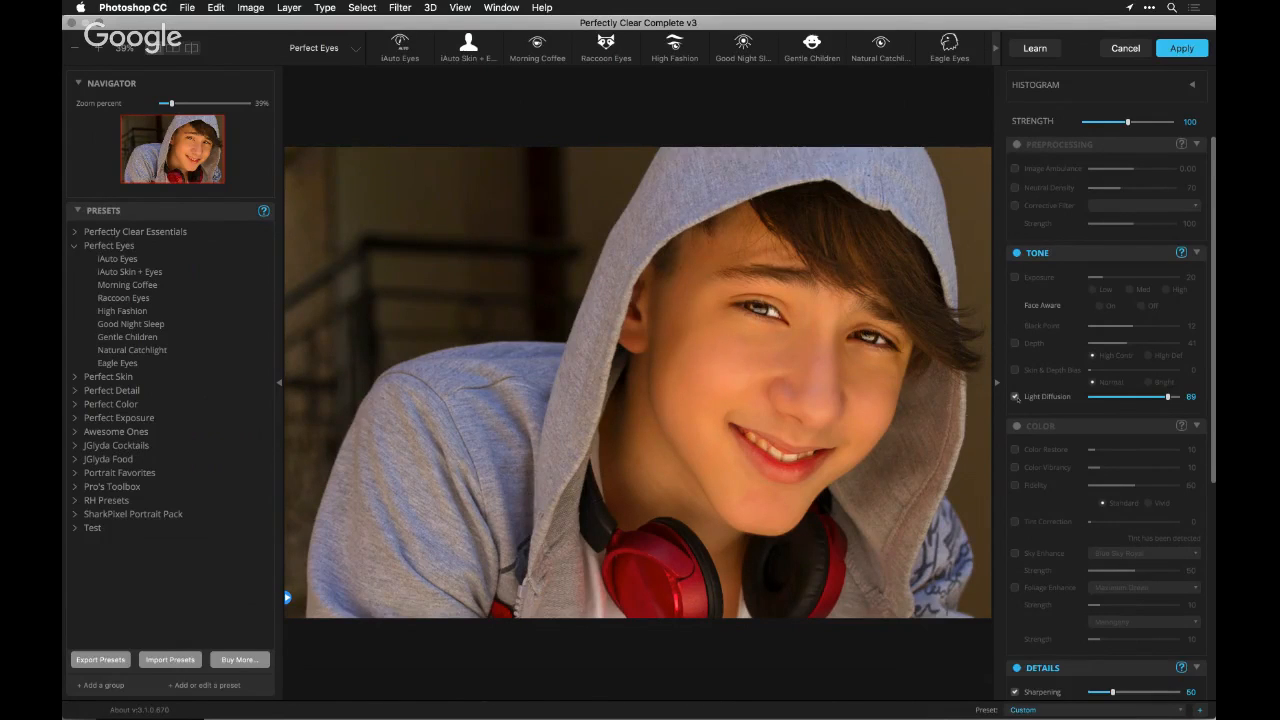
pyautogui.click(1016, 397)
pyautogui.click(1016, 397)
pyautogui.click(1170, 50)
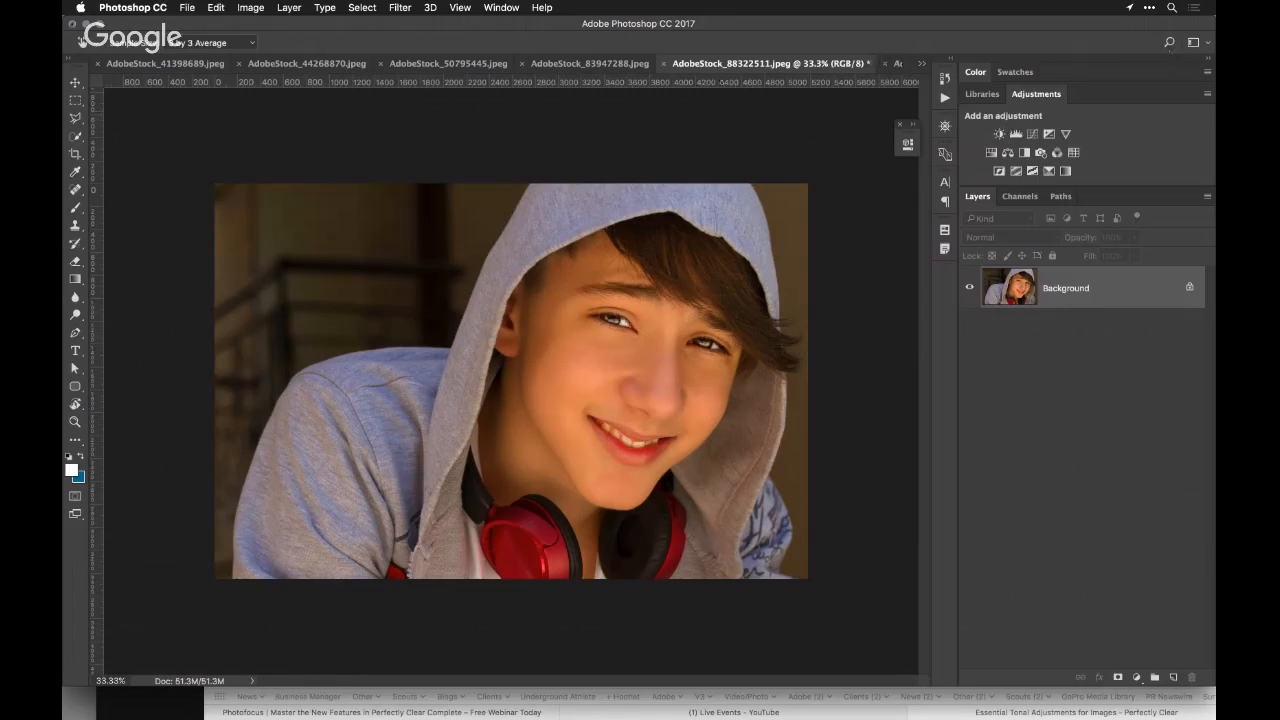
# Look through the other open photos, from the portrait AdobeStock_92484840.jpeg back to the beach photo AdobeStock_41398689.jpeg
pyautogui.click(922, 63)
pyautogui.click(922, 63)
pyautogui.click(922, 63)
pyautogui.click(1006, 182)
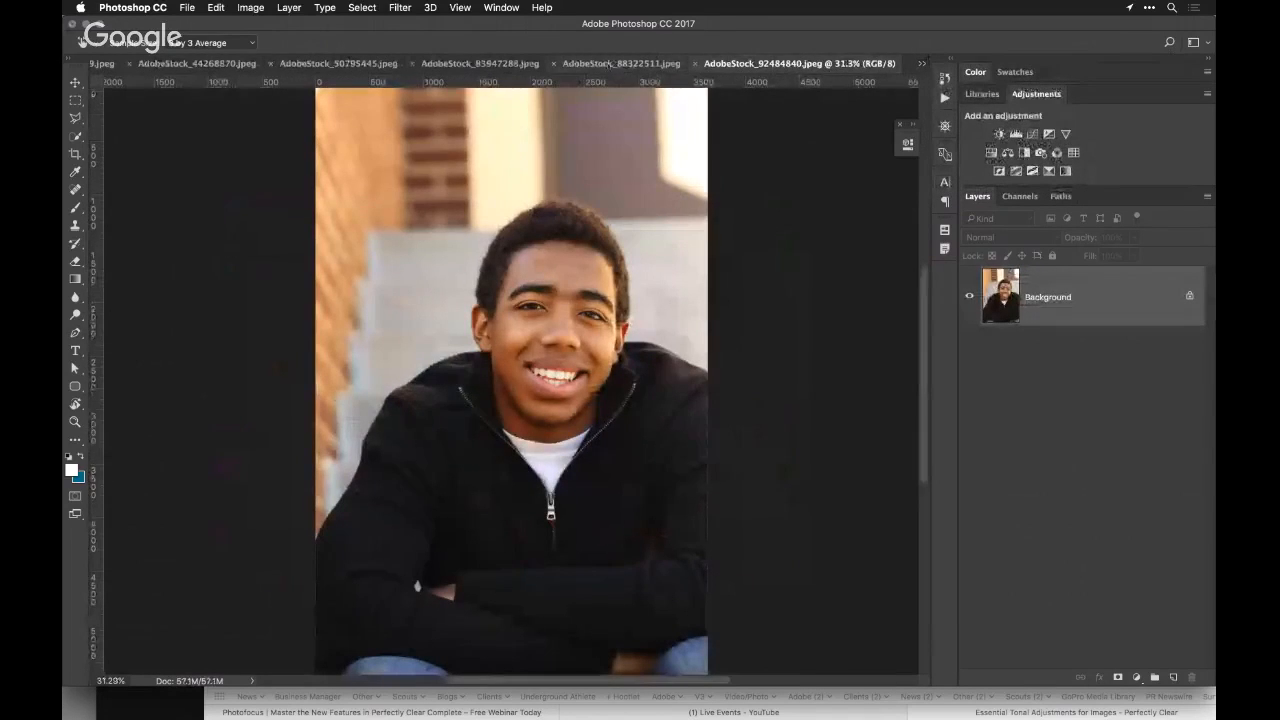
pyautogui.click(621, 63)
pyautogui.click(560, 63)
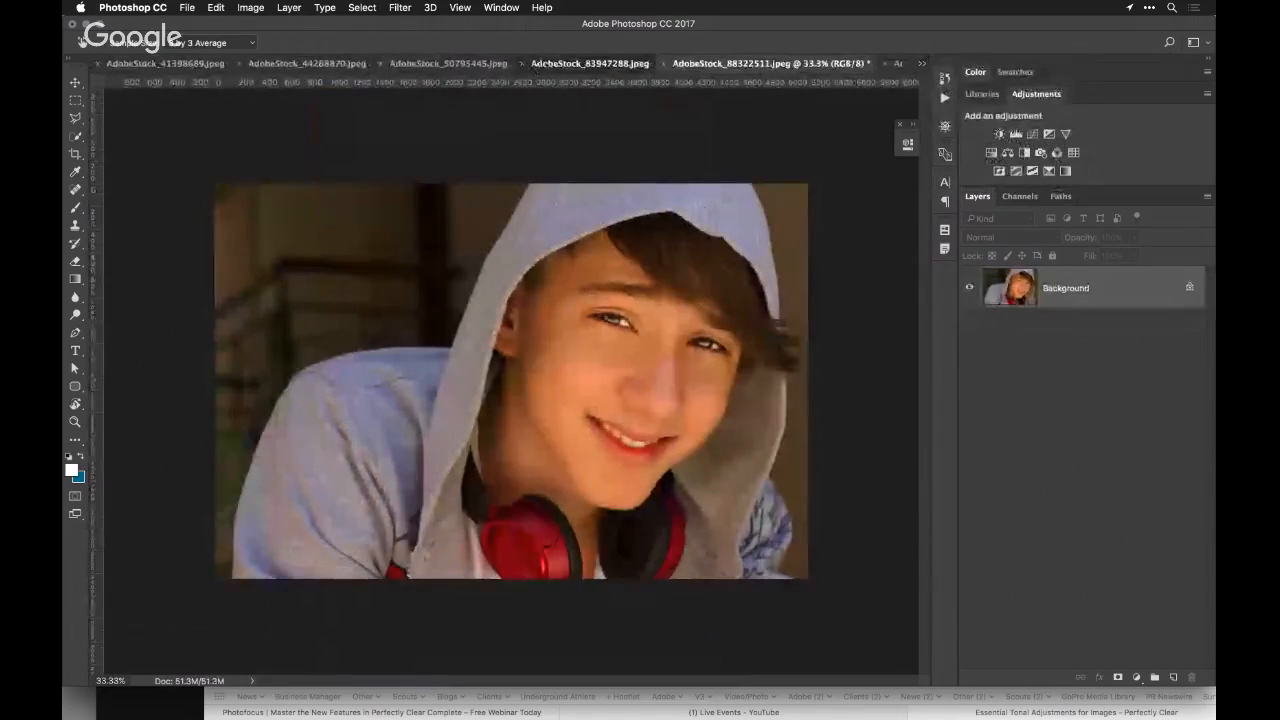
pyautogui.click(462, 64)
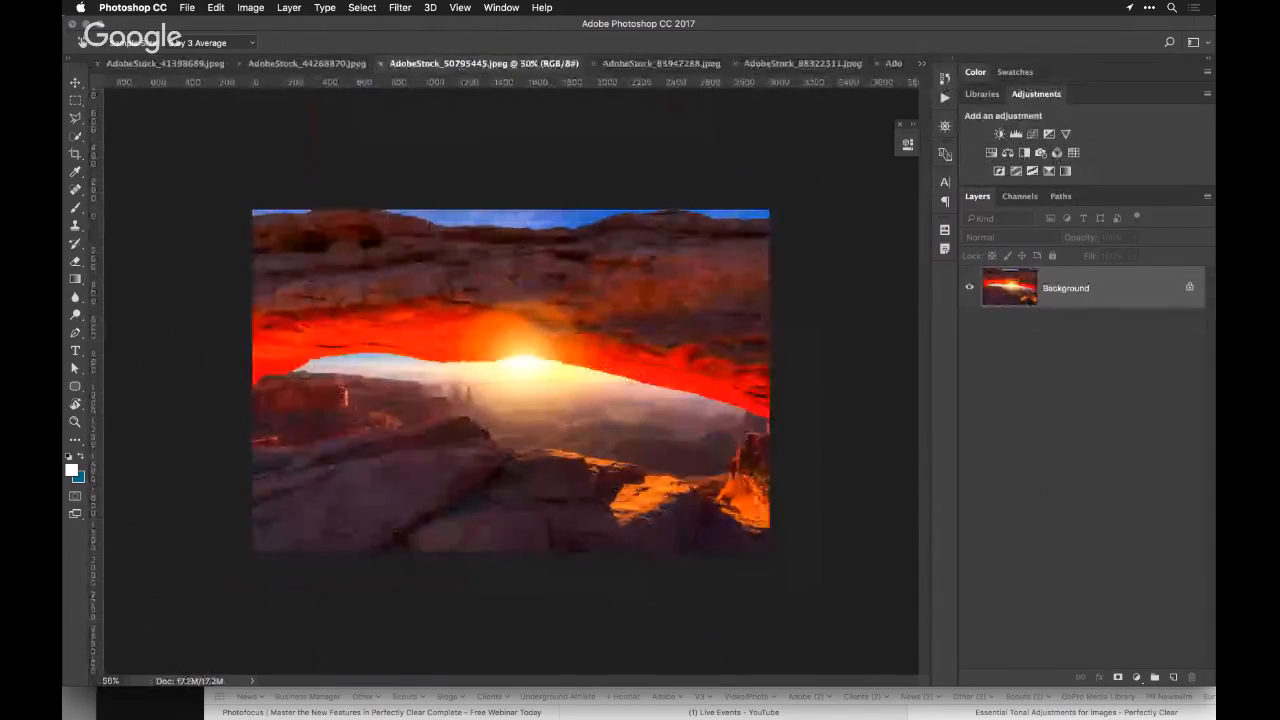
pyautogui.click(308, 63)
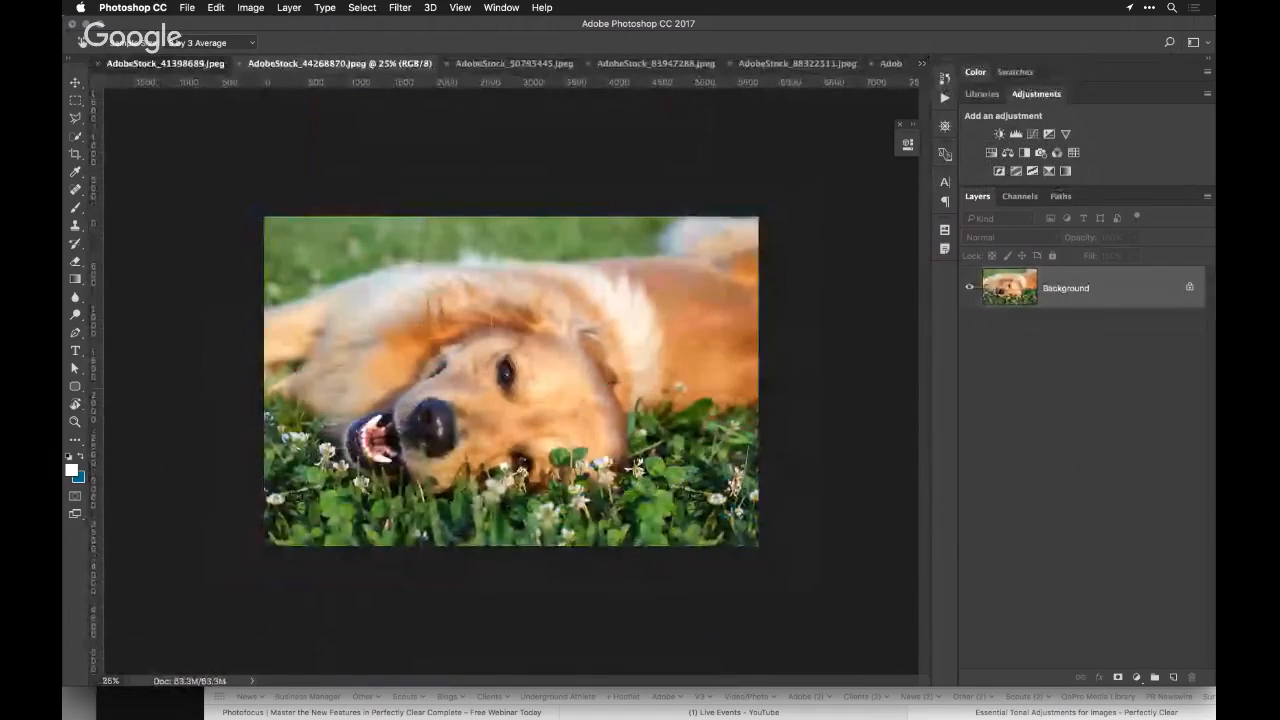
pyautogui.click(150, 63)
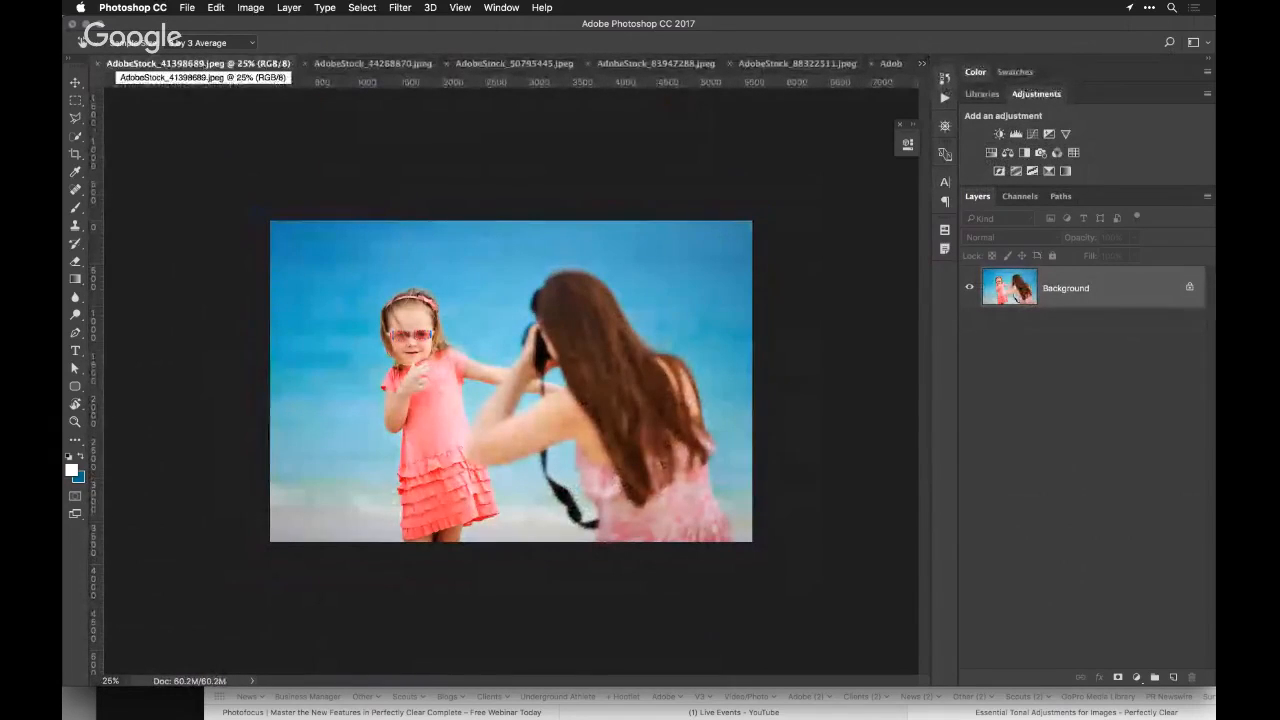
pyautogui.click(187, 7)
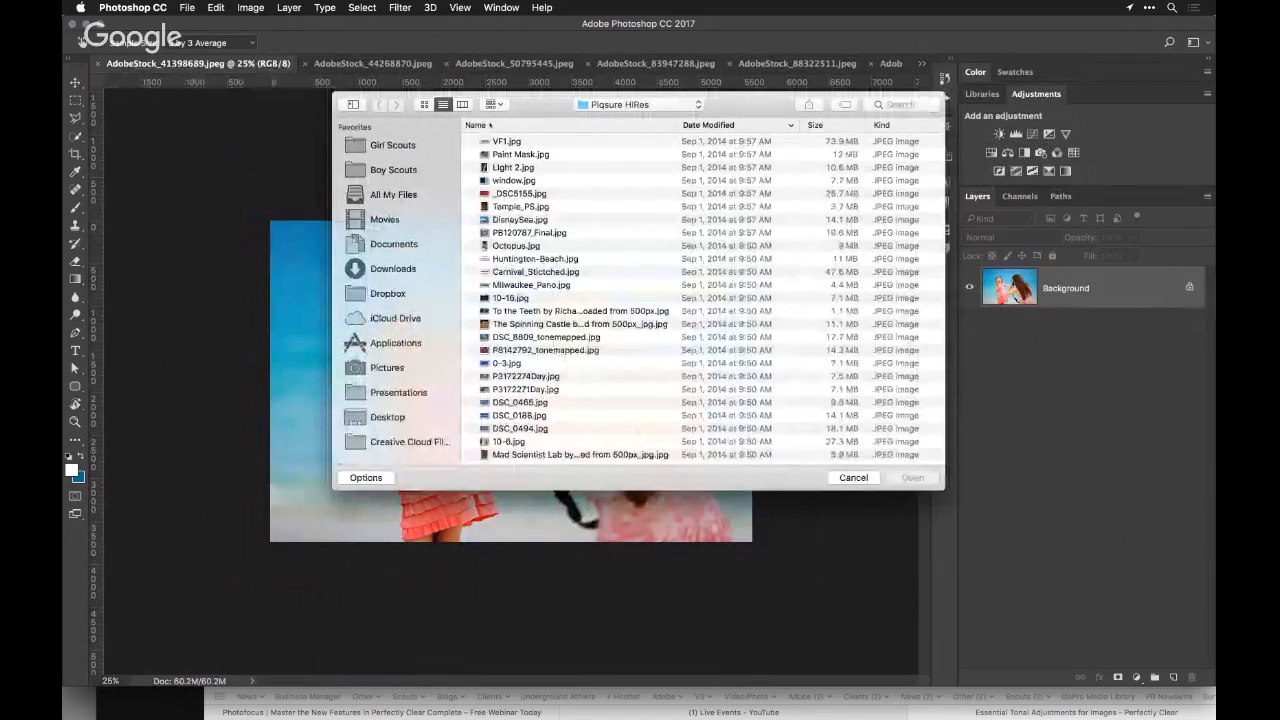
pyautogui.press('super+d')
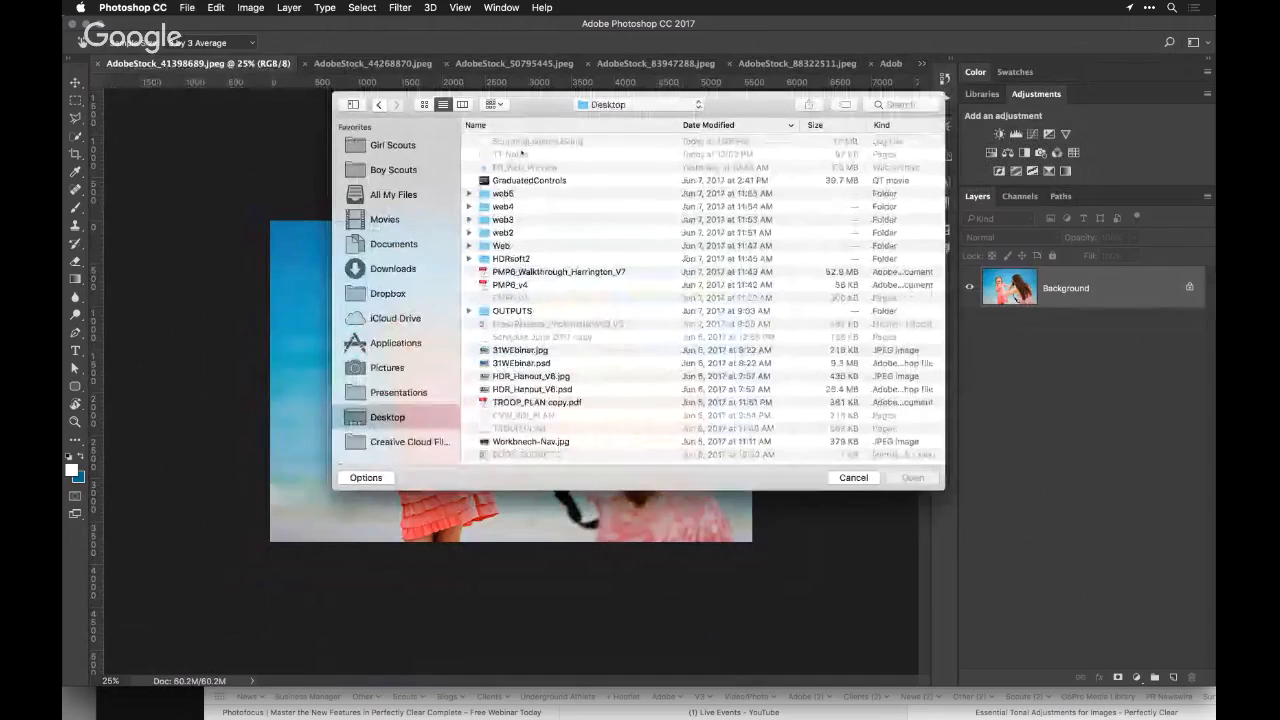
pyautogui.scroll(-5, 722, 312)
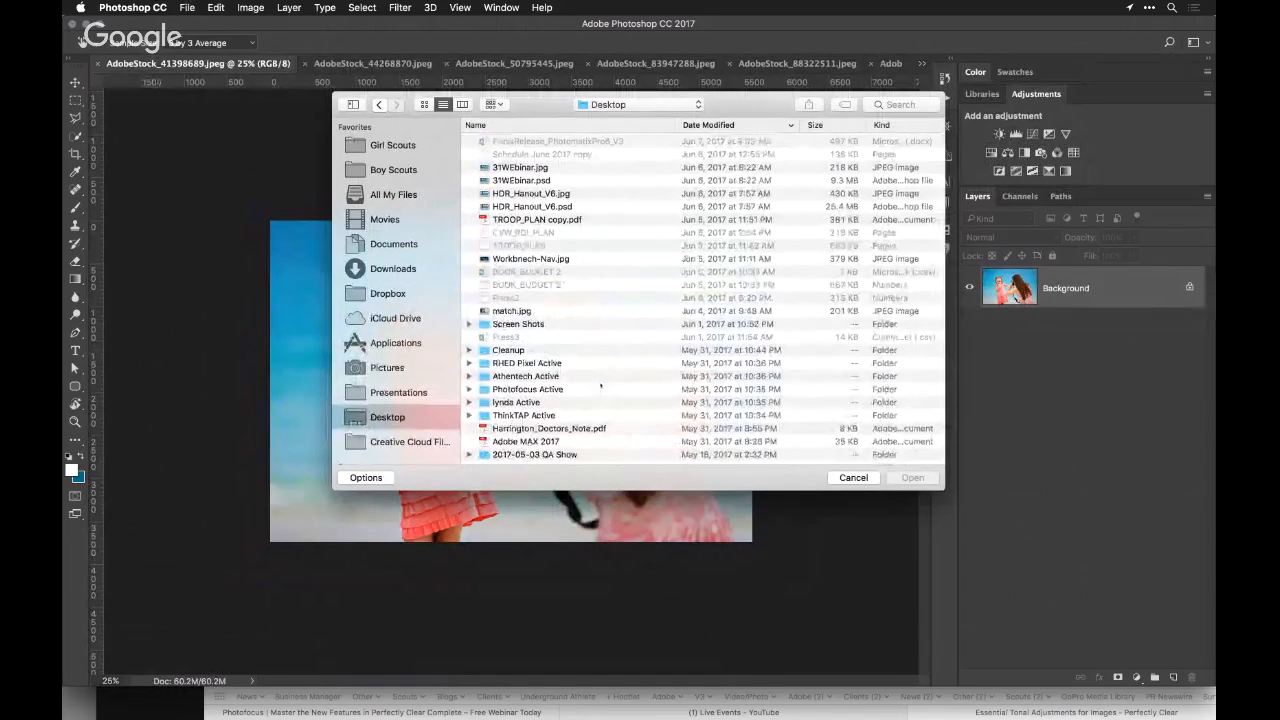
pyautogui.click(850, 478)
# Switch to Finder and open the 10 Portraits folder within Perfectly Clear Demo Files
pyautogui.press('super+Tab')
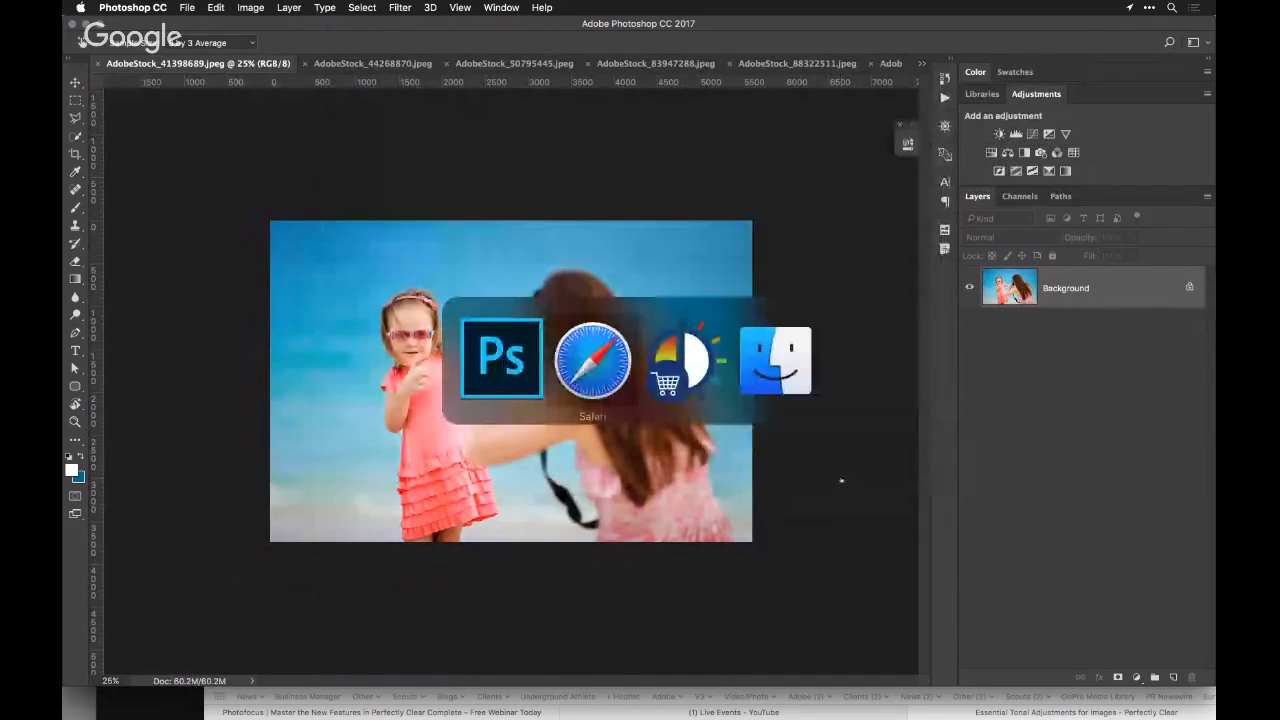
pyautogui.press('super+Tab')
pyautogui.press('super+Tab')
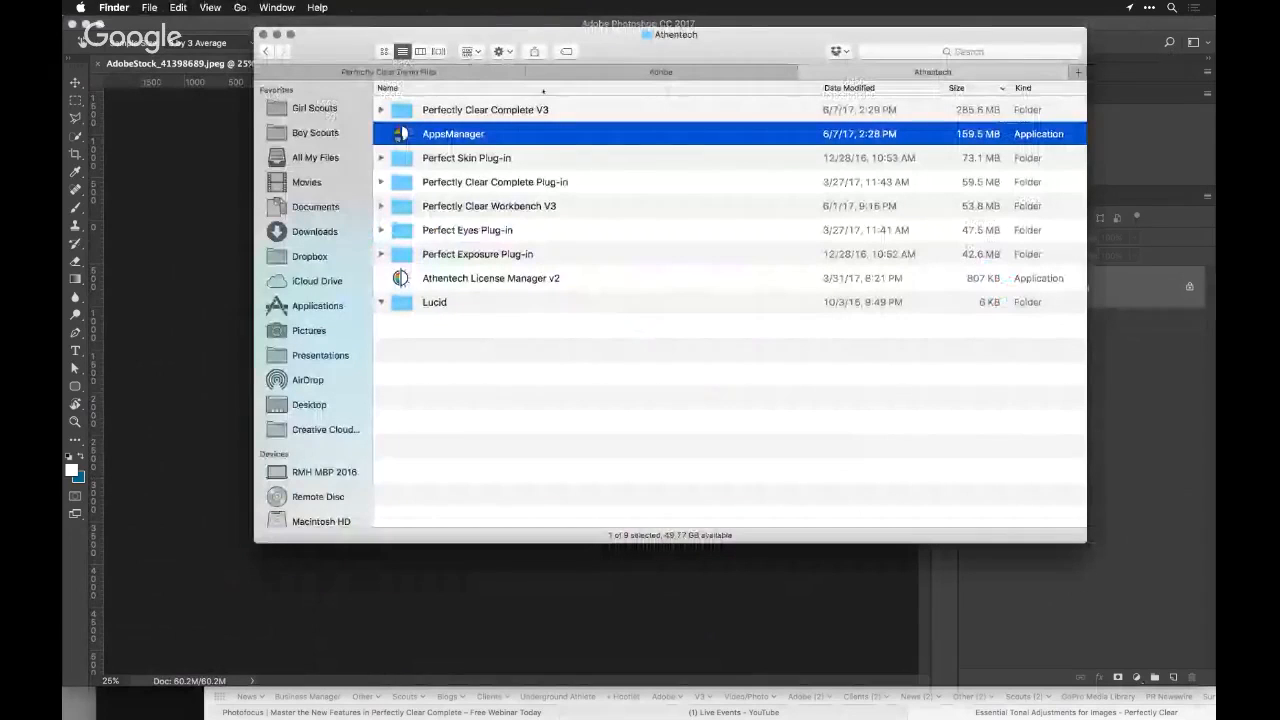
pyautogui.click(517, 72)
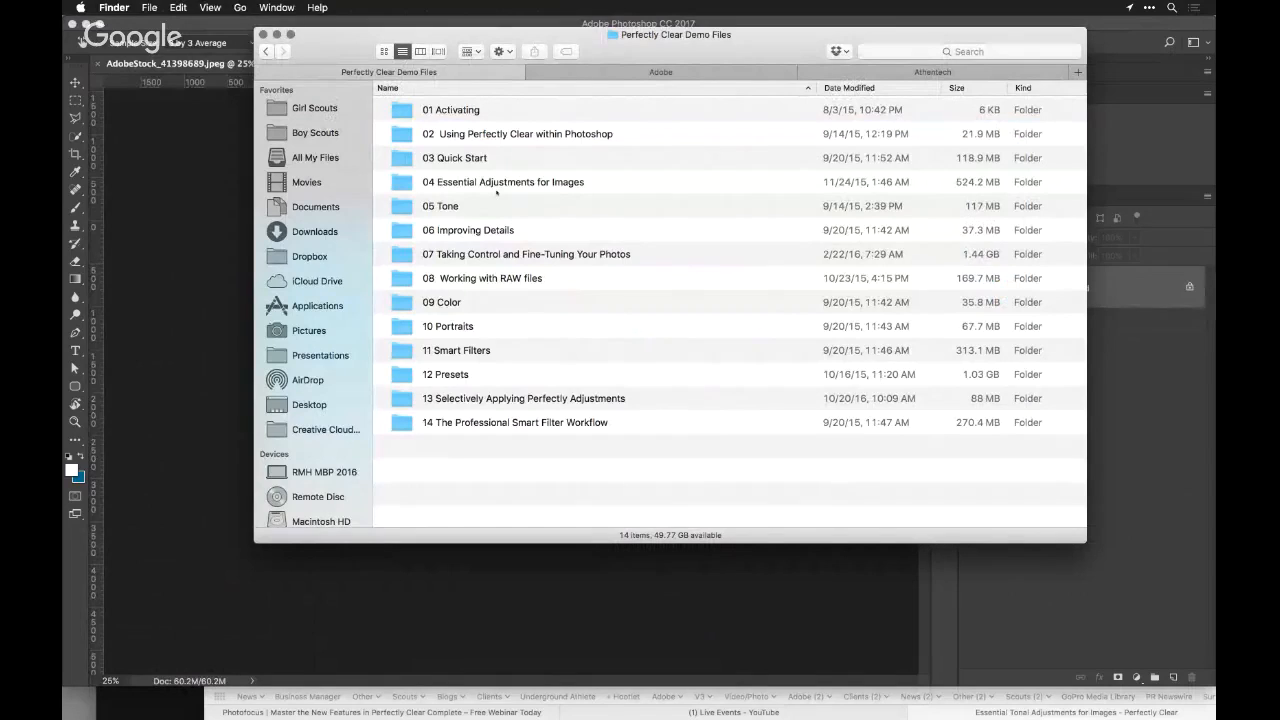
pyautogui.doubleClick(400, 326)
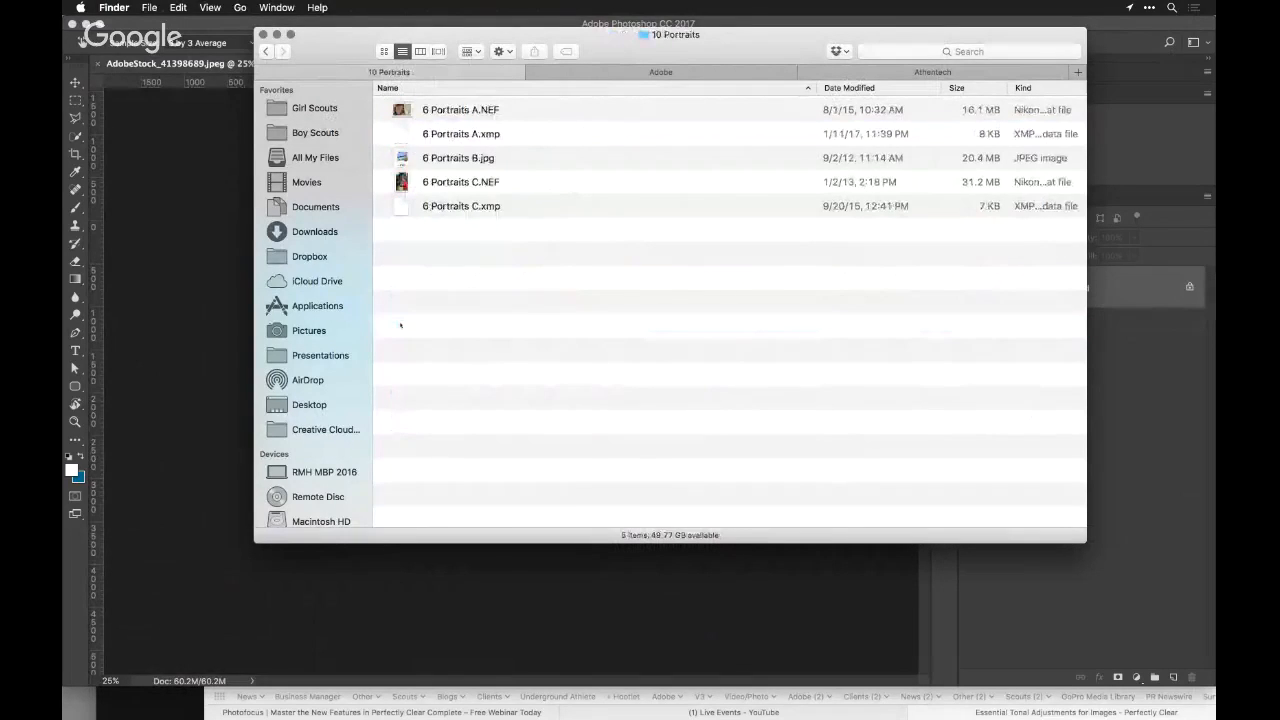
# Open 6 Portraits A.NEF, 6 Portraits B.jpg and 6 Portraits C.NEF together in Photoshop
pyautogui.click(474, 110)
pyautogui.keyDown('super'); pyautogui.click(460, 158); pyautogui.keyUp('super')
pyautogui.keyDown('super'); pyautogui.click(460, 182); pyautogui.keyUp('super')
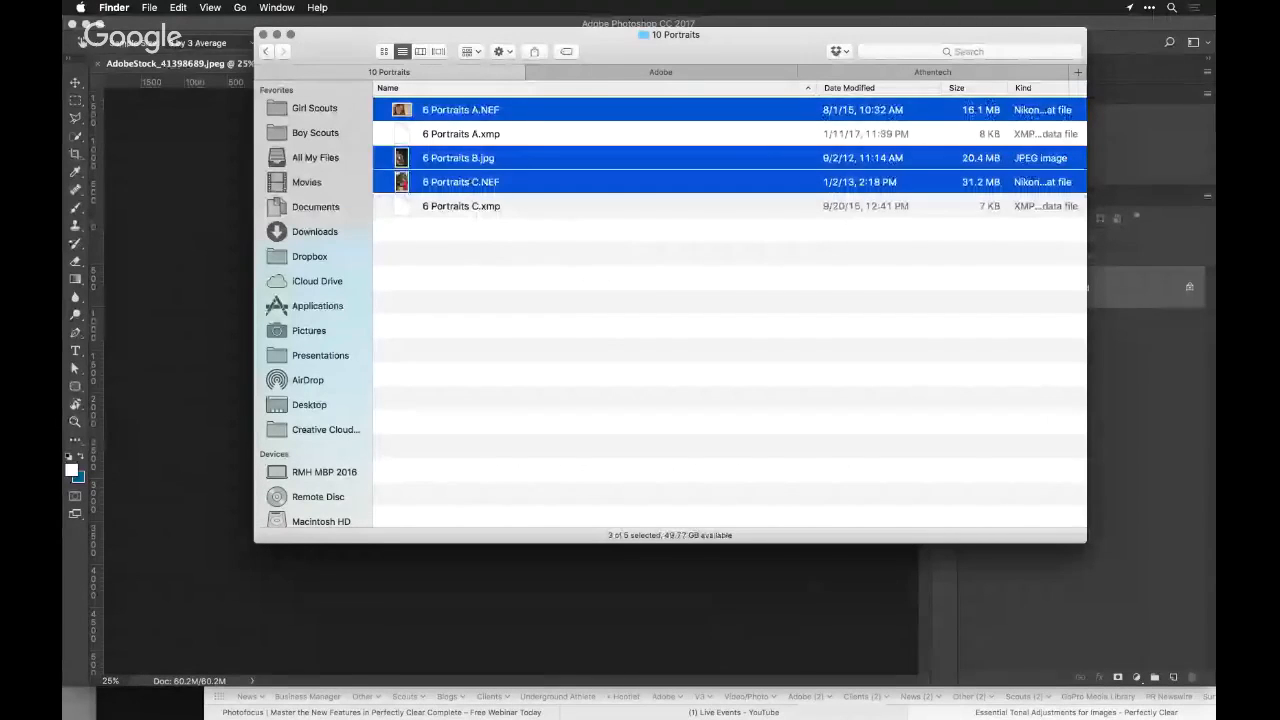
pyautogui.moveTo(500, 158); pyautogui.dragTo(810, 688)
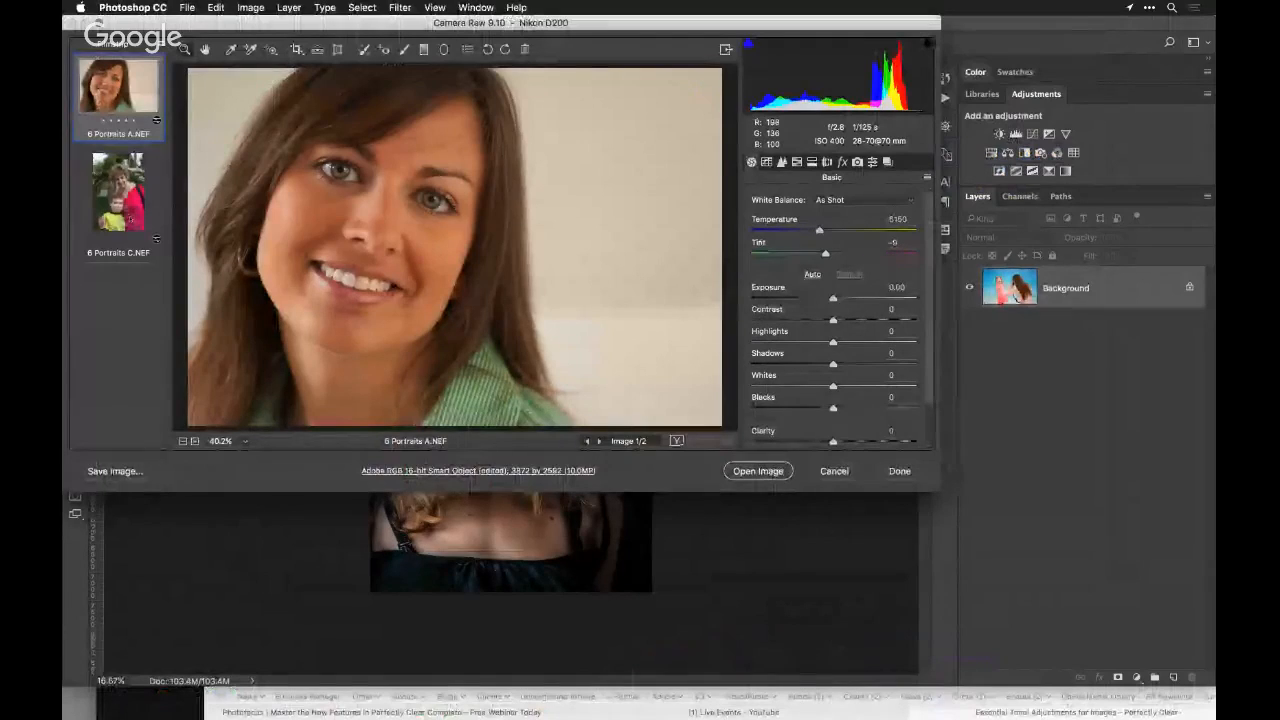
# Select both raw portraits in Camera Raw, accept the workflow options with Smart Objects enabled, and open them as objects
pyautogui.keyDown('shift'); pyautogui.click(130, 218); pyautogui.keyUp('shift')
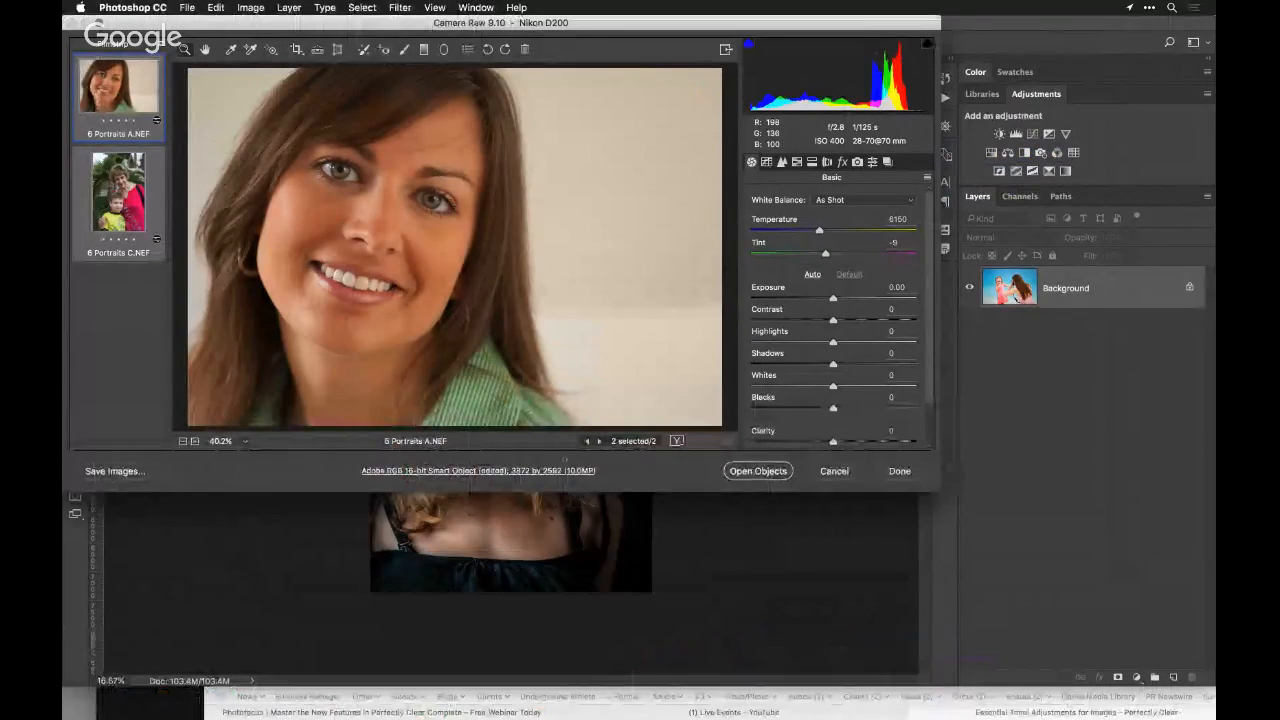
pyautogui.click(549, 470)
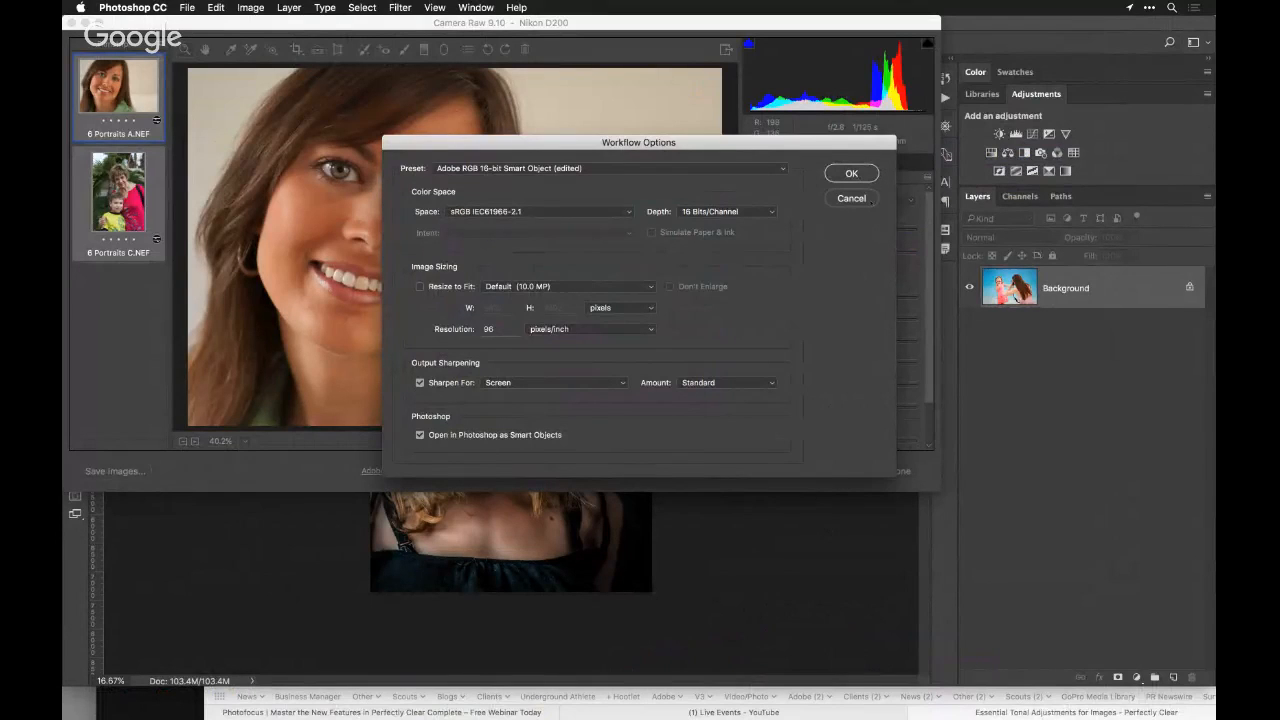
pyautogui.click(851, 174)
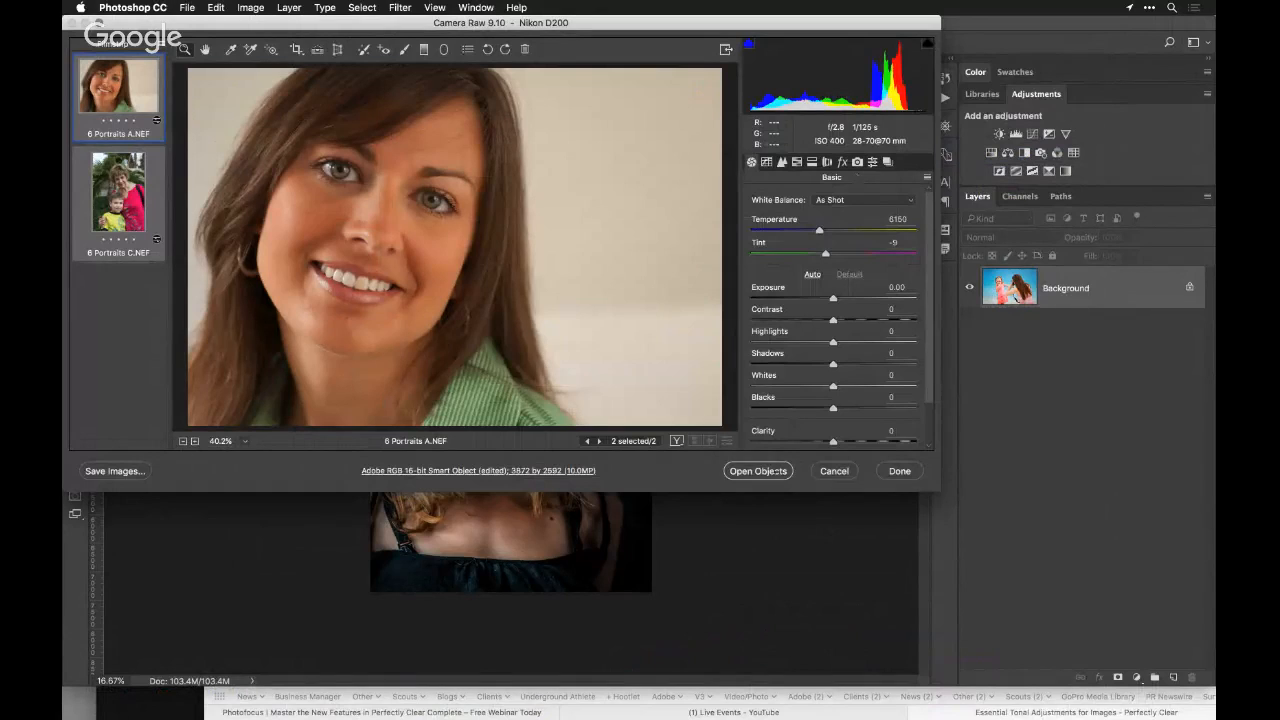
pyautogui.click(758, 471)
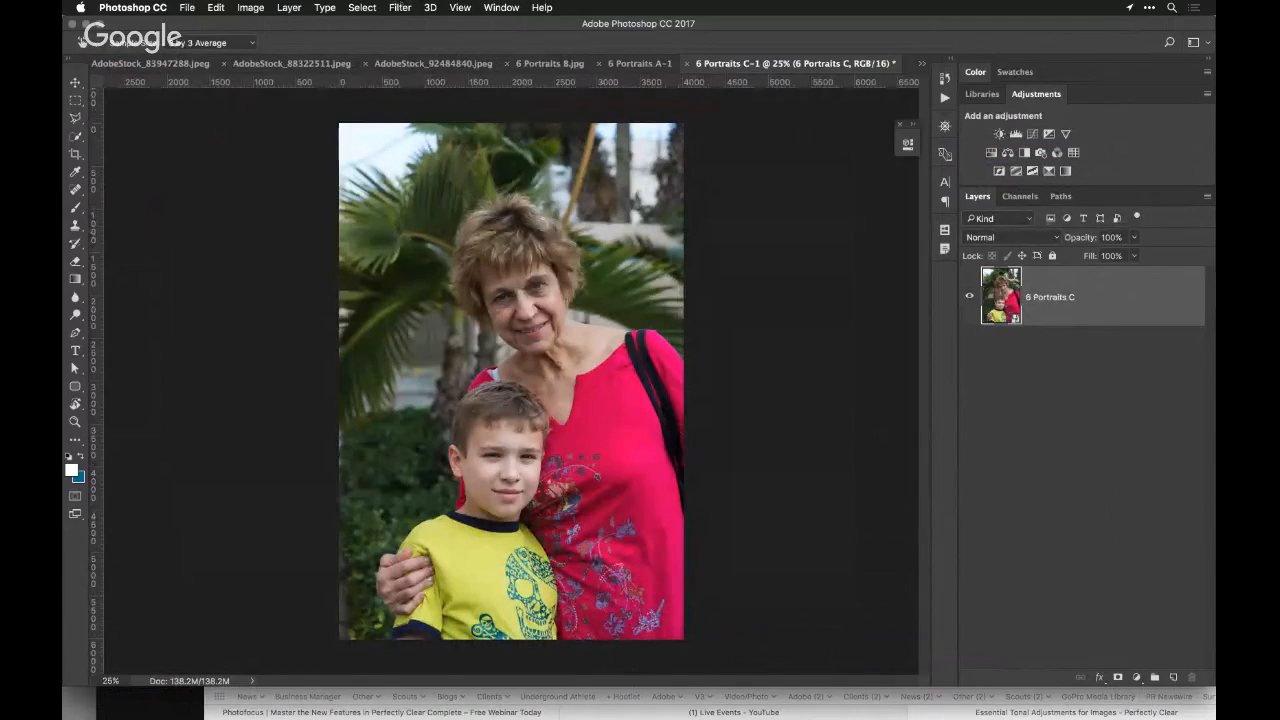
# Open 6 Portraits C in Perfectly Clear Complete v3 and apply the iAuto Skin + Eyes preset from the Perfect Skin group
pyautogui.click(400, 7)
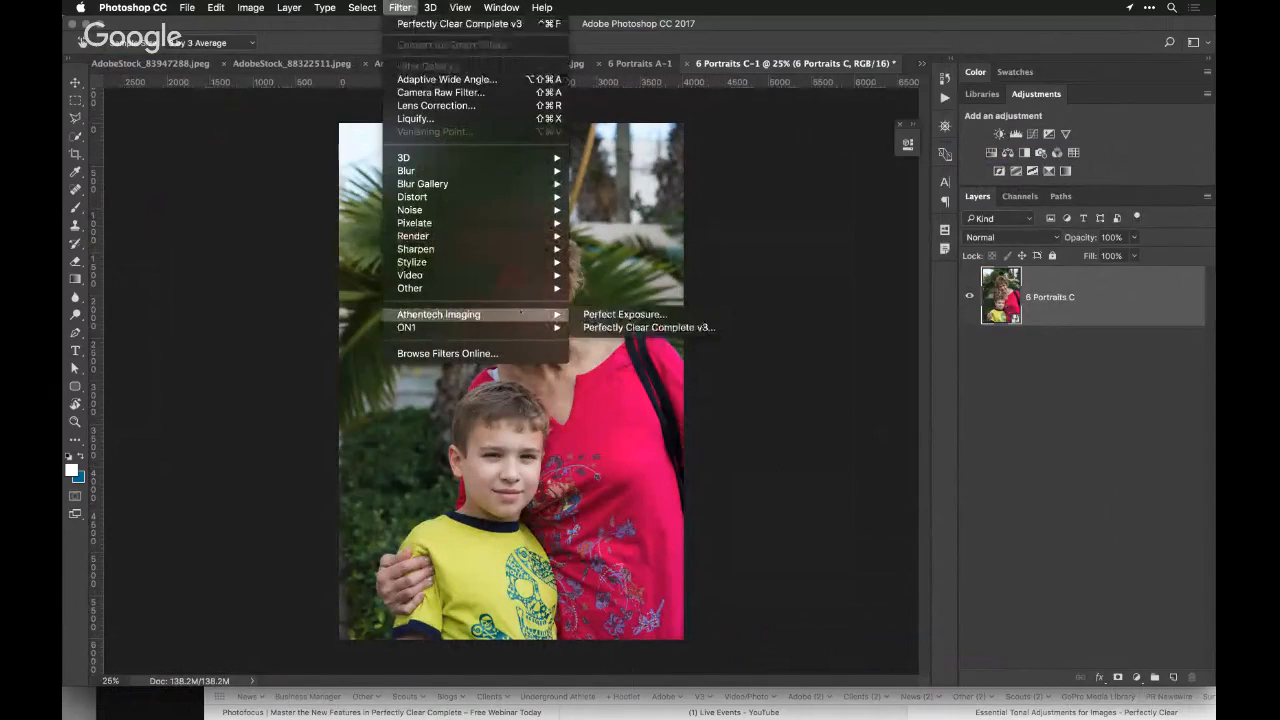
pyautogui.moveTo(444, 322)
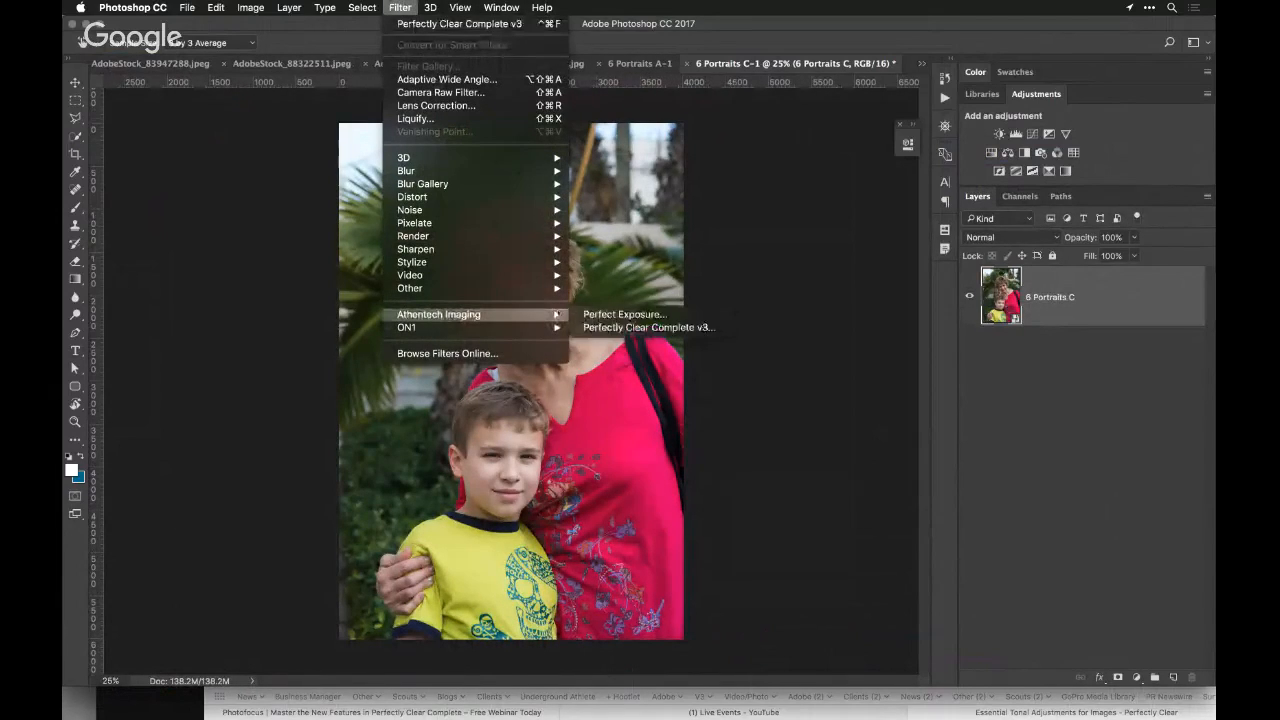
pyautogui.click(603, 328)
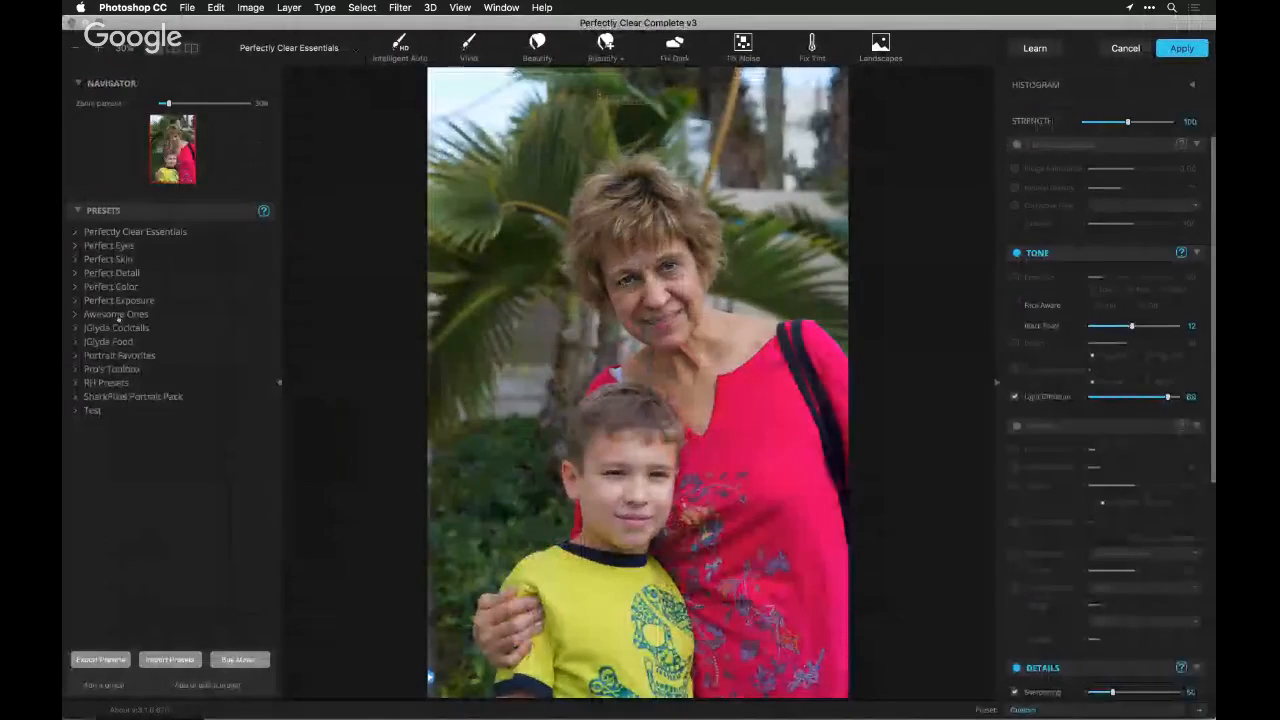
pyautogui.click(75, 260)
pyautogui.click(125, 285)
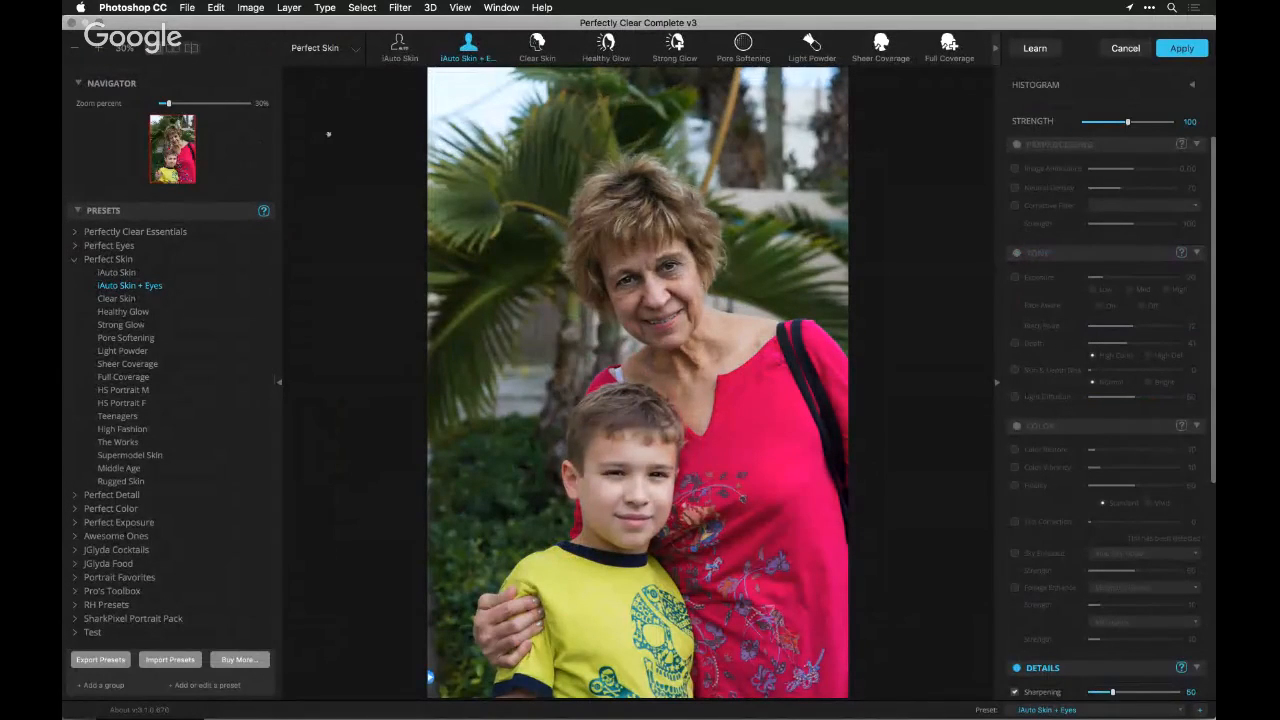
# Examine the preset's effect up close on the woman's and the boy's detected faces using Face Selection
pyautogui.press('super+plus')
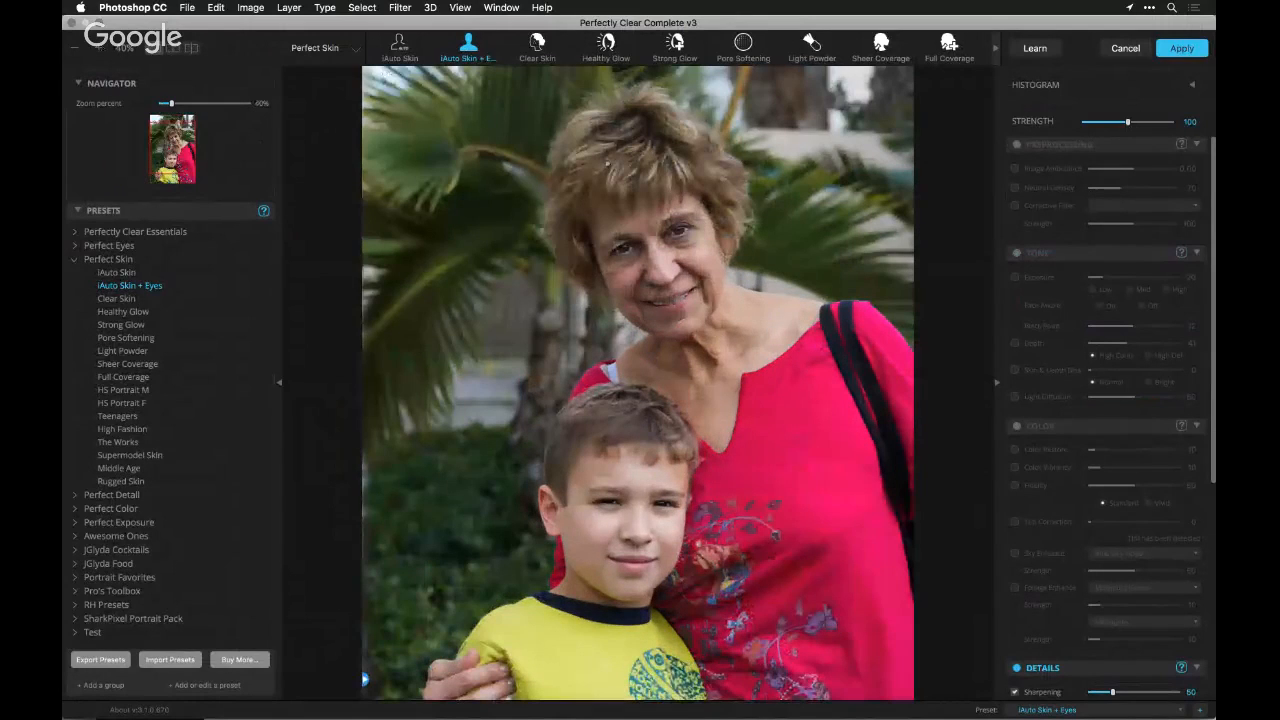
pyautogui.scroll(-10, 1029, 336)
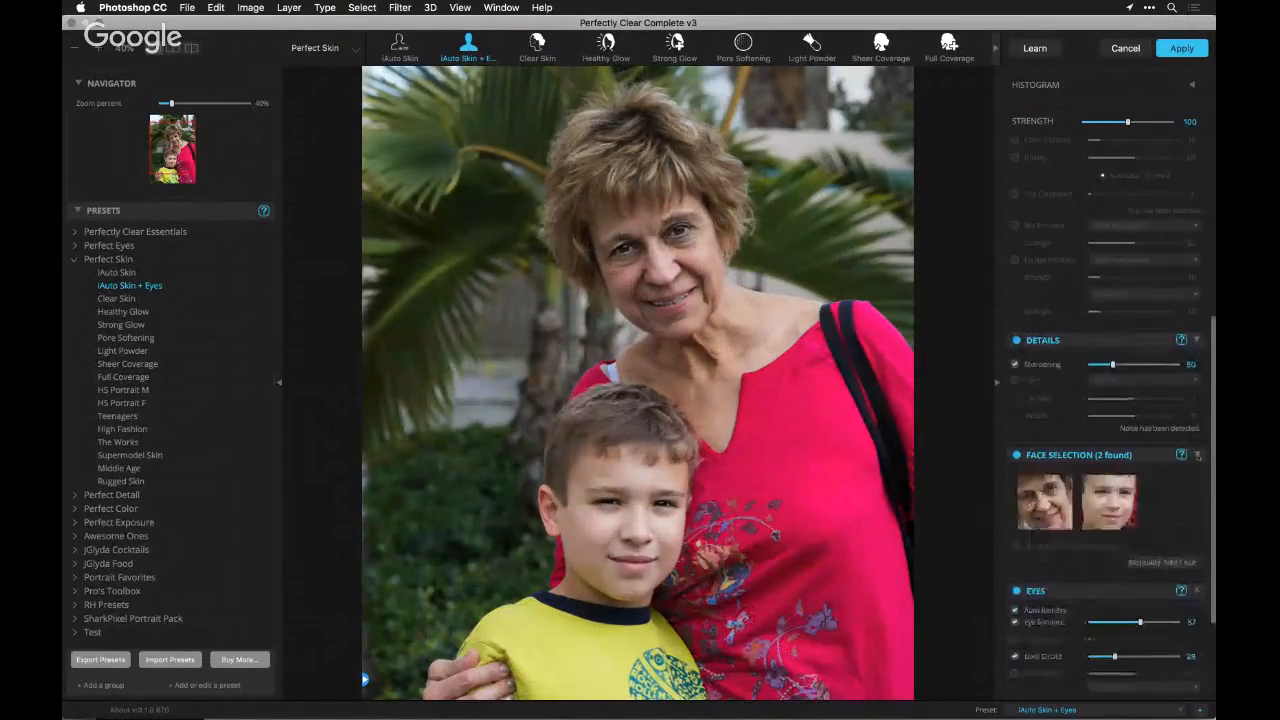
pyautogui.click(1044, 501)
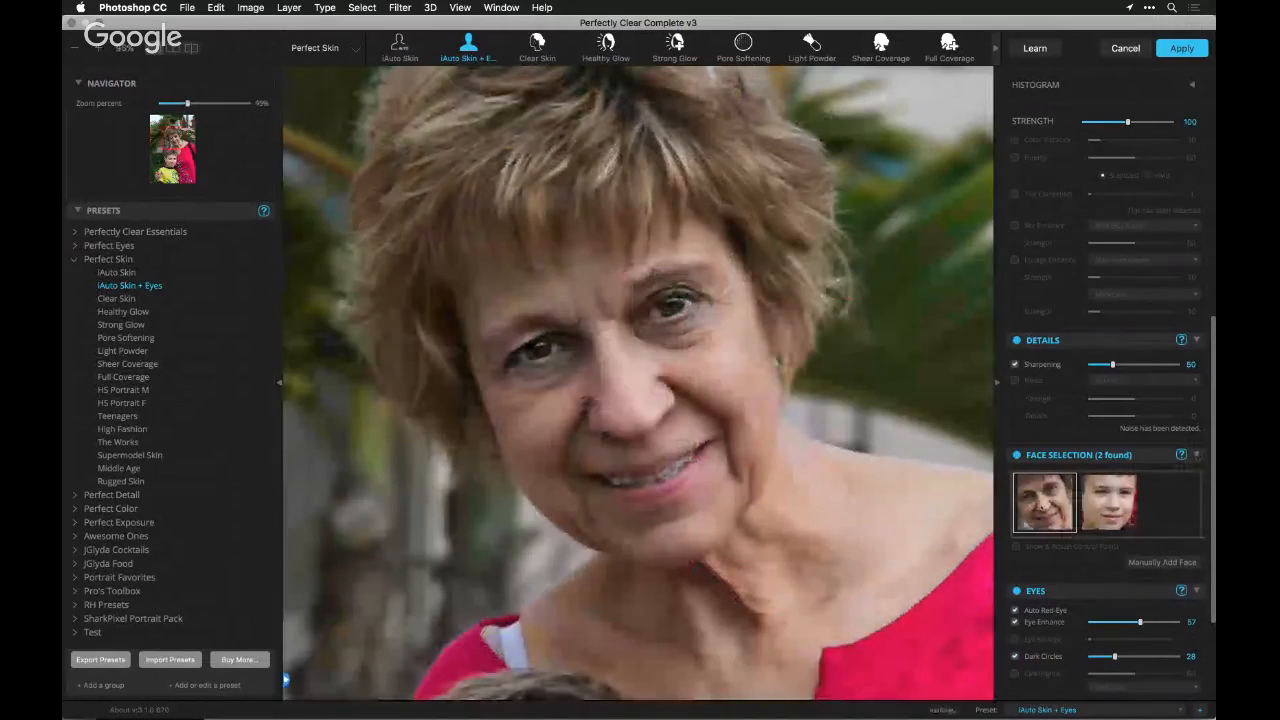
pyautogui.click(1109, 503)
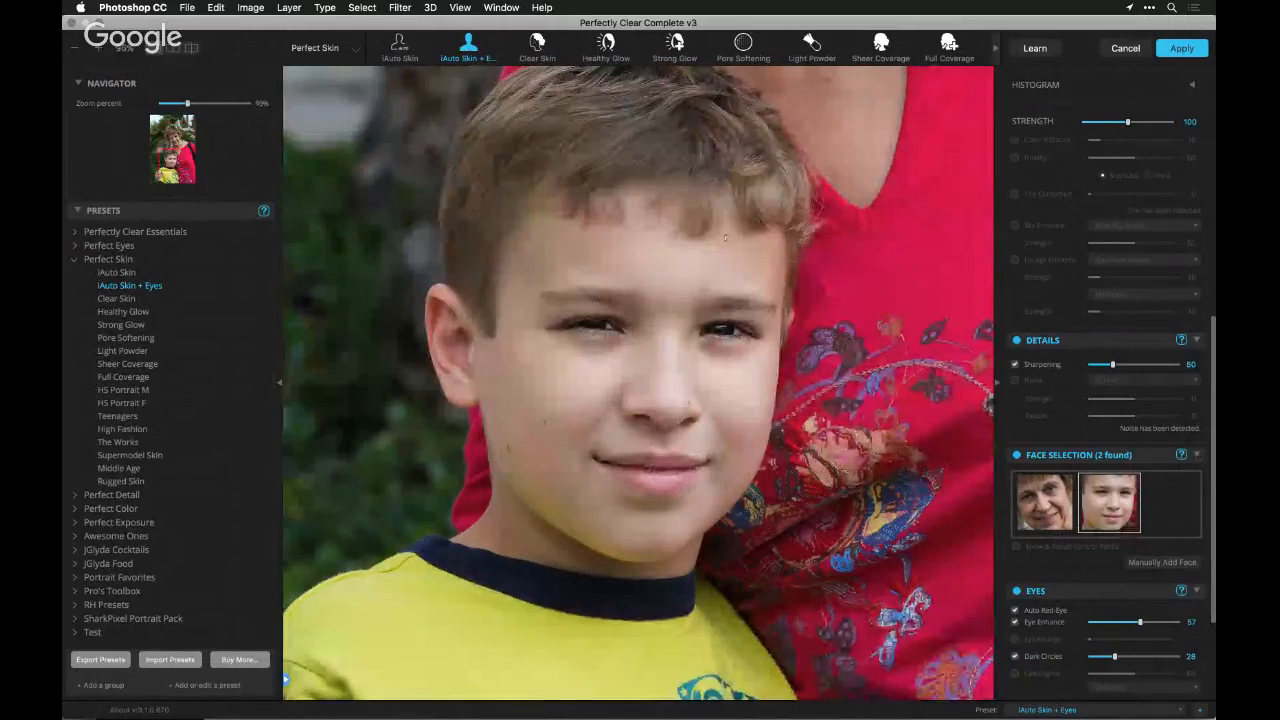
pyautogui.click(1045, 500)
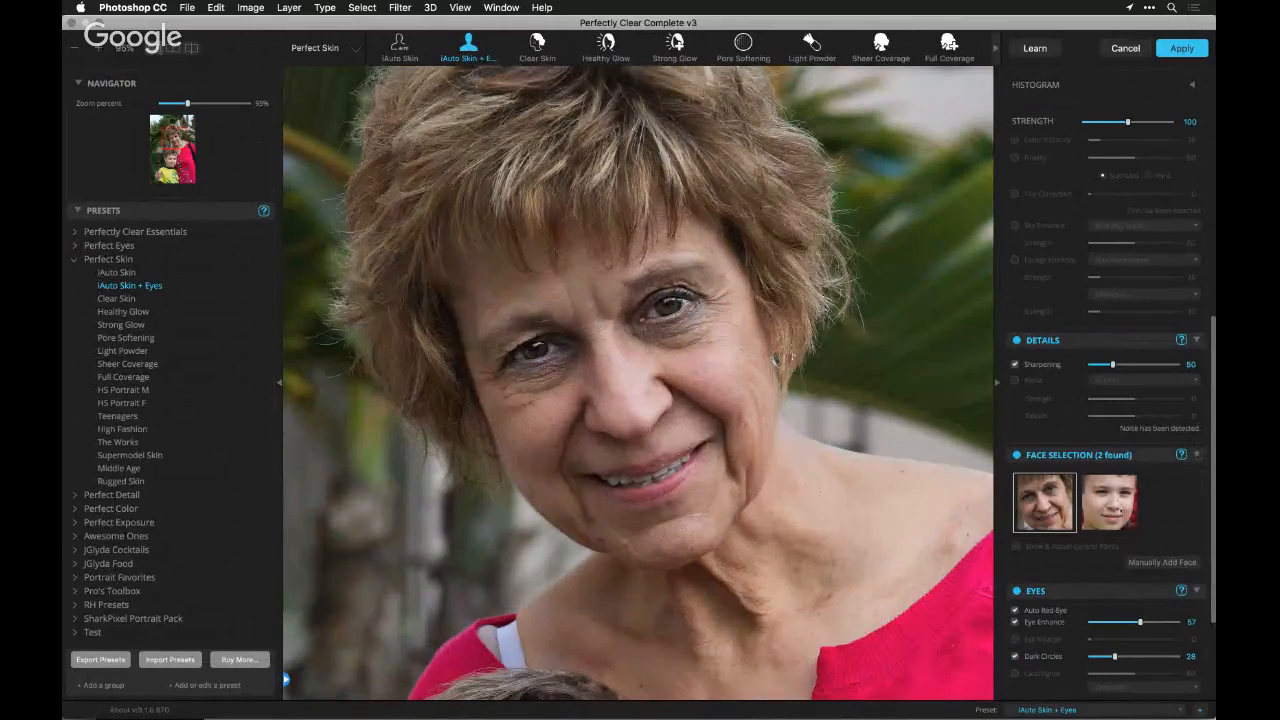
# Select the boy's face and set the Dark Circles strength to 52 in the Eyes corrections
pyautogui.click(1120, 510)
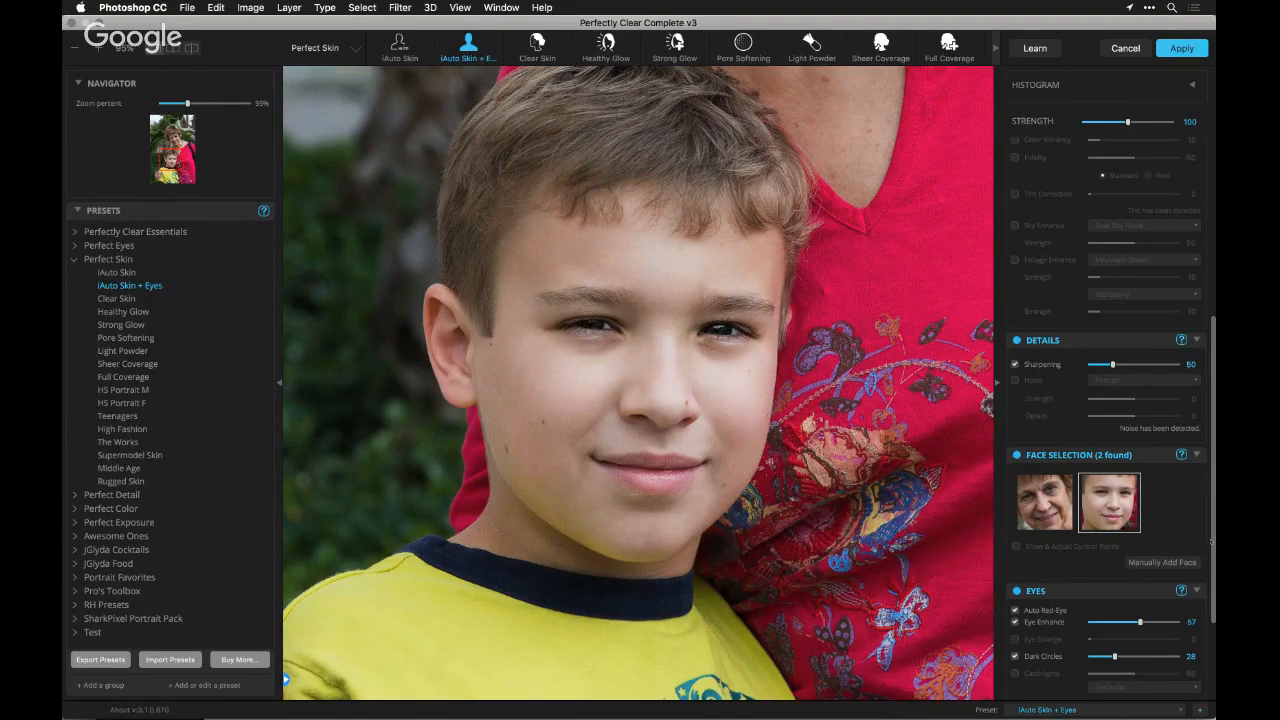
pyautogui.scroll(-5, 1110, 450)
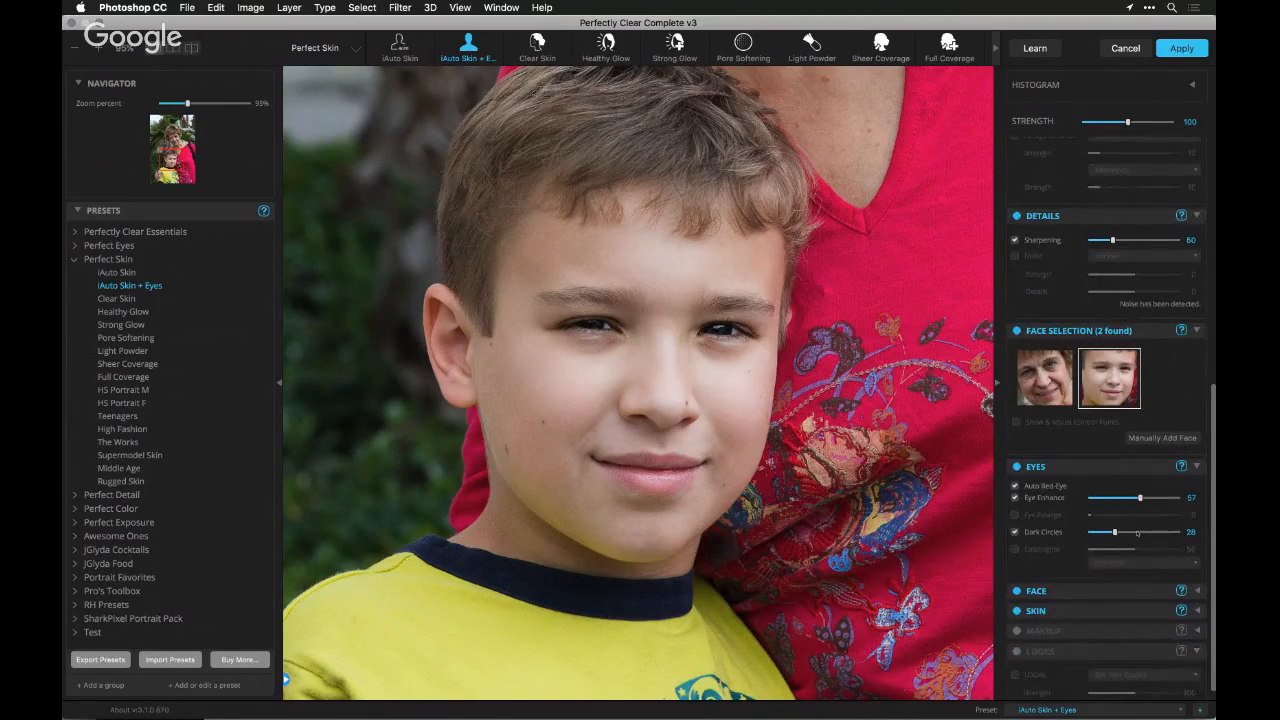
pyautogui.click(1136, 532)
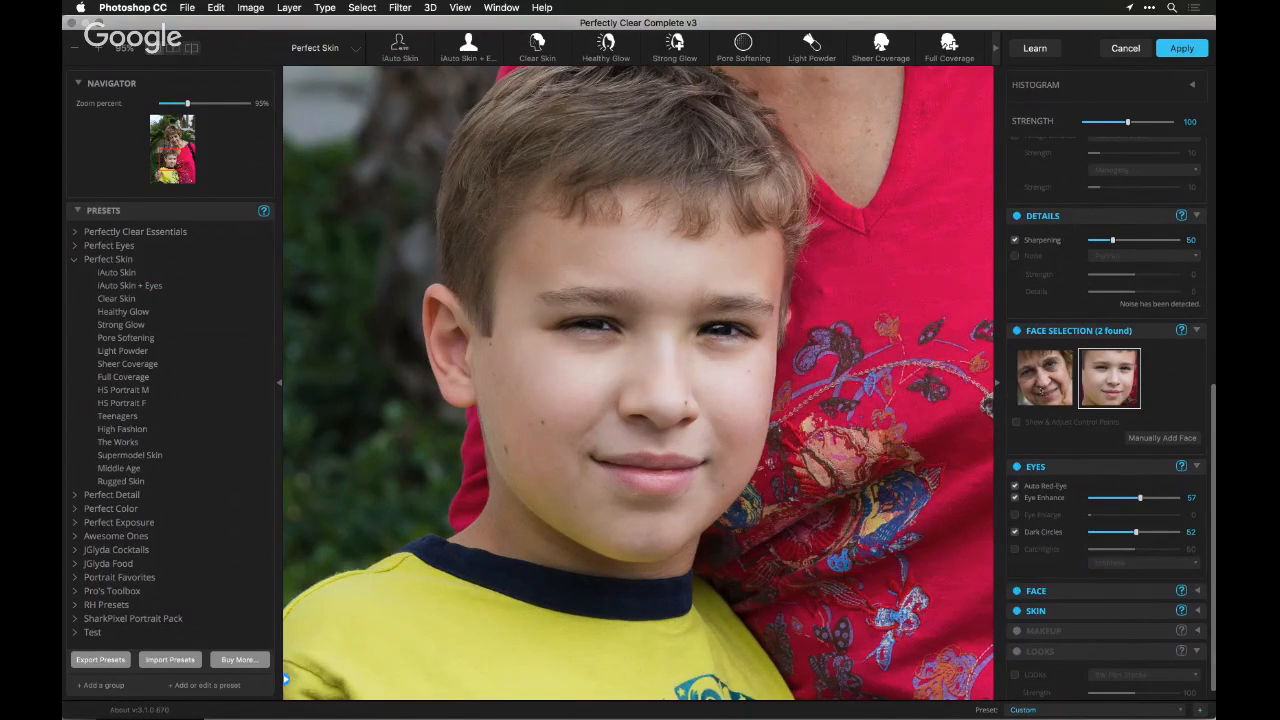
# Apply the corrections to 6 Portraits C after checking the woman's face, and reopen the Perfectly Clear smart filter, closing it without changes
pyautogui.click(1044, 378)
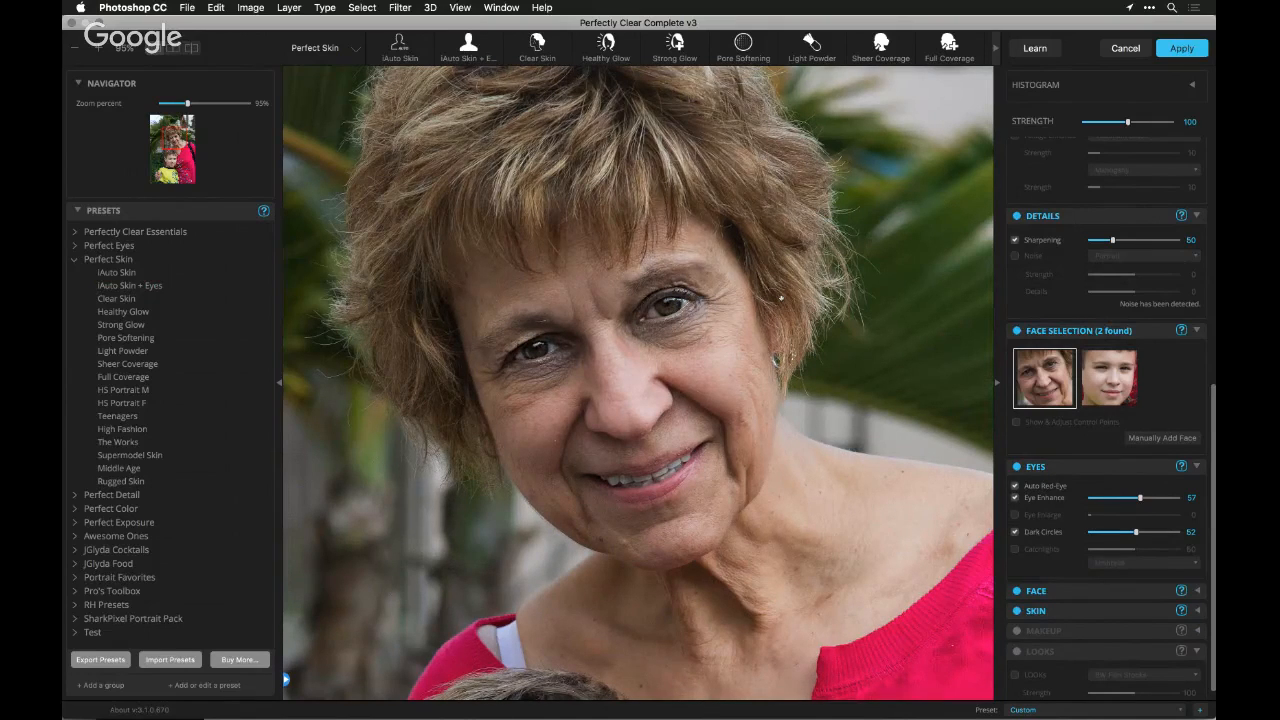
pyautogui.click(1183, 48)
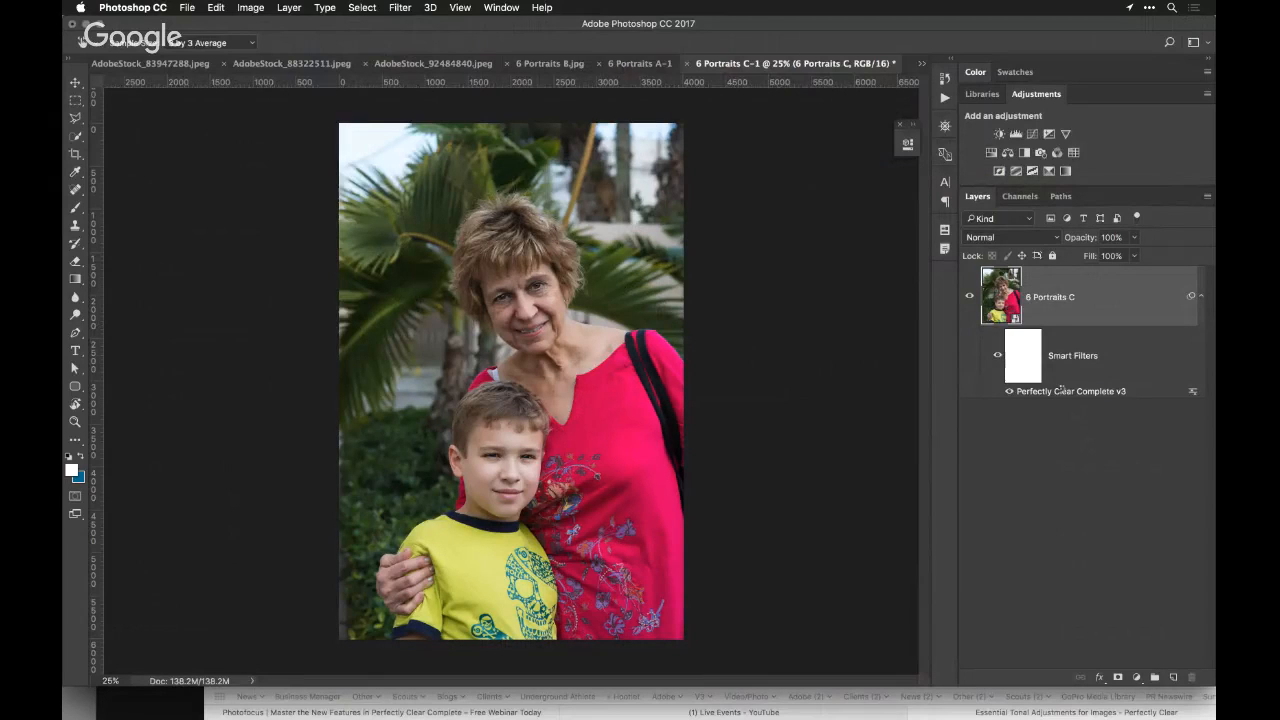
pyautogui.doubleClick(1062, 390)
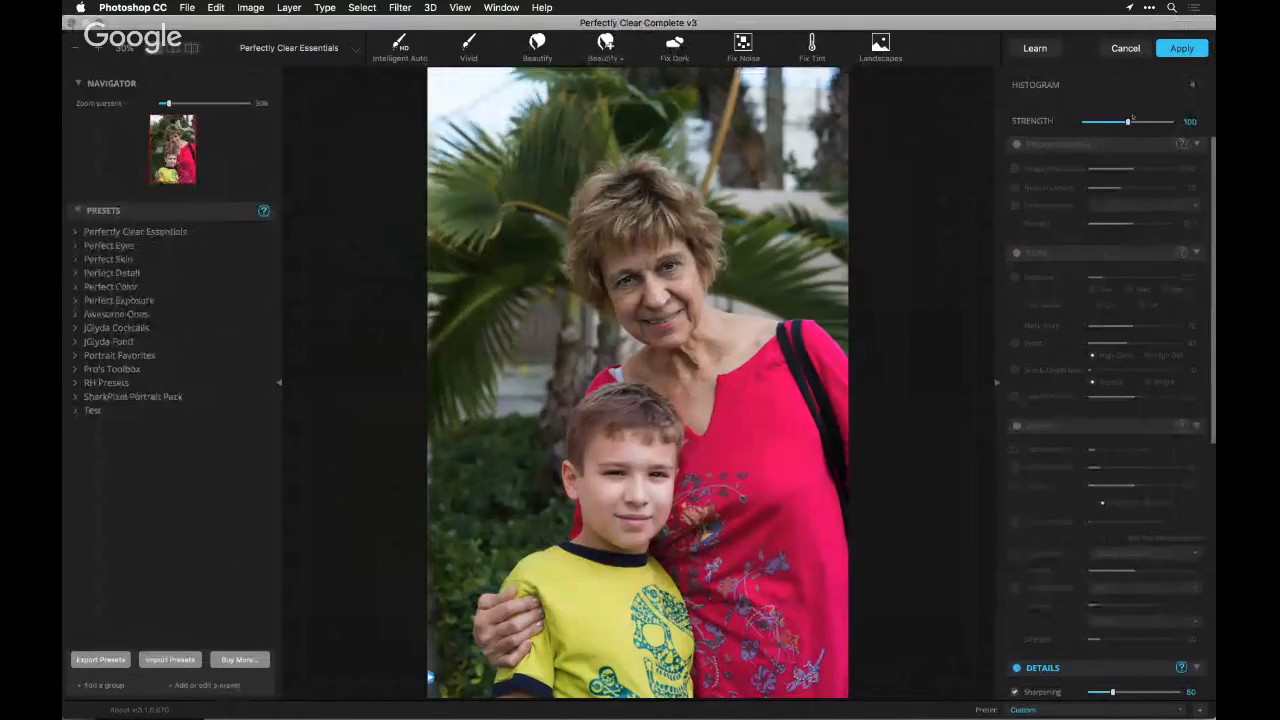
pyautogui.click(1125, 48)
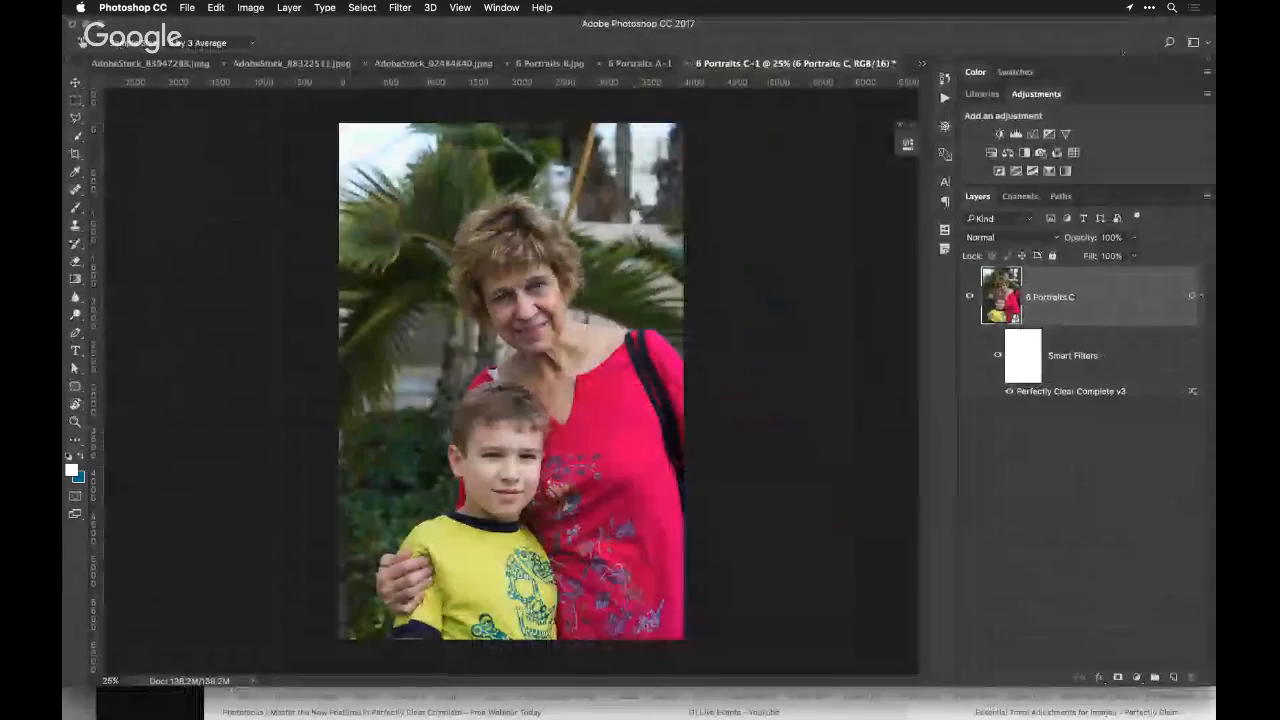
# Open the 6 Portraits A document in Perfectly Clear Complete v3 and raise the overall correction strength to 125
pyautogui.click(649, 63)
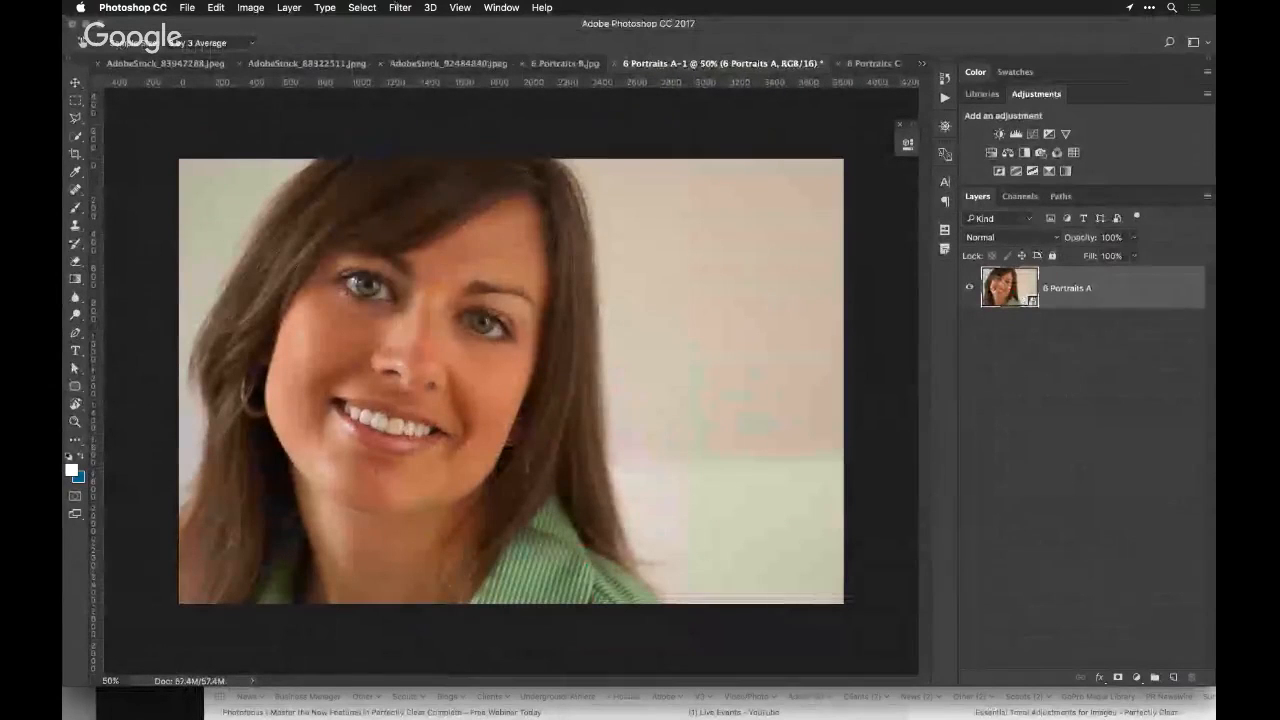
pyautogui.click(399, 7)
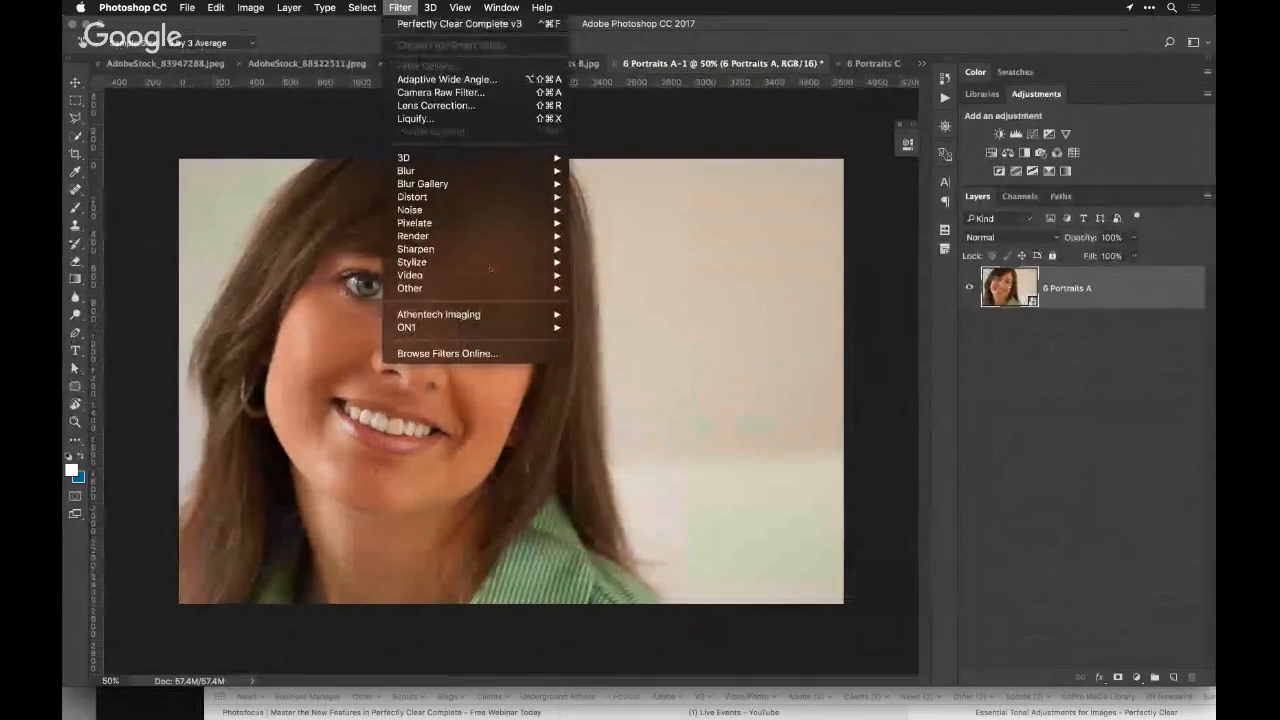
pyautogui.moveTo(440, 314)
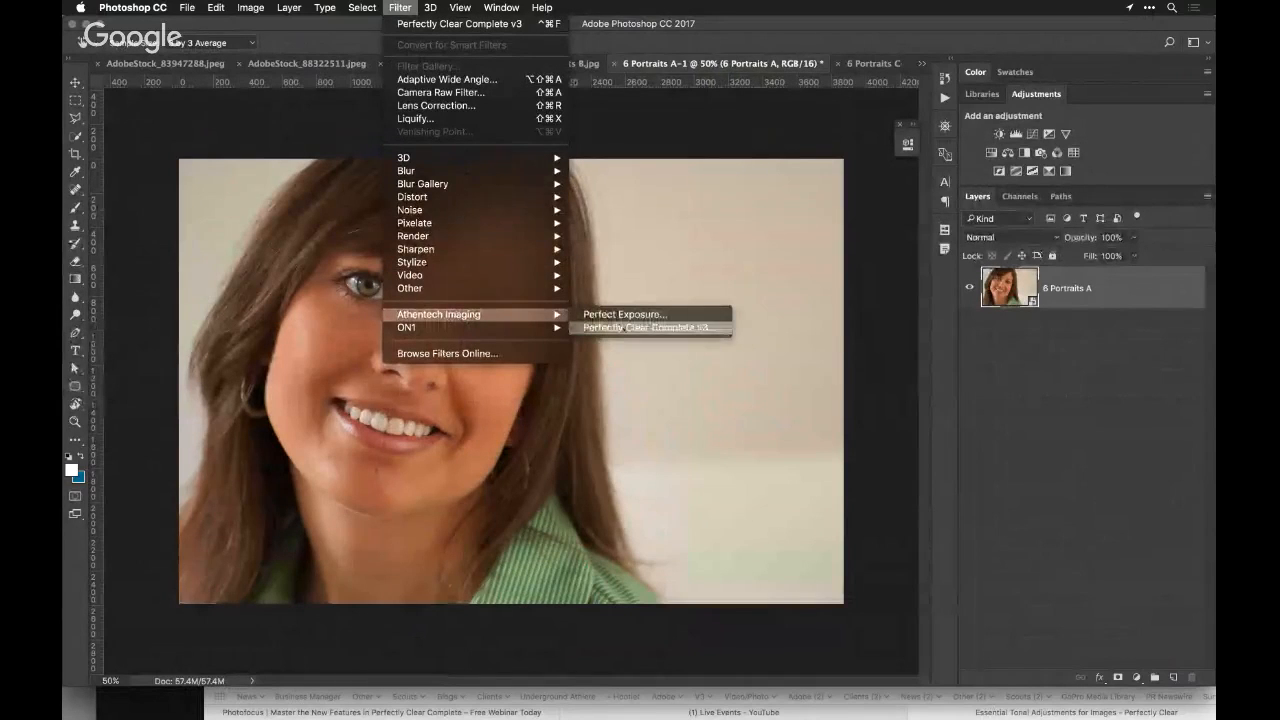
pyautogui.click(623, 328)
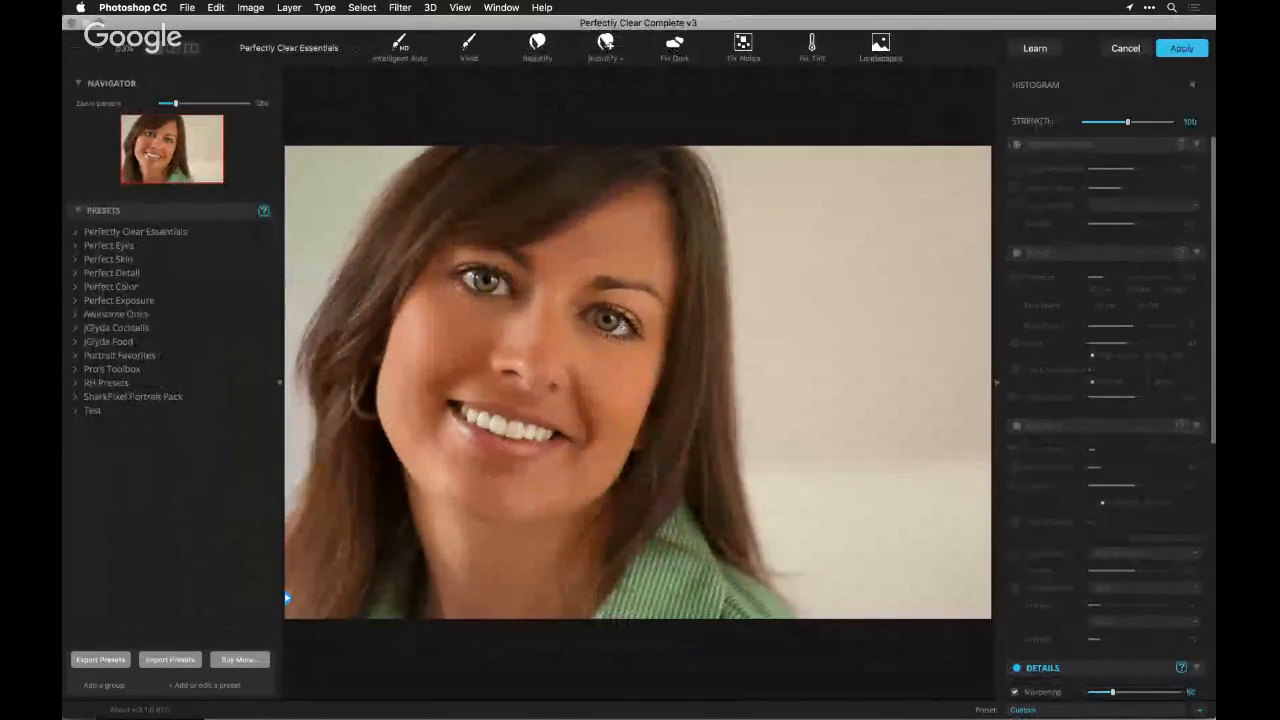
pyautogui.scroll(-5, 1097, 384)
pyautogui.scroll(-5, 1098, 384)
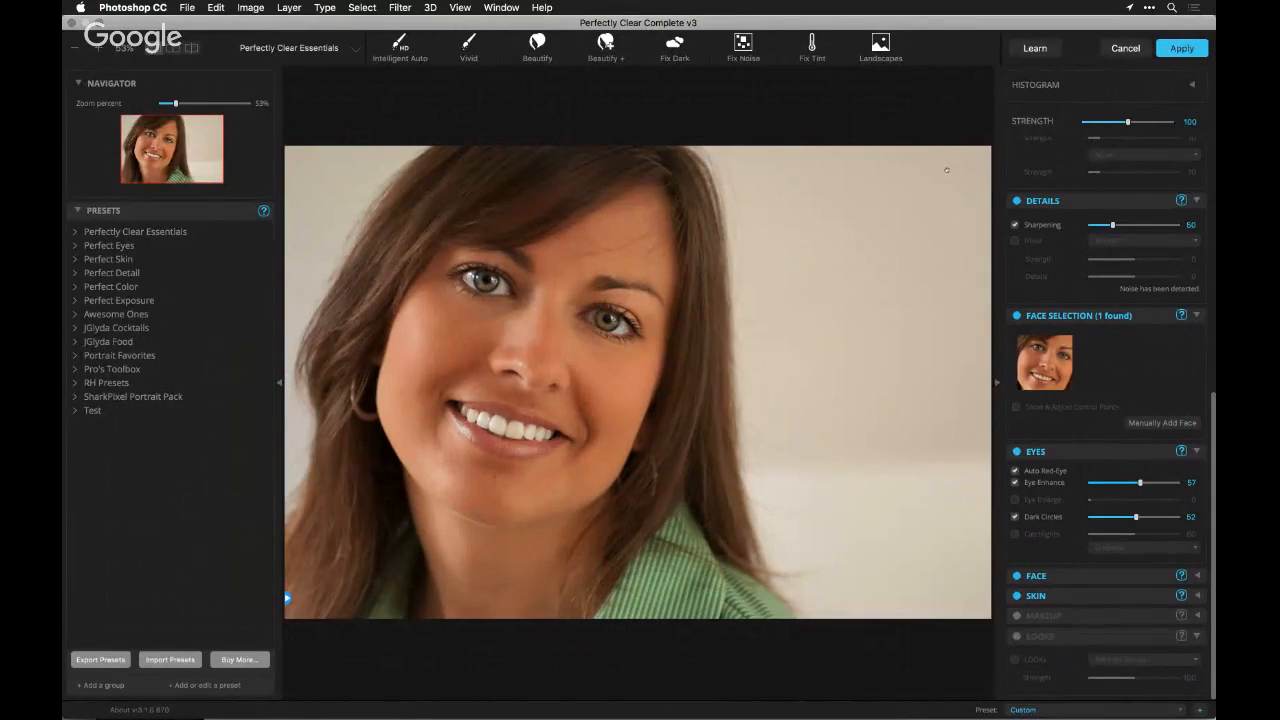
pyautogui.click(1138, 121)
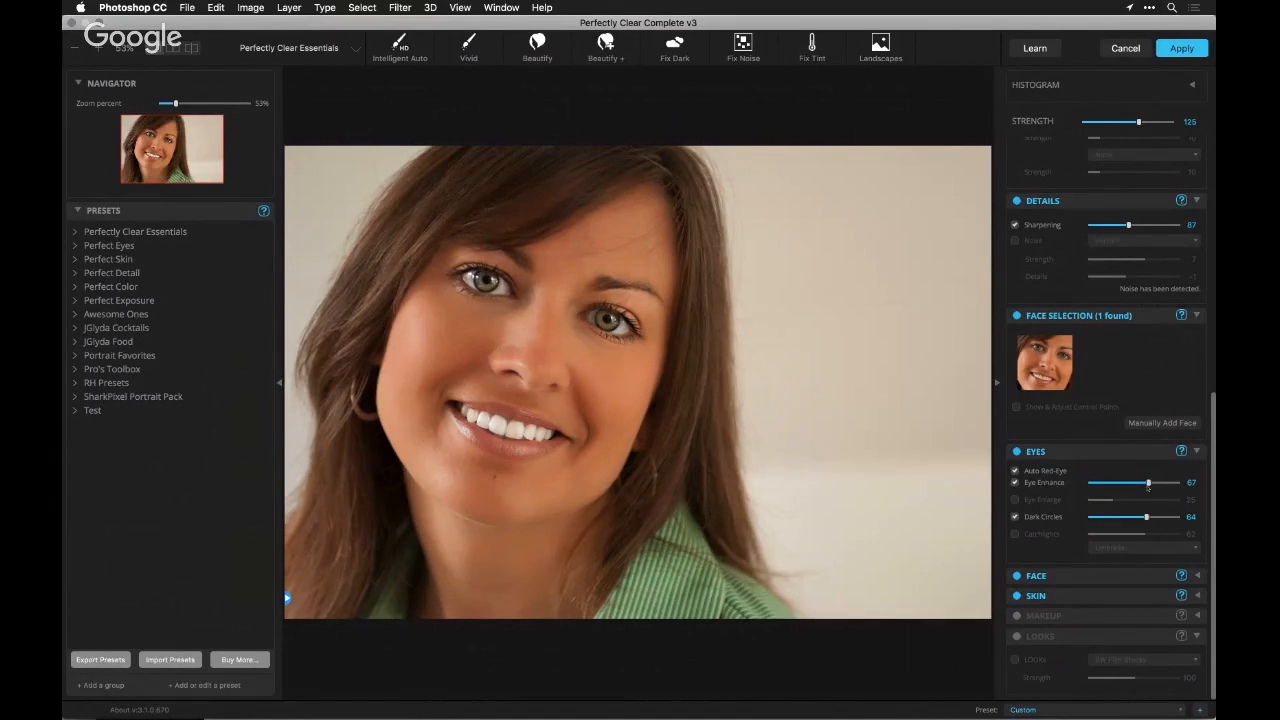
# Enable Skin Toning in the Makeup corrections, try the foundation color swatches, and choose Pale
pyautogui.click(1133, 457)
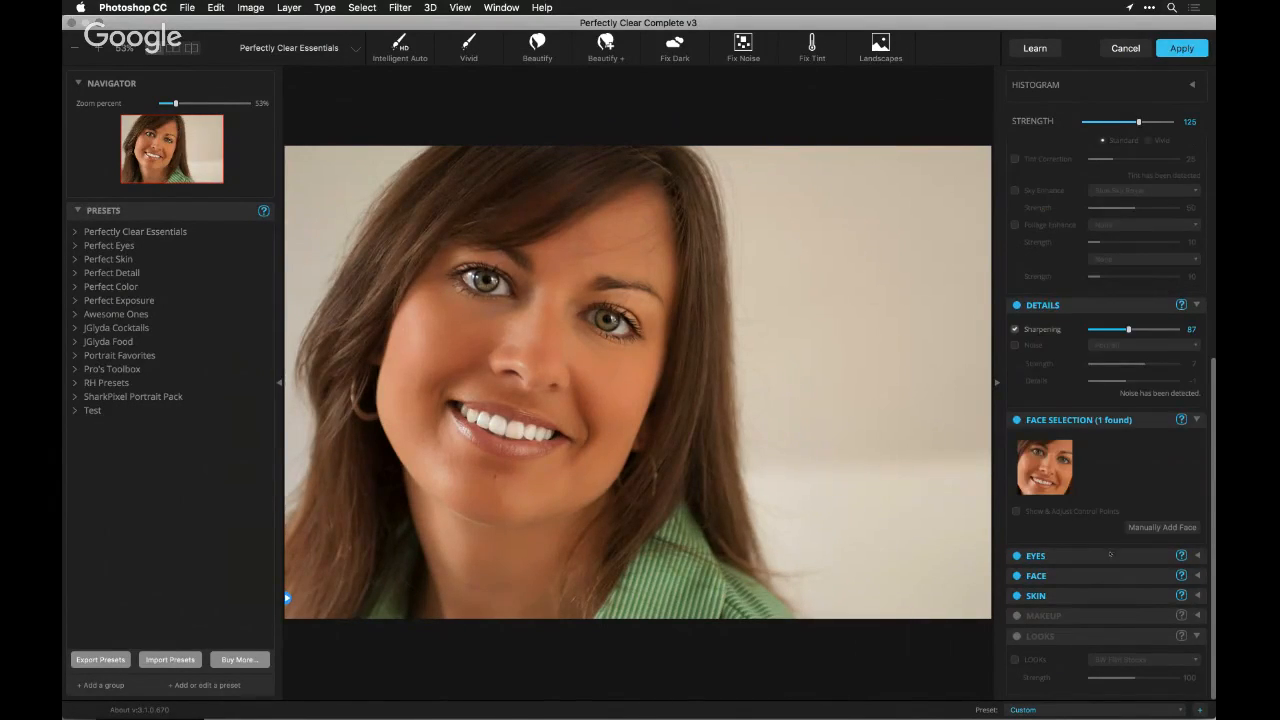
pyautogui.click(1101, 612)
pyautogui.scroll(-5, 1116, 604)
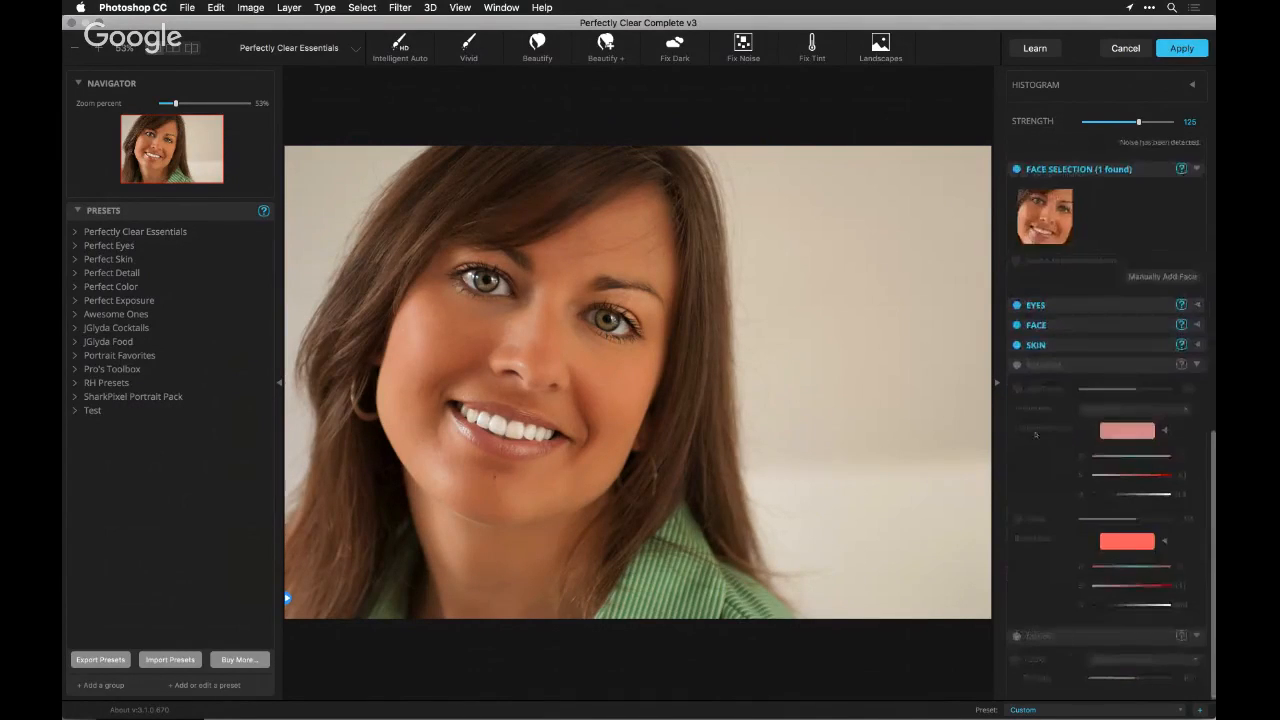
pyautogui.click(1017, 366)
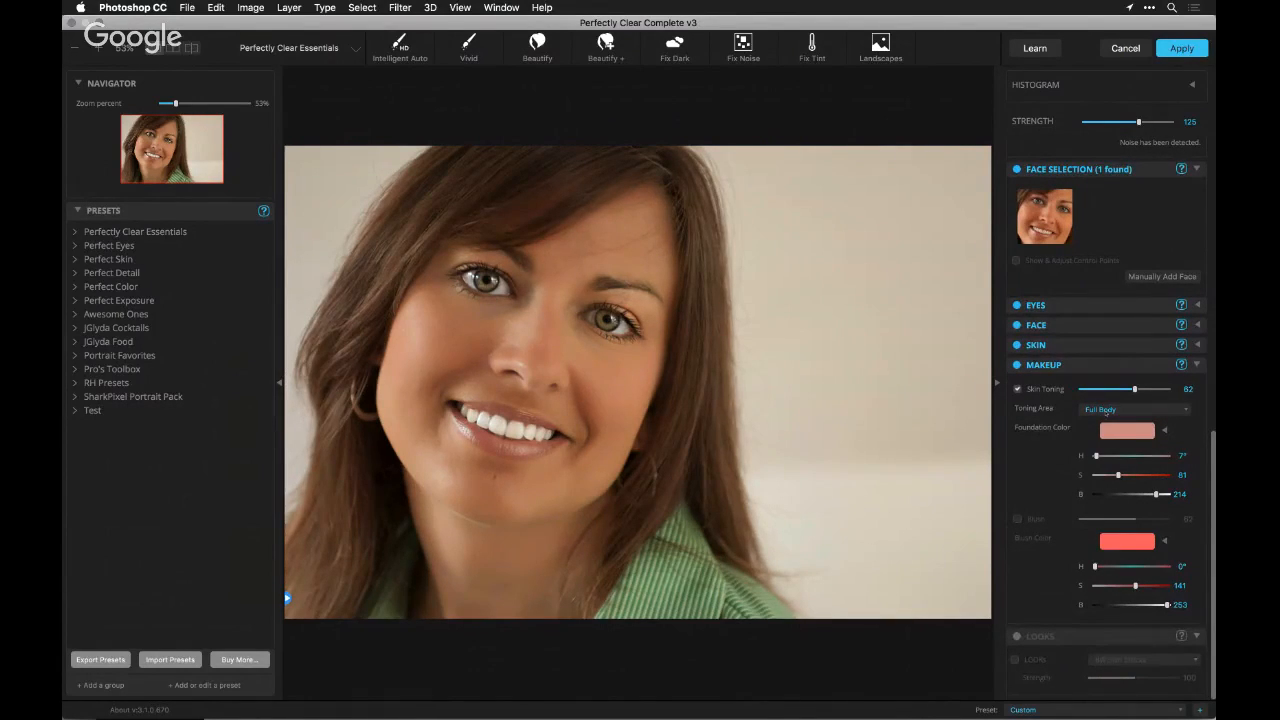
pyautogui.click(1164, 431)
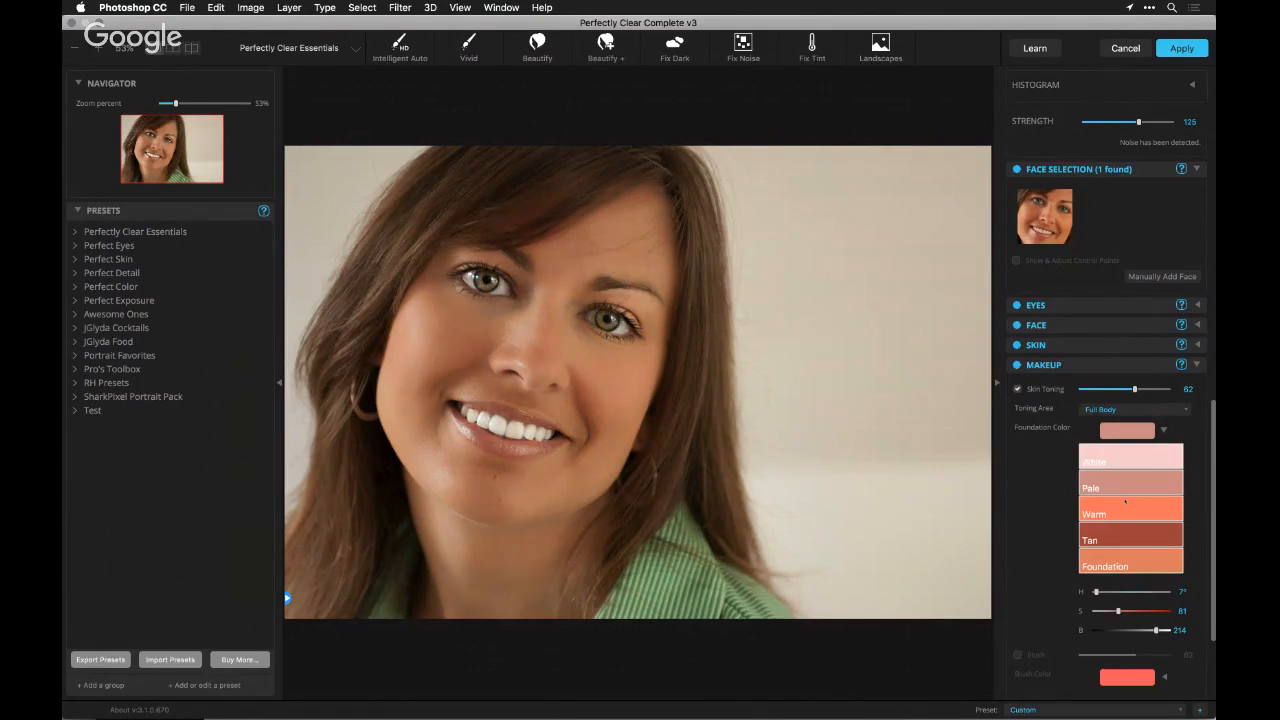
pyautogui.click(1125, 503)
pyautogui.click(1122, 461)
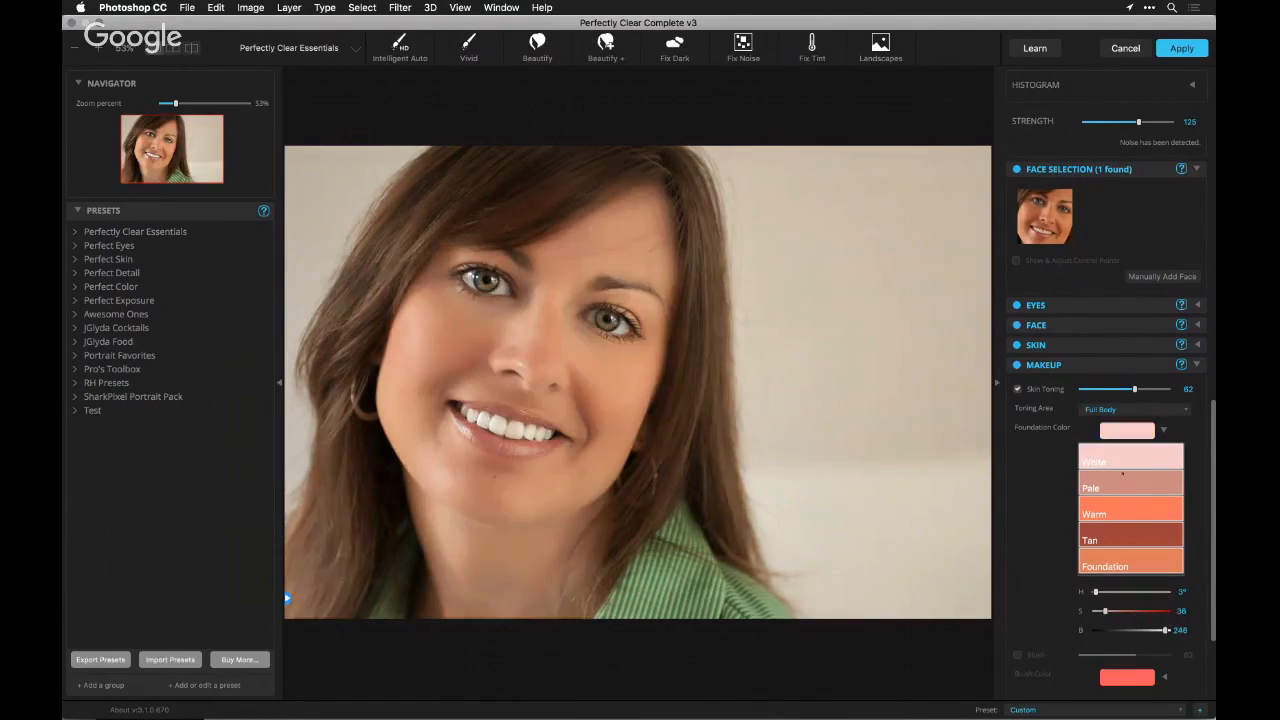
pyautogui.click(1122, 483)
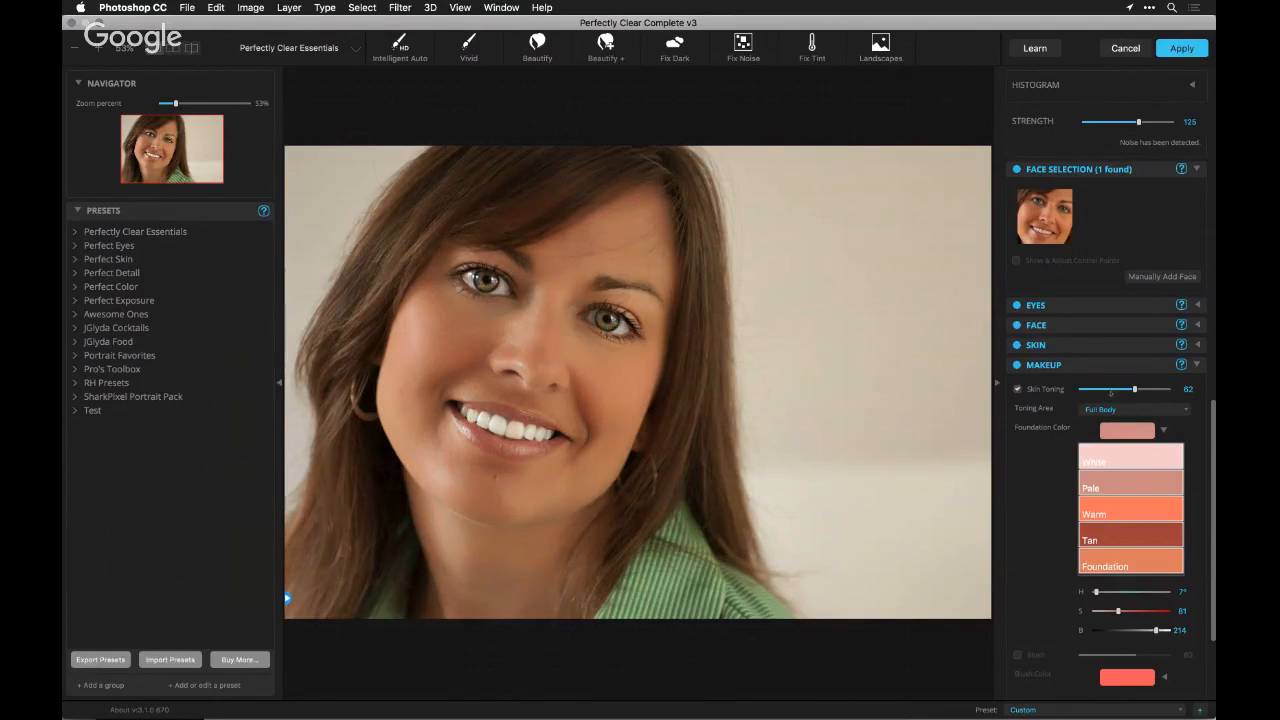
# Set the Skin Toning strength to 36 and compare the portrait with the toning off and on
pyautogui.click(1113, 388)
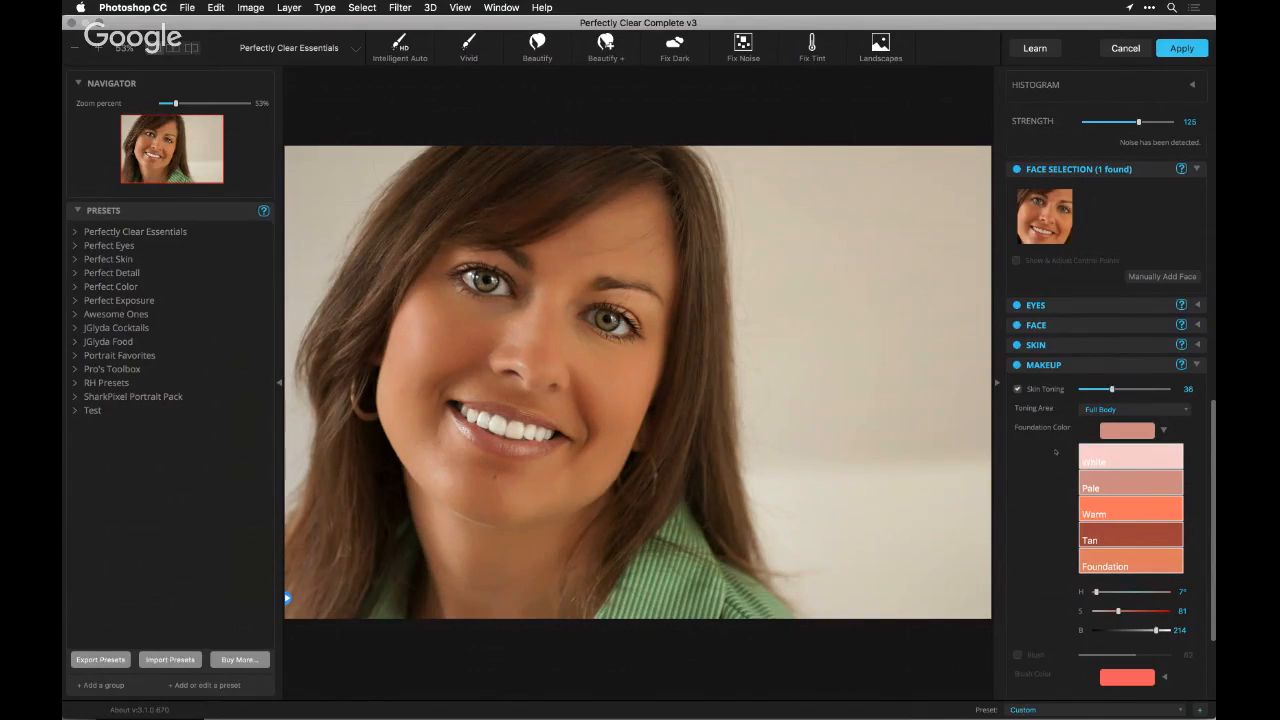
pyautogui.click(1020, 389)
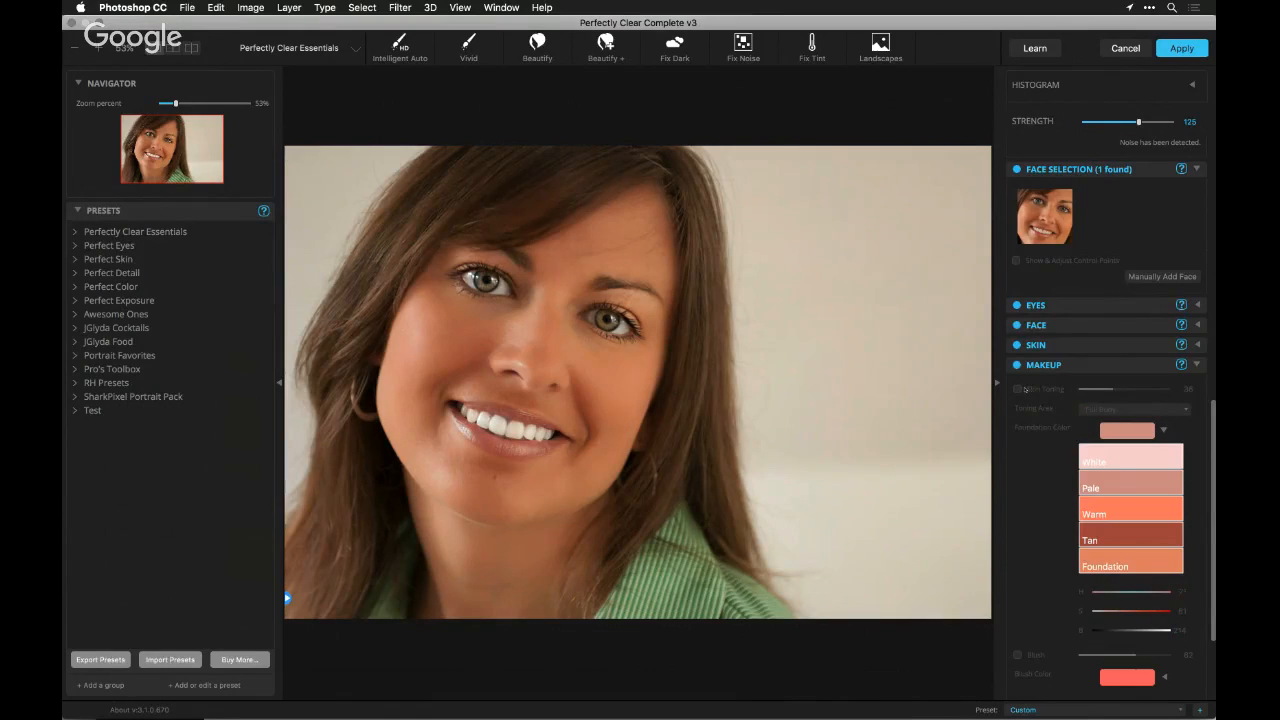
pyautogui.click(1024, 389)
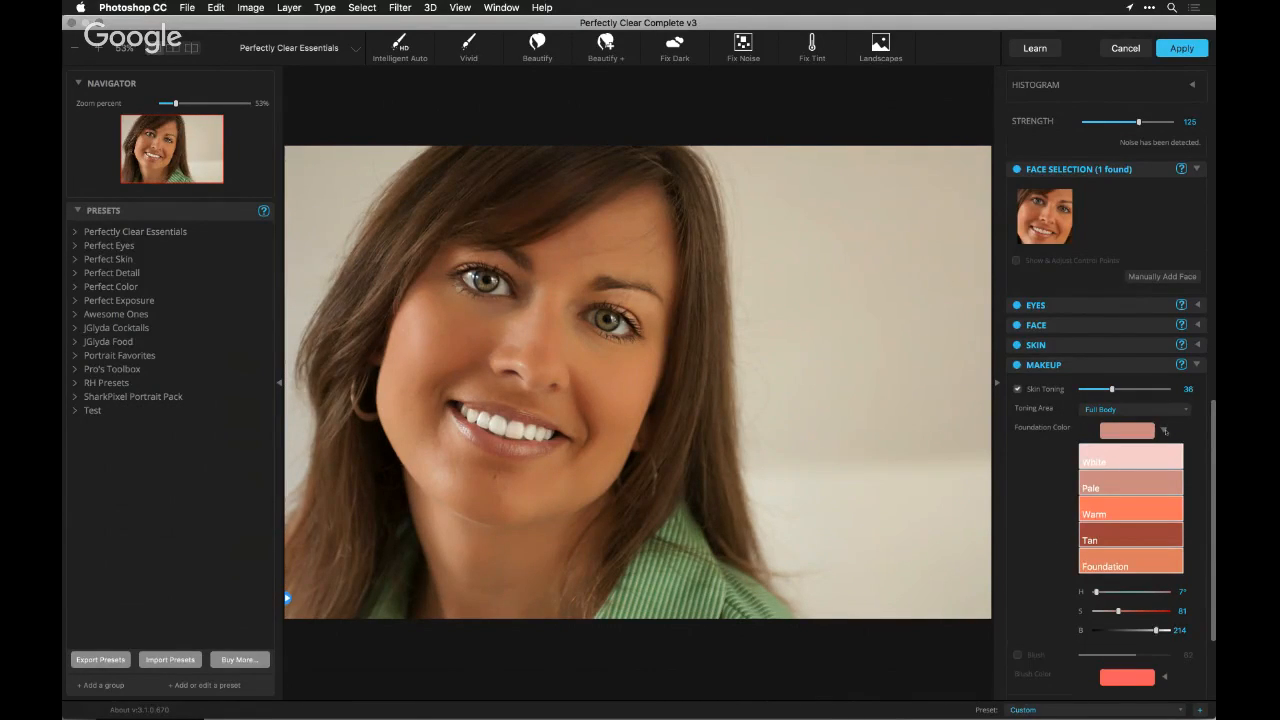
pyautogui.click(1164, 430)
# Enable Blush, choose the orange swatch with hue 16, saturation 152 and brightness 227, and set its strength to 30
pyautogui.click(1017, 520)
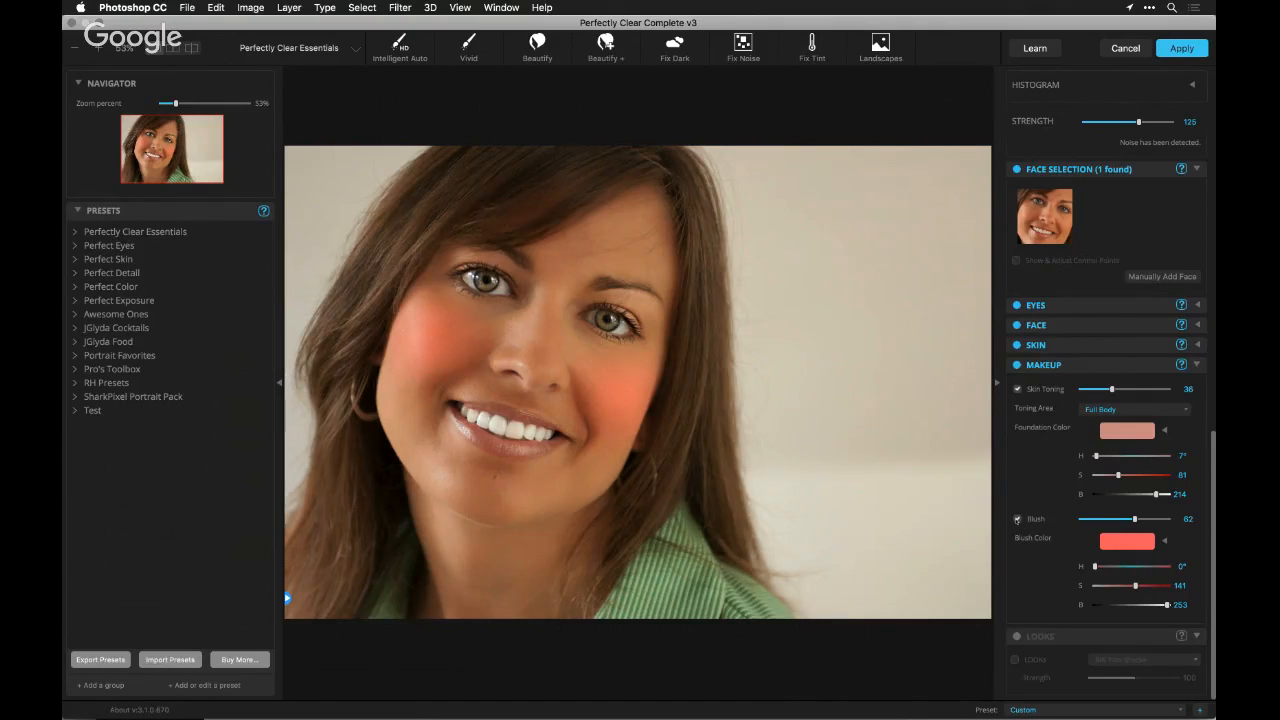
pyautogui.click(1099, 519)
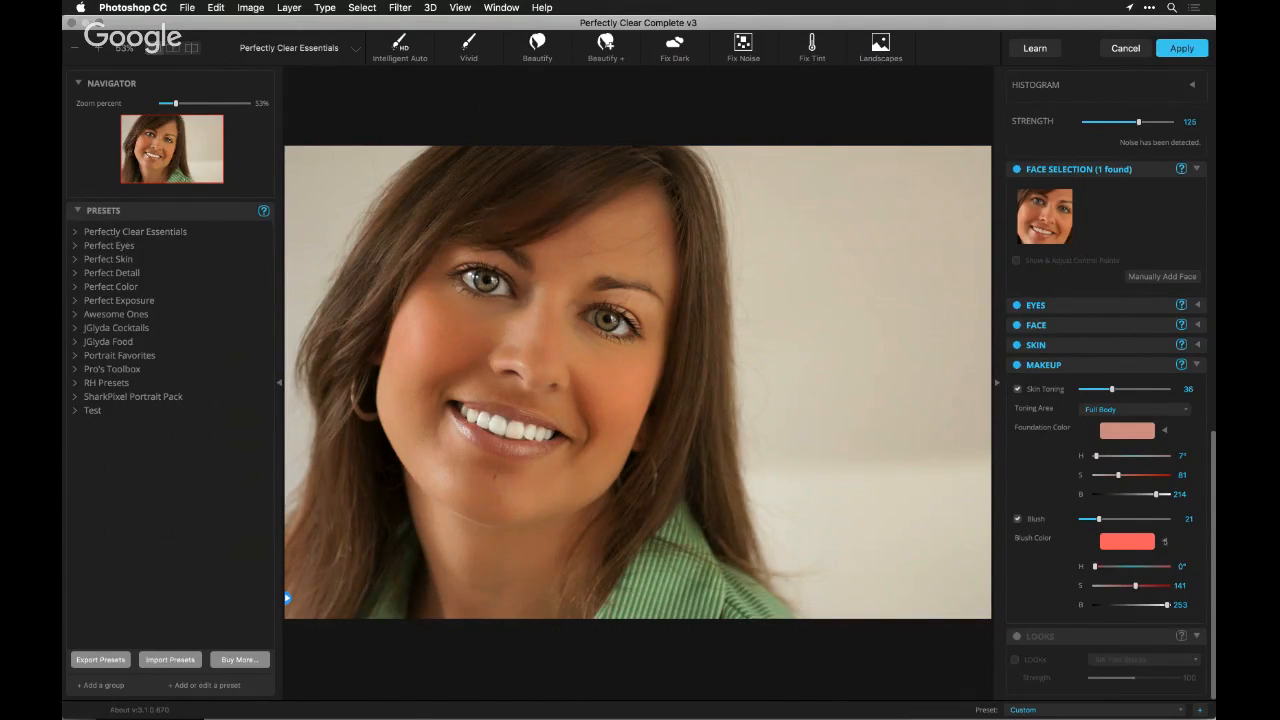
pyautogui.click(1164, 541)
pyautogui.click(1092, 551)
pyautogui.click(1126, 557)
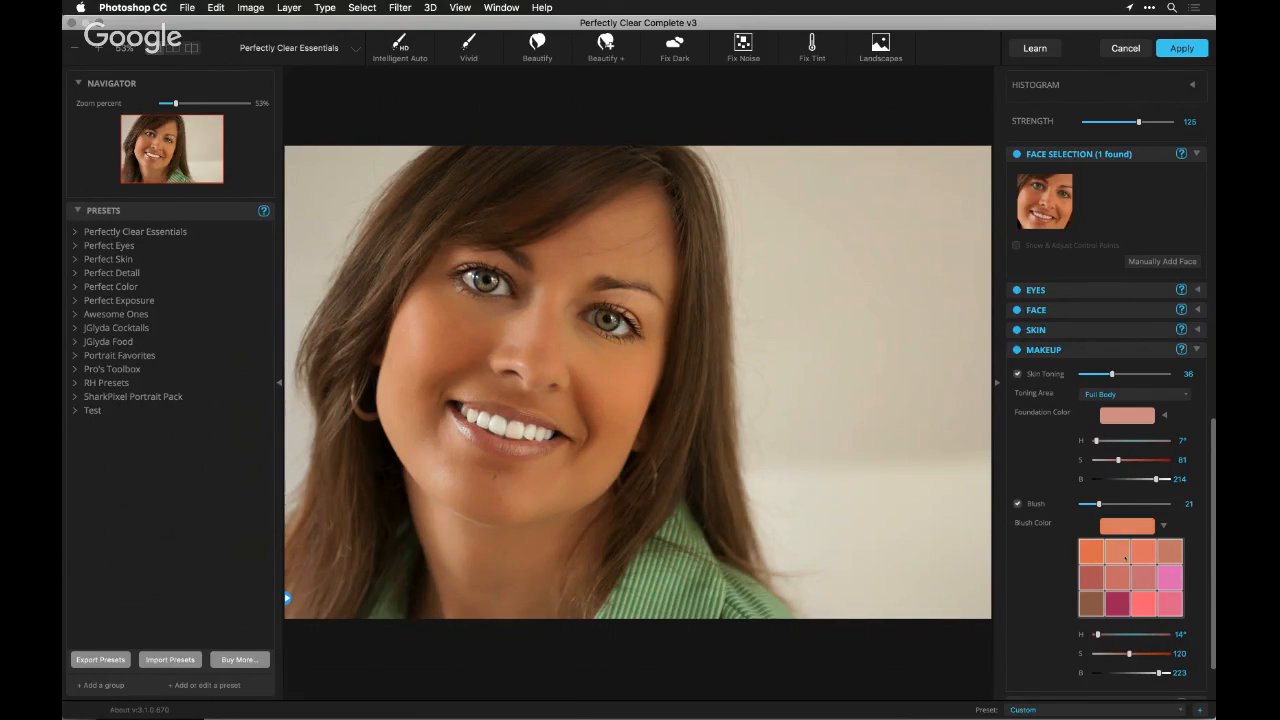
pyautogui.click(1100, 558)
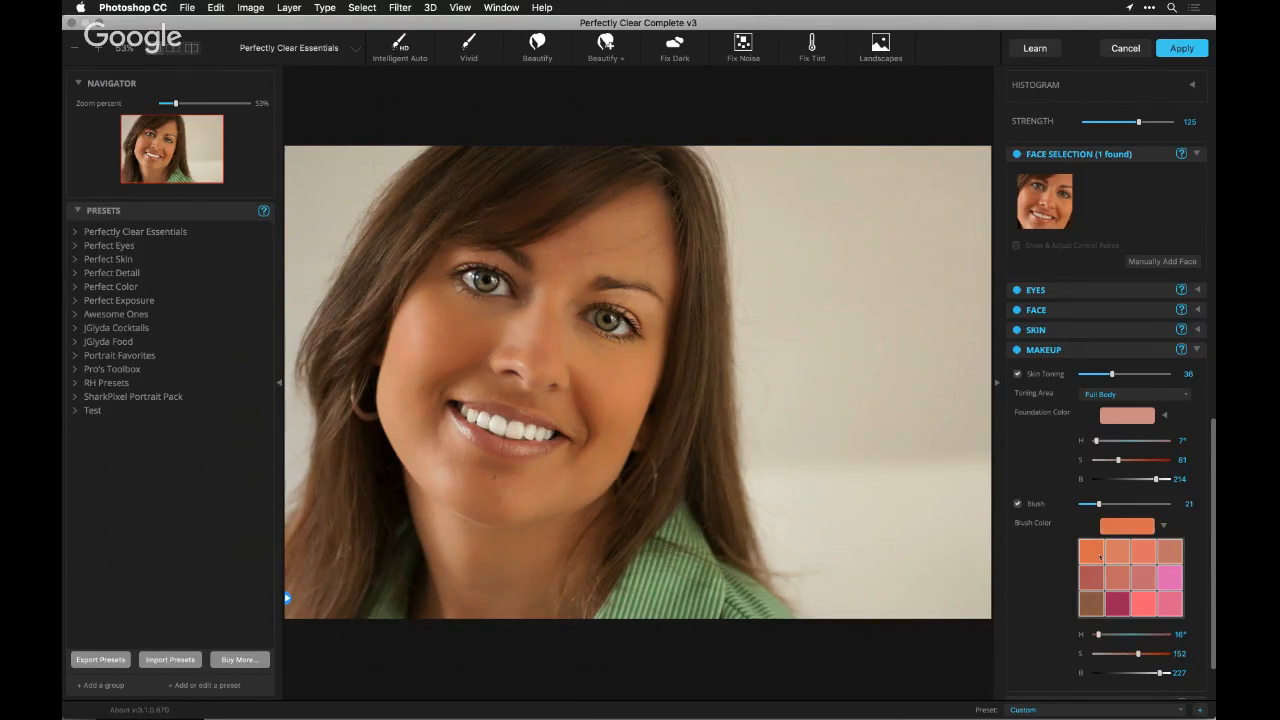
pyautogui.click(1017, 505)
pyautogui.click(1017, 505)
pyautogui.moveTo(1102, 504); pyautogui.dragTo(1110, 504)
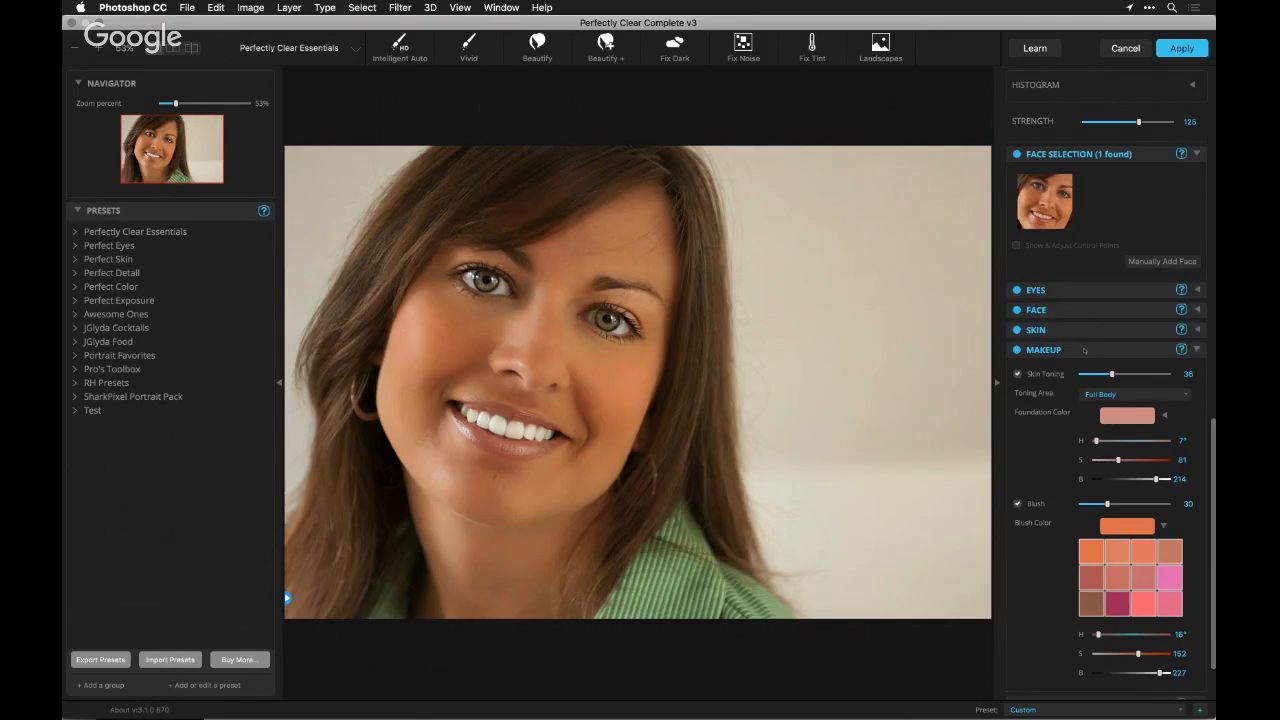
# Set Teeth Whitening to 59 in the Face corrections and apply the filter to 6 Portraits A
pyautogui.click(1087, 348)
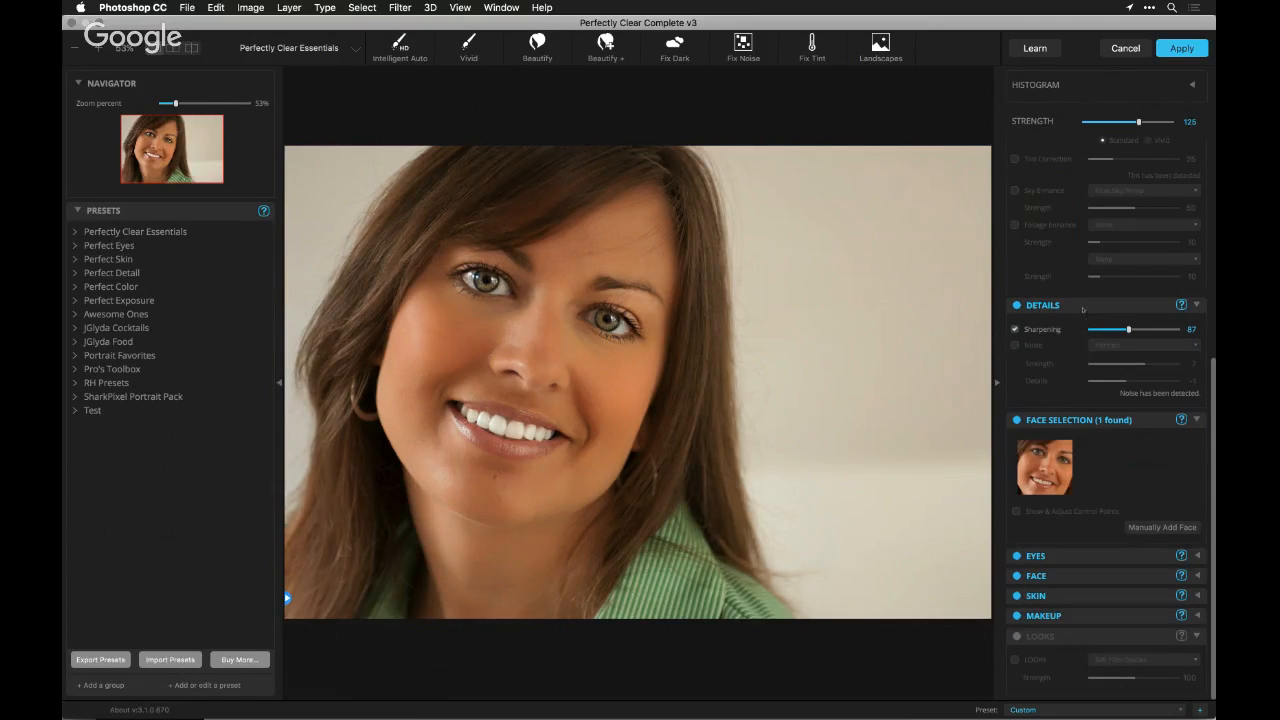
pyautogui.click(1149, 421)
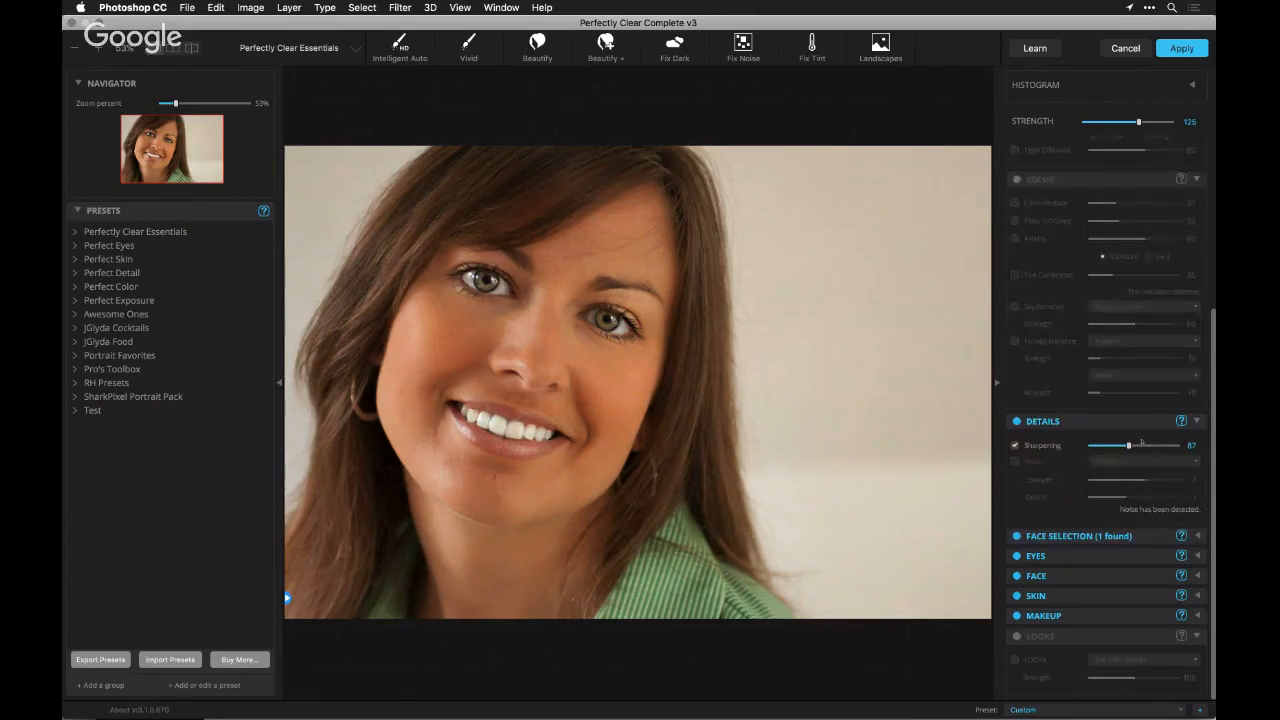
pyautogui.click(1073, 578)
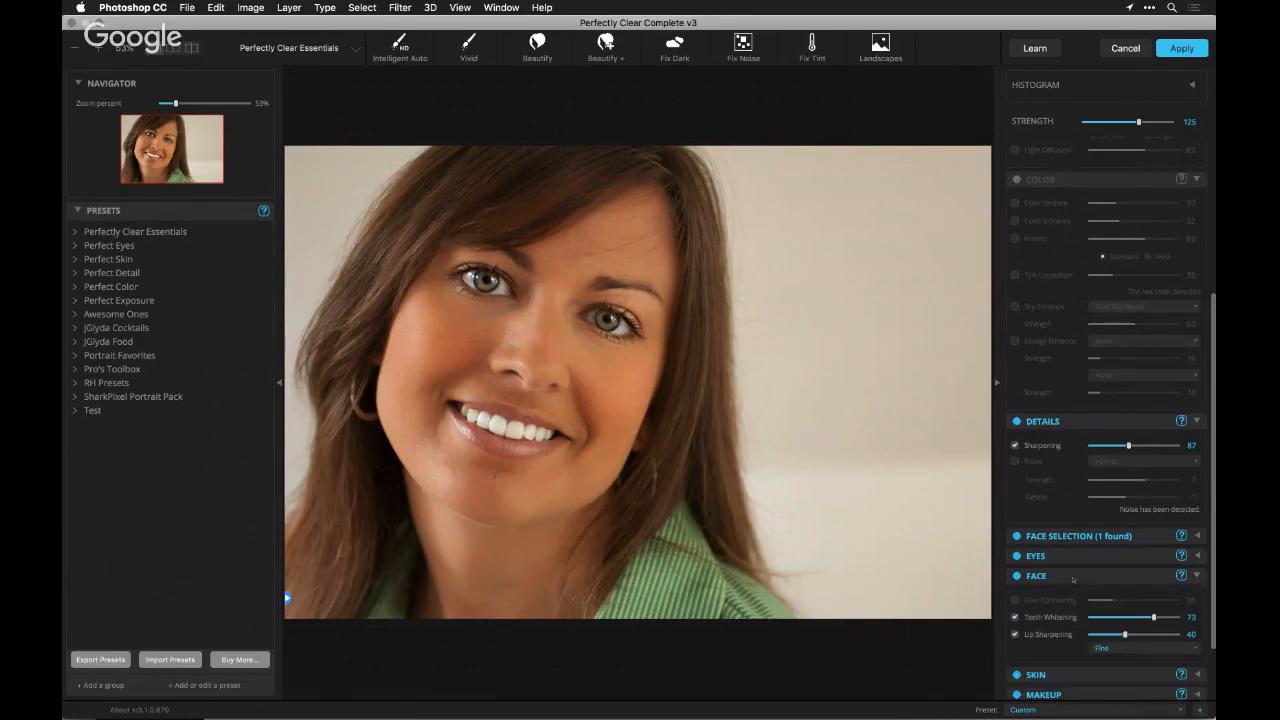
pyautogui.click(1131, 617)
pyautogui.moveTo(1131, 617); pyautogui.dragTo(1136, 618)
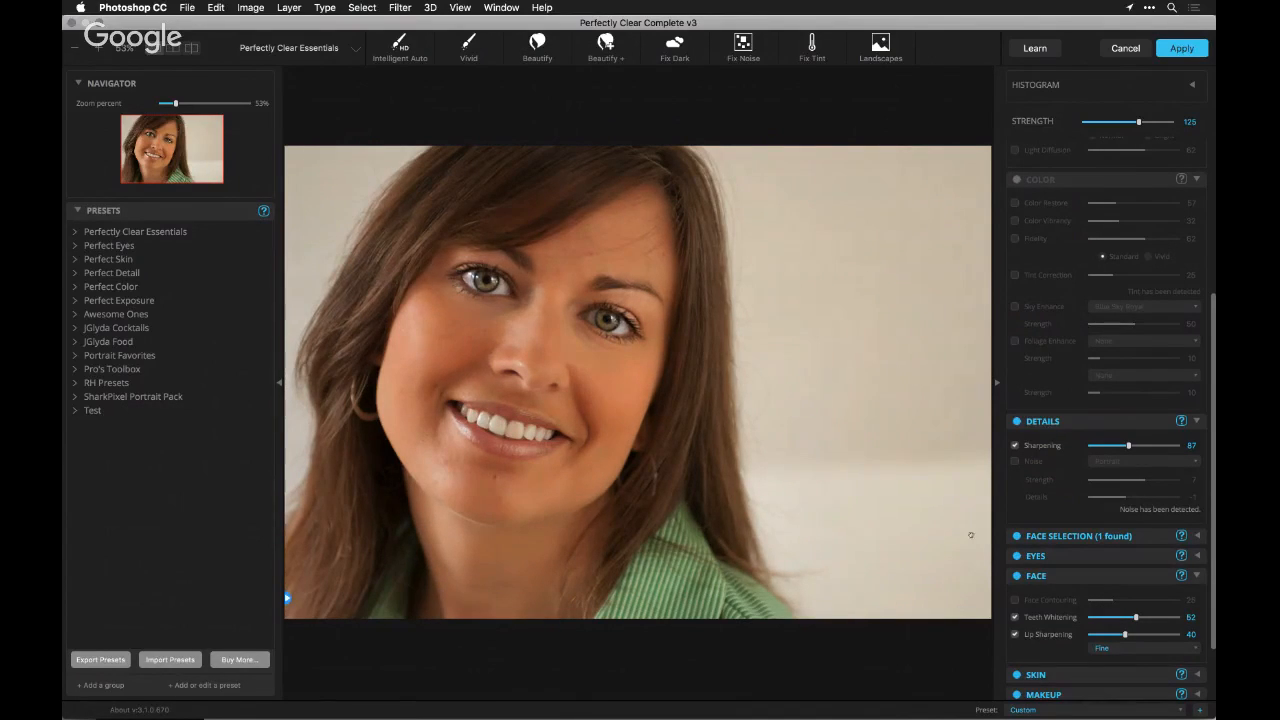
pyautogui.click(1142, 617)
pyautogui.click(1181, 48)
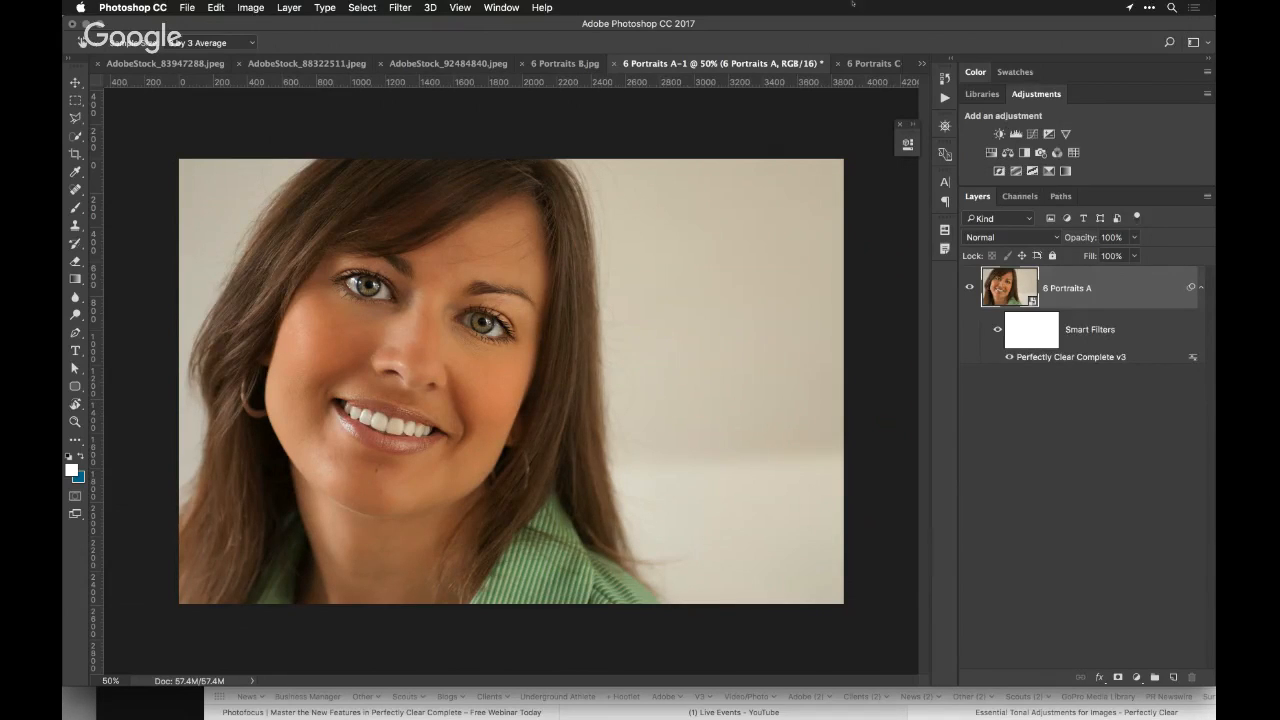
# Open the 6 Portraits B.jpg document in Perfectly Clear Complete v3
pyautogui.click(565, 63)
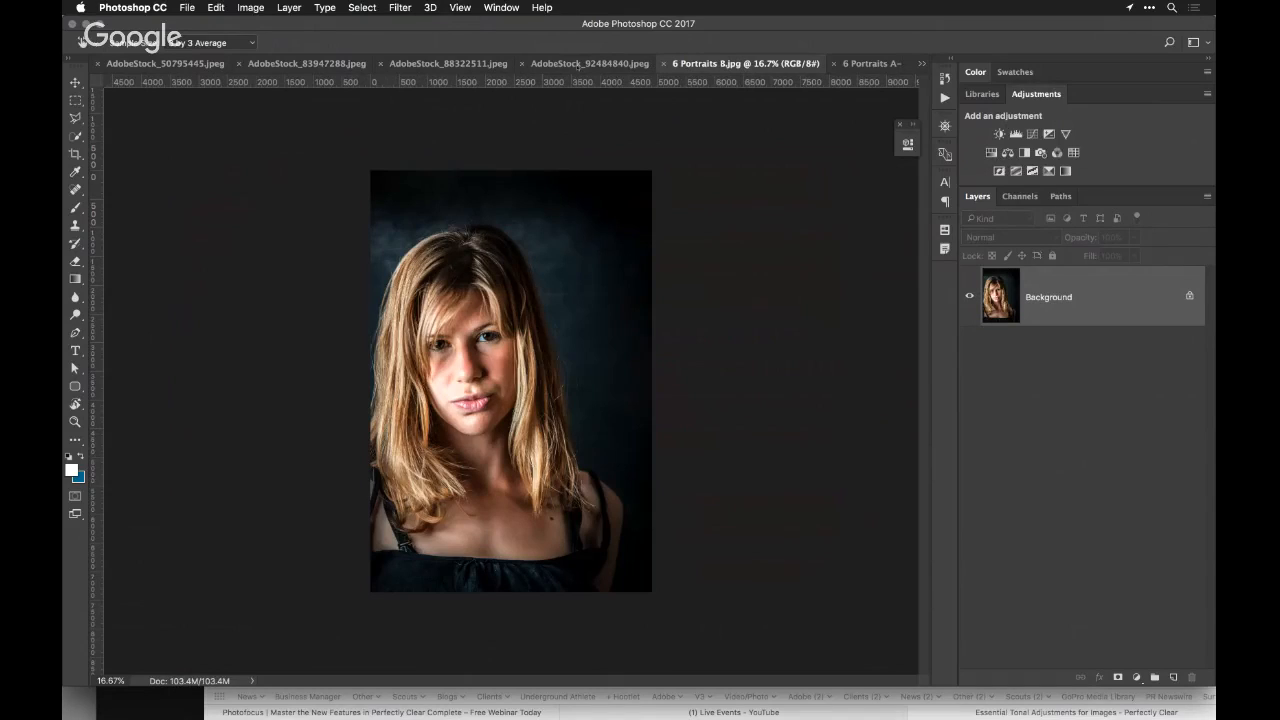
pyautogui.click(400, 7)
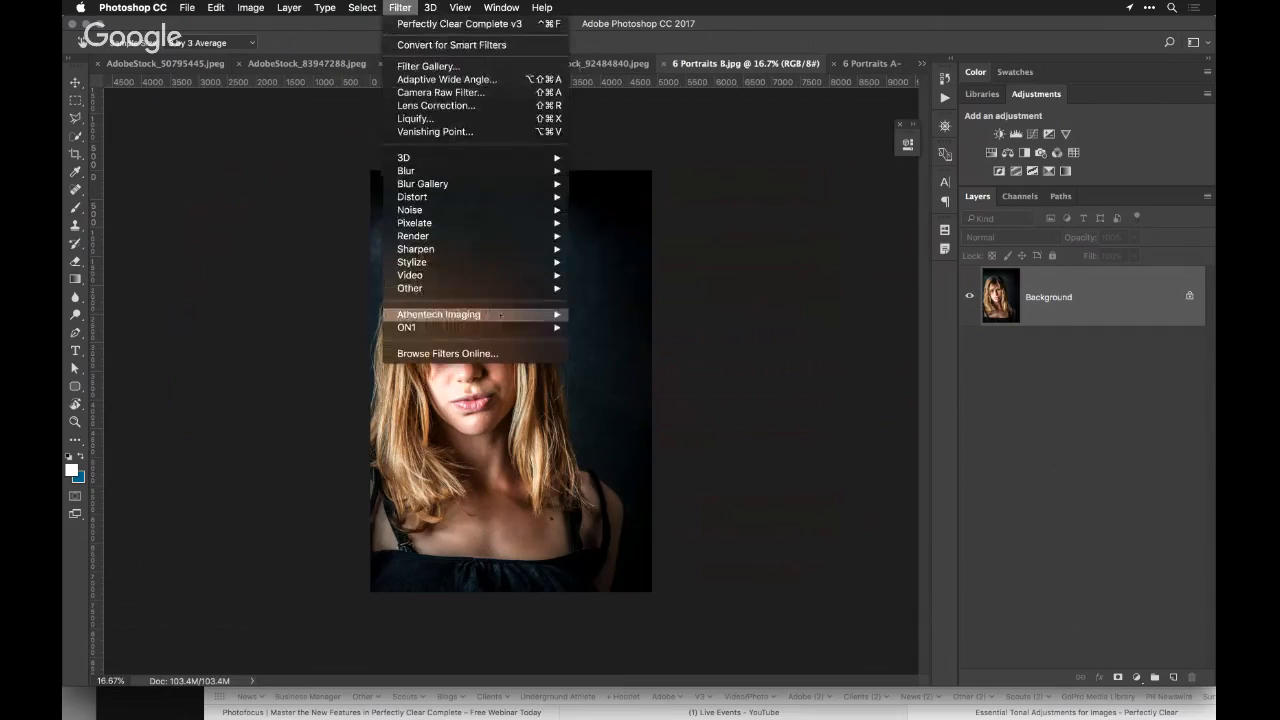
pyautogui.moveTo(470, 314)
pyautogui.click(628, 328)
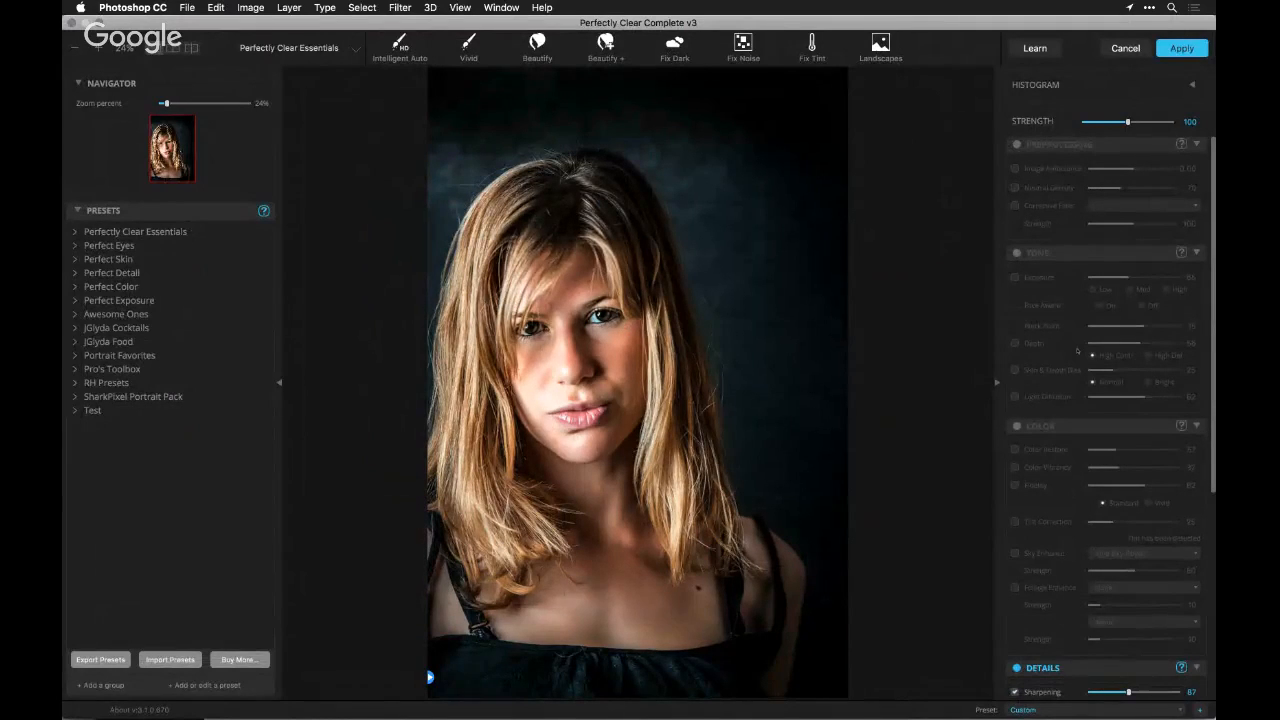
# Set Shine Removal to 82 in the Skin corrections for the blonde woman's portrait
pyautogui.scroll(-4, 1077, 350)
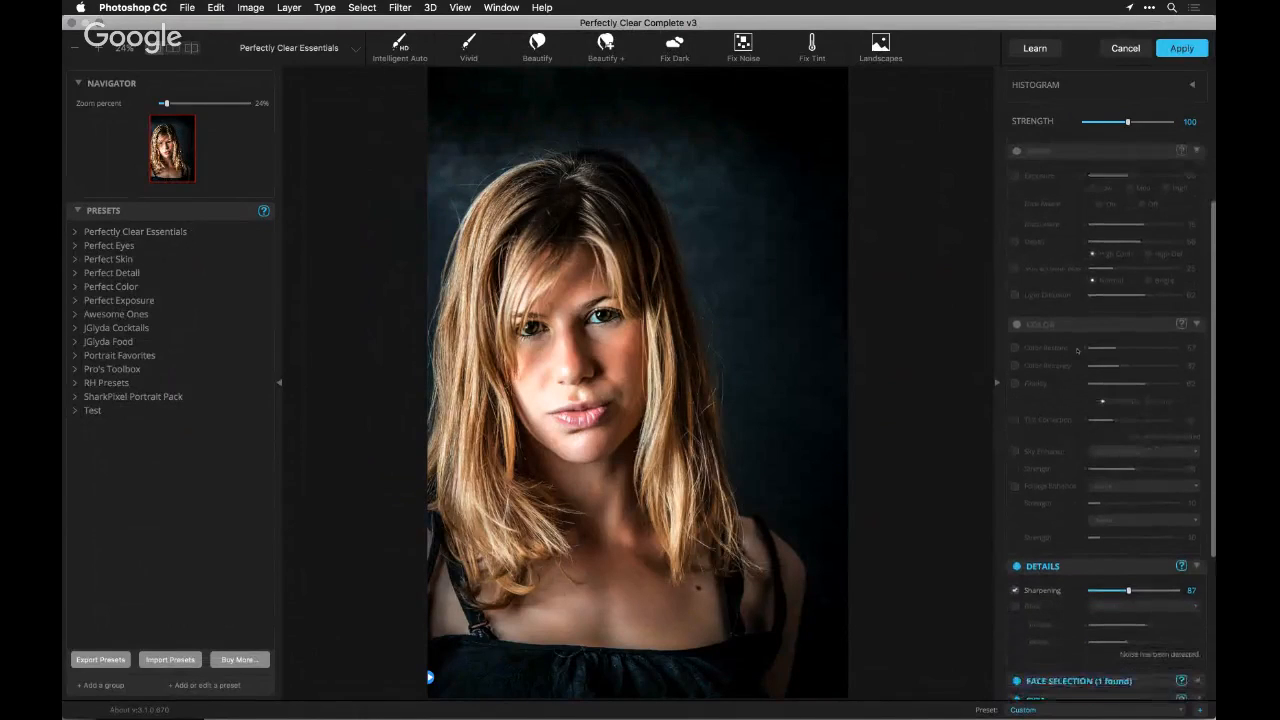
pyautogui.scroll(-4, 1077, 350)
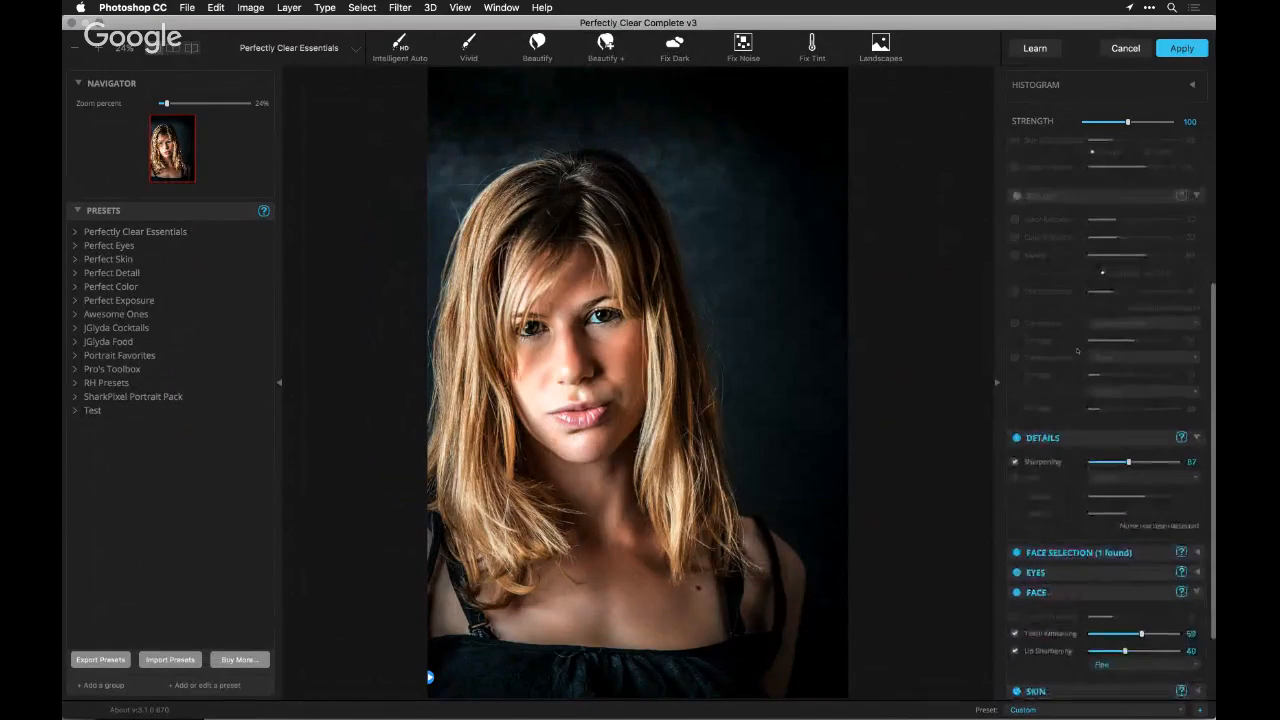
pyautogui.scroll(-2, 1077, 350)
pyautogui.scroll(-2, 1077, 350)
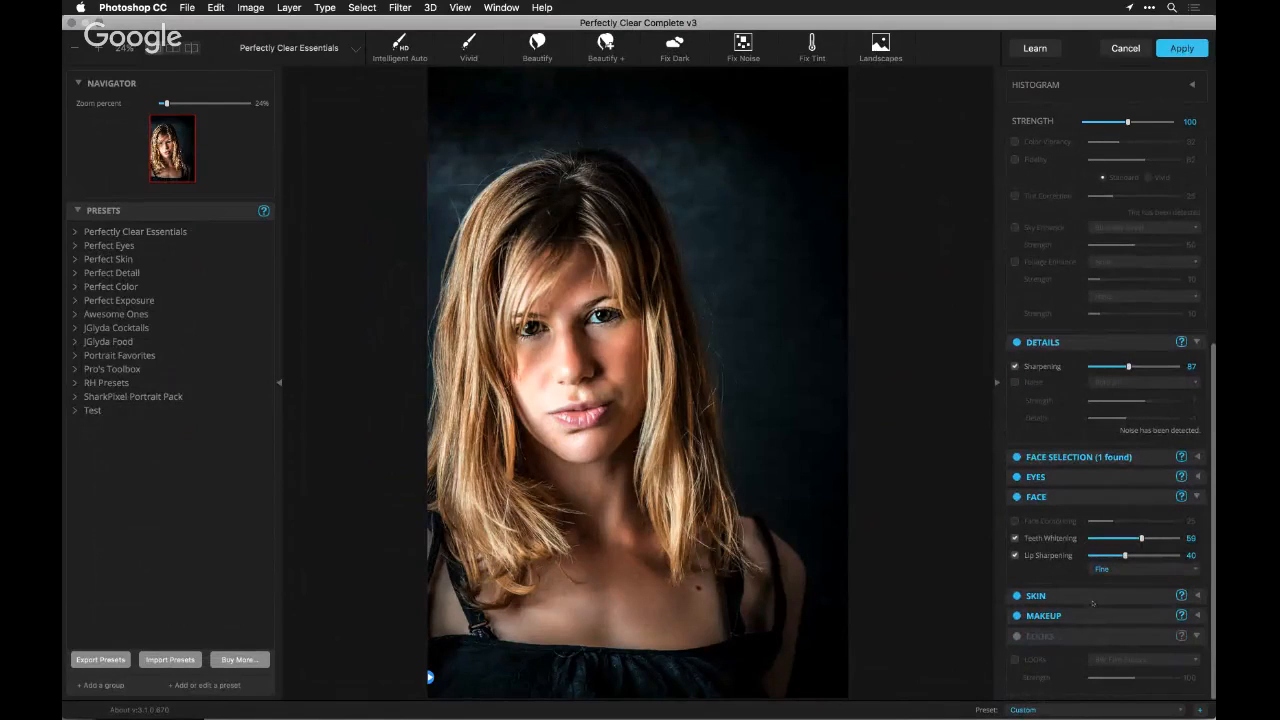
pyautogui.click(1198, 596)
pyautogui.scroll(-4, 1153, 599)
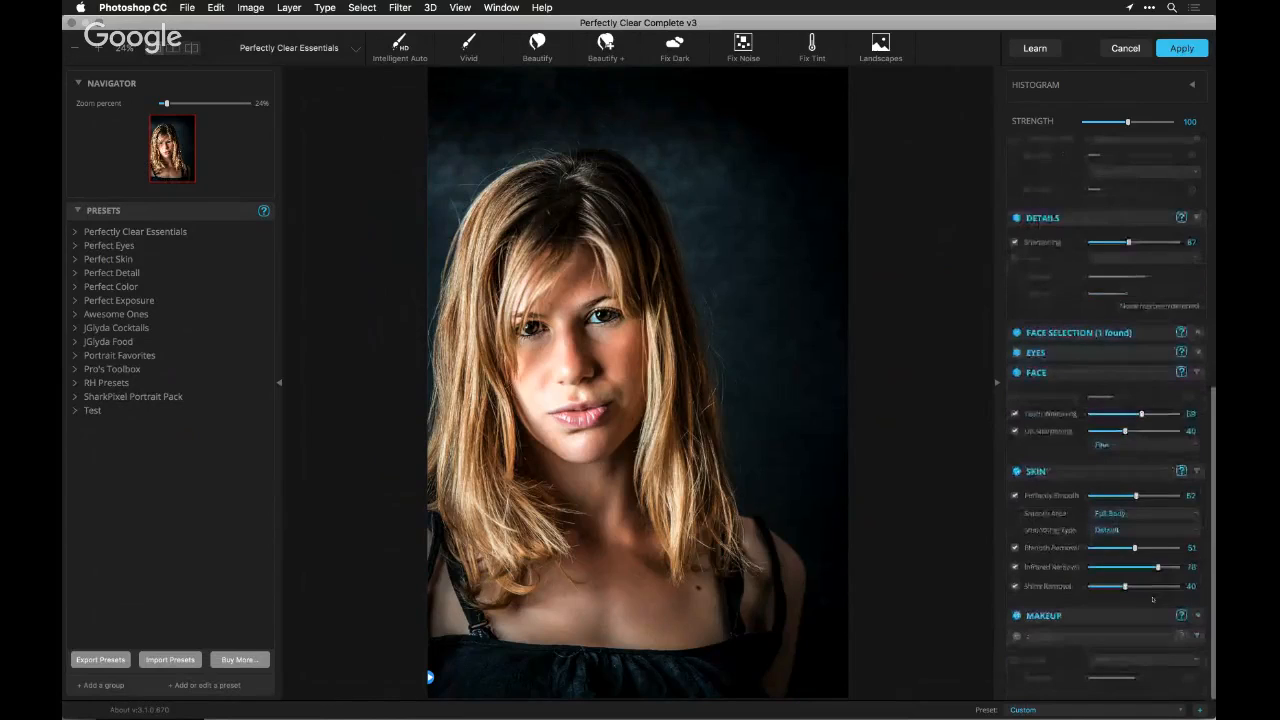
pyautogui.click(1162, 587)
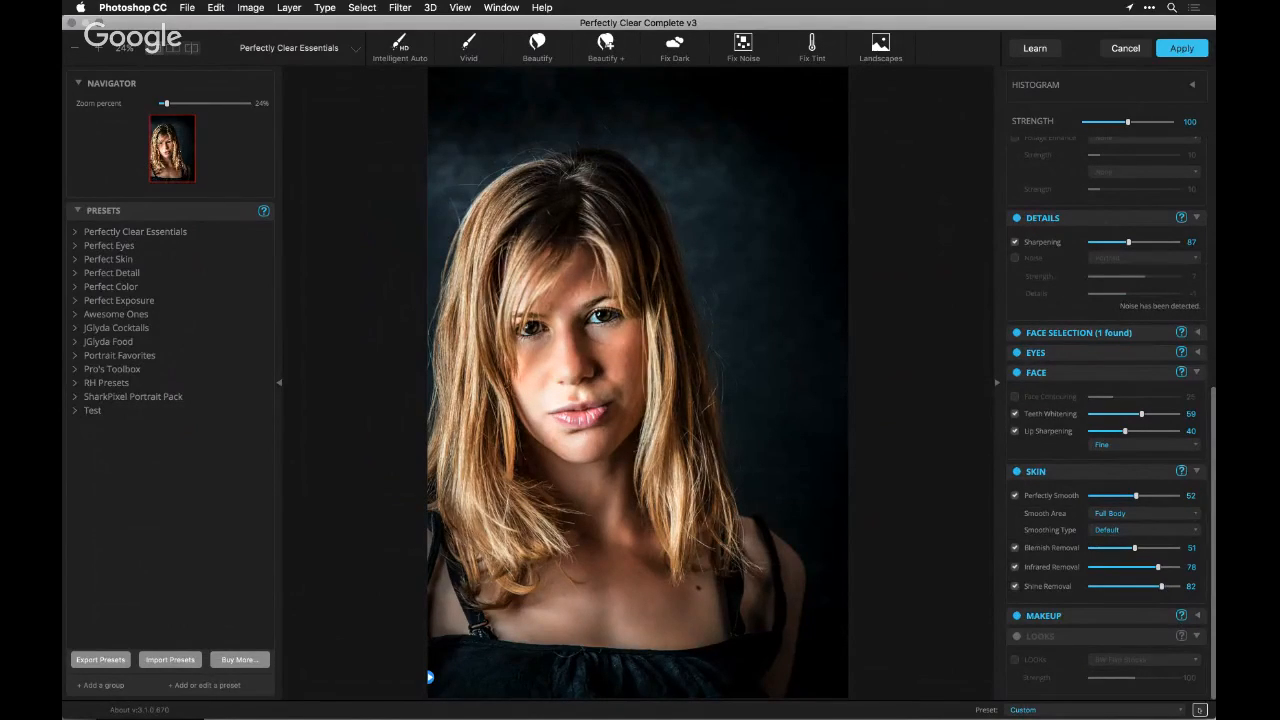
# Create a new preset from the current corrections and name it Desert Portrait
pyautogui.click(1199, 709)
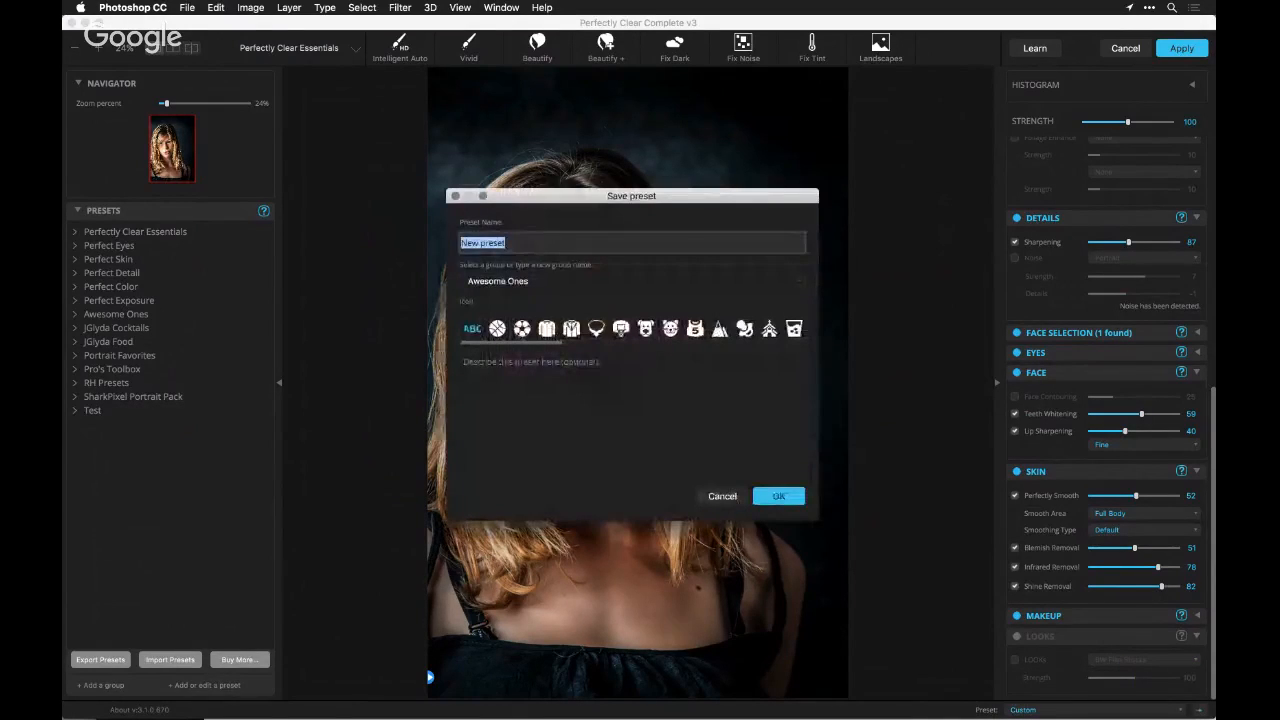
pyautogui.write('D')
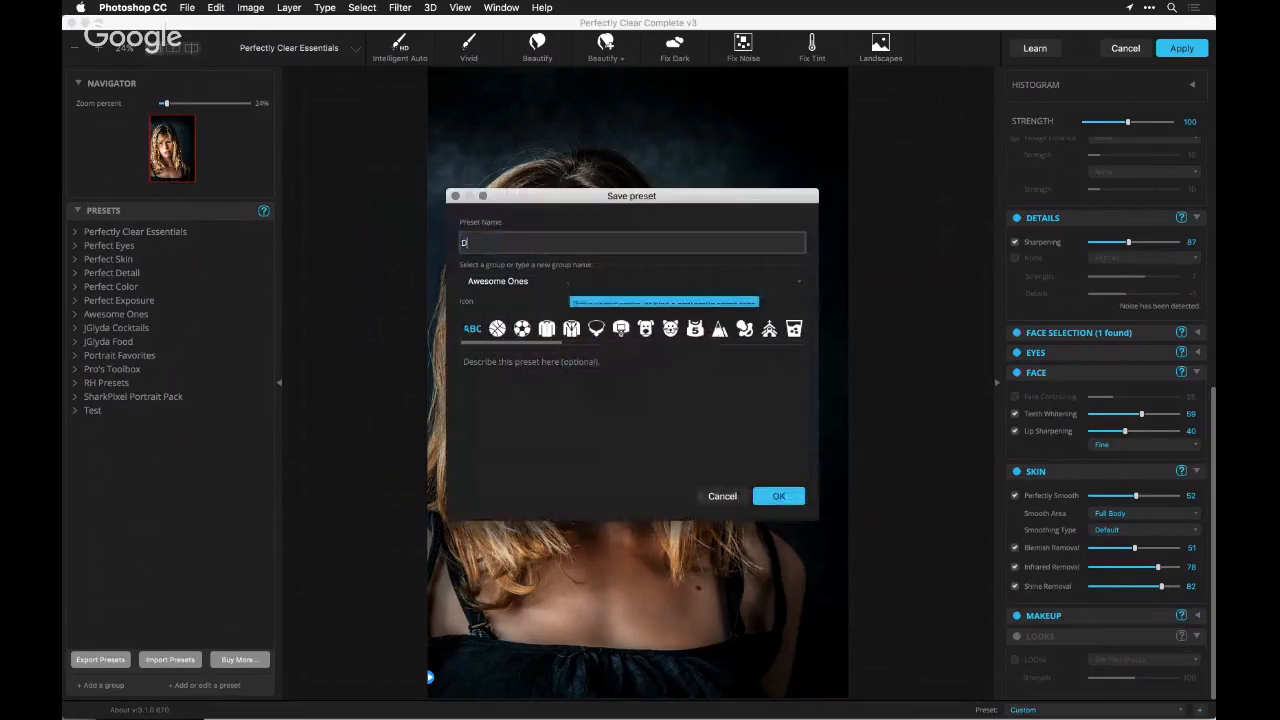
pyautogui.write('esert PO')
pyautogui.press('BackSpace')
pyautogui.write('ORTRA')
pyautogui.press('BackSpace')
pyautogui.press('BackSpace')
pyautogui.press('BackSpace')
pyautogui.press('BackSpace')
pyautogui.press('BackSpace')
pyautogui.write('trait')
# Assign the plain sun icon to the new preset and save it in the RH Presets group
pyautogui.hscroll(5, 632, 328)
pyautogui.click(717, 329)
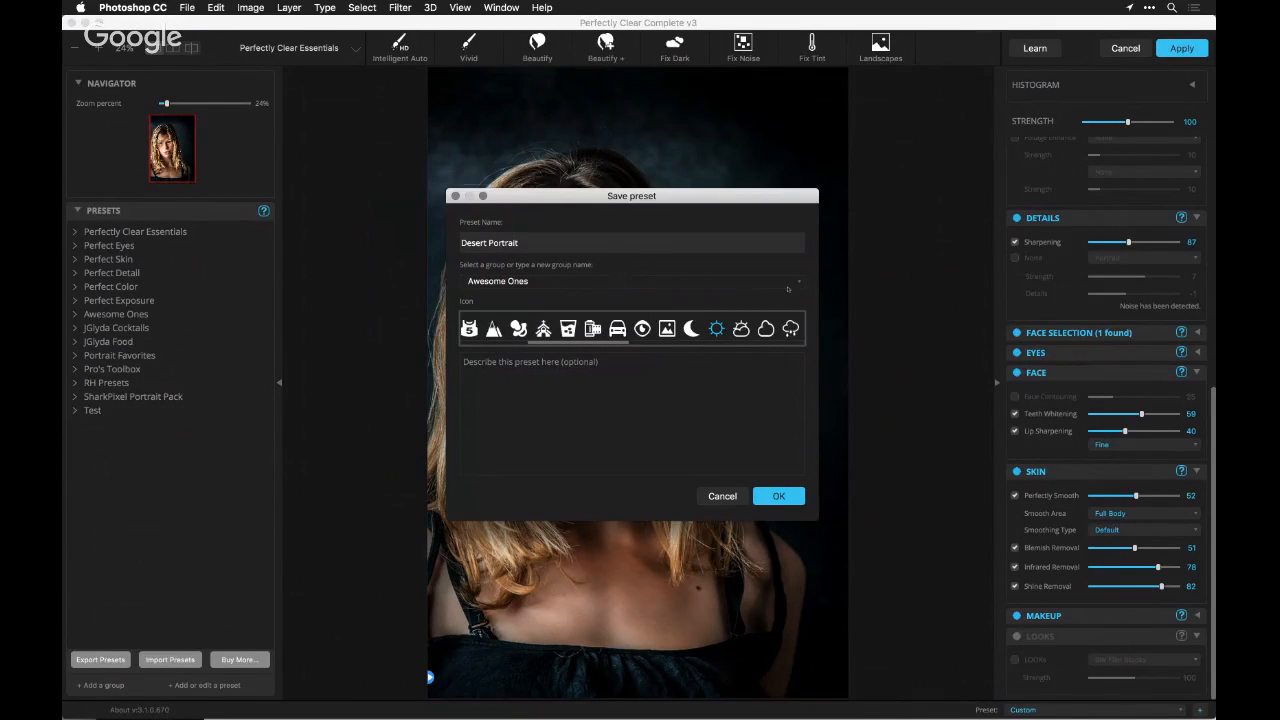
pyautogui.click(788, 289)
pyautogui.click(759, 346)
pyautogui.click(780, 496)
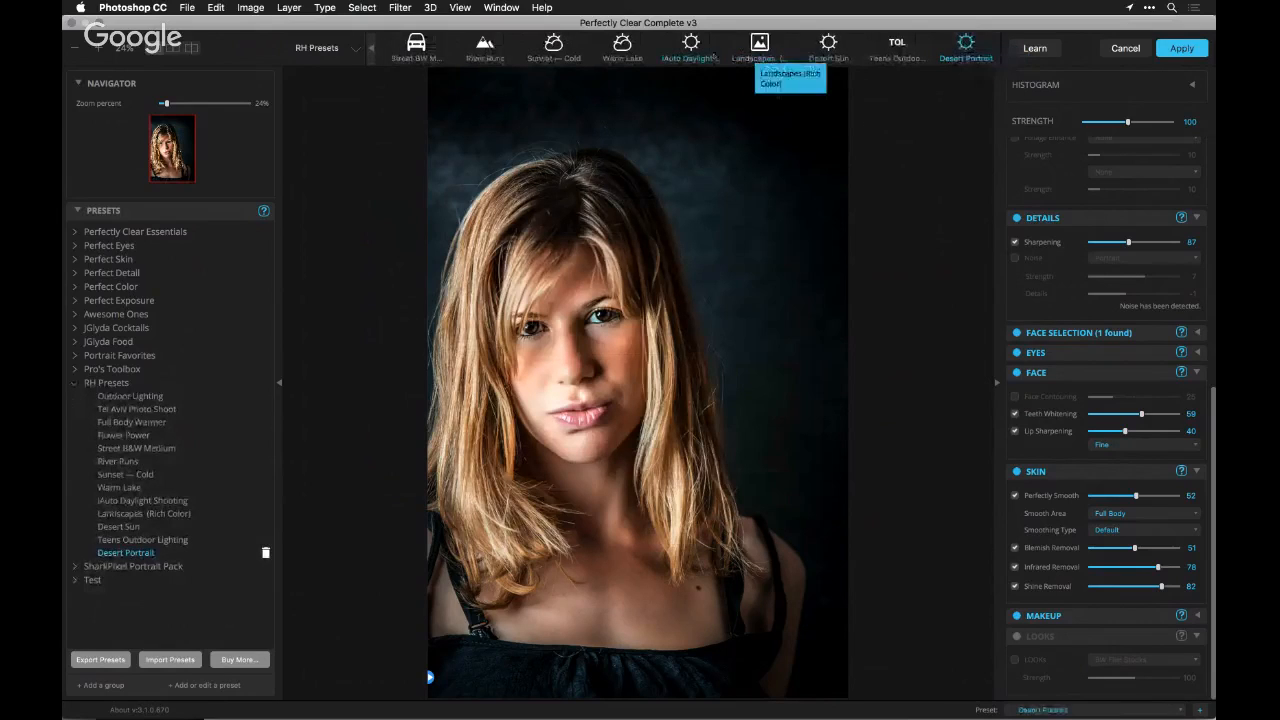
# Try the Warm Lake preset on the portrait and return to the Desert Portrait preset
pyautogui.click(622, 45)
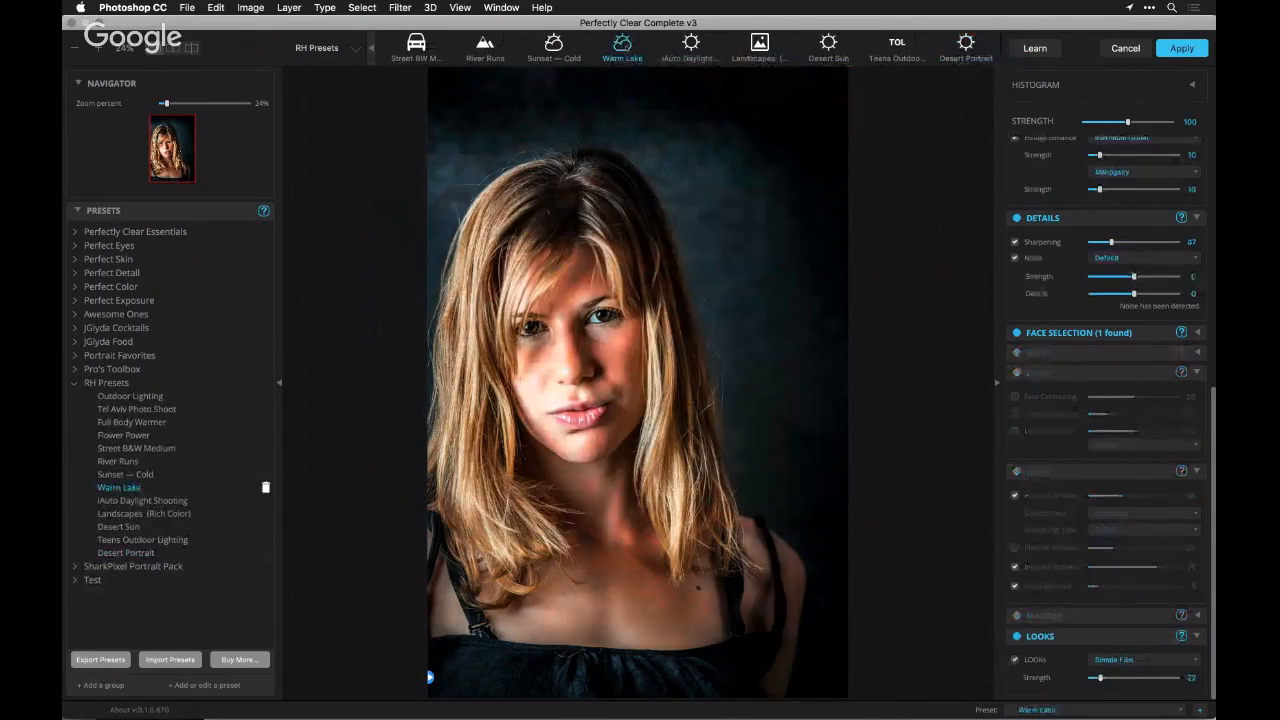
pyautogui.click(966, 45)
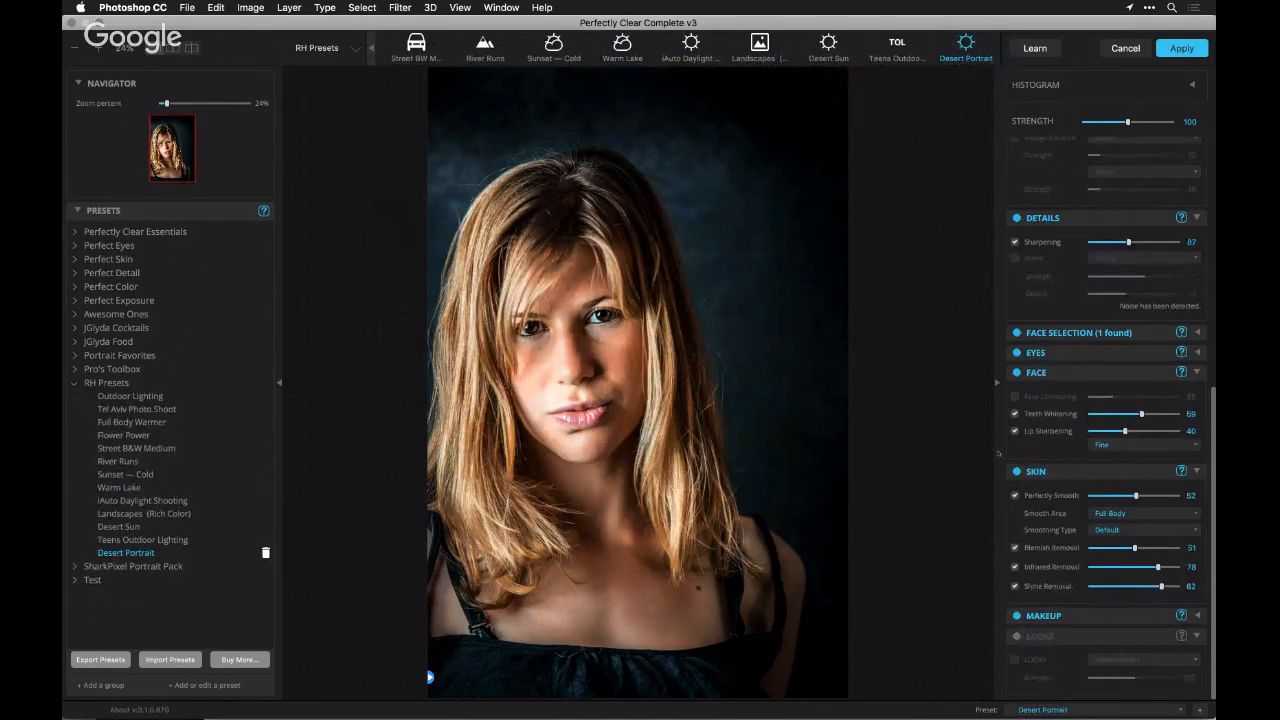
# Try the Bleached Film LOOK at strength 33 on the portrait and compare the image with and without it
pyautogui.click(1037, 660)
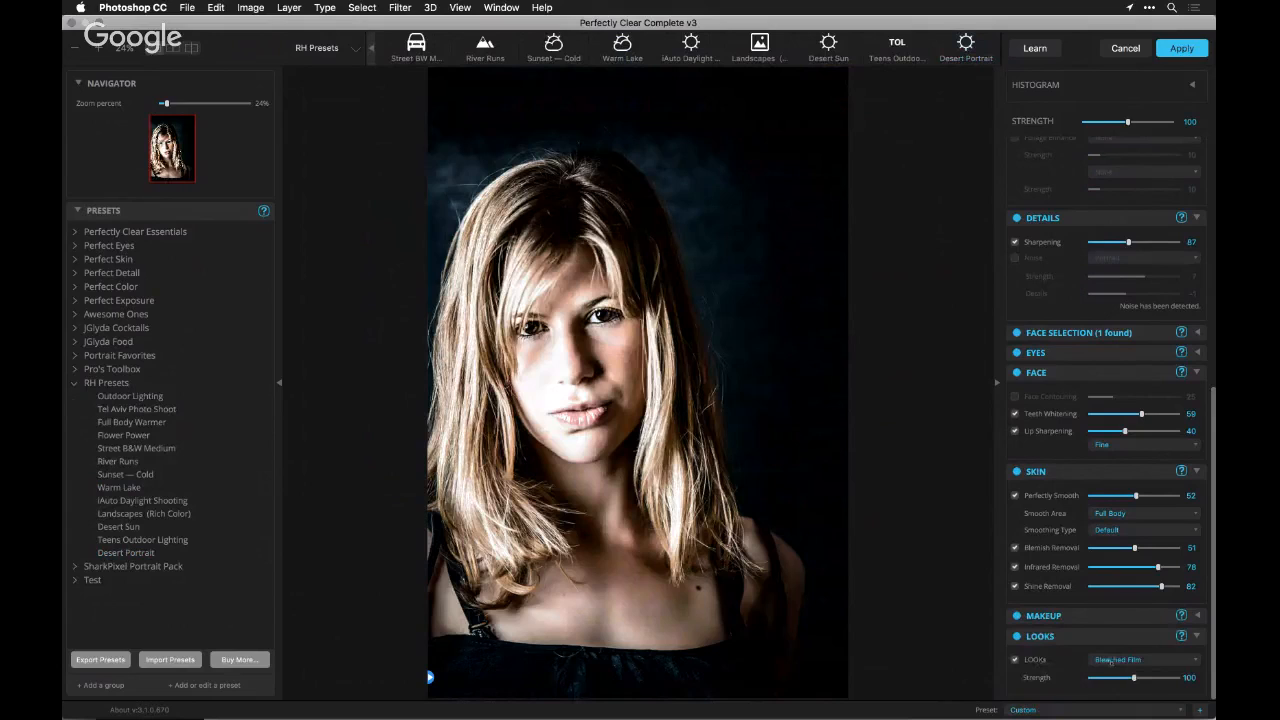
pyautogui.click(1111, 660)
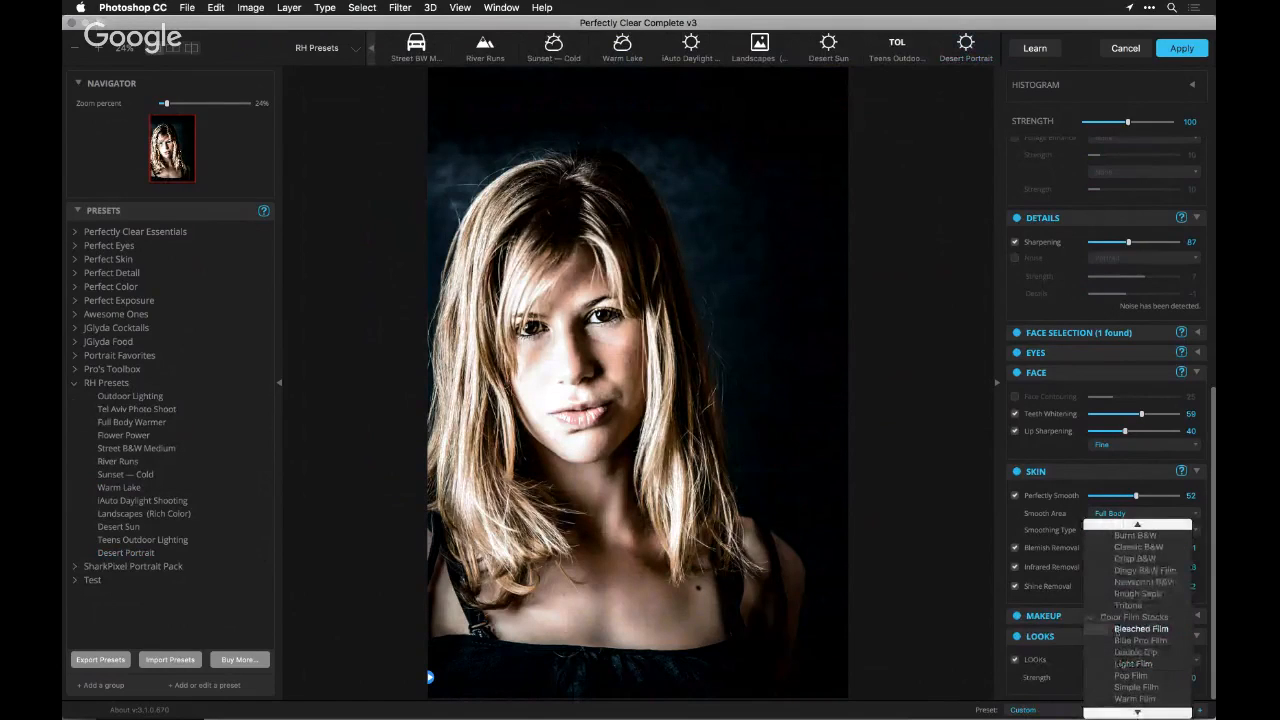
pyautogui.click(1117, 629)
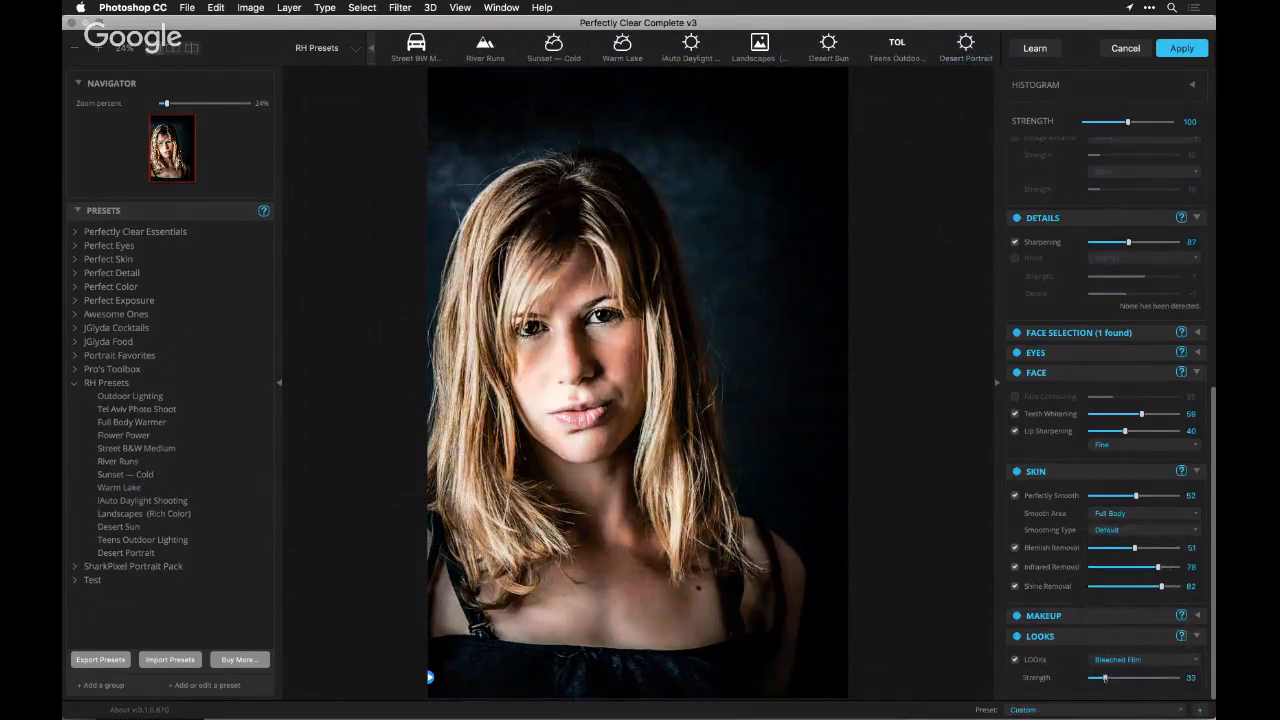
pyautogui.click(1017, 636)
pyautogui.click(1017, 636)
pyautogui.click(1017, 636)
pyautogui.click(1017, 636)
pyautogui.click(1120, 659)
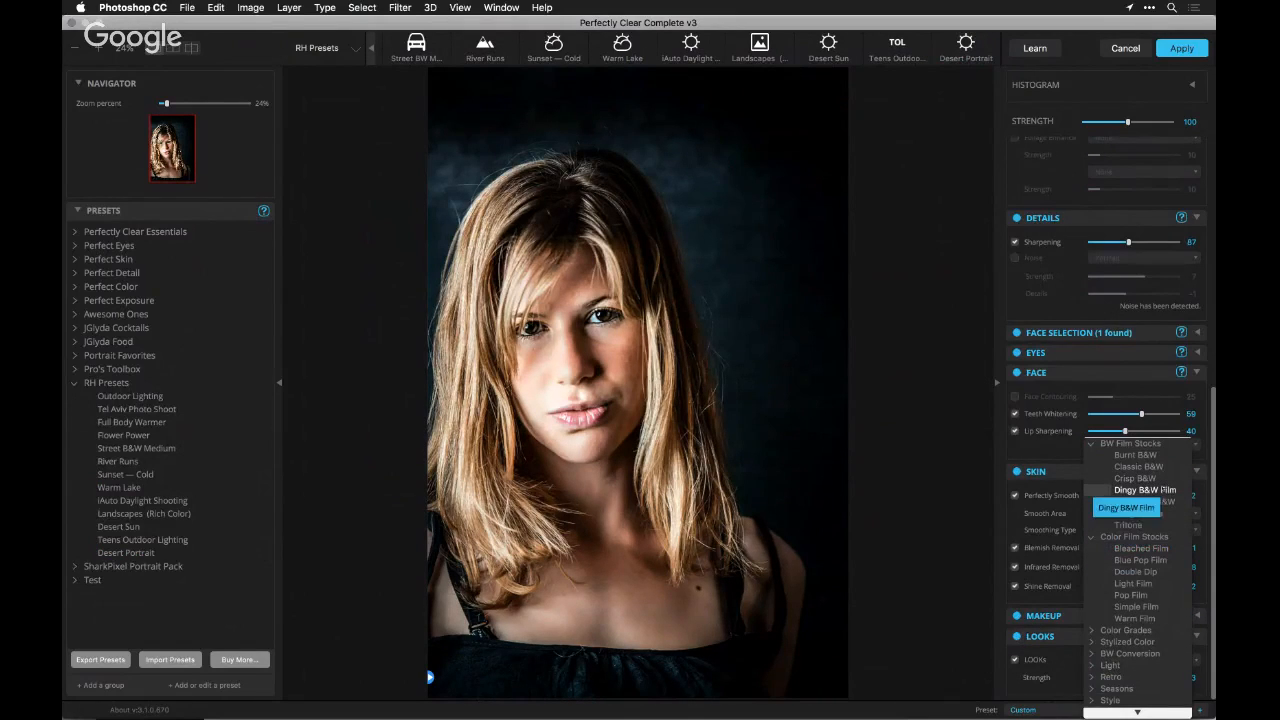
pyautogui.click(1012, 496)
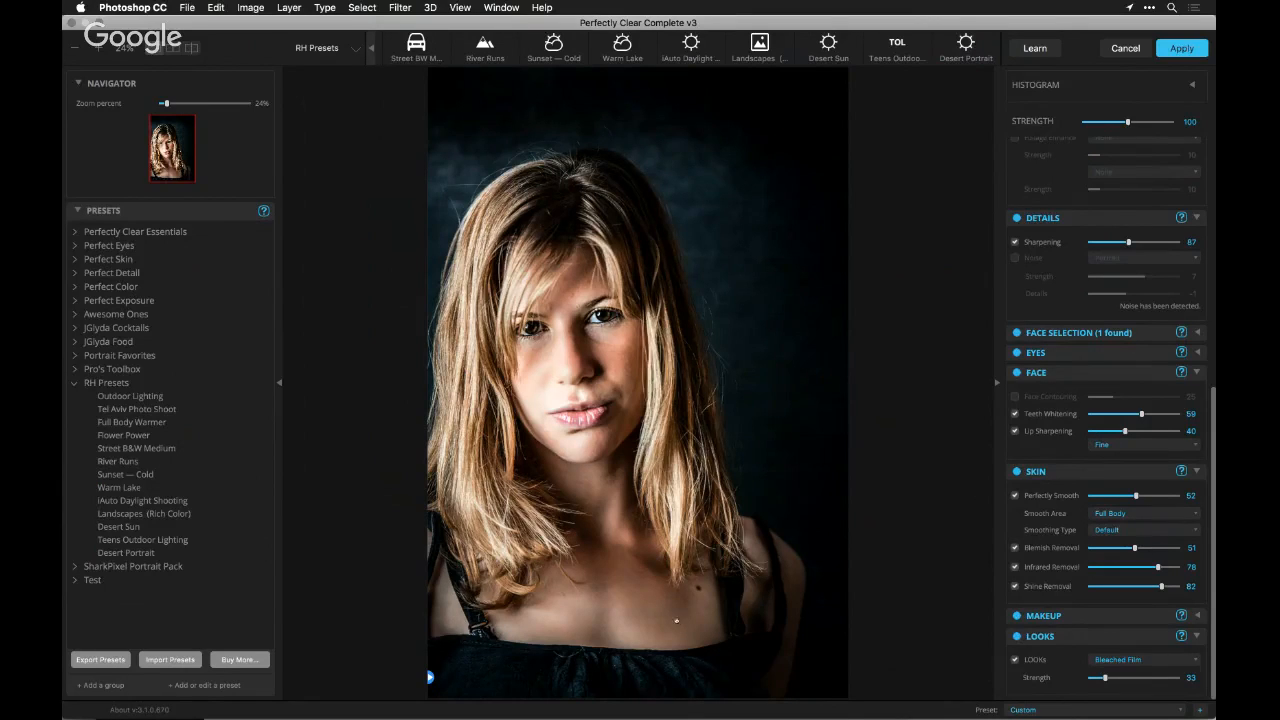
# Try the lighter-skin A fresh face and A rosy glow presets, Beauty 101 and Beauty 201 from the SharkPixel Portrait Pack
pyautogui.click(75, 383)
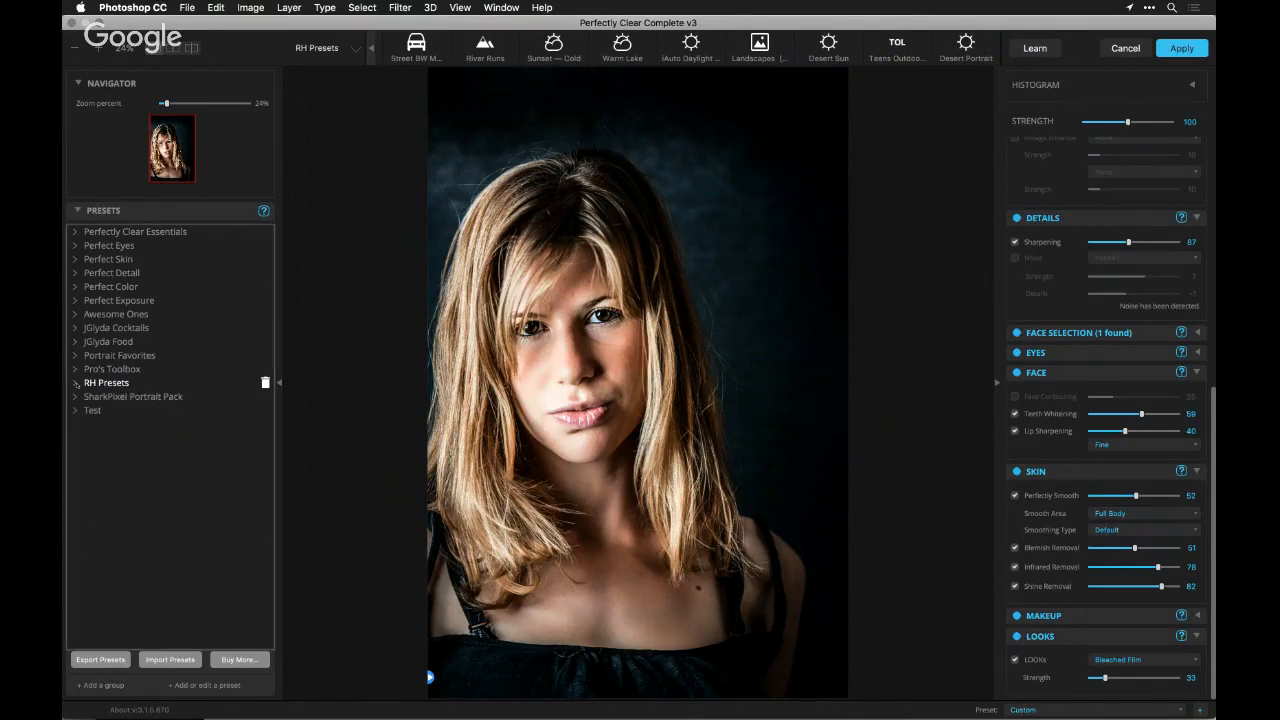
pyautogui.click(75, 396)
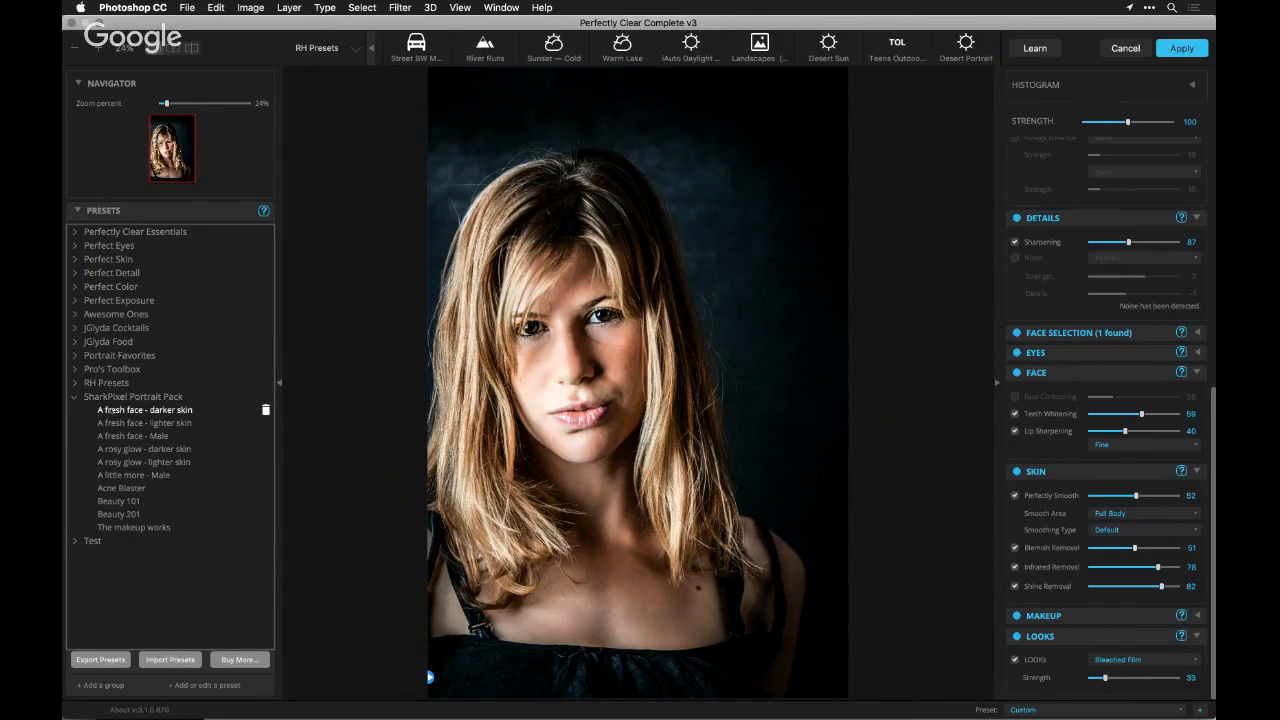
pyautogui.click(105, 424)
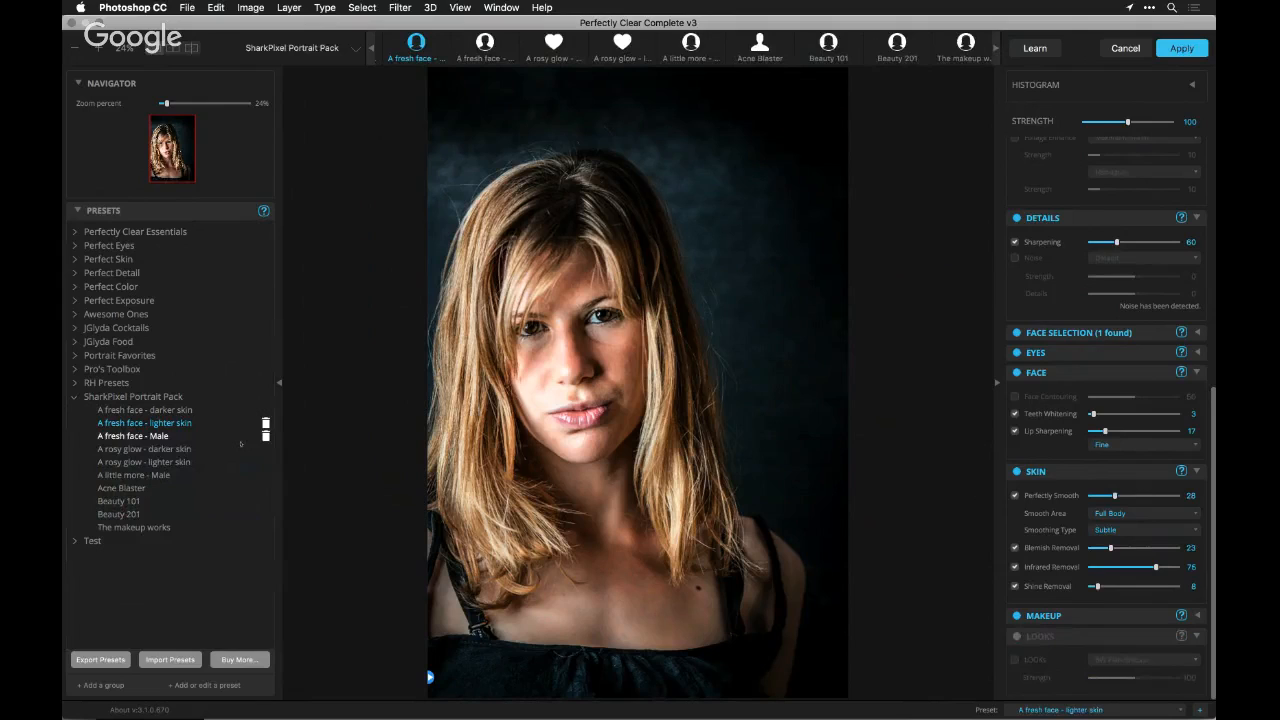
pyautogui.click(188, 462)
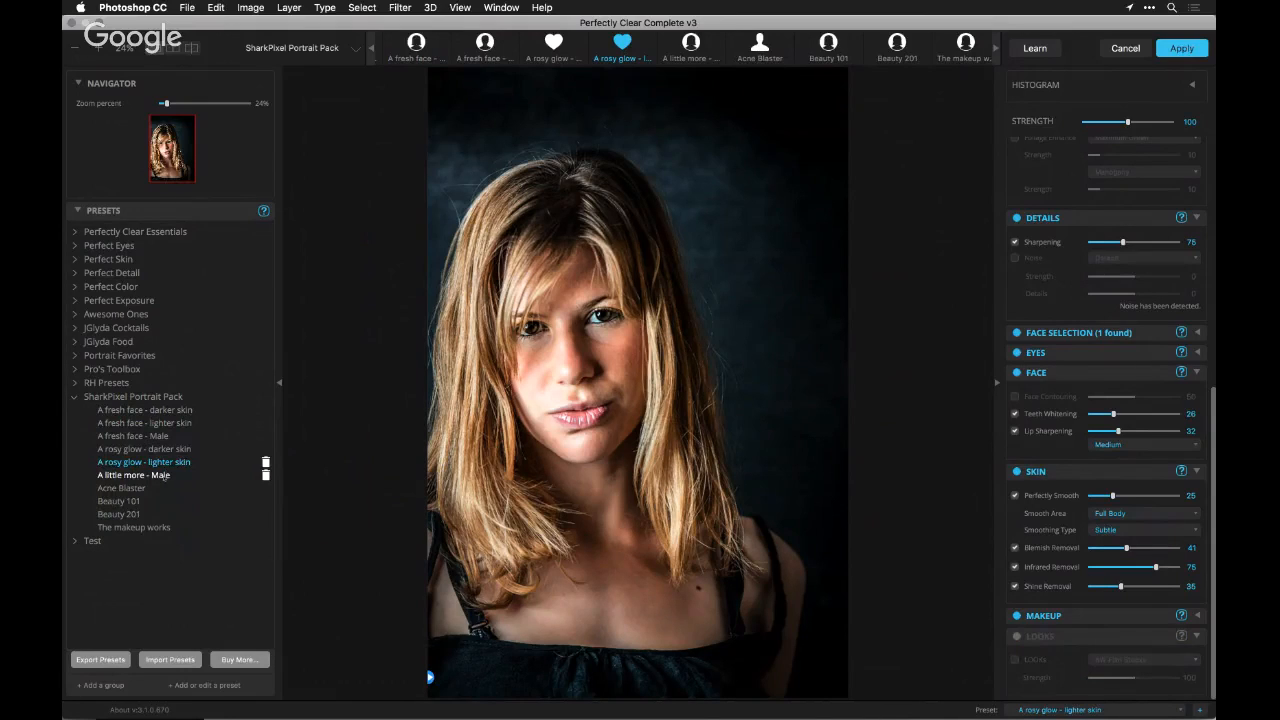
pyautogui.click(142, 501)
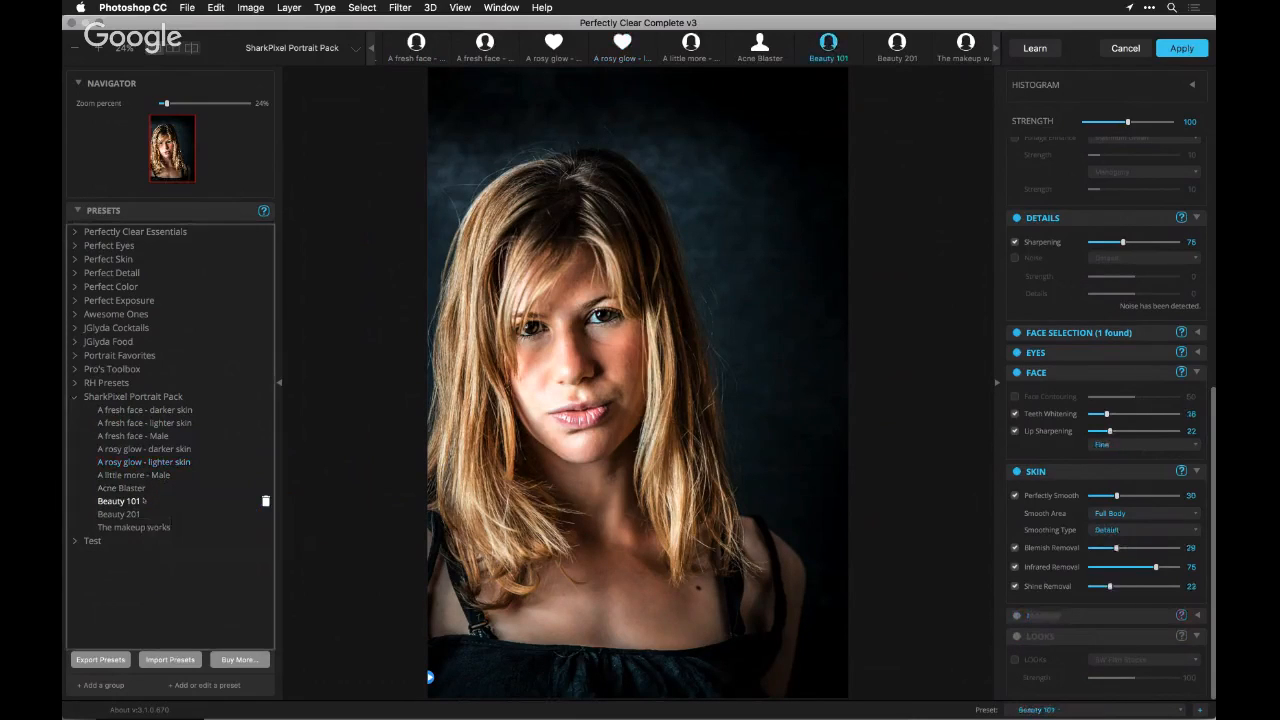
pyautogui.click(128, 513)
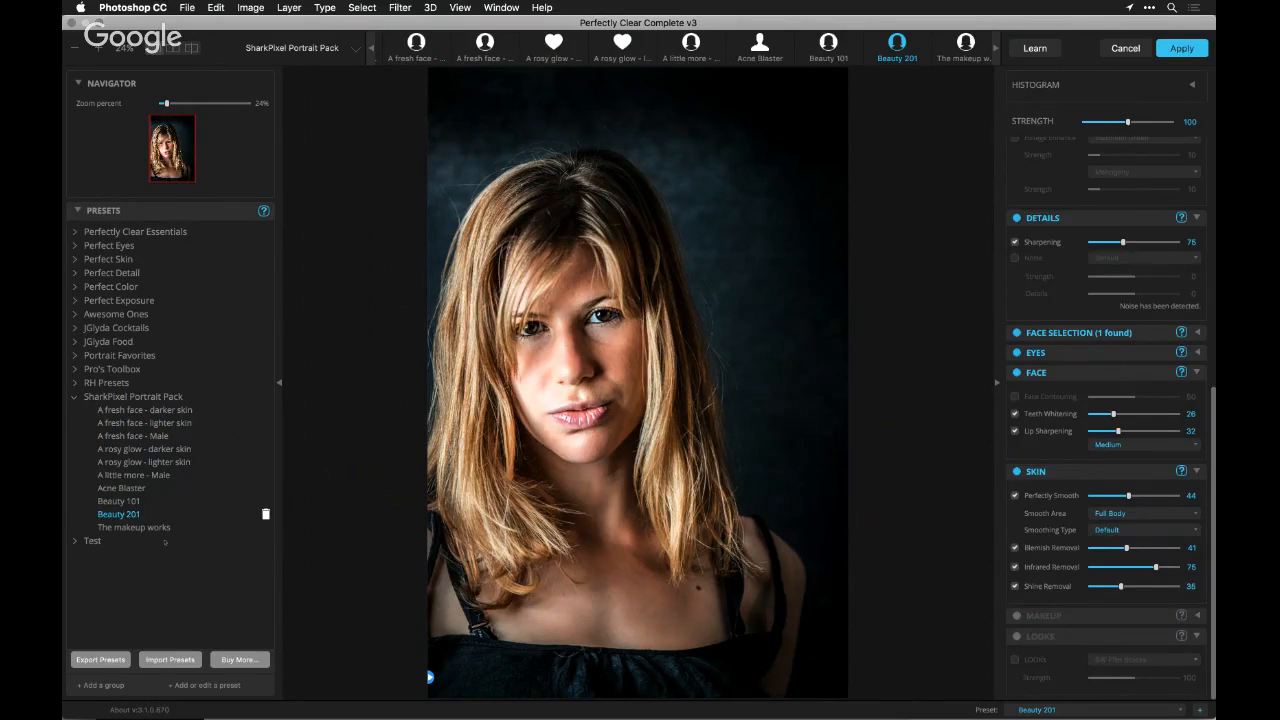
# Try The makeup works preset at an overall strength of 65, and leave the filter without applying it
pyautogui.click(153, 528)
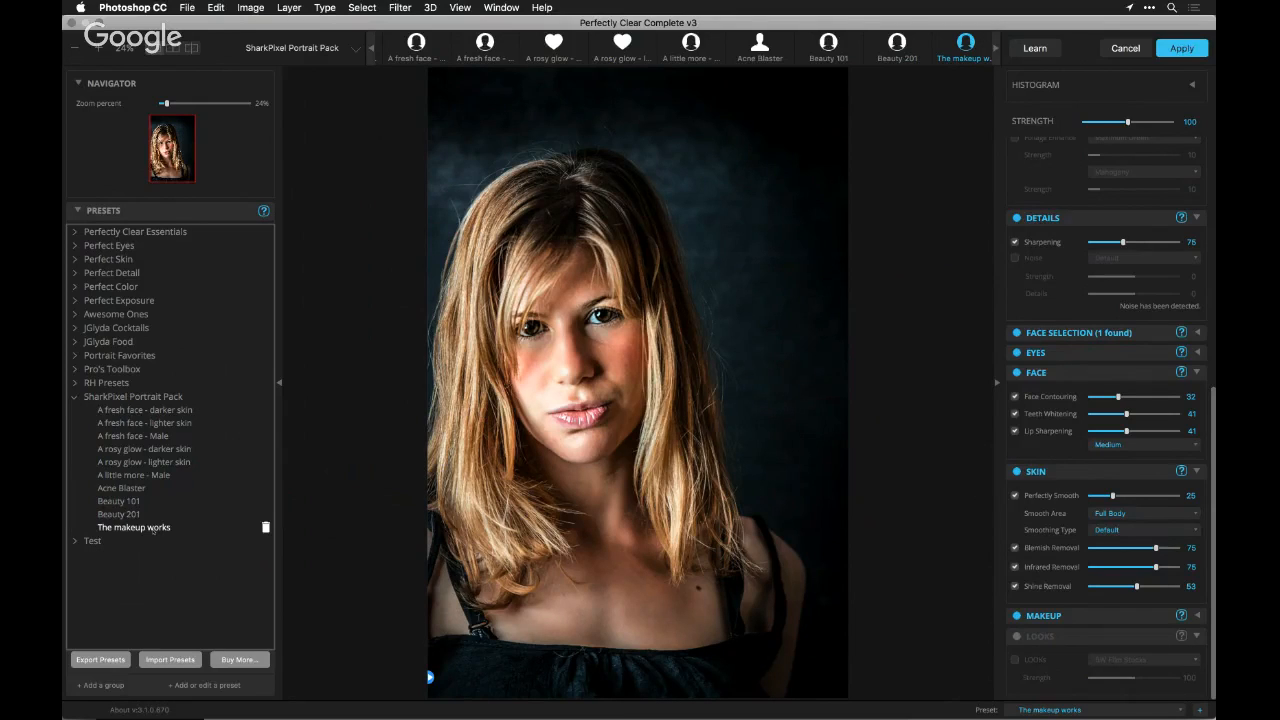
pyautogui.moveTo(1140, 125); pyautogui.dragTo(1111, 124)
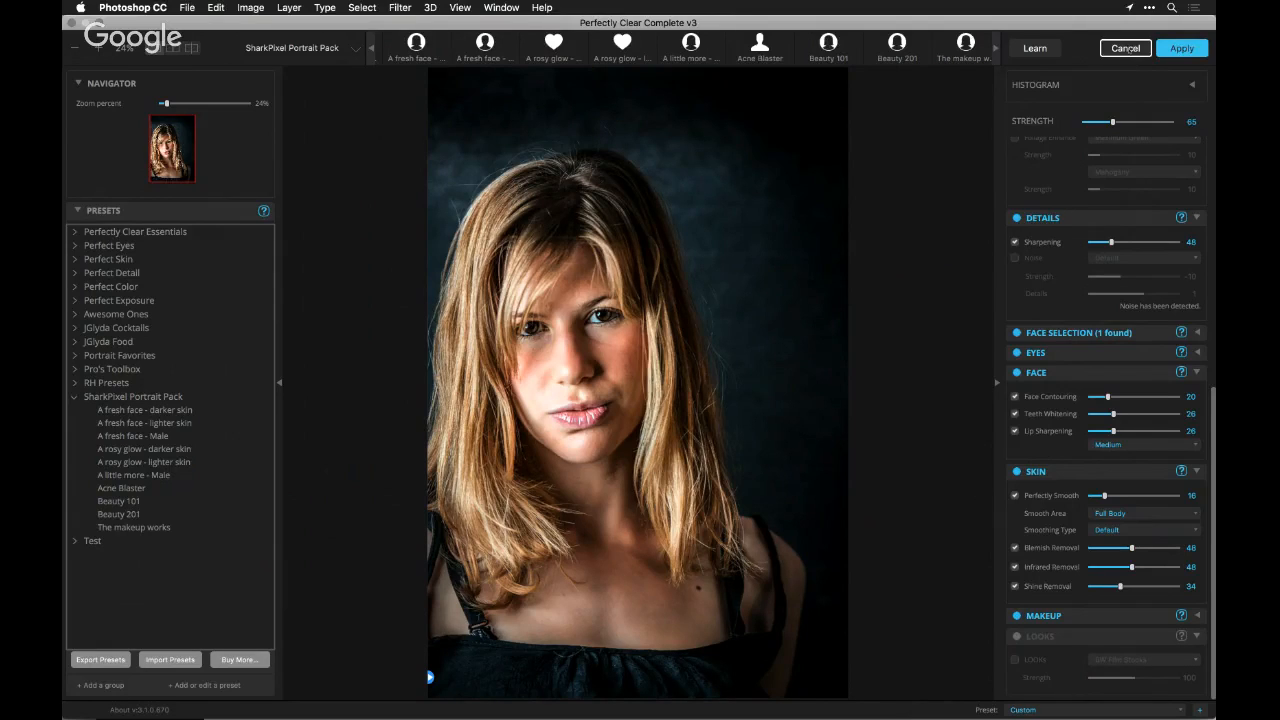
pyautogui.click(1125, 48)
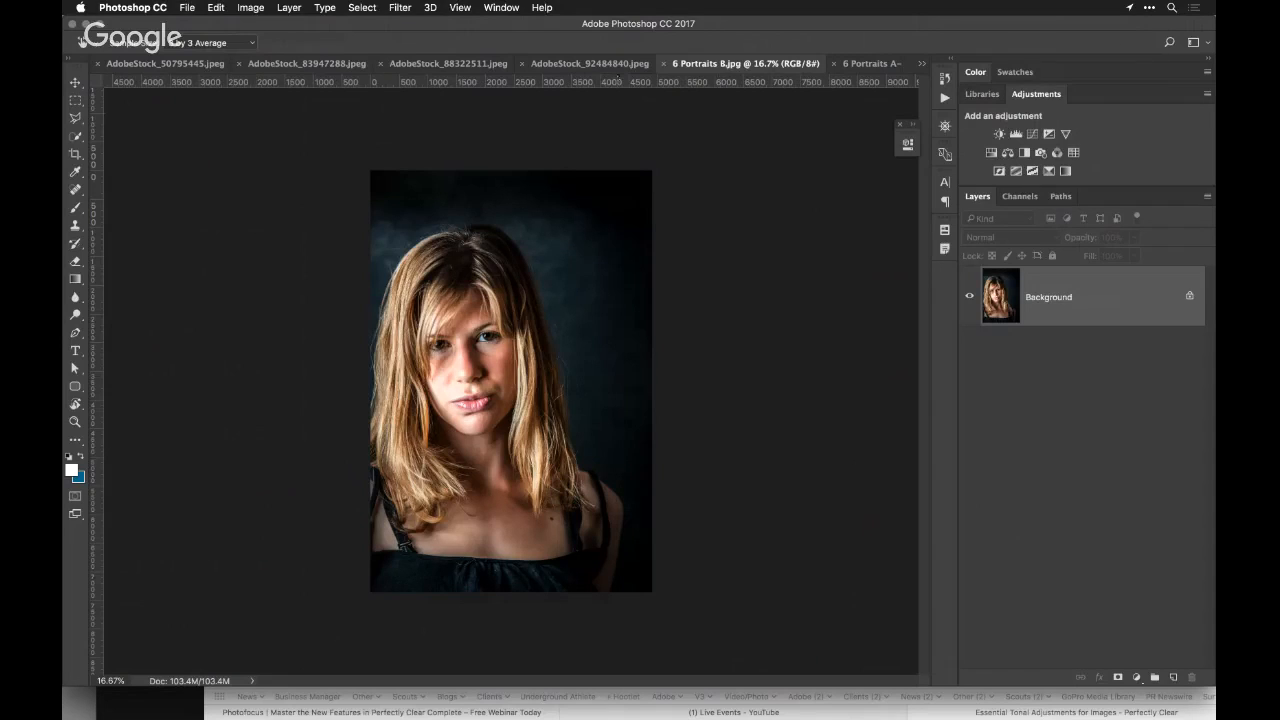
# Switch to the AdobeStock_50795445.jpeg rock arch document and open it in Perfectly Clear Complete v3
pyautogui.hotkey('ctrl', 'shift', 'Tab')
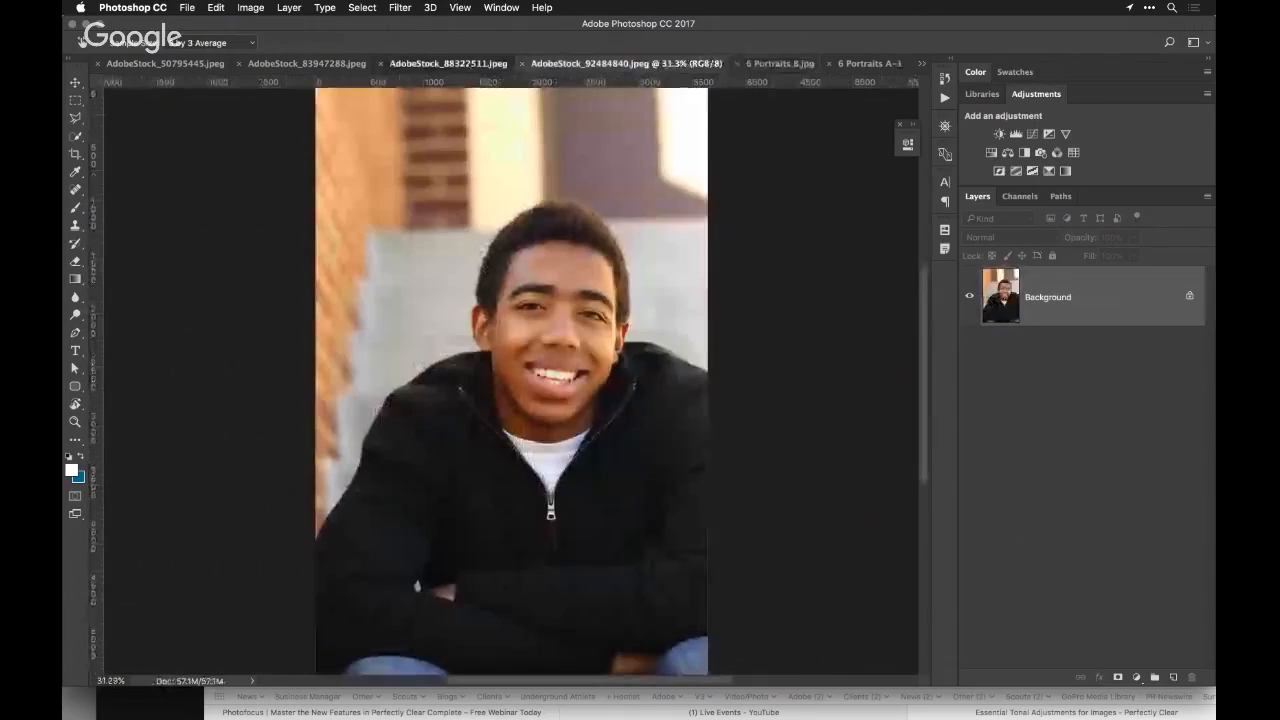
pyautogui.hotkey('ctrl', 'shift', 'Tab')
pyautogui.hotkey('ctrl', 'shift', 'Tab')
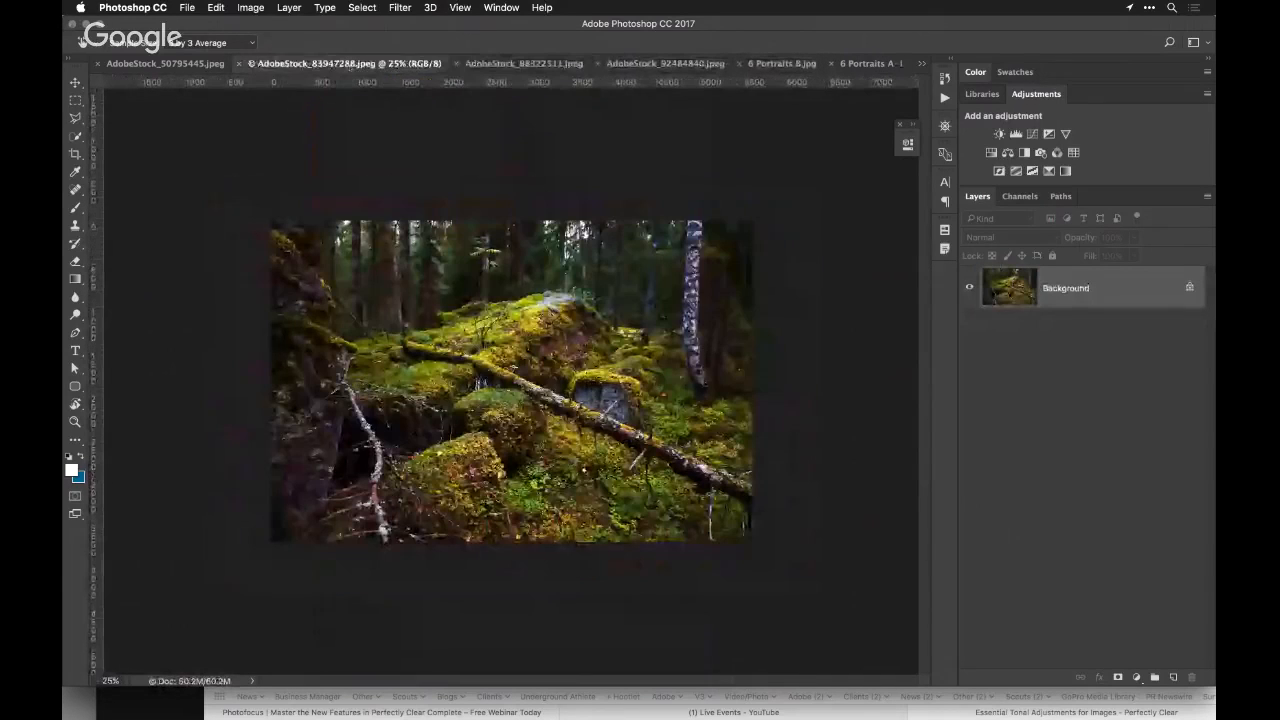
pyautogui.hotkey('ctrl', 'shift', 'Tab')
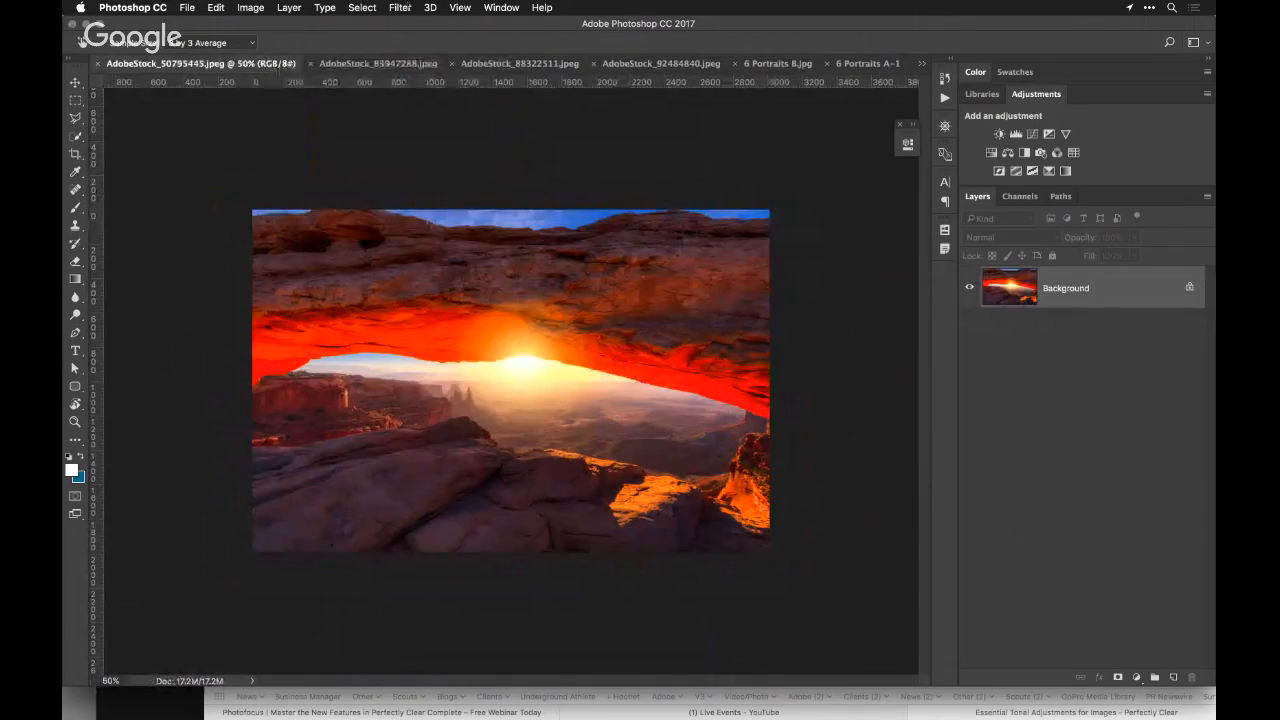
pyautogui.click(399, 7)
pyautogui.moveTo(480, 314)
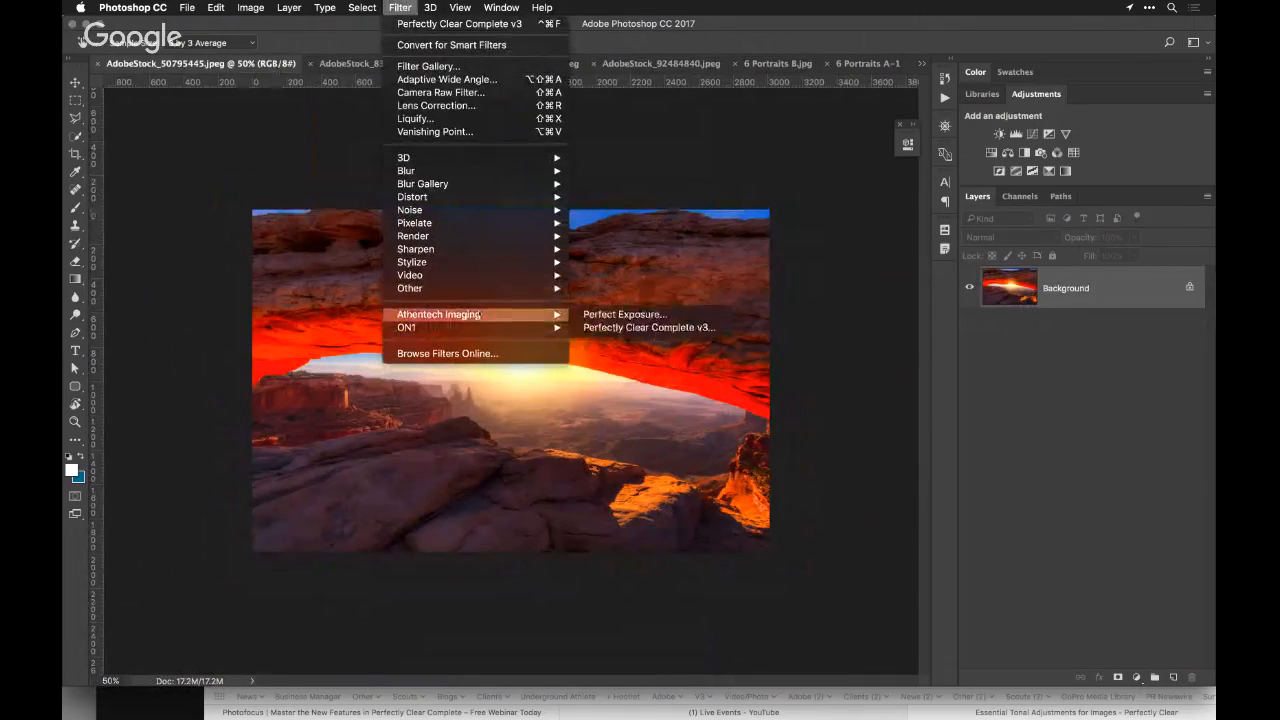
pyautogui.click(598, 328)
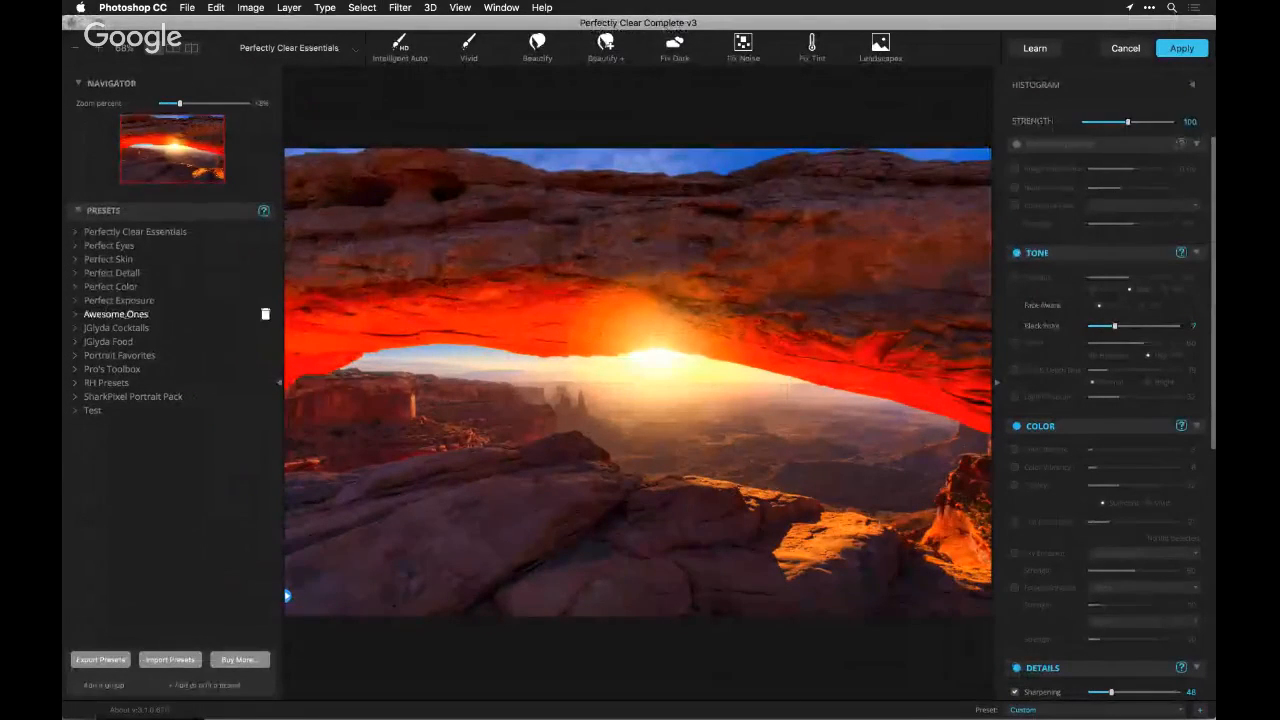
# Apply the Outdoor preset from the Perfect Exposure group and enable Image Ambulance at -0.10
pyautogui.click(77, 300)
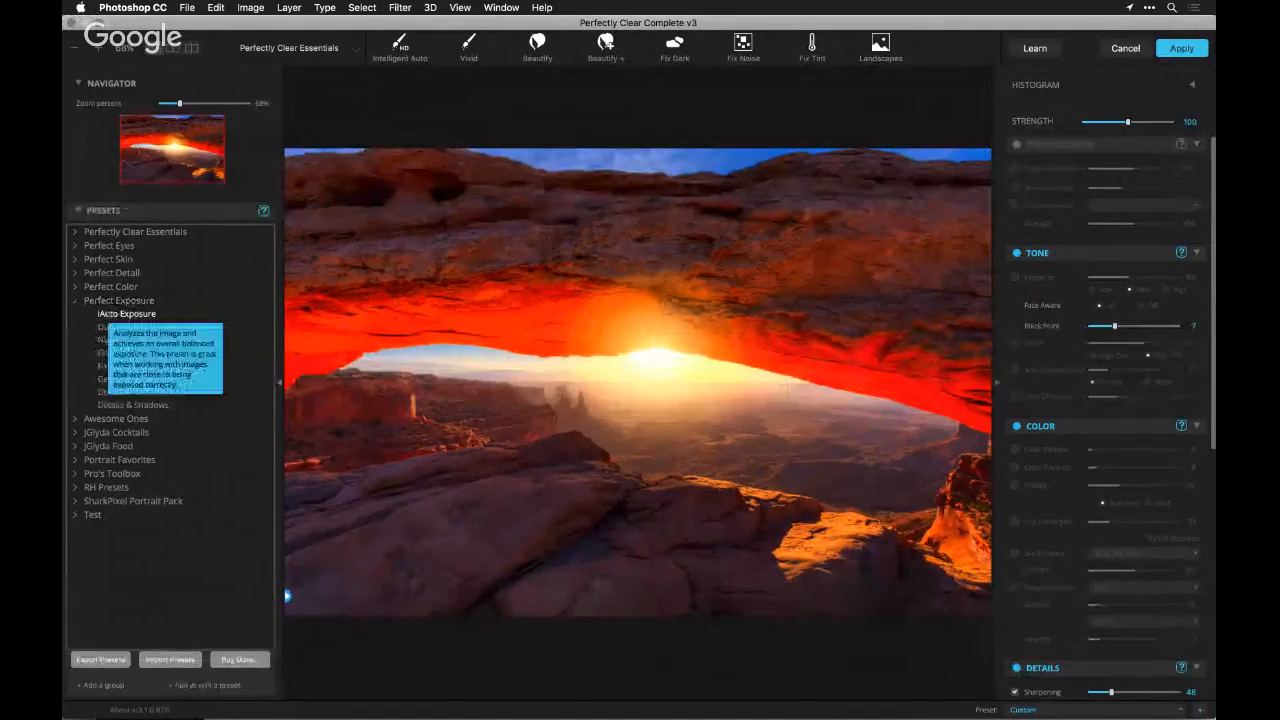
pyautogui.click(114, 328)
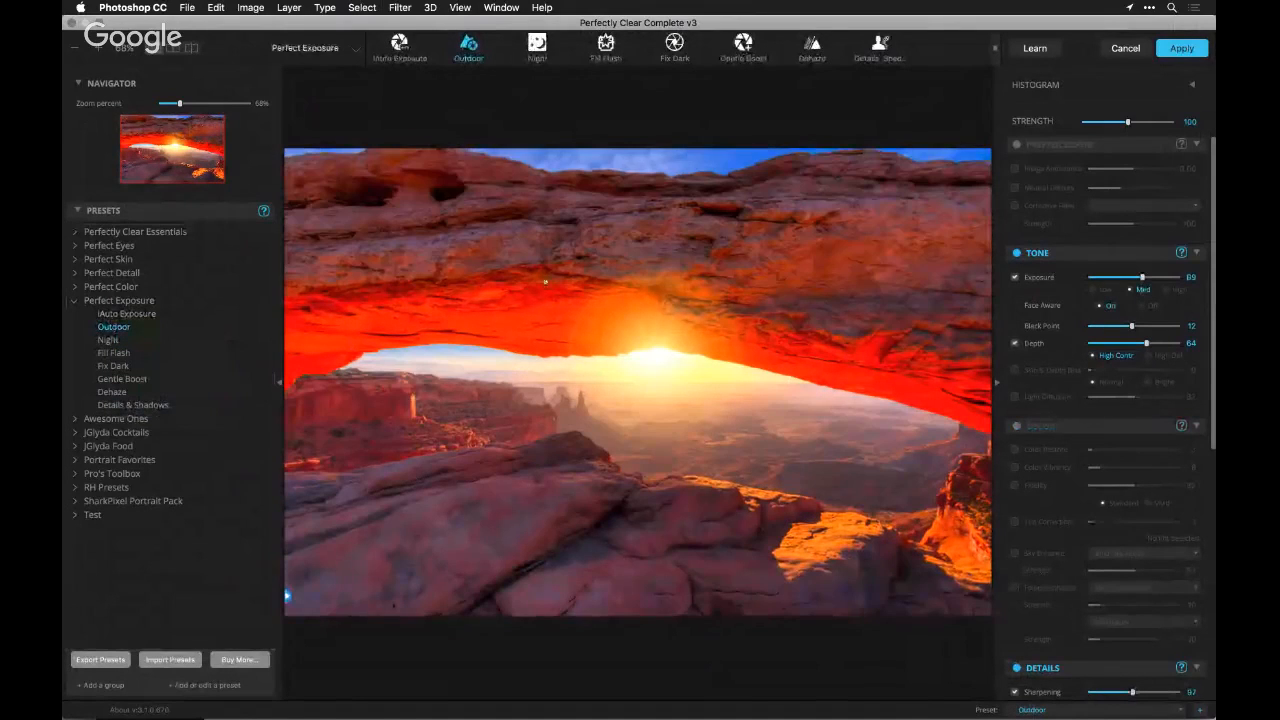
pyautogui.click(1046, 169)
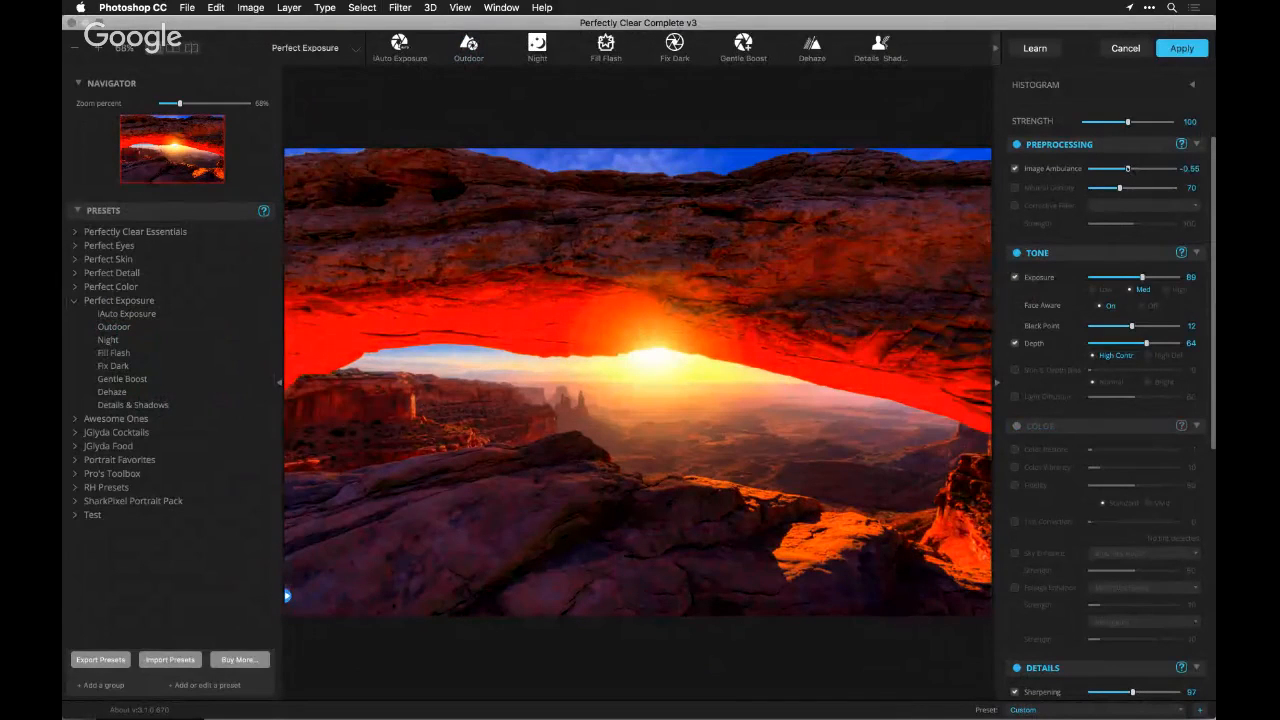
pyautogui.moveTo(1128, 168); pyautogui.dragTo(1131, 168)
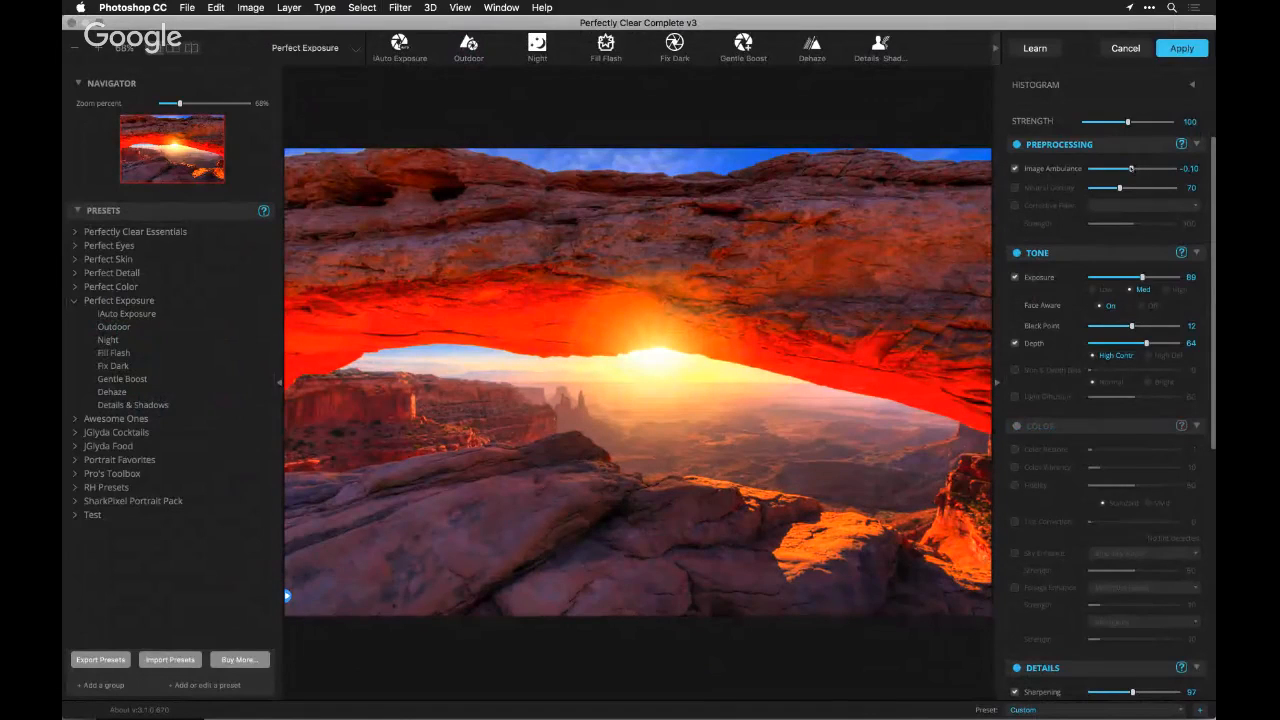
# Enable Neutral Density at 170 in Preprocessing and switch the Depth type to High Def
pyautogui.click(1057, 188)
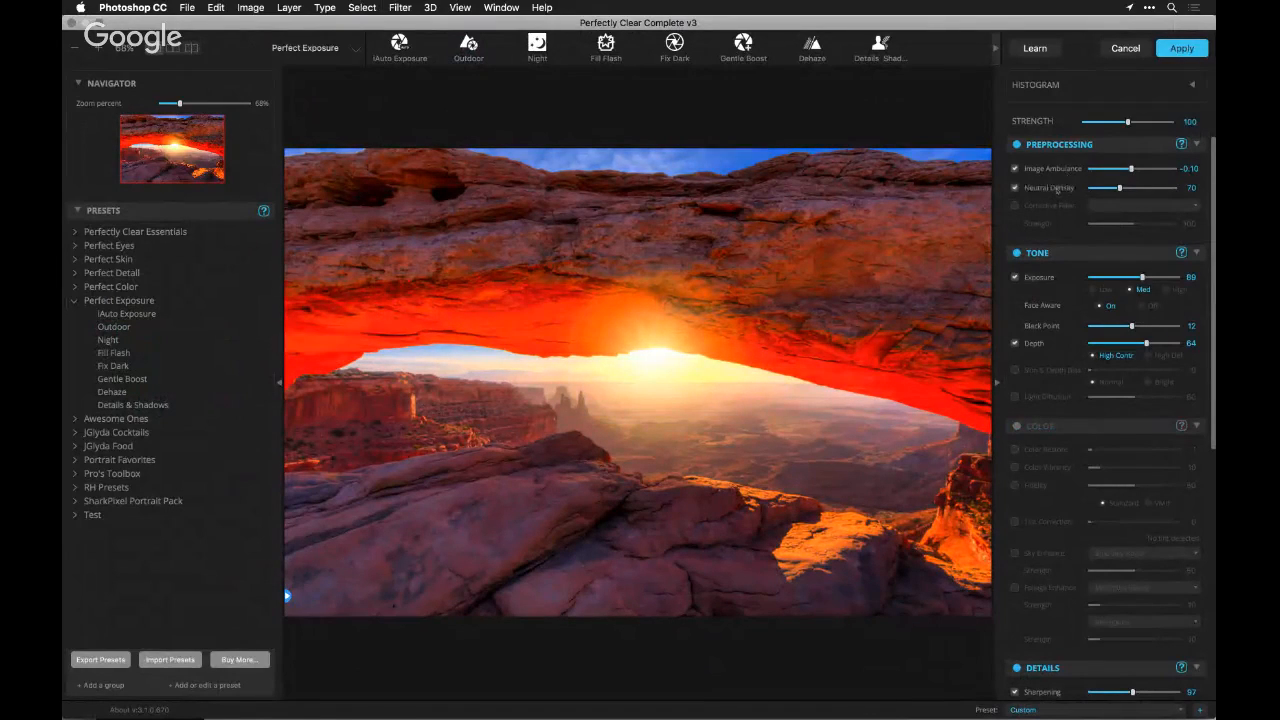
pyautogui.click(1057, 189)
pyautogui.click(1057, 189)
pyautogui.click(1145, 188)
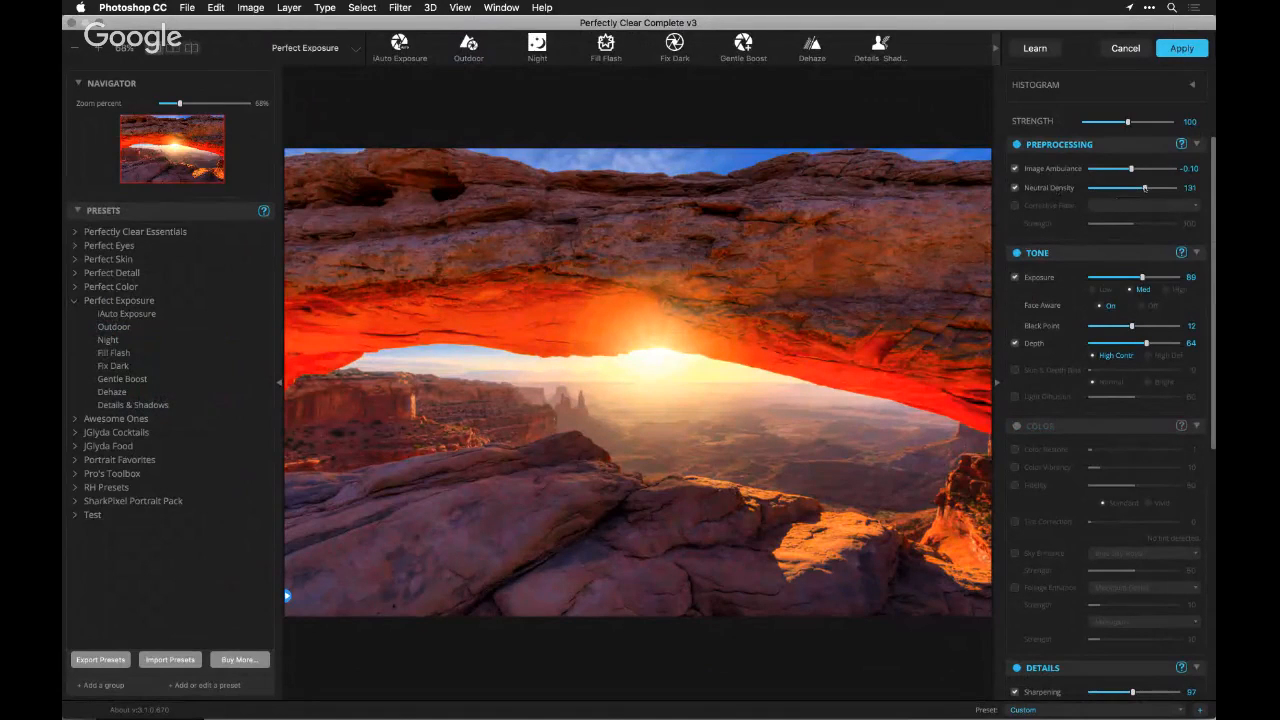
pyautogui.moveTo(1145, 188); pyautogui.dragTo(1161, 188)
pyautogui.click(1162, 358)
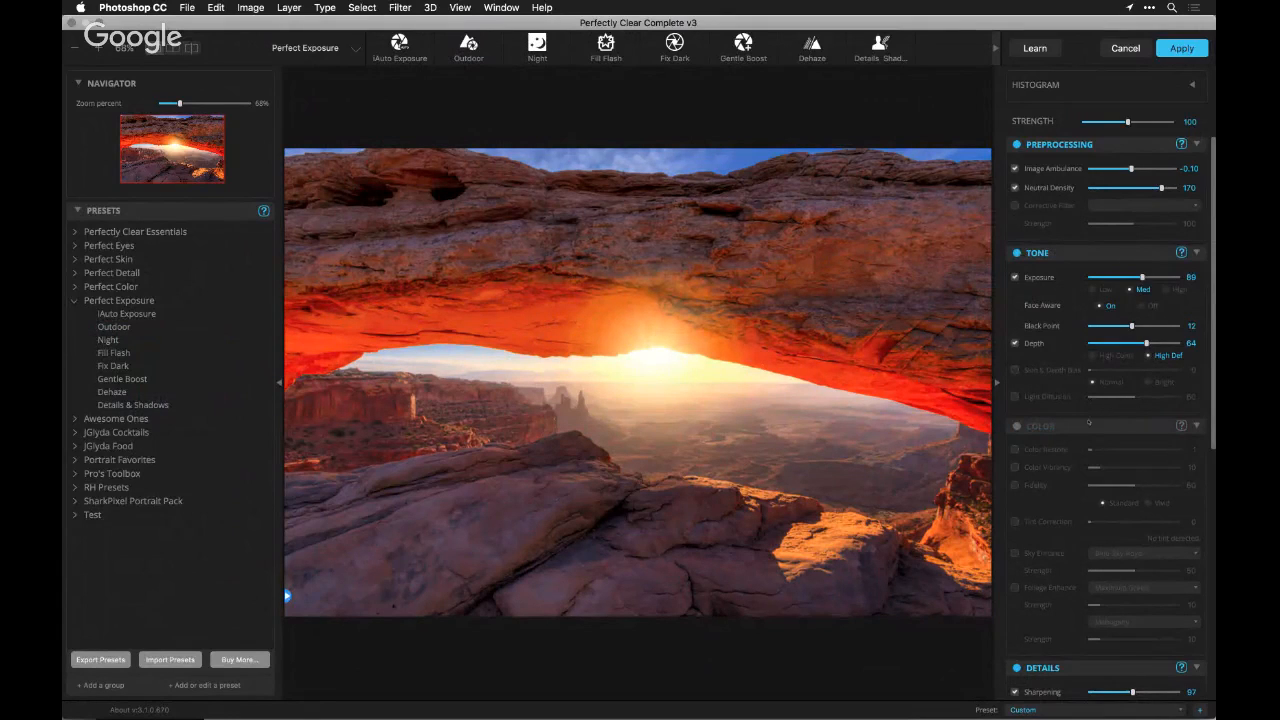
# Enable Color Restore at 13 and turn on Sky Enhance with the Sunset type for the rock arch photo
pyautogui.click(1025, 451)
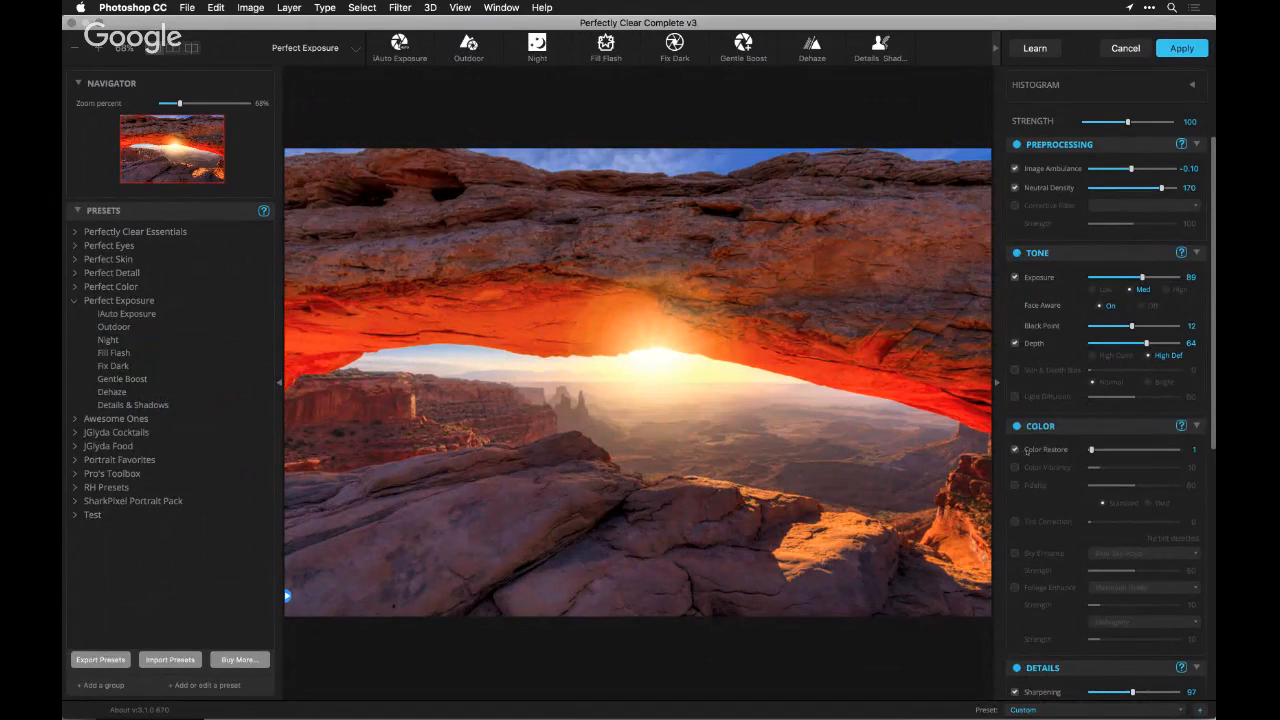
pyautogui.moveTo(1091, 450); pyautogui.dragTo(1096, 451)
pyautogui.click(1015, 553)
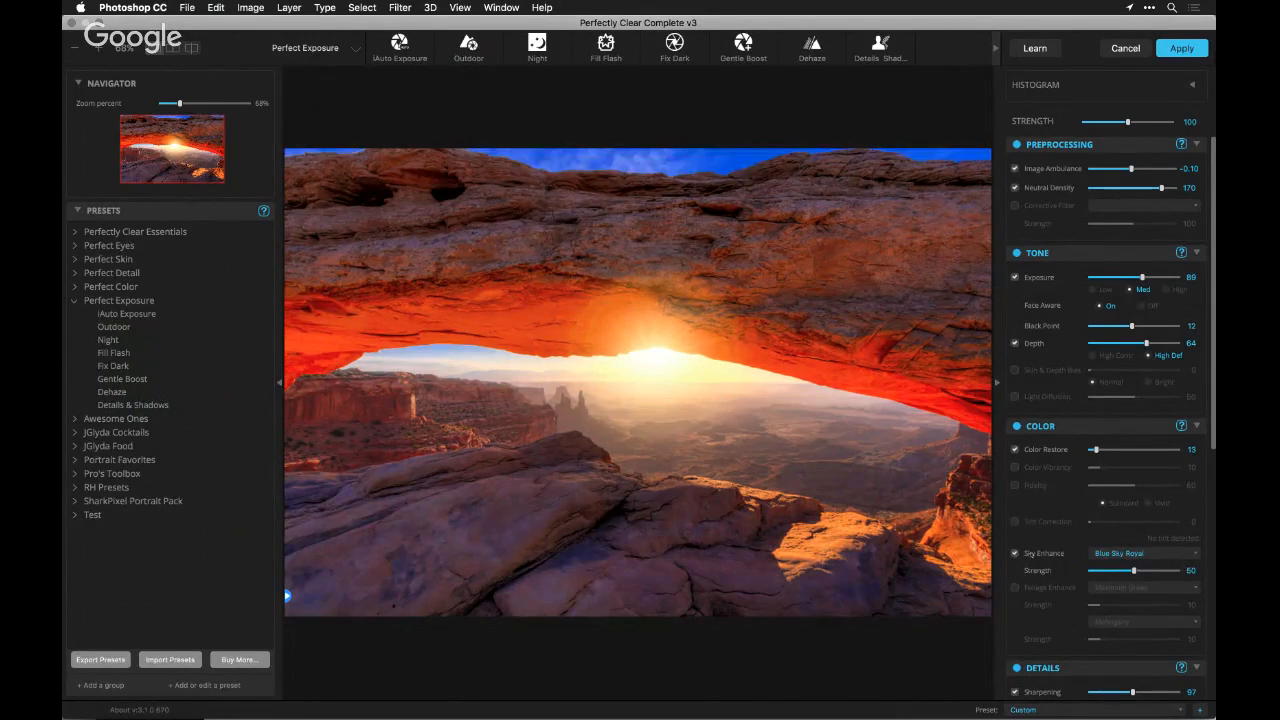
pyautogui.click(1120, 553)
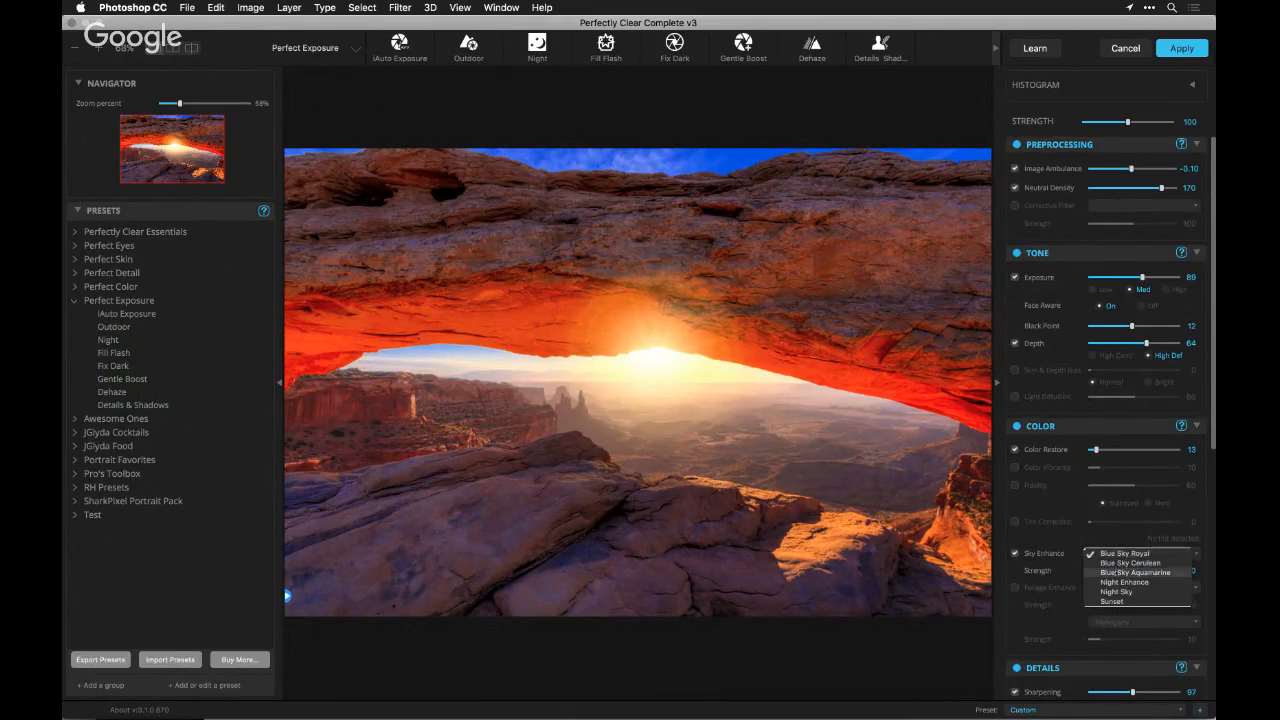
pyautogui.click(1106, 572)
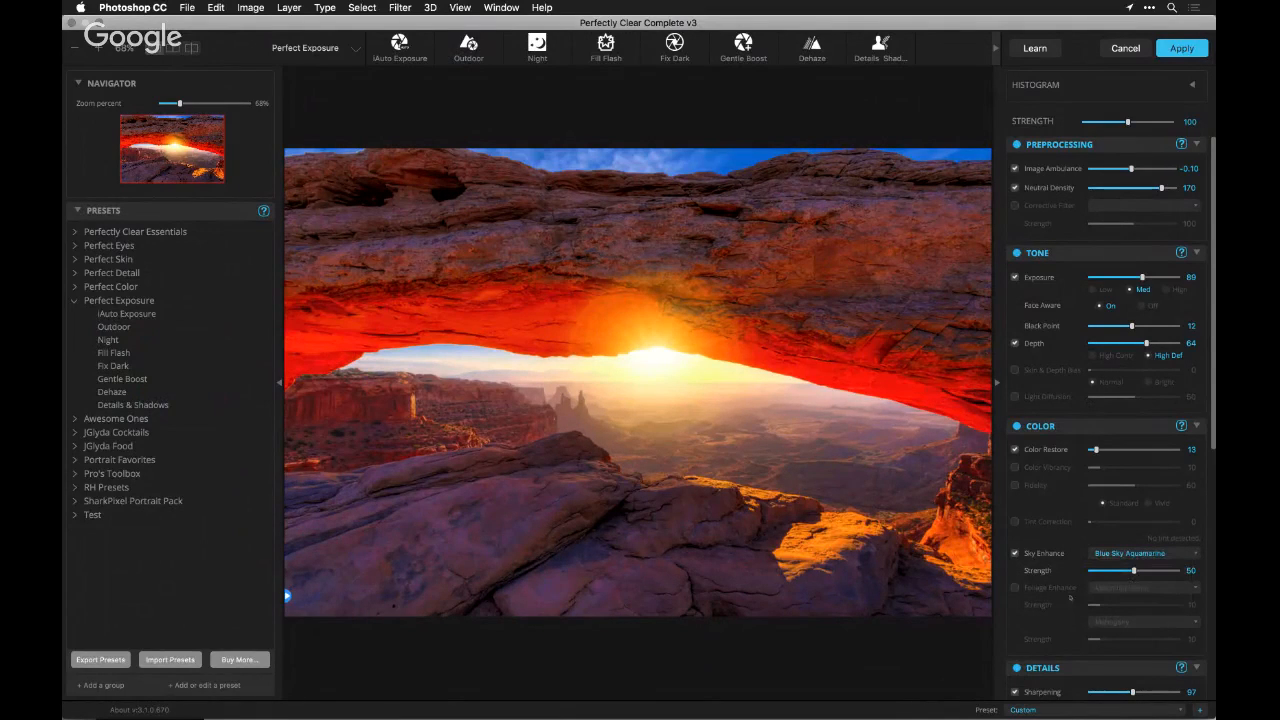
pyautogui.click(1106, 558)
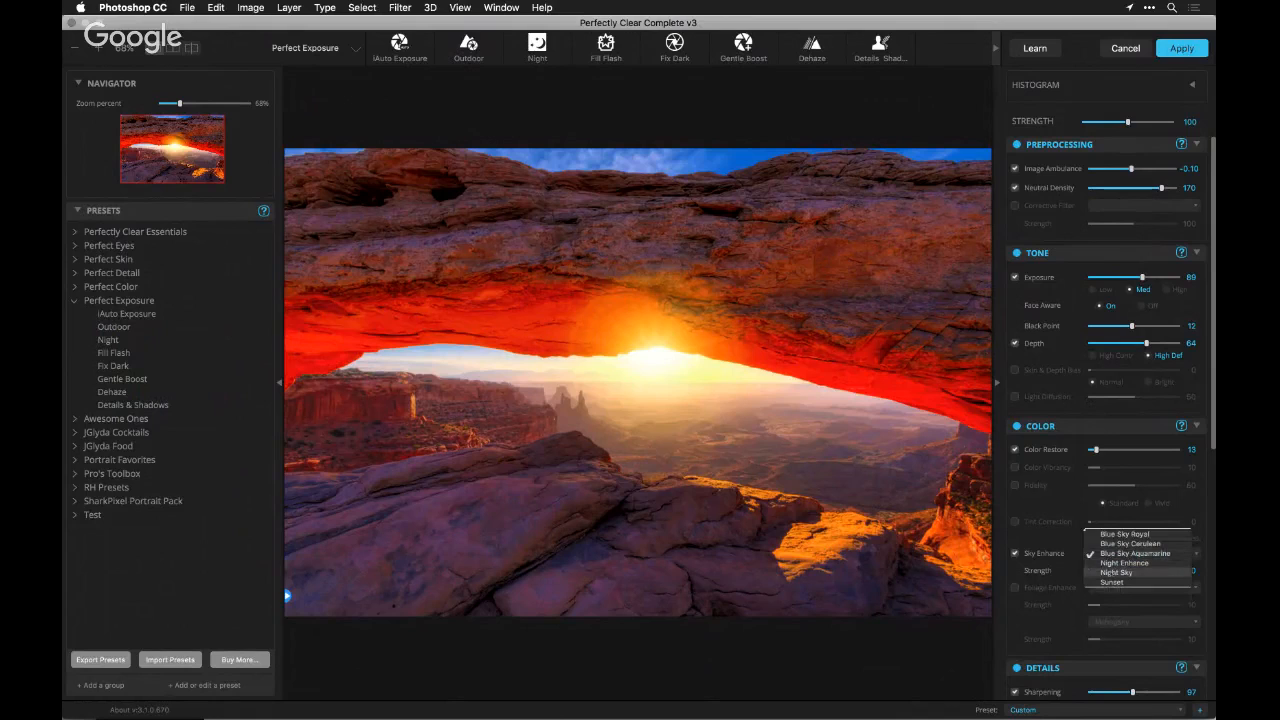
pyautogui.click(1109, 581)
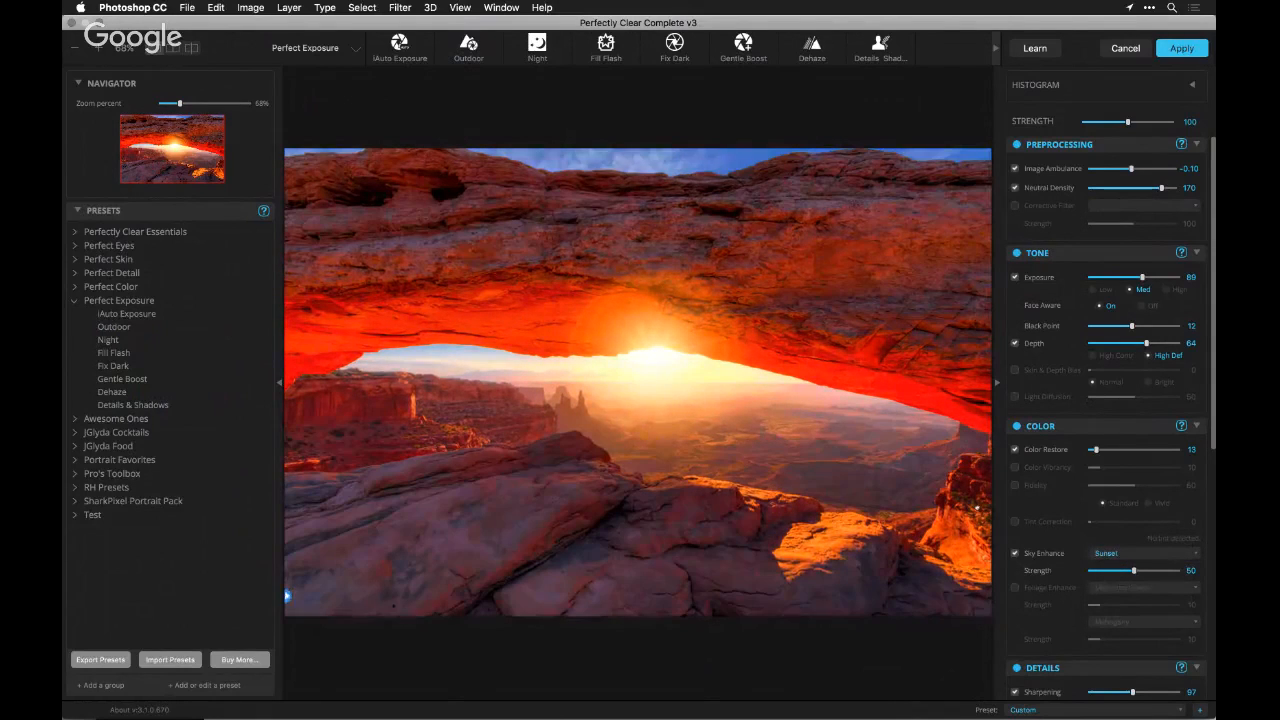
# Enable Foliage Enhance with None for the green tones and Clay at strength 18 for the brown tones
pyautogui.click(1040, 589)
pyautogui.click(1110, 588)
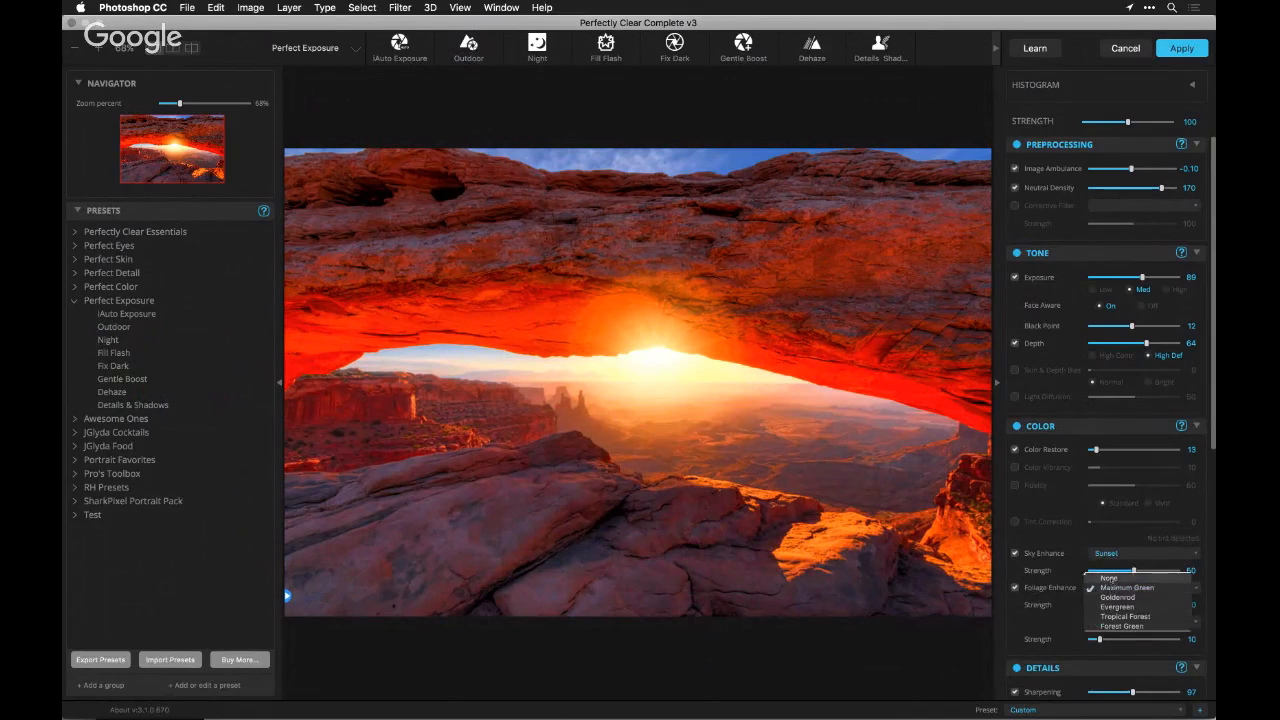
pyautogui.click(1110, 576)
pyautogui.click(1112, 622)
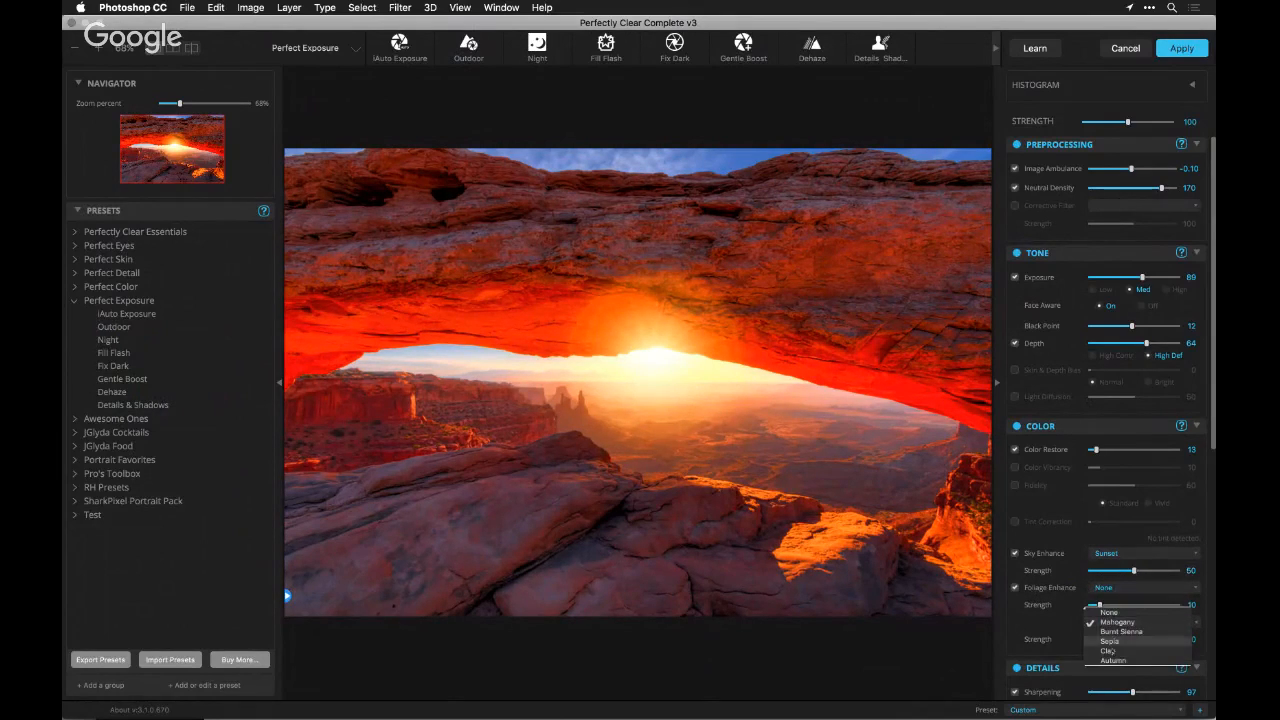
pyautogui.click(1112, 660)
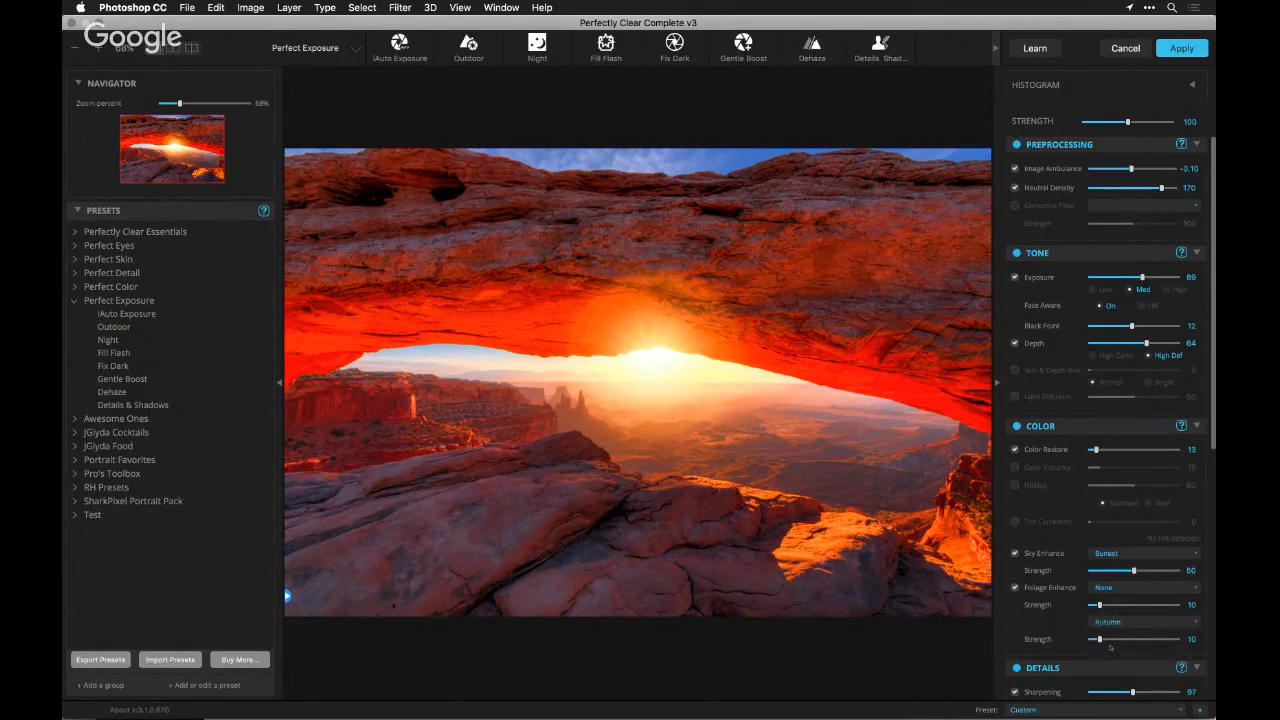
pyautogui.click(1112, 622)
pyautogui.click(1112, 611)
pyautogui.click(1116, 640)
pyautogui.moveTo(1110, 641); pyautogui.dragTo(1107, 640)
# Raise Sharpening to 148 in Details and apply the corrections to the rock arch photo
pyautogui.scroll(-4, 1040, 438)
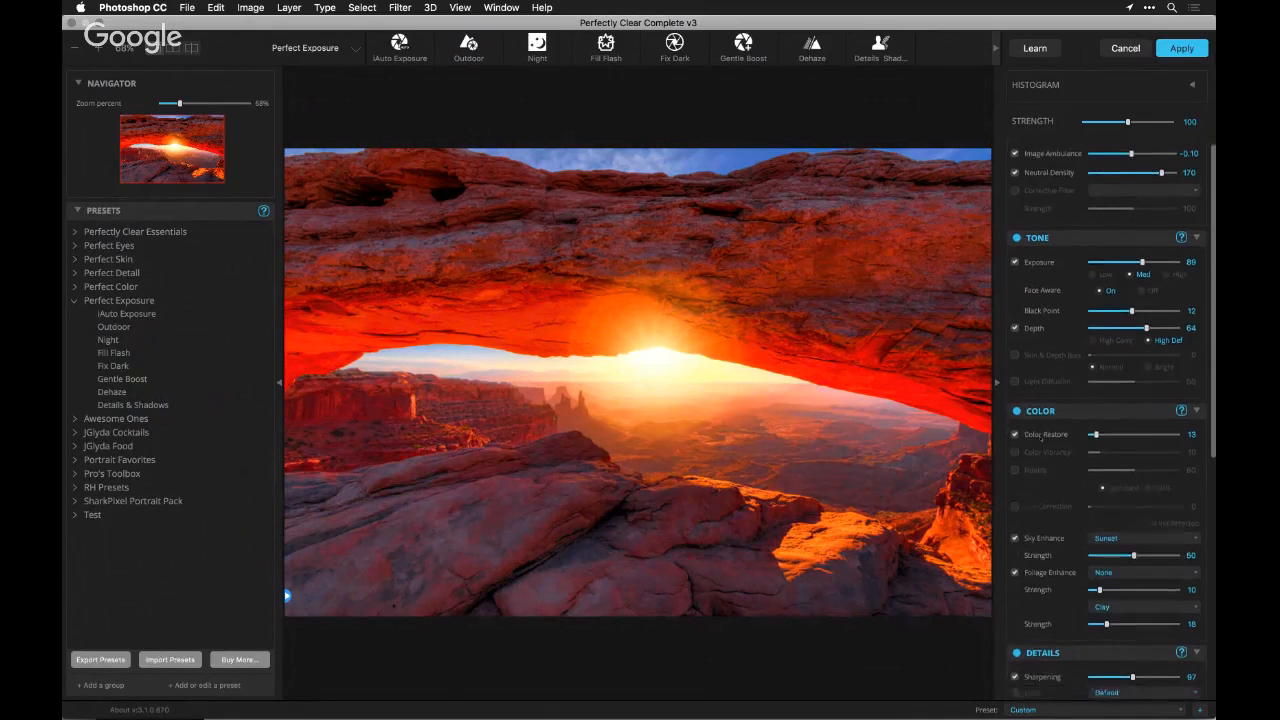
pyautogui.scroll(-3, 1040, 438)
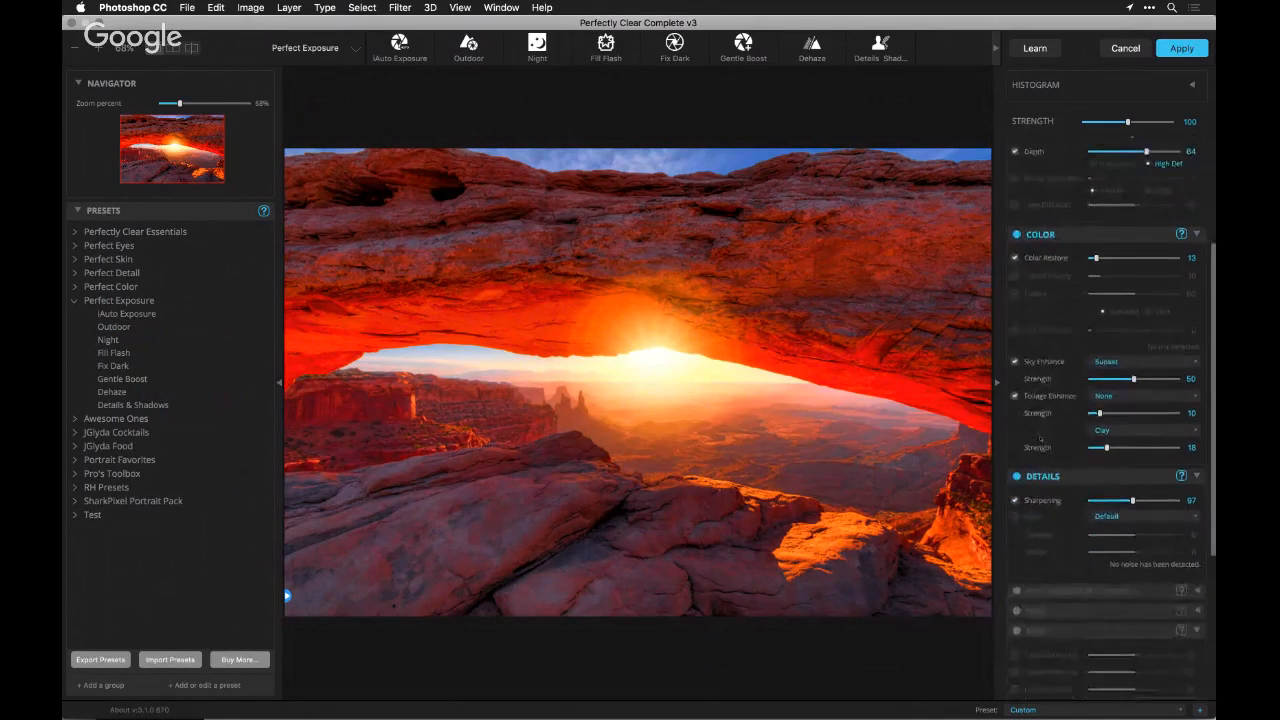
pyautogui.click(1155, 458)
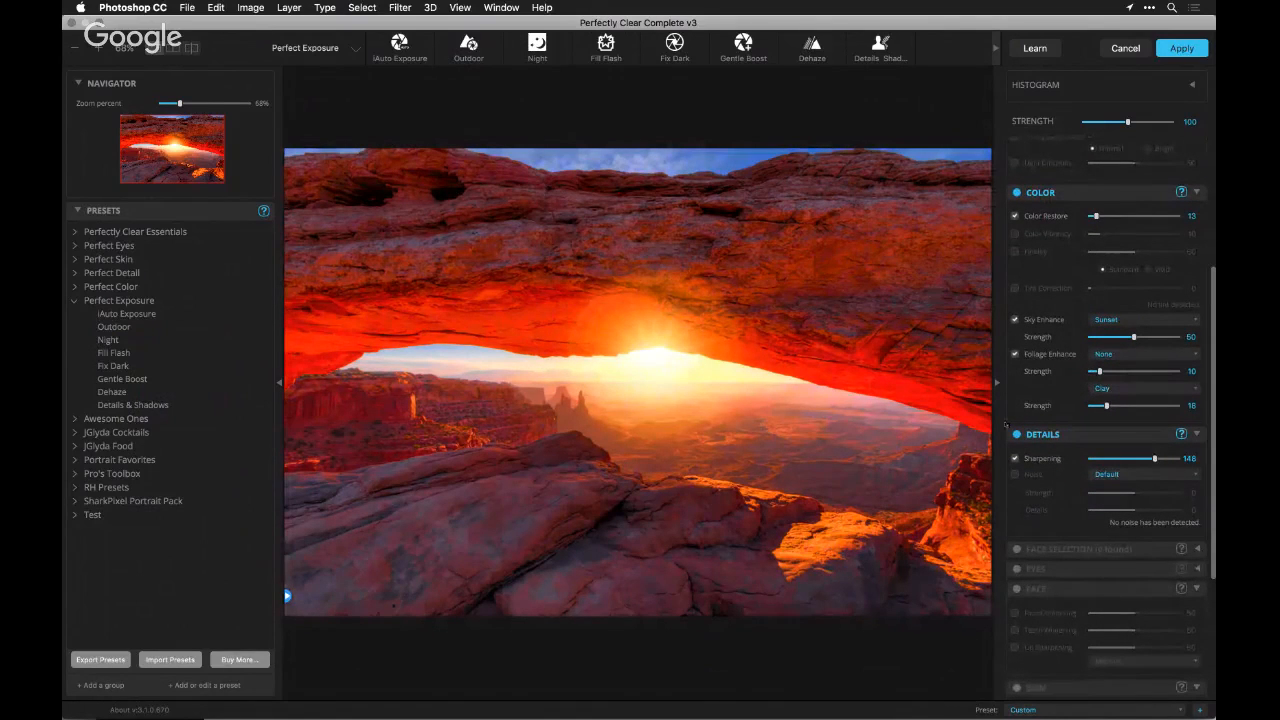
pyautogui.click(1015, 458)
pyautogui.click(1014, 459)
pyautogui.click(1181, 48)
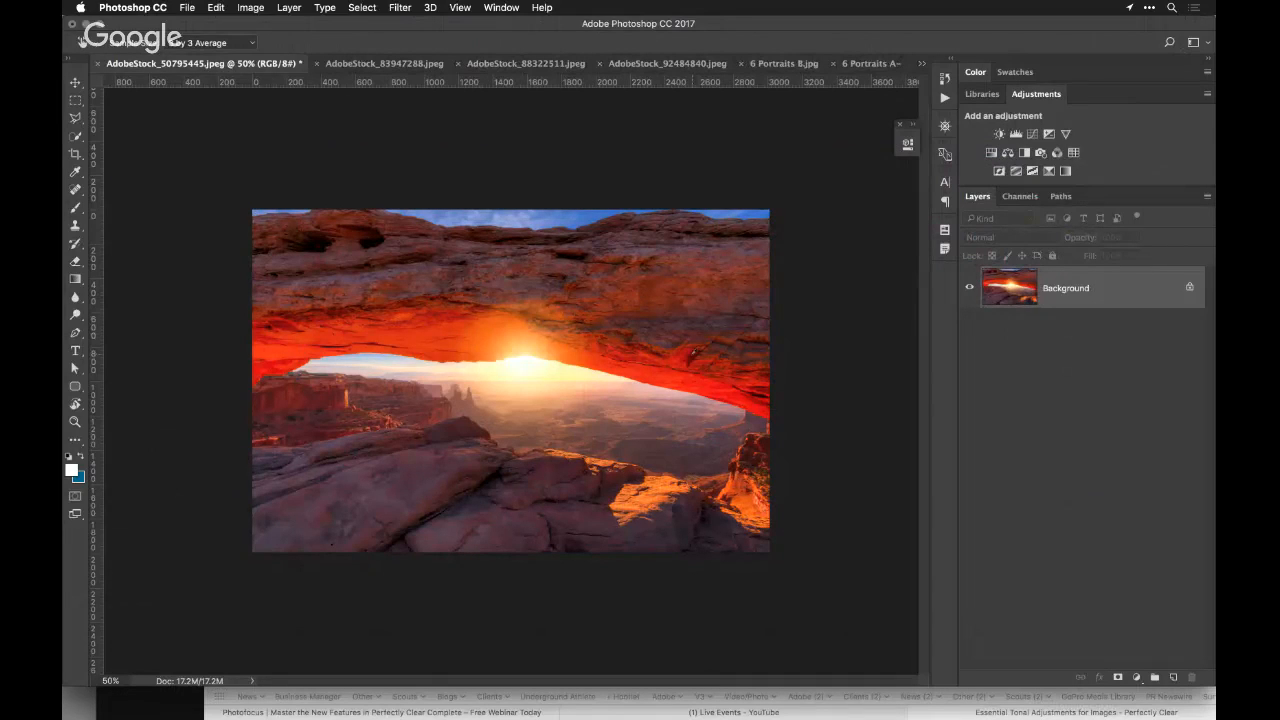
pyautogui.press('super+Tab')
pyautogui.press('super+Tab')
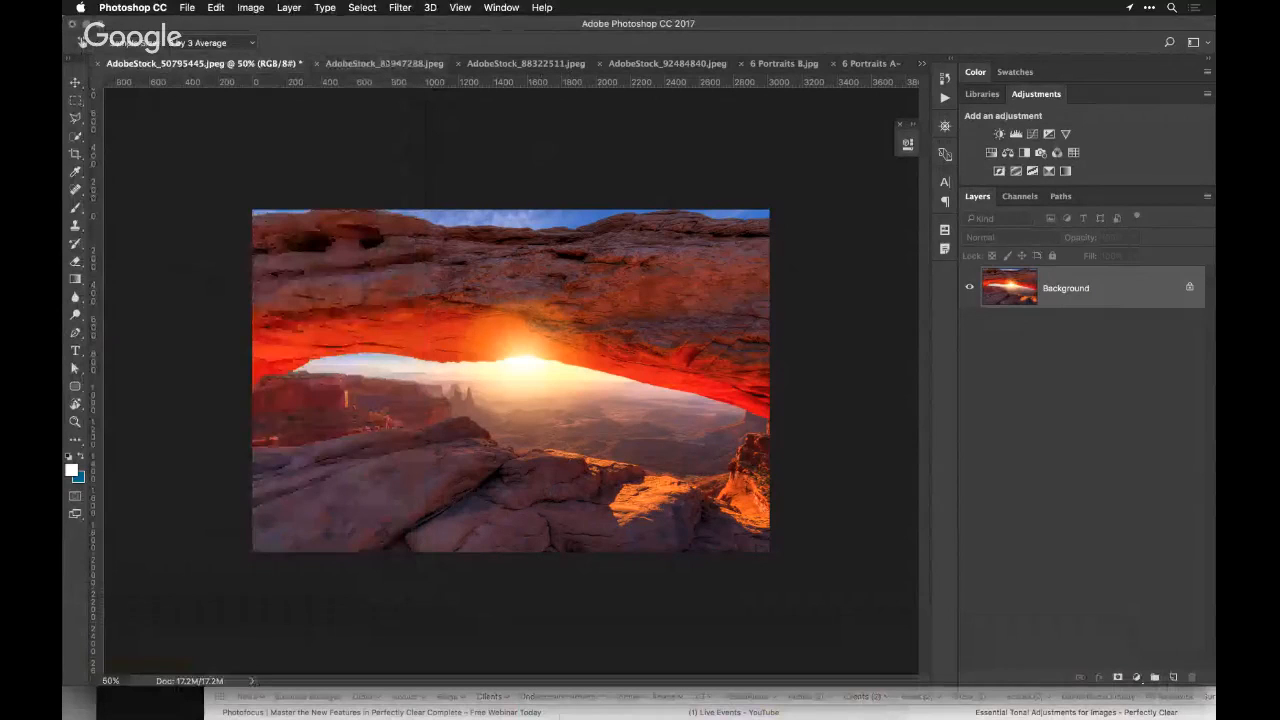
# Switch to the AdobeStock_83947288.jpeg forest document and convert its Background layer to a Smart Object
pyautogui.click(387, 64)
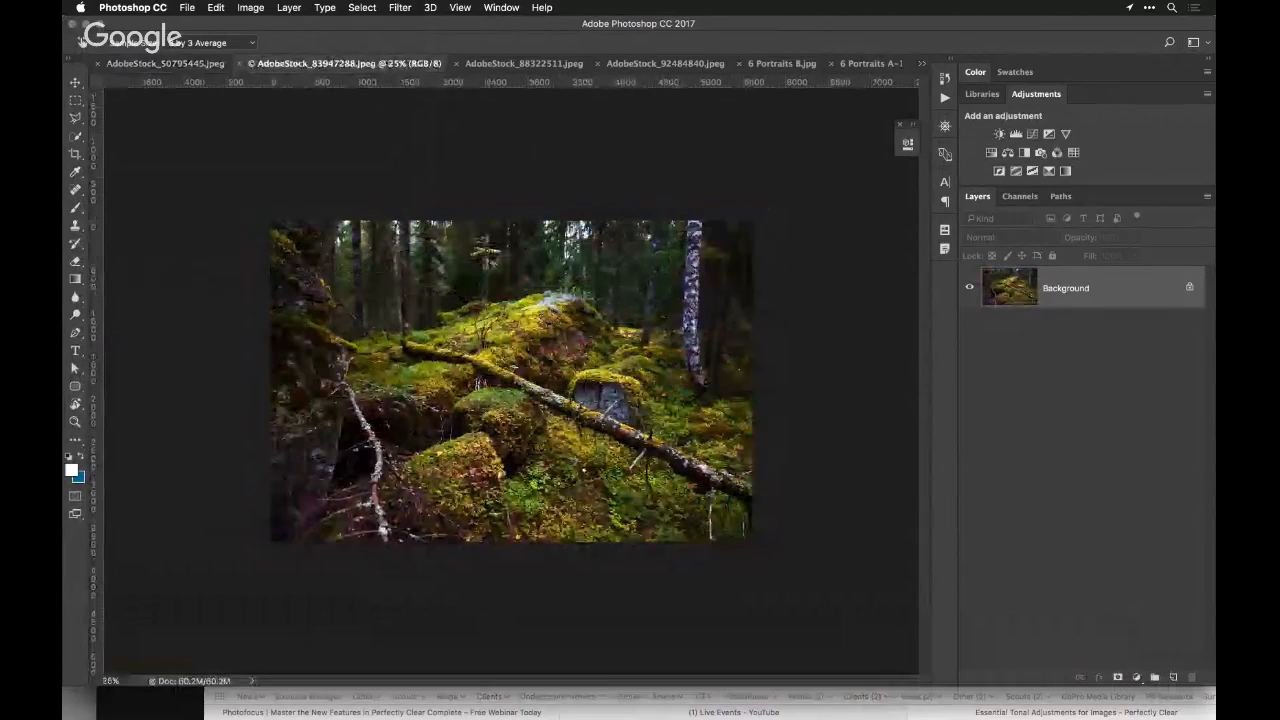
pyautogui.press('super+plus')
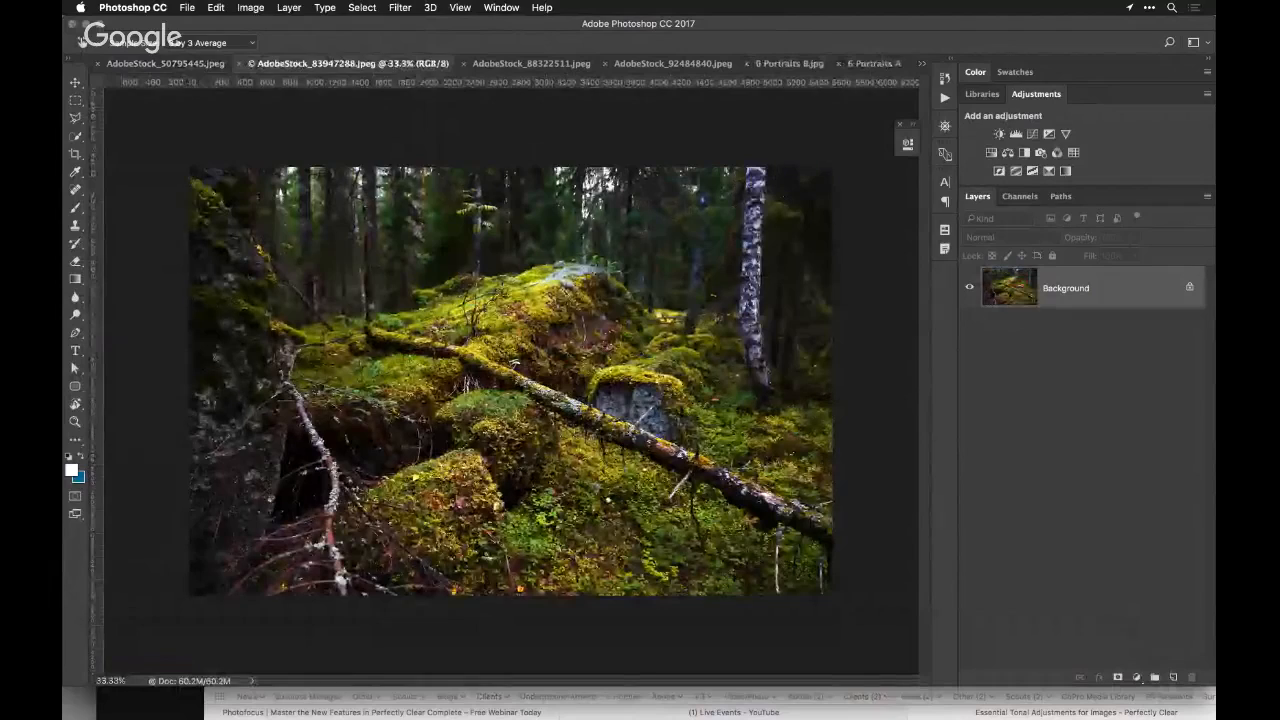
pyautogui.rightClick(1101, 281)
pyautogui.press('Escape')
pyautogui.rightClick(1101, 281)
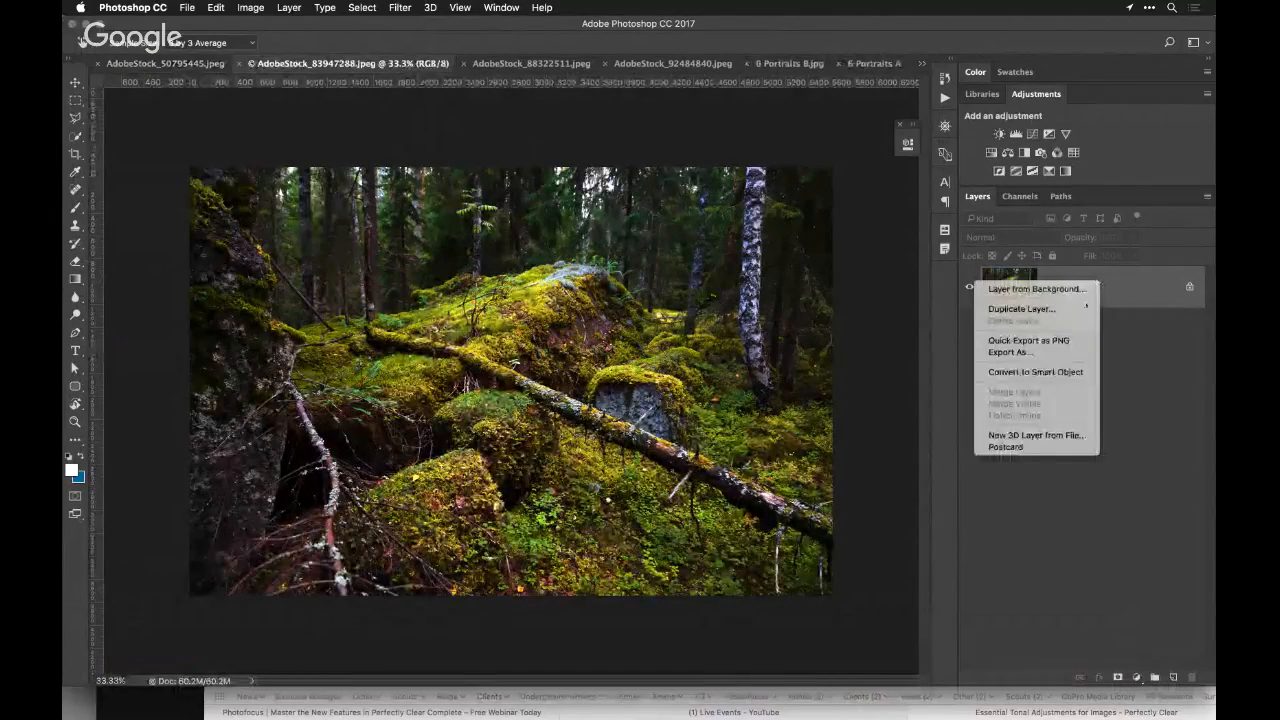
pyautogui.click(1062, 371)
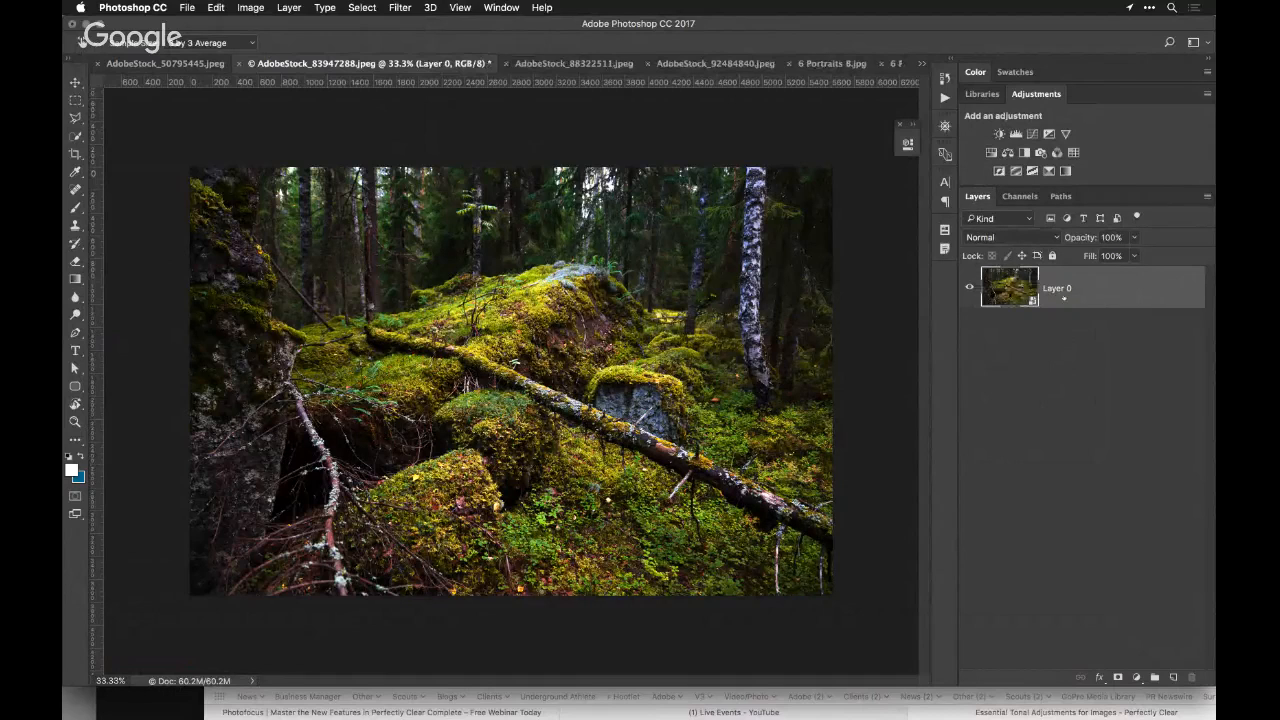
# Open the forest Smart Object in the Perfectly Clear Complete v3 filter
pyautogui.click(399, 7)
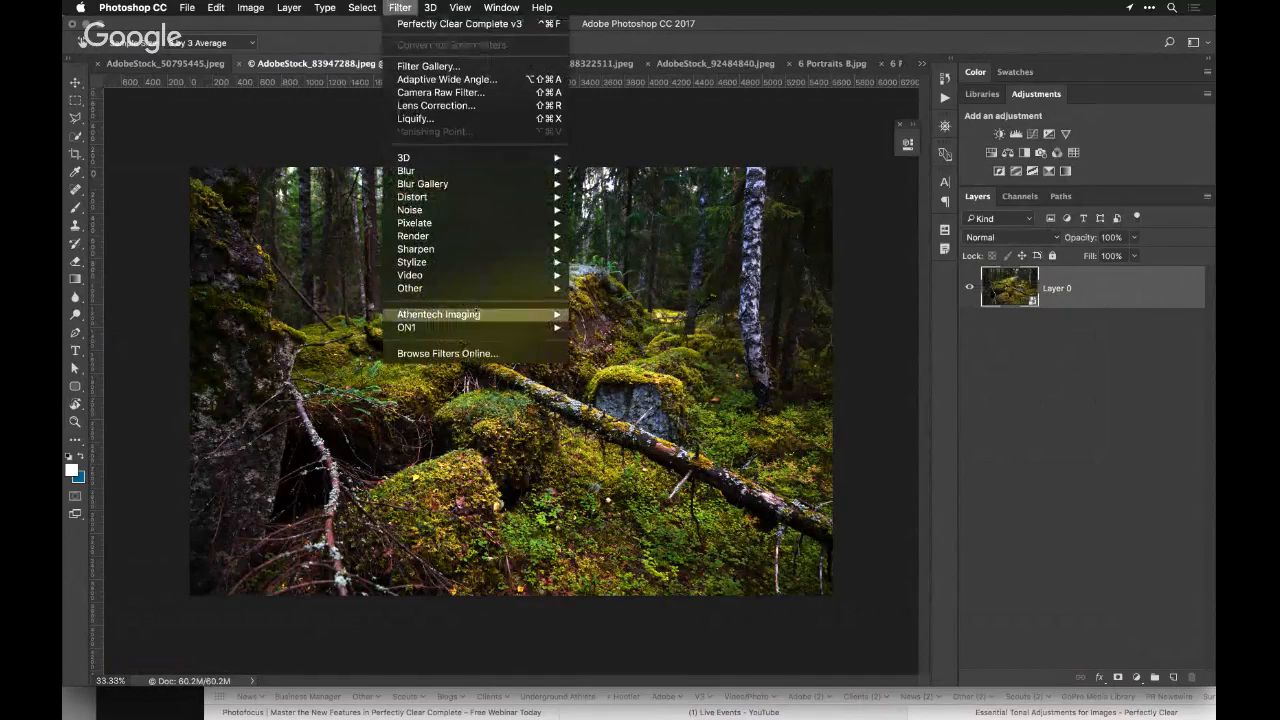
pyautogui.moveTo(477, 314)
pyautogui.click(640, 327)
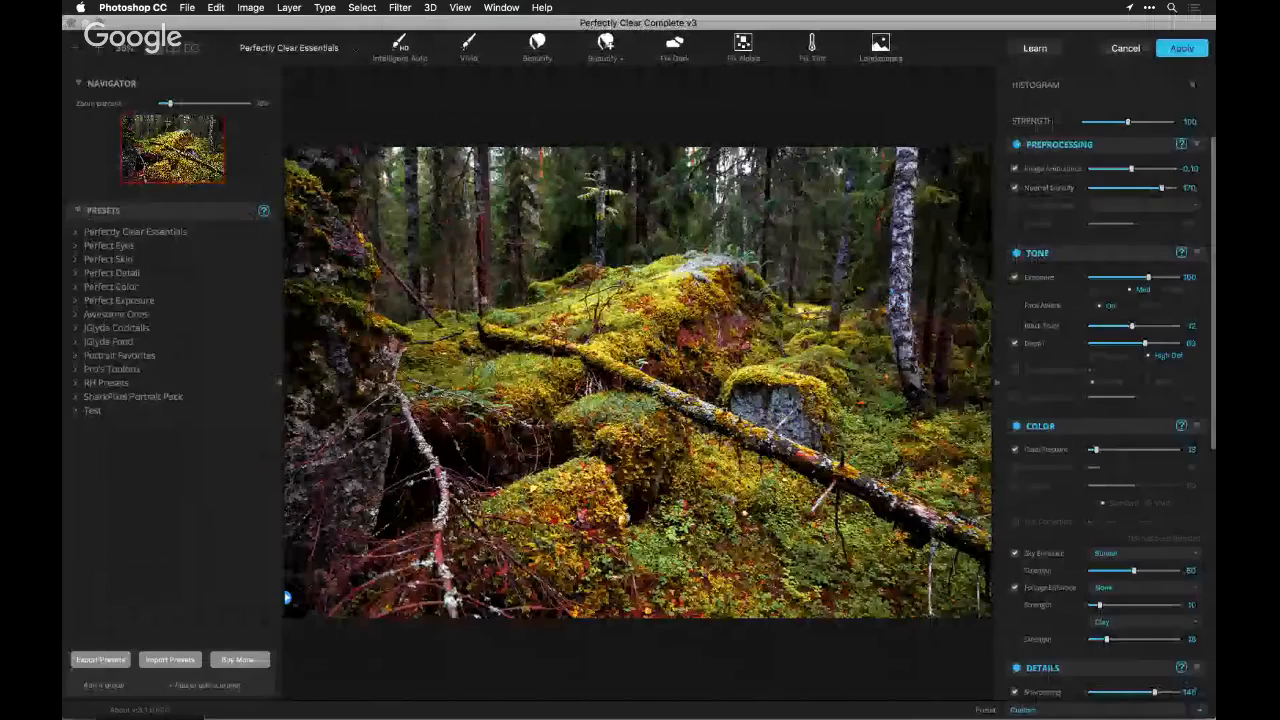
# Try the iAuto Details and Increased Details presets from the Perfect Detail group on the forest photo
pyautogui.click(111, 273)
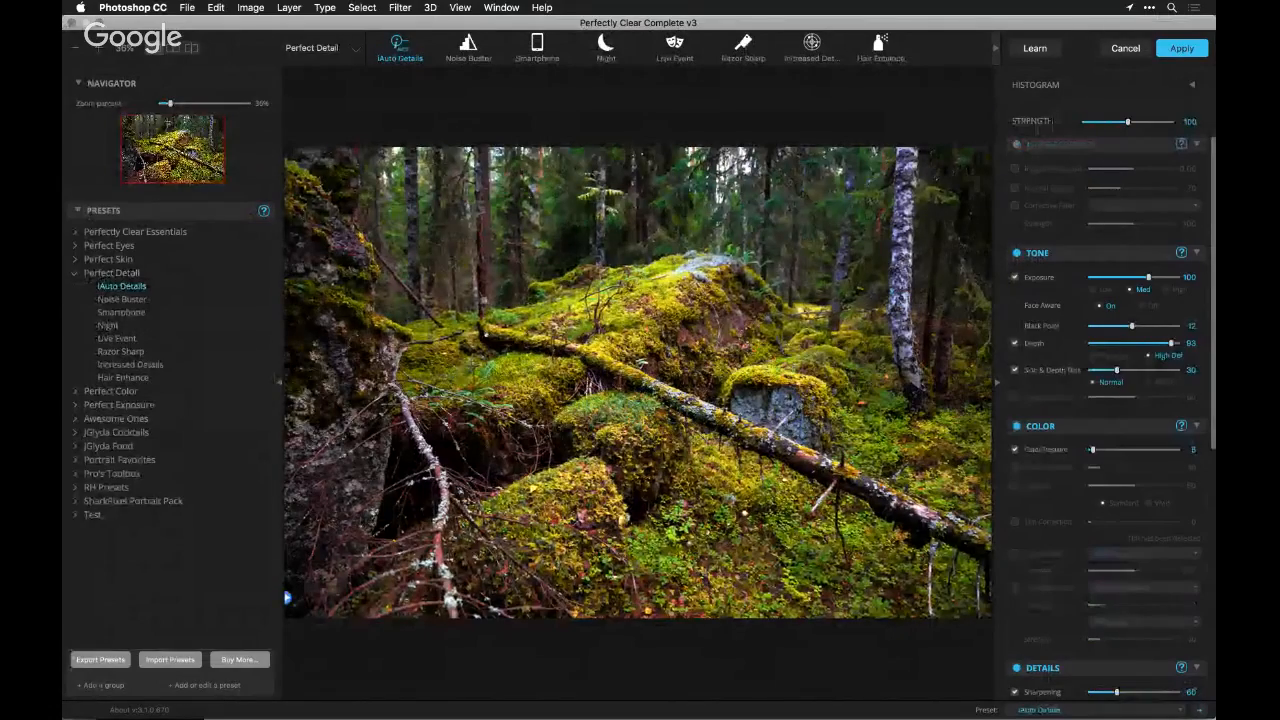
pyautogui.click(130, 364)
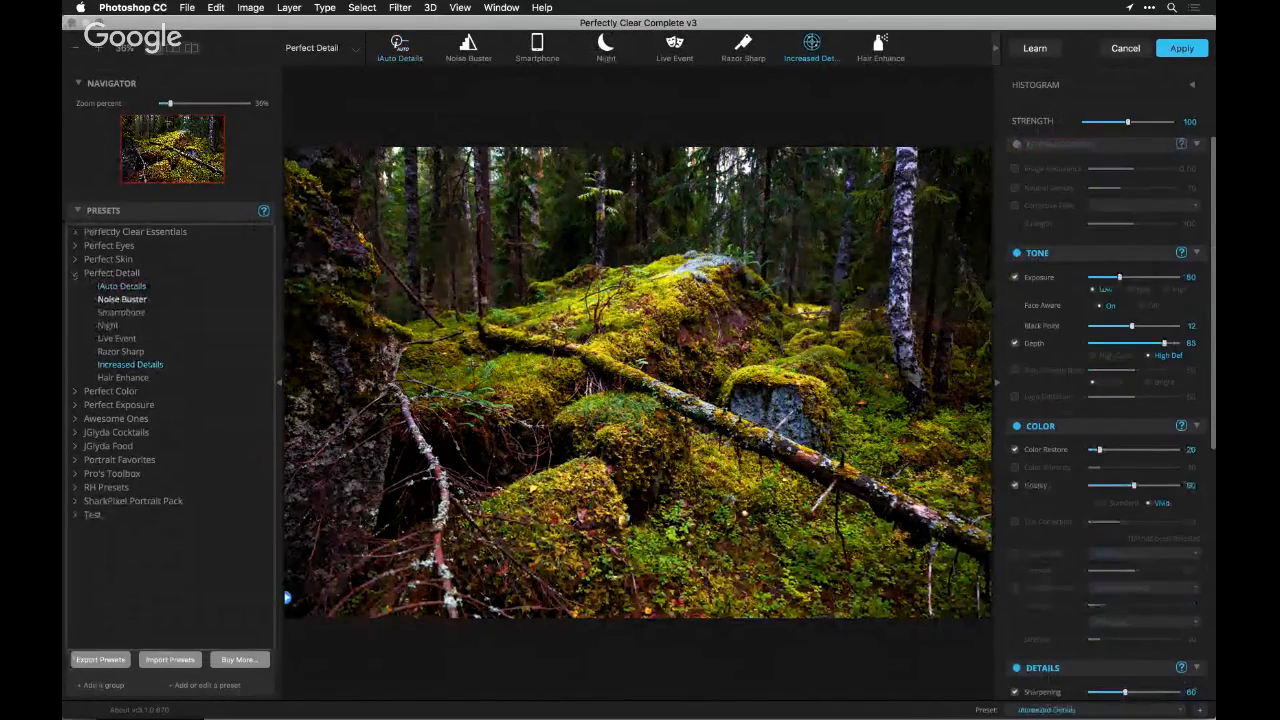
pyautogui.click(75, 273)
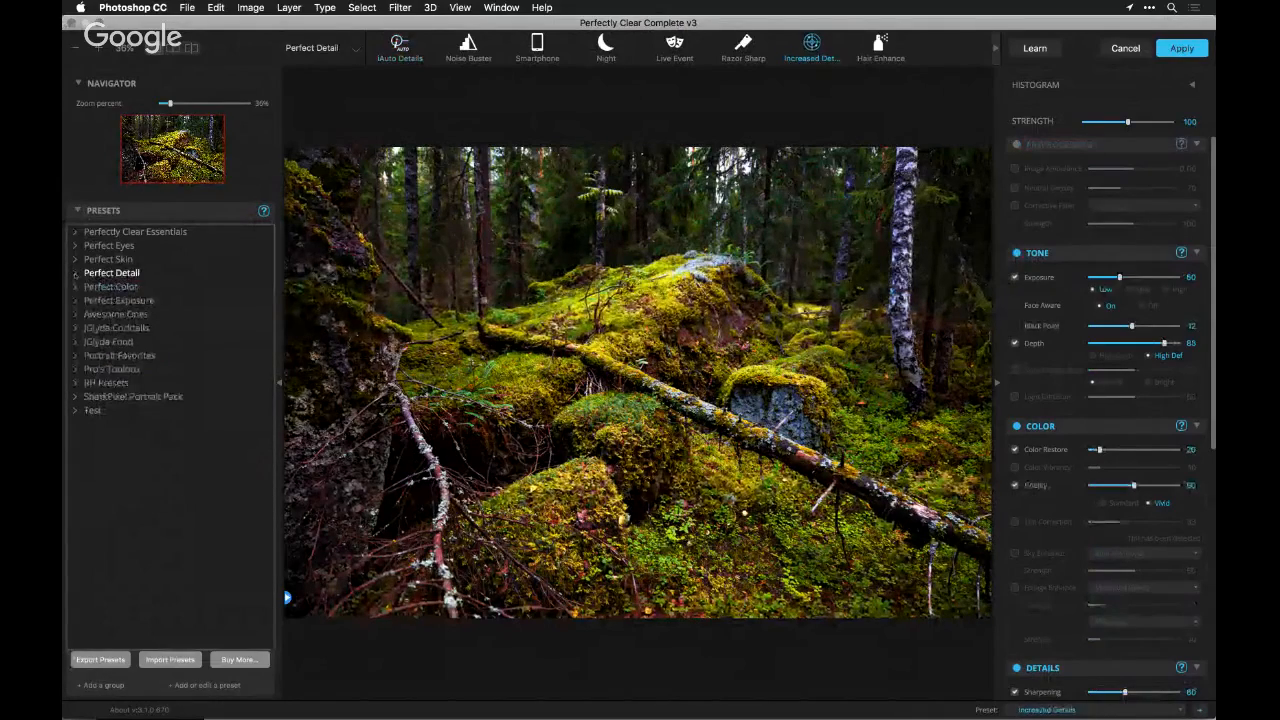
# Apply the Outdoor preset from the Perfect Exposure group and raise Depth to about 87 with the High Contrast type
pyautogui.click(75, 300)
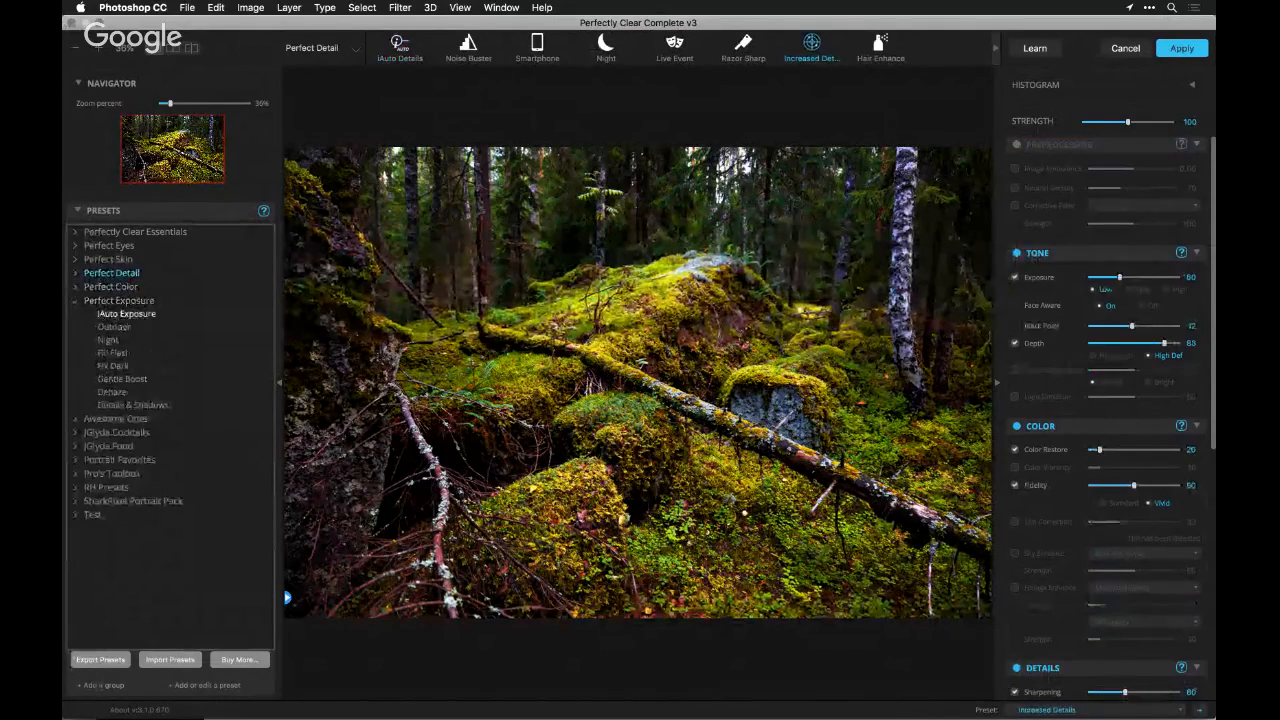
pyautogui.click(114, 327)
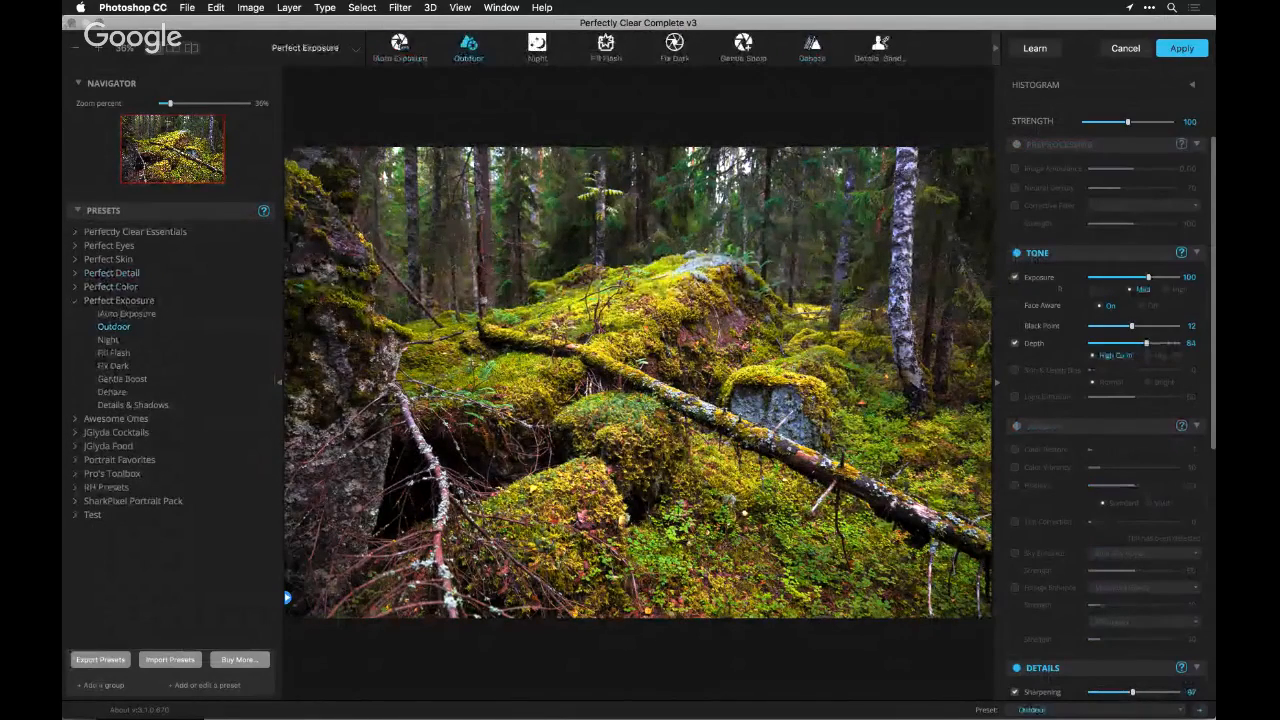
pyautogui.click(1152, 356)
pyautogui.click(1122, 357)
pyautogui.moveTo(1146, 343); pyautogui.dragTo(1167, 343)
# Enable the Color corrections with Color Restore at 17 and apply the filter to the forest photo
pyautogui.click(1046, 428)
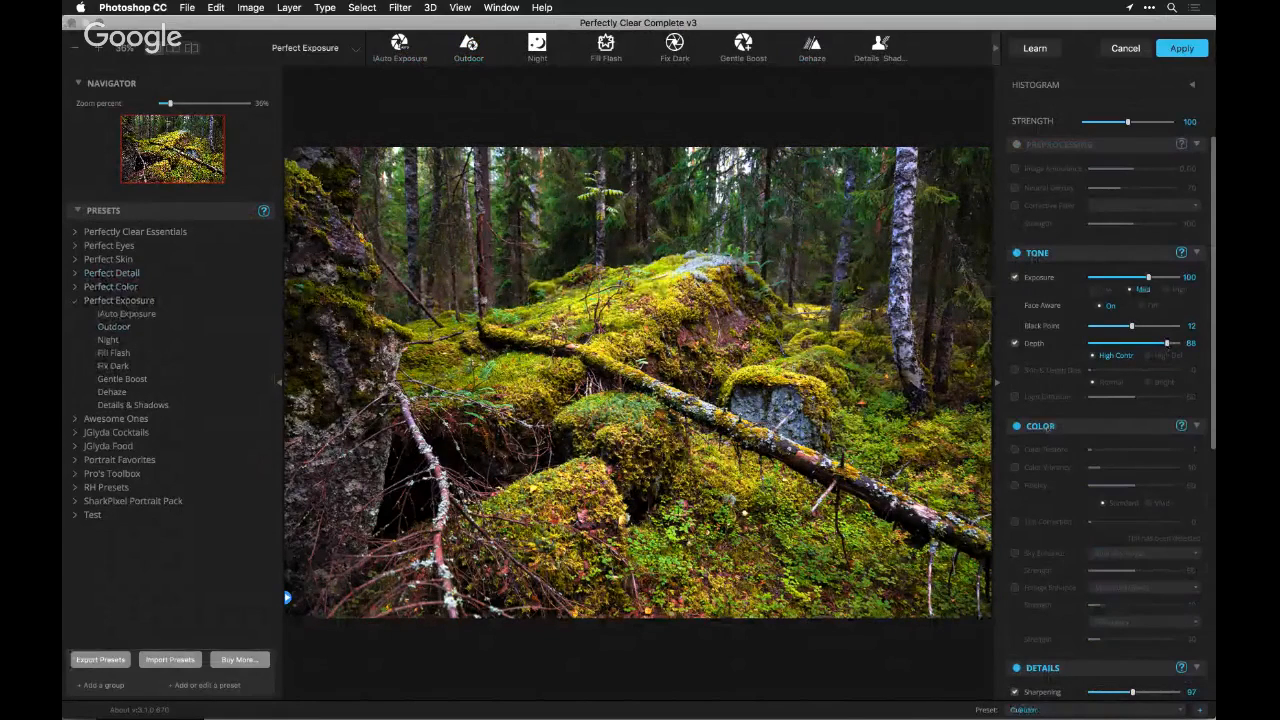
pyautogui.moveTo(1092, 450); pyautogui.dragTo(1098, 450)
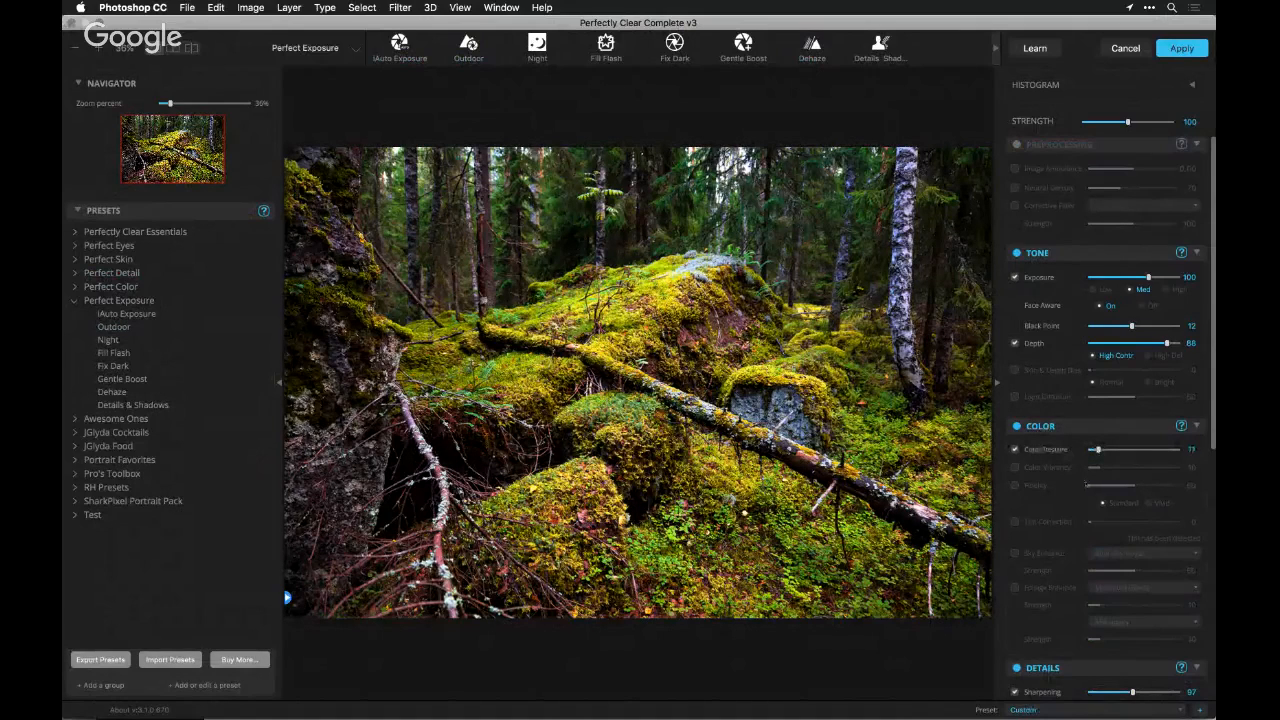
pyautogui.scroll(-3, 1086, 484)
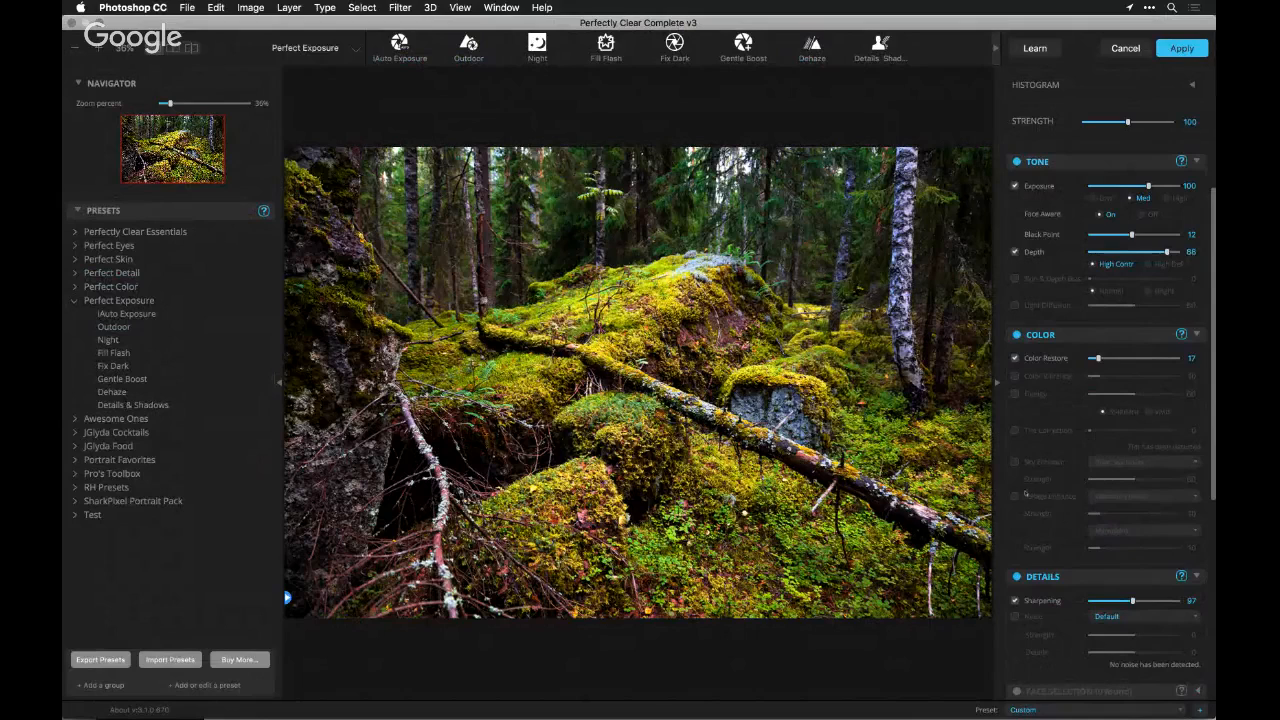
pyautogui.click(1182, 48)
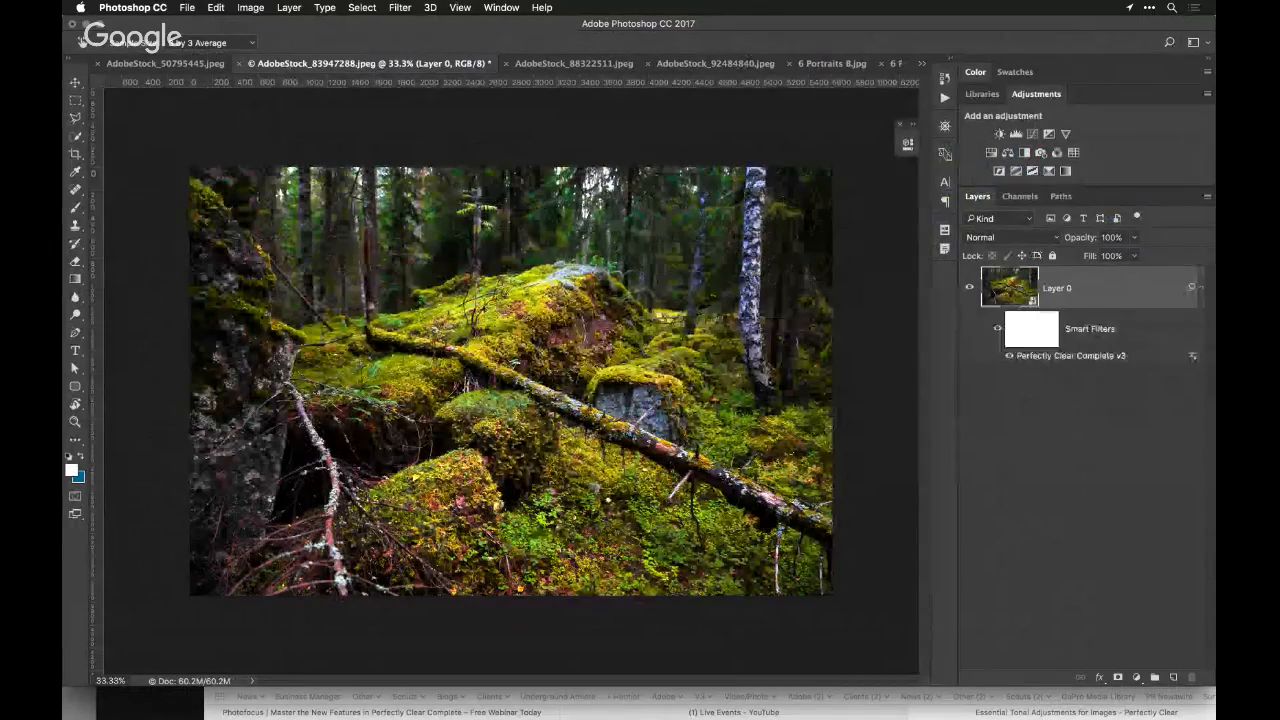
# Run Perfectly Clear Complete v3 again on the filtered forest layer and enable Standard Fidelity at 79
pyautogui.click(400, 7)
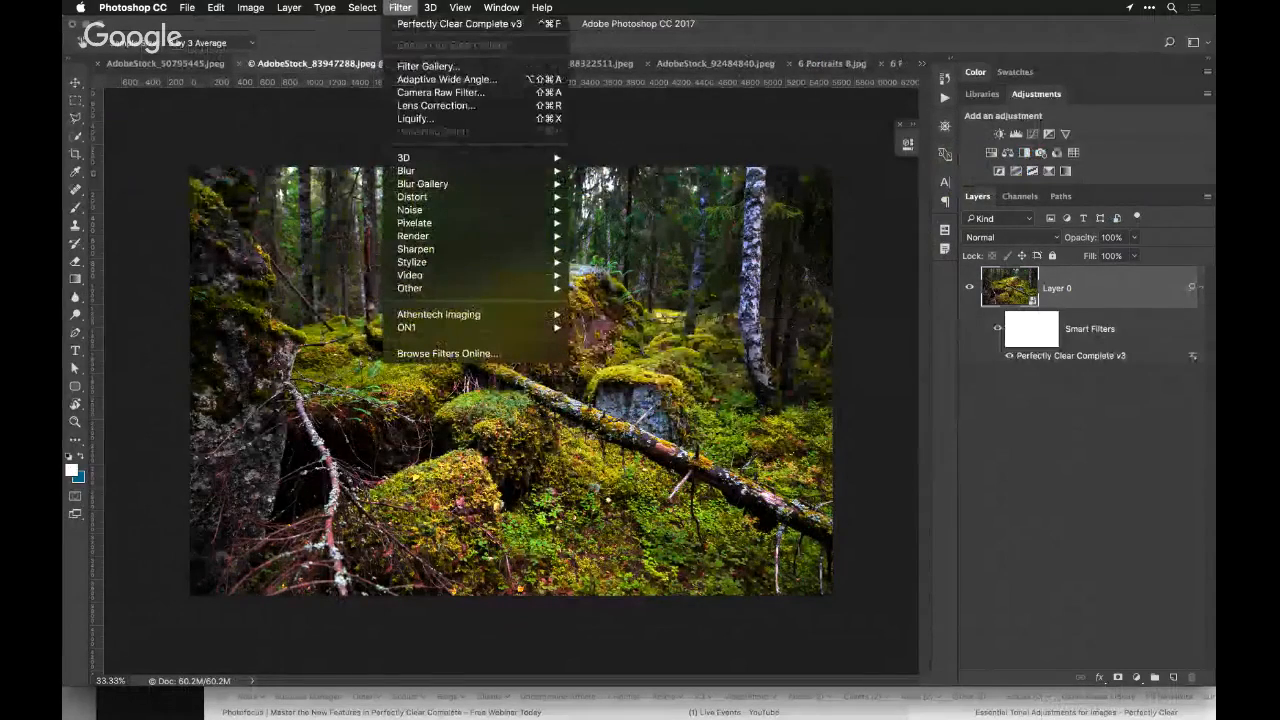
pyautogui.moveTo(470, 314)
pyautogui.click(645, 327)
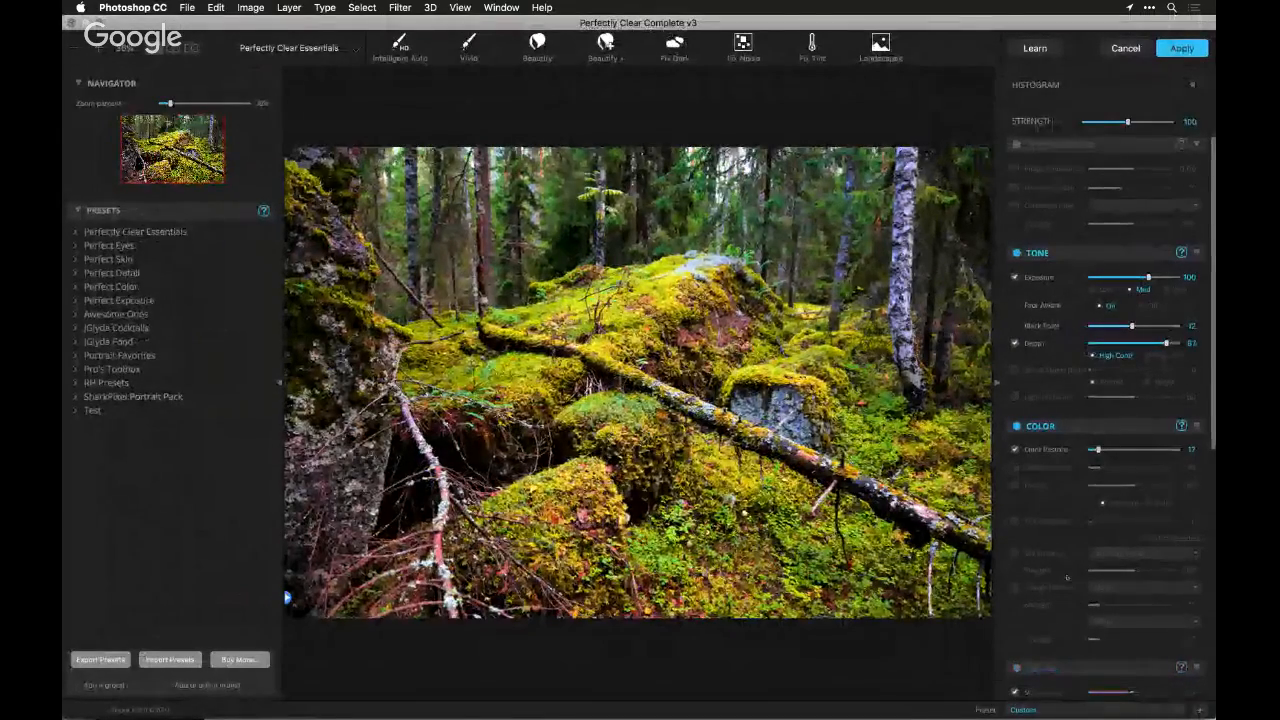
pyautogui.click(1025, 485)
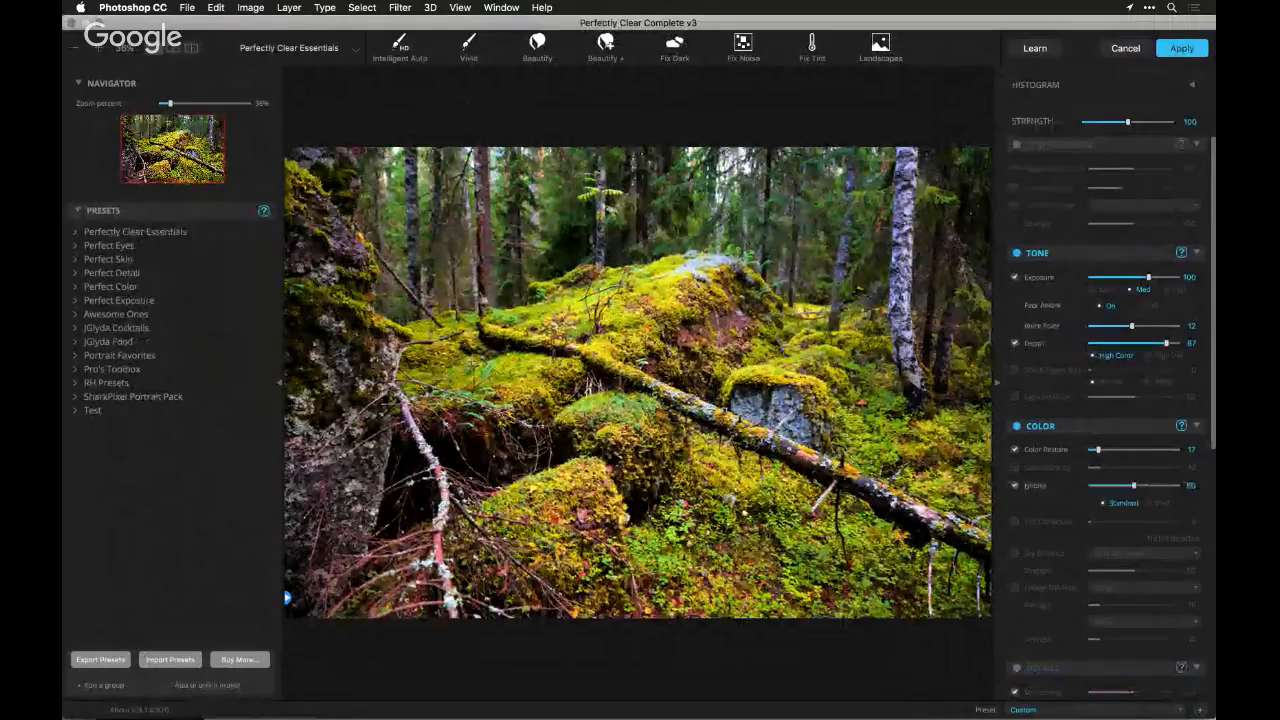
pyautogui.moveTo(1134, 486); pyautogui.dragTo(1160, 486)
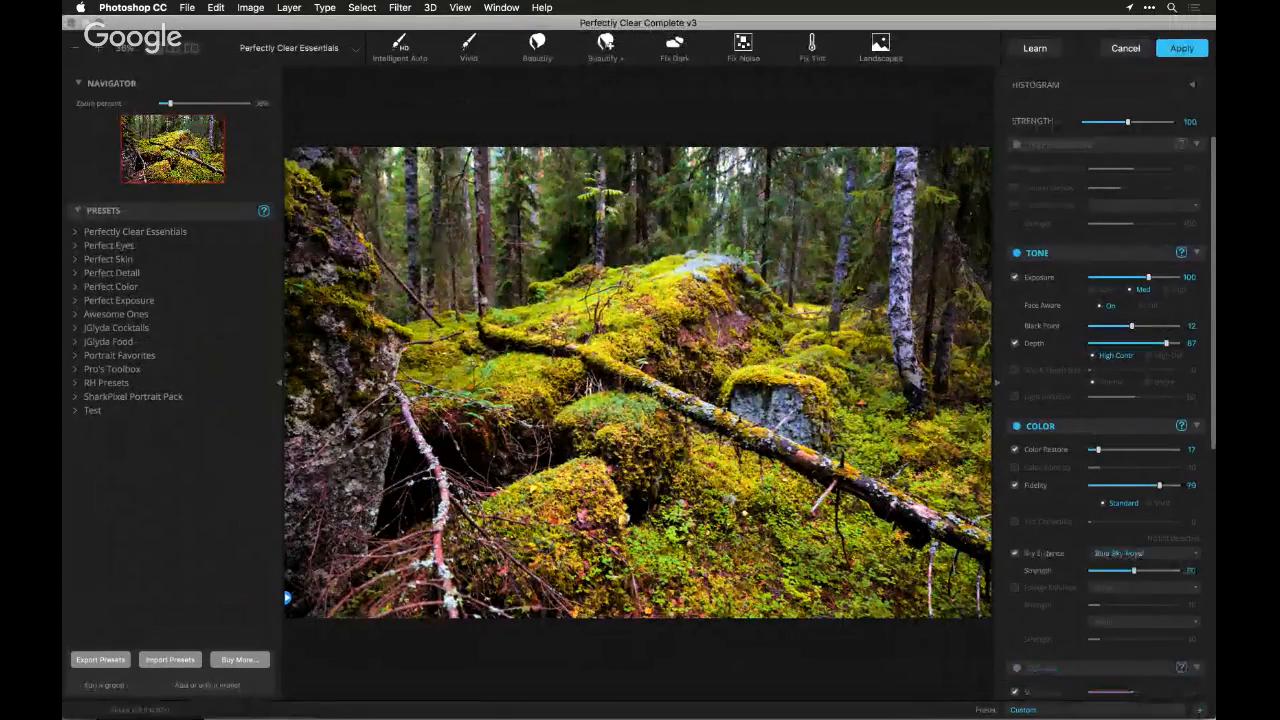
# Enable Sky Enhance with Blue Sky Royal, turn on Foliage Enhance and choose the Sepia earth tone at strength 39
pyautogui.click(1047, 554)
pyautogui.click(1050, 588)
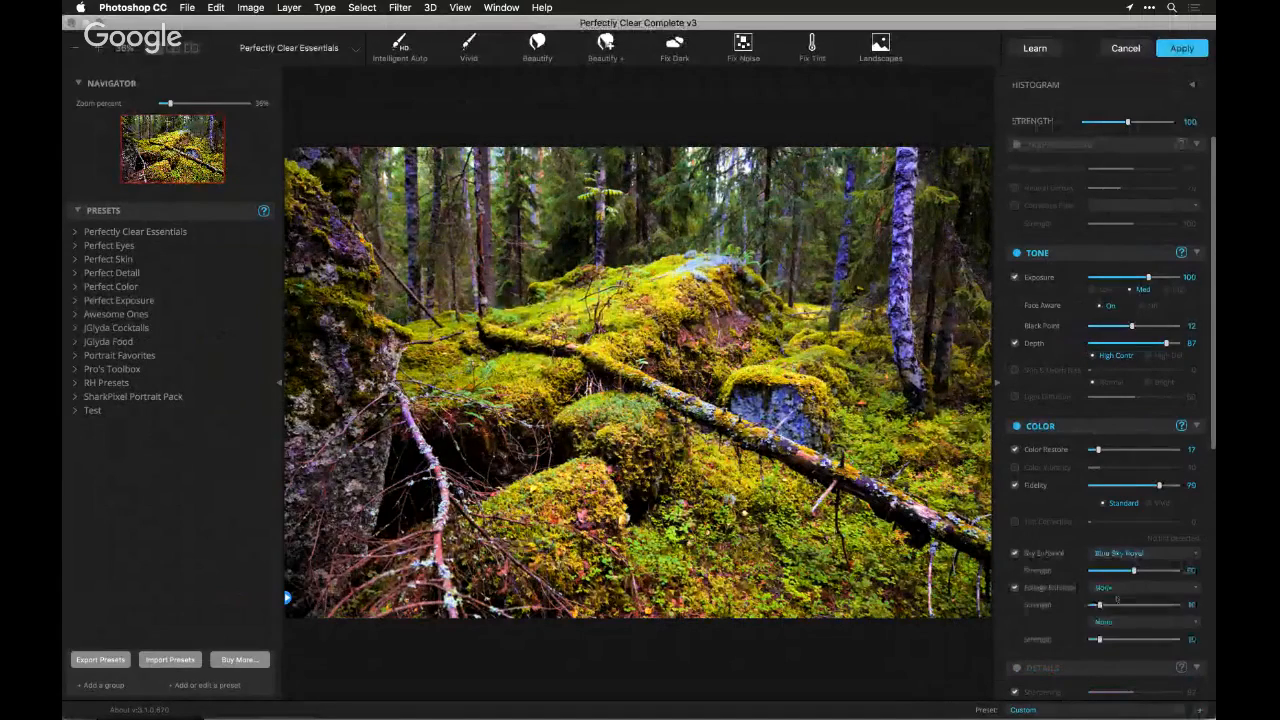
pyautogui.click(1112, 624)
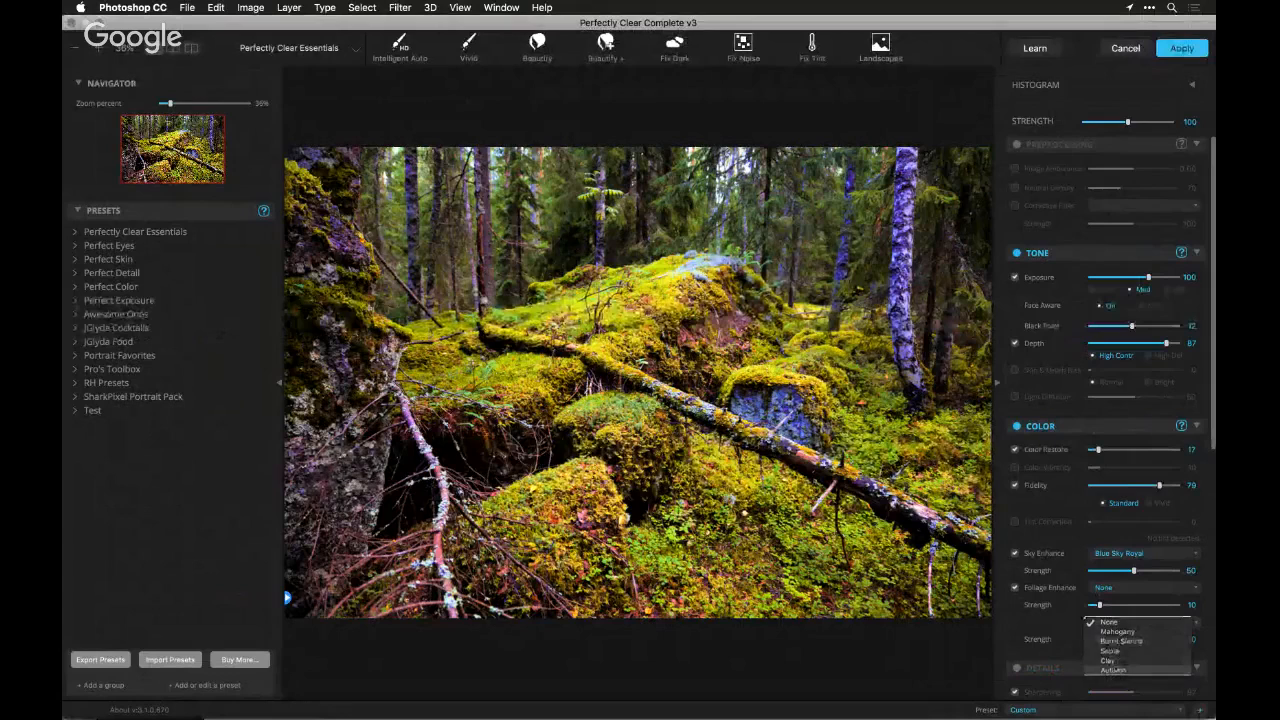
pyautogui.click(1112, 669)
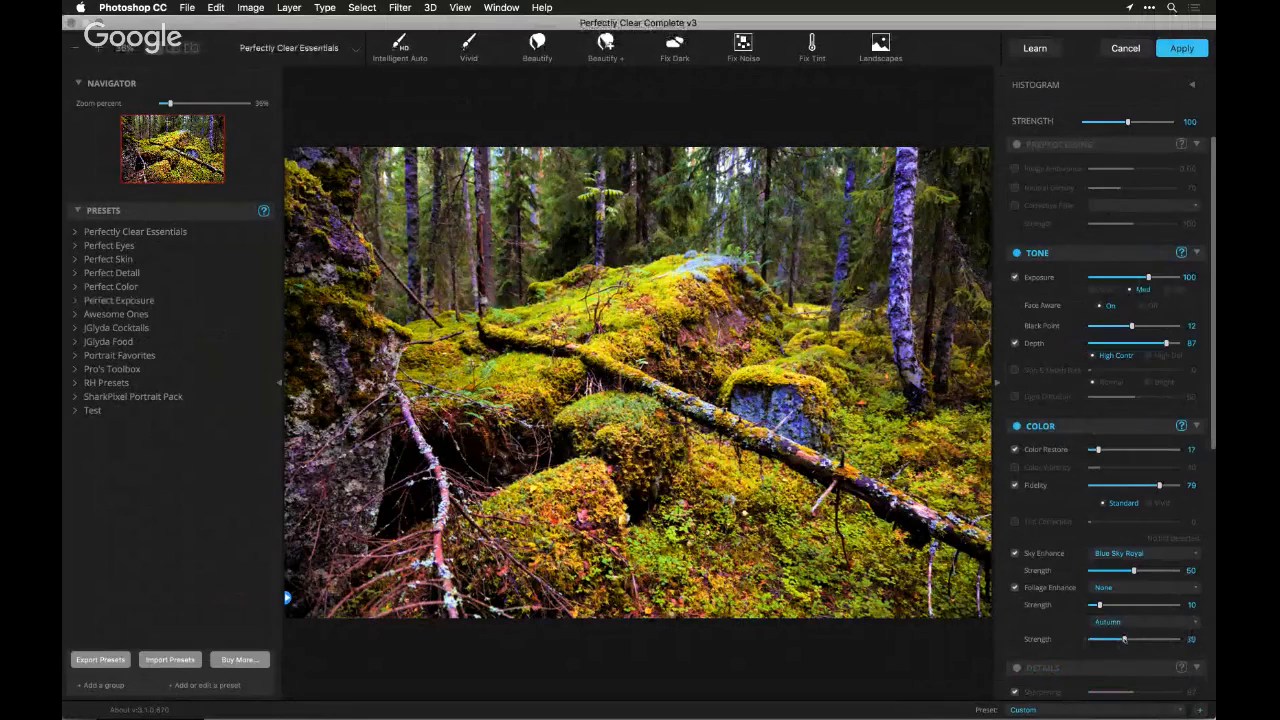
pyautogui.click(1110, 620)
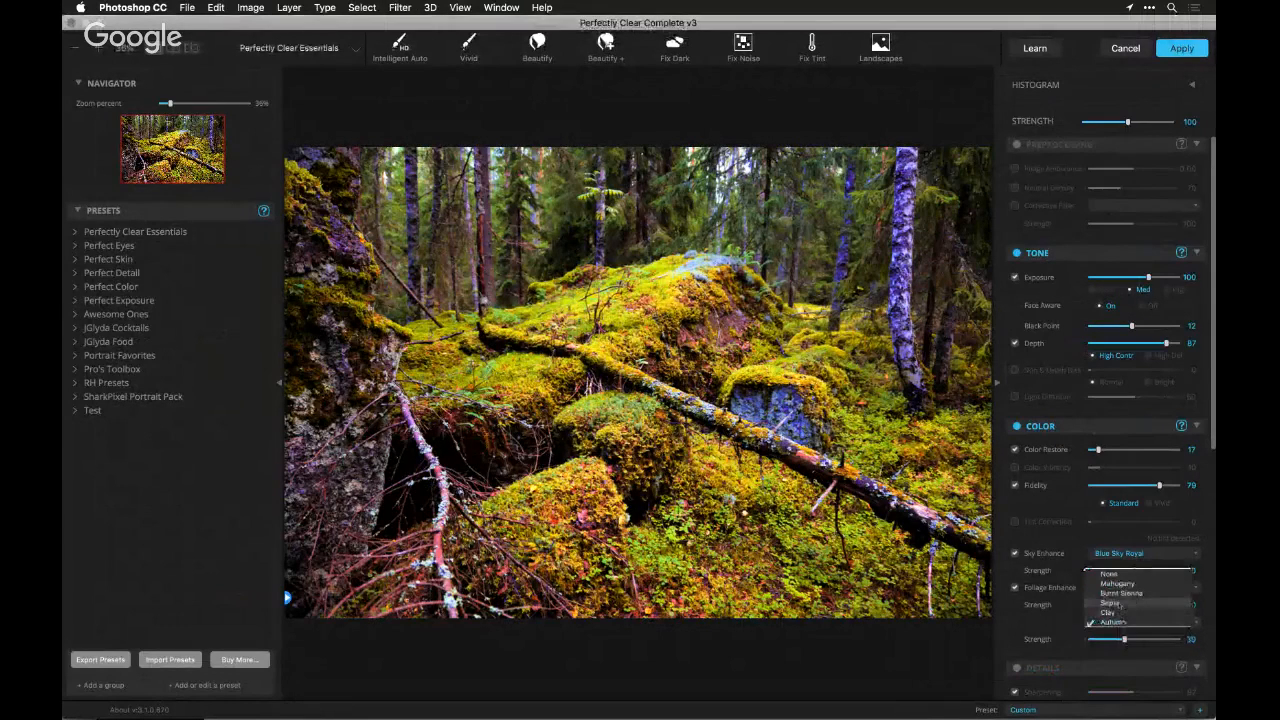
pyautogui.click(1120, 605)
# Set Foliage Enhance to Evergreen at strength 39 and turn off the Tone corrections
pyautogui.click(1016, 588)
pyautogui.click(1016, 588)
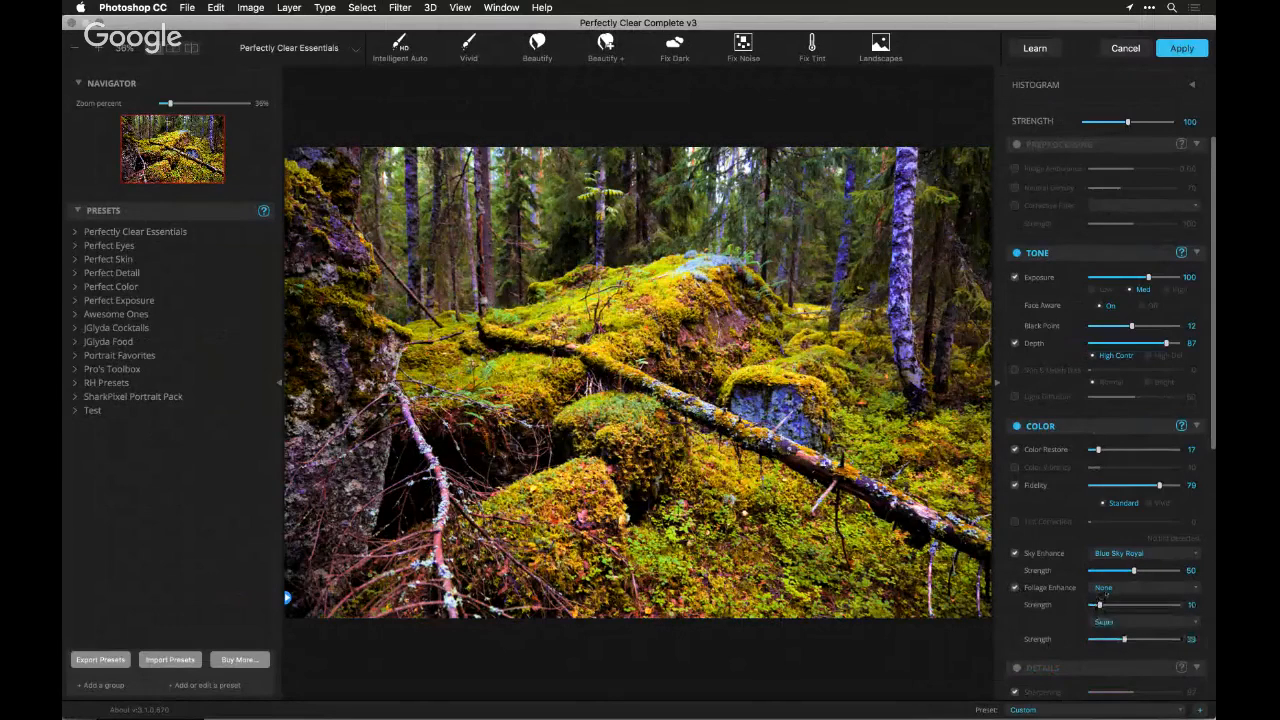
pyautogui.click(1105, 590)
pyautogui.click(1113, 607)
pyautogui.click(1124, 606)
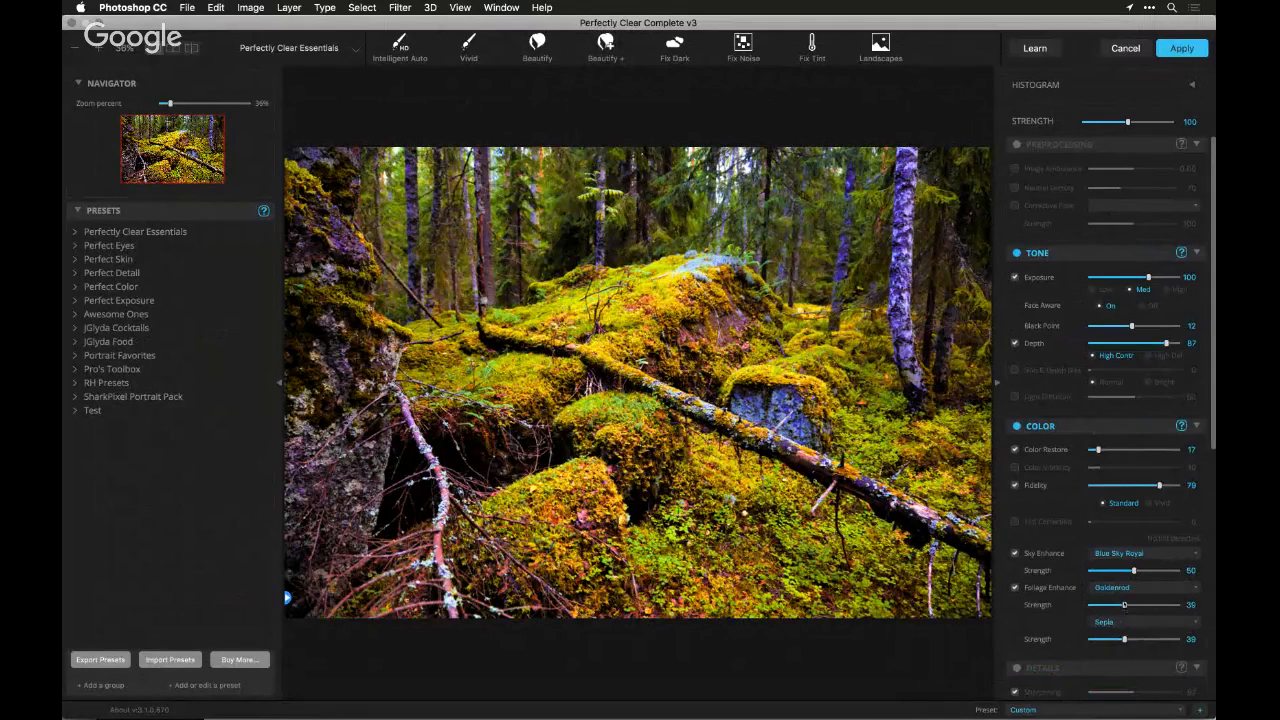
pyautogui.click(1113, 590)
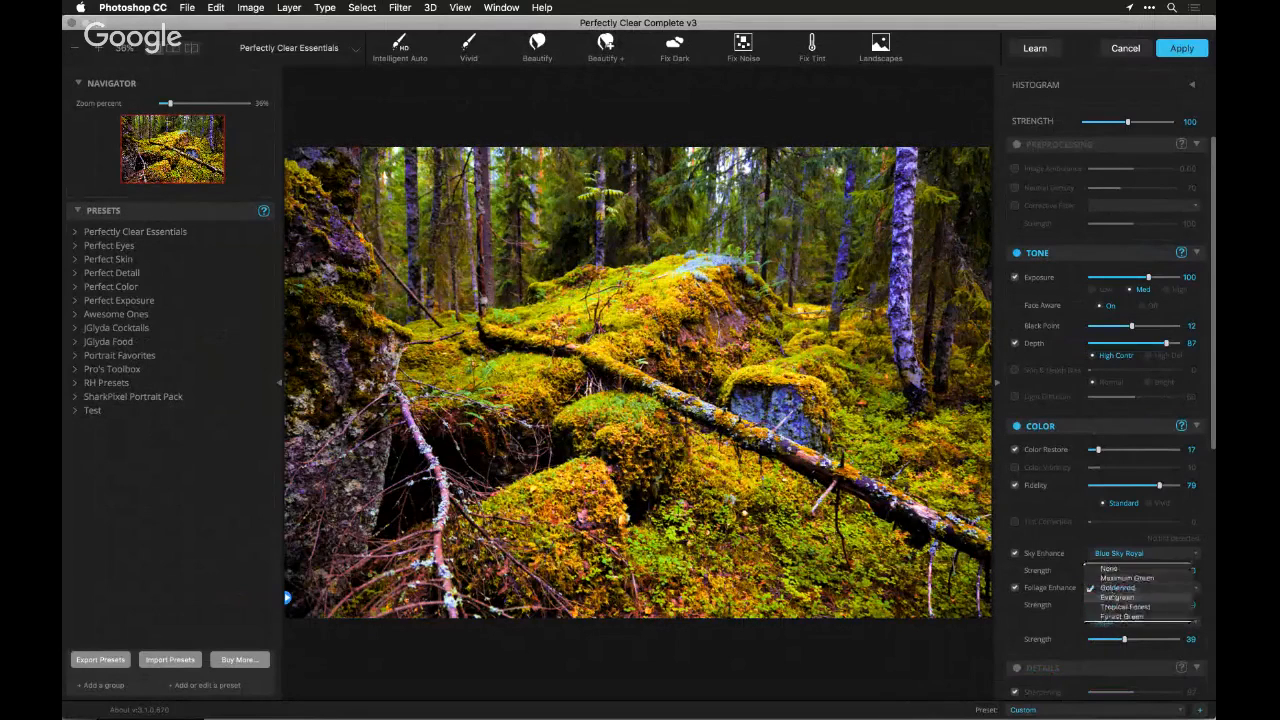
pyautogui.click(1113, 597)
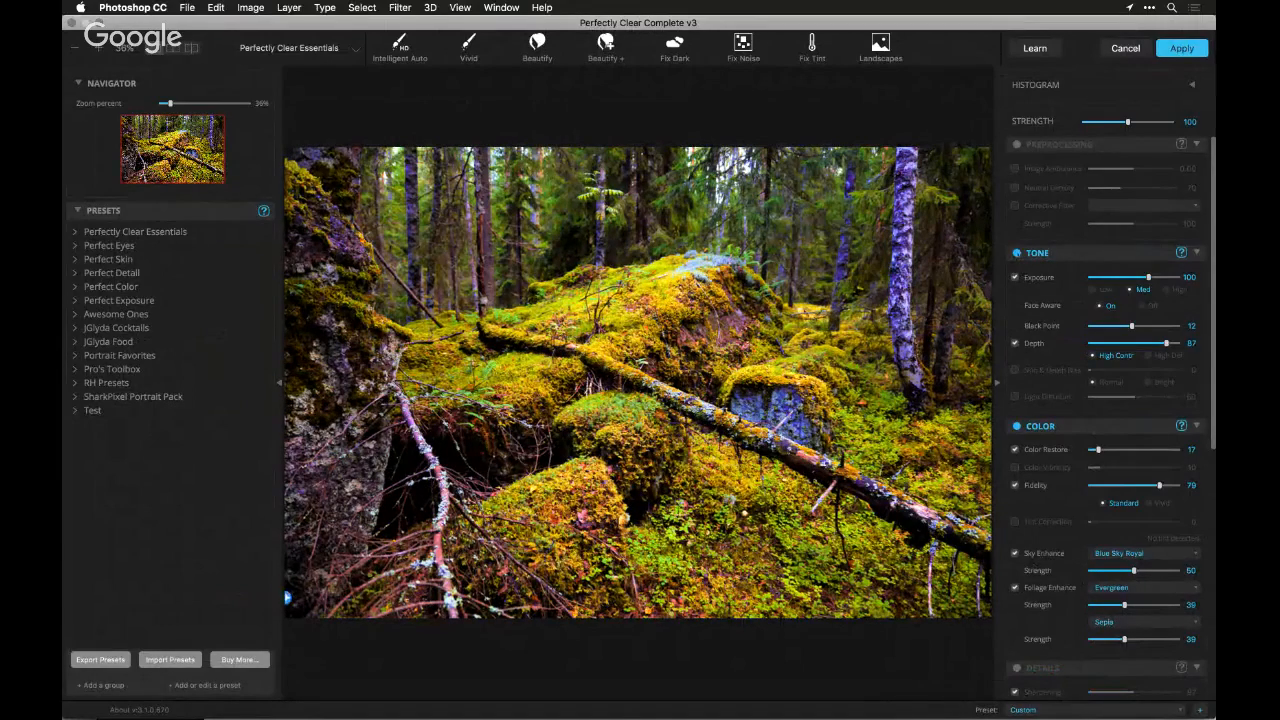
pyautogui.click(1017, 253)
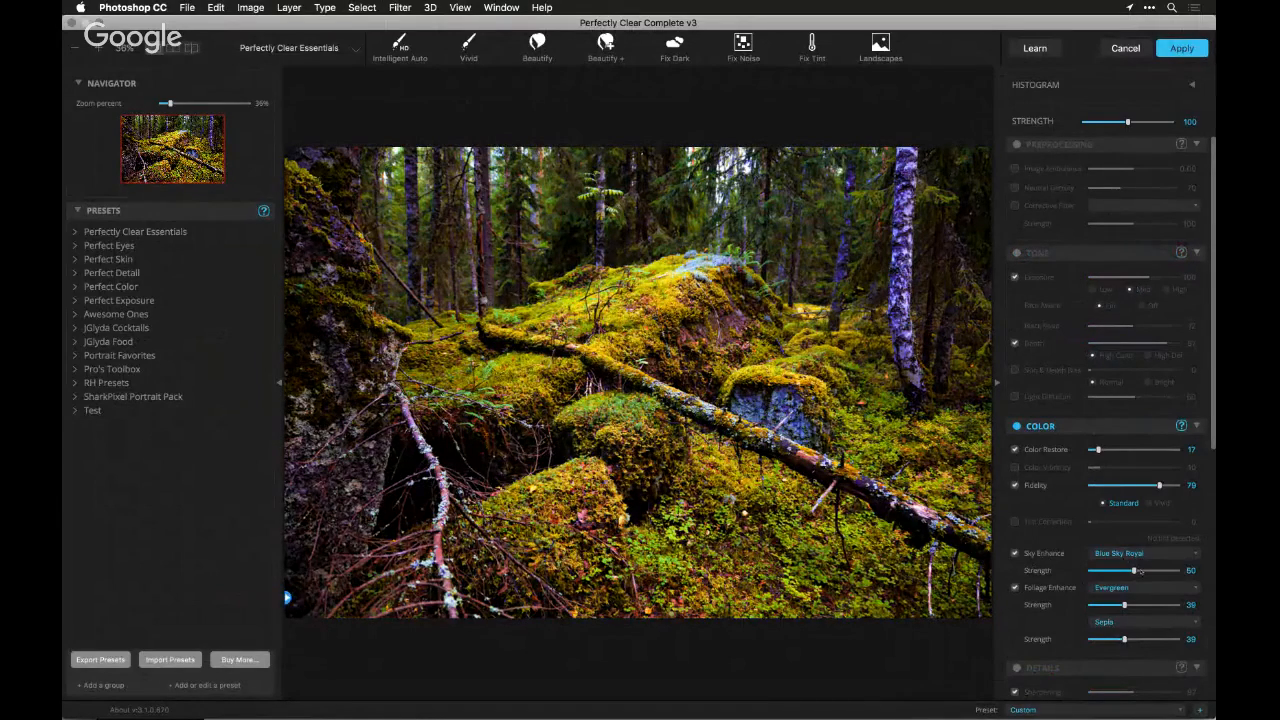
# Try the Double Dip LOOK from Color Film Stocks on the forest photo at strength 124
pyautogui.scroll(-10, 1141, 572)
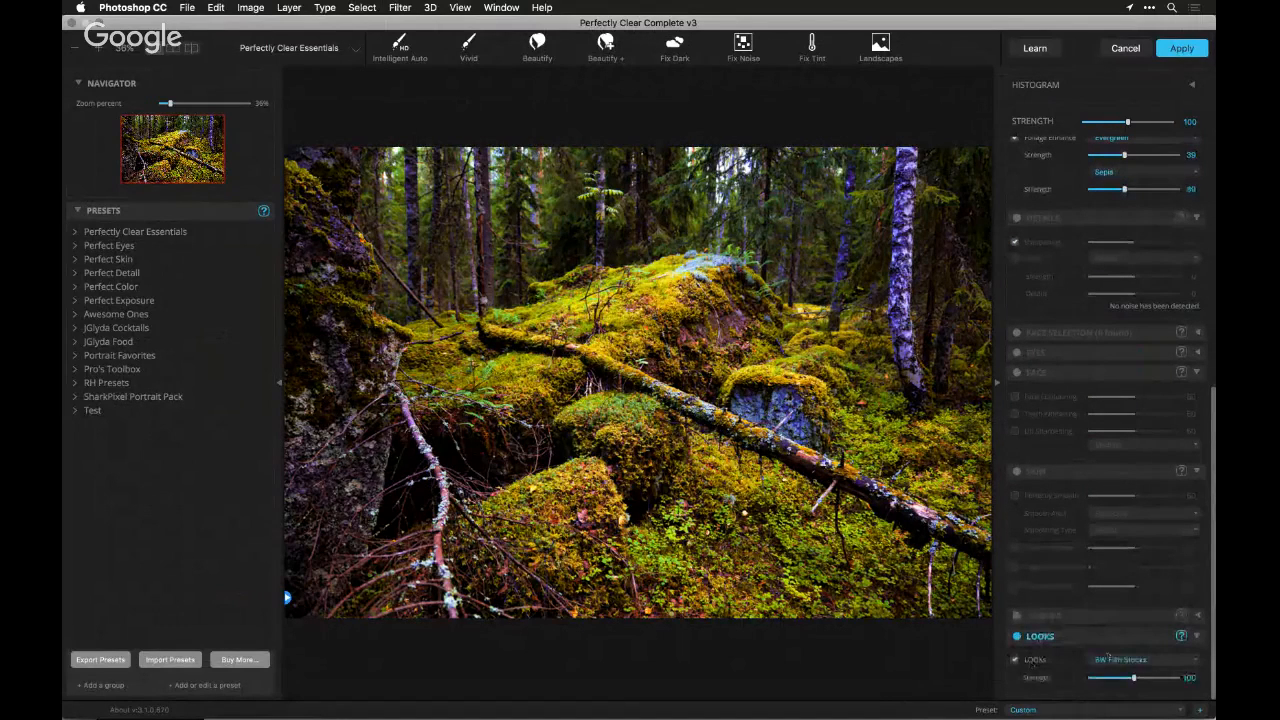
pyautogui.click(1108, 660)
pyautogui.click(1095, 525)
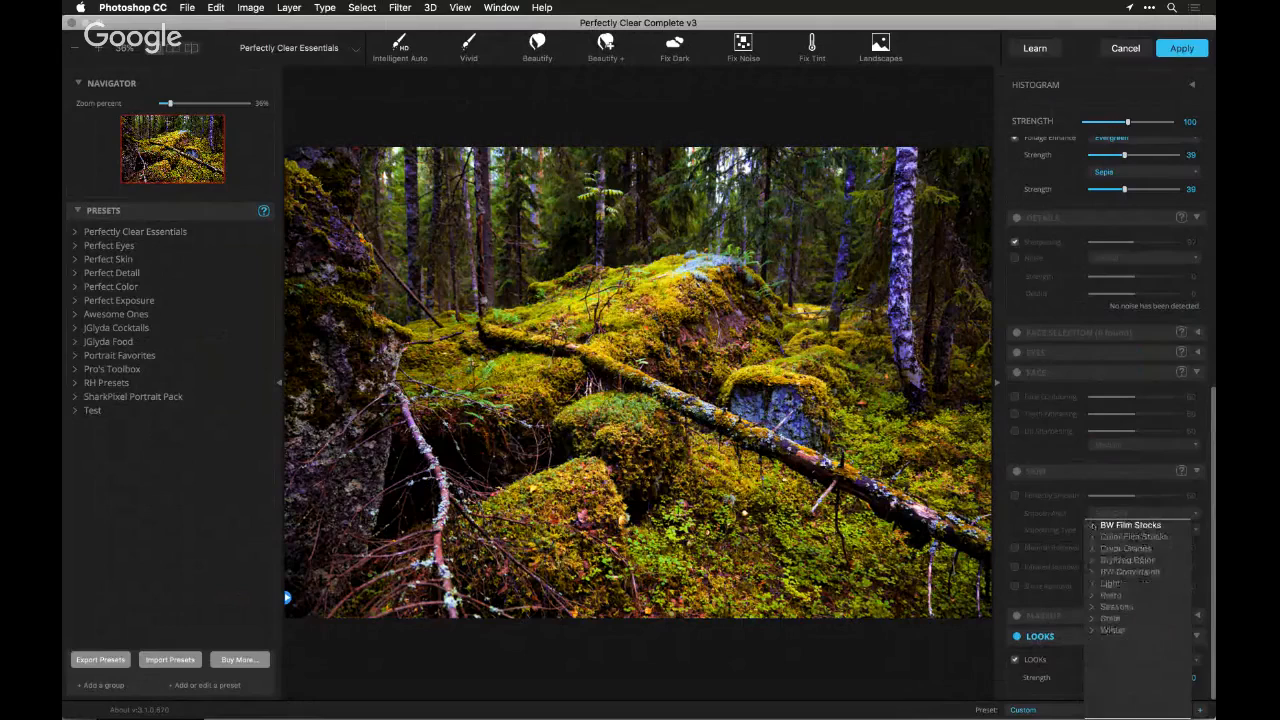
pyautogui.click(1092, 537)
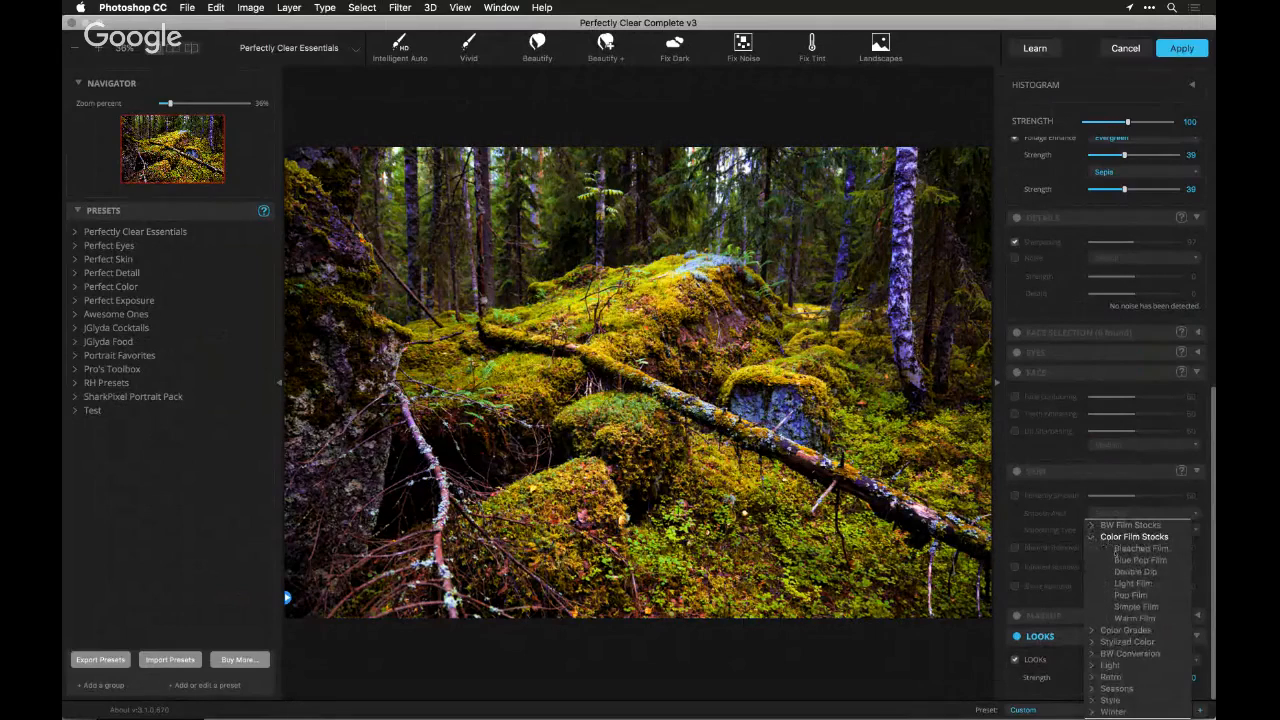
pyautogui.click(1121, 572)
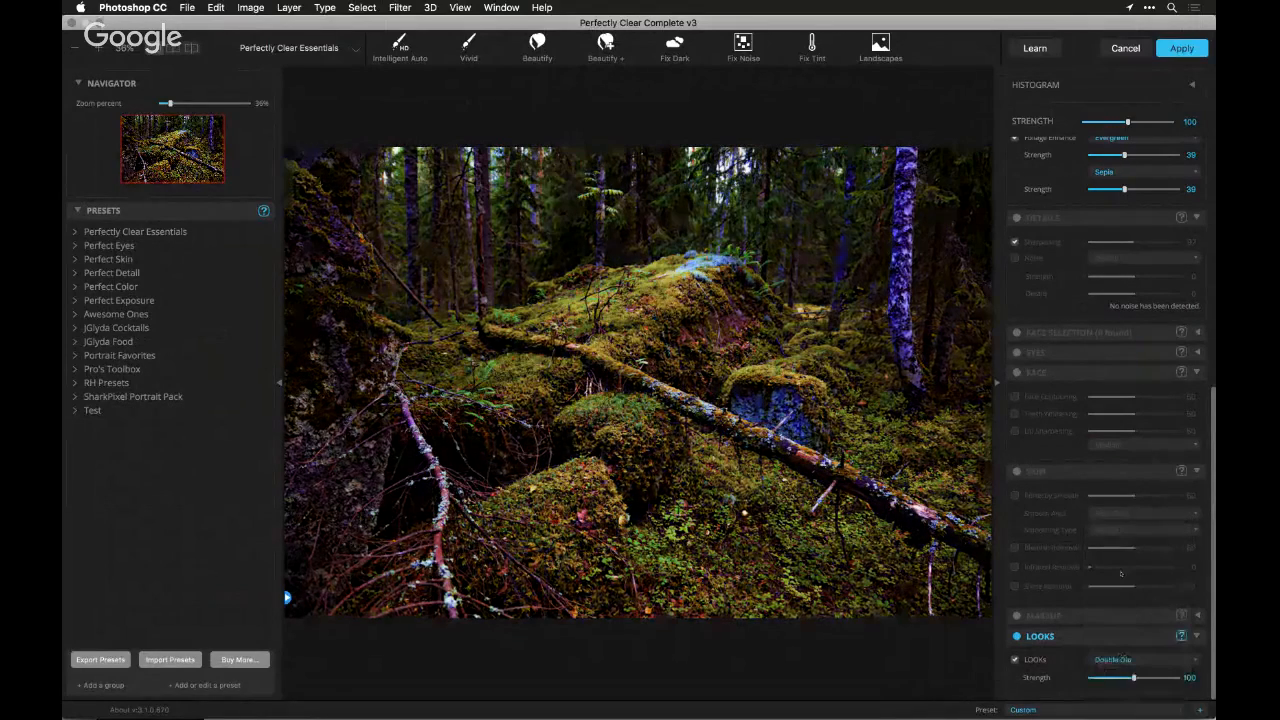
pyautogui.moveTo(1133, 678); pyautogui.dragTo(1144, 678)
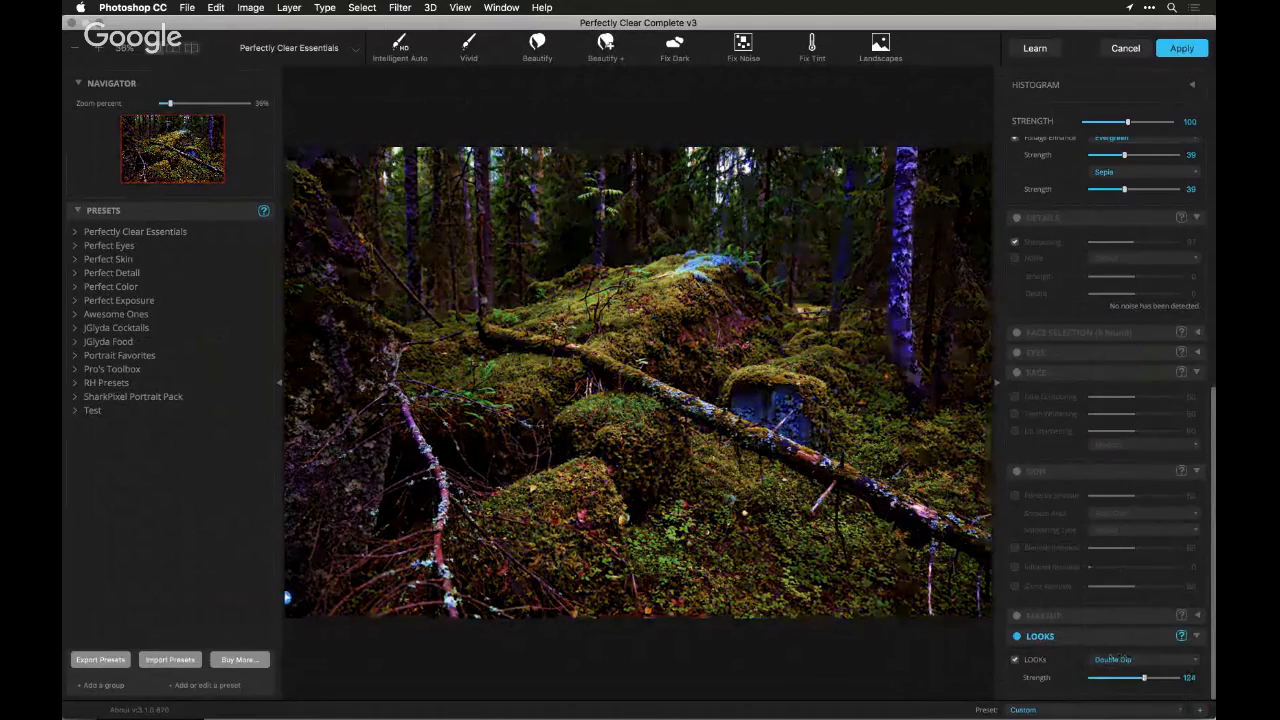
# Try the Simple Film LOOK, switch to Pop Film at strength 78 and apply the filter to the forest photo
pyautogui.click(1113, 659)
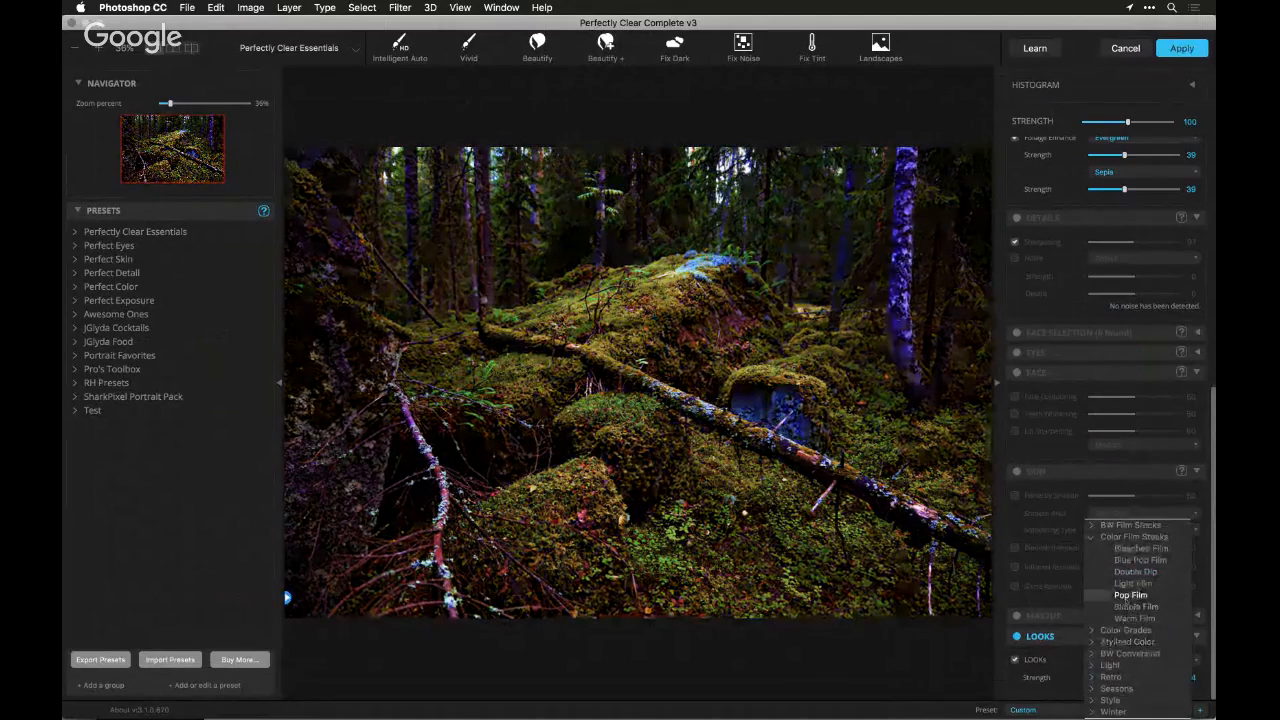
pyautogui.click(1136, 607)
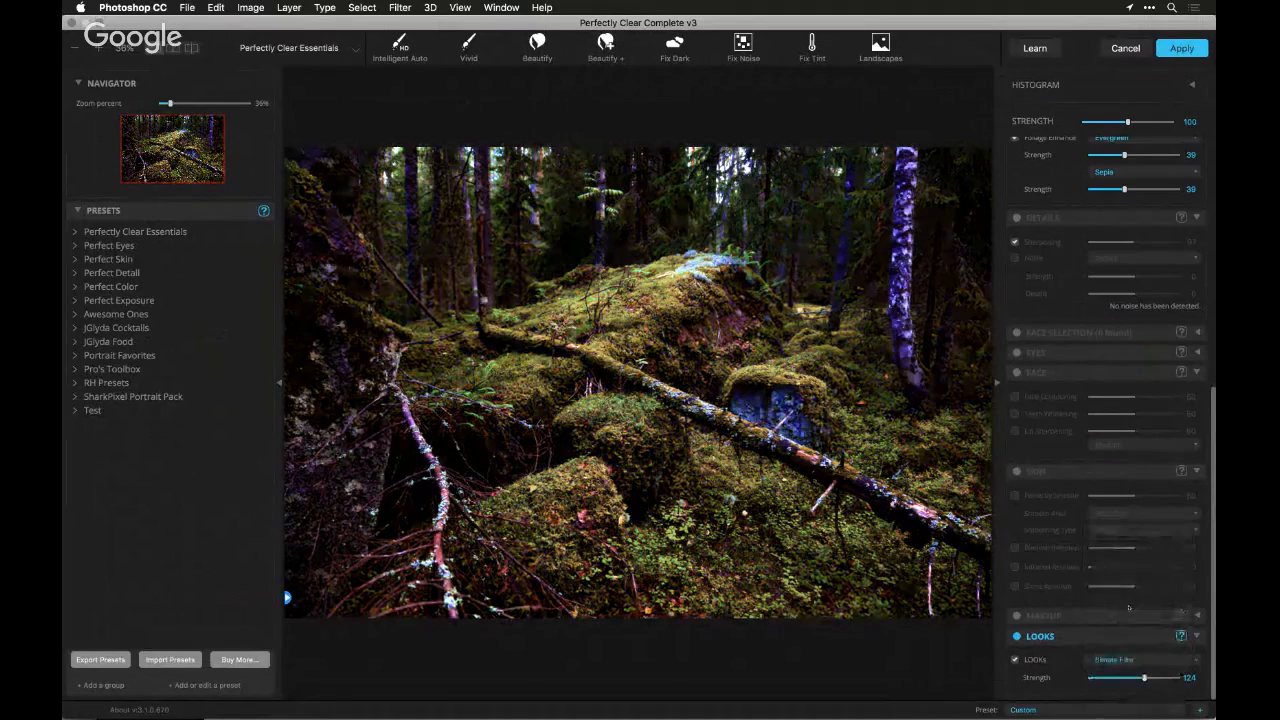
pyautogui.click(1115, 659)
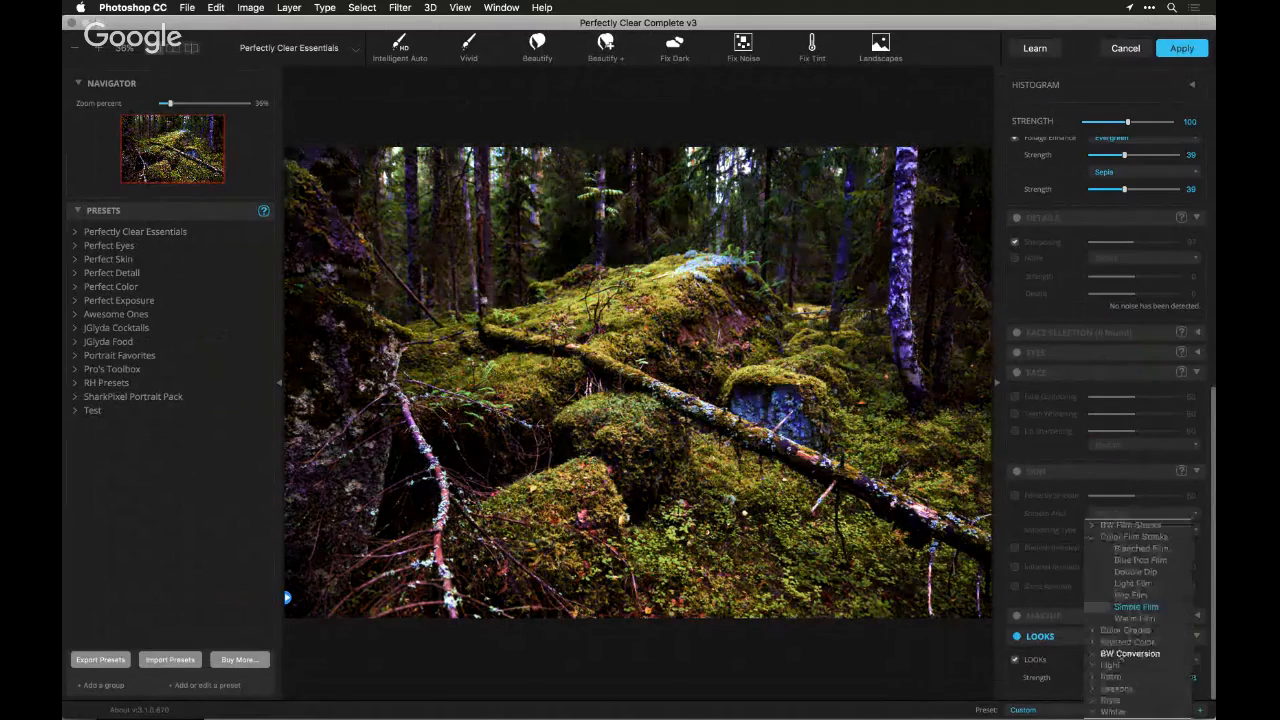
pyautogui.click(1130, 595)
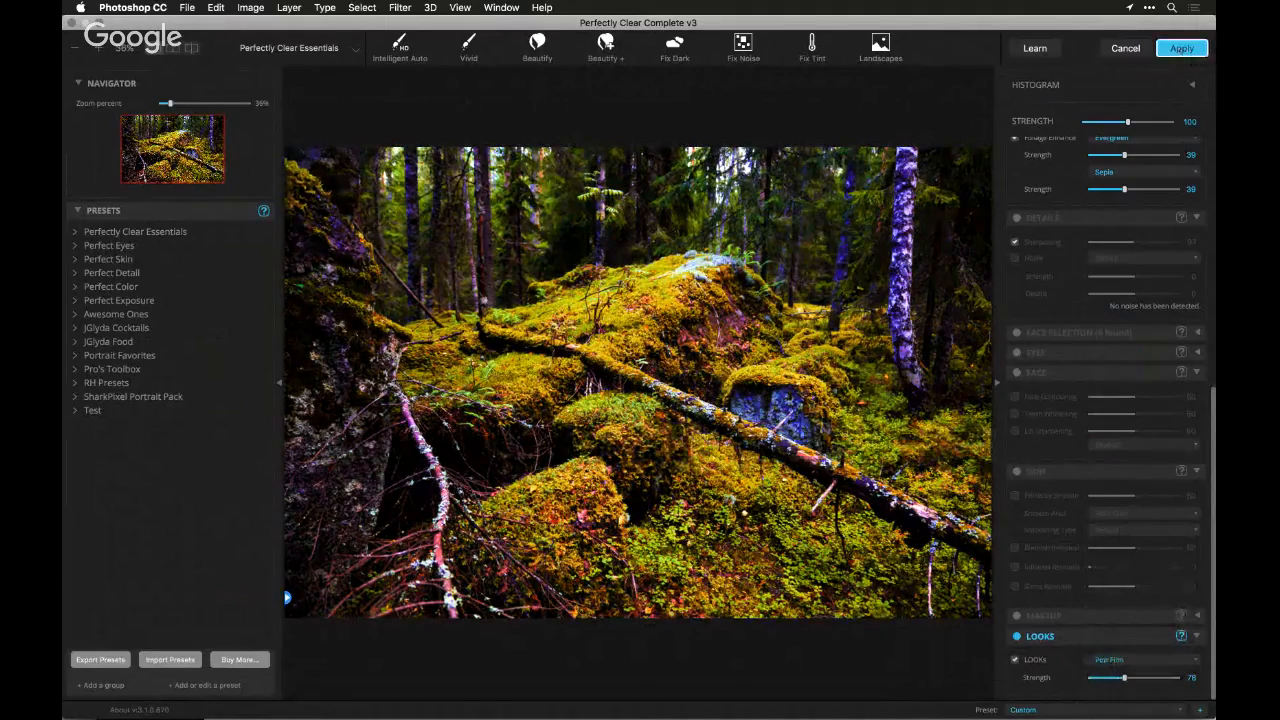
pyautogui.click(1182, 48)
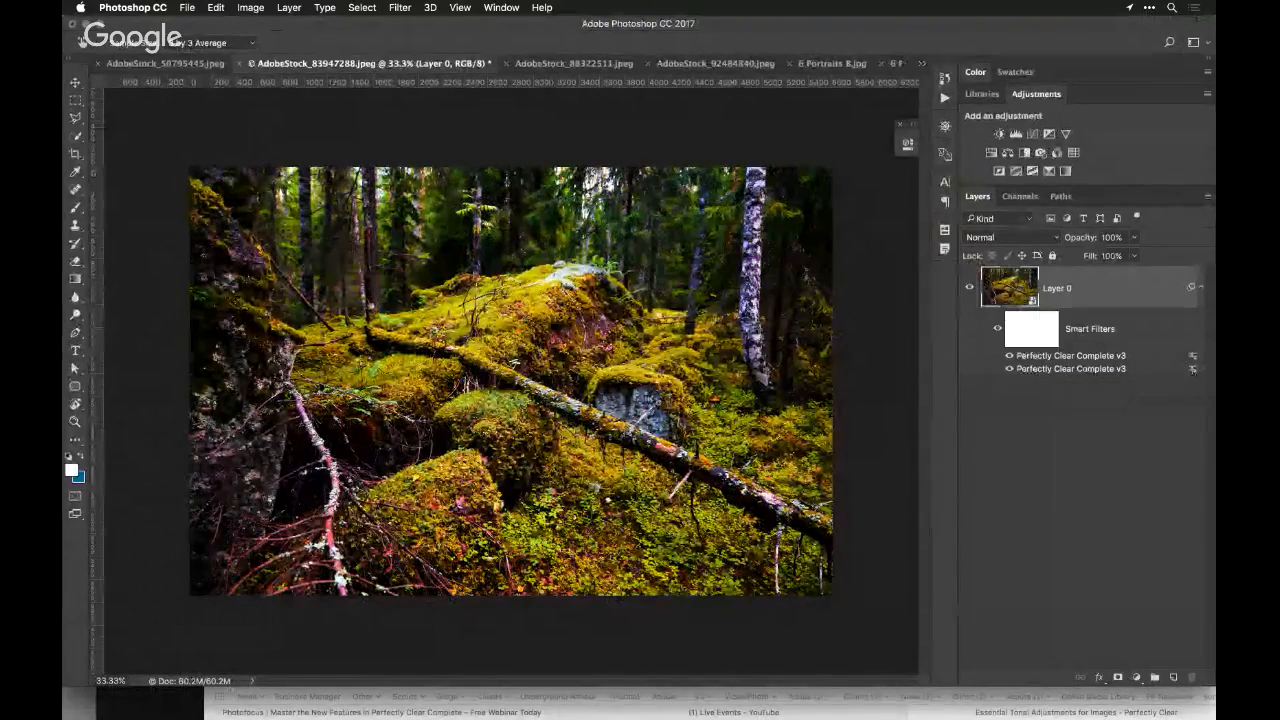
# Set the lower Perfectly Clear Complete v3 smart filter's blending opacity to 63% in Normal mode
pyautogui.doubleClick(1070, 368)
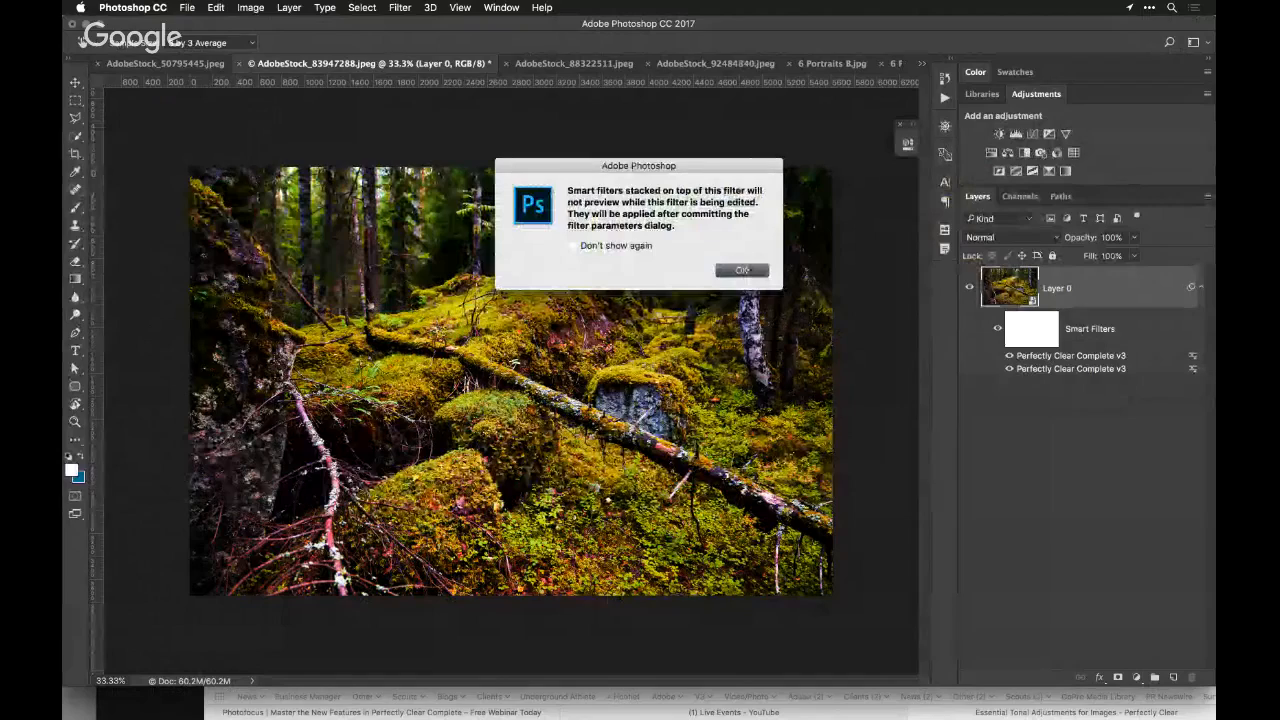
pyautogui.click(741, 270)
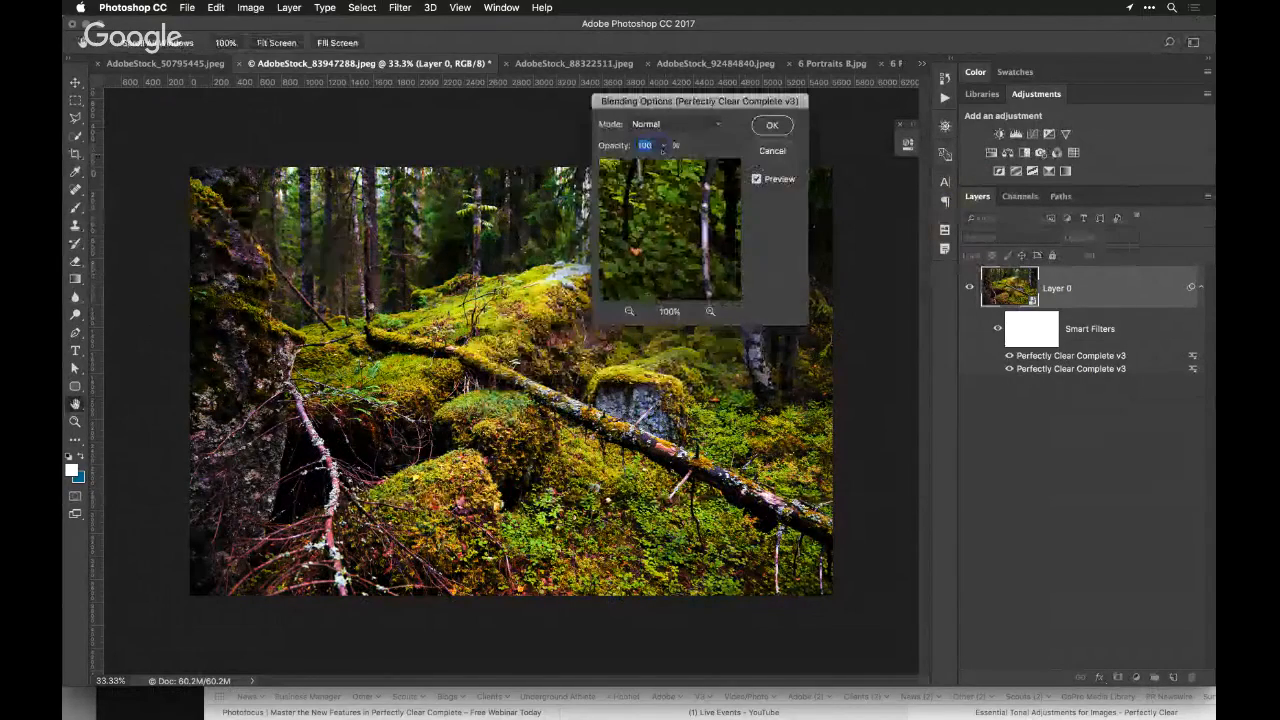
pyautogui.click(664, 145)
pyautogui.moveTo(664, 162); pyautogui.dragTo(639, 162)
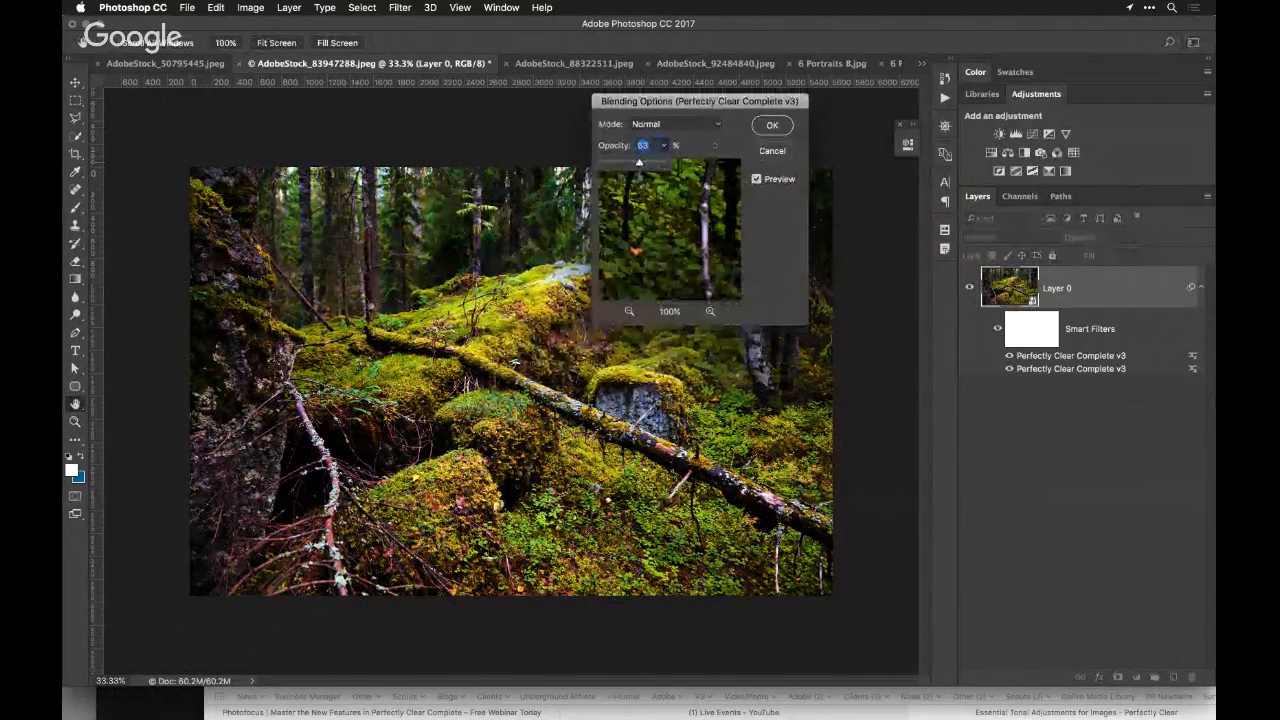
pyautogui.click(763, 127)
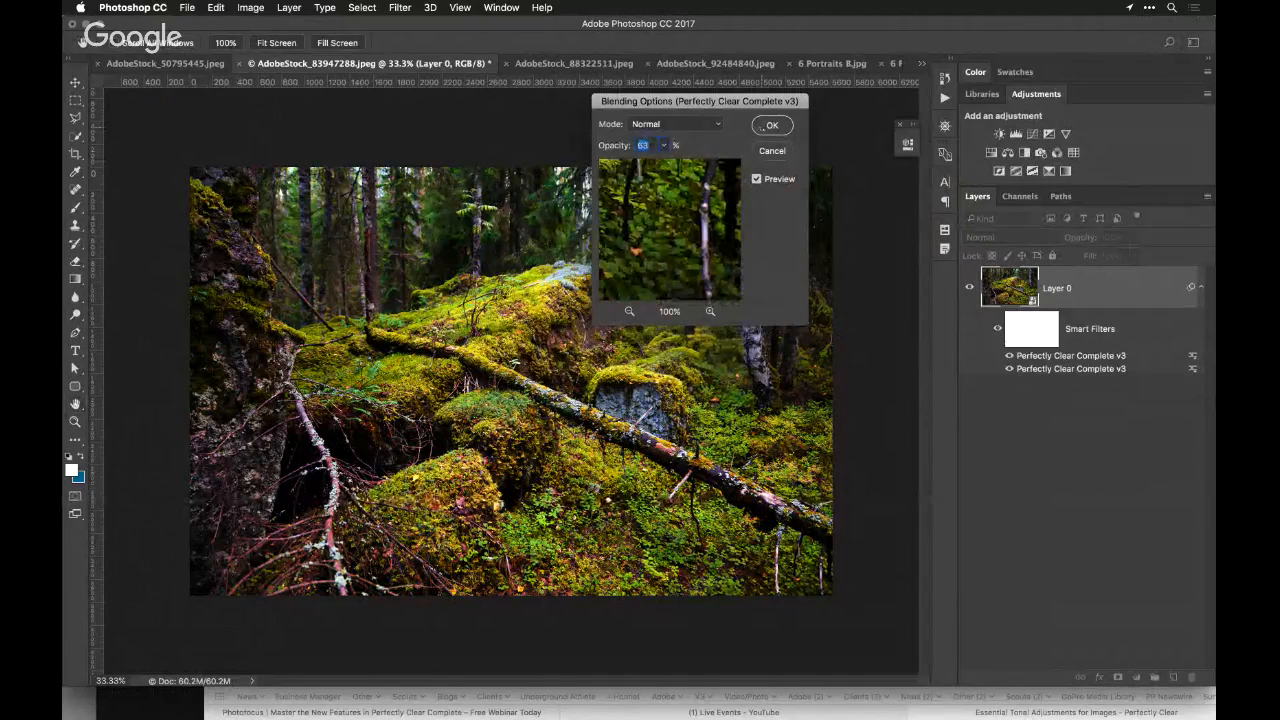
pyautogui.click(763, 127)
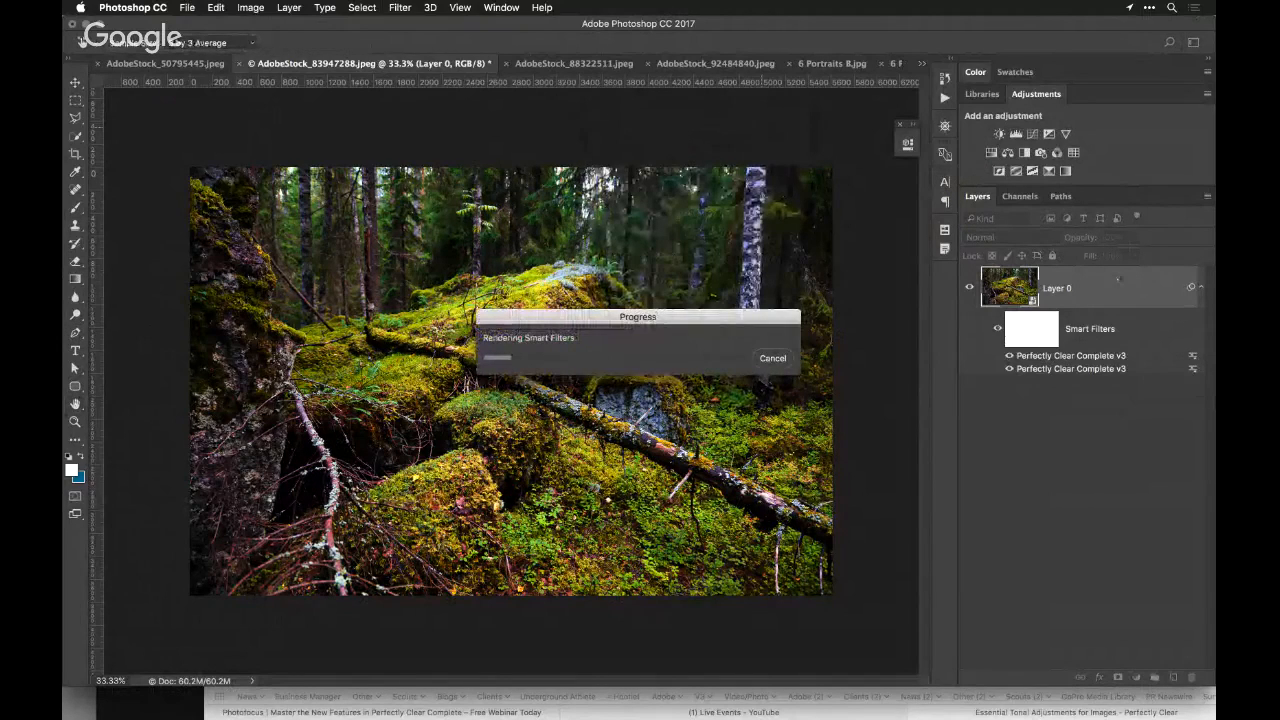
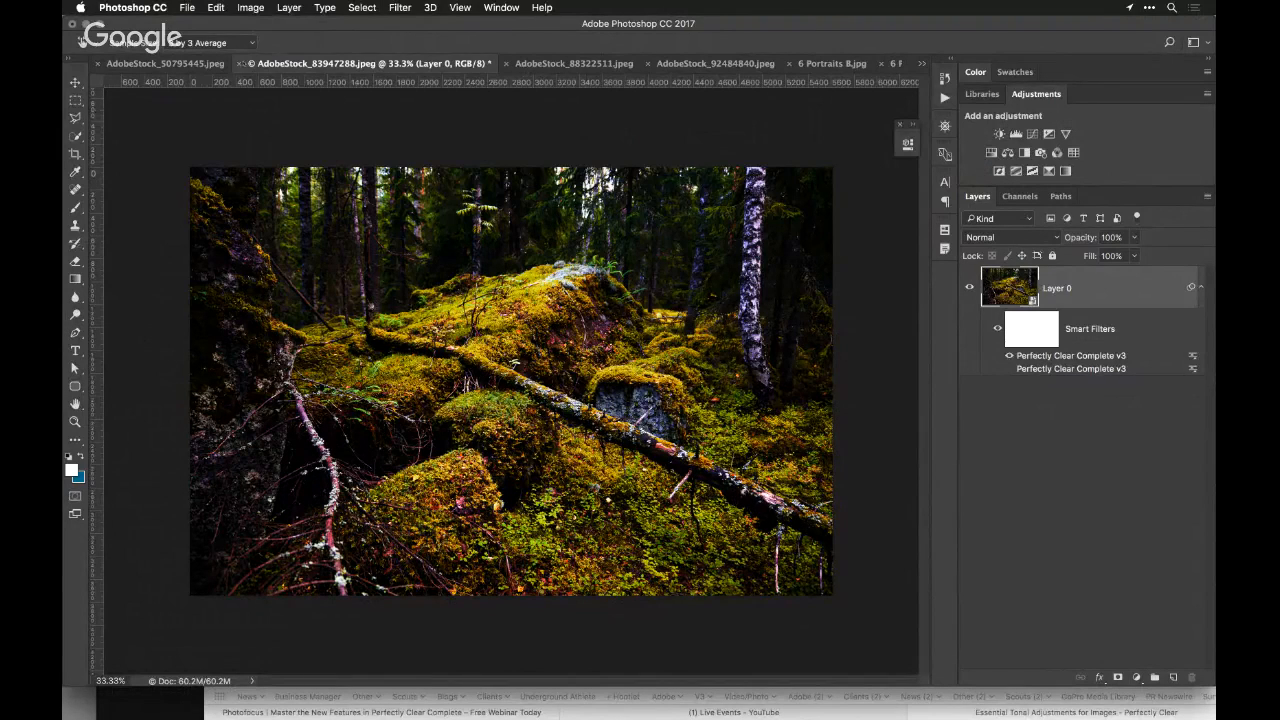
# Close the forest photo AdobeStock_83947288.jpeg without saving its changes and view the neighbouring open portraits
pyautogui.click(240, 64)
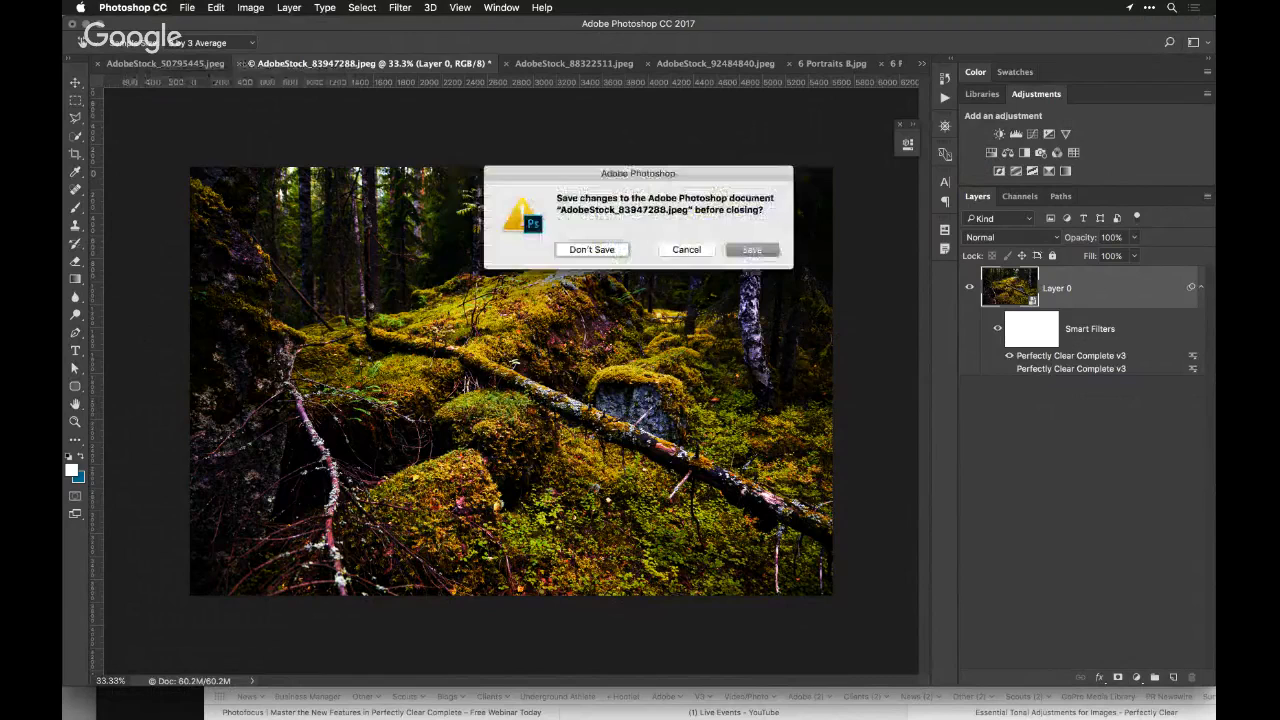
pyautogui.click(591, 250)
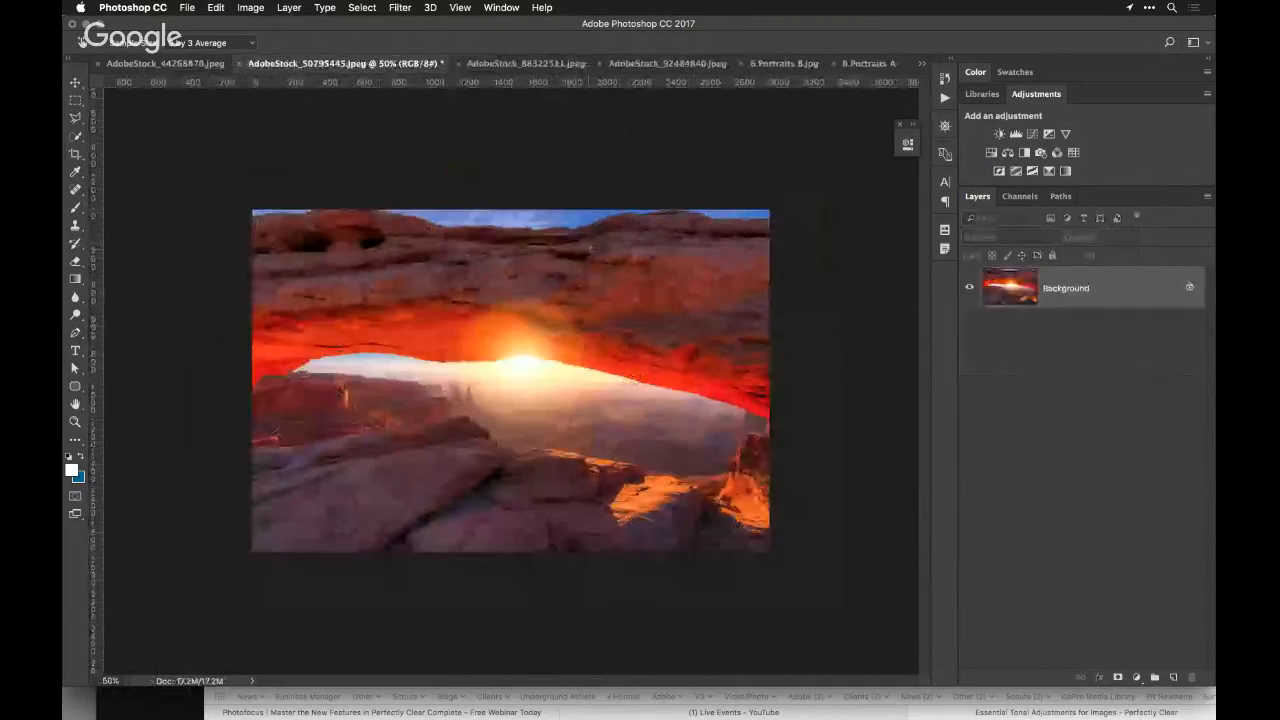
pyautogui.click(530, 63)
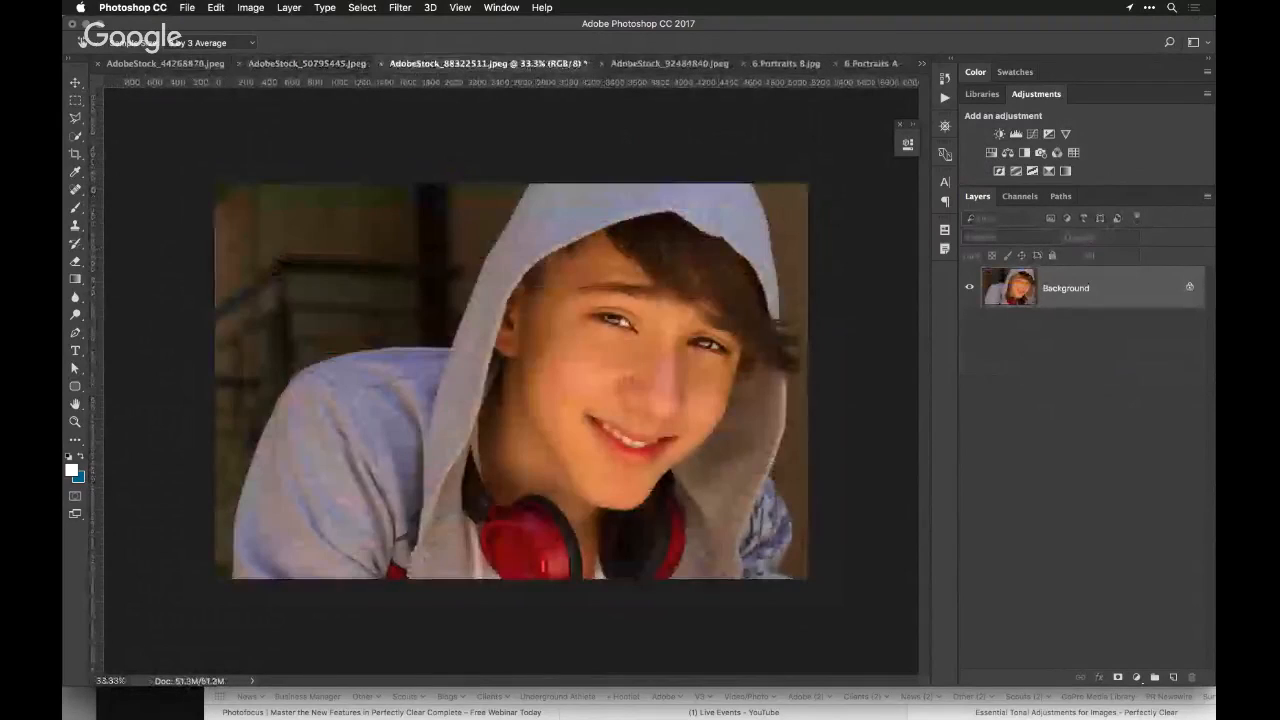
pyautogui.click(635, 63)
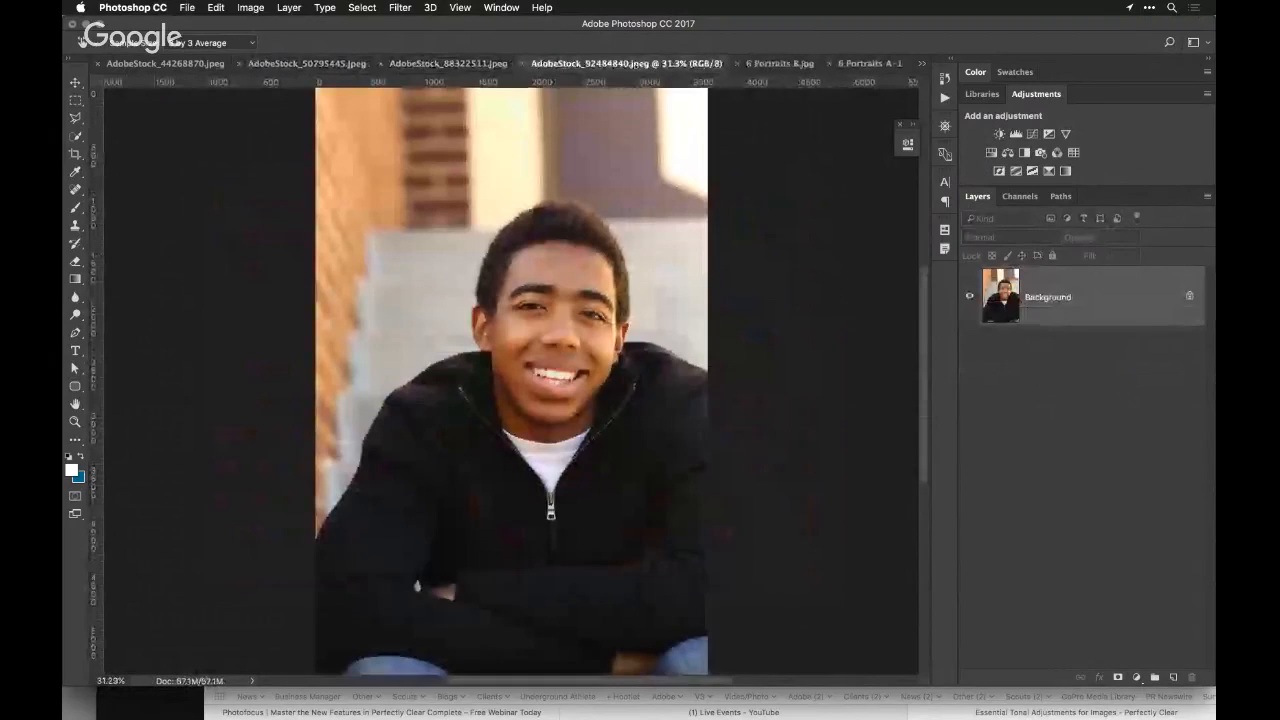
# Switch to Finder and look through the Perfectly Clear Demo Files folders for another sample photo
pyautogui.press('super+Tab')
pyautogui.press('super+Tab')
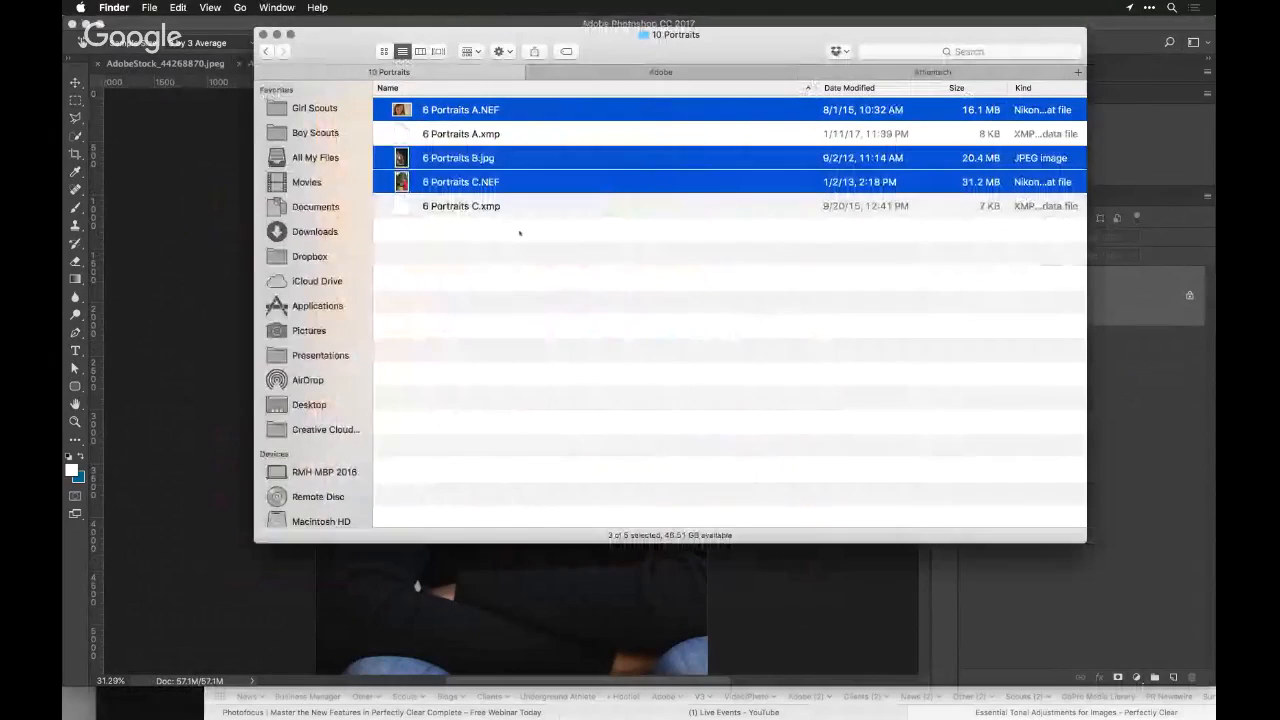
pyautogui.press('super+bracketleft')
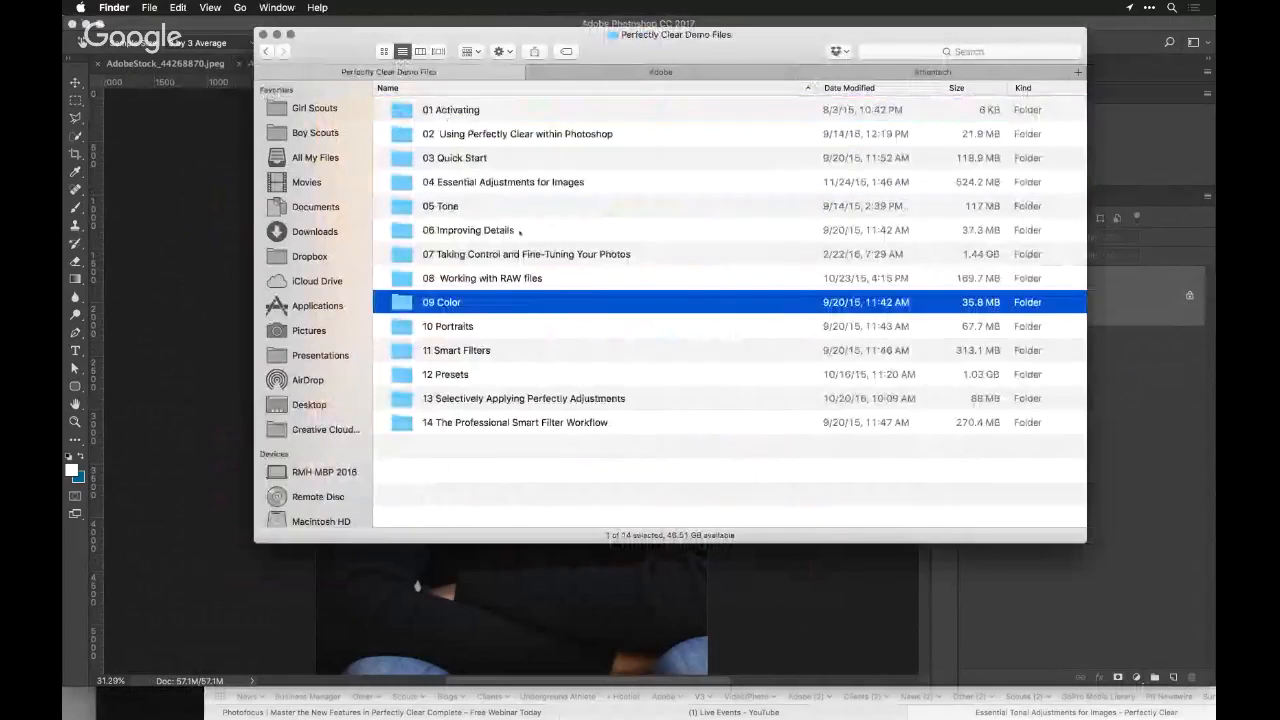
pyautogui.press('Down')
pyautogui.press('Down')
pyautogui.press('Up')
pyautogui.press('Up')
pyautogui.press('Up')
pyautogui.press('Up')
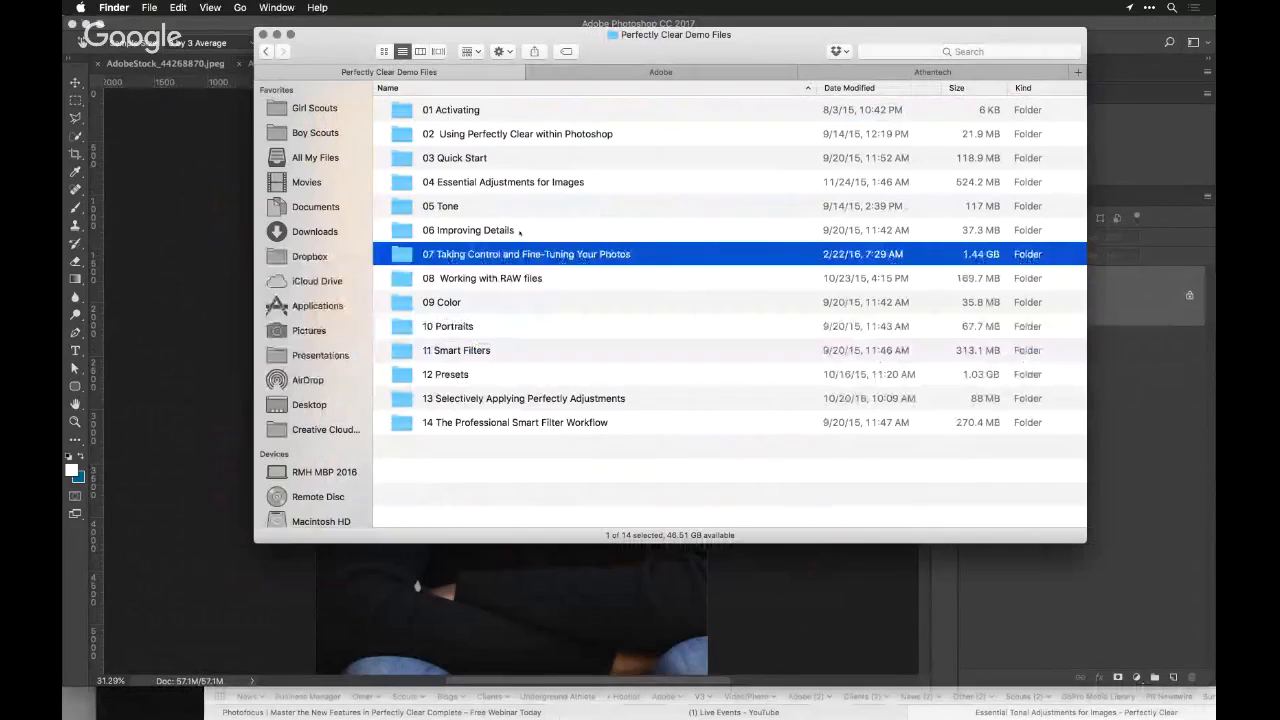
# Switch to Safari and search the web in a new tab for "photofocus perfectly clear presets"
pyautogui.press('super+Tab')
pyautogui.press('super+Tab')
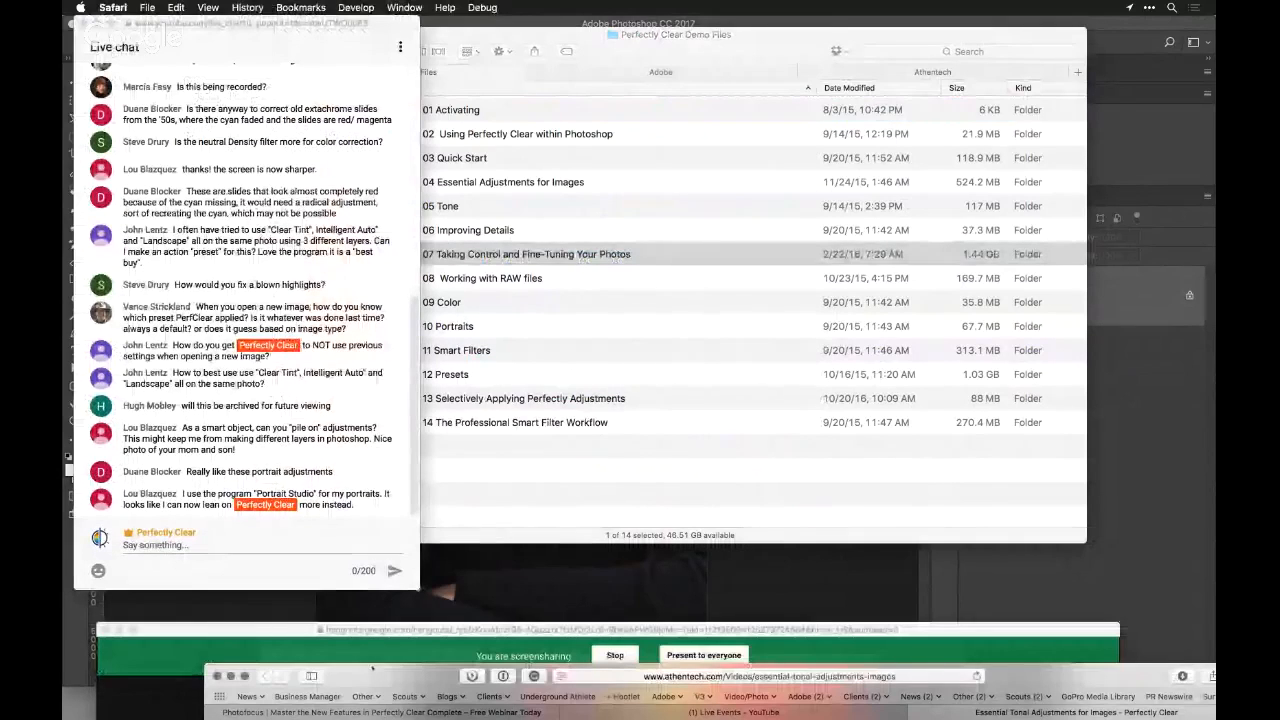
pyautogui.moveTo(372, 668); pyautogui.dragTo(337, 62)
pyautogui.press('super+t')
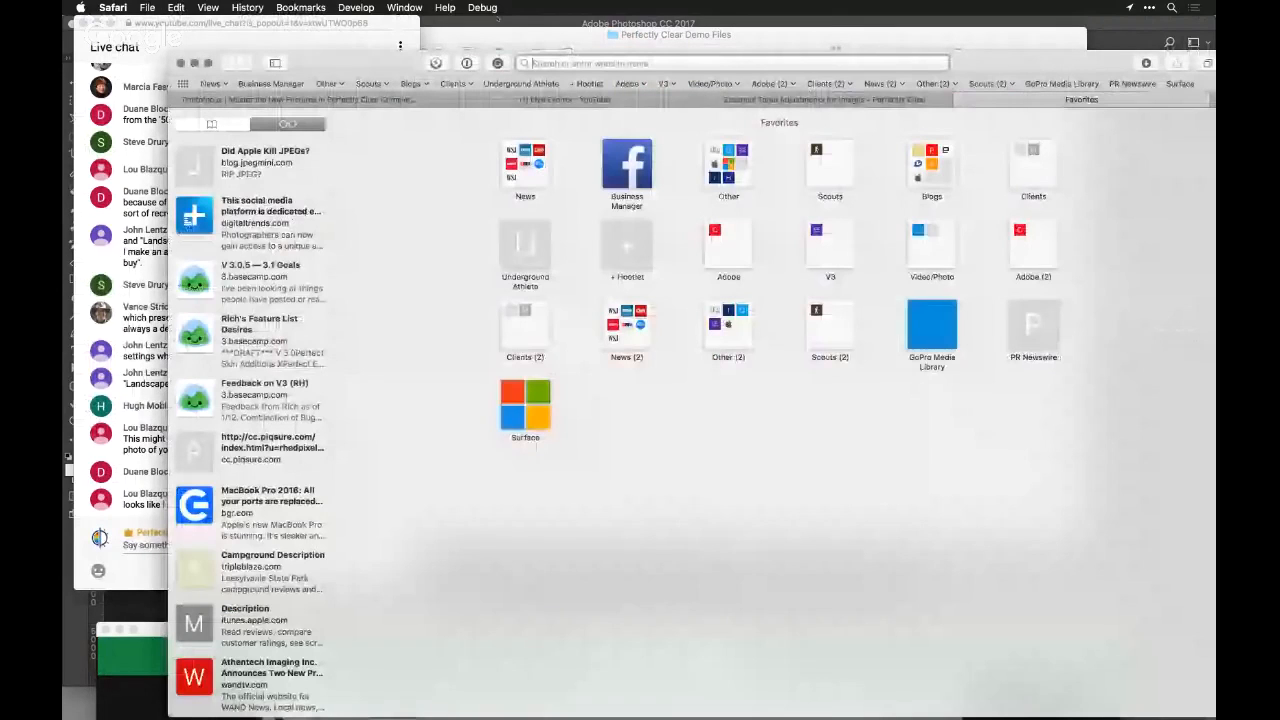
pyautogui.write('pho')
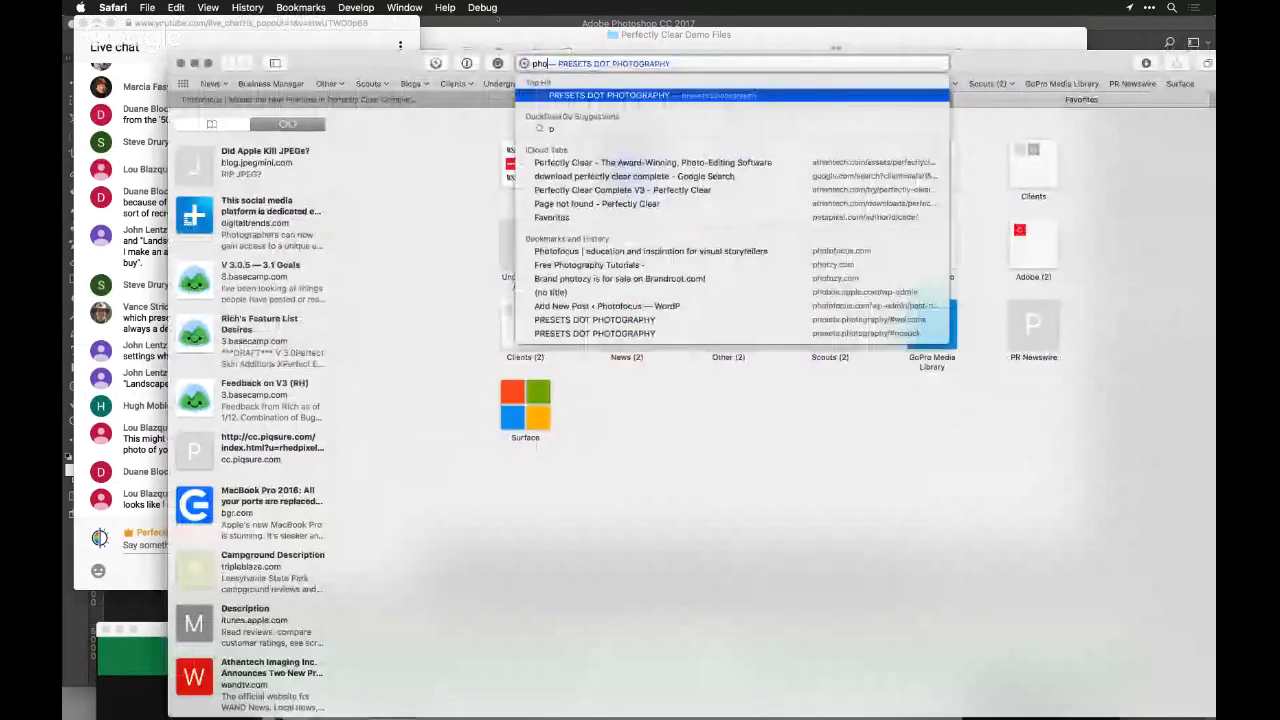
pyautogui.write('tofocus')
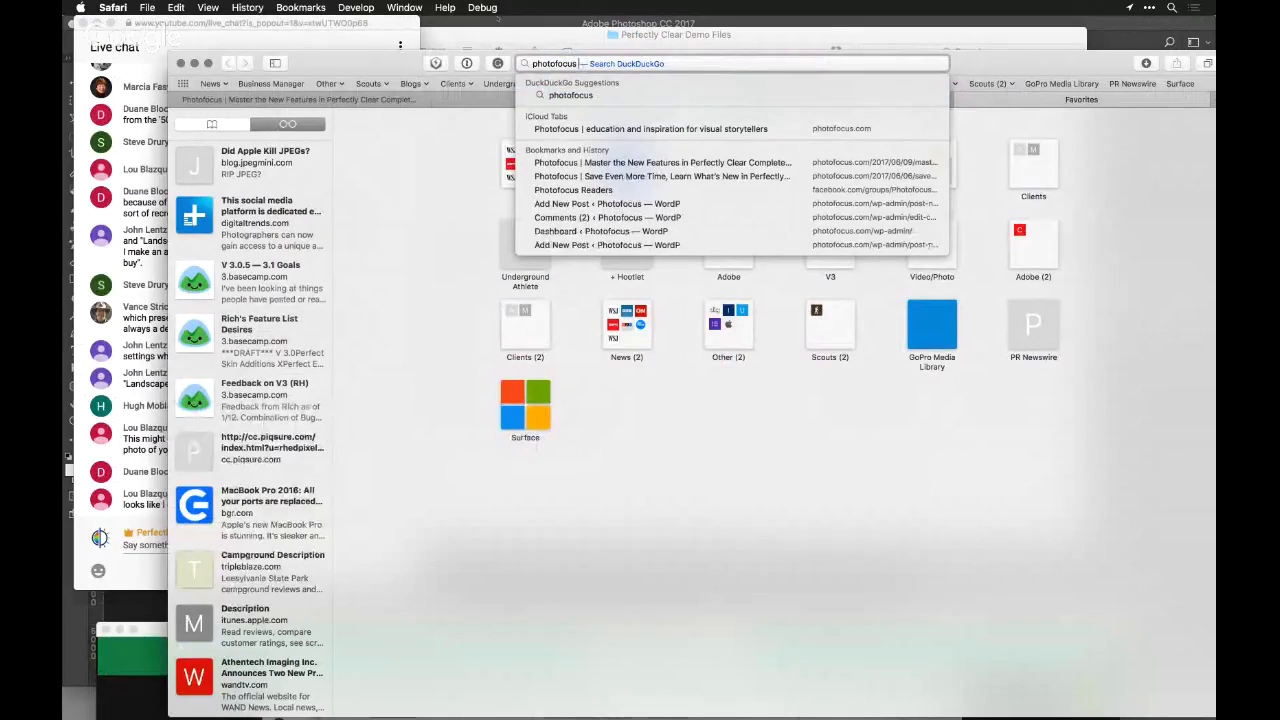
pyautogui.write('per')
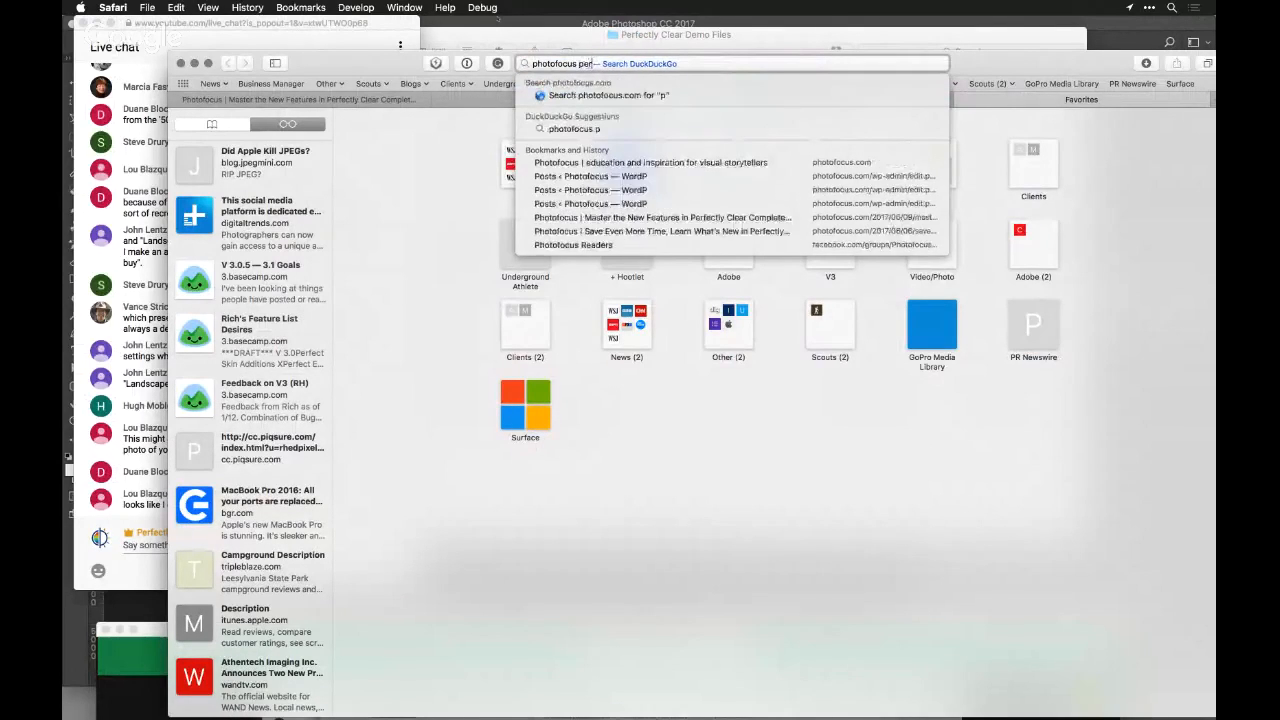
pyautogui.write('fectly')
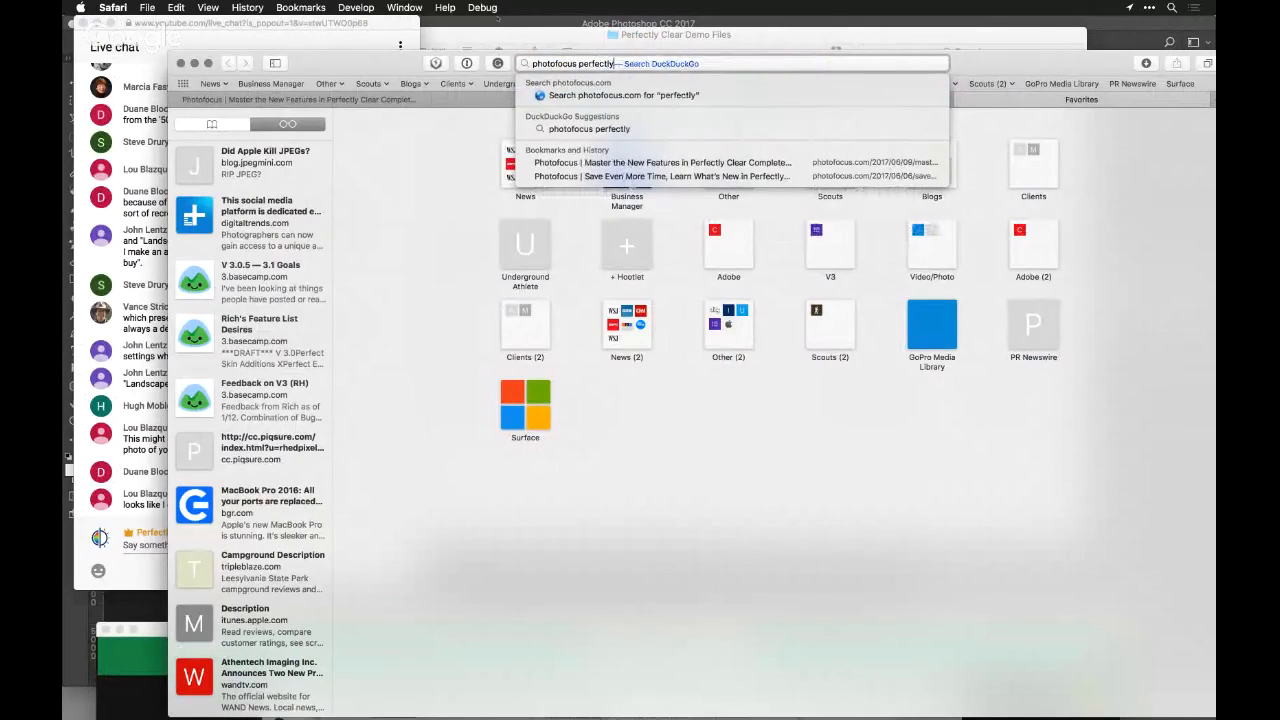
pyautogui.write(' clear preset')
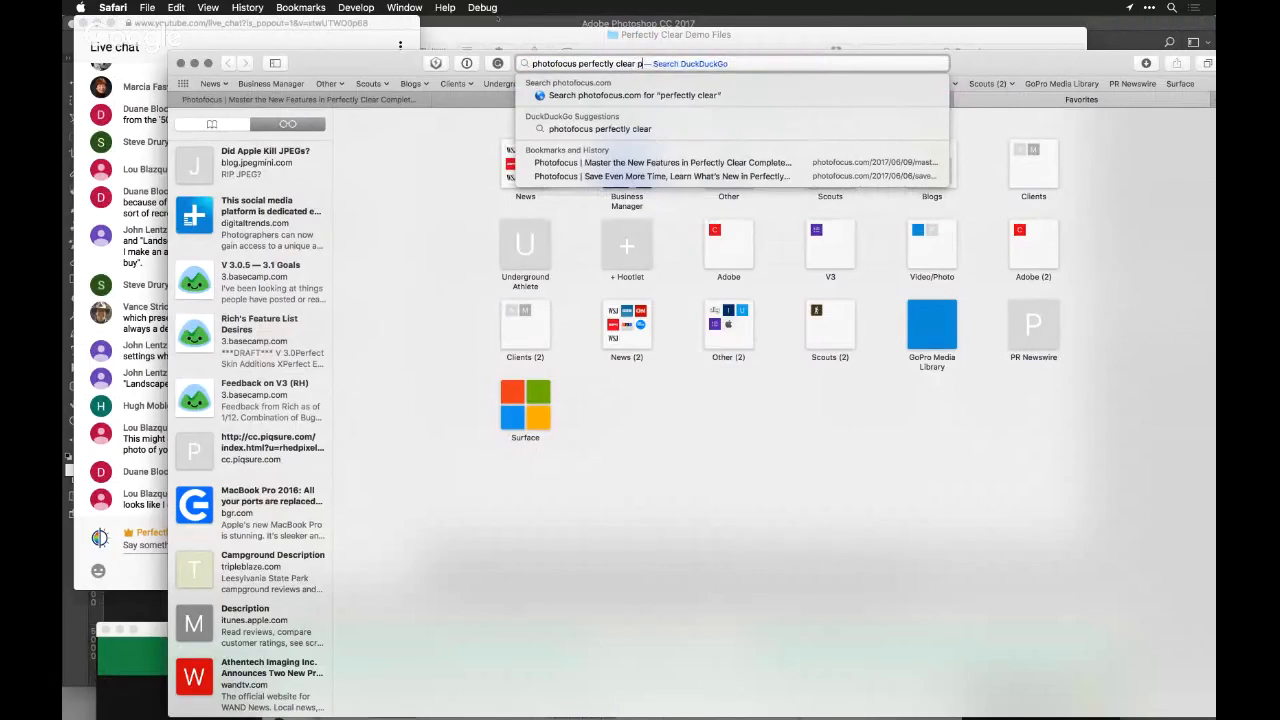
pyautogui.write('s')
pyautogui.press('Return')
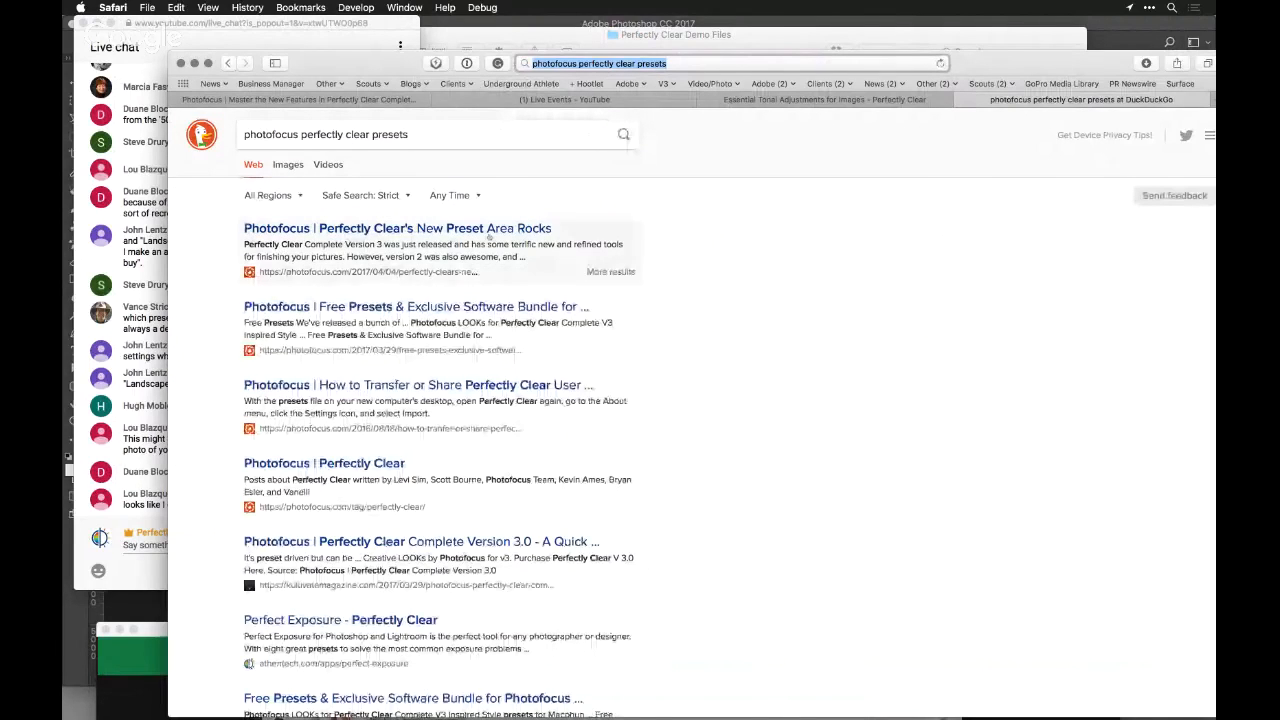
# Open the Free Presets & Exclusive Software Bundle article, review its offers and follow the Photofocus LOOKs for Perfectly Clear Complete V3 link
pyautogui.click(481, 306)
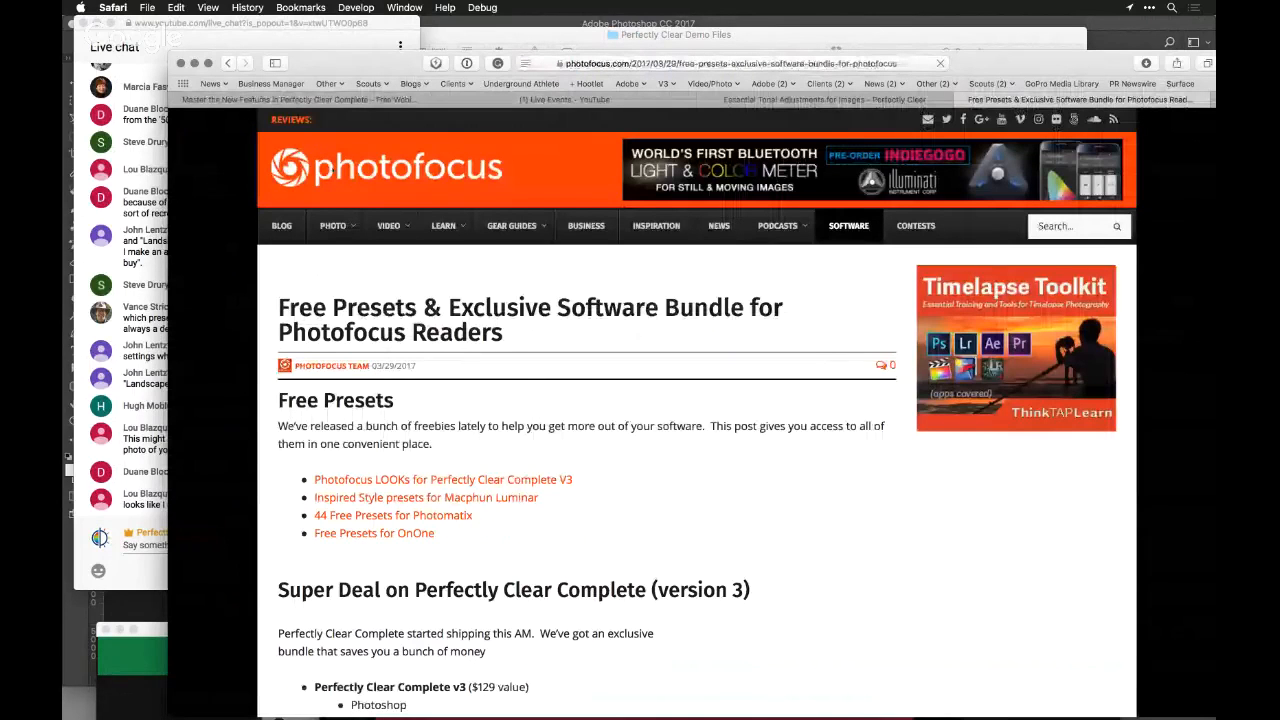
pyautogui.scroll(-3, 347, 440)
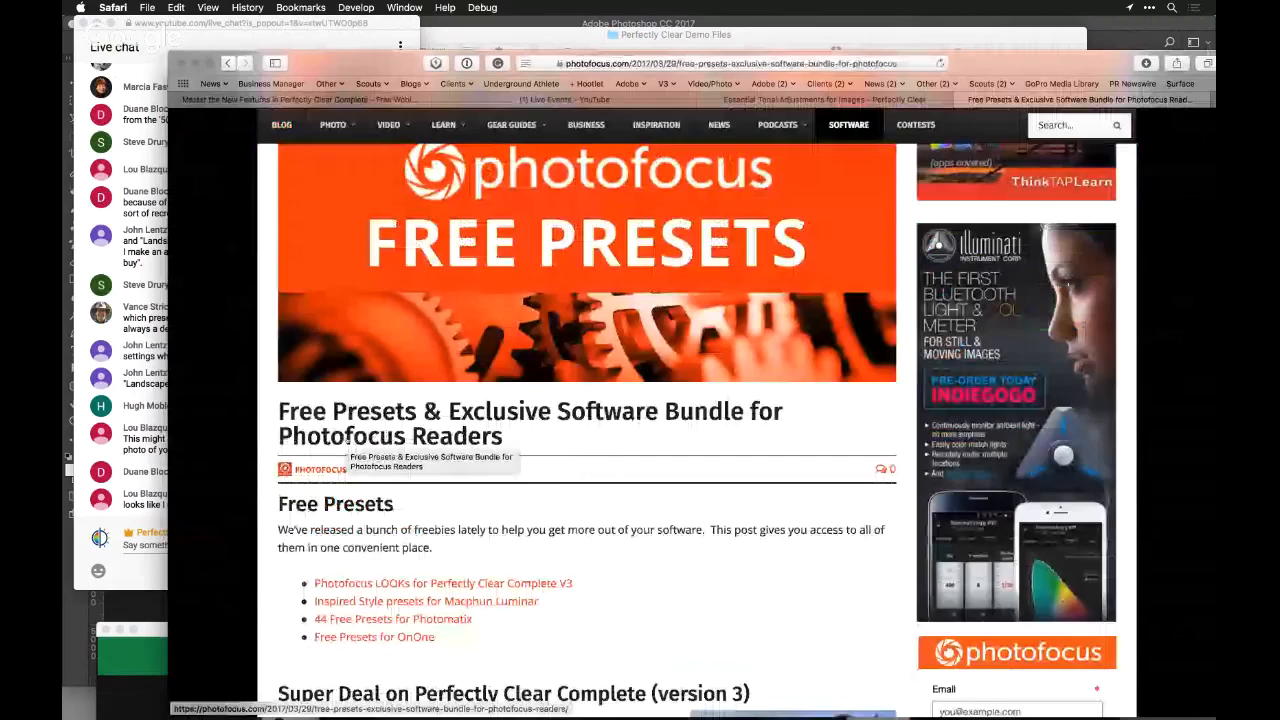
pyautogui.scroll(-4, 347, 440)
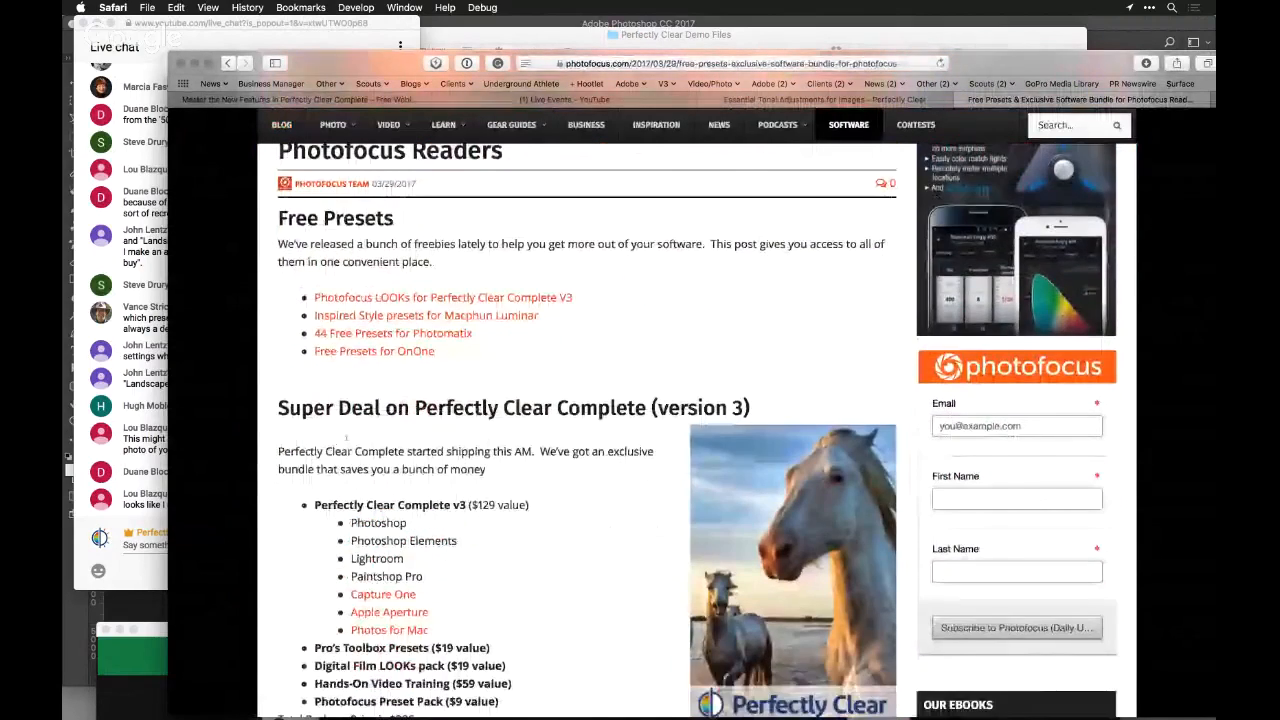
pyautogui.scroll(-1, 347, 438)
pyautogui.scroll(-2, 347, 440)
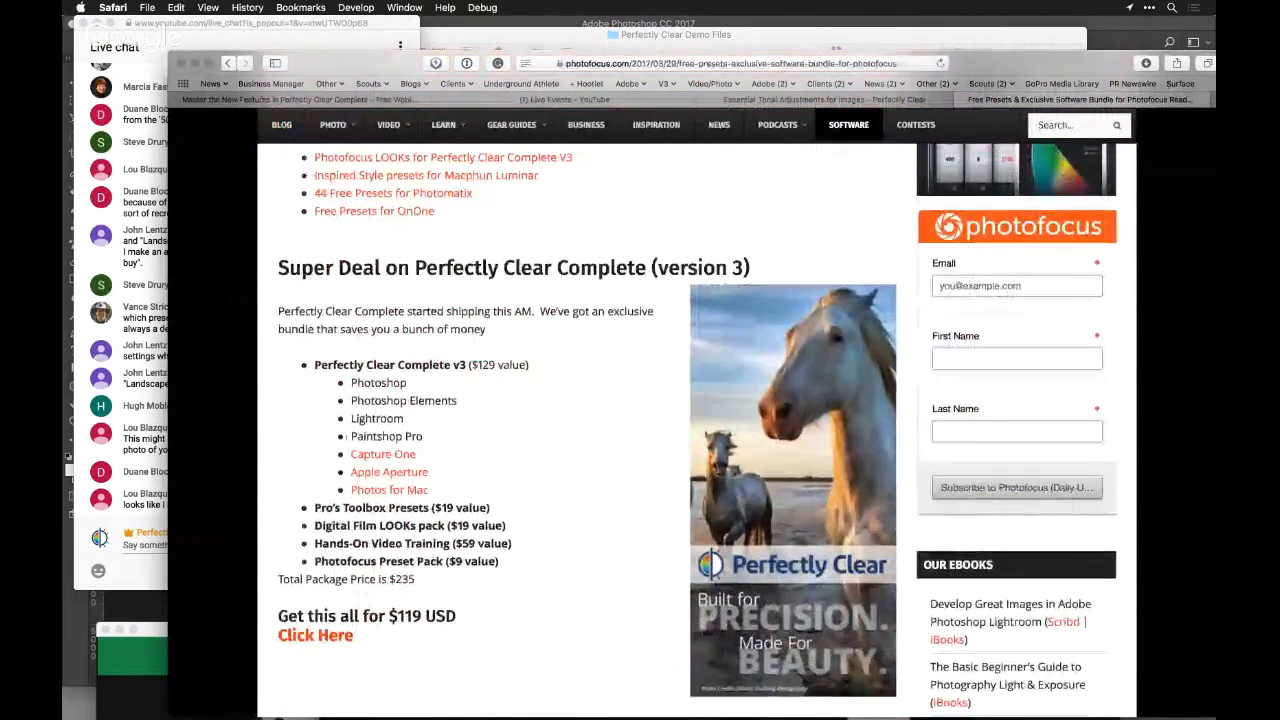
pyautogui.scroll(-3, 347, 440)
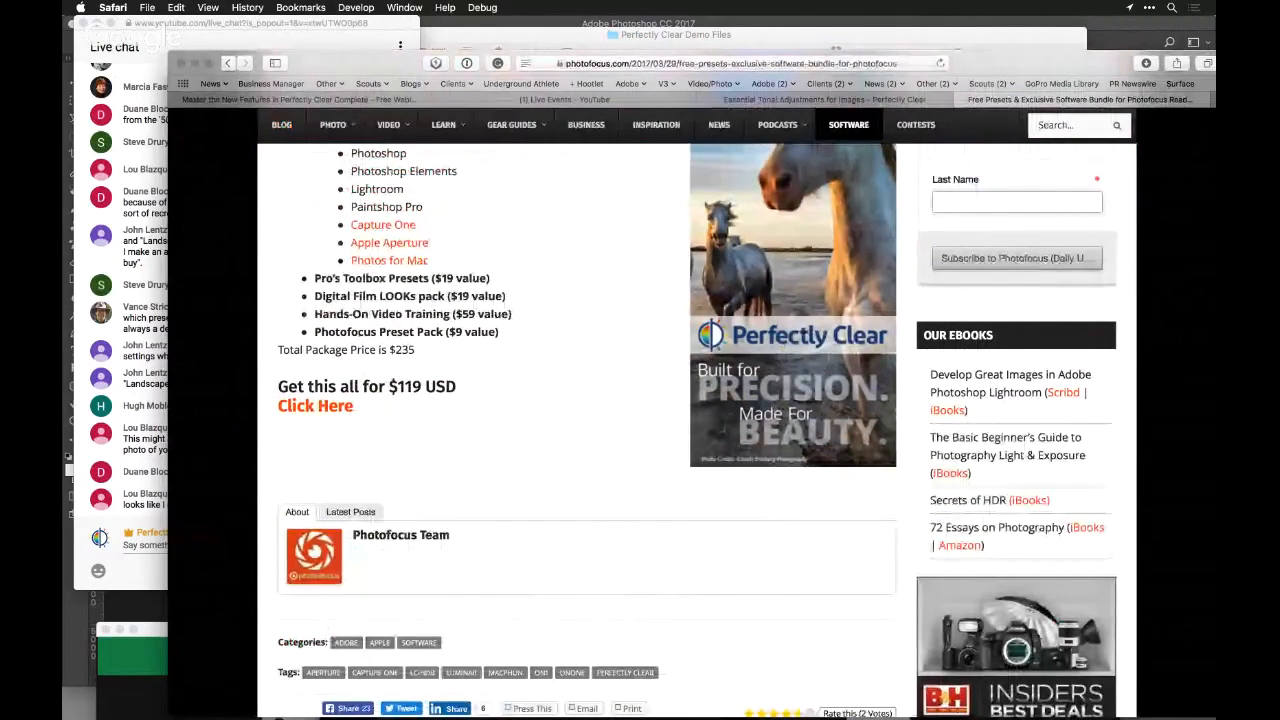
pyautogui.scroll(5, 587, 430)
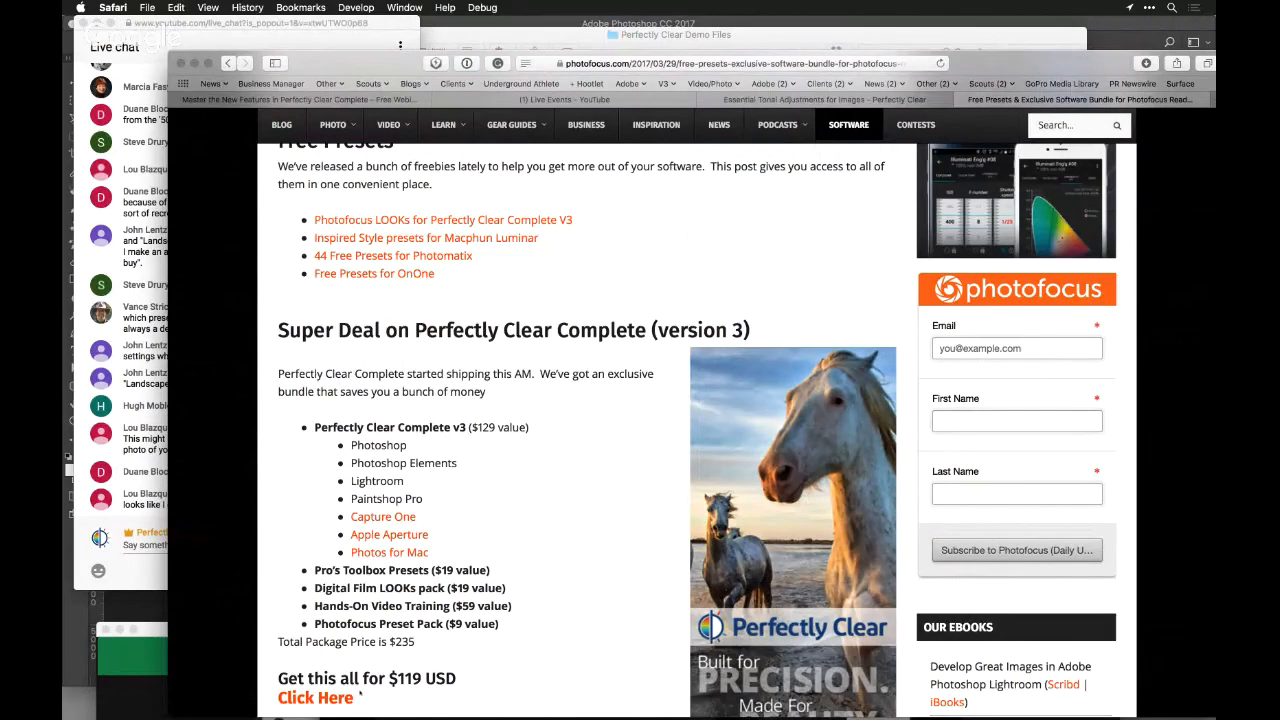
pyautogui.click(397, 222)
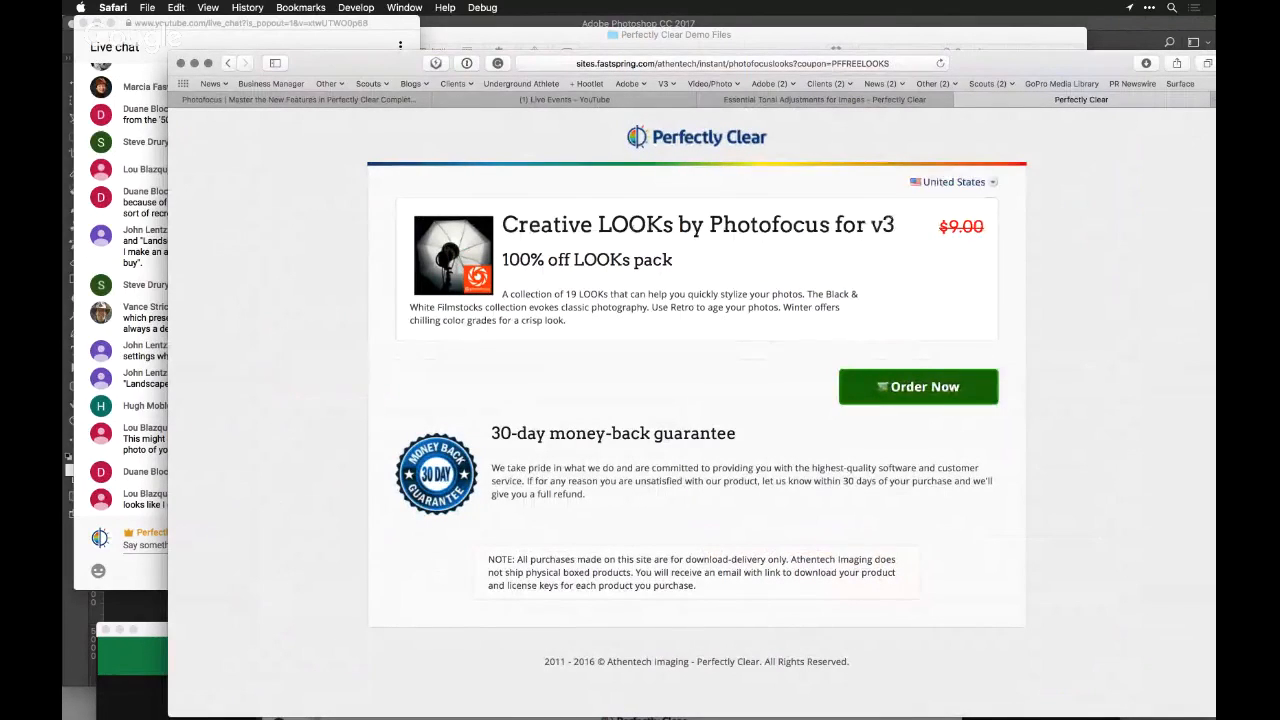
# Switch back to Photoshop and bring up the dog photo AdobeStock_44268870.jpeg among the open documents
pyautogui.press('super+Tab')
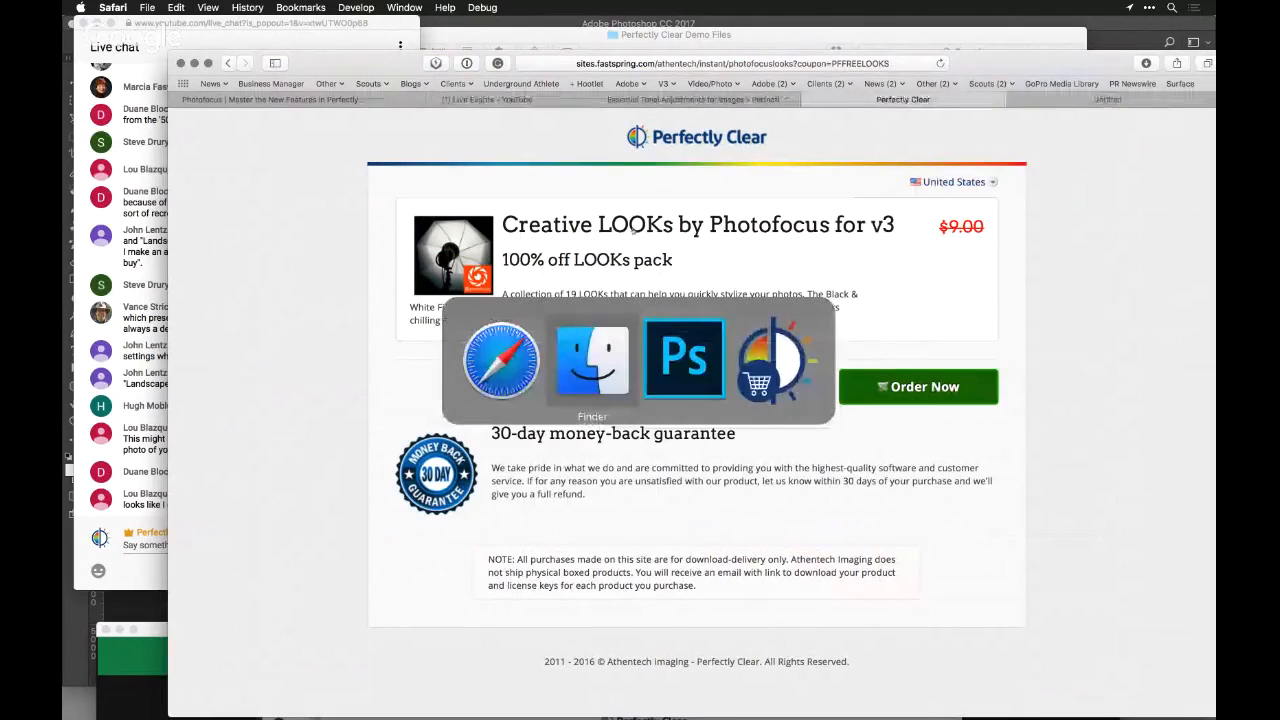
pyautogui.press('super+Tab')
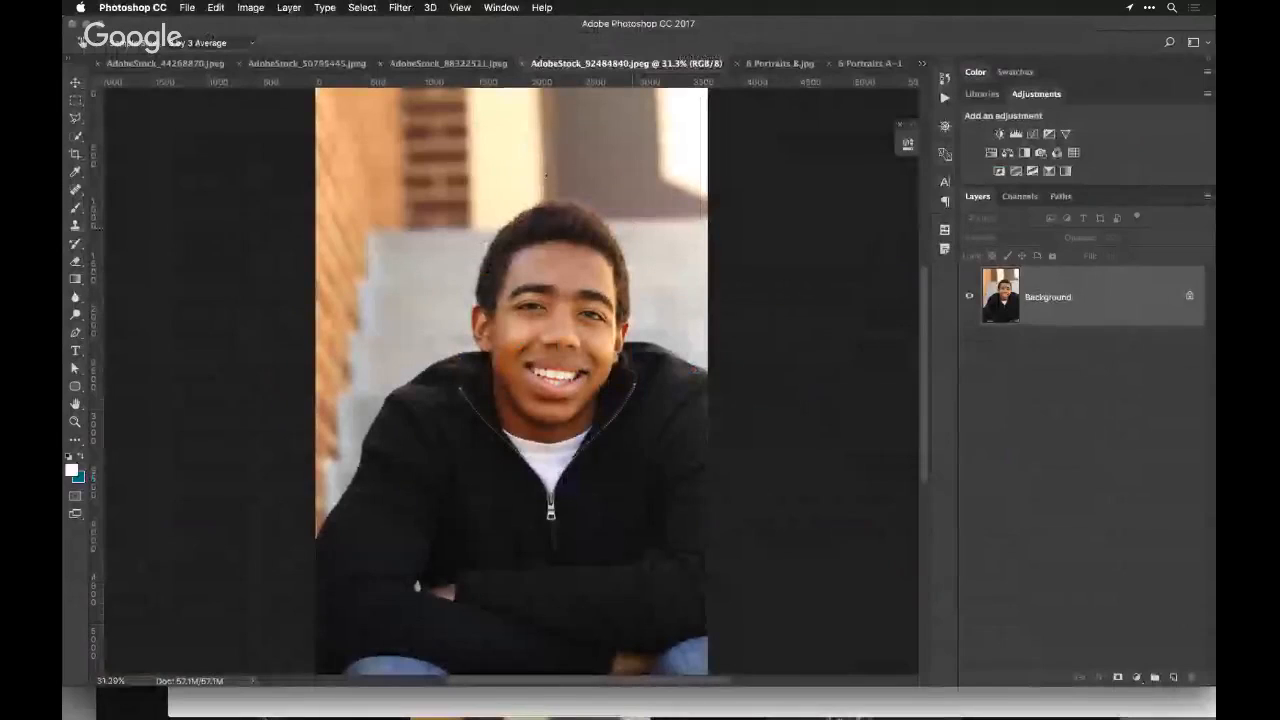
pyautogui.click(779, 63)
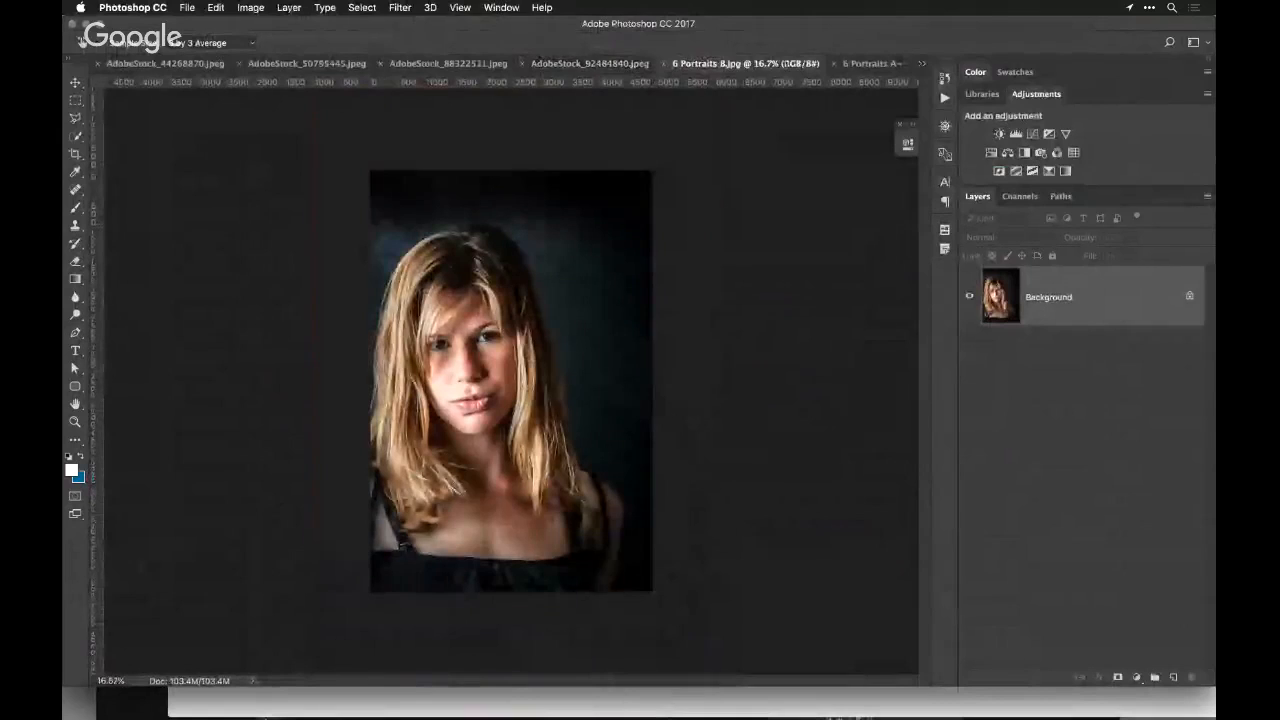
pyautogui.click(870, 63)
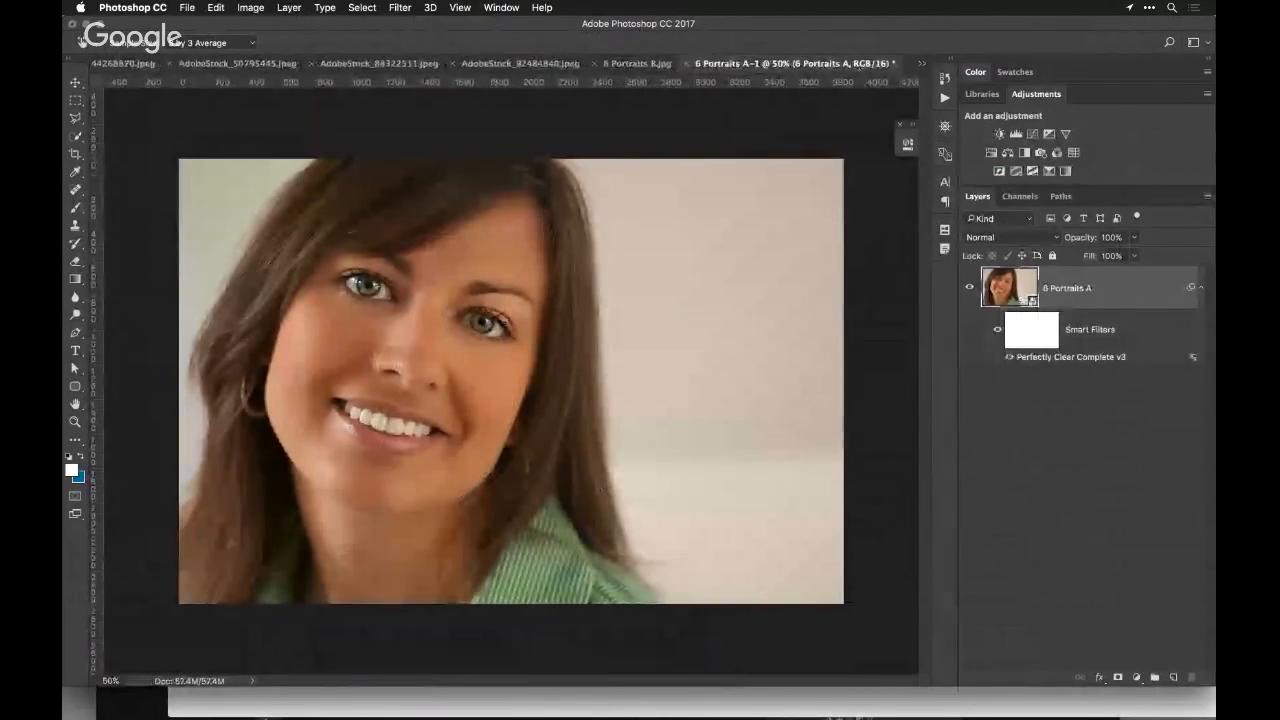
pyautogui.click(921, 63)
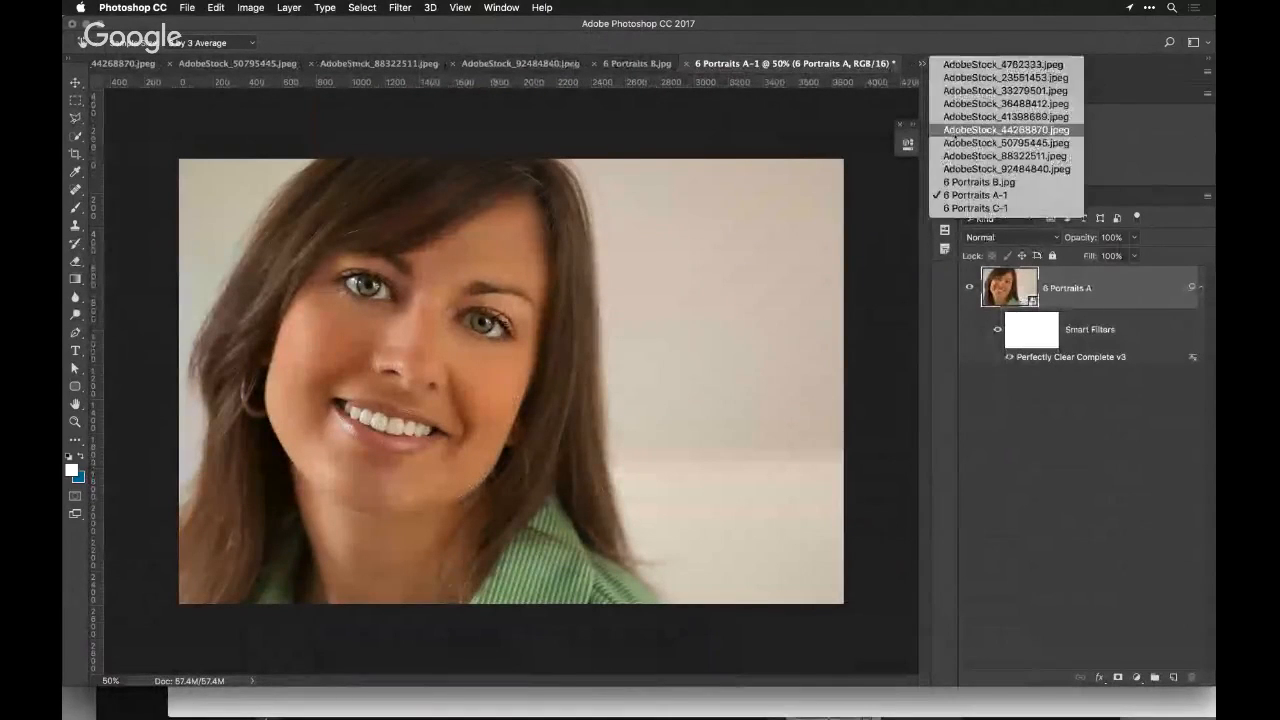
pyautogui.click(953, 130)
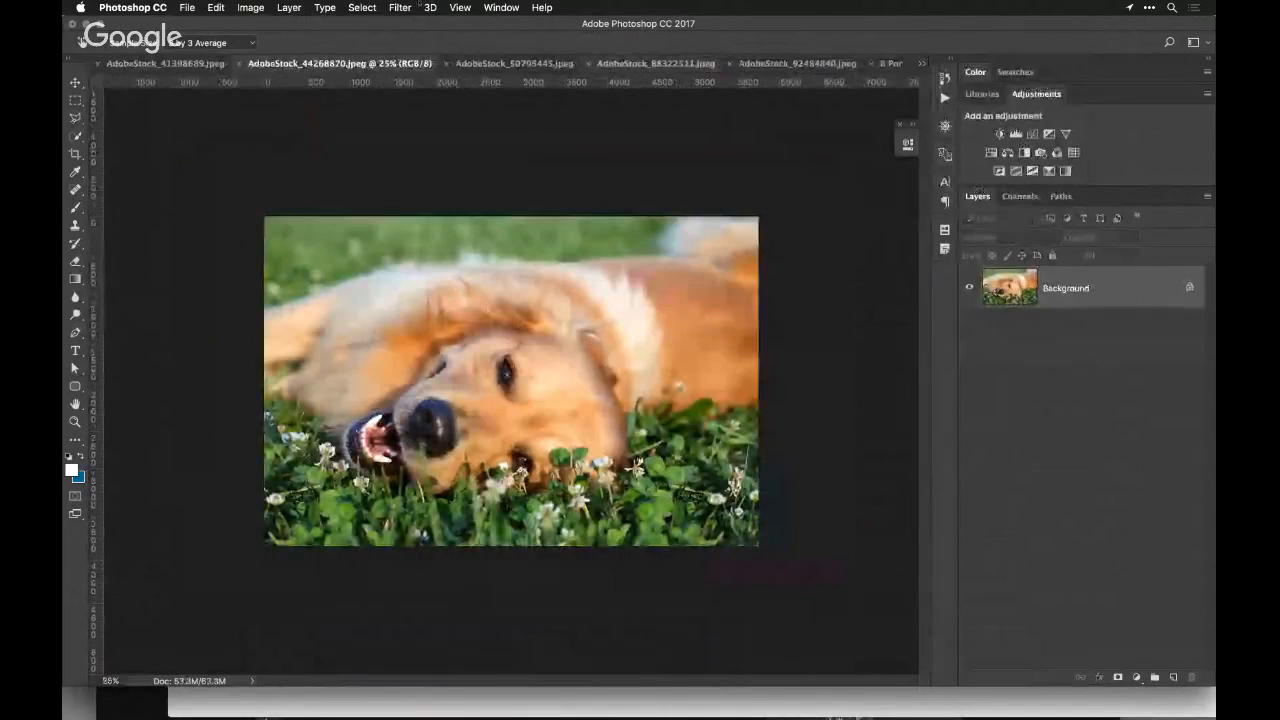
pyautogui.press('super+plus')
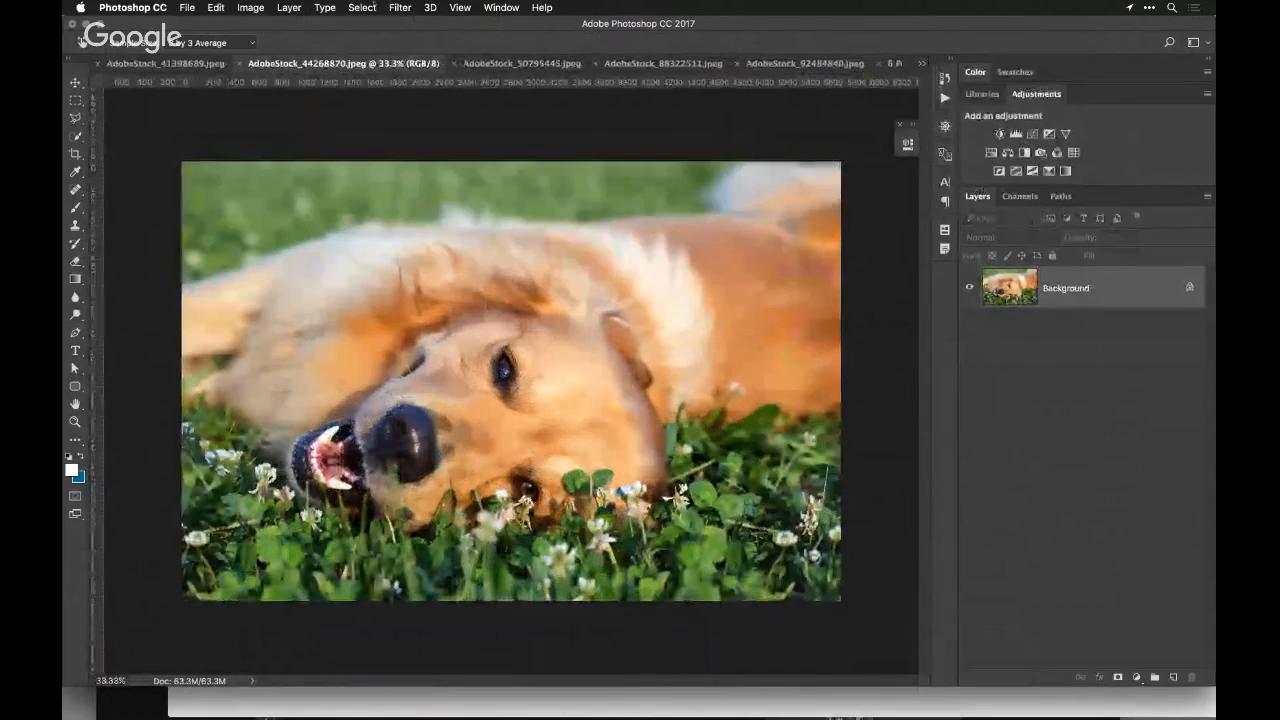
# Run Perfectly Clear Complete v3 on the dog photo, turn off Sky Enhance and set the Evergreen Foliage Enhance strength to 21
pyautogui.click(400, 8)
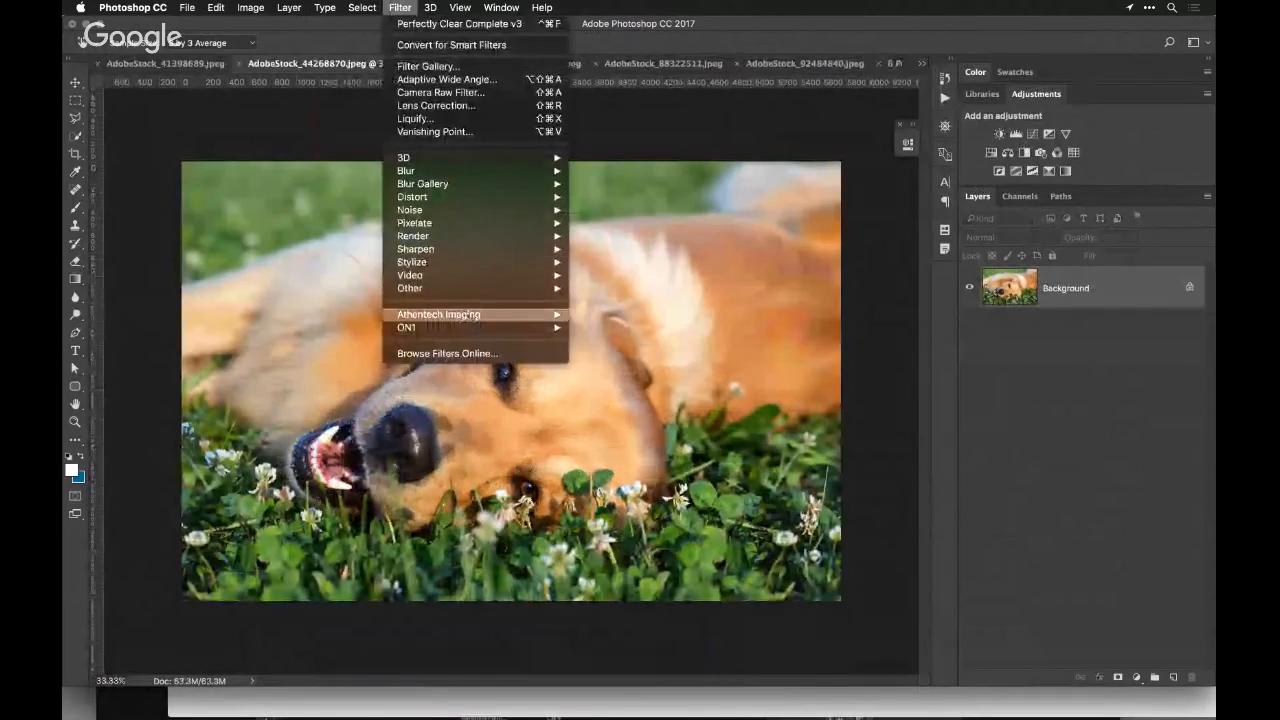
pyautogui.moveTo(469, 315)
pyautogui.click(640, 328)
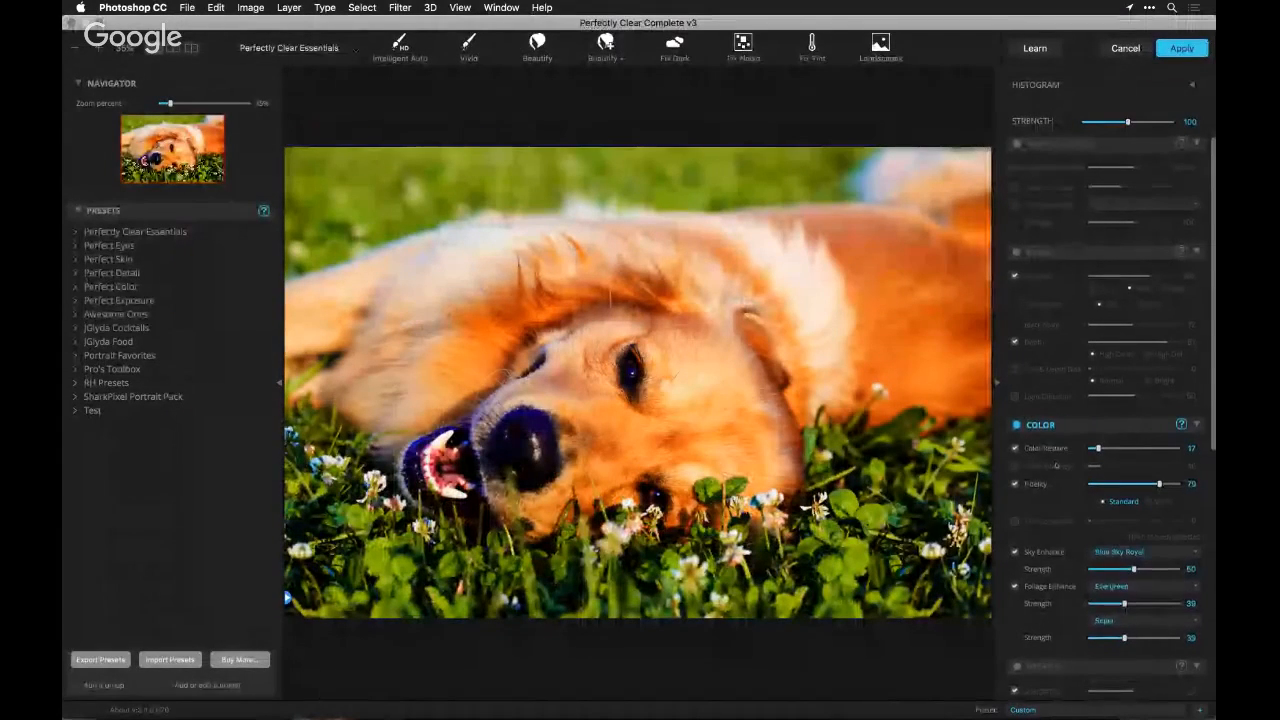
pyautogui.scroll(-5, 1105, 400)
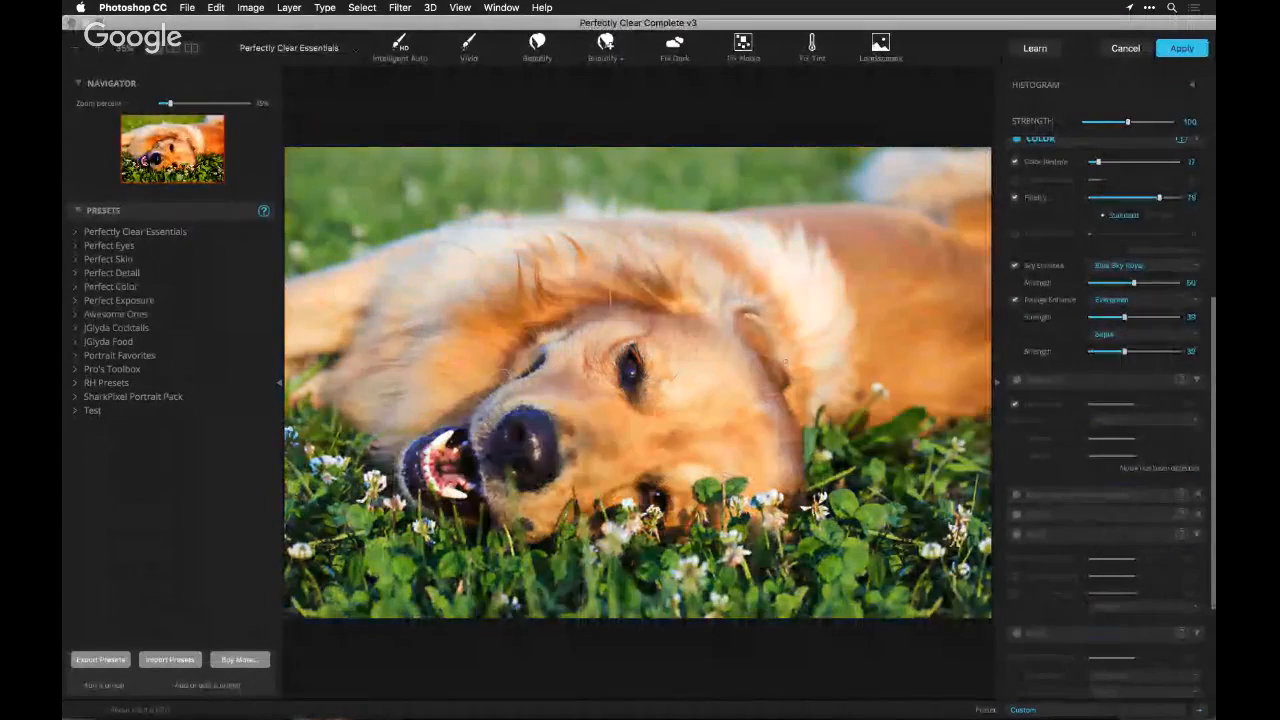
pyautogui.scroll(1, 1098, 433)
pyautogui.scroll(1, 1098, 433)
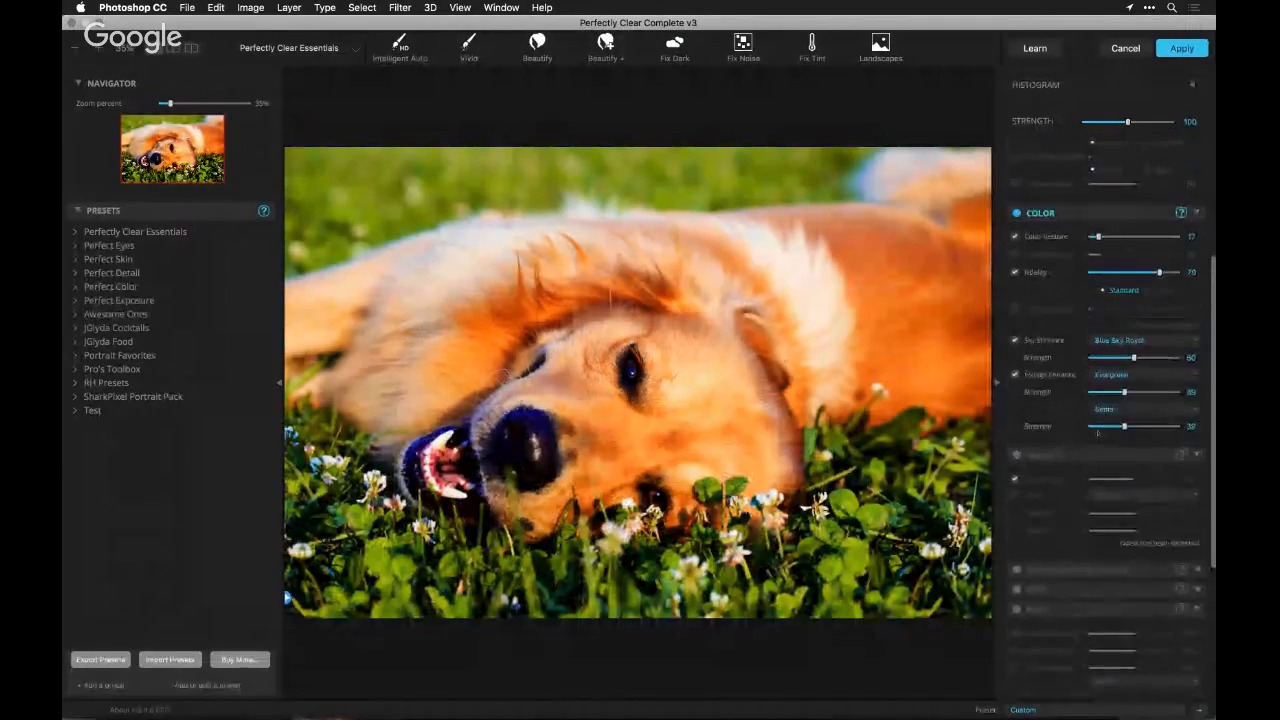
pyautogui.click(1014, 341)
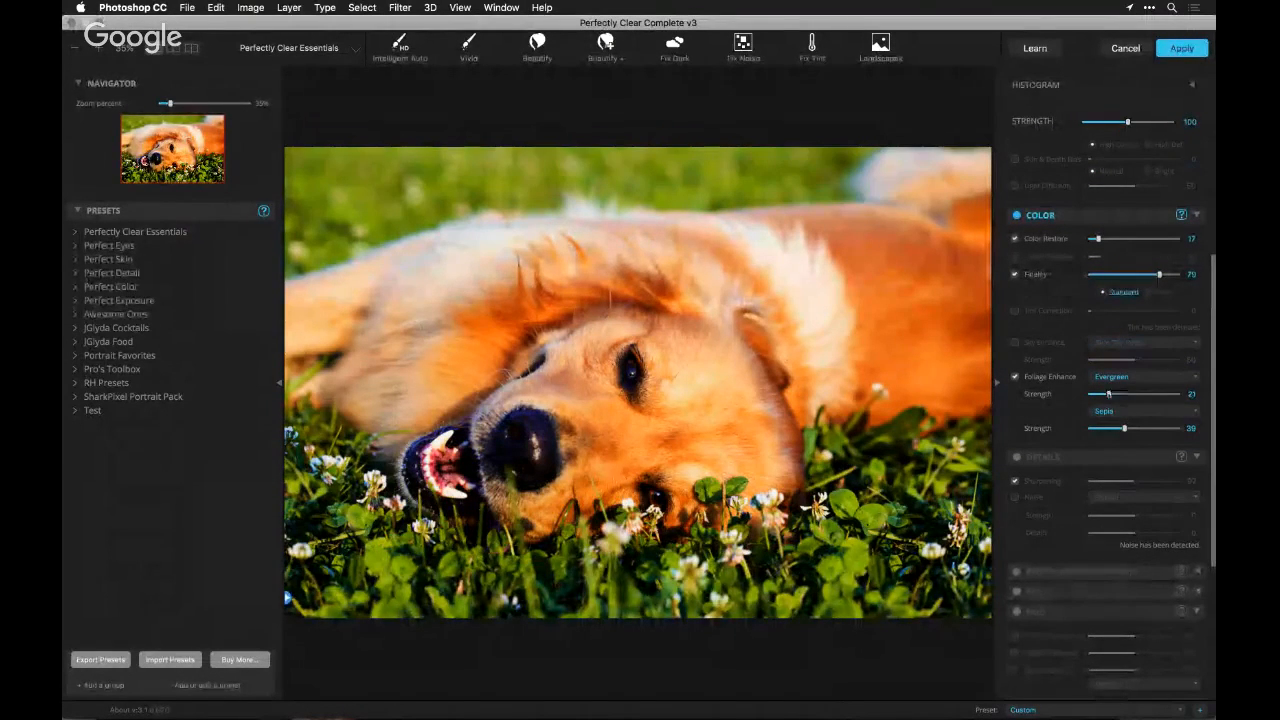
pyautogui.click(1015, 376)
pyautogui.click(1015, 376)
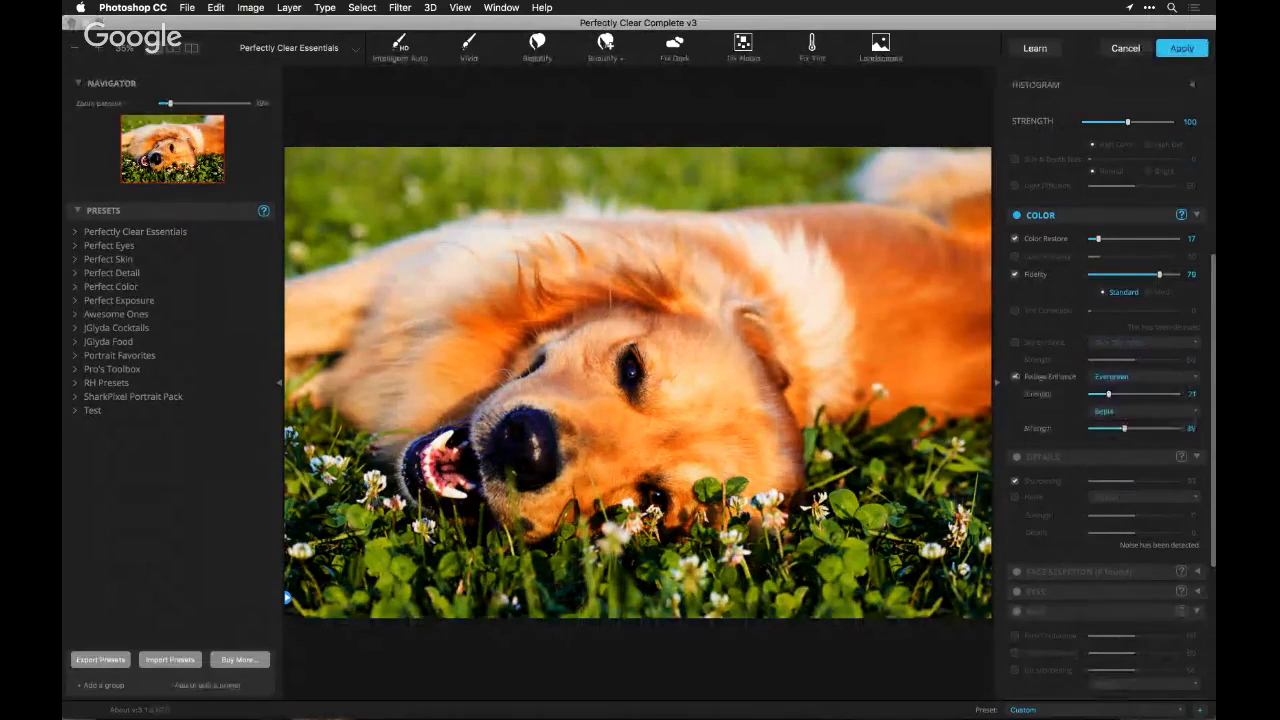
# Set the second Foliage Enhance color to Sepia and its strength to 9
pyautogui.click(1095, 410)
pyautogui.click(1097, 386)
pyautogui.click(1107, 411)
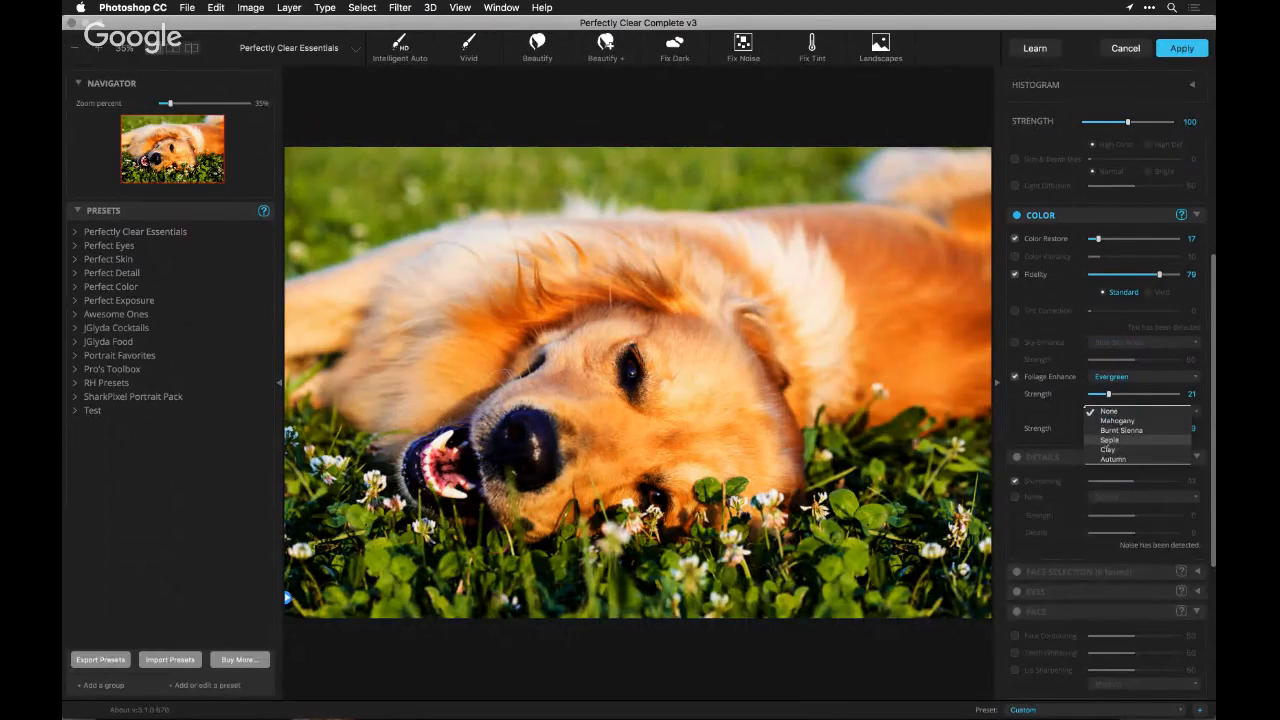
pyautogui.click(1108, 440)
pyautogui.click(1098, 429)
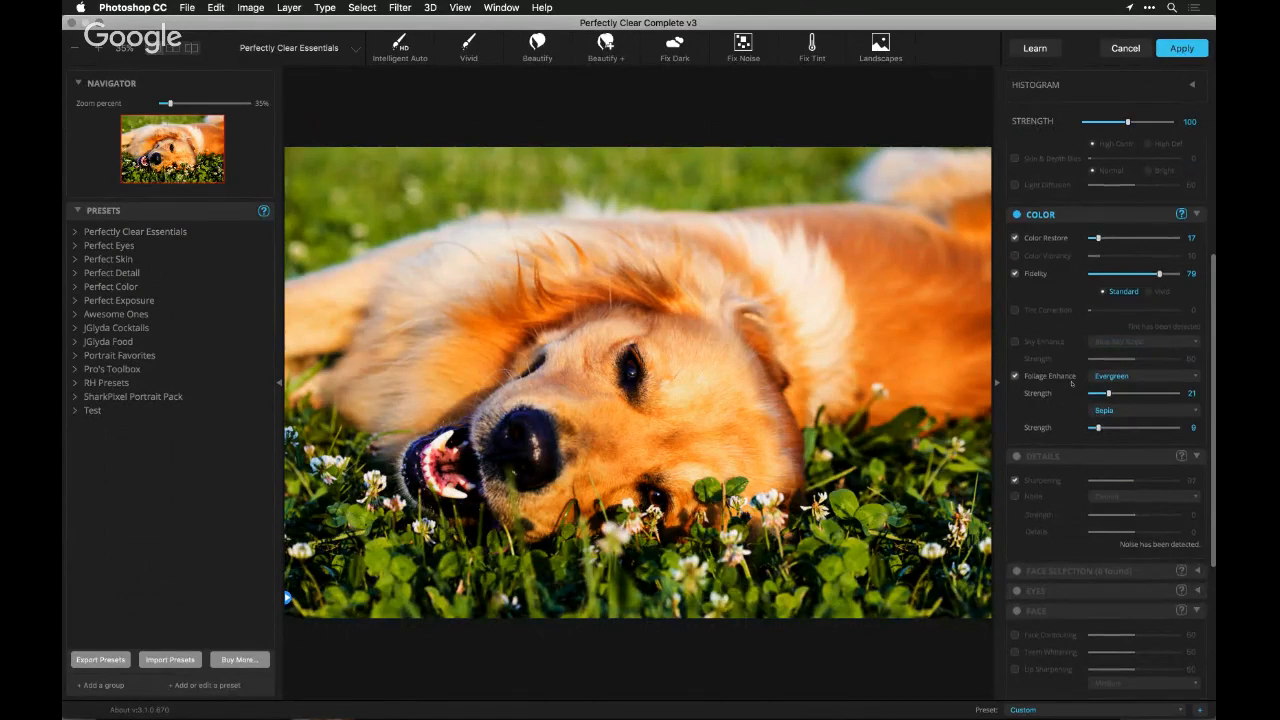
# Toggle the current LOOK off and on to compare the dog photo with and without it
pyautogui.scroll(-5, 1072, 383)
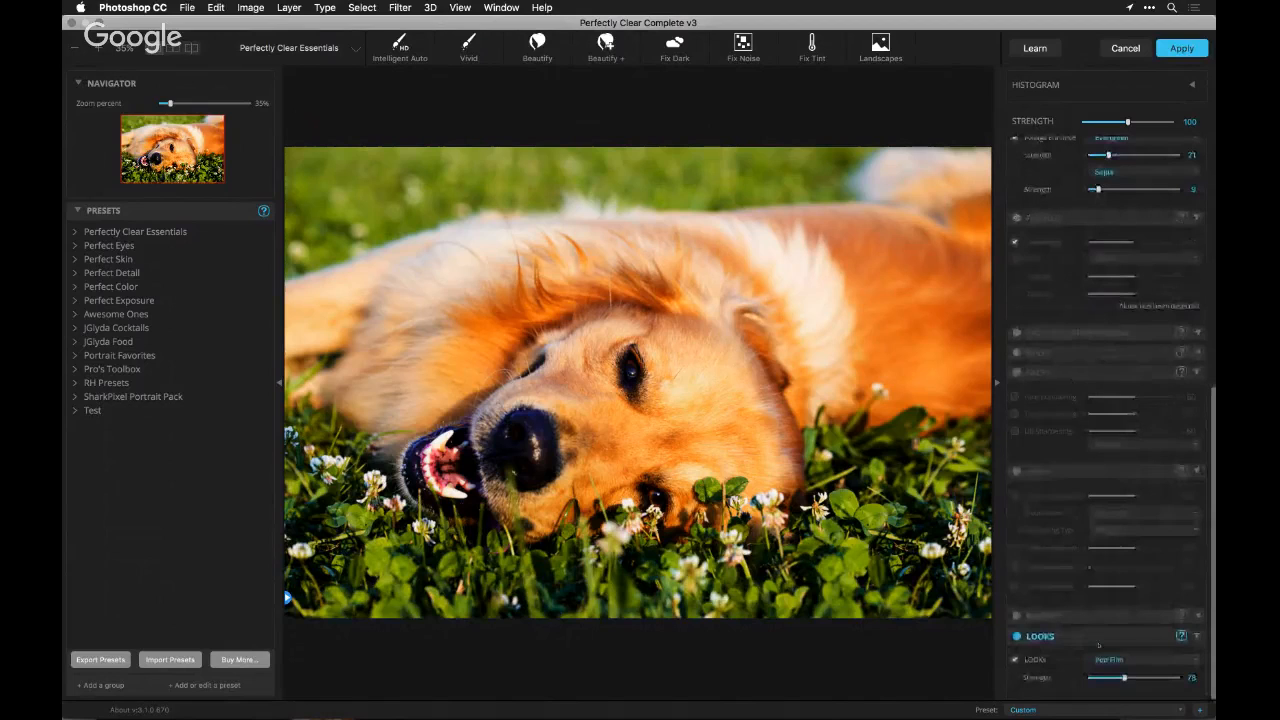
pyautogui.click(1014, 660)
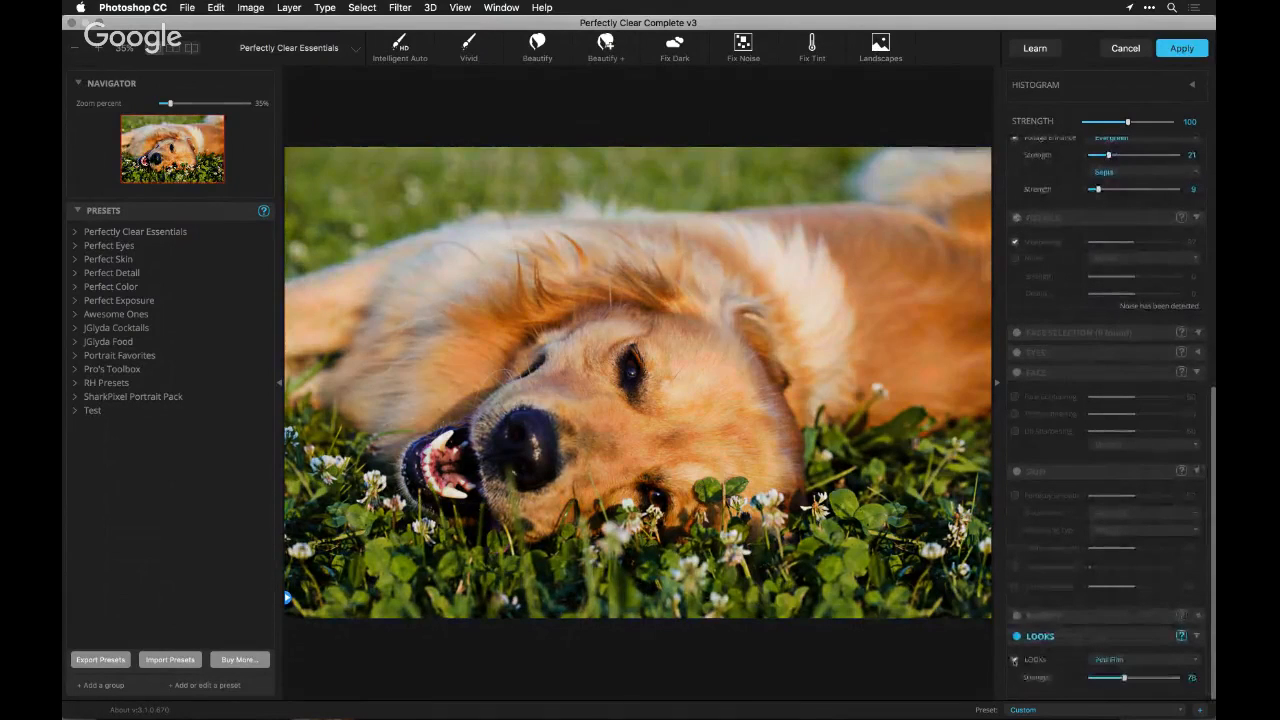
pyautogui.click(1014, 660)
pyautogui.click(1014, 660)
pyautogui.click(1014, 660)
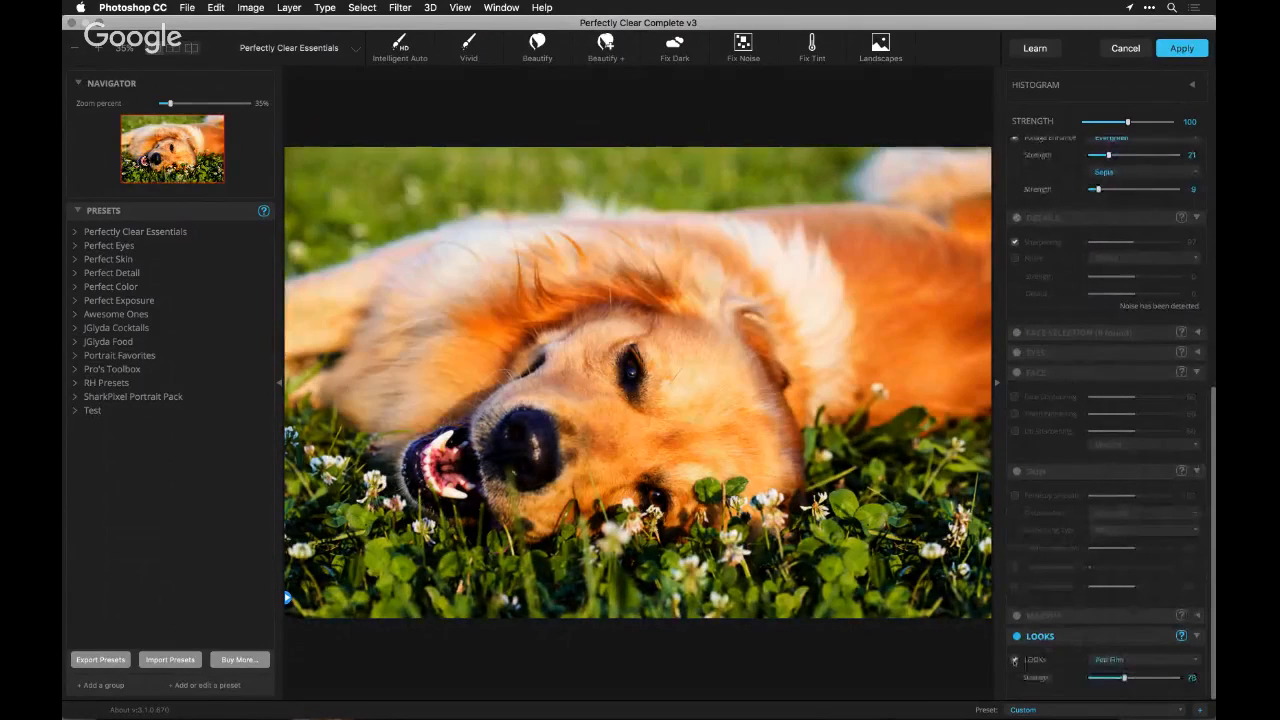
# Collapse the film stock groups in the LOOKs list and try the Aged look from the Retro group
pyautogui.click(1120, 660)
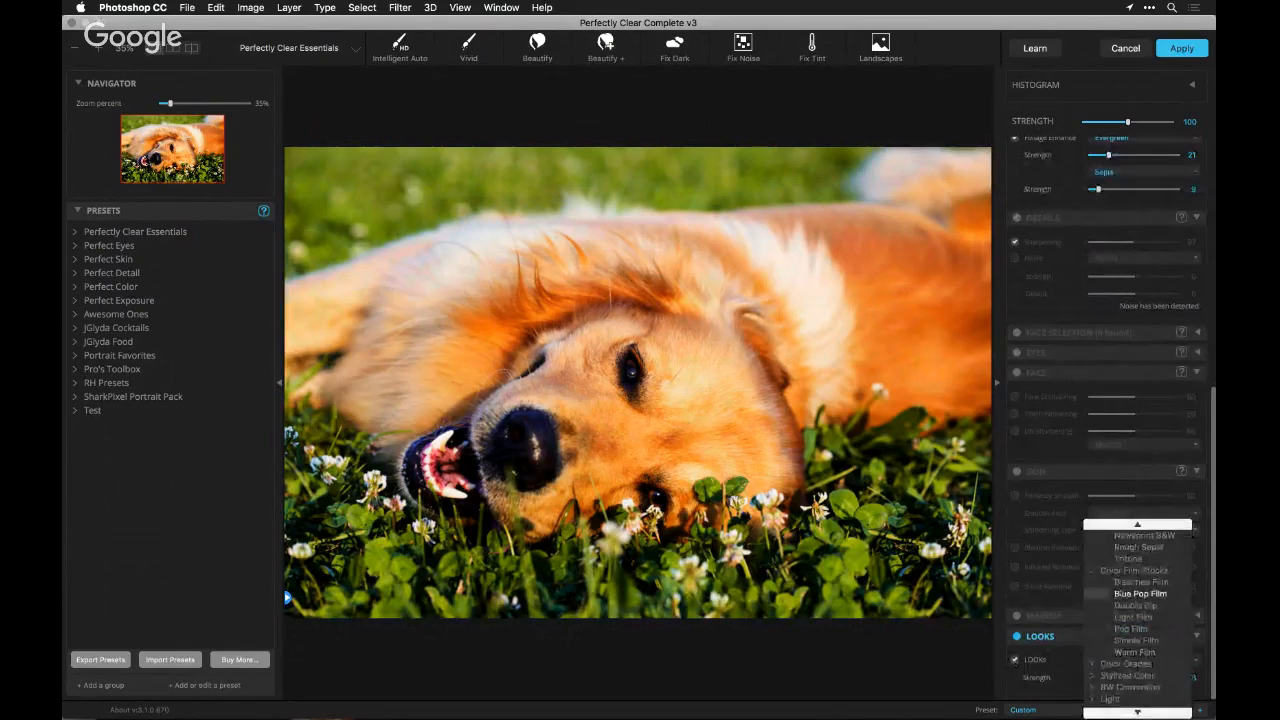
pyautogui.click(1092, 575)
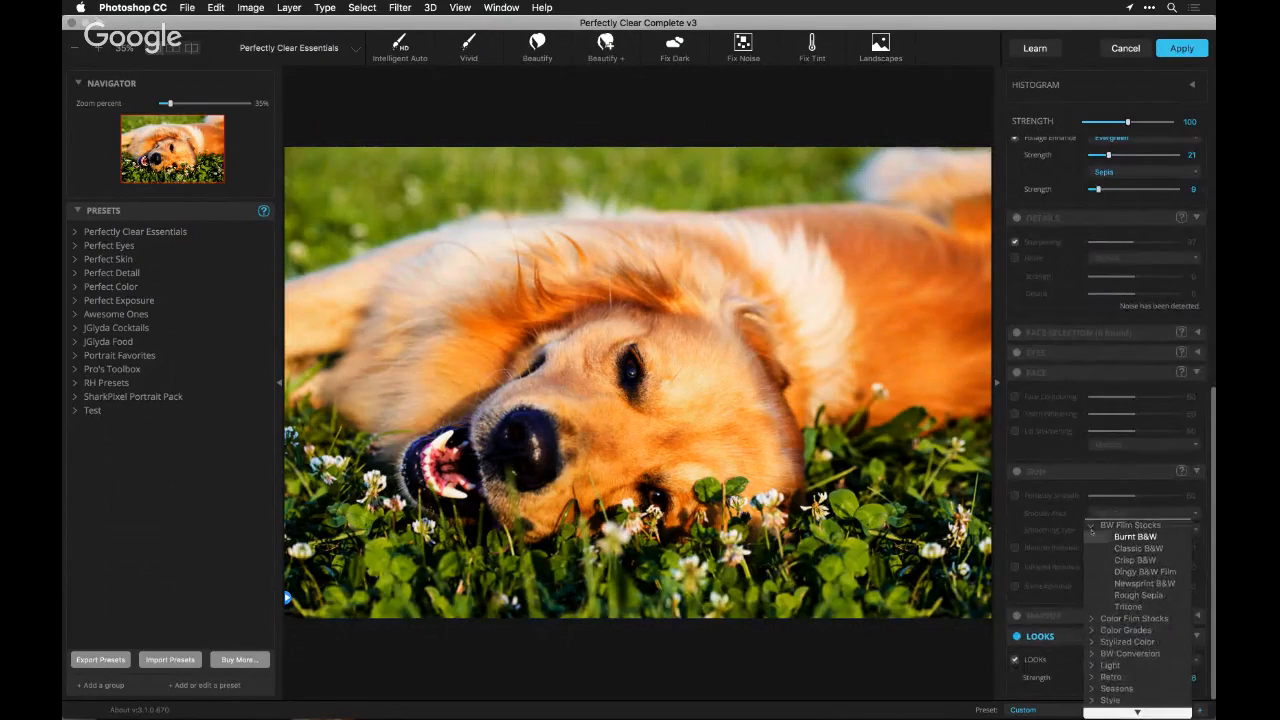
pyautogui.click(1091, 526)
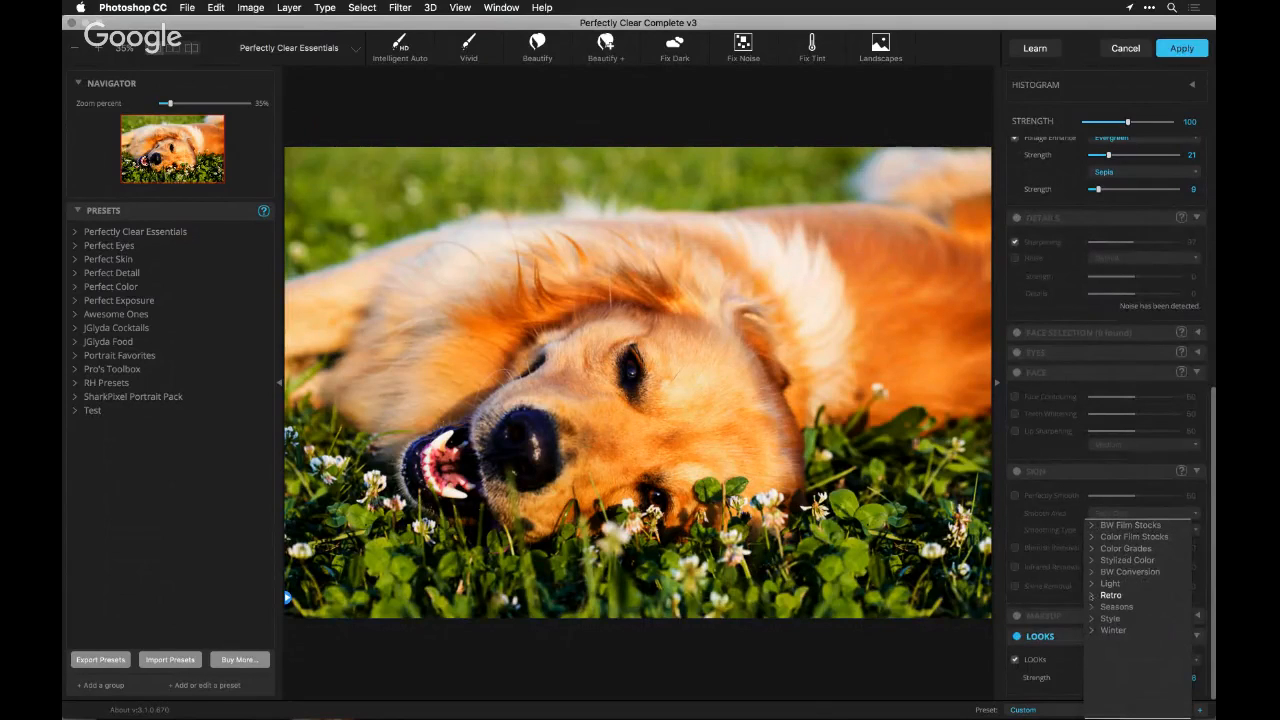
pyautogui.click(1091, 595)
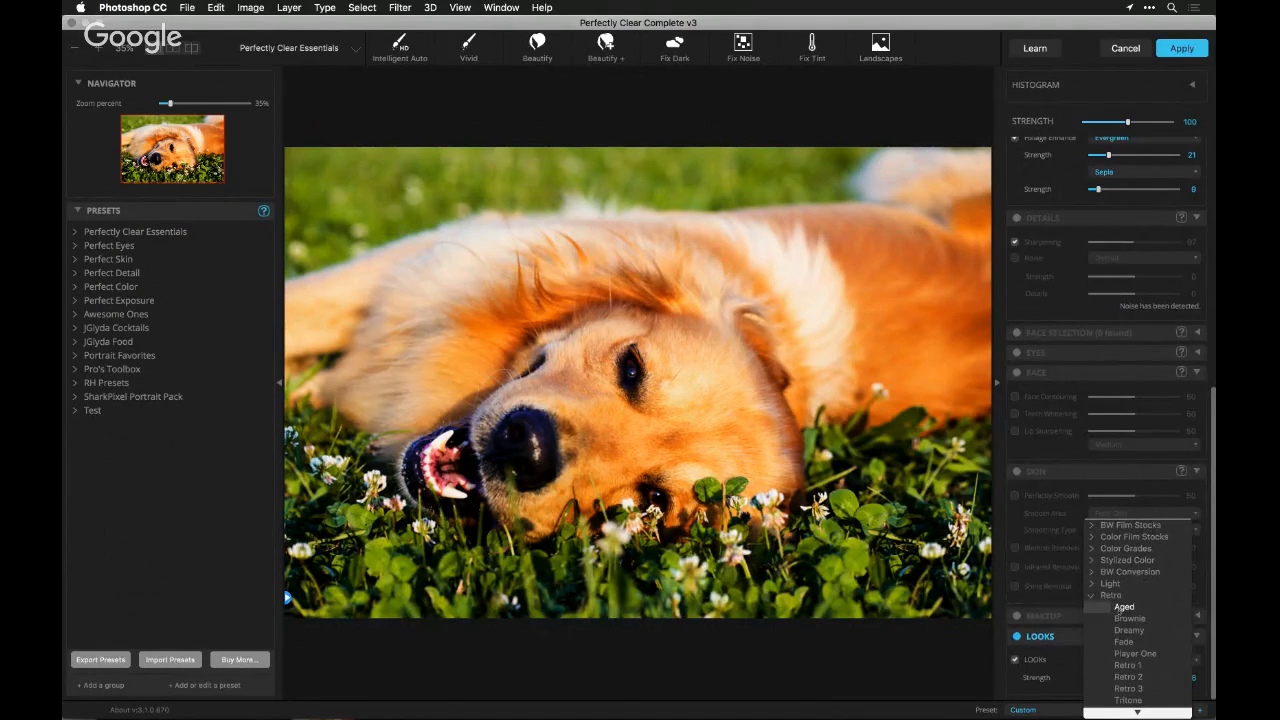
pyautogui.click(1122, 607)
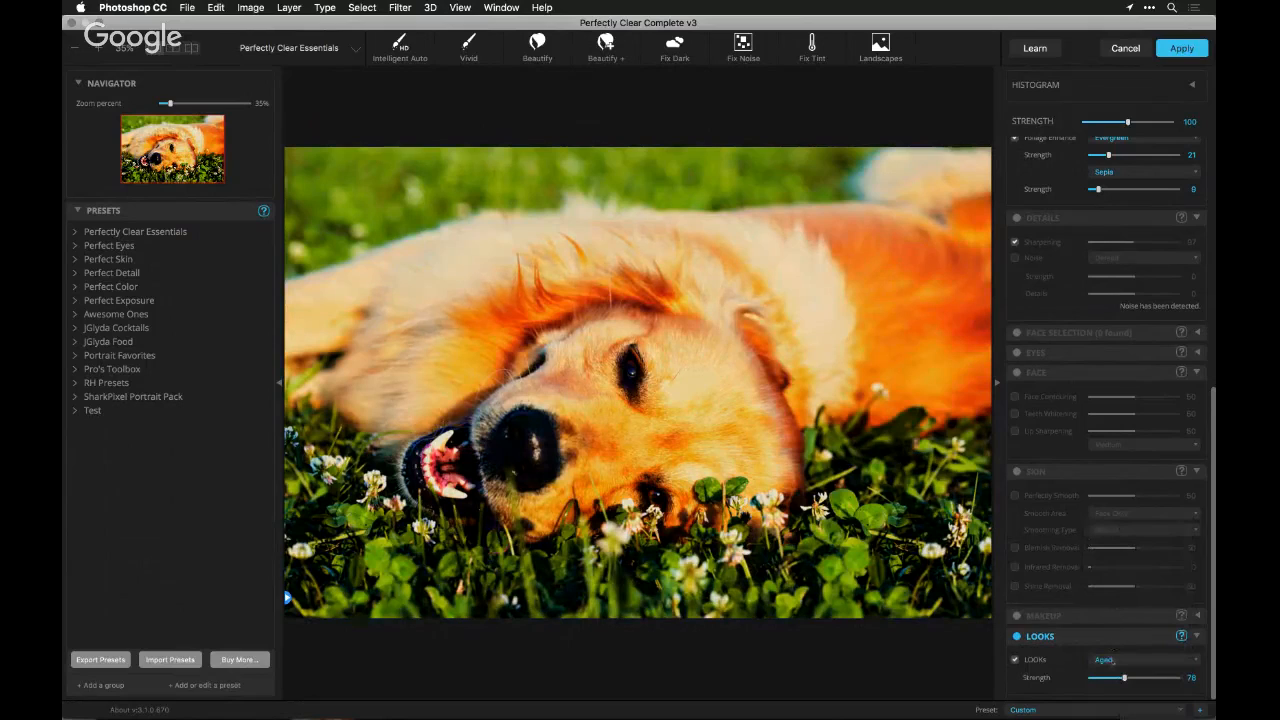
# Try the Dreamy look from the Retro group on the dog photo and lower its strength
pyautogui.click(1113, 661)
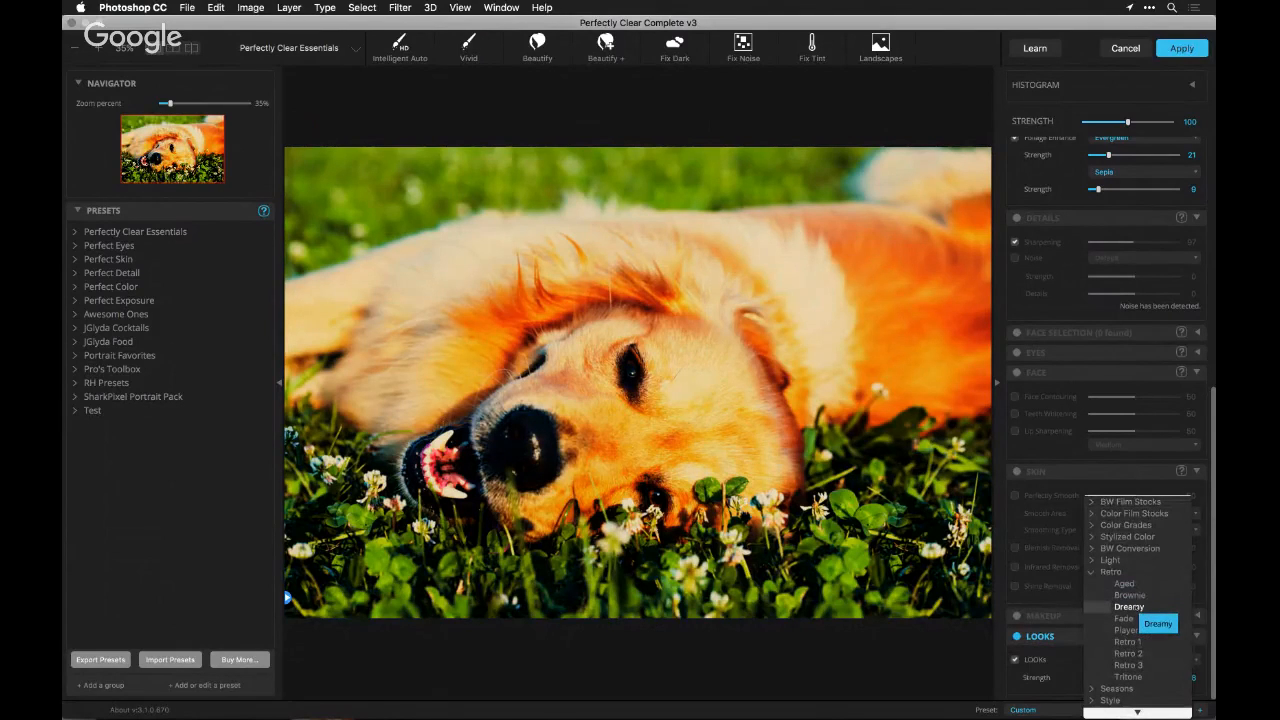
pyautogui.click(1136, 607)
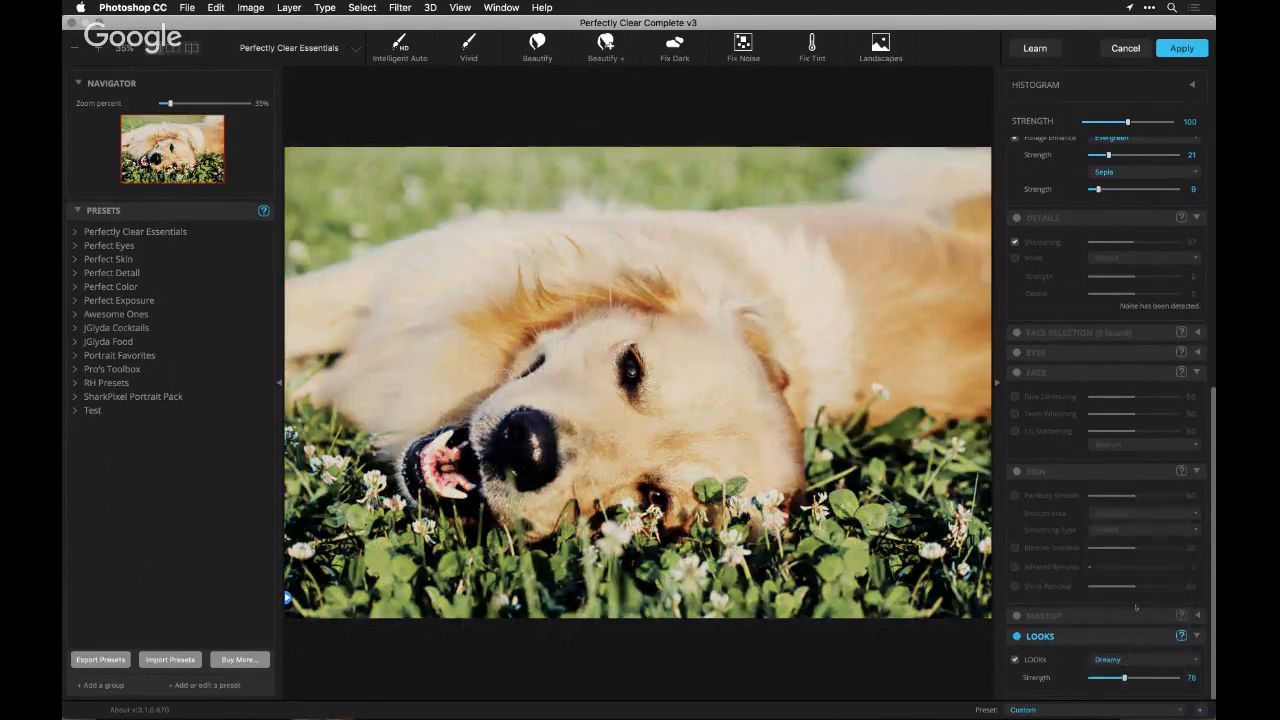
pyautogui.moveTo(1124, 678); pyautogui.dragTo(1103, 678)
# Try the Player One look at a strength of about 68
pyautogui.click(1110, 659)
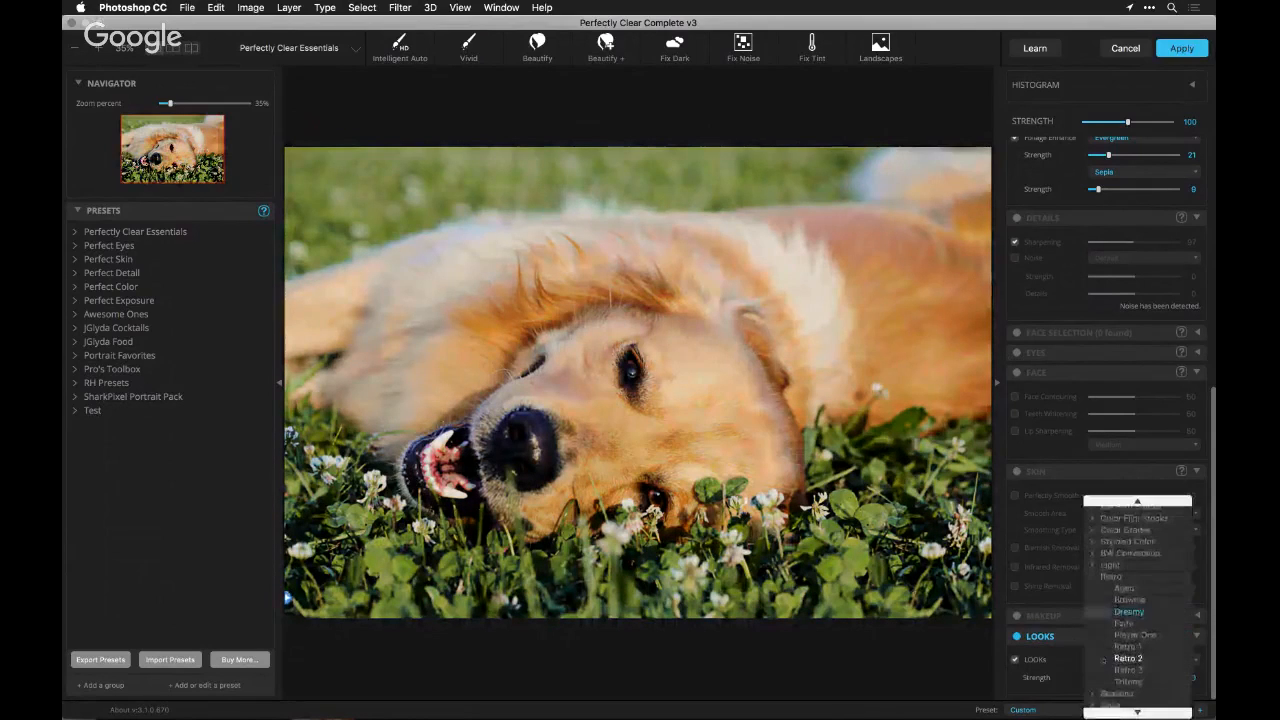
pyautogui.click(1125, 635)
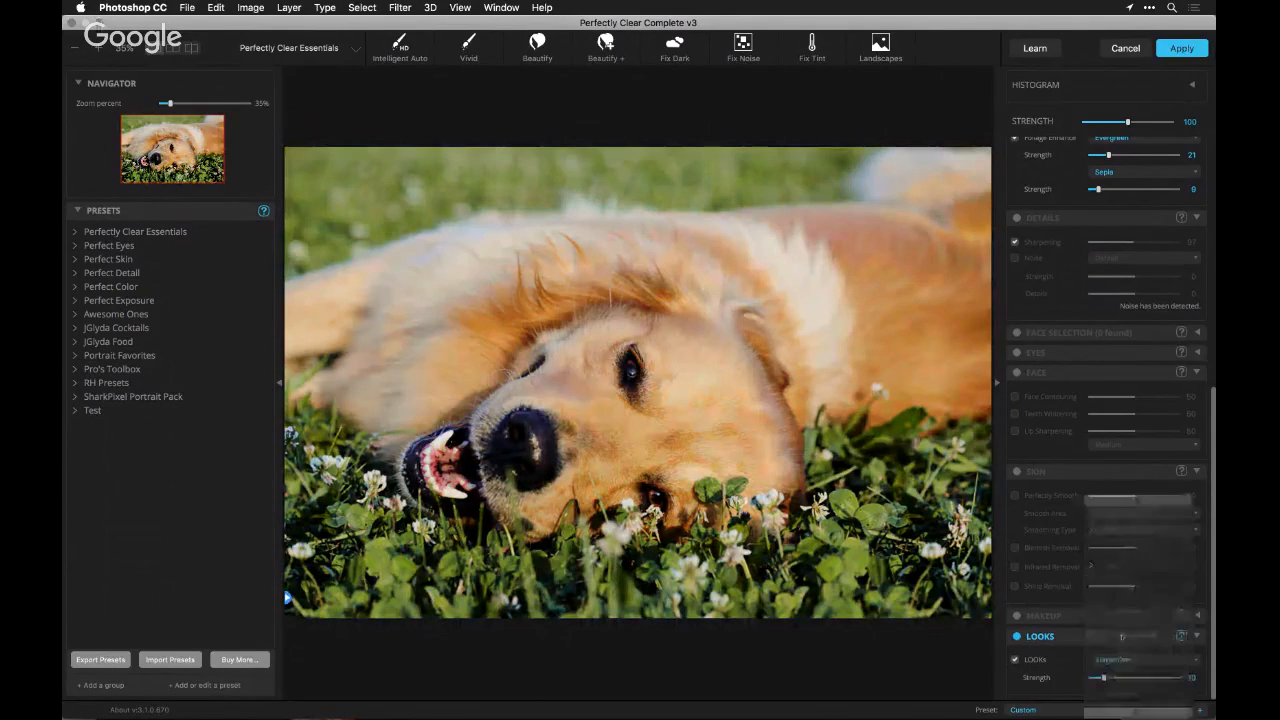
pyautogui.click(1120, 678)
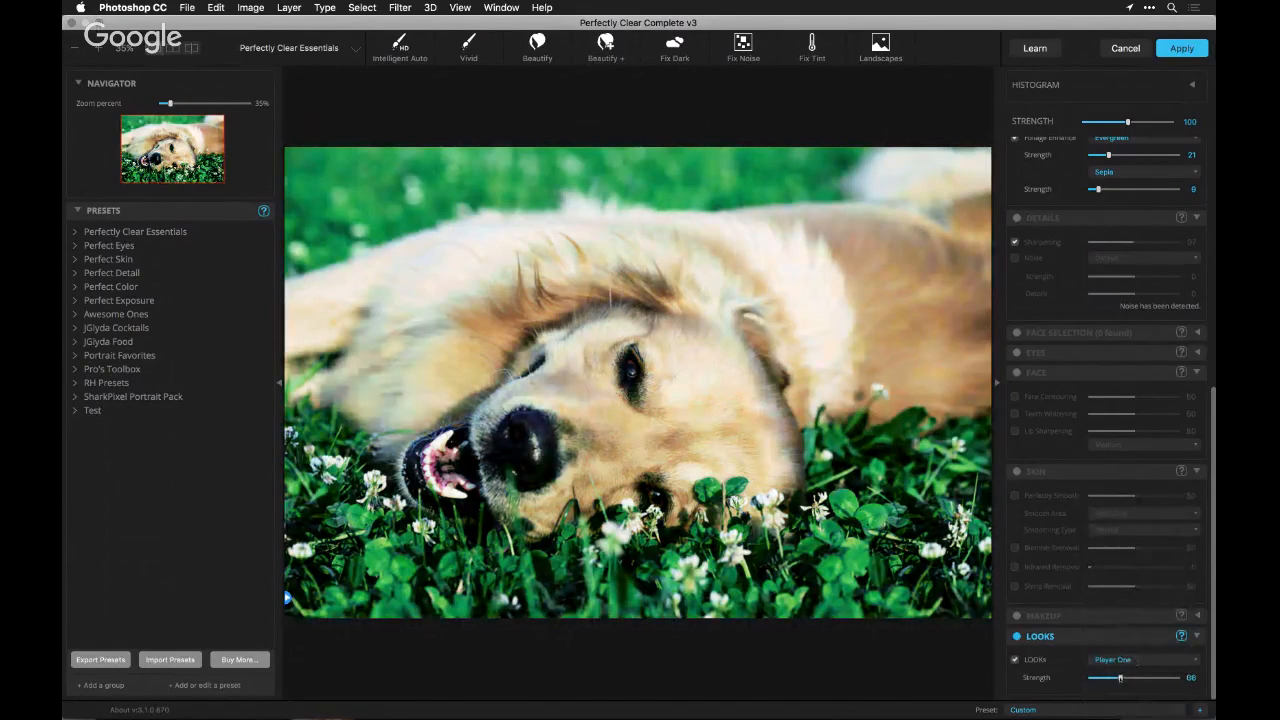
pyautogui.moveTo(1120, 678); pyautogui.dragTo(1130, 679)
# Try the numbered Retro looks on the dog photo, including Retro 2 and Retro 3
pyautogui.click(1130, 661)
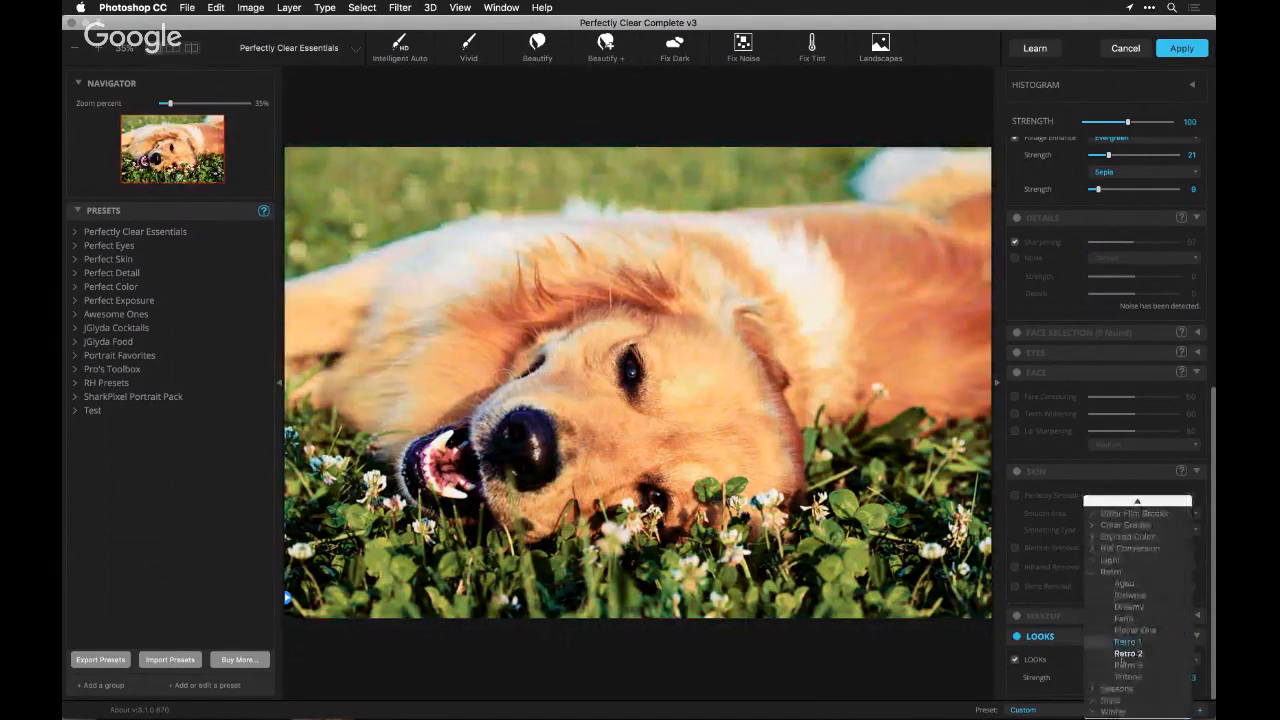
pyautogui.click(1124, 656)
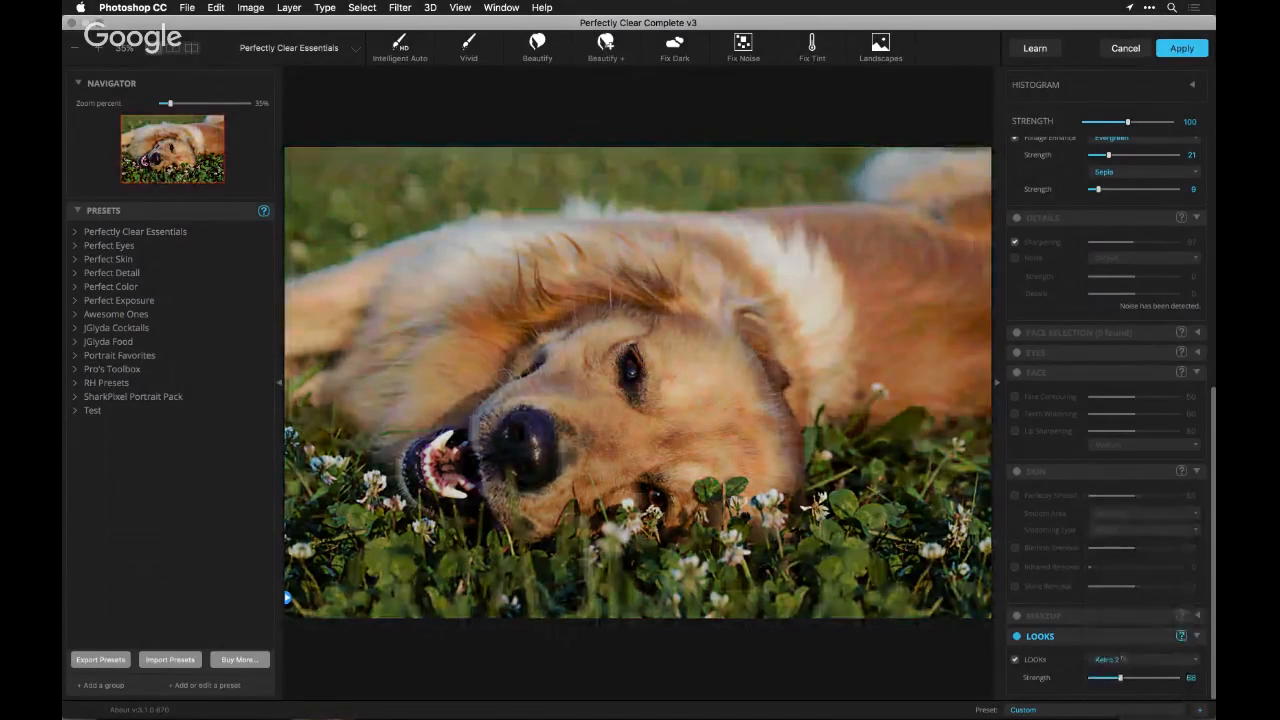
pyautogui.click(1122, 658)
pyautogui.click(1121, 663)
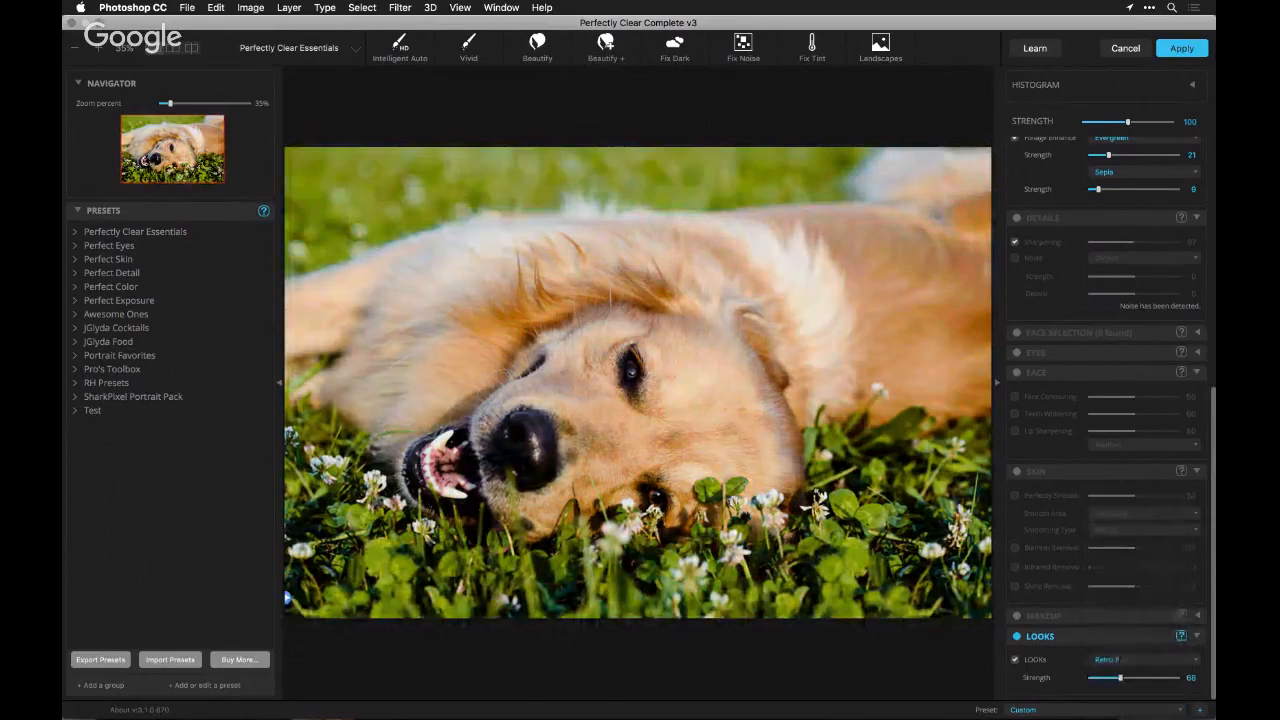
# Try the HiCon look from the Style group with its strength at 35, followed by the Moody look
pyautogui.click(1128, 658)
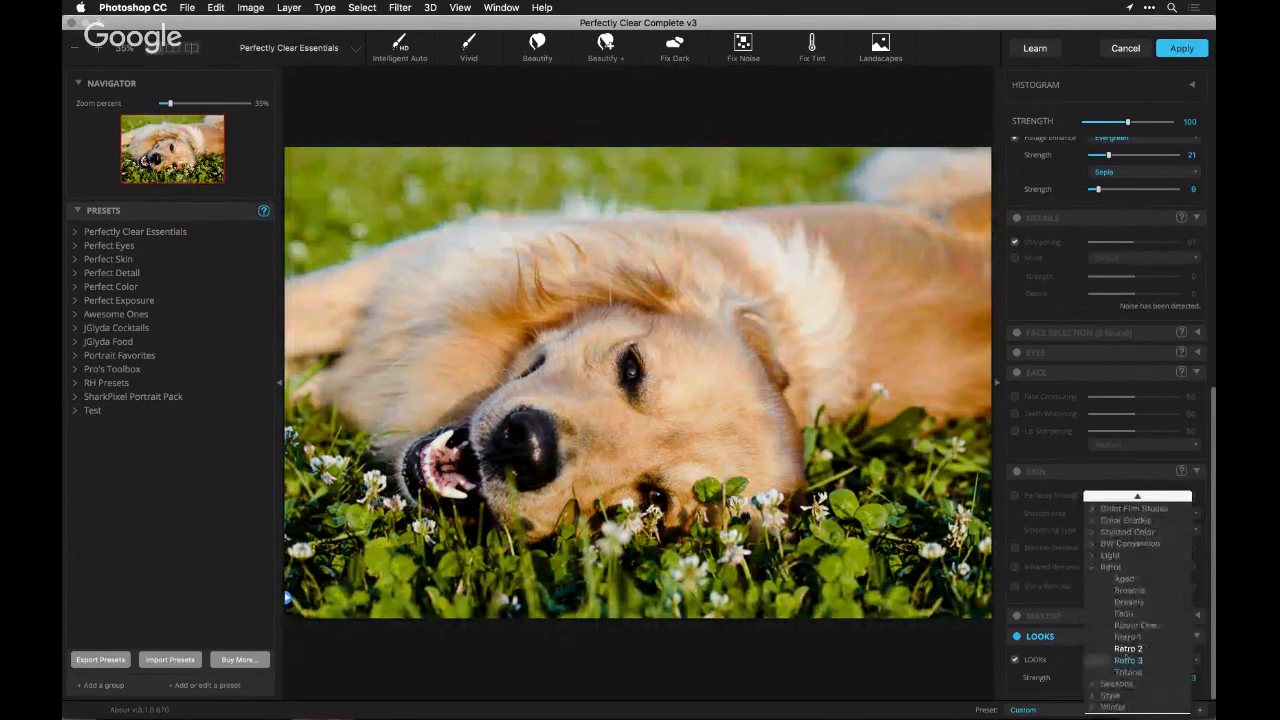
pyautogui.click(1092, 567)
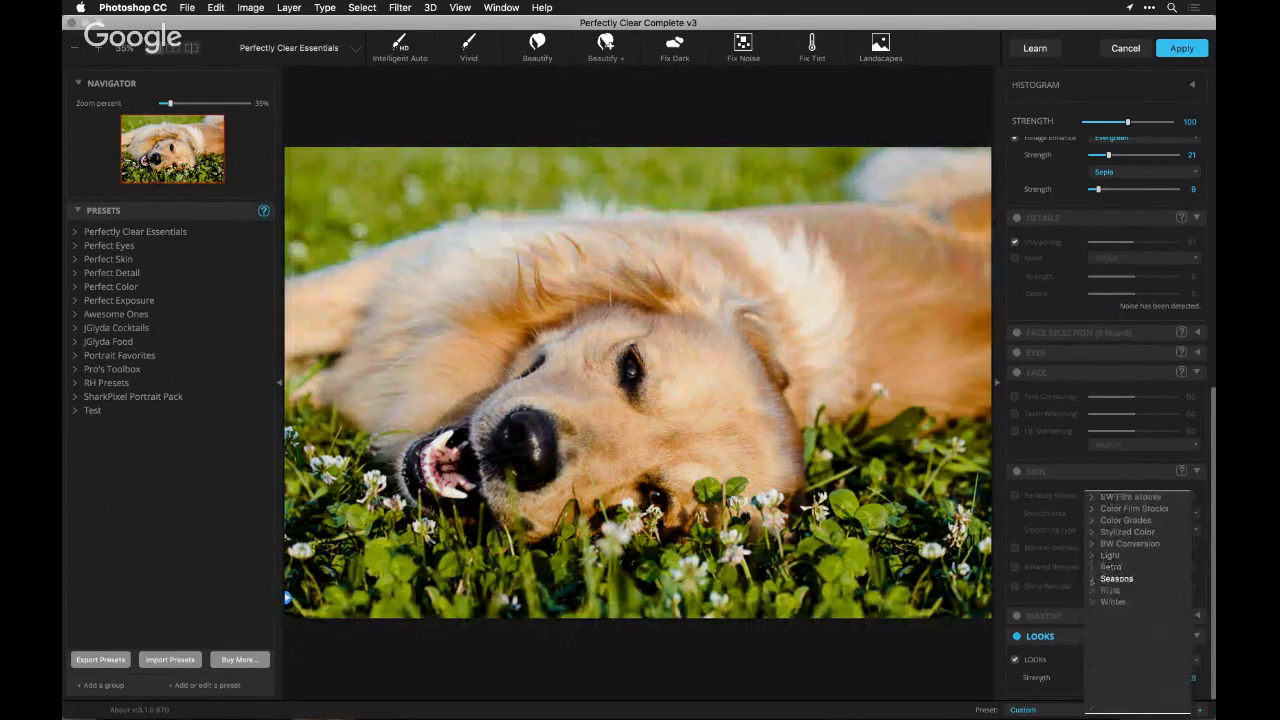
pyautogui.click(1092, 590)
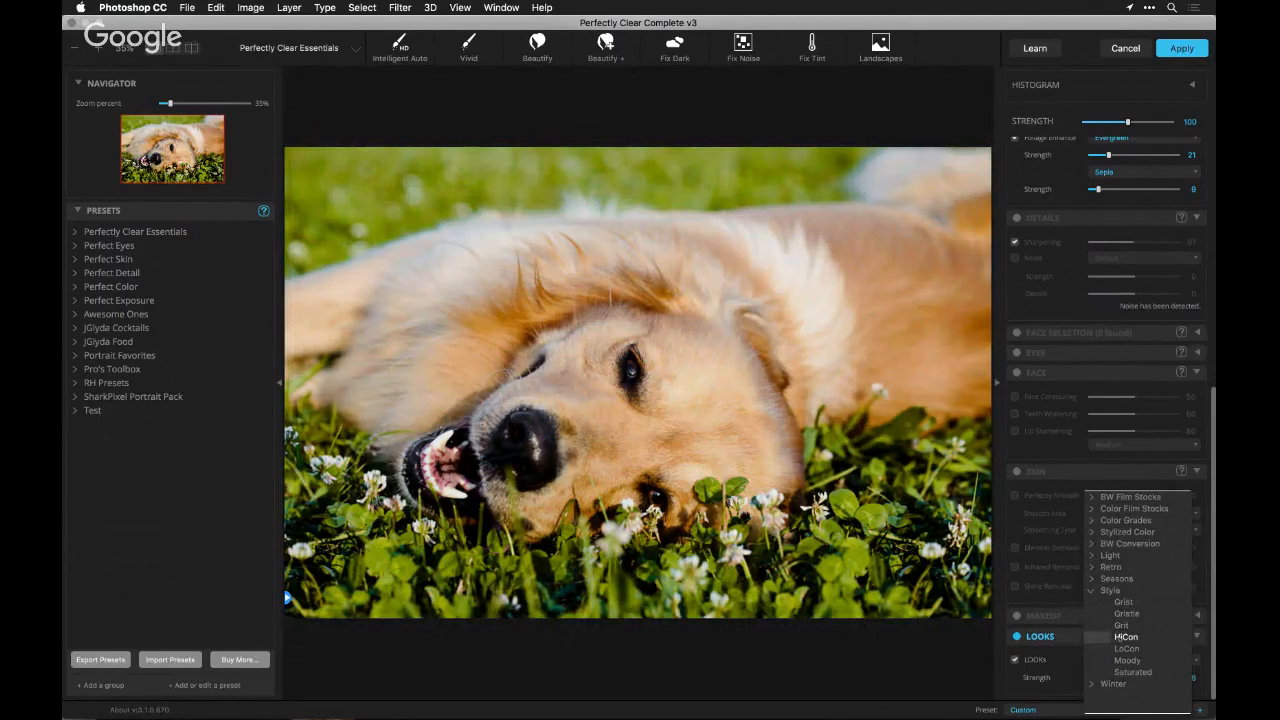
pyautogui.click(1122, 637)
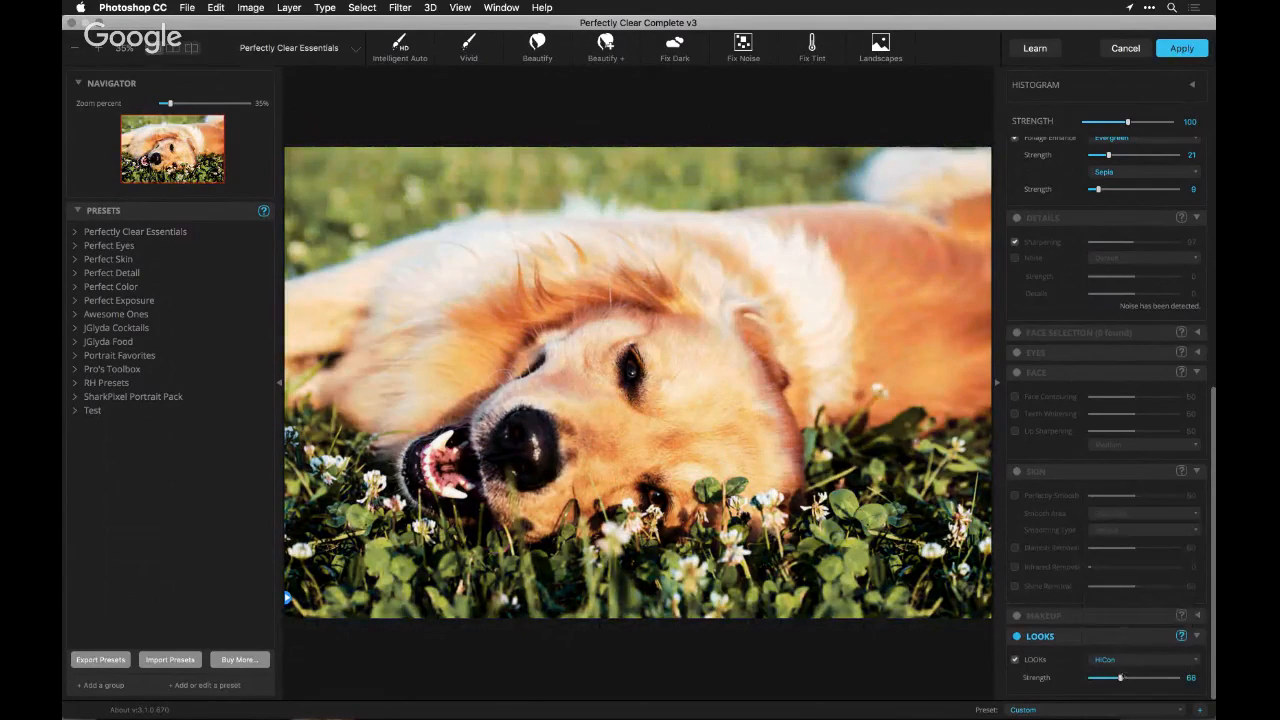
pyautogui.moveTo(1120, 677)
pyautogui.mouseDown()
pyautogui.moveTo(1140, 677)
pyautogui.moveTo(1106, 677)
pyautogui.mouseUp()
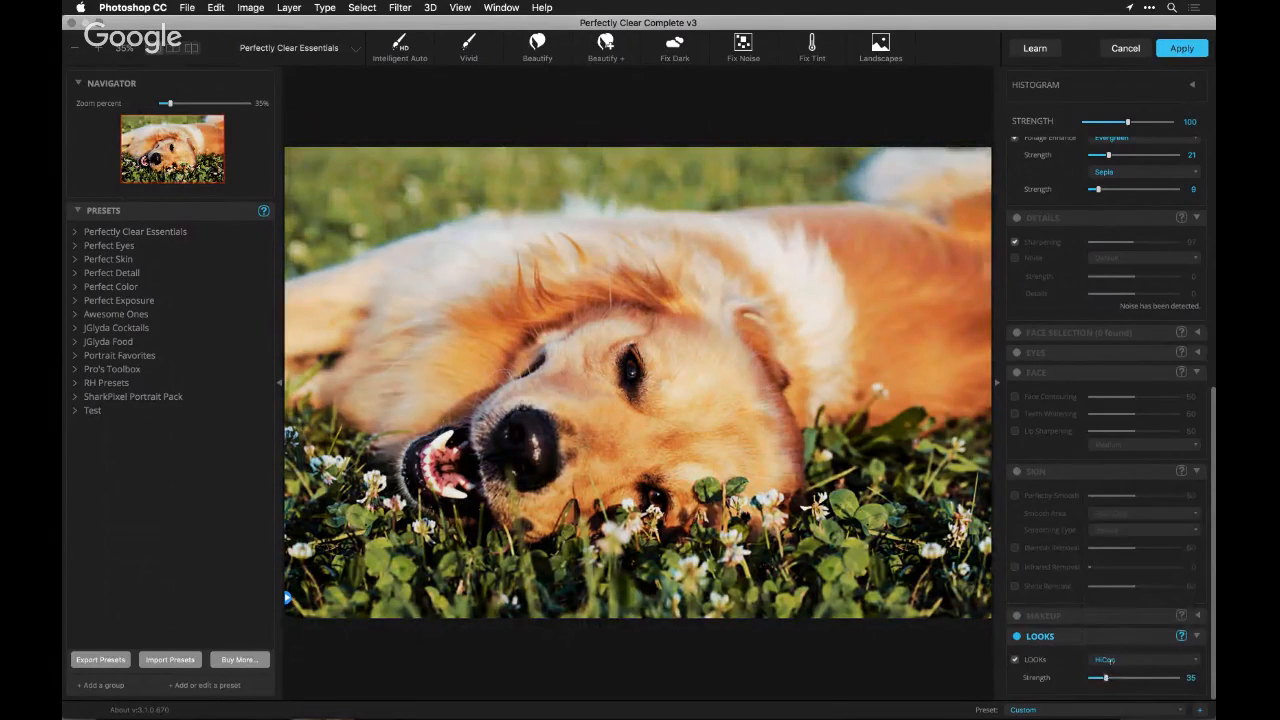
pyautogui.click(1108, 660)
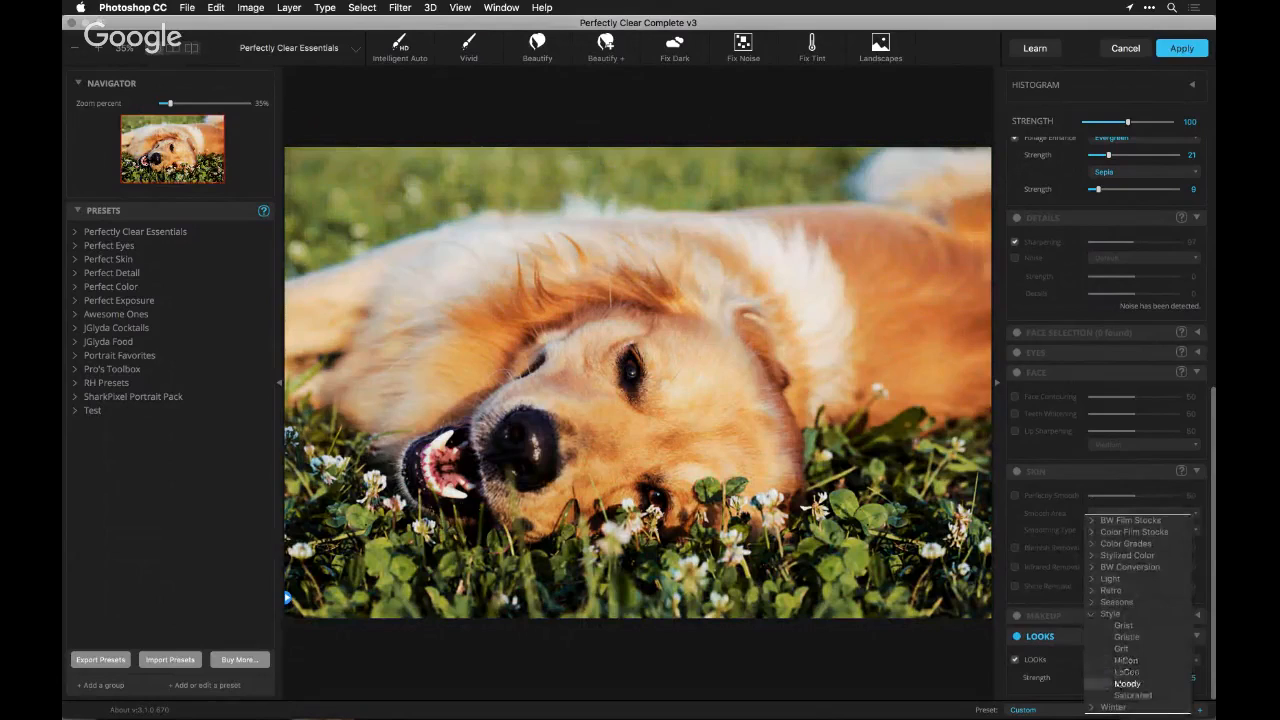
pyautogui.click(1126, 681)
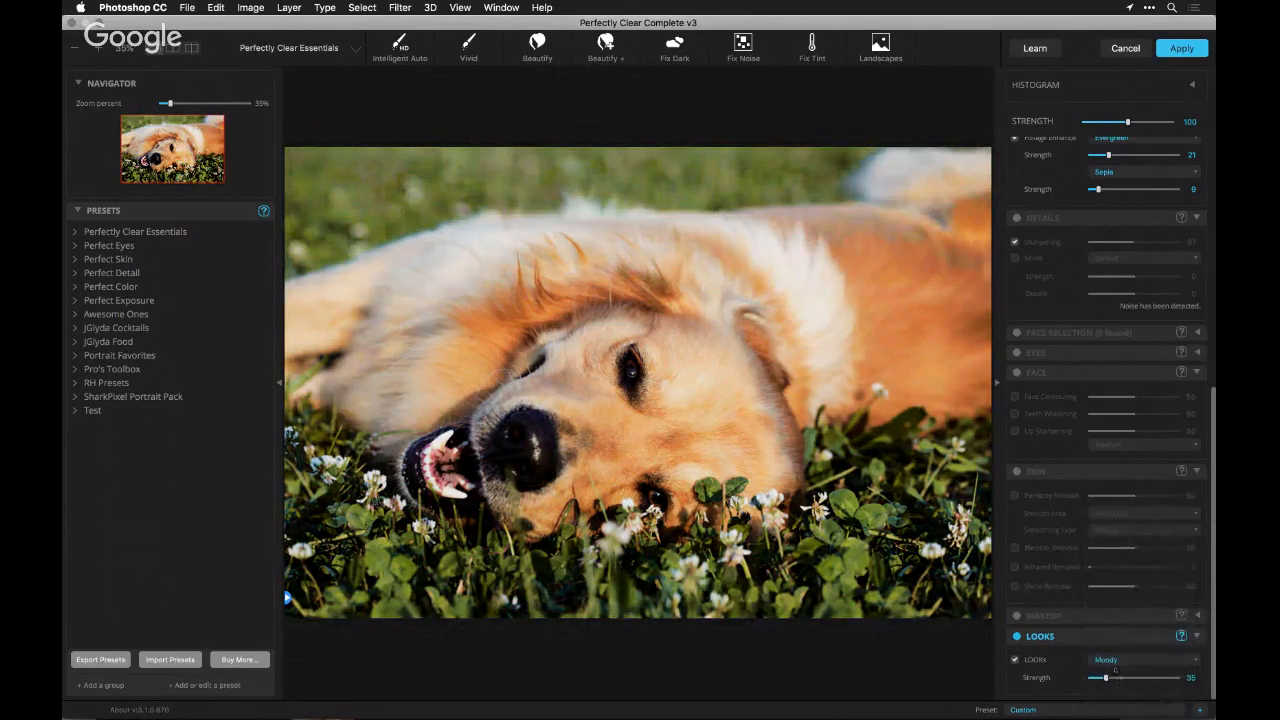
# Apply the Saturated look at strength 67 and compare the photo with the LOOKS section off and on
pyautogui.click(1113, 660)
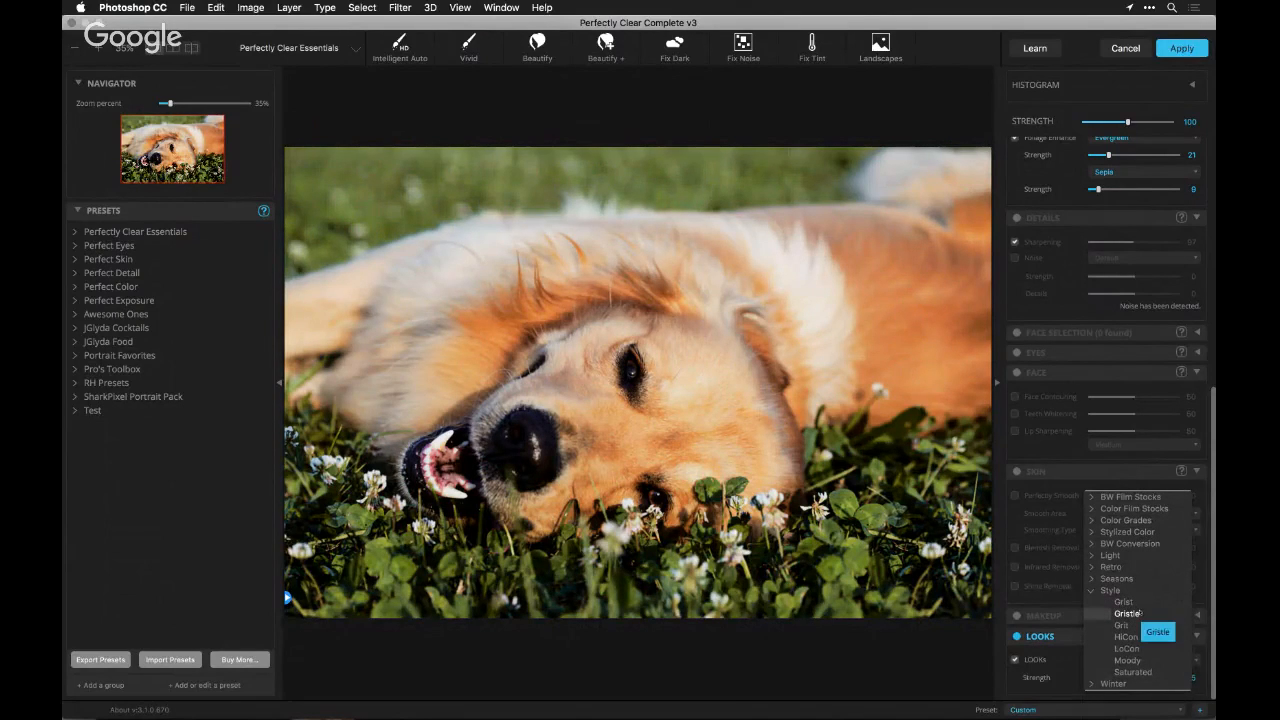
pyautogui.click(1135, 672)
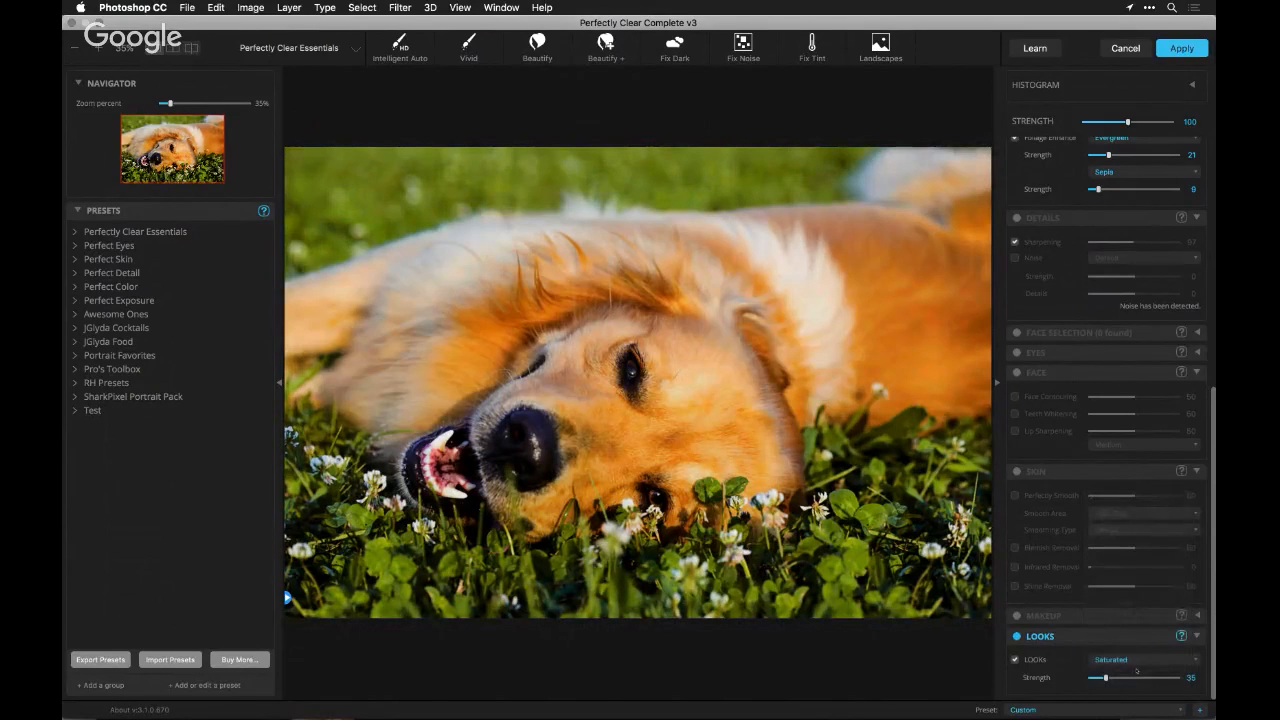
pyautogui.click(1137, 678)
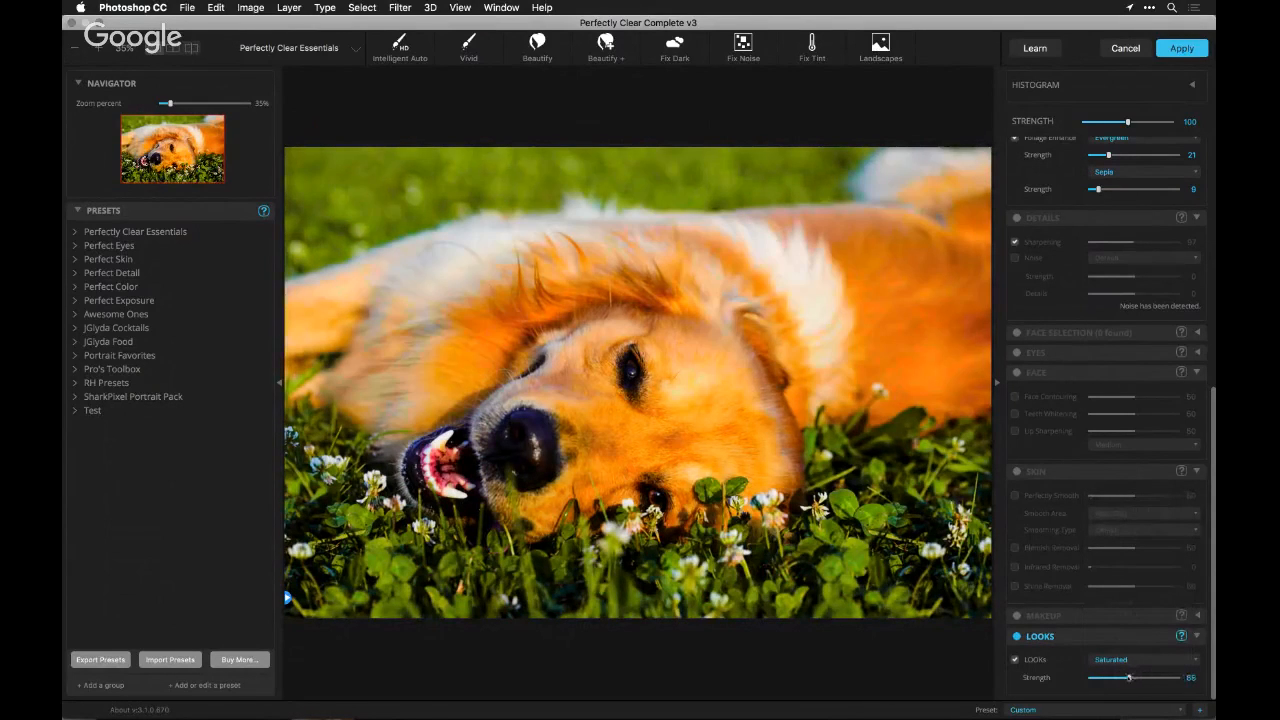
pyautogui.click(1017, 636)
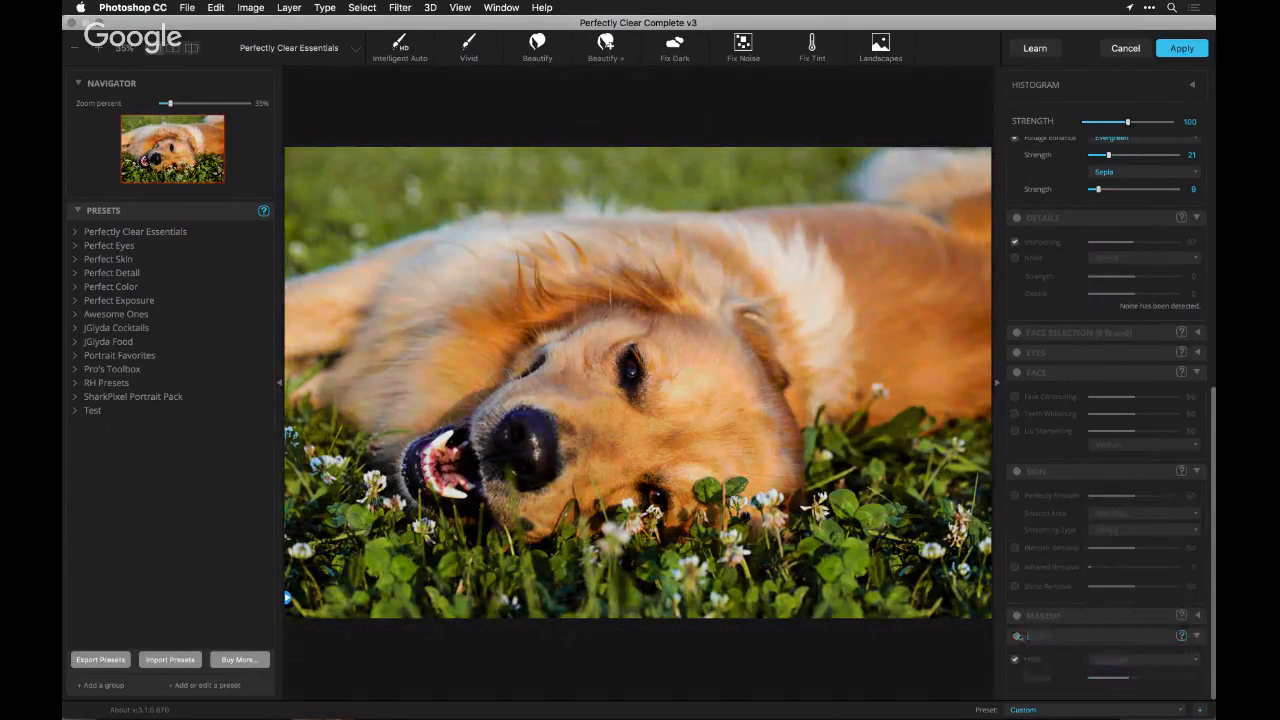
pyautogui.click(1017, 636)
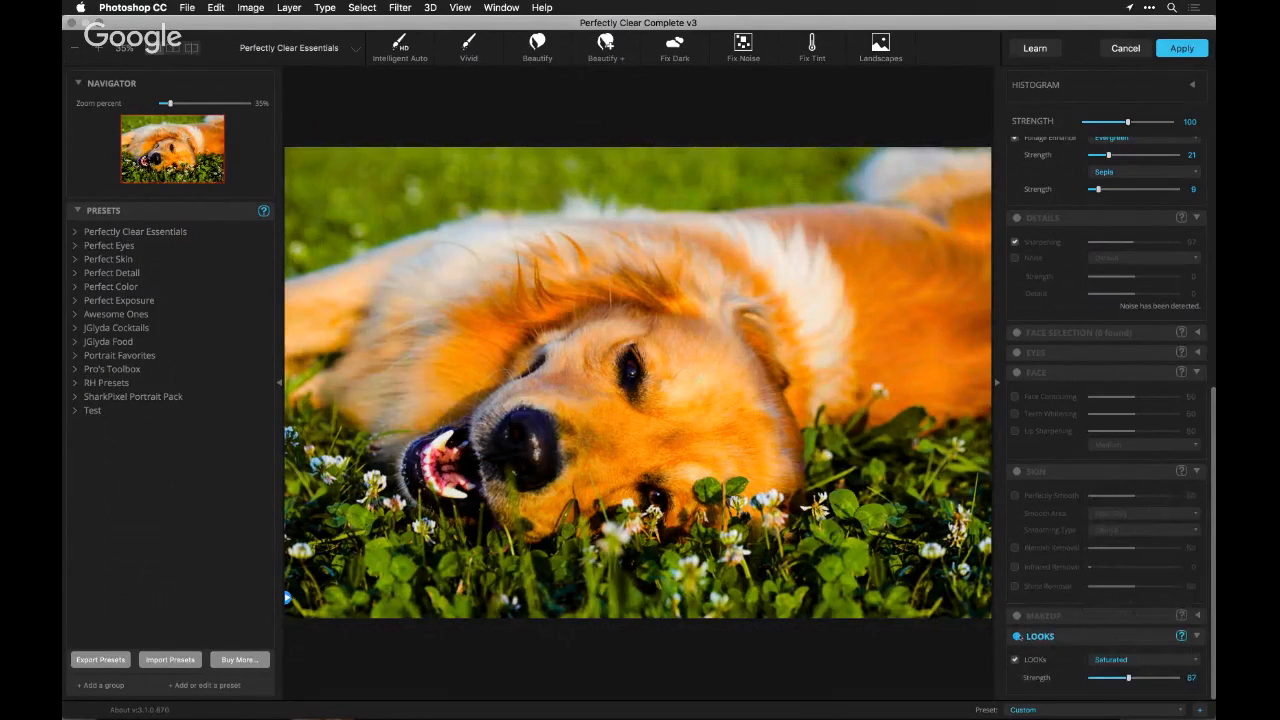
# Expand the histogram and check the clipping indicator at its shadow end
pyautogui.click(1192, 86)
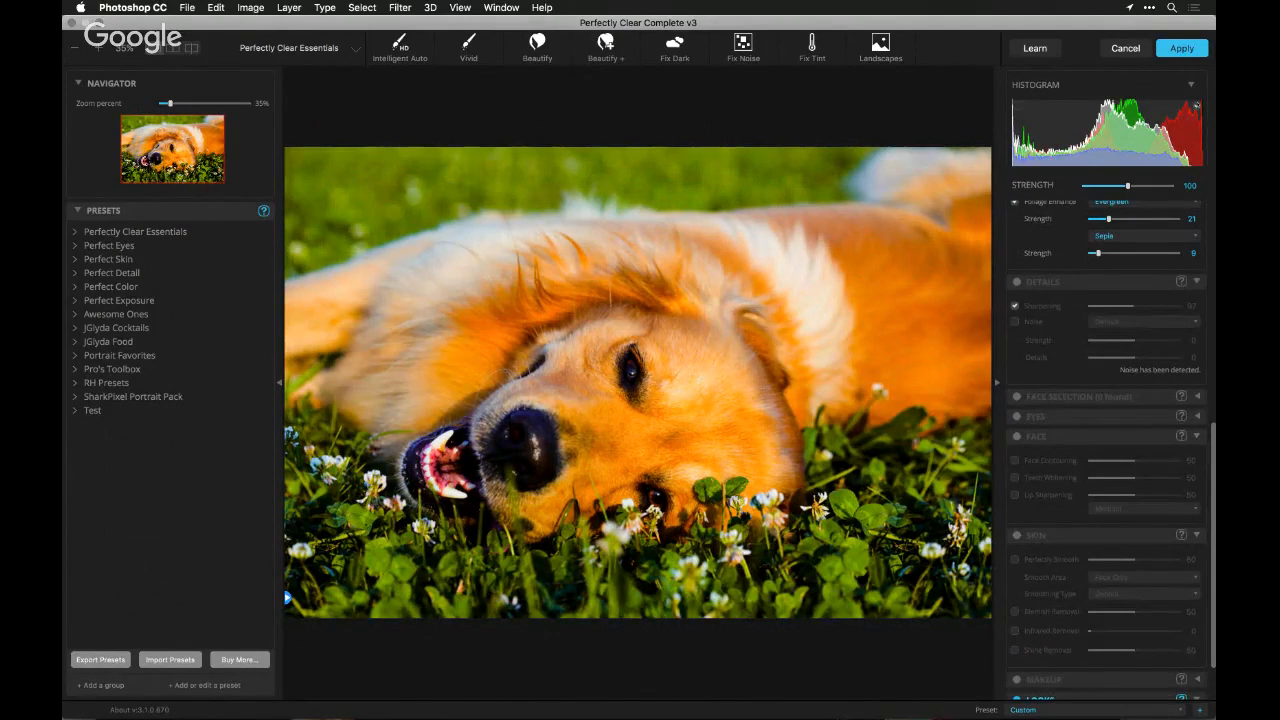
pyautogui.click(1017, 106)
pyautogui.click(1017, 106)
# Turn on the Tone adjustments for the dog photo
pyautogui.scroll(4, 1053, 257)
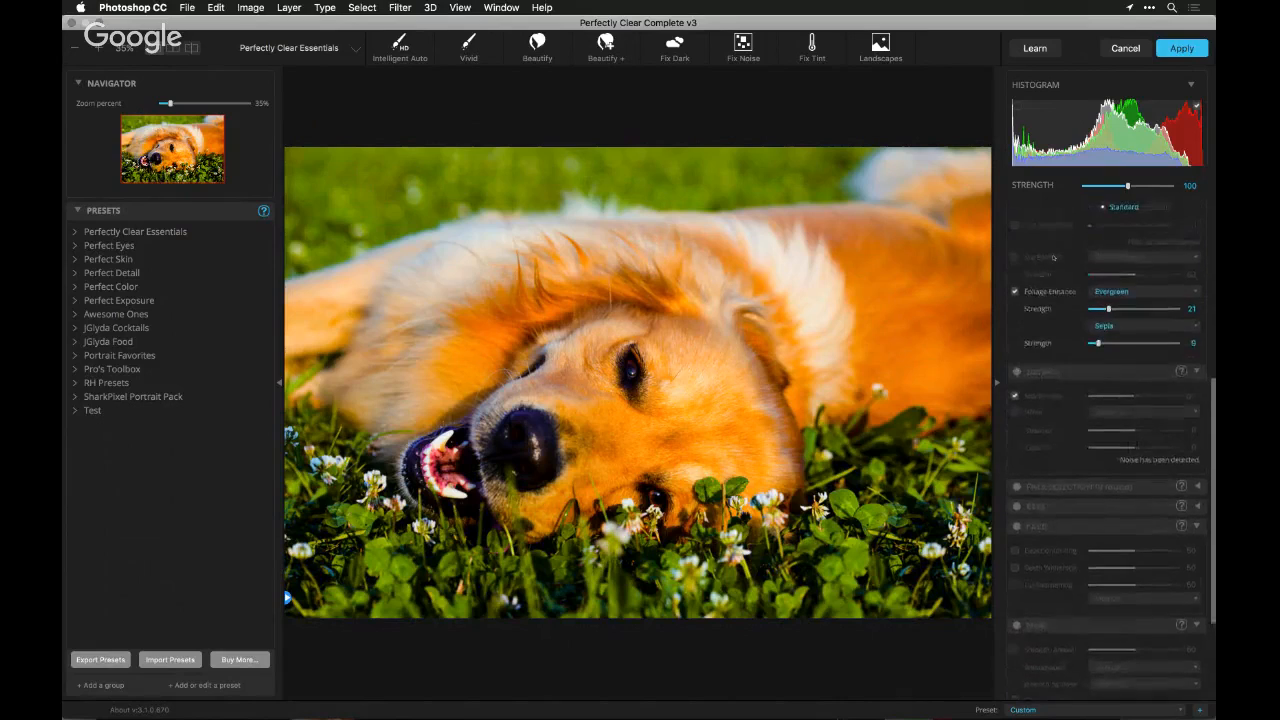
pyautogui.scroll(8, 1053, 257)
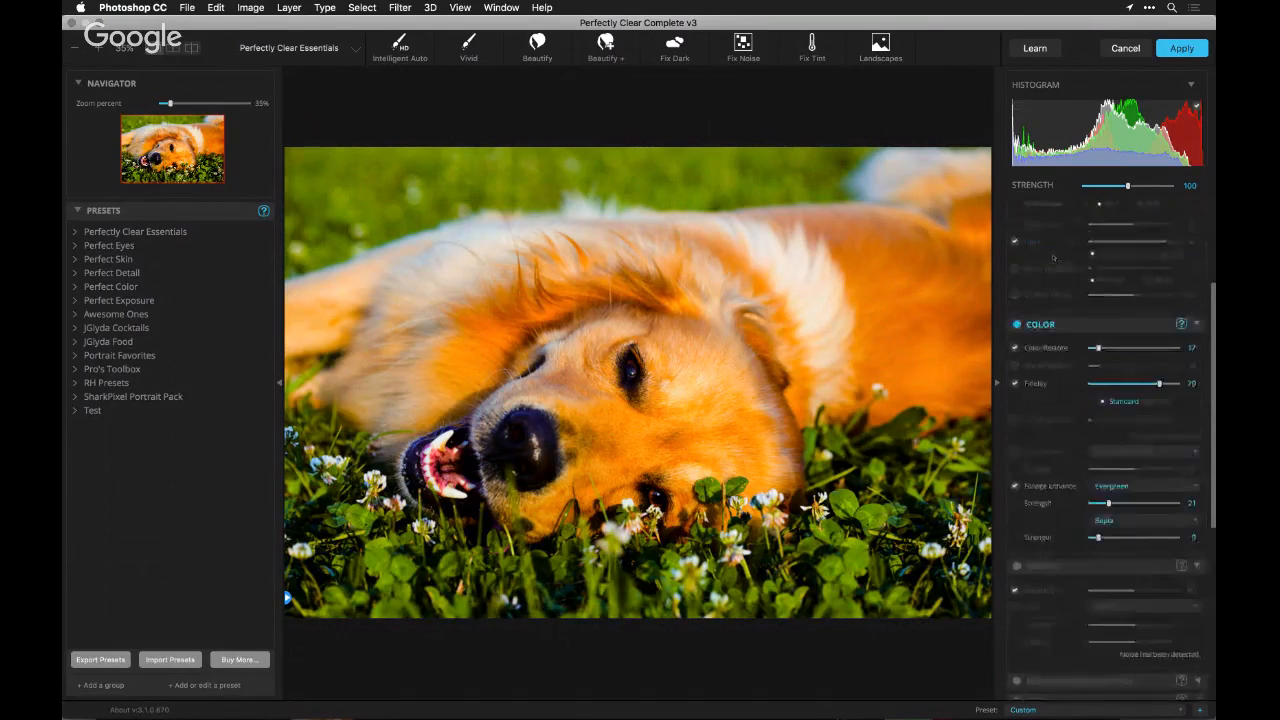
pyautogui.scroll(5, 1053, 257)
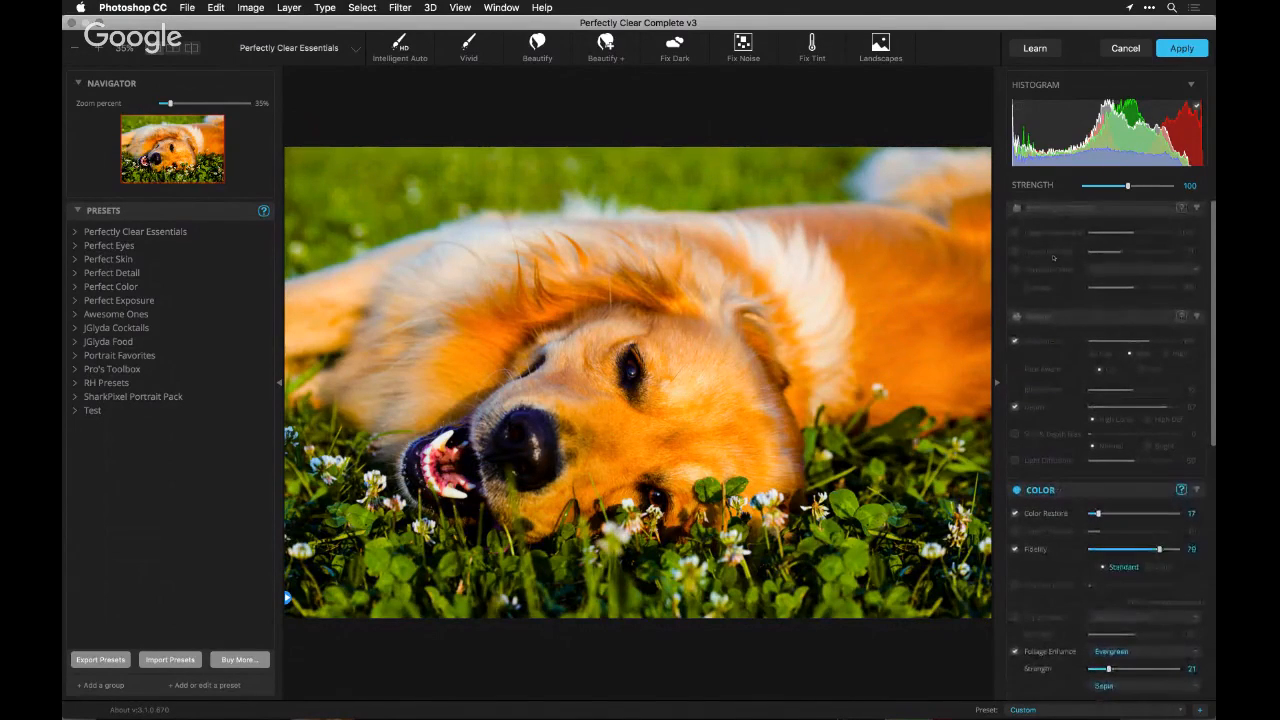
pyautogui.click(1016, 317)
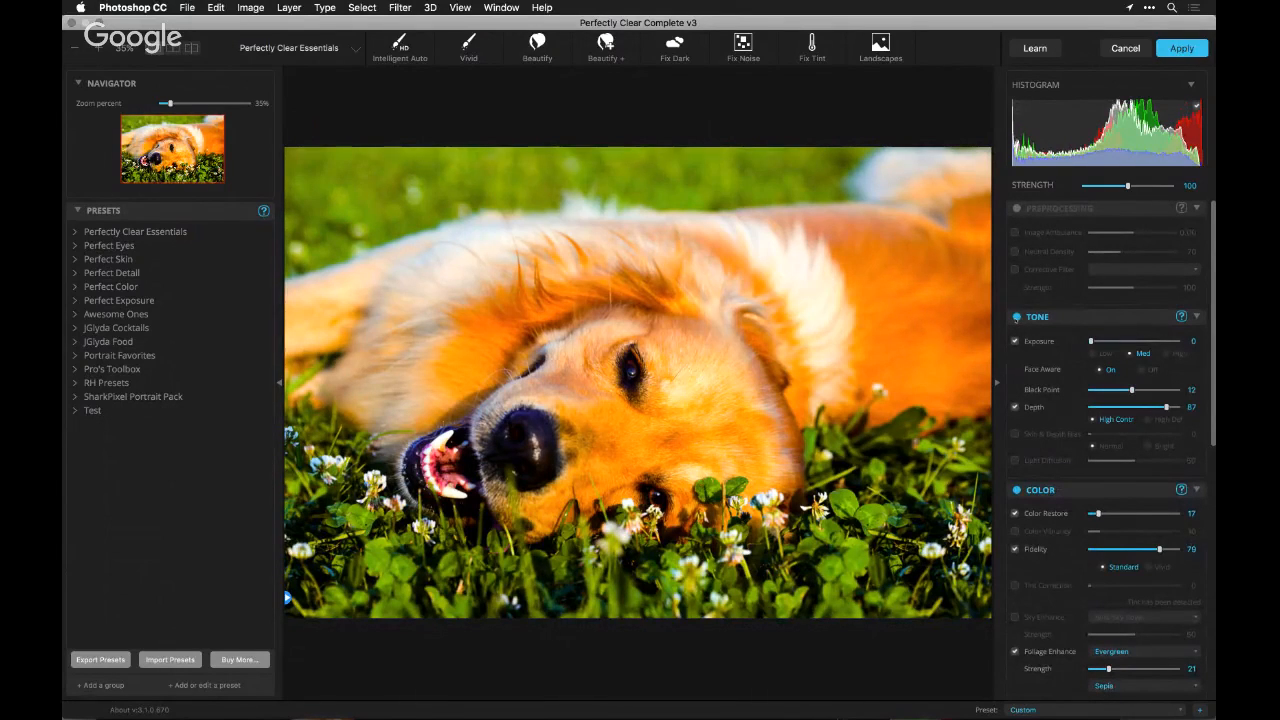
# Set the Black Point to 5 and check the dog photo's shadow clipping with the overlay on and off
pyautogui.click(1108, 391)
pyautogui.click(1018, 105)
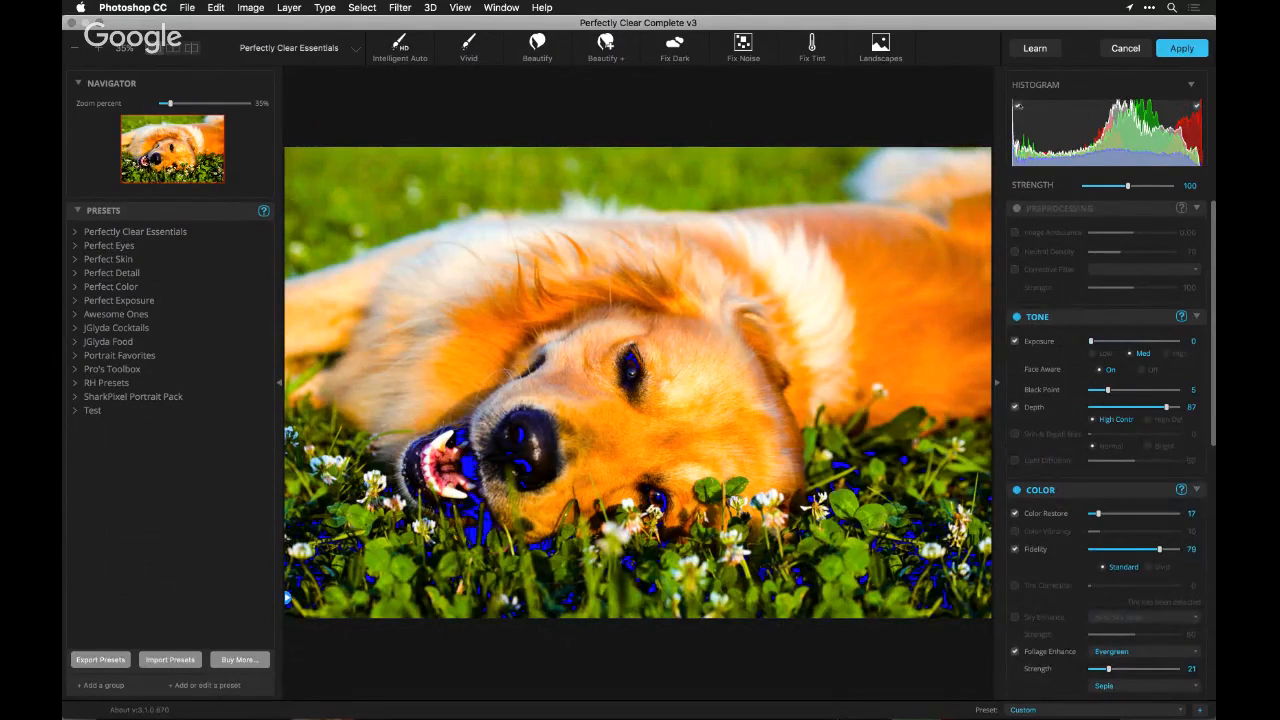
pyautogui.click(1018, 105)
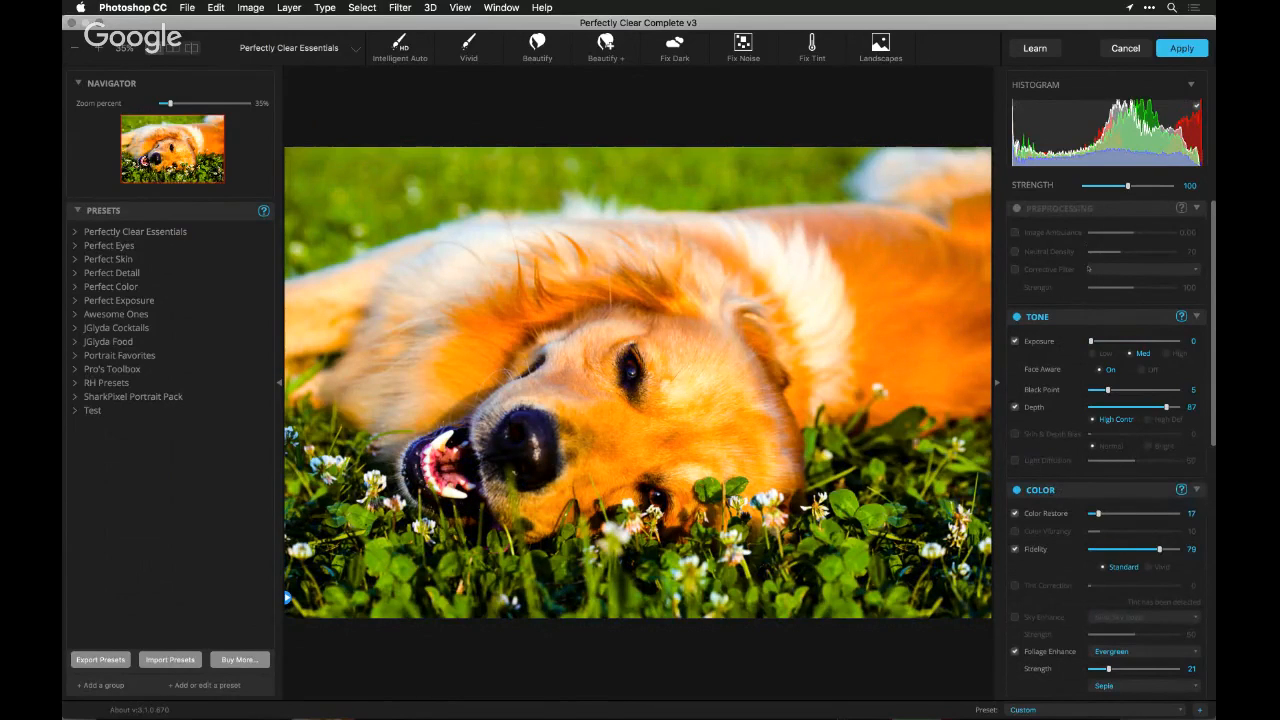
# Raise the Exposure to 36 and set the Depth to 27 in the Tone adjustments
pyautogui.click(1105, 341)
pyautogui.moveTo(1105, 343); pyautogui.dragTo(1111, 343)
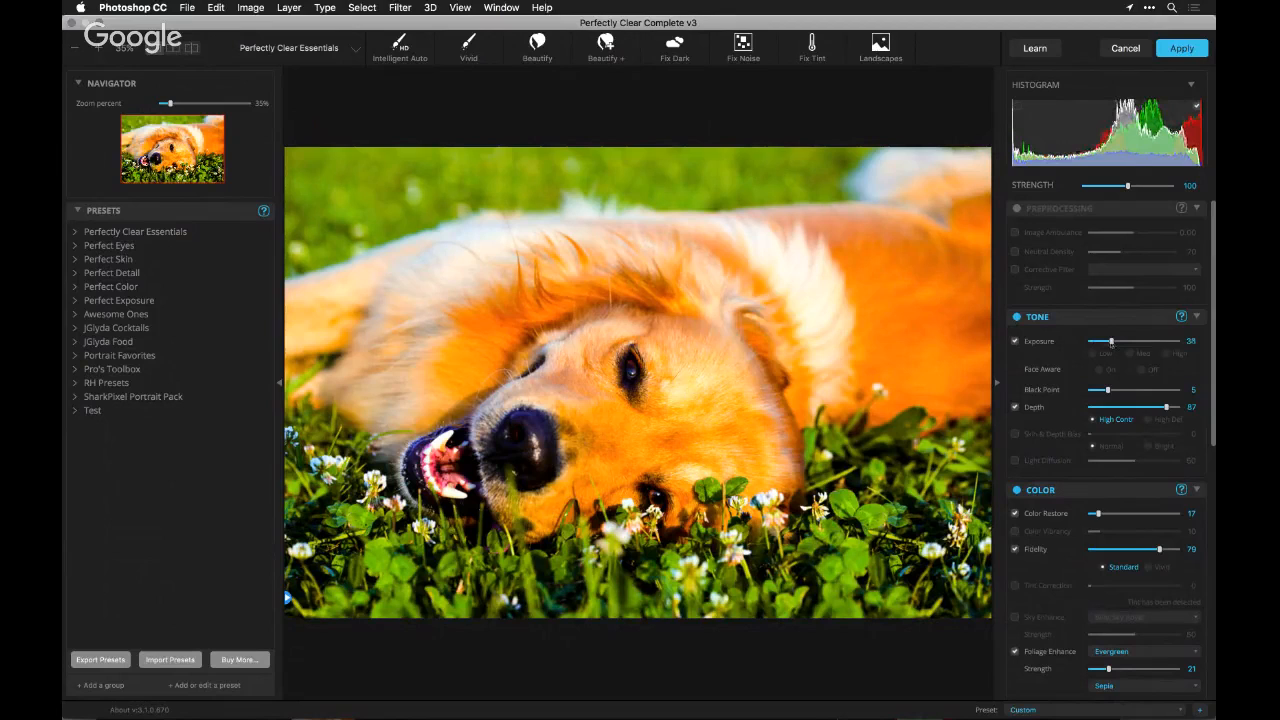
pyautogui.click(1113, 408)
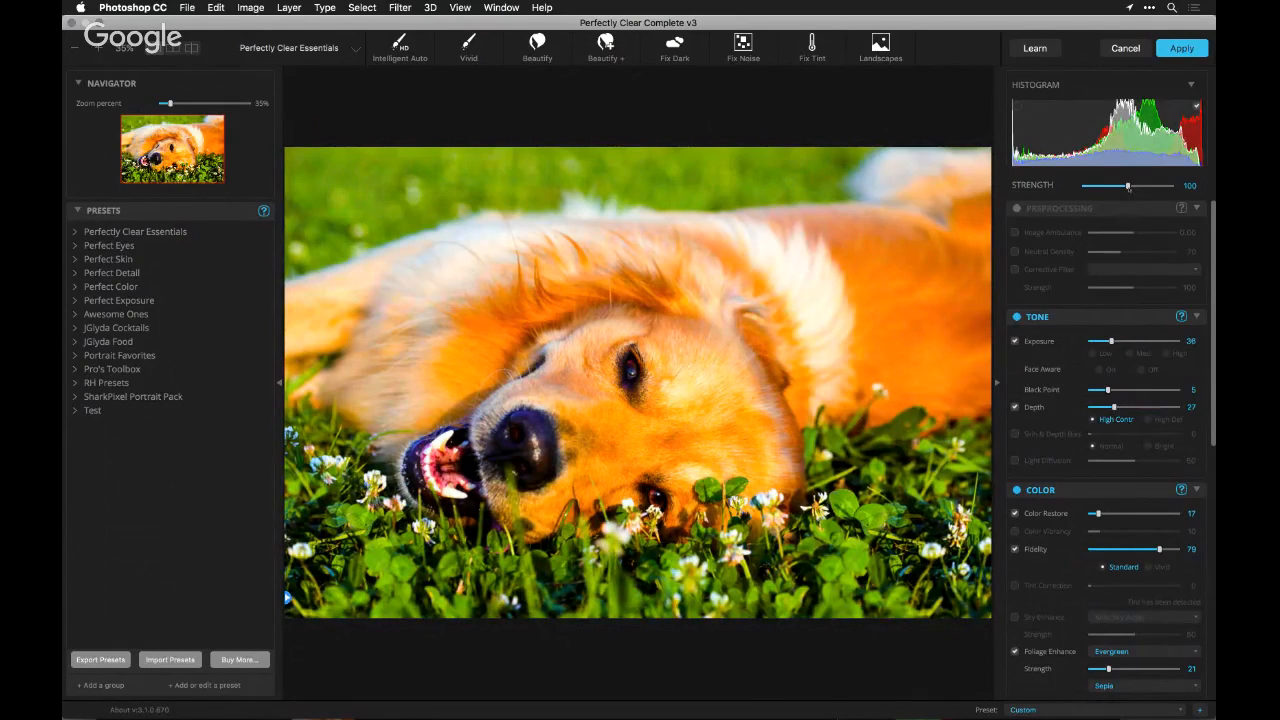
# Reduce the overall correction strength to 33, compare with the original, and discard the filter on the dog photo
pyautogui.moveTo(1128, 187); pyautogui.dragTo(1098, 187)
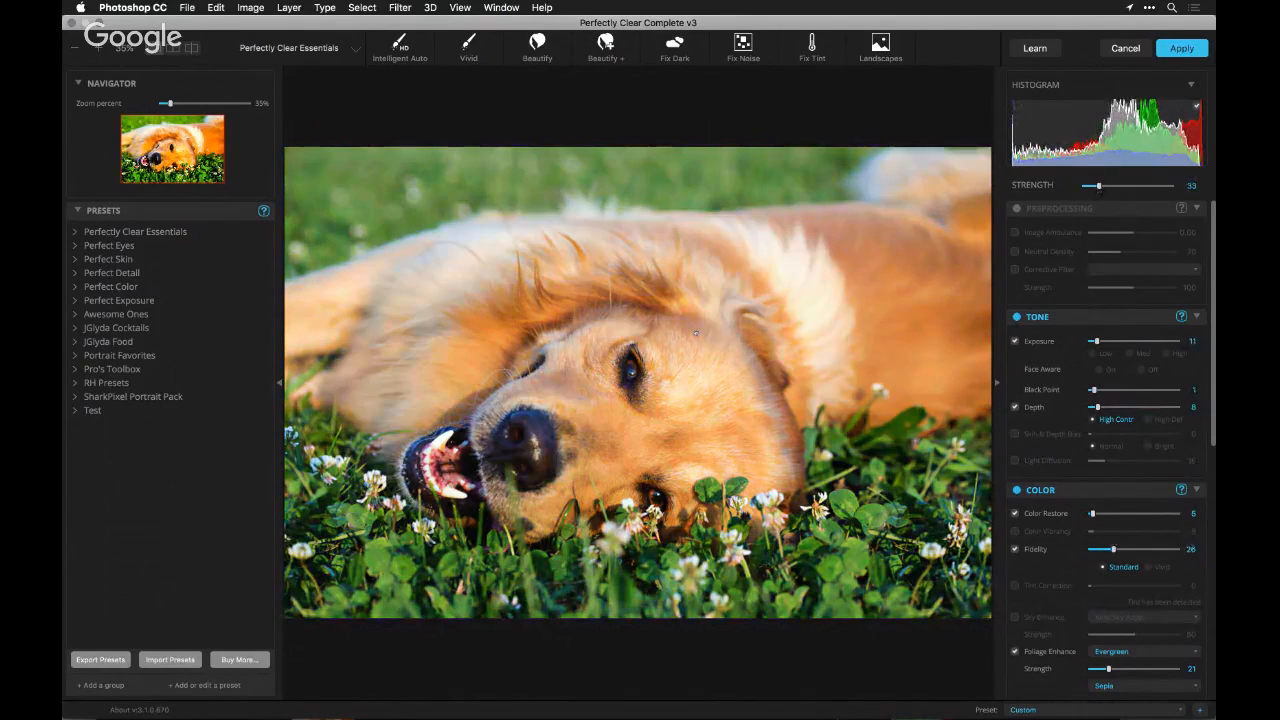
pyautogui.click(696, 333)
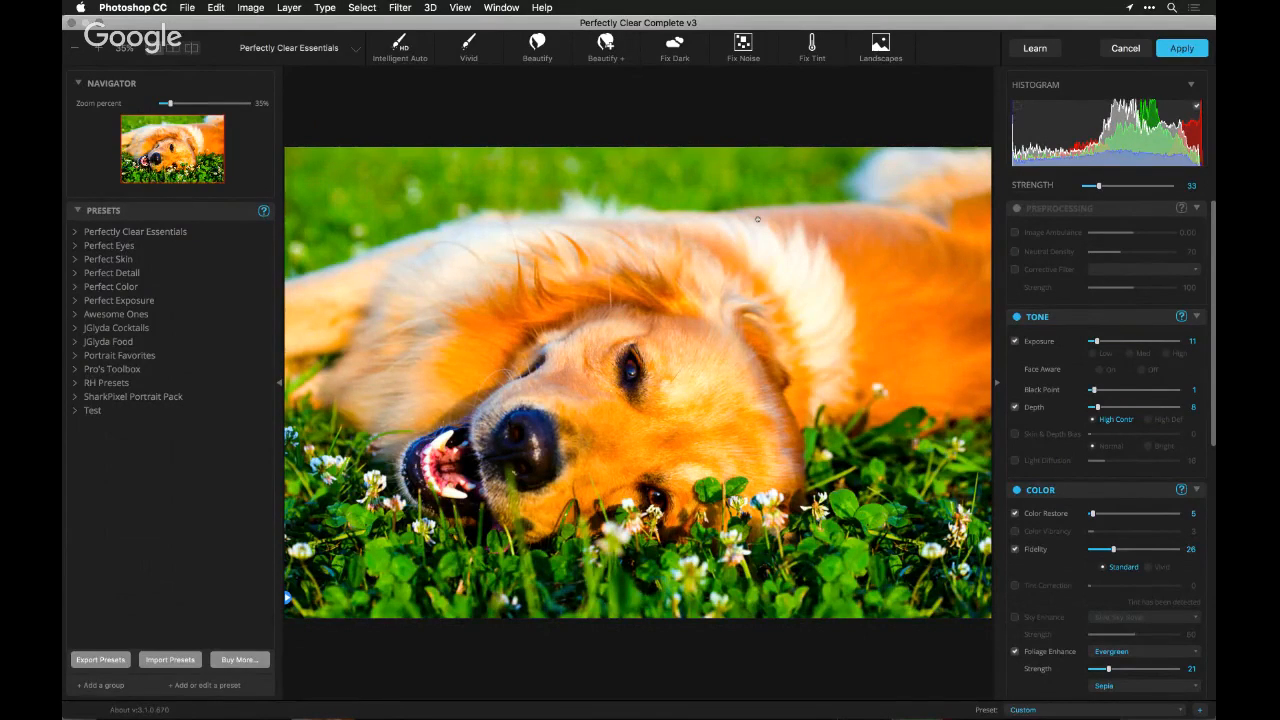
pyautogui.click(1125, 48)
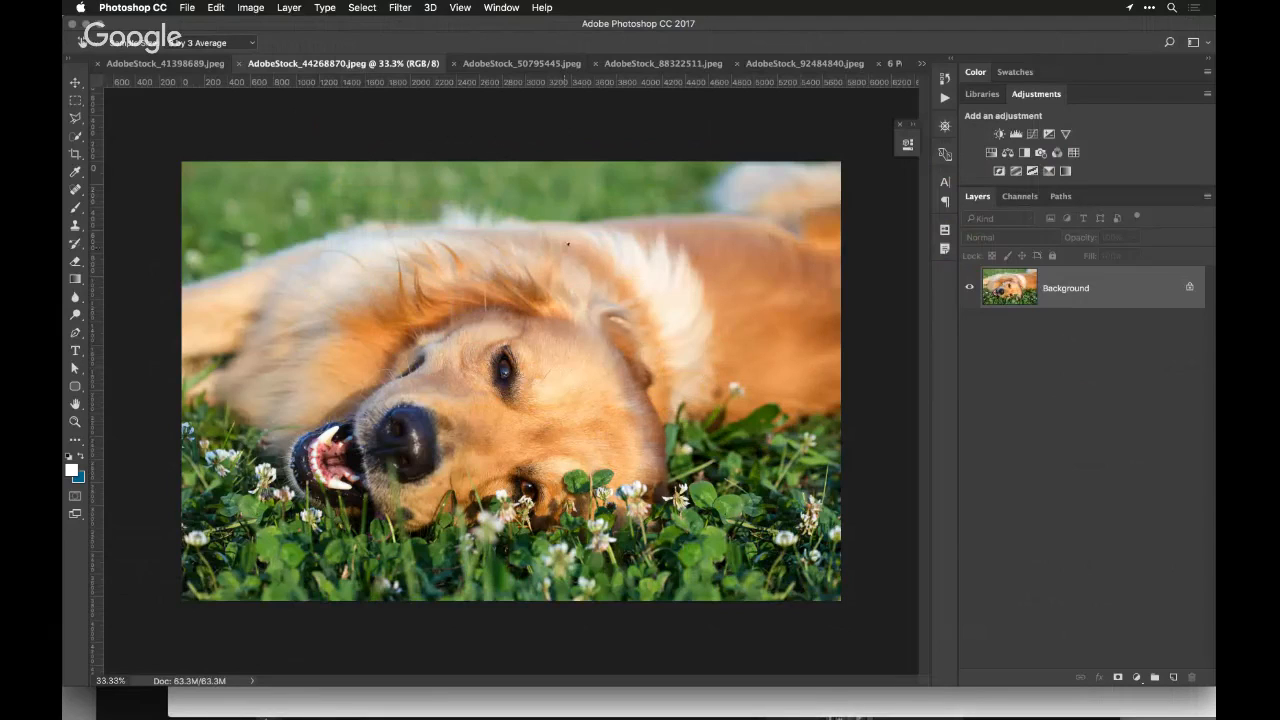
# Switch to Finder and show the Adobe folder inside the Stock Photos folder of Creative Cloud Files as icons
pyautogui.press('super+Tab')
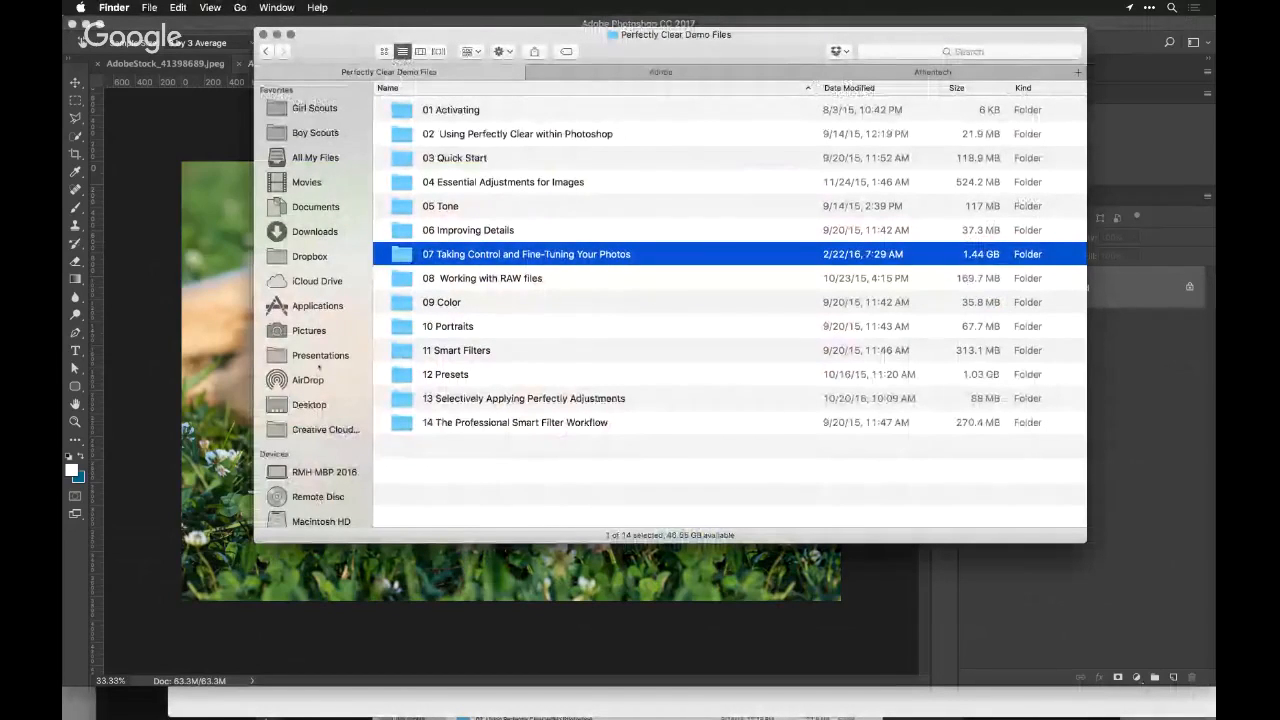
pyautogui.scroll(-3, 315, 385)
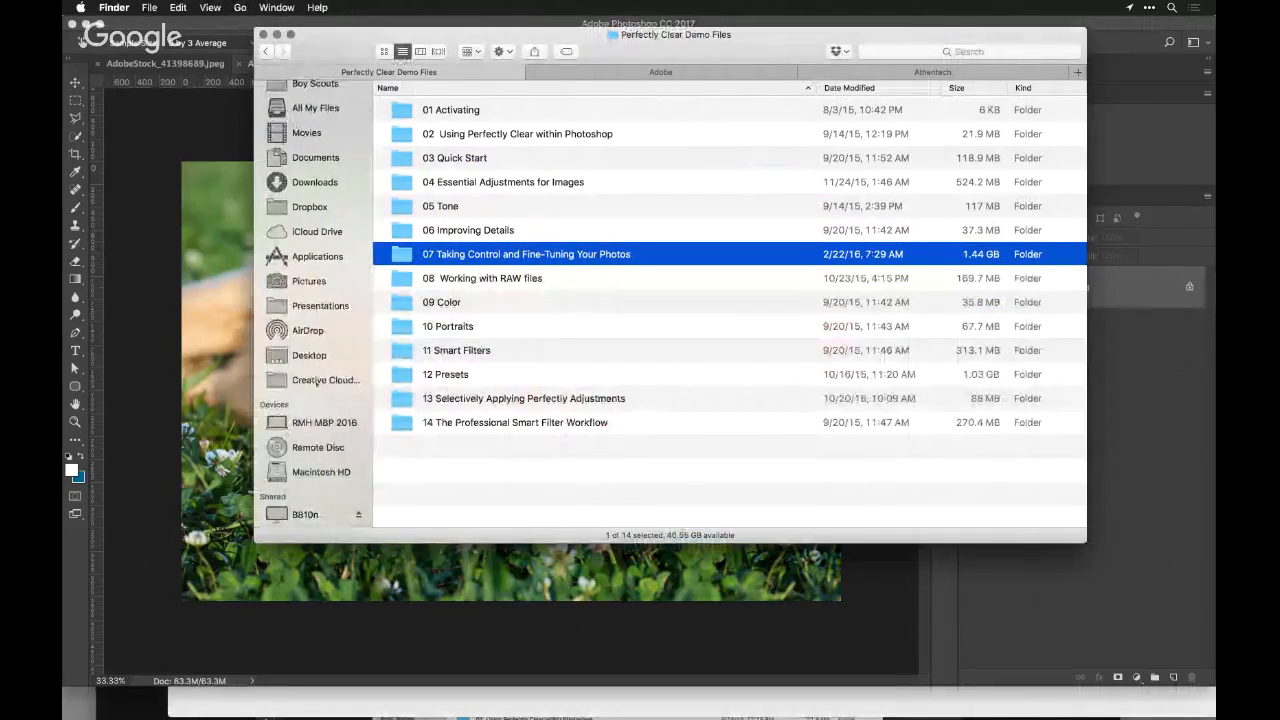
pyautogui.click(322, 380)
pyautogui.scroll(-3, 563, 376)
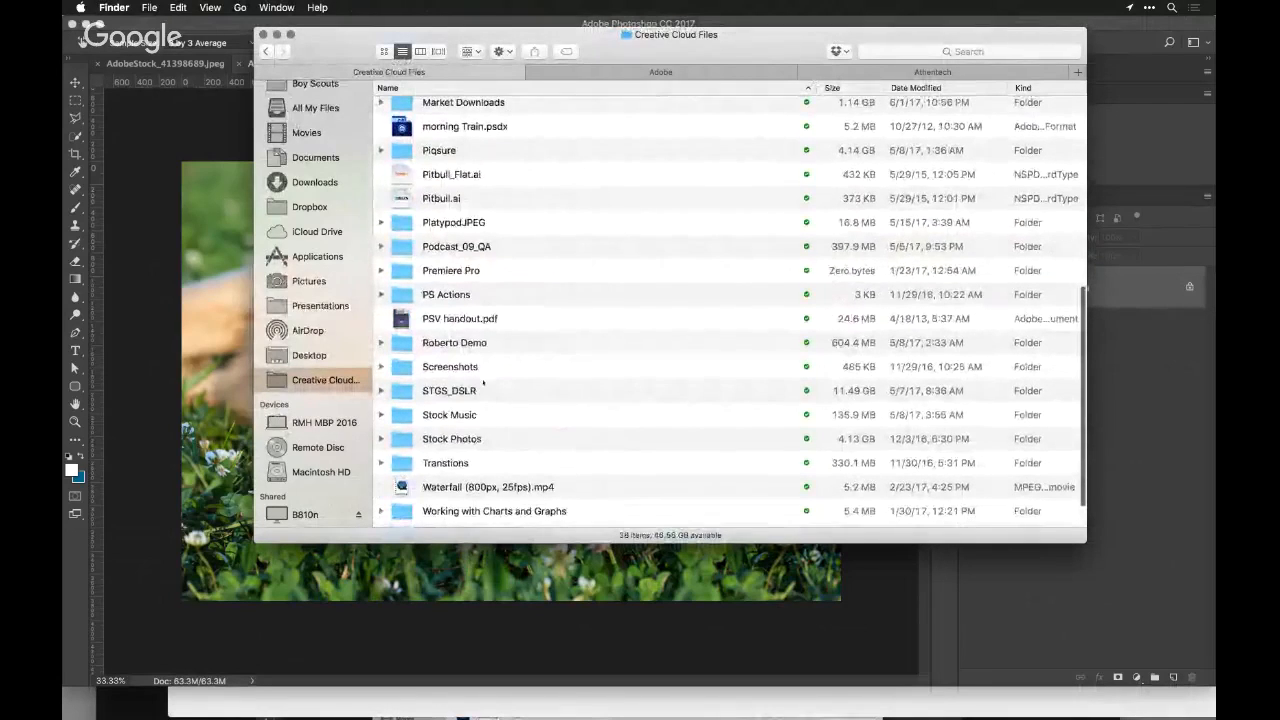
pyautogui.click(474, 439)
pyautogui.doubleClick(474, 439)
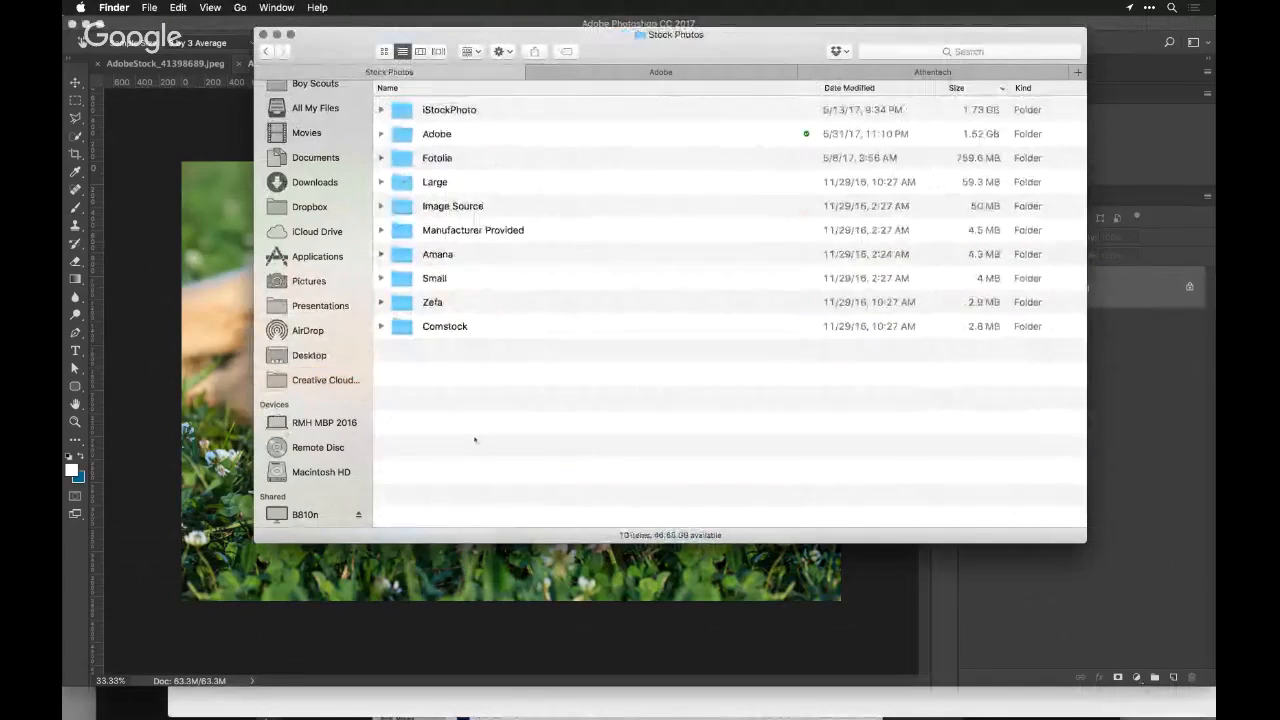
pyautogui.click(460, 134)
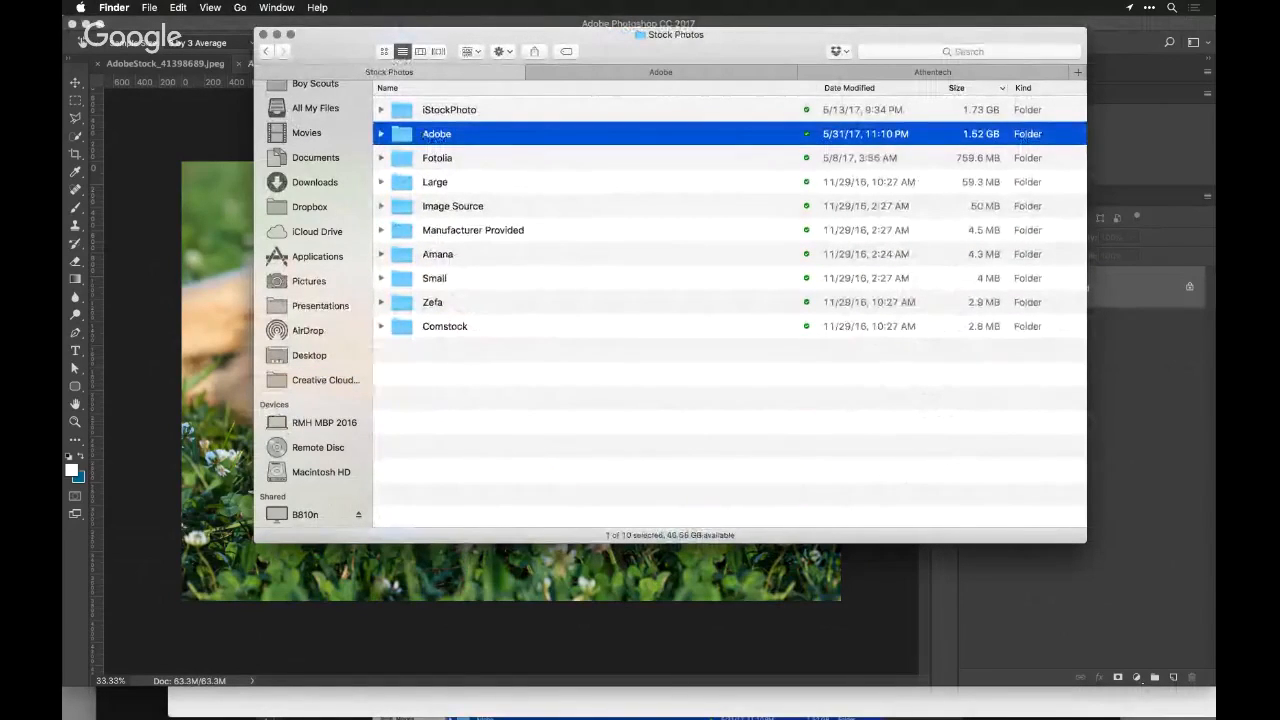
pyautogui.doubleClick(440, 139)
pyautogui.click(384, 51)
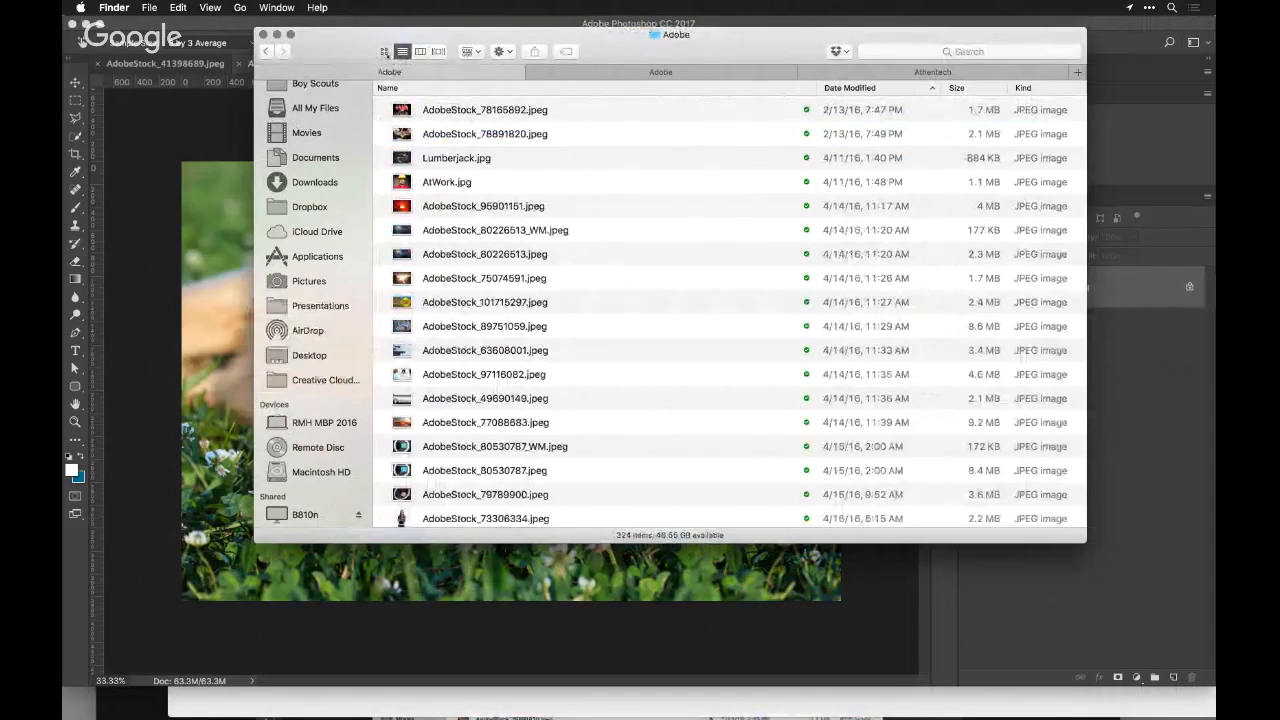
# Select the photos AdobeStock_95100046.jpeg, AdobeStock_95142133.jpeg and AdobeStock_99363143.jpeg together
pyautogui.scroll(-5, 662, 185)
pyautogui.scroll(-5, 662, 185)
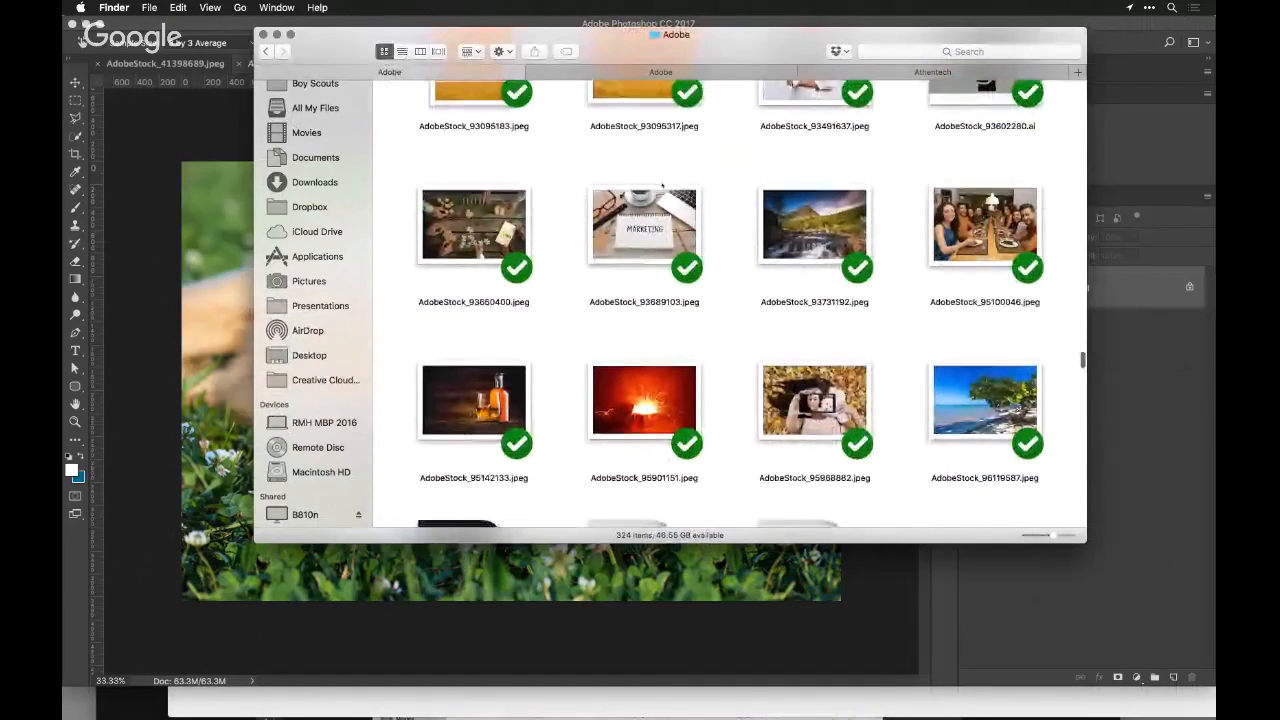
pyautogui.click(985, 226)
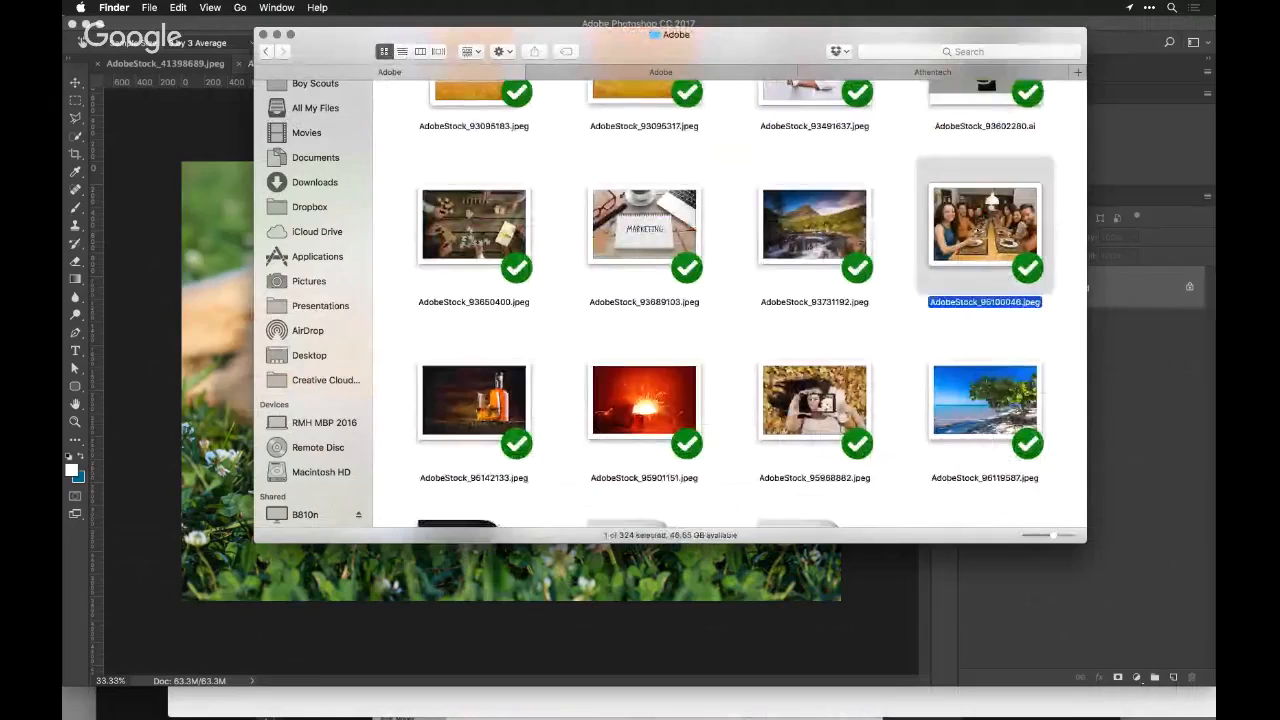
pyautogui.keyDown('super'); pyautogui.click(474, 400); pyautogui.keyUp('super')
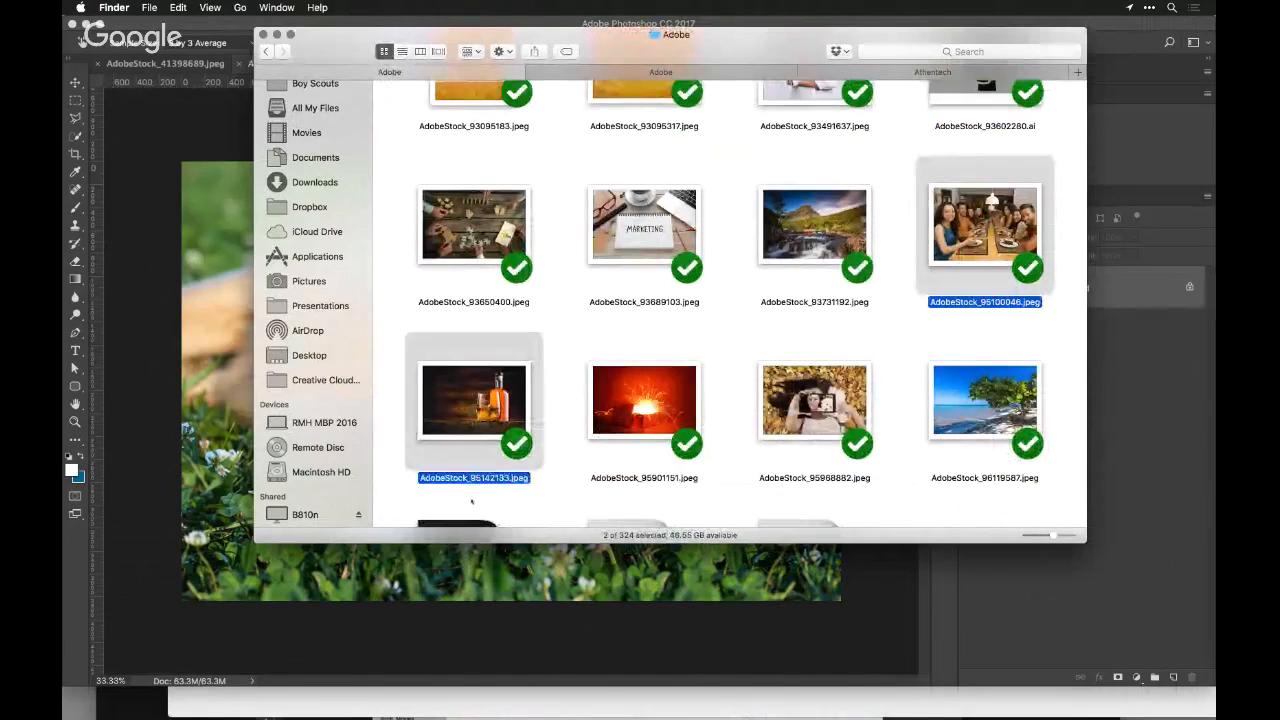
pyautogui.scroll(-3, 598, 391)
pyautogui.scroll(-10, 598, 391)
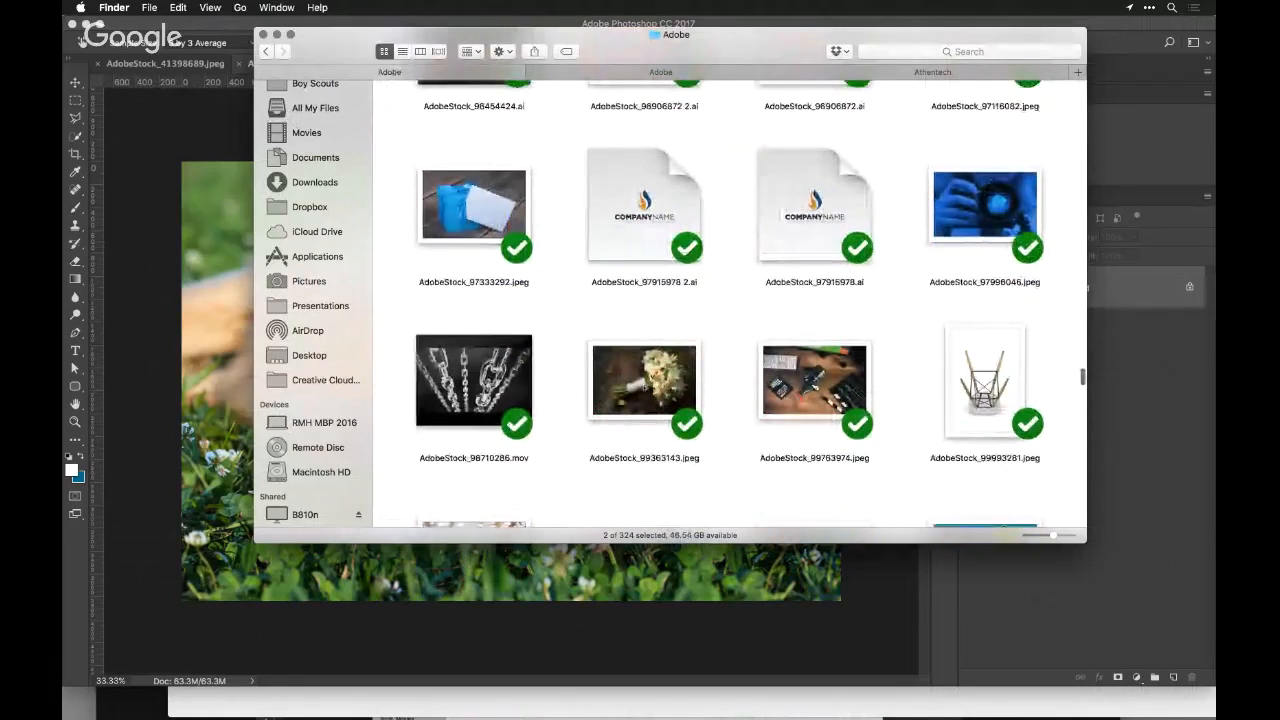
pyautogui.keyDown('super'); pyautogui.click(644, 368); pyautogui.keyUp('super')
# Add AdobeStock_100977585.jpeg, AdobeStock_101178338.jpeg and AdobeStock_101934877.jpeg to the selection and open all selected photos in Photoshop
pyautogui.scroll(-6, 645, 388)
pyautogui.scroll(-2, 645, 388)
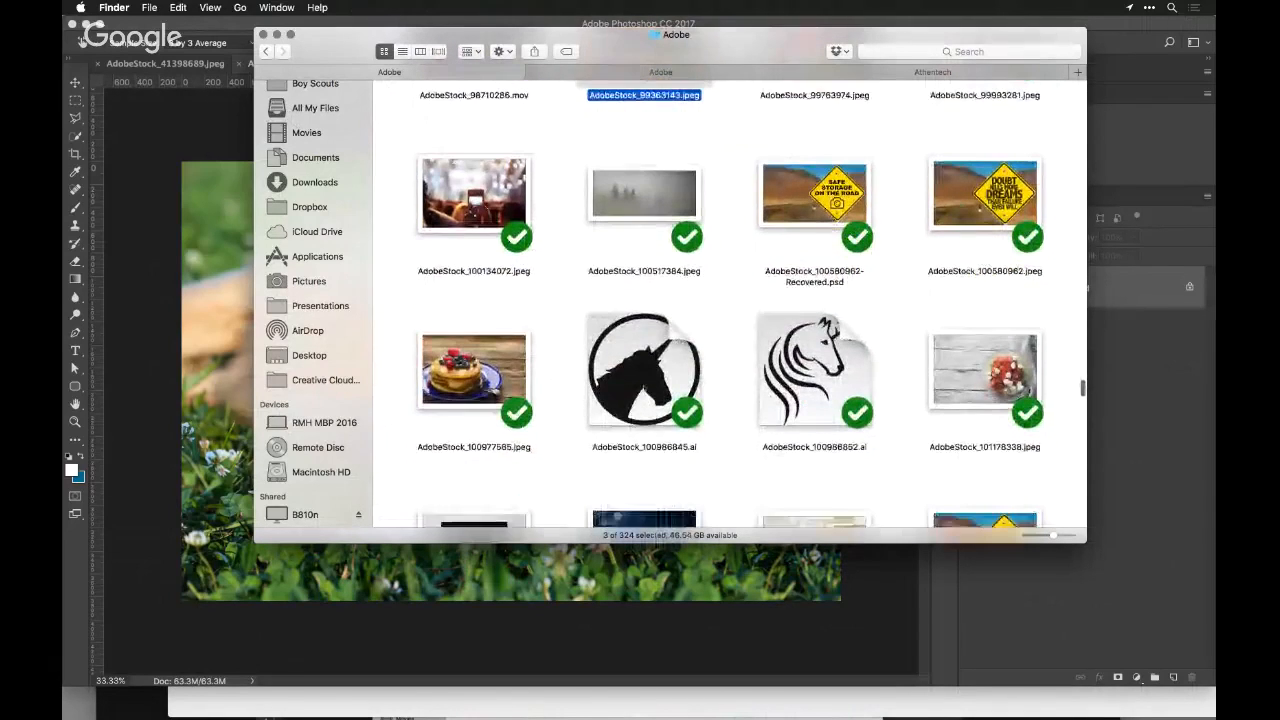
pyautogui.keyDown('super'); pyautogui.click(478, 354); pyautogui.keyUp('super')
pyautogui.keyDown('super'); pyautogui.click(985, 365); pyautogui.keyUp('super')
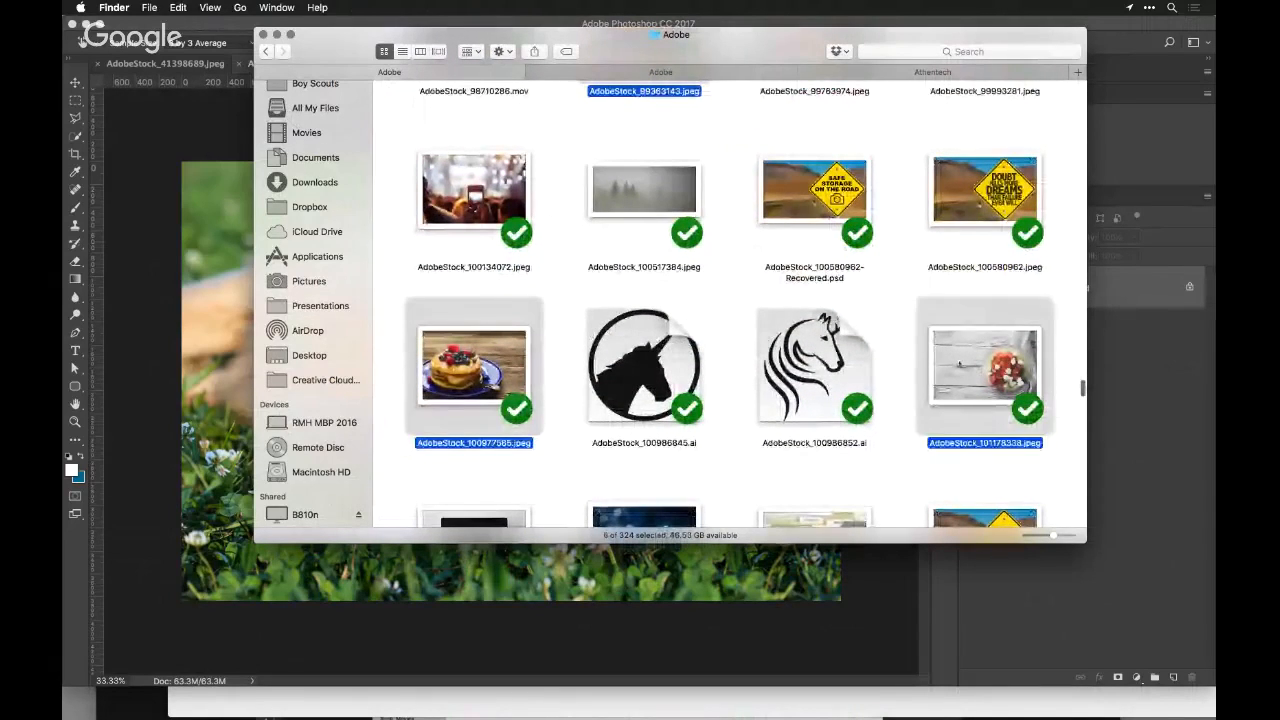
pyautogui.scroll(-8, 960, 362)
pyautogui.keyDown('super'); pyautogui.click(679, 408); pyautogui.keyUp('super')
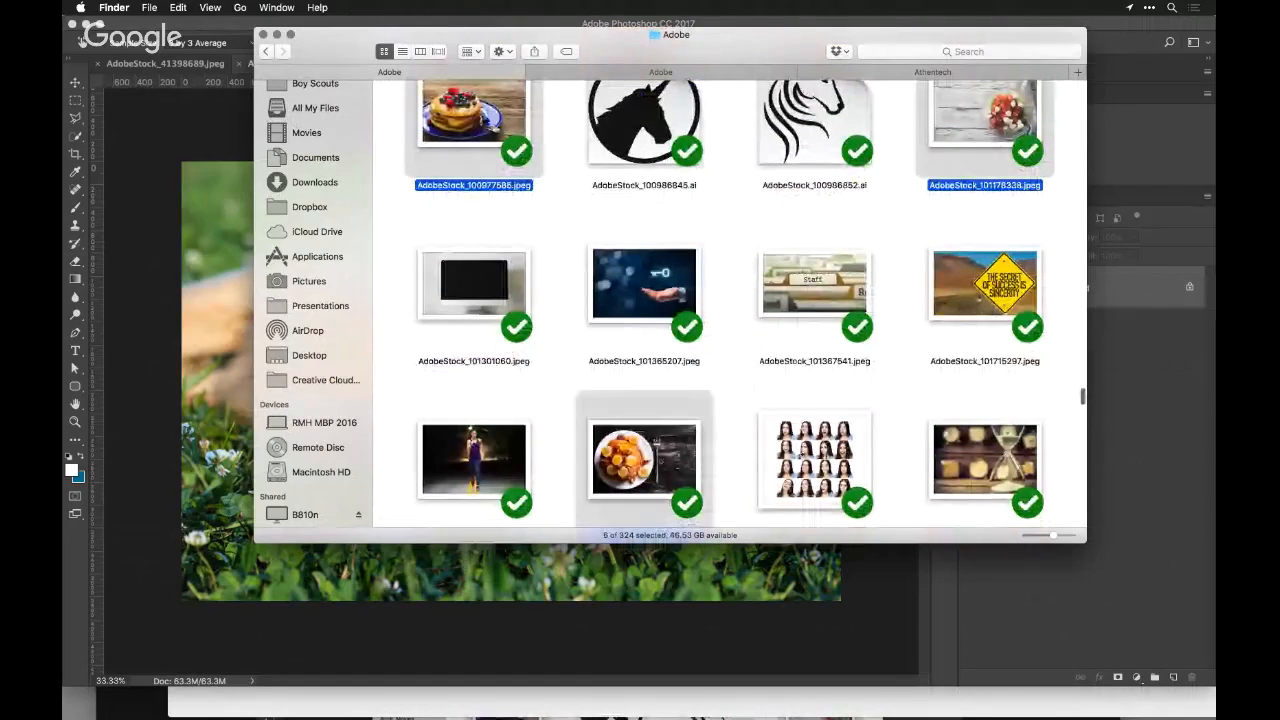
pyautogui.moveTo(679, 408); pyautogui.dragTo(824, 493)
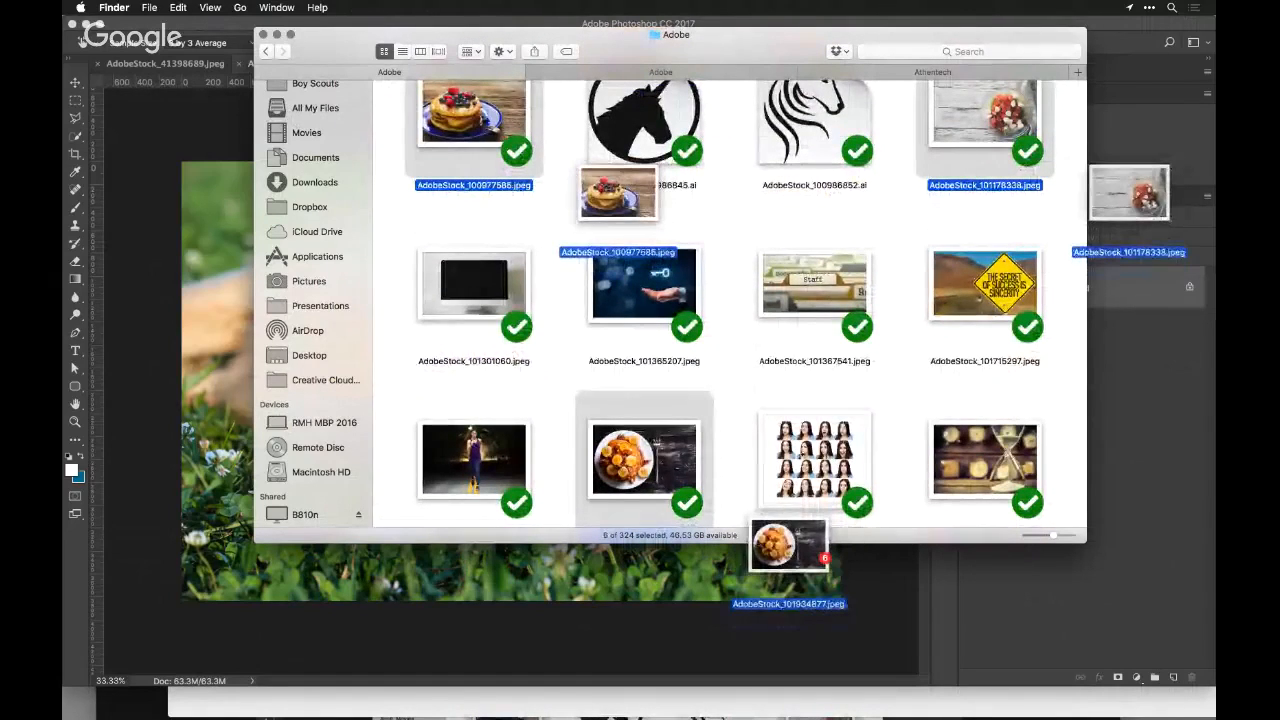
pyautogui.moveTo(818, 543); pyautogui.dragTo(783, 712)
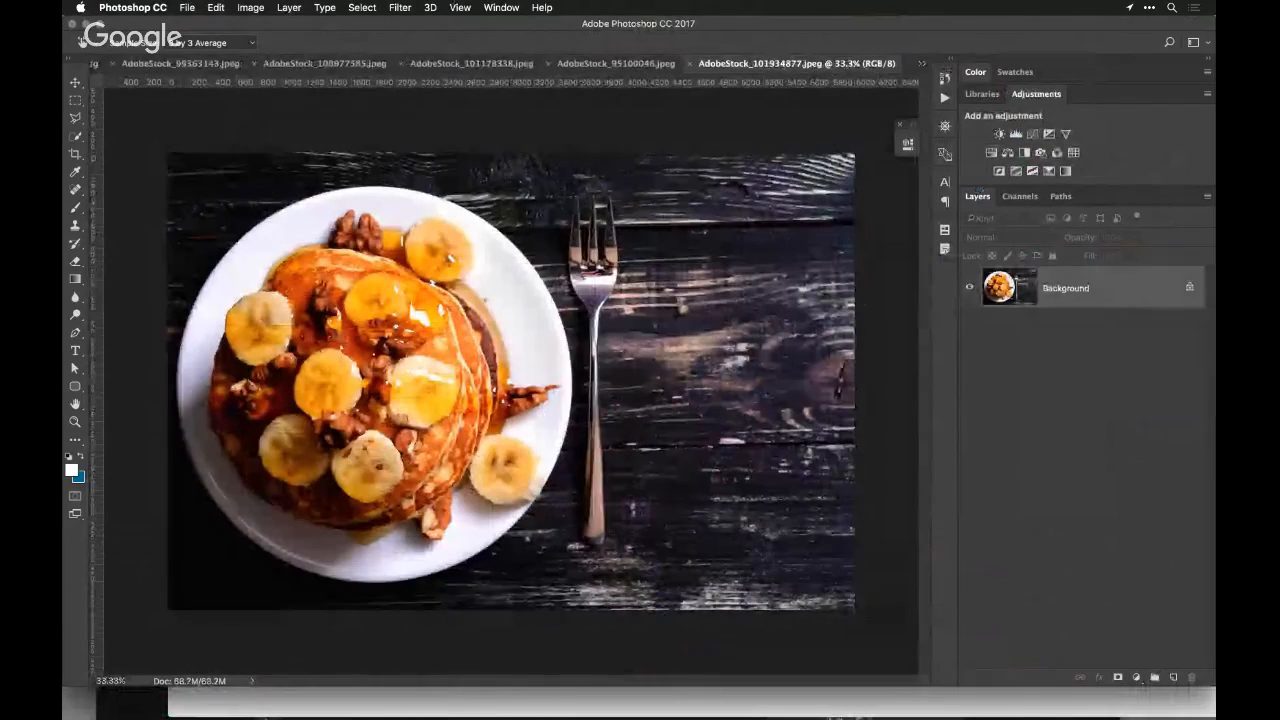
# Run the Perfectly Clear Complete v3 filter on the banana pancake photo and try the JGlyda Food preset Warmth and Sharpness
pyautogui.click(400, 7)
pyautogui.moveTo(438, 314)
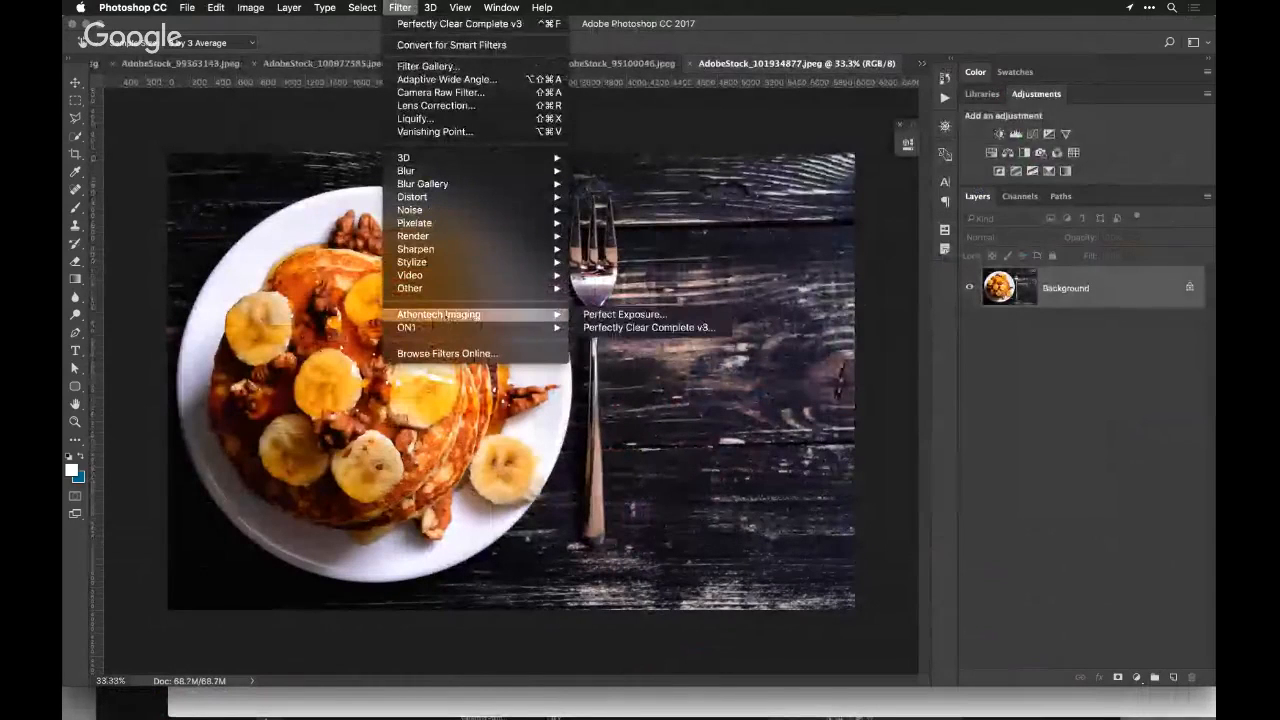
pyautogui.click(648, 327)
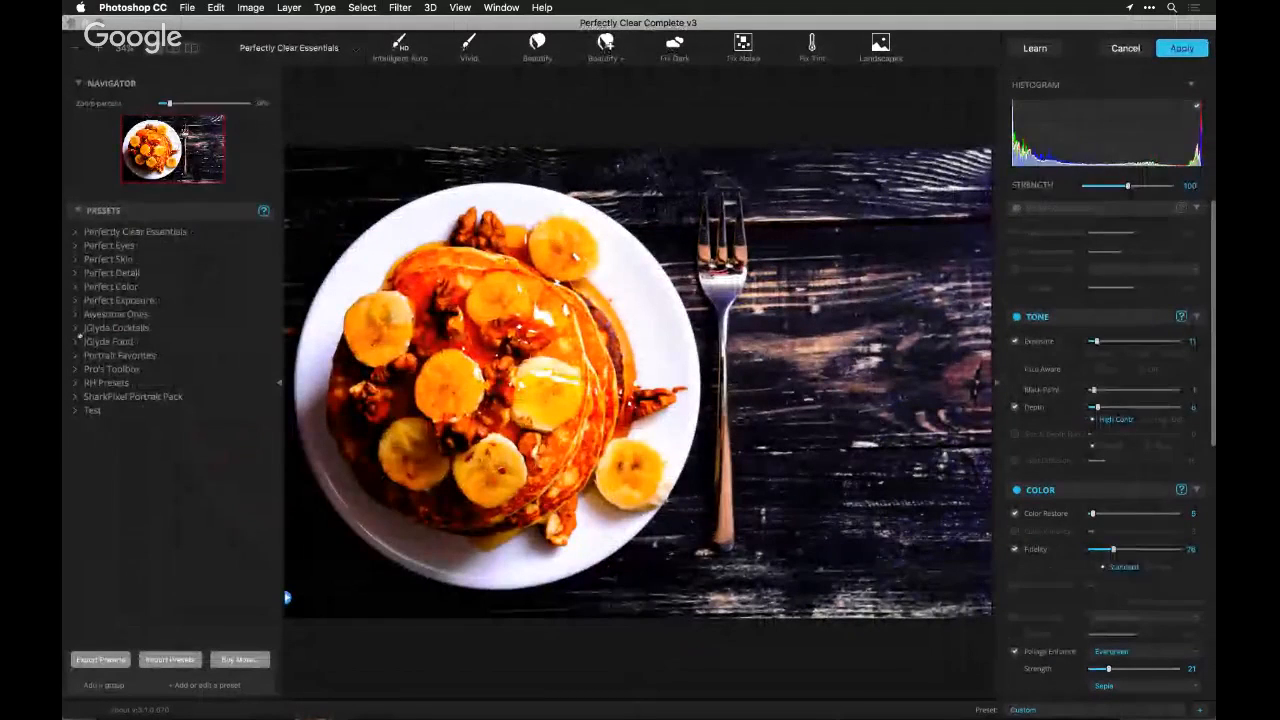
pyautogui.click(76, 343)
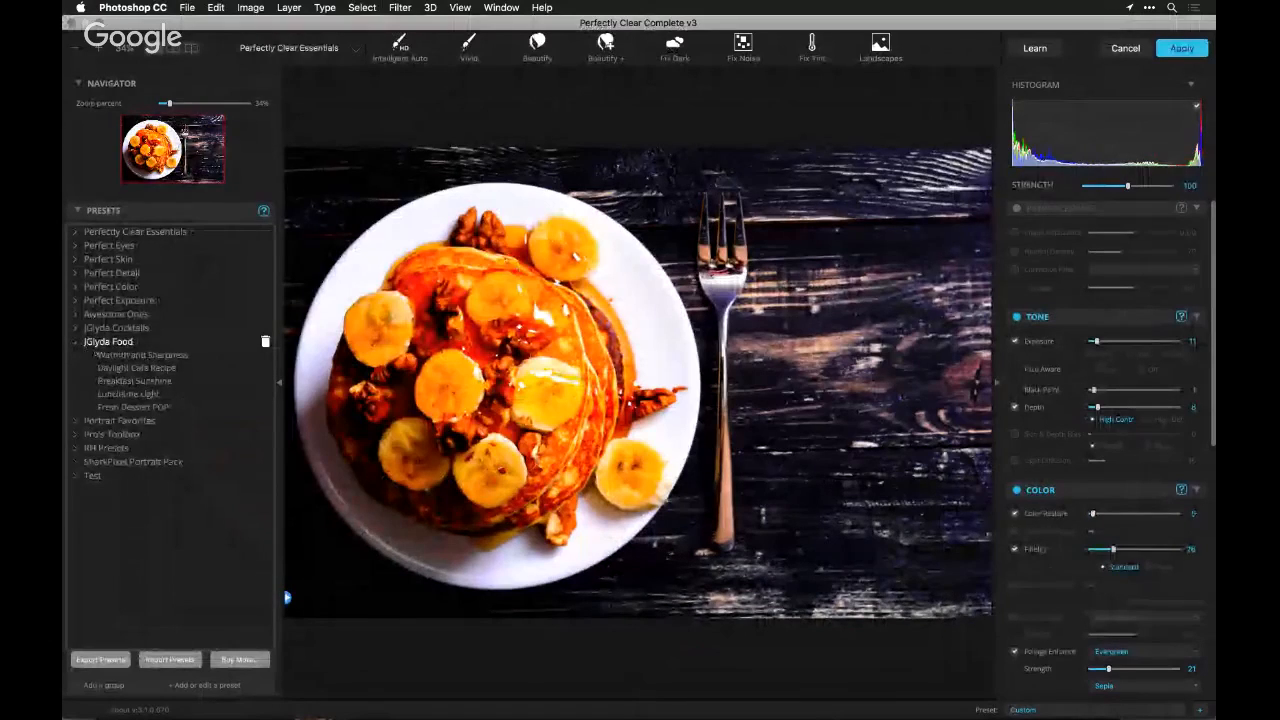
pyautogui.click(120, 355)
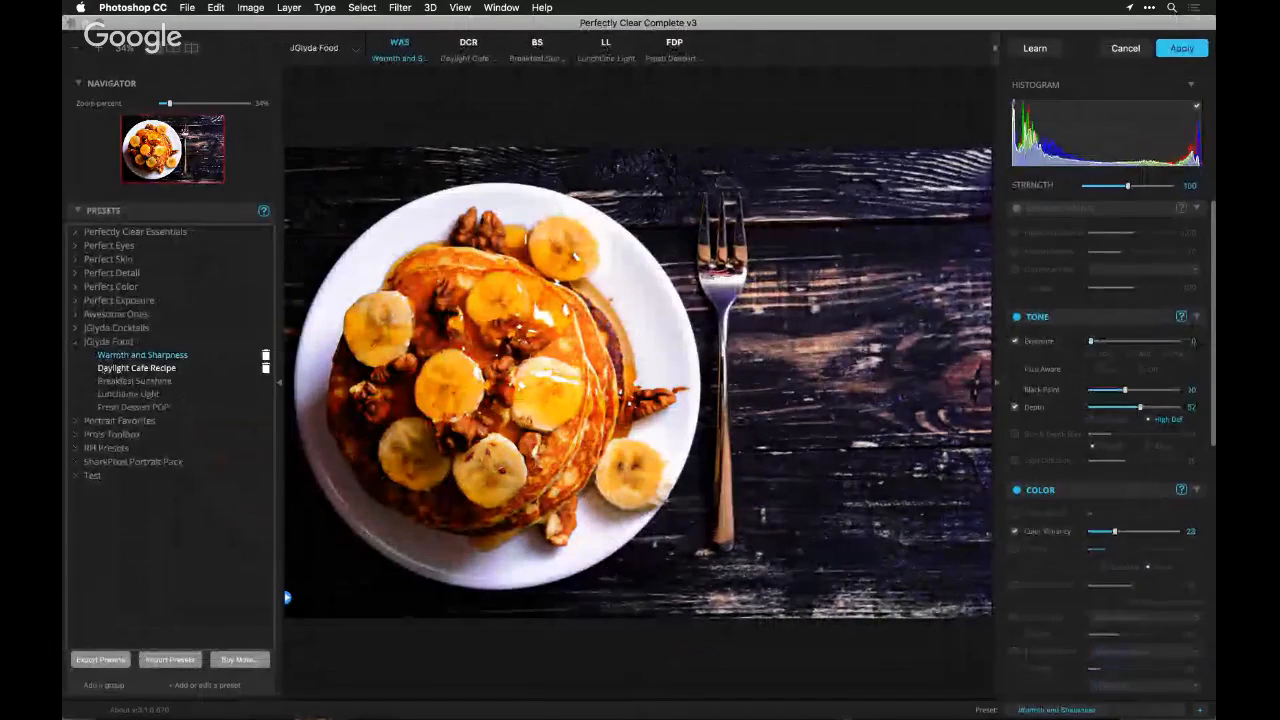
# Try the Daylight Cafe Recipe, Breakfast Sunshine and Lunchtime Light presets on the banana pancakes, and cancel the filter
pyautogui.click(262, 368)
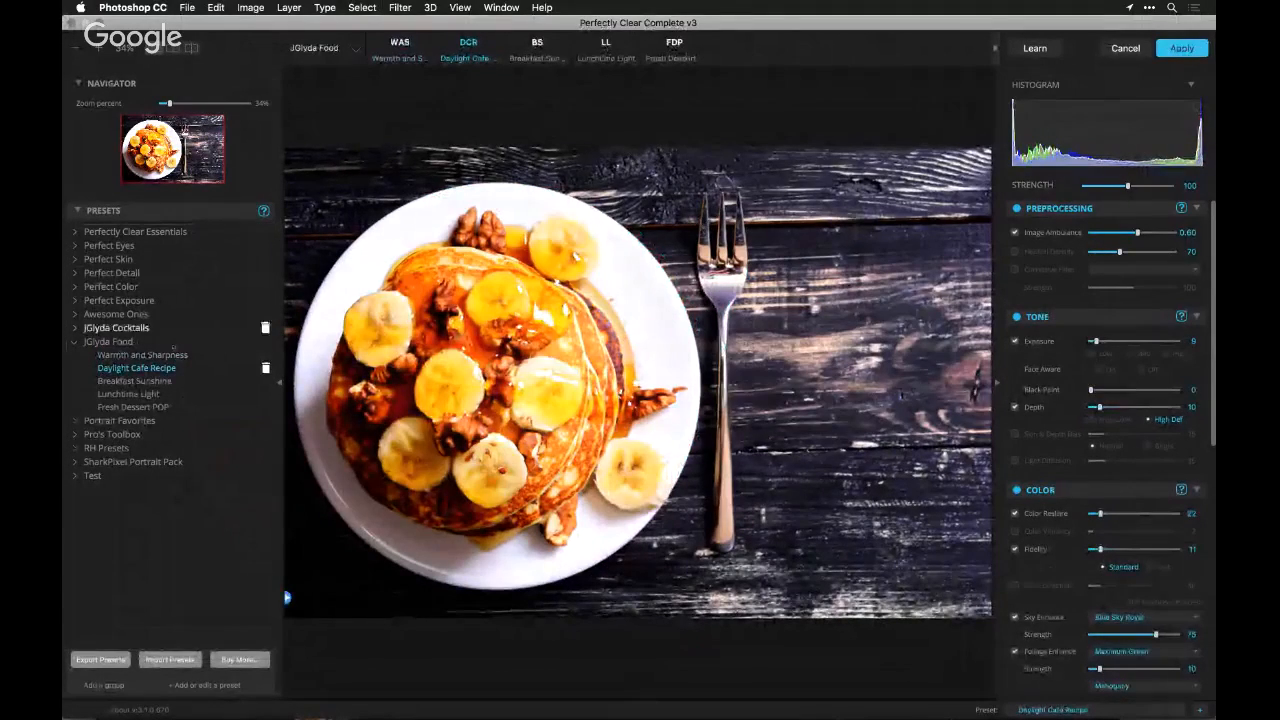
pyautogui.click(262, 381)
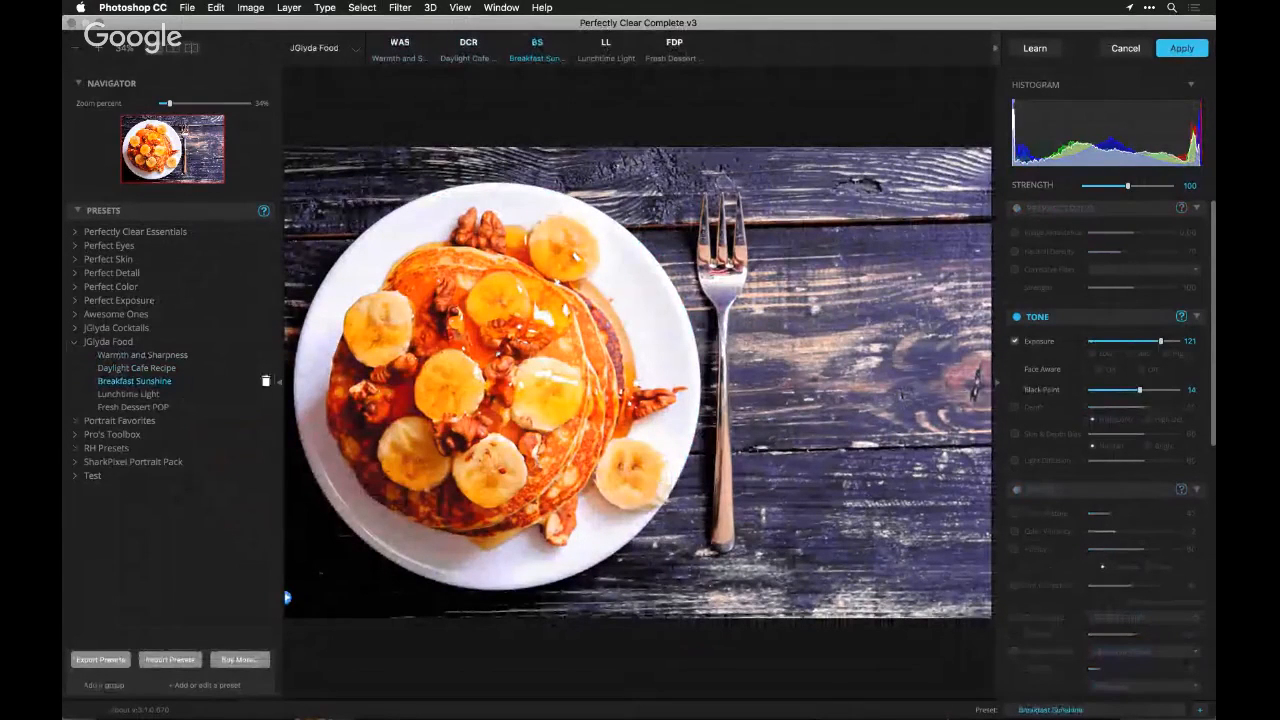
pyautogui.click(170, 395)
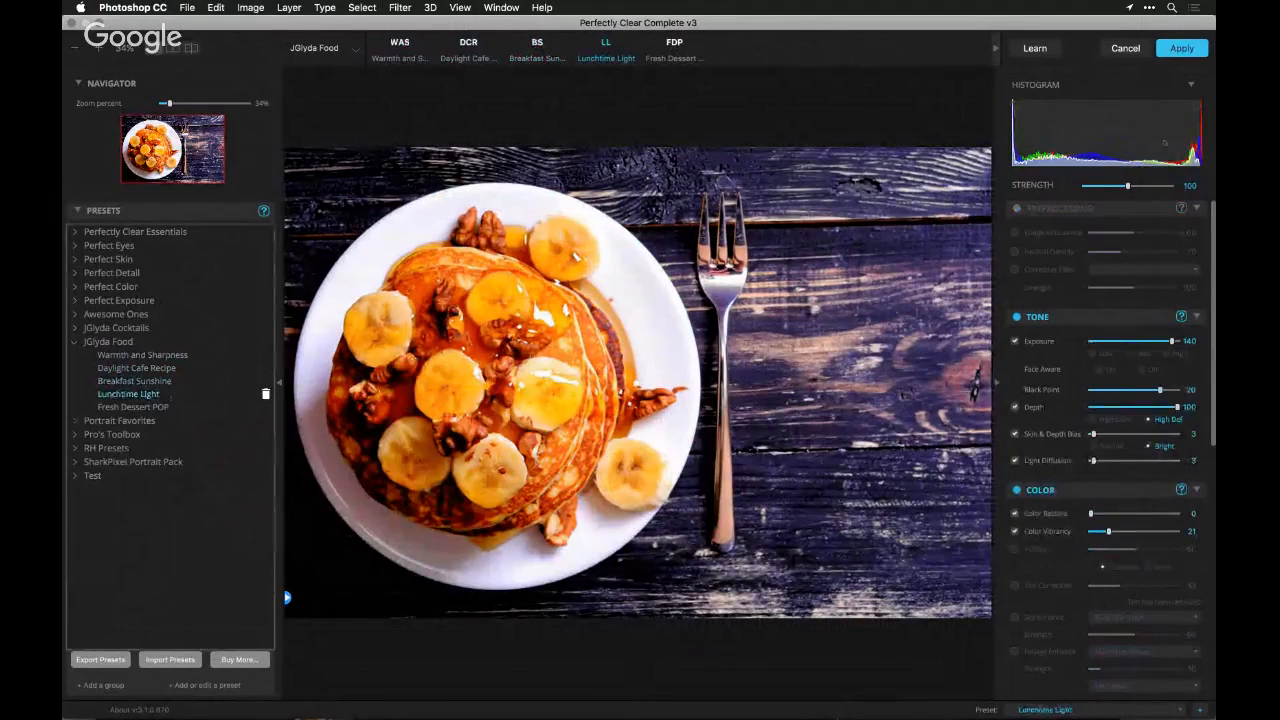
pyautogui.click(1125, 48)
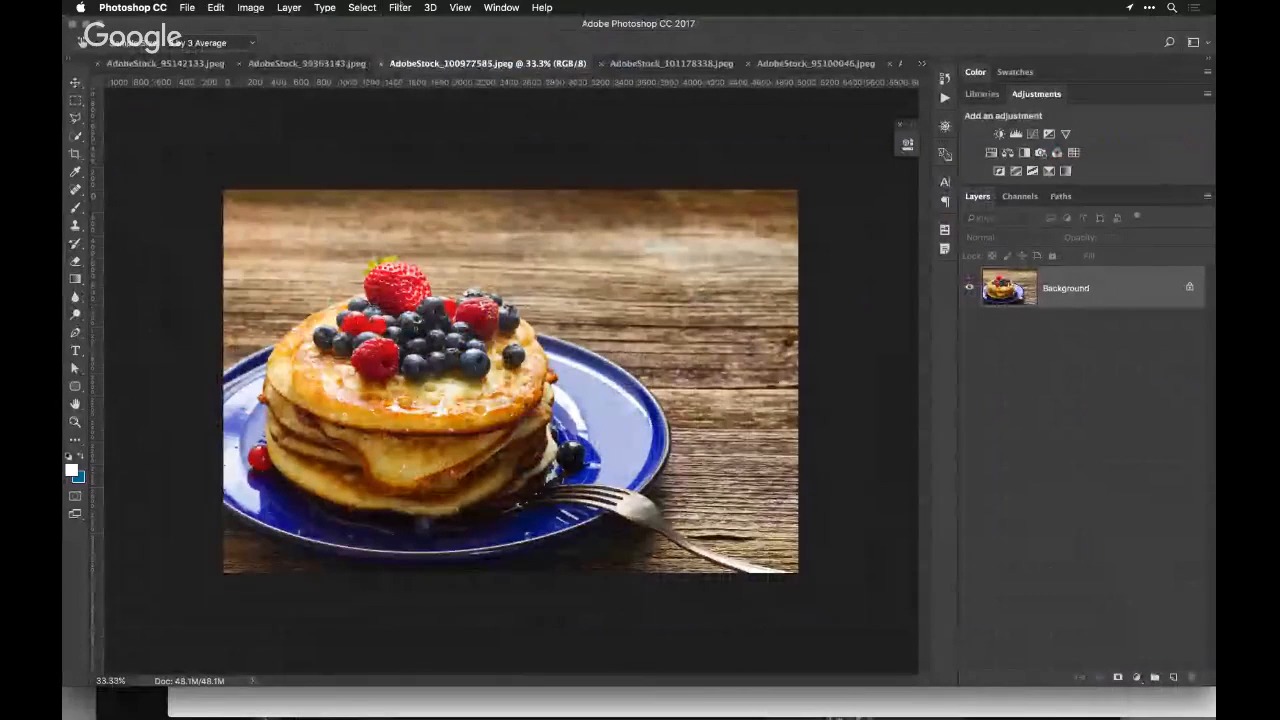
# Bring up the berry pancake photo and run the Perfectly Clear Complete v3 filter on it
pyautogui.click(400, 7)
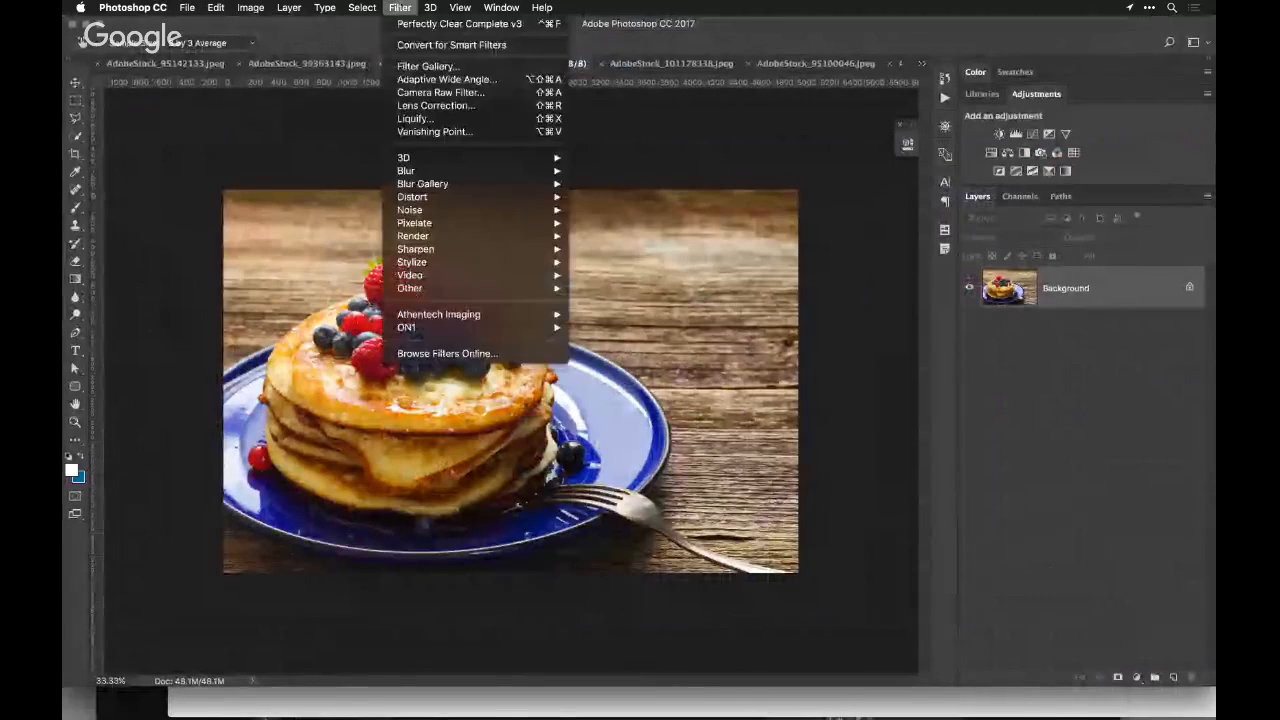
pyautogui.moveTo(470, 314)
pyautogui.click(624, 328)
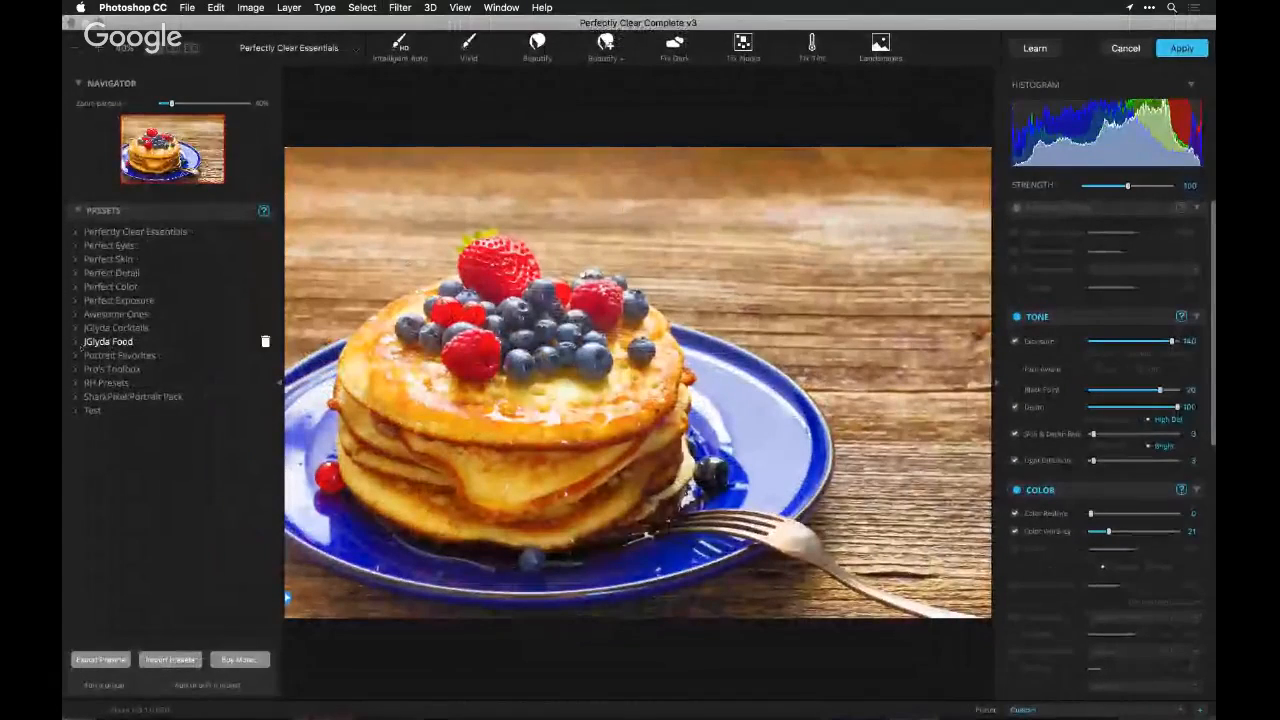
# Try the JGlyda Food presets Warmth and Sharpness, Daylight Cafe Recipe and Breakfast Sunshine on the berry pancakes
pyautogui.click(76, 342)
pyautogui.click(113, 354)
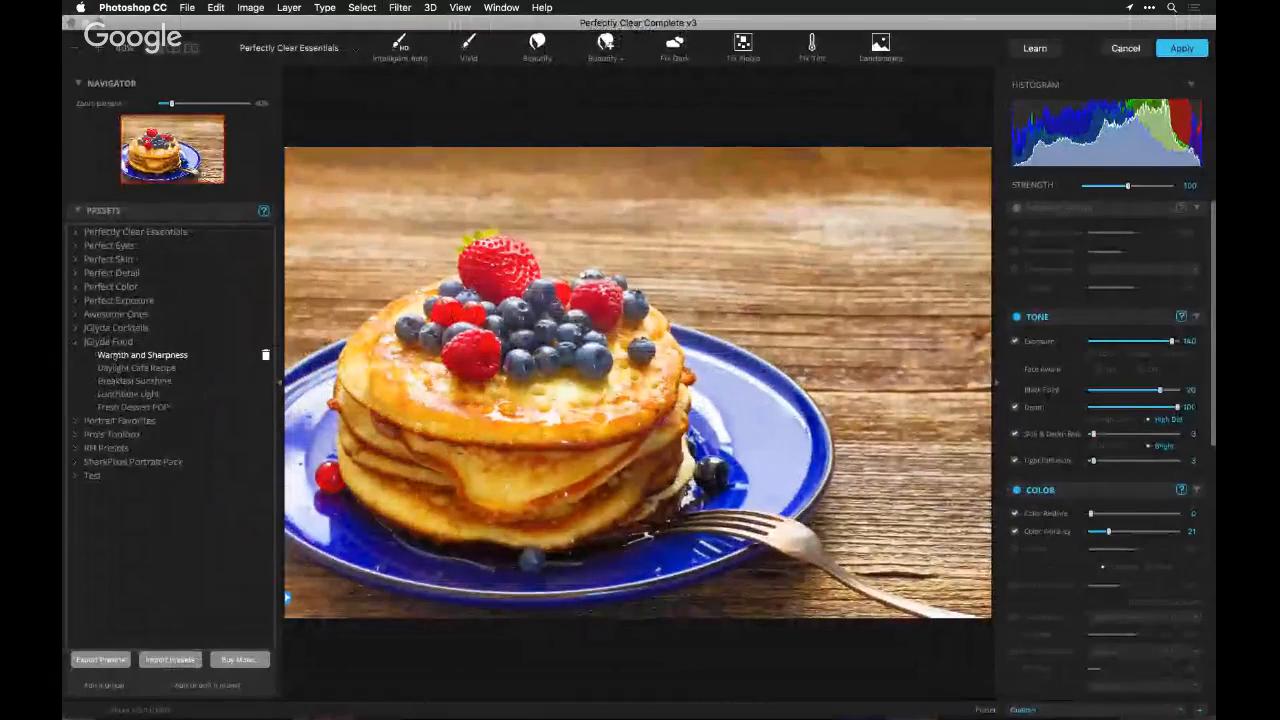
pyautogui.click(118, 368)
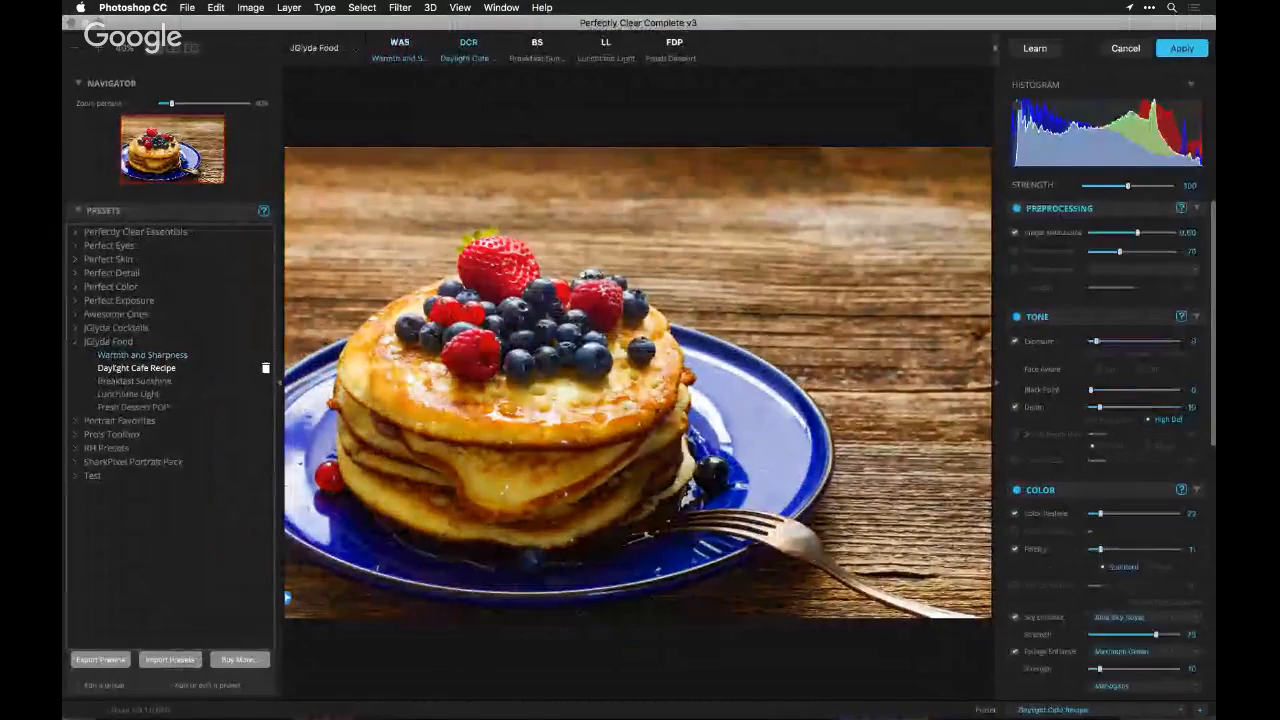
pyautogui.click(120, 381)
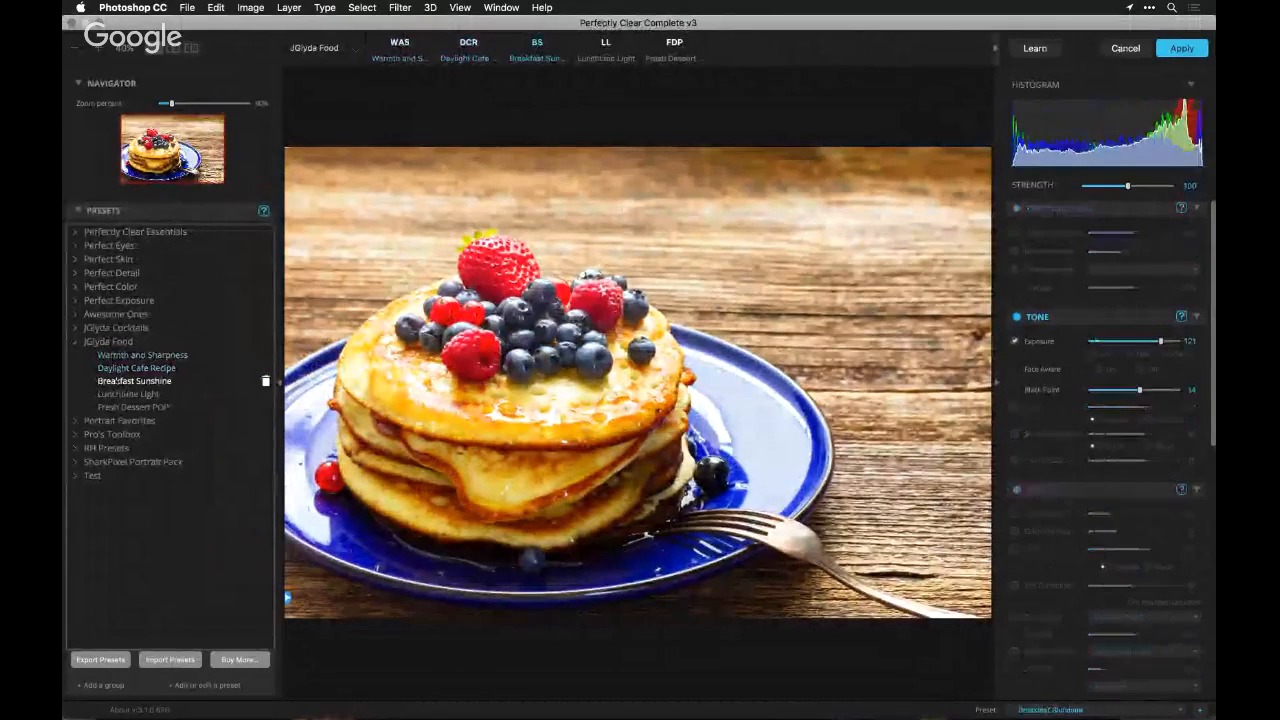
# Try the Lunchtime Light and Fresh Dessert POP presets on the berry pancakes, the latter at about 125 strength, and cancel the filter
pyautogui.click(125, 394)
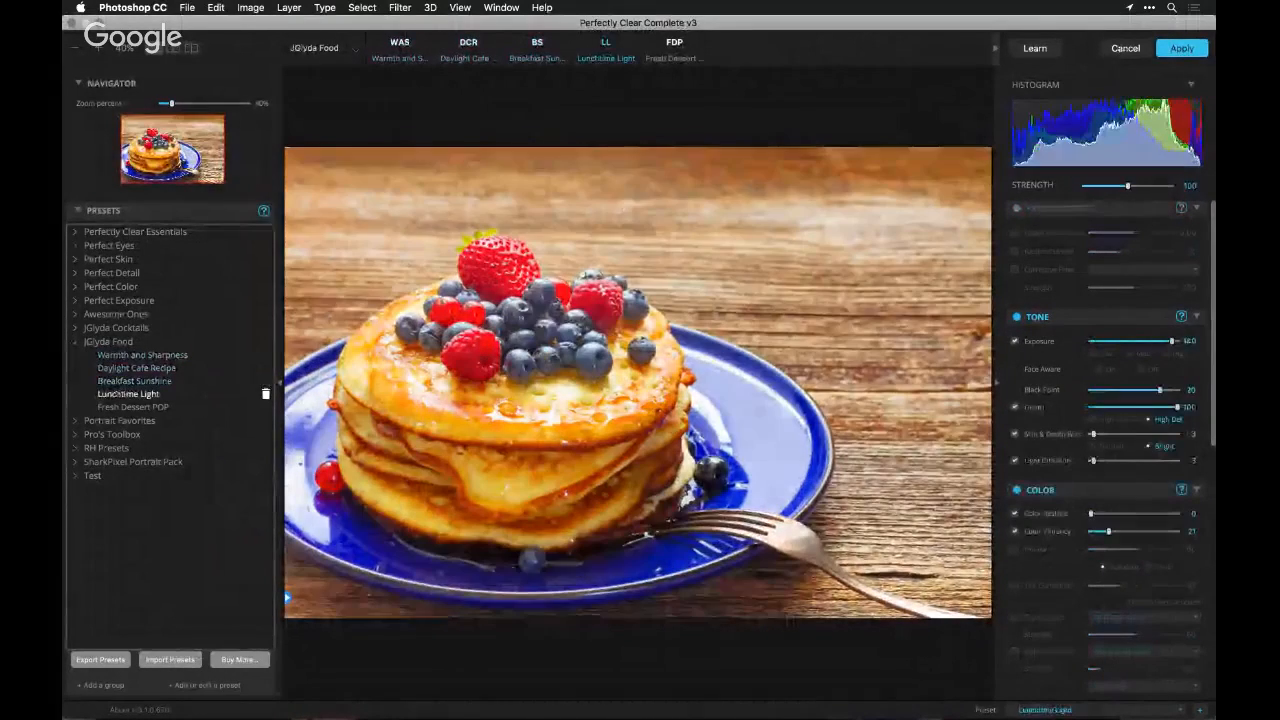
pyautogui.click(130, 407)
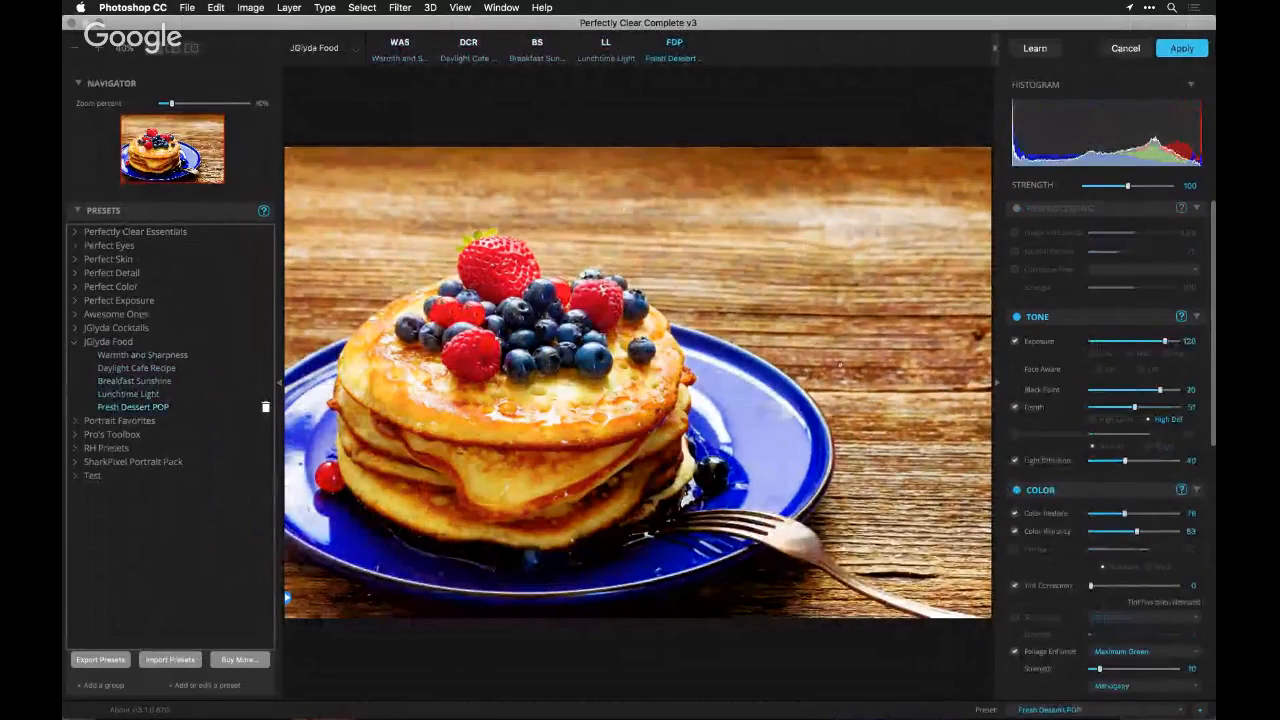
pyautogui.scroll(-10, 1062, 652)
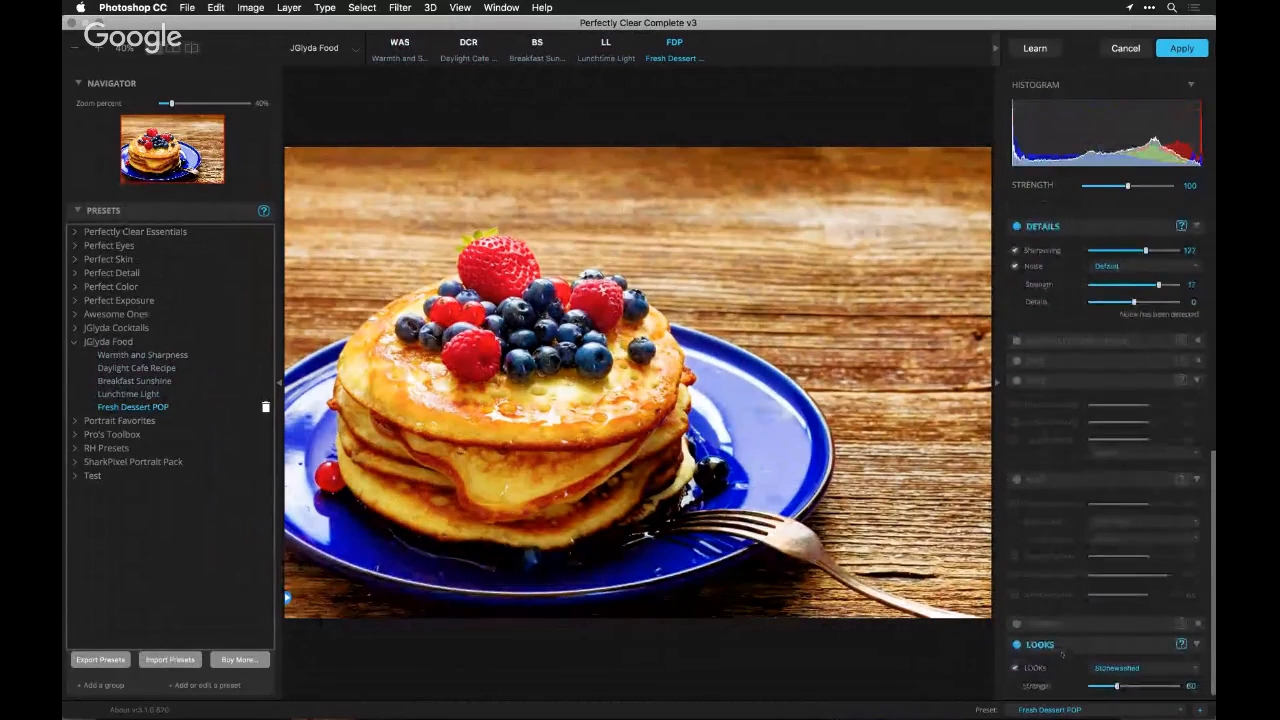
pyautogui.scroll(4, 1062, 653)
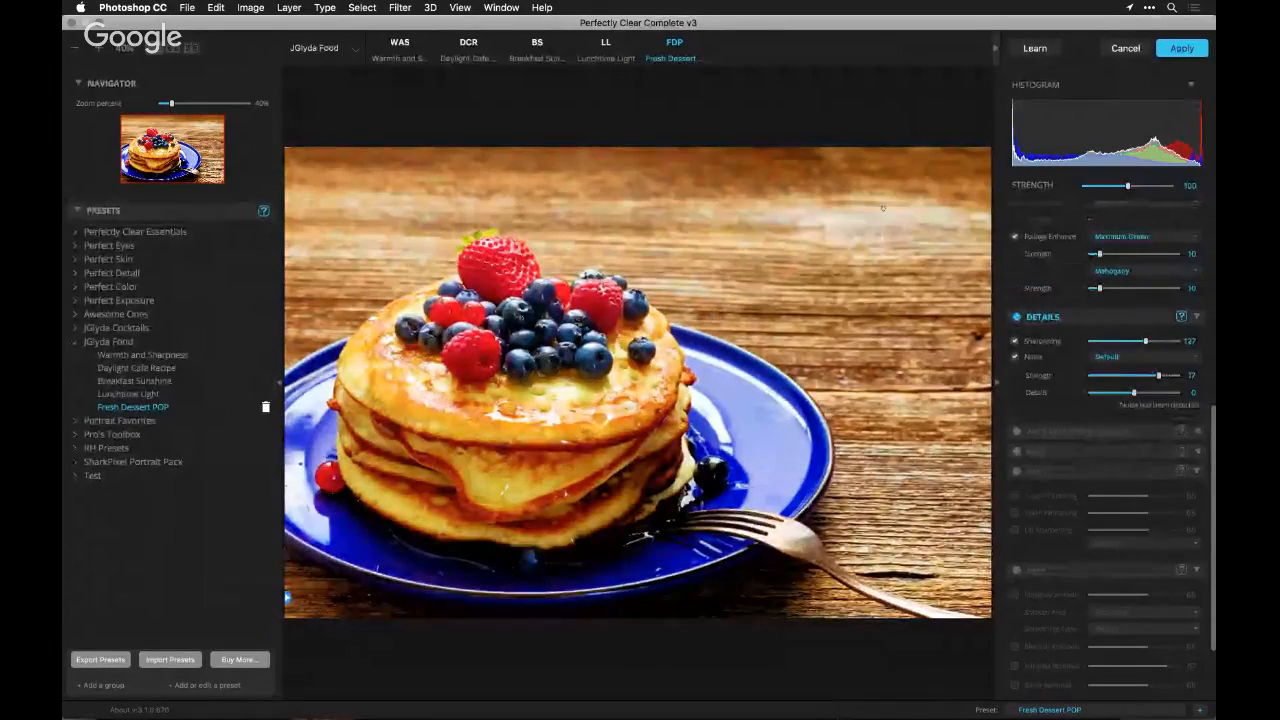
pyautogui.click(1139, 186)
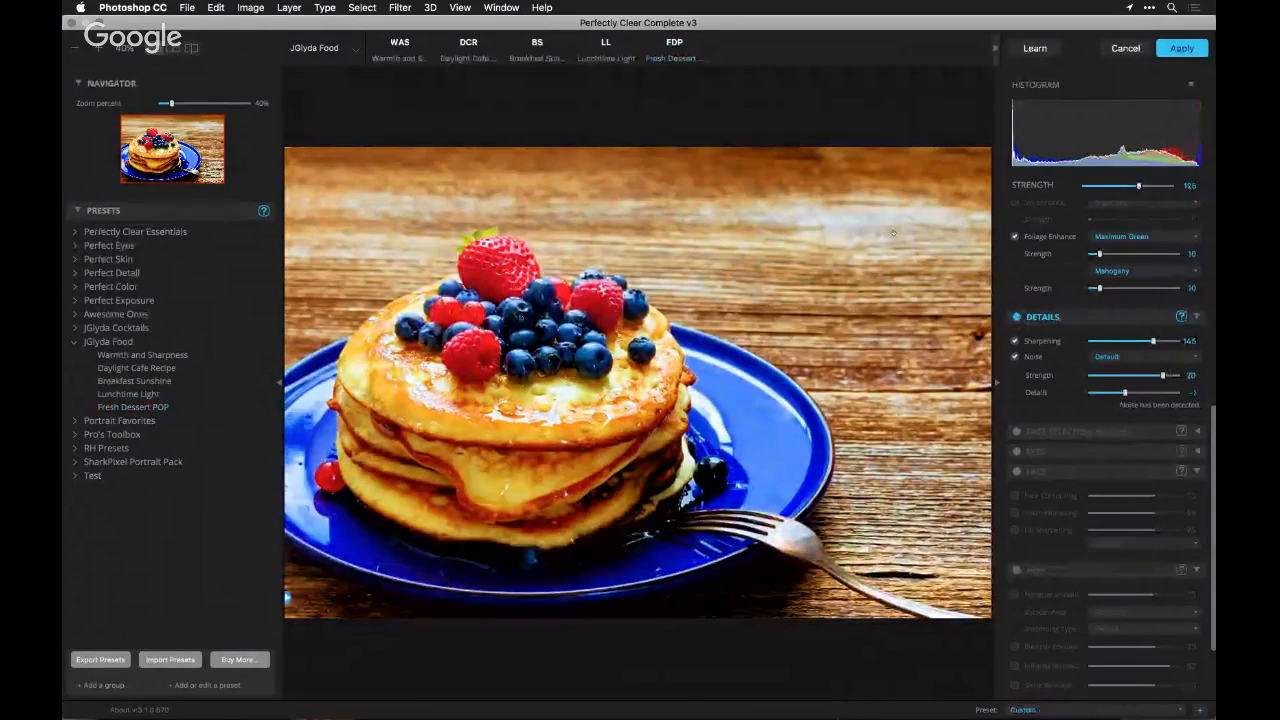
pyautogui.click(1125, 48)
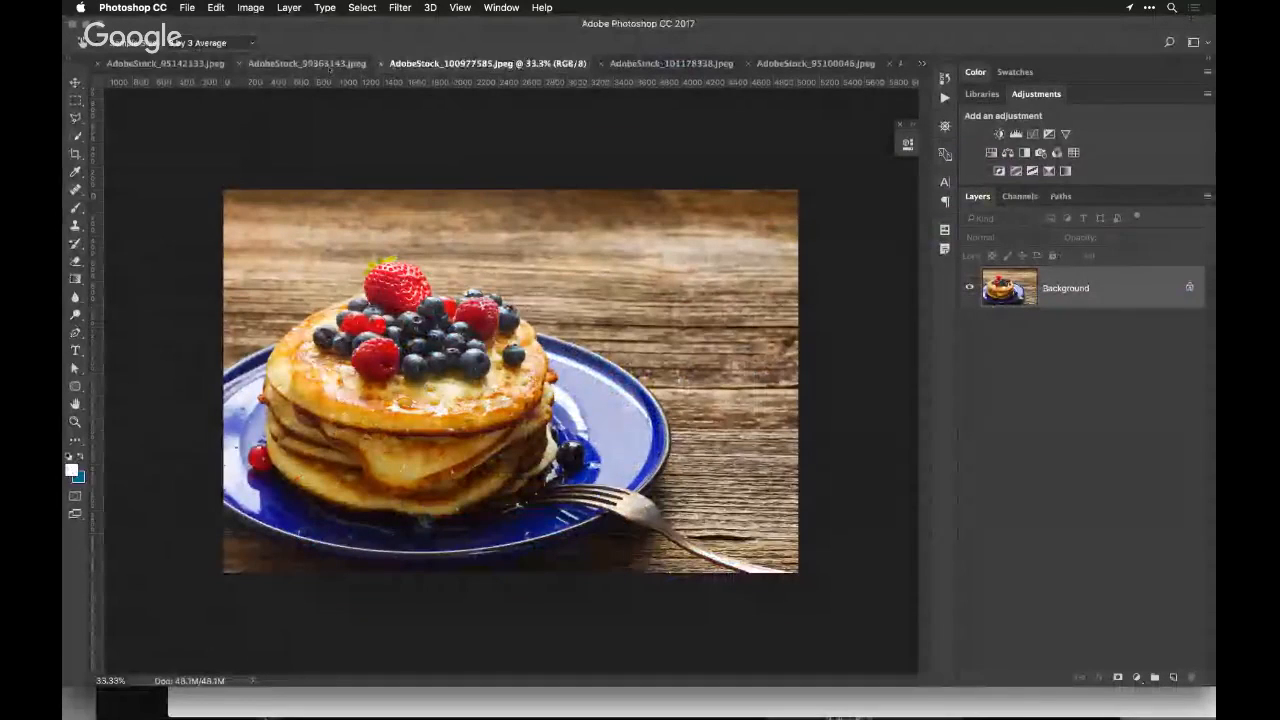
# Bring up the whiskey glass and bottle photo, AdobeStock_95142133.jpeg, and run the Perfectly Clear Complete v3 filter on it
pyautogui.click(330, 66)
pyautogui.click(165, 63)
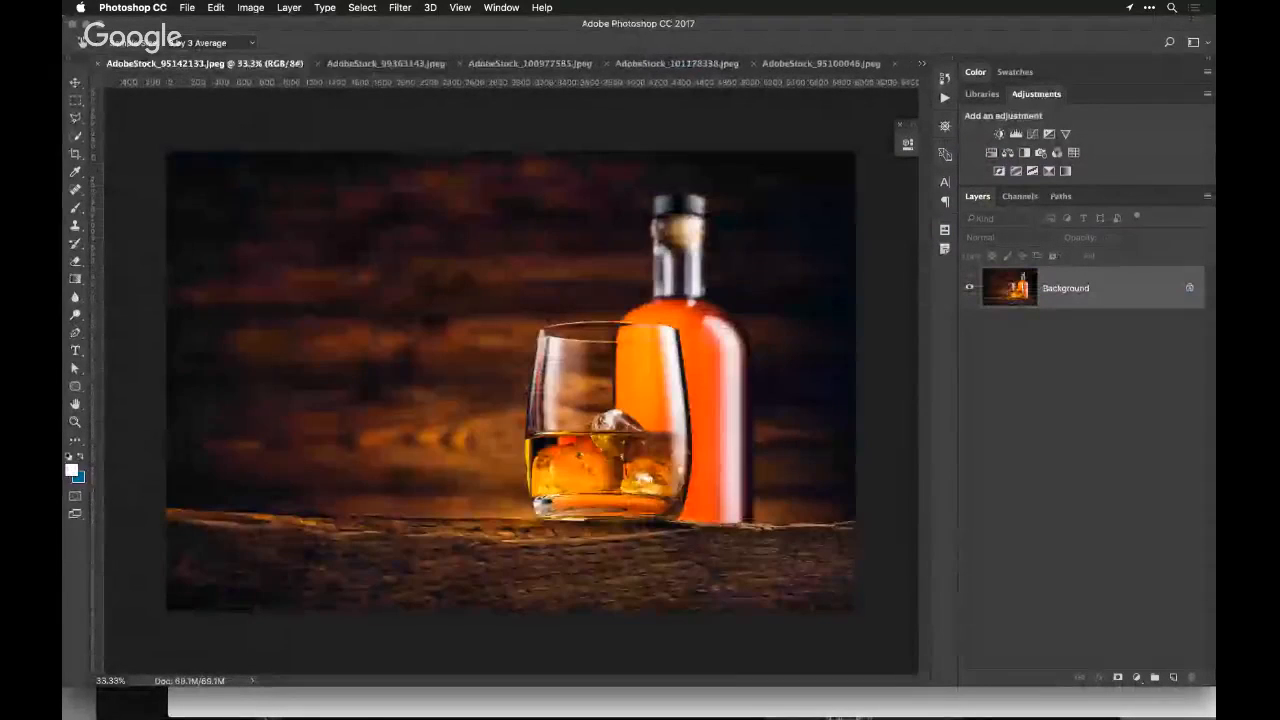
pyautogui.click(399, 7)
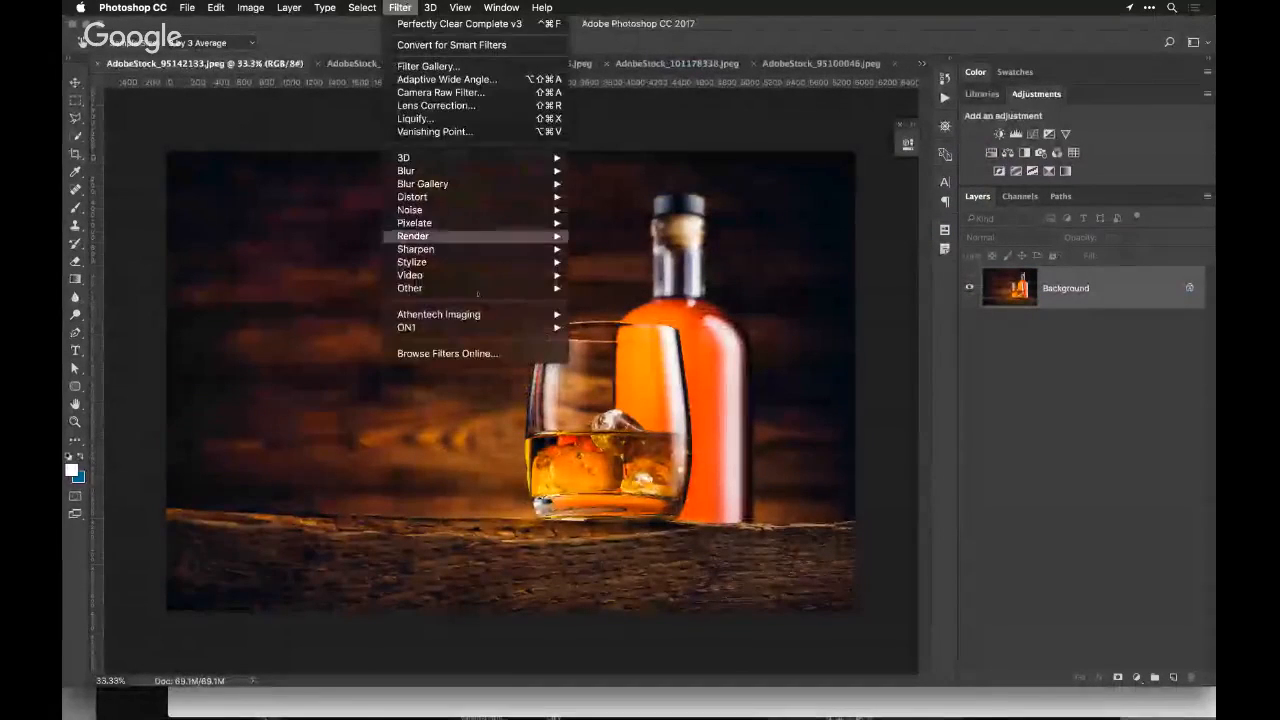
pyautogui.moveTo(473, 320)
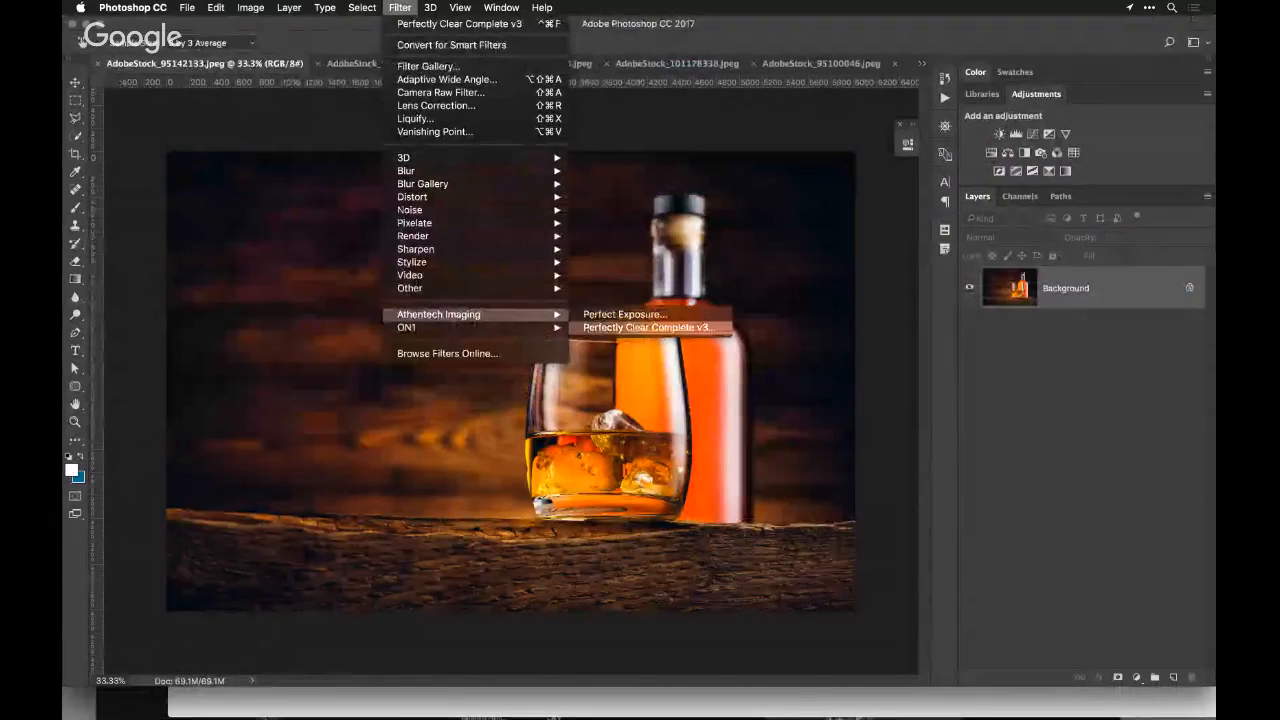
pyautogui.click(588, 328)
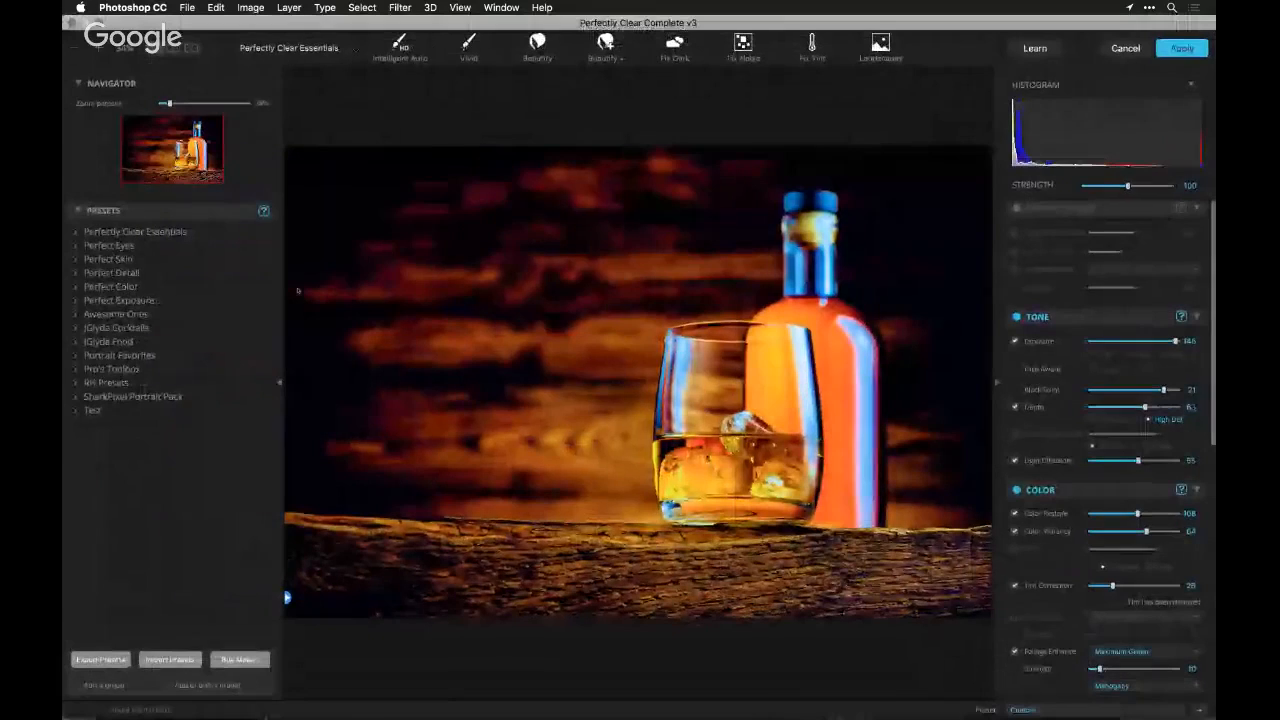
# Try the JGlyda Cocktails presets Brain Freeze Blaster, Chocolate Martini, Open Shades of Blue, Early Morning Mimosa and Darkened Rum Runner
pyautogui.click(78, 329)
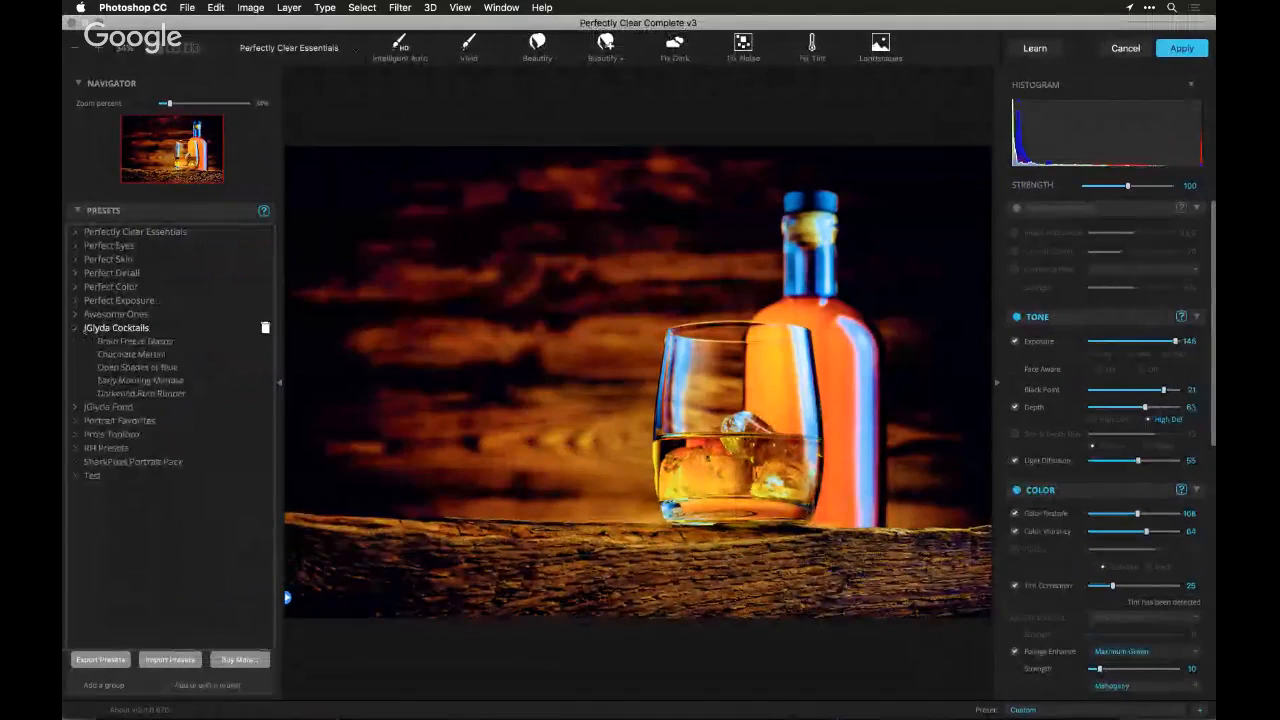
pyautogui.click(136, 341)
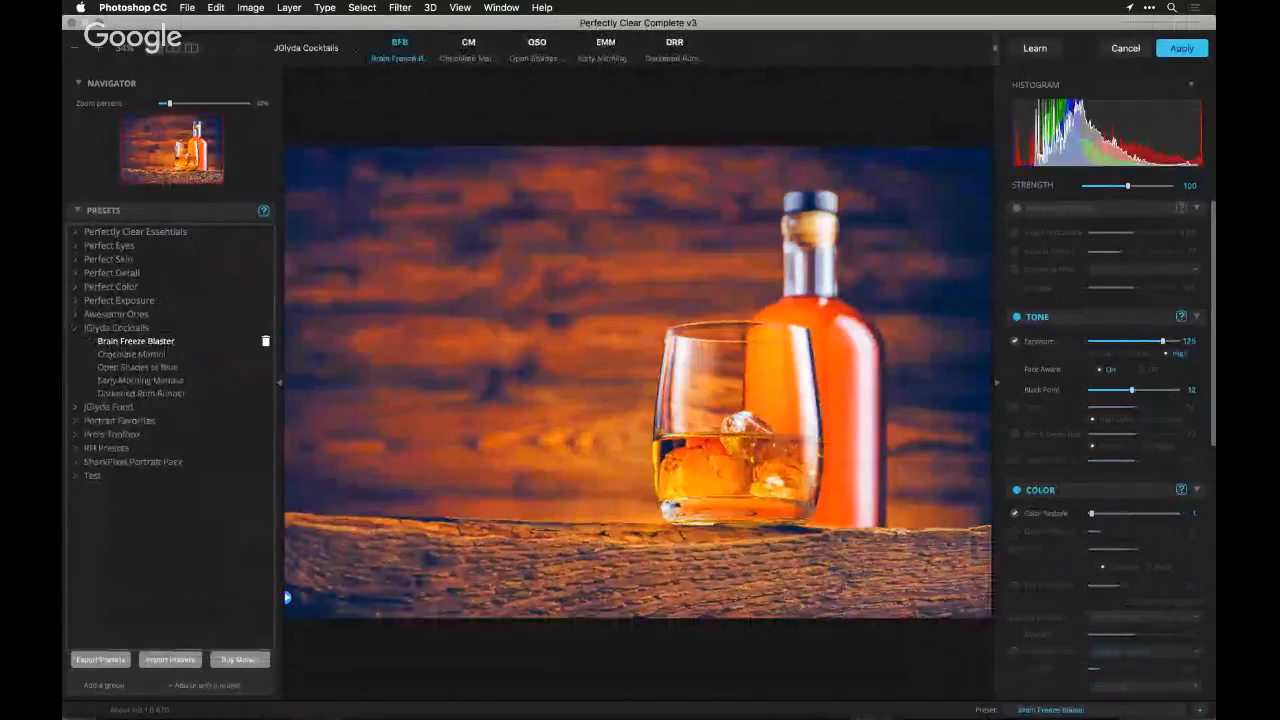
pyautogui.click(132, 354)
pyautogui.click(137, 367)
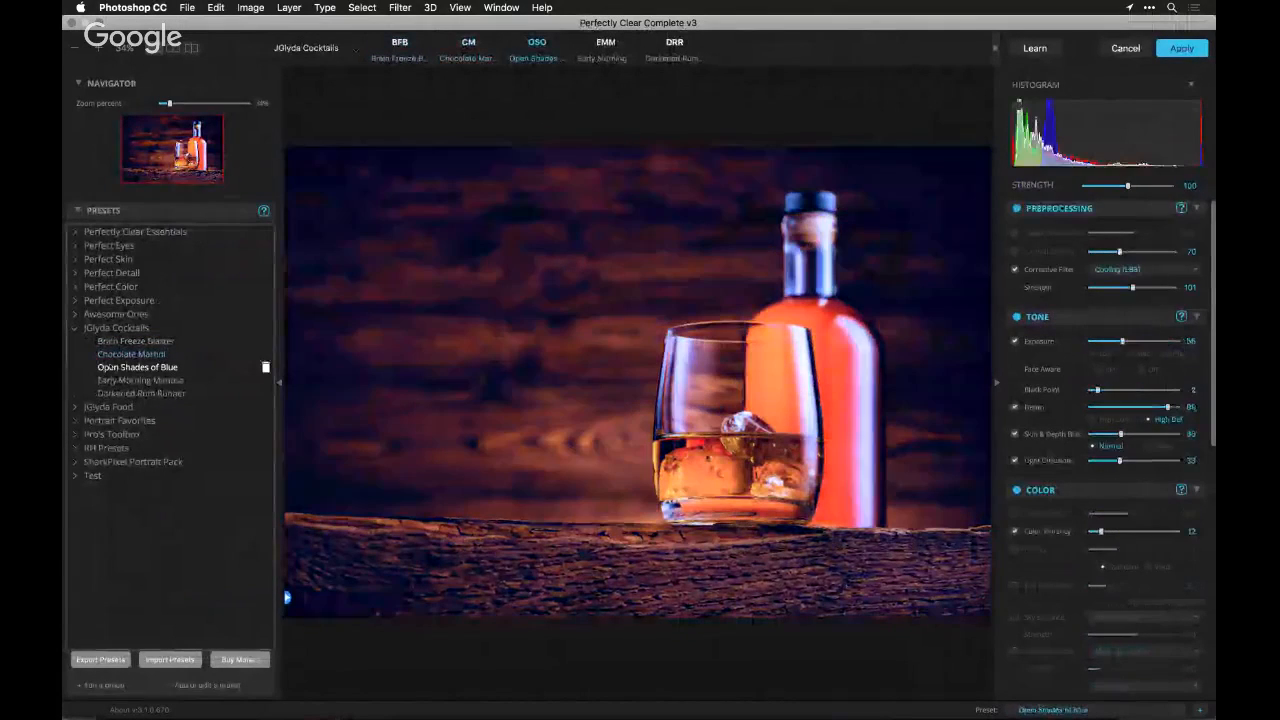
pyautogui.click(140, 380)
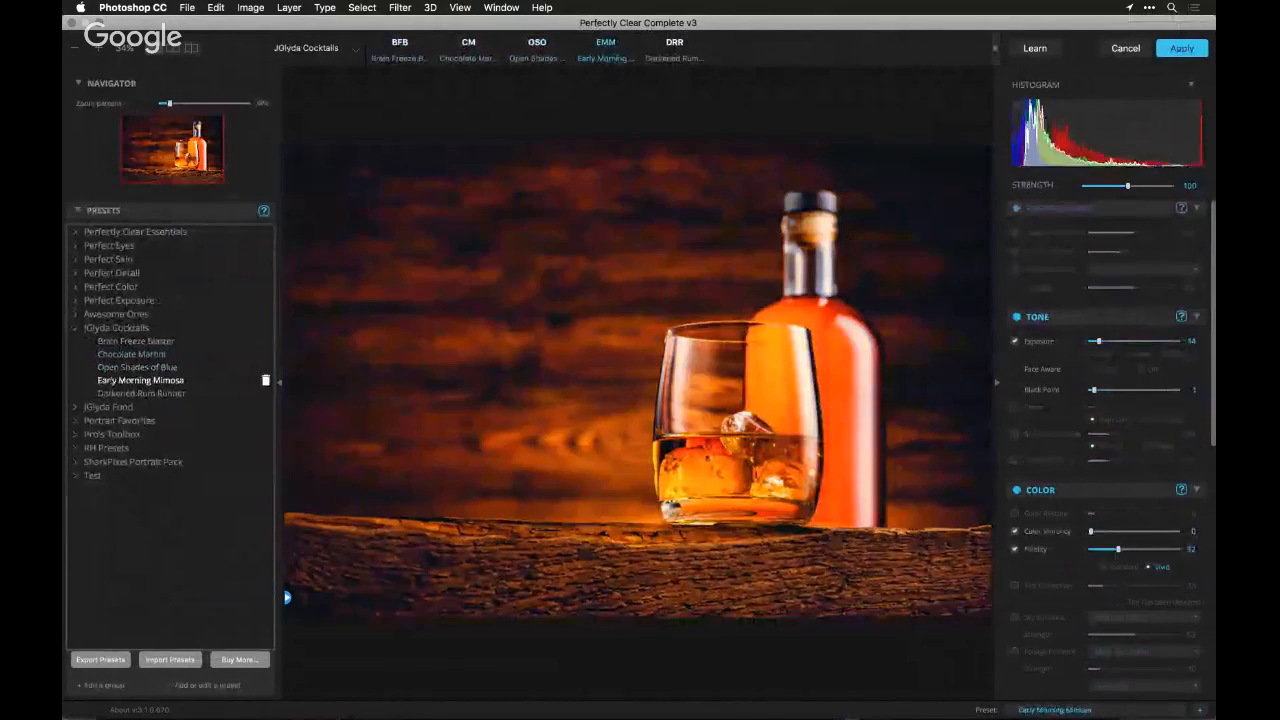
pyautogui.click(140, 393)
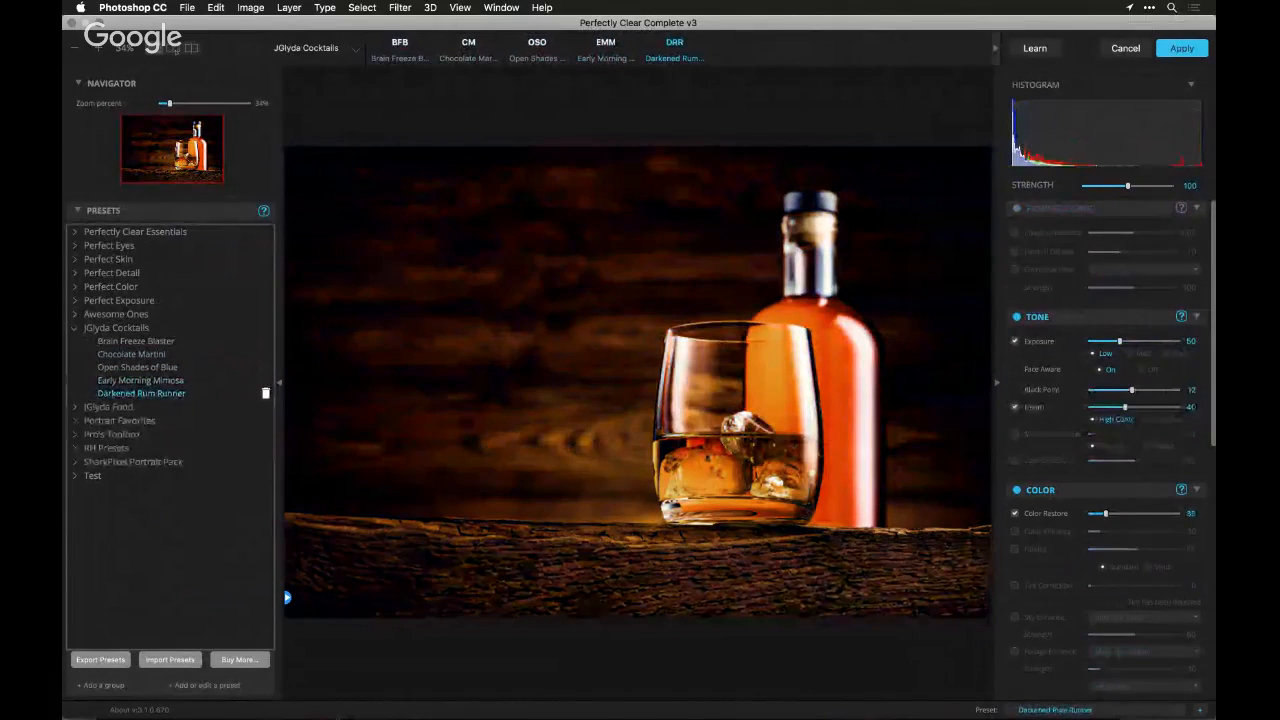
# Compare the Darkened Rum Runner result side by side with the original, examining the glass and ice up close
pyautogui.click(174, 49)
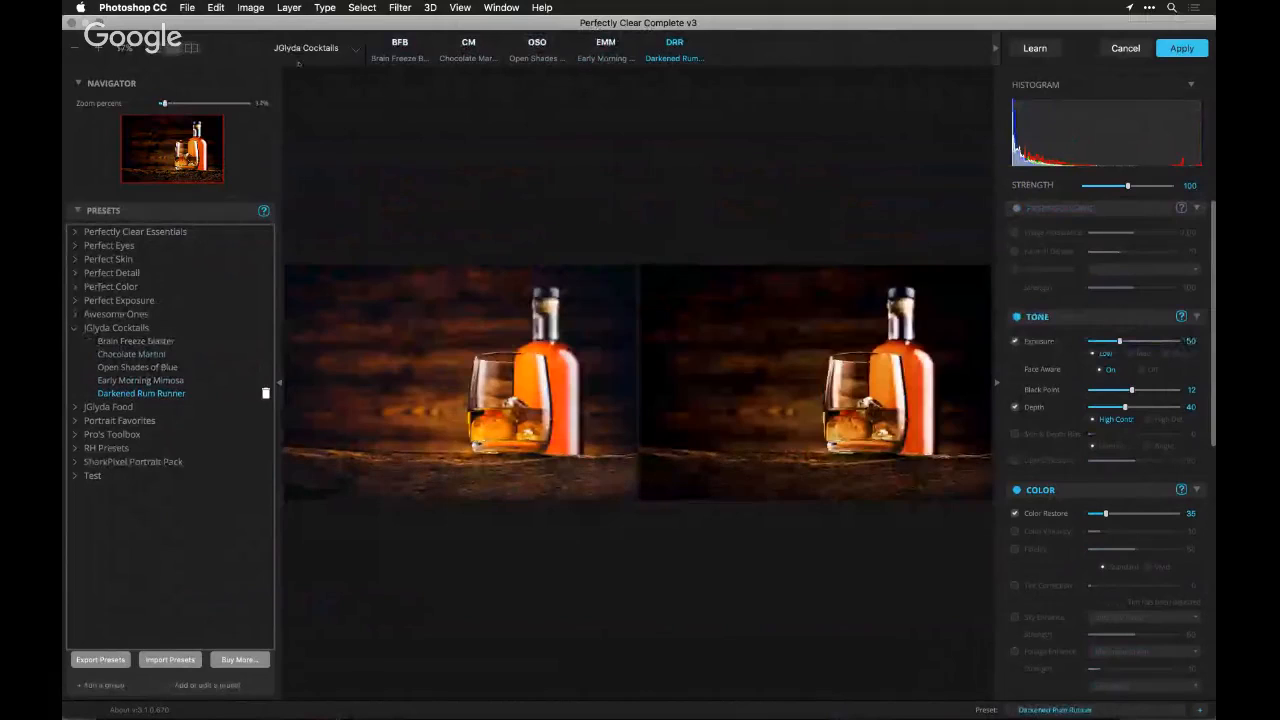
pyautogui.click(190, 103)
pyautogui.moveTo(846, 433); pyautogui.dragTo(300, 175)
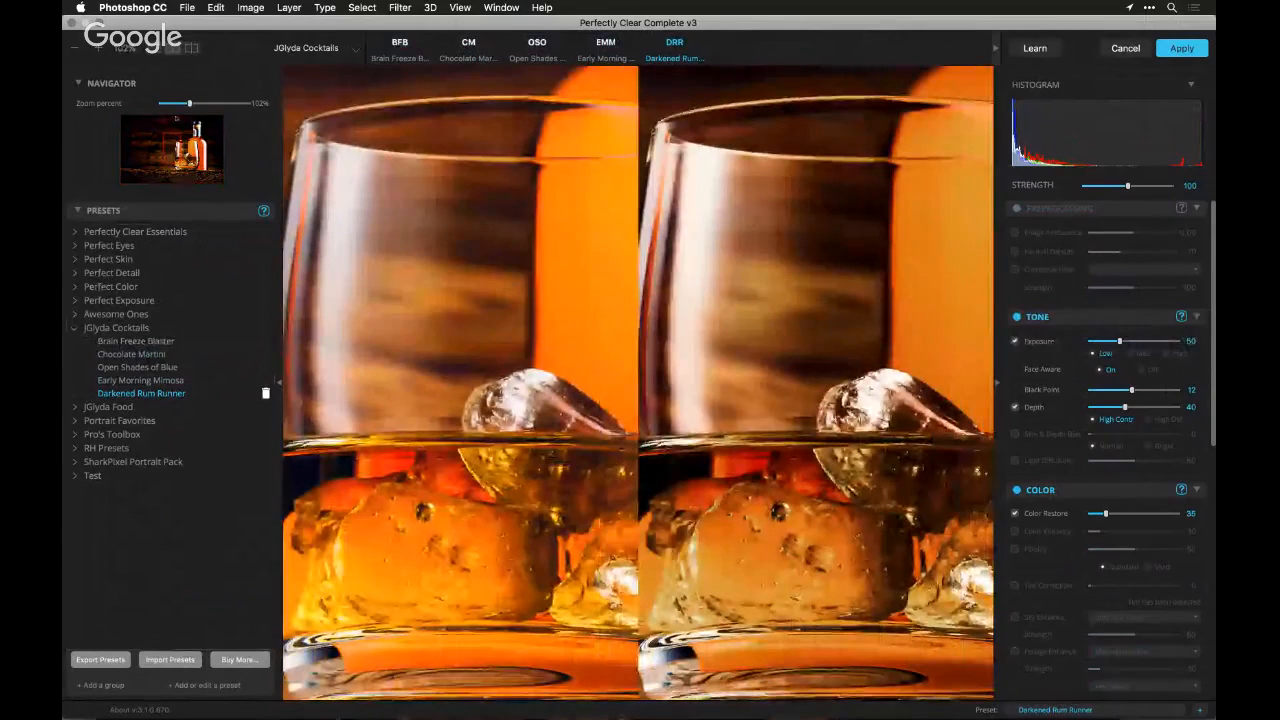
pyautogui.click(172, 104)
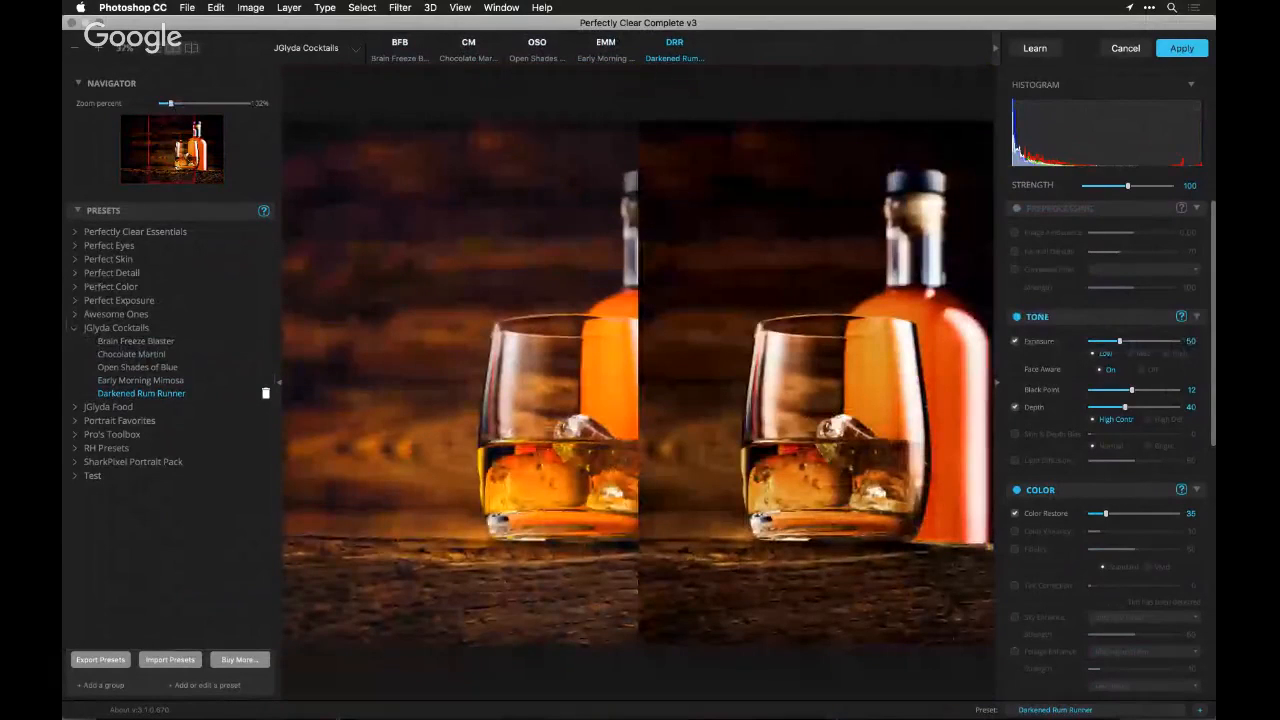
# Compare the Chocolate Martini and Brain Freeze Blaster presets against the original whiskey photo, and cancel the filter
pyautogui.click(131, 354)
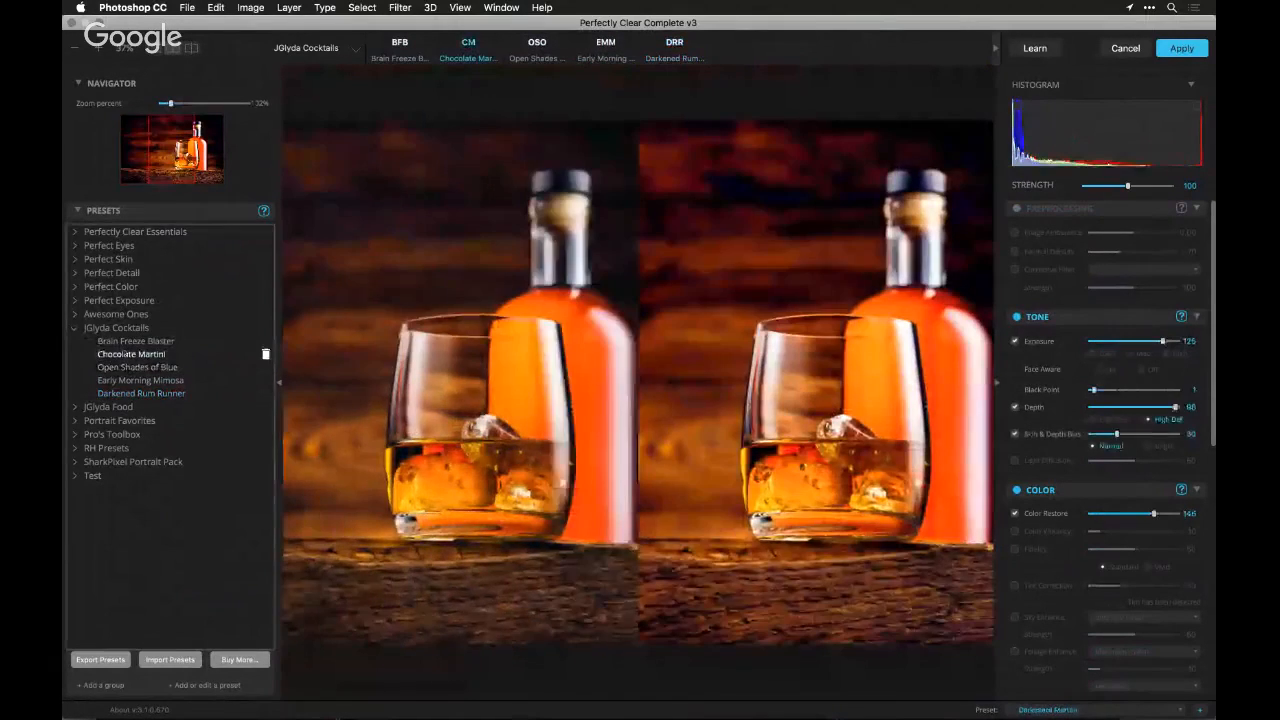
pyautogui.click(128, 342)
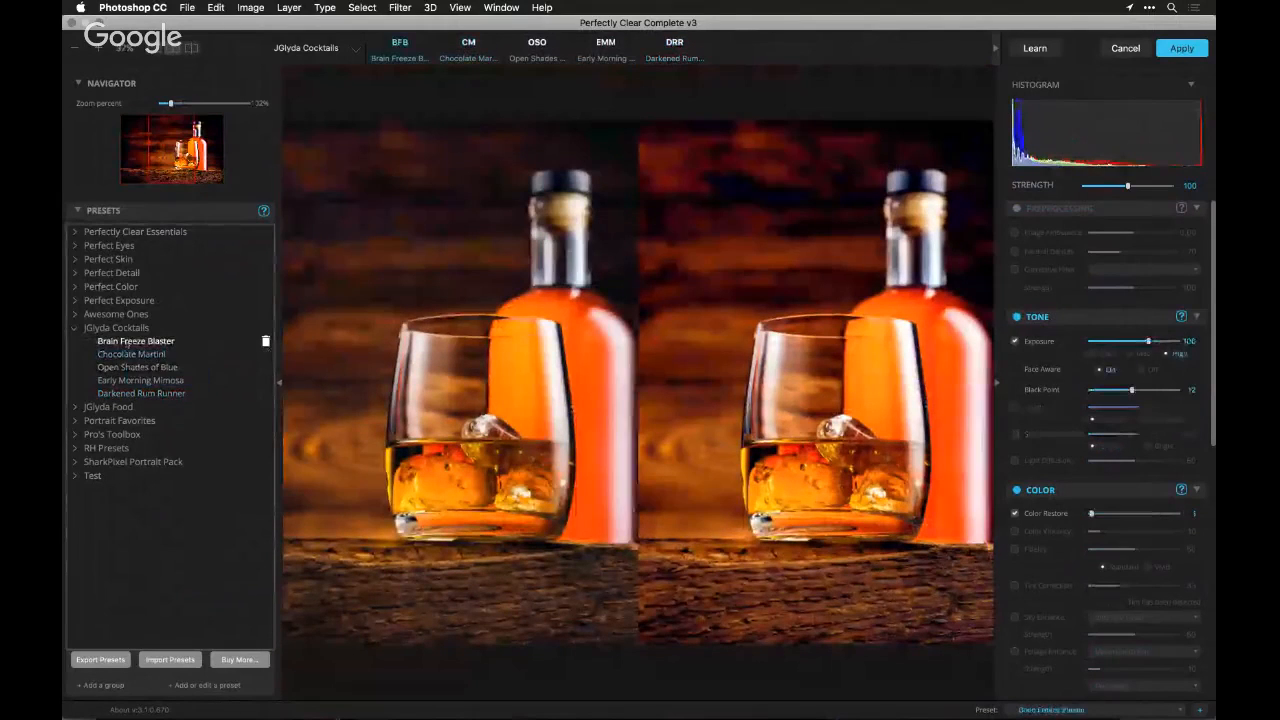
pyautogui.click(128, 355)
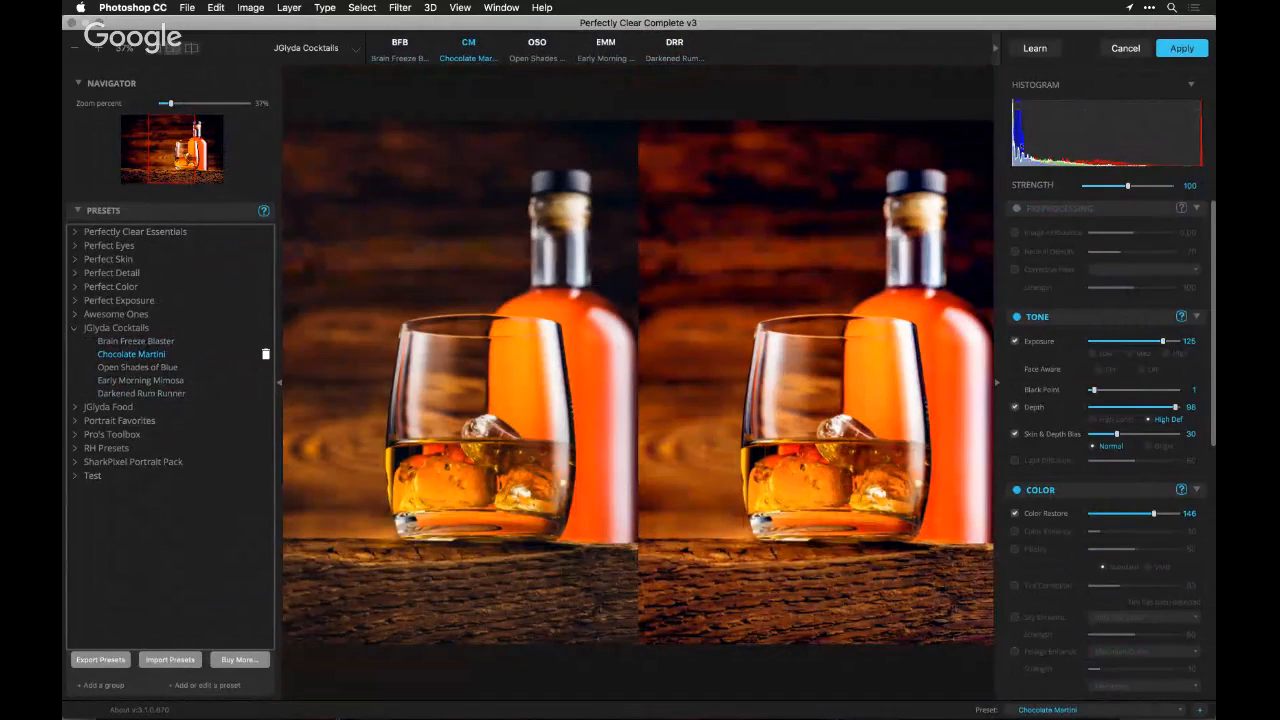
pyautogui.click(1139, 48)
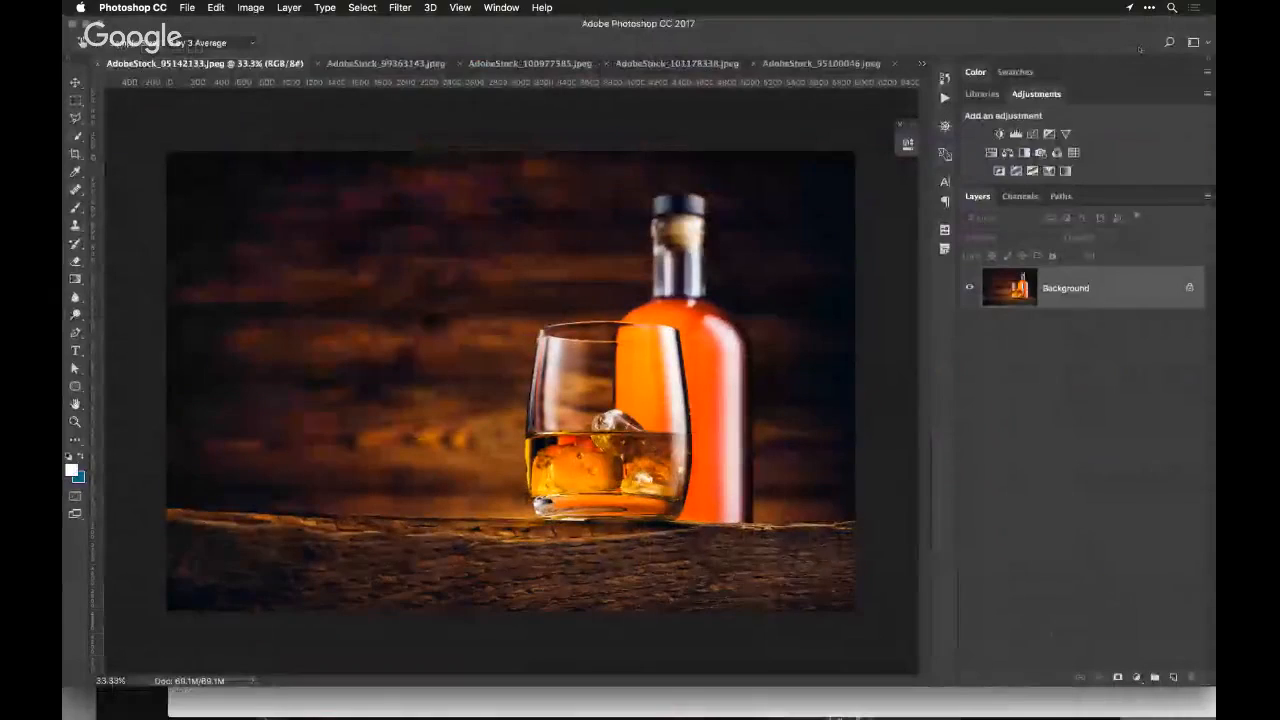
# Switch to Safari and bring the live chat window forward to read the viewers' questions
pyautogui.press('super+Tab')
pyautogui.press('super+Tab')
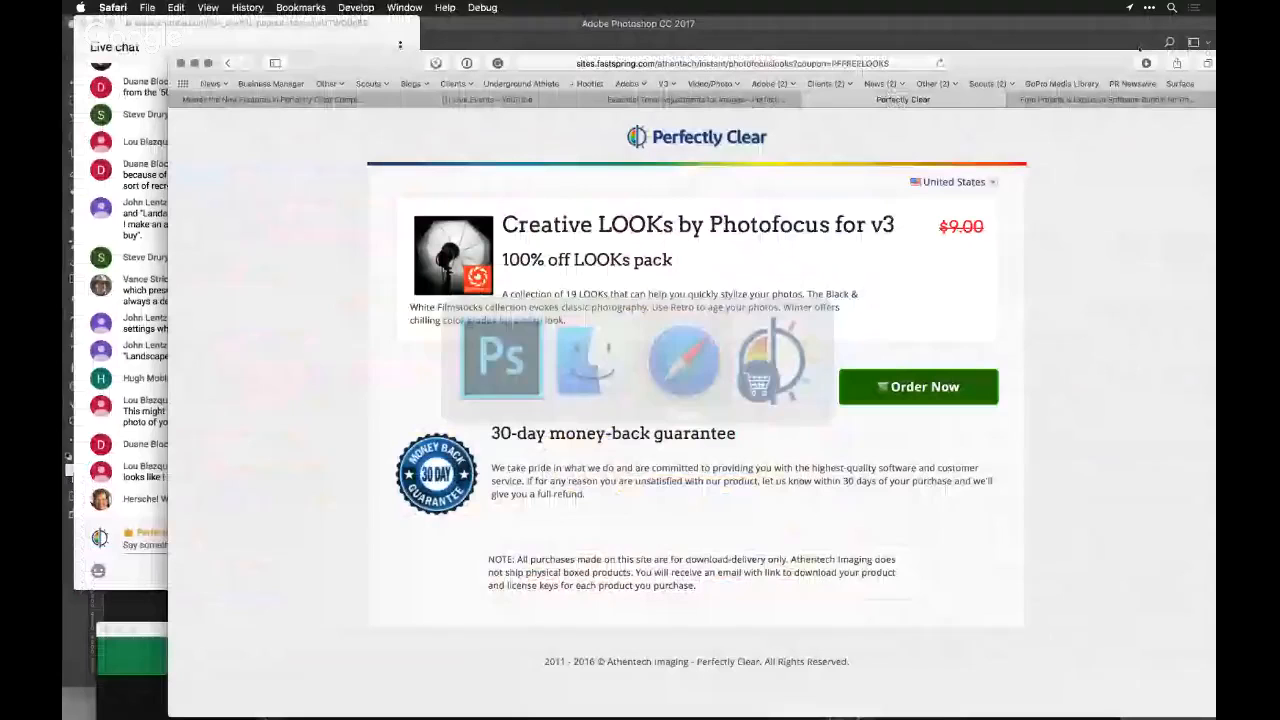
pyautogui.click(146, 405)
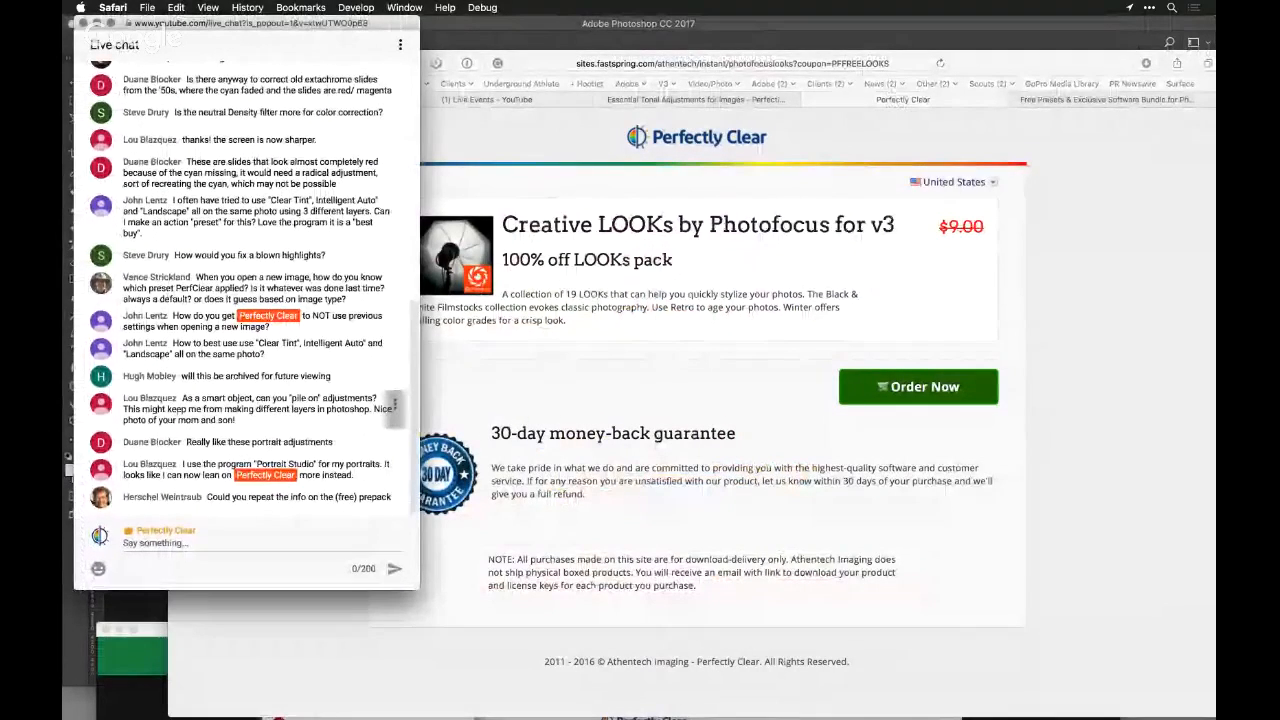
# Return to the main browser window and find the open Photofocus article on free presets and the exclusive software bundle
pyautogui.click(494, 160)
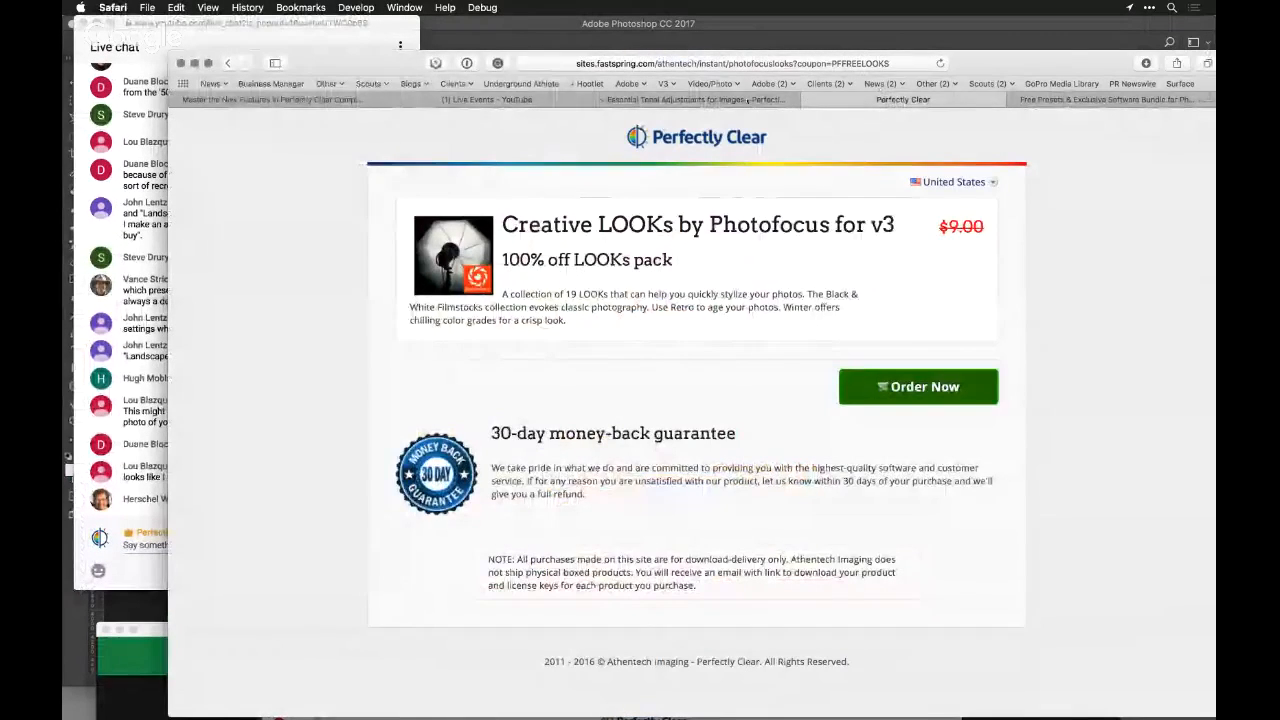
pyautogui.click(757, 101)
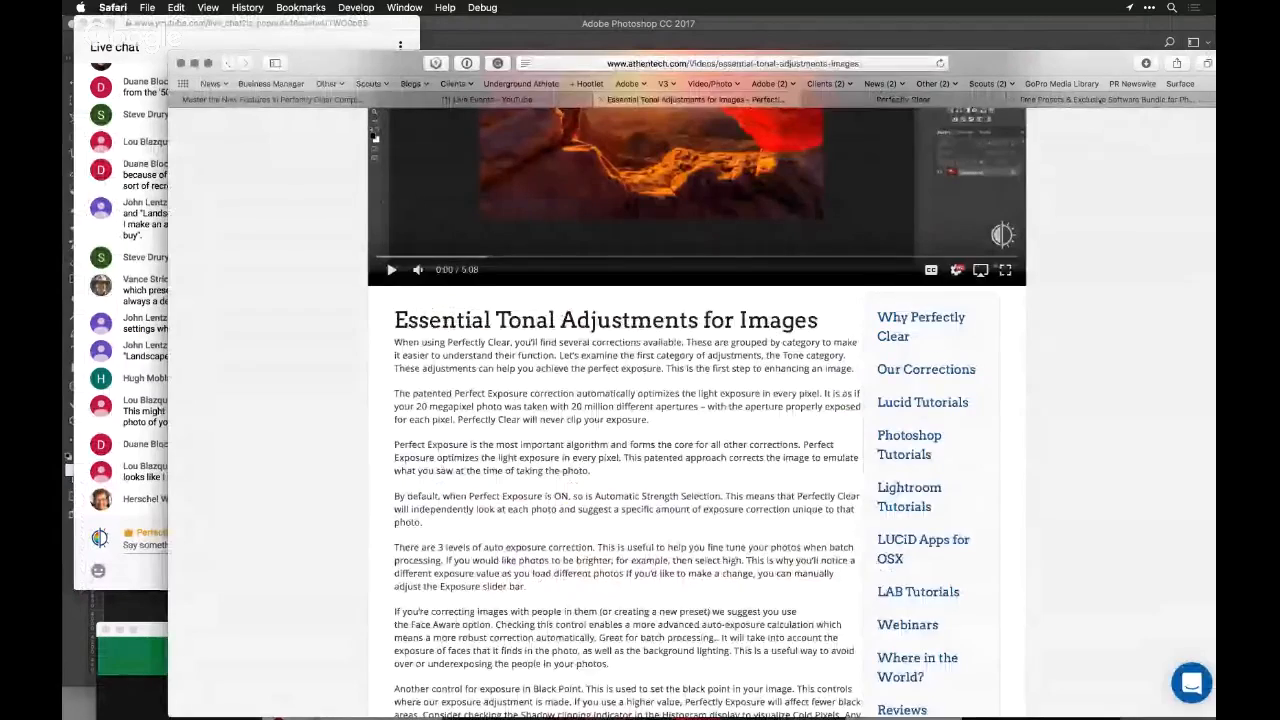
pyautogui.click(1100, 101)
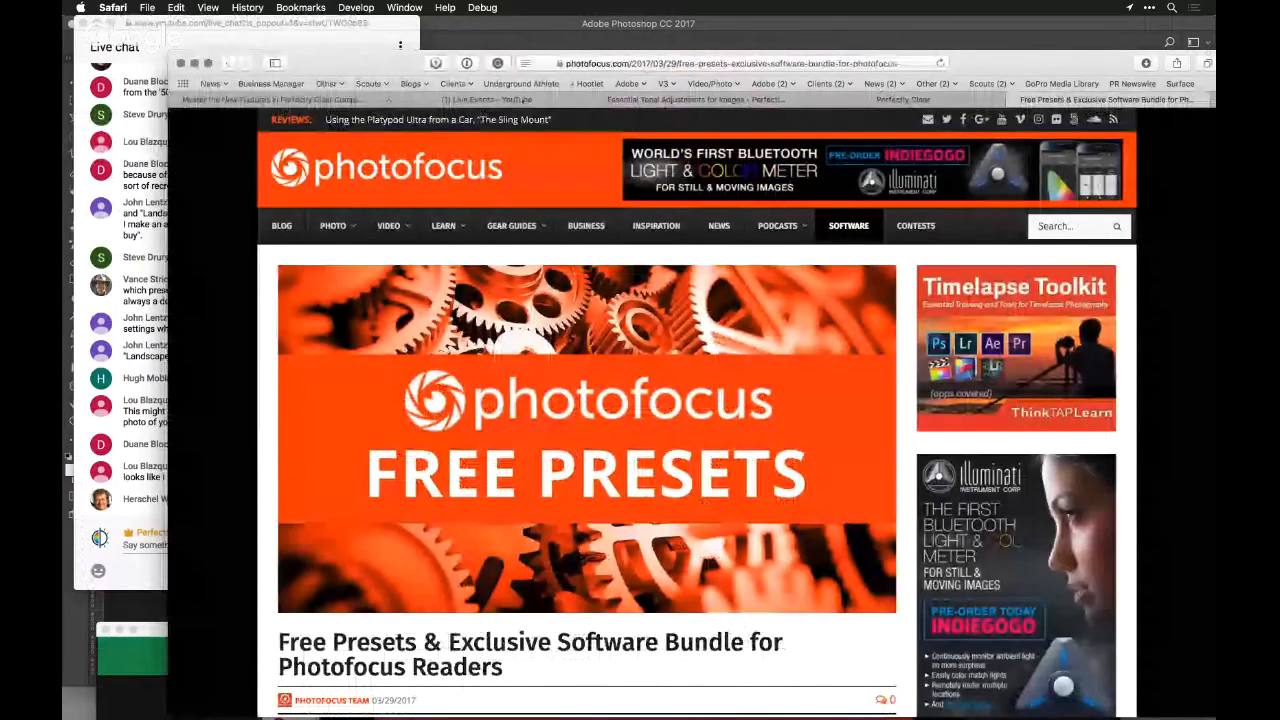
pyautogui.scroll(-1, 514, 262)
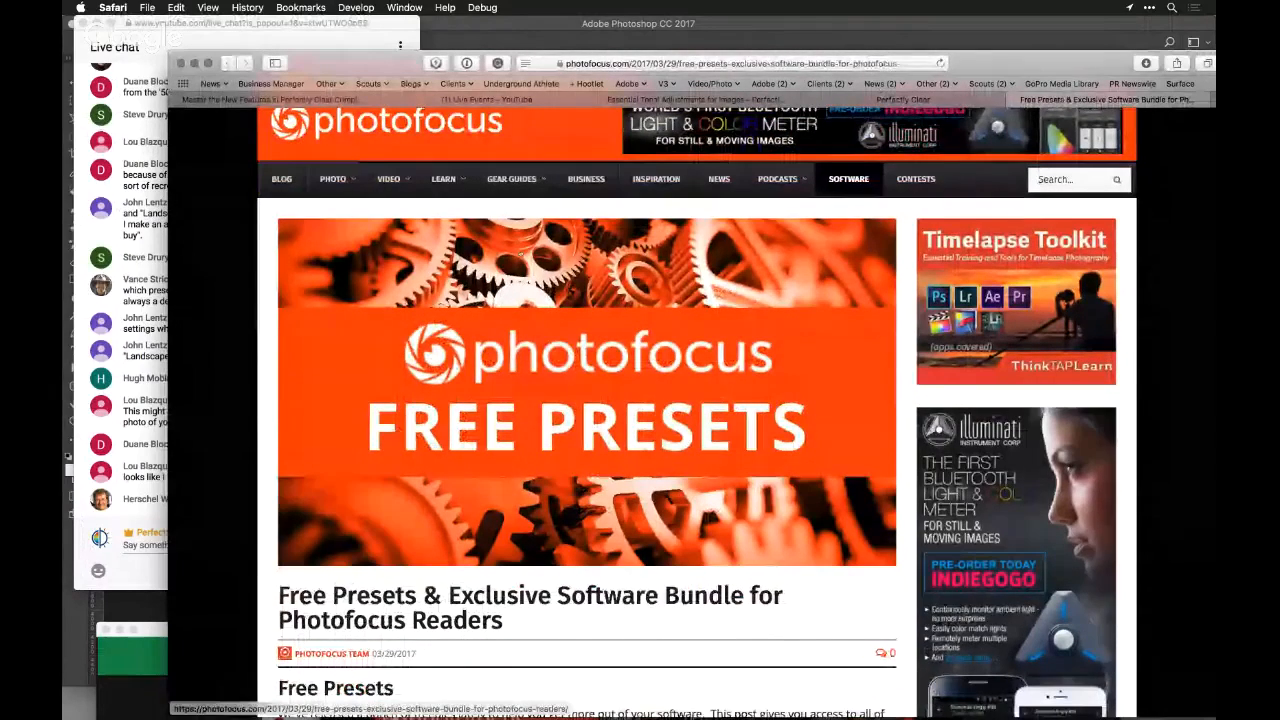
# Copy the Photofocus article's web address and open bit.ly in a new browser tab
pyautogui.press('super+l')
pyautogui.press('super+c')
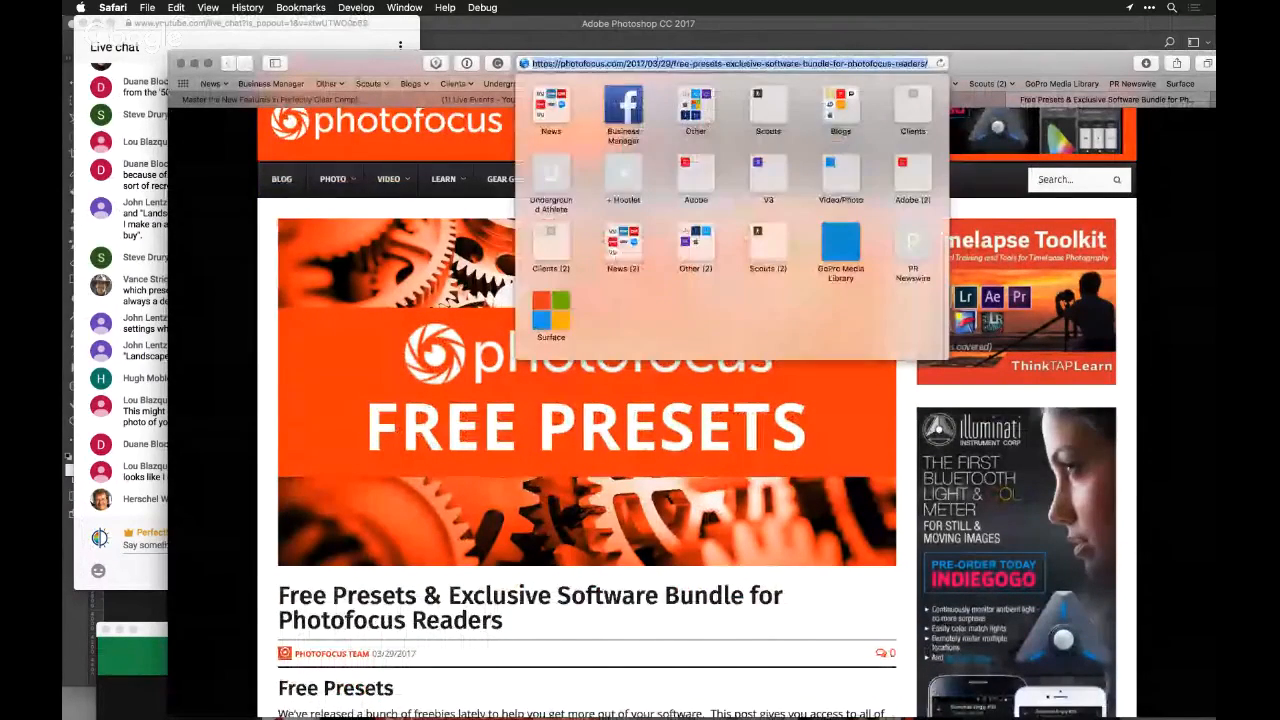
pyautogui.write('bit.ly')
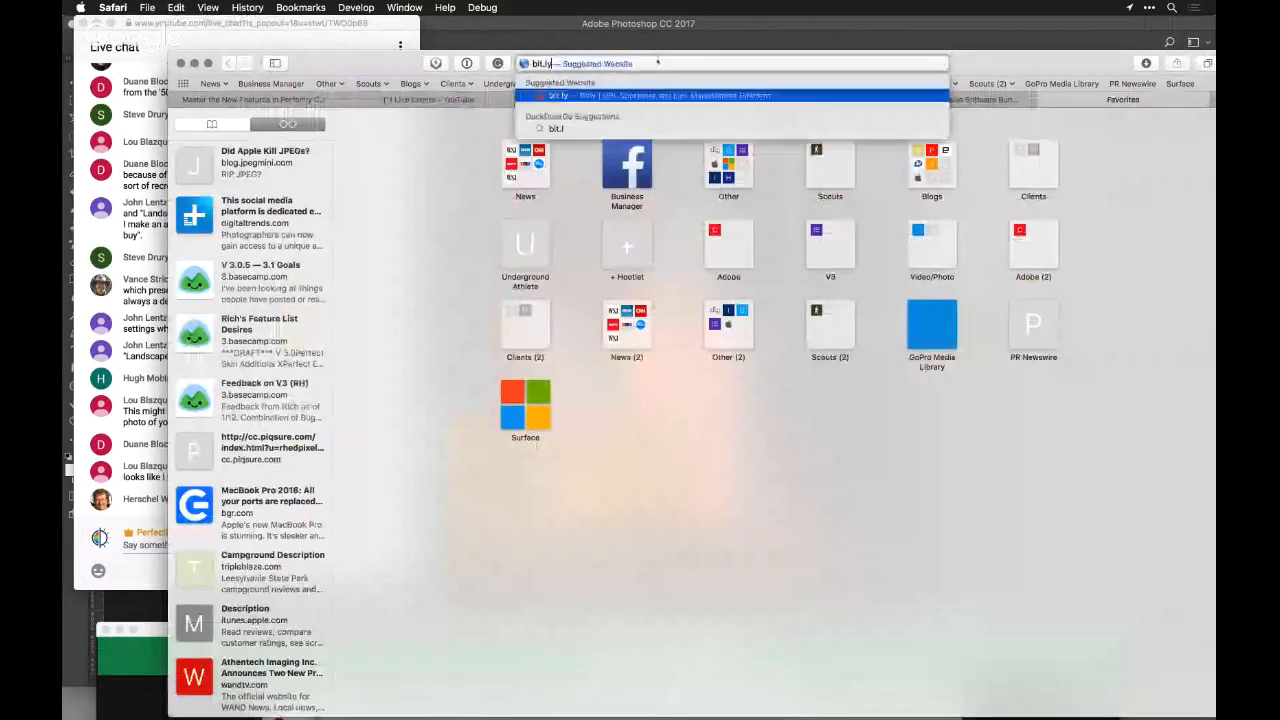
pyautogui.press('Return')
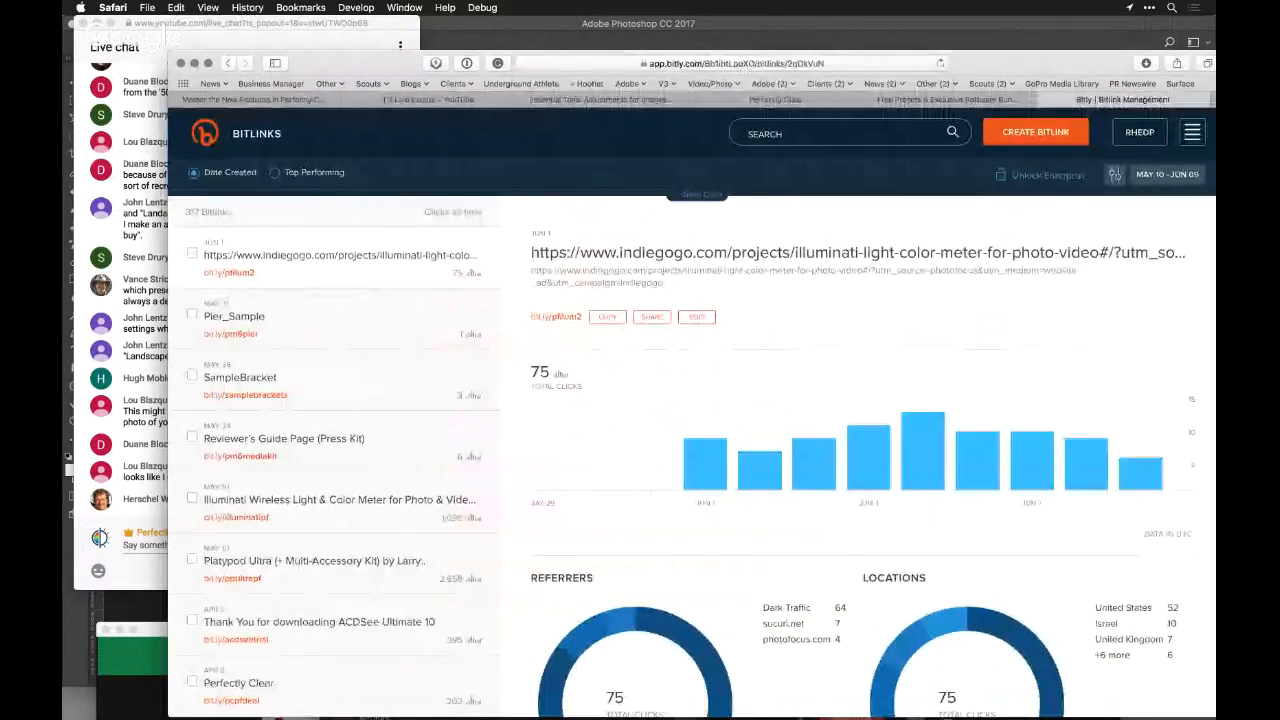
# Create a Bitlink from the copied Photofocus article address, customize its ending to freepfp, and save it
pyautogui.click(1040, 134)
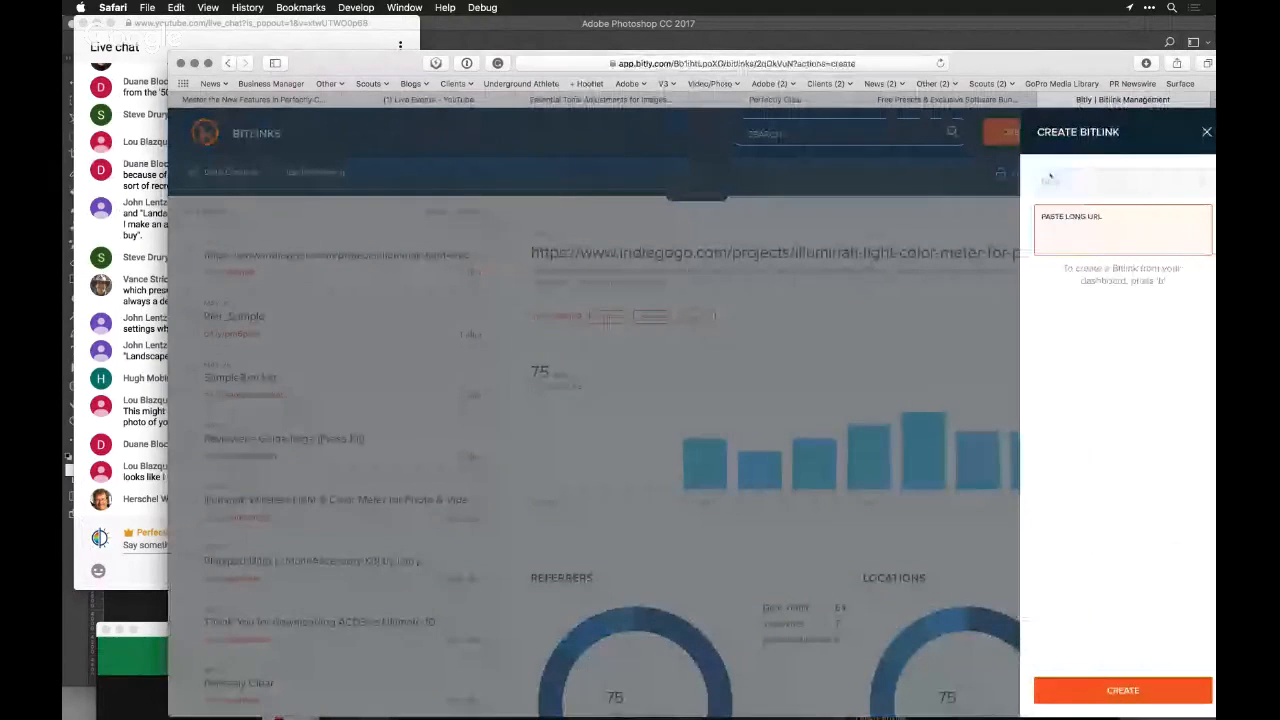
pyautogui.press('super+v')
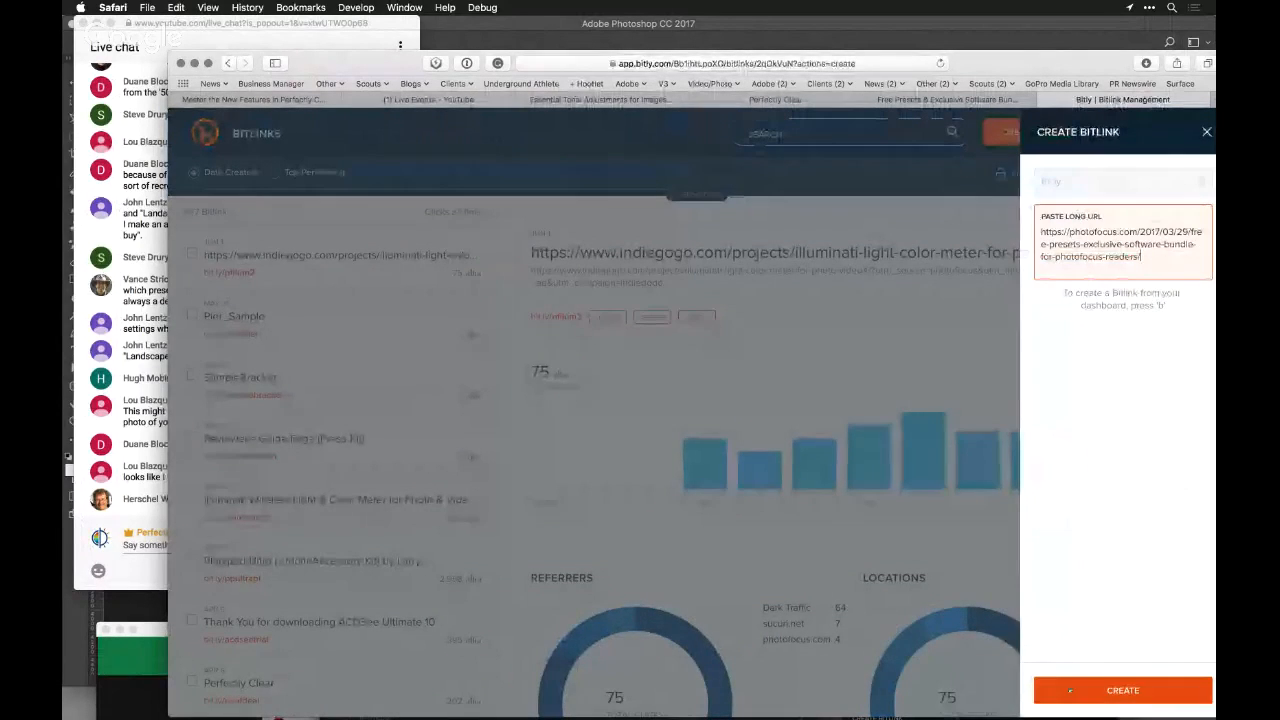
pyautogui.click(1120, 689)
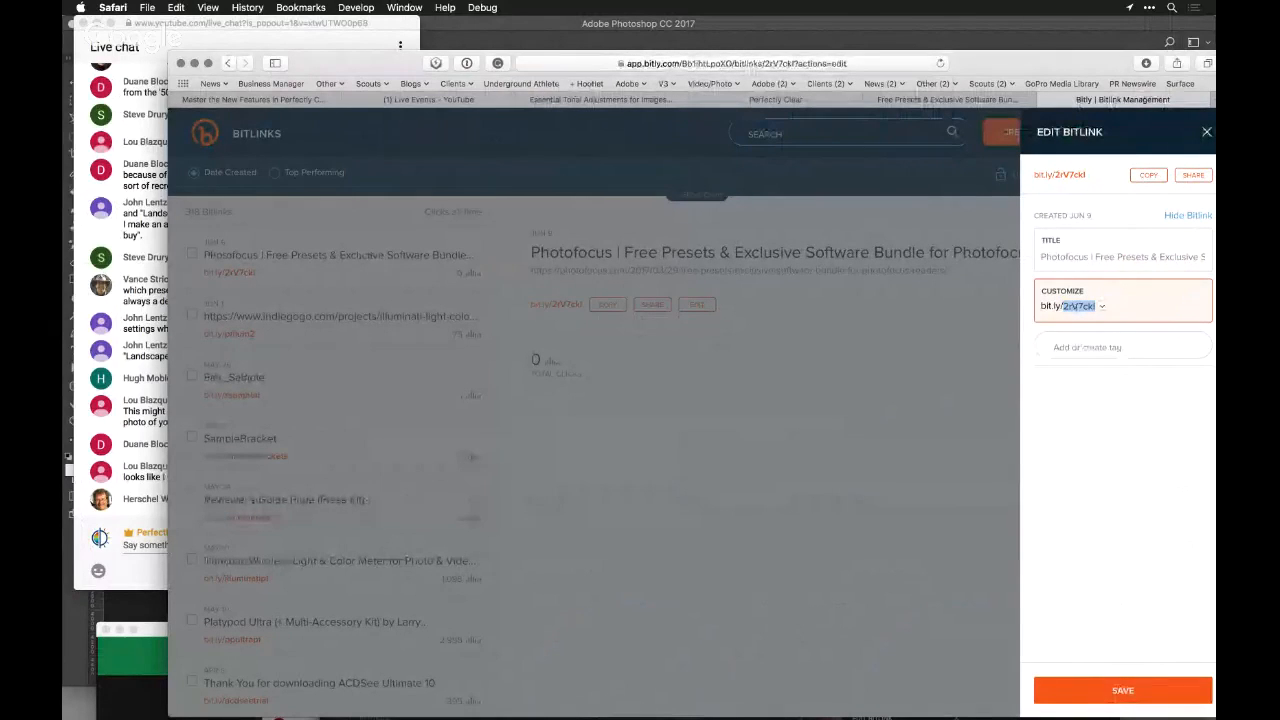
pyautogui.write('f')
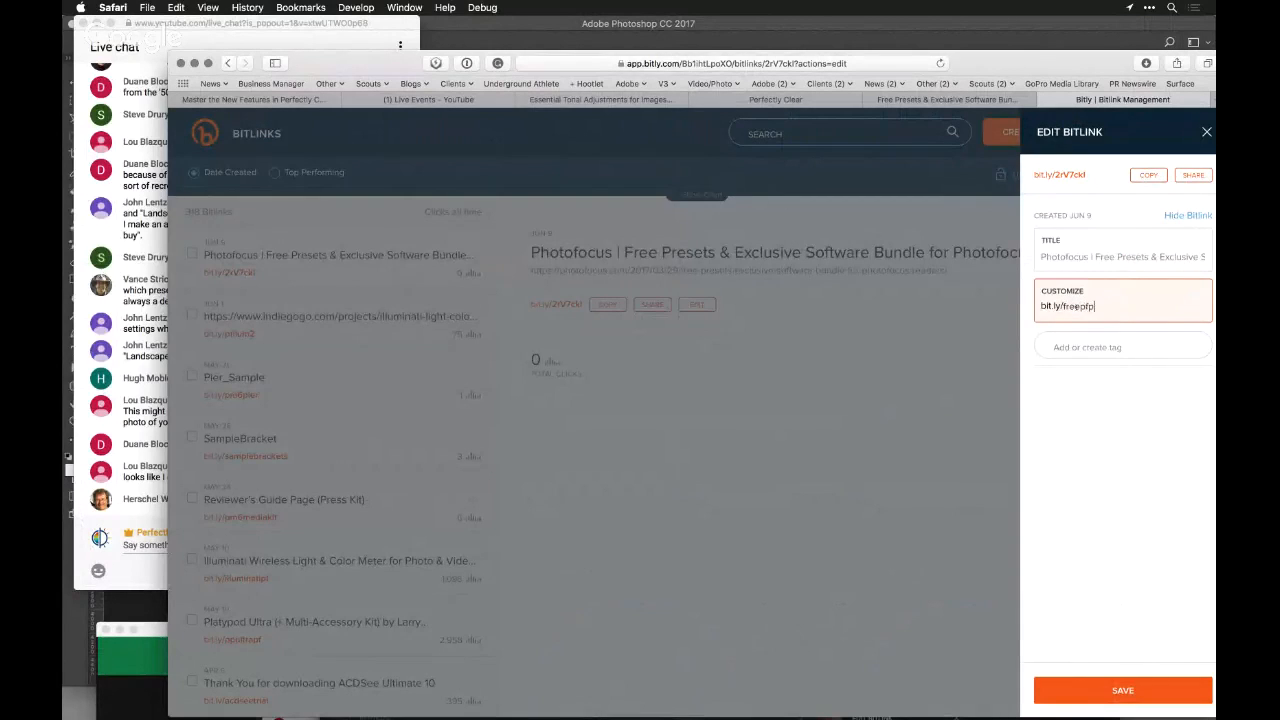
pyautogui.write('reepfp')
pyautogui.press('Return')
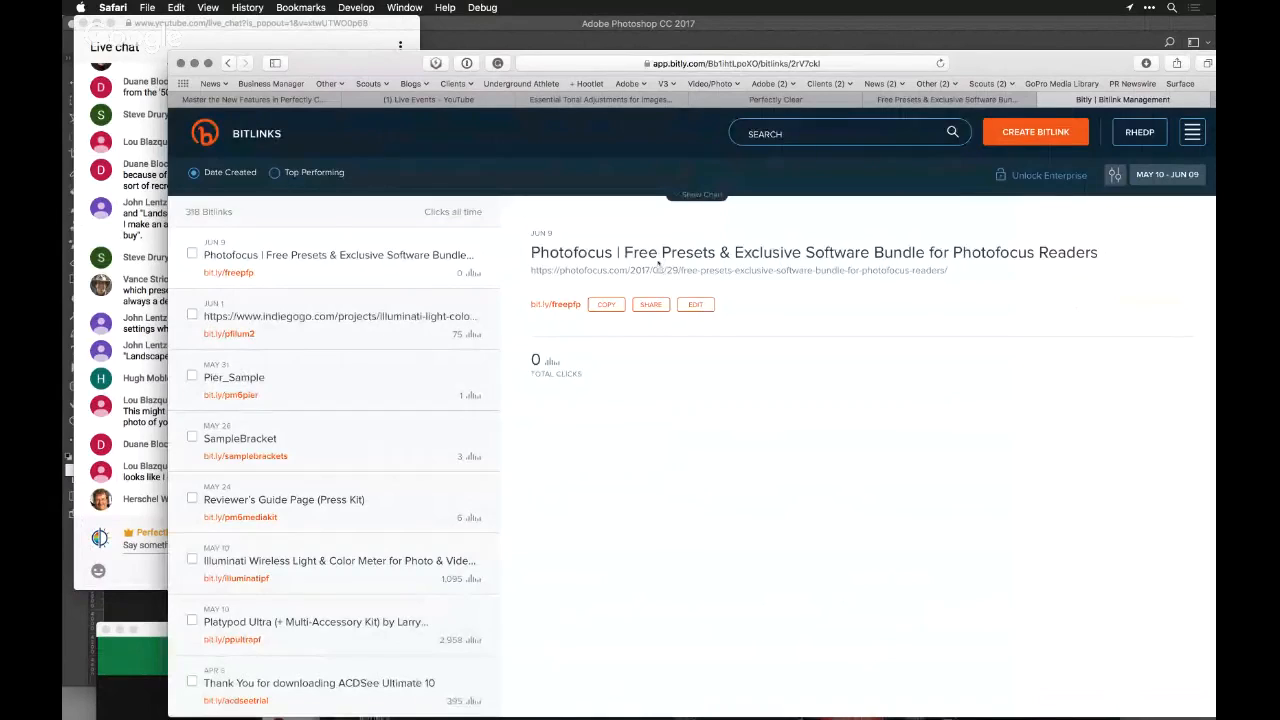
# Enlarge the bit.ly/freepfp link for viewers, open it, and review the article's free presets and Perfectly Clear Complete bundle deal
pyautogui.scroll(5, 657, 315)
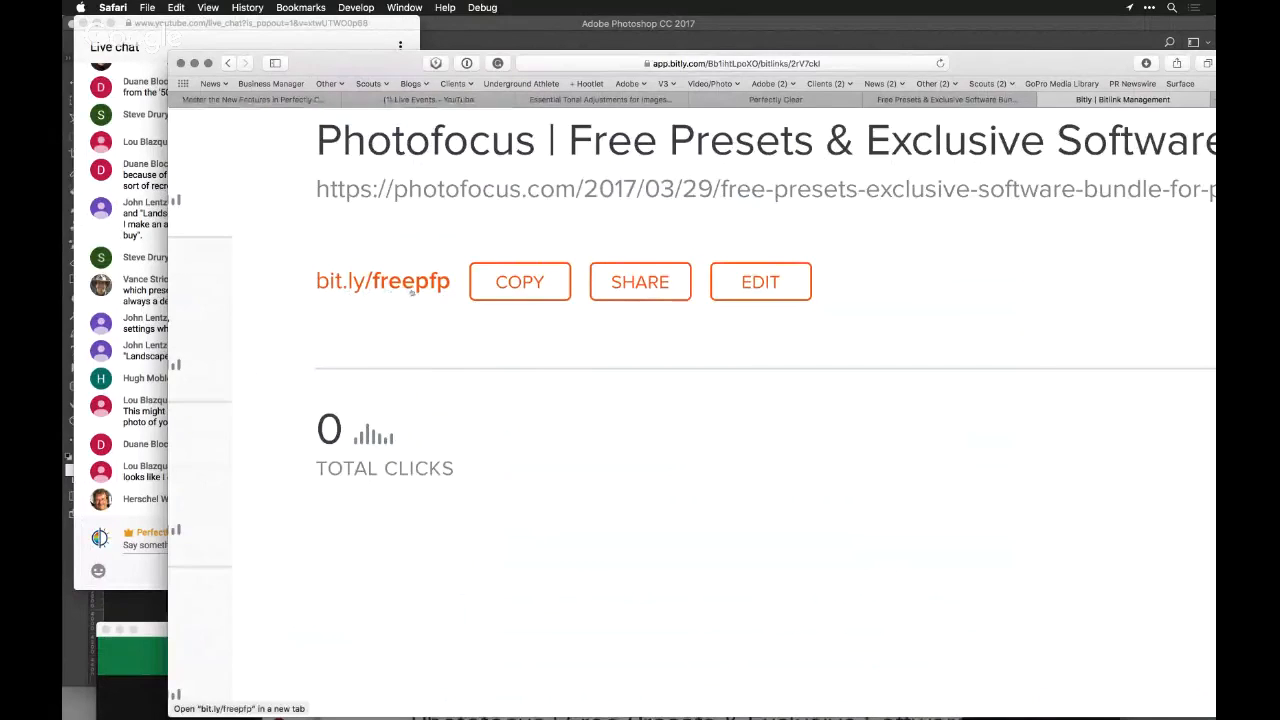
pyautogui.keyDown('super'); pyautogui.click(411, 290); pyautogui.keyUp('super')
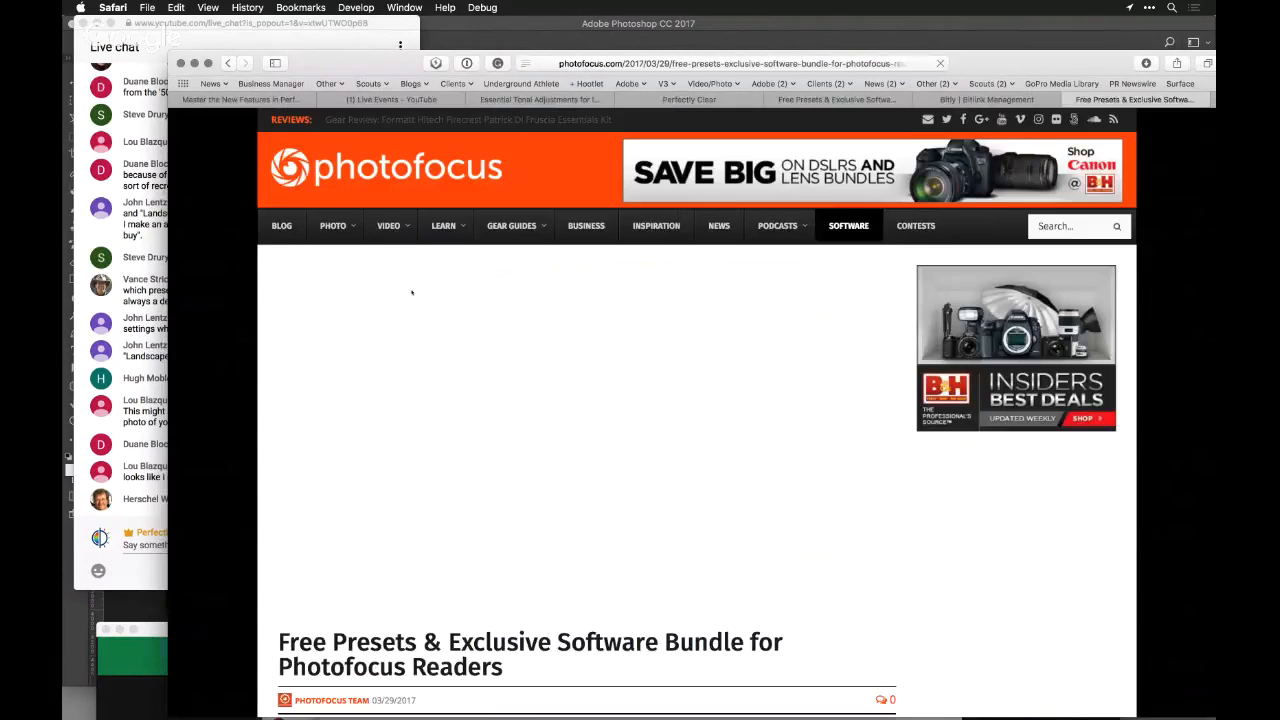
pyautogui.scroll(-3, 461, 380)
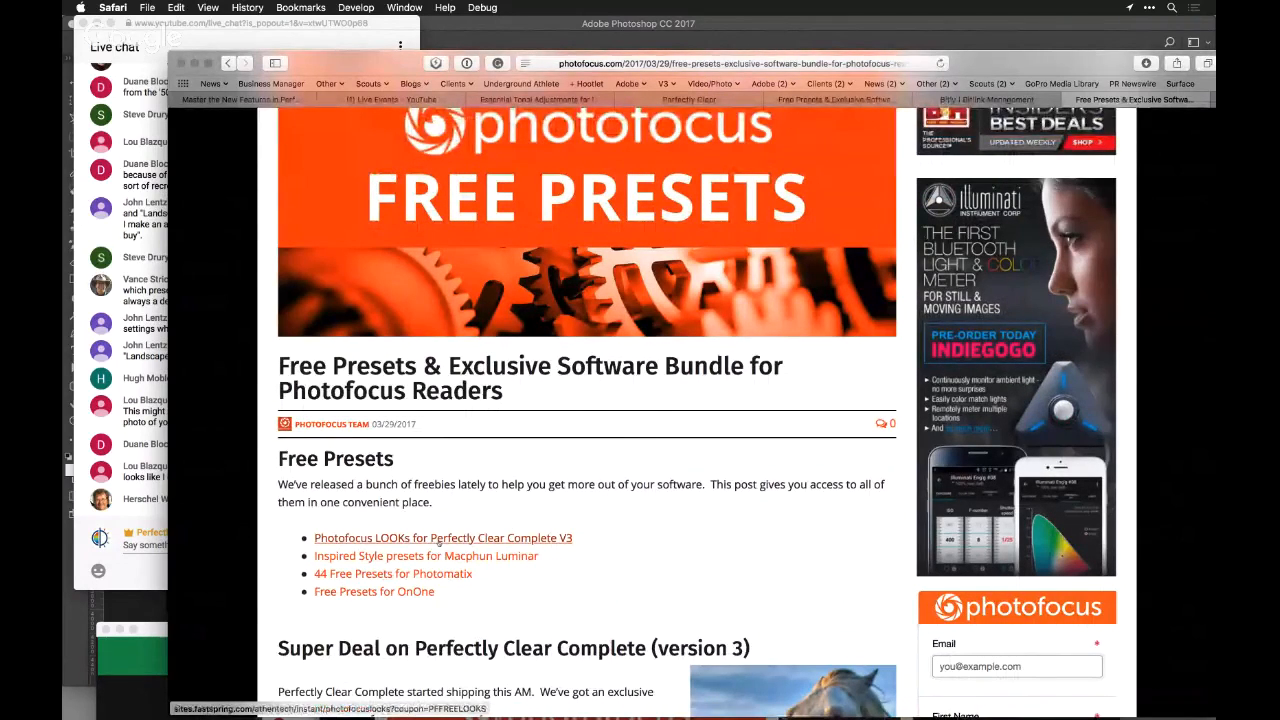
pyautogui.scroll(-5, 438, 541)
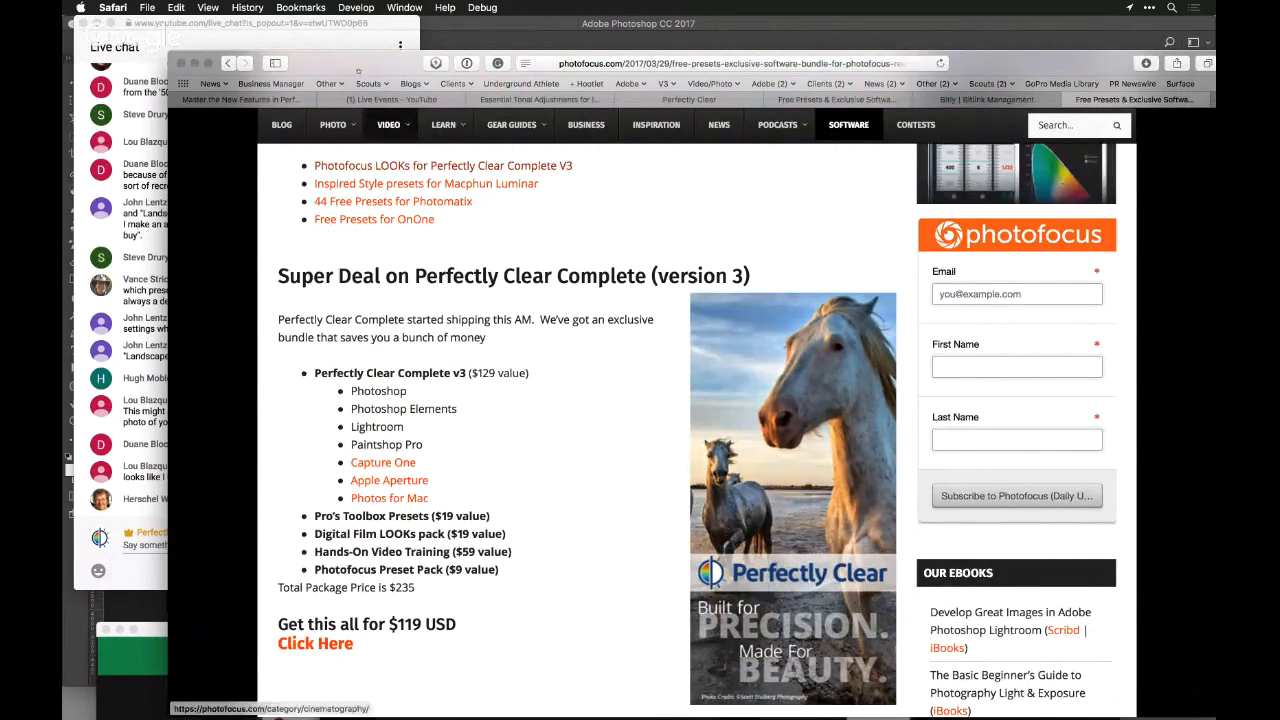
# Move the browser window down out of the way and bring the live chat forward to read the questions
pyautogui.moveTo(373, 69); pyautogui.dragTo(363, 678)
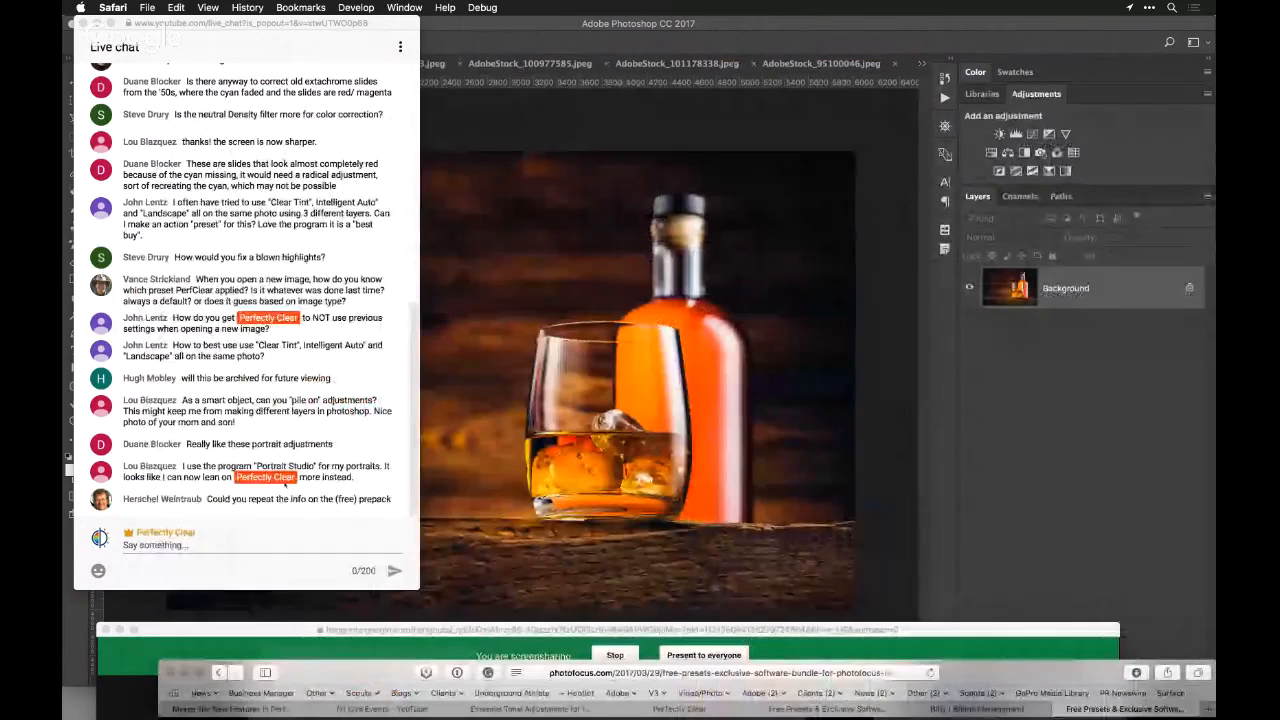
pyautogui.click(307, 447)
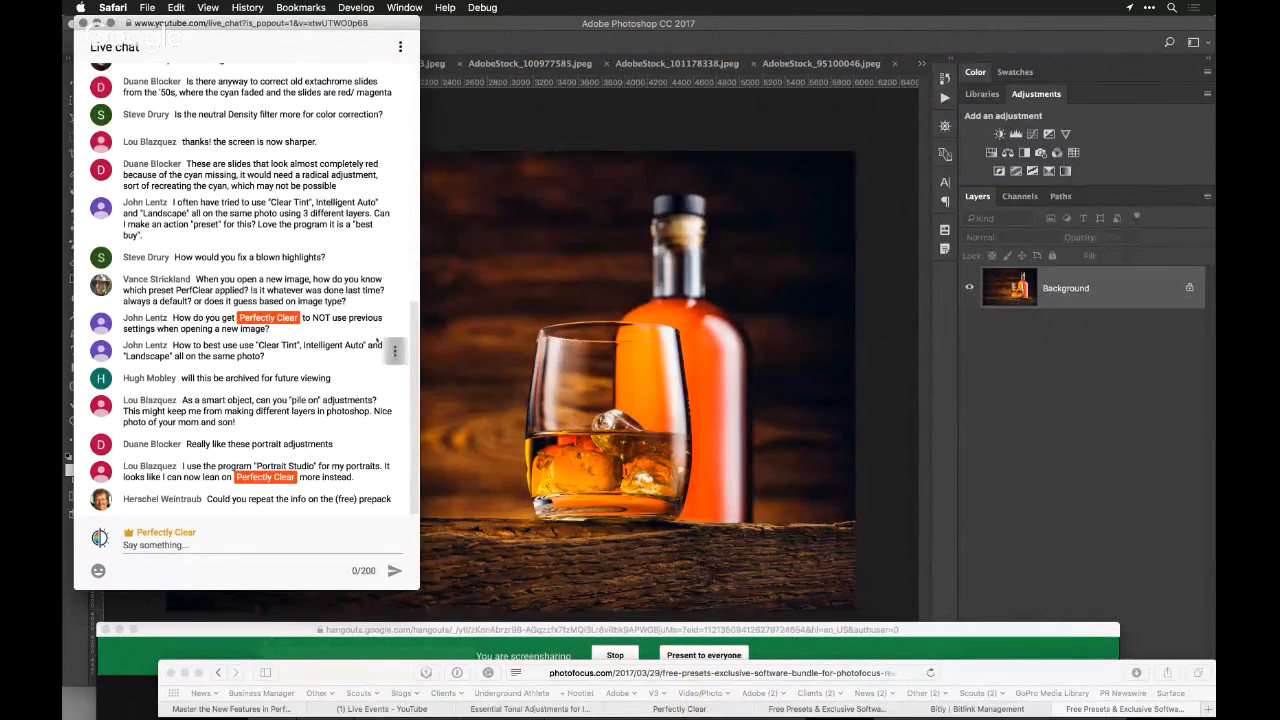
# Switch to Athentech Apps Manager and look through the installed Perfectly Clear Complete app and the add-on LOOKs and preset packs
pyautogui.press('super+Tab')
pyautogui.press('super+Tab')
pyautogui.press('super+Tab')
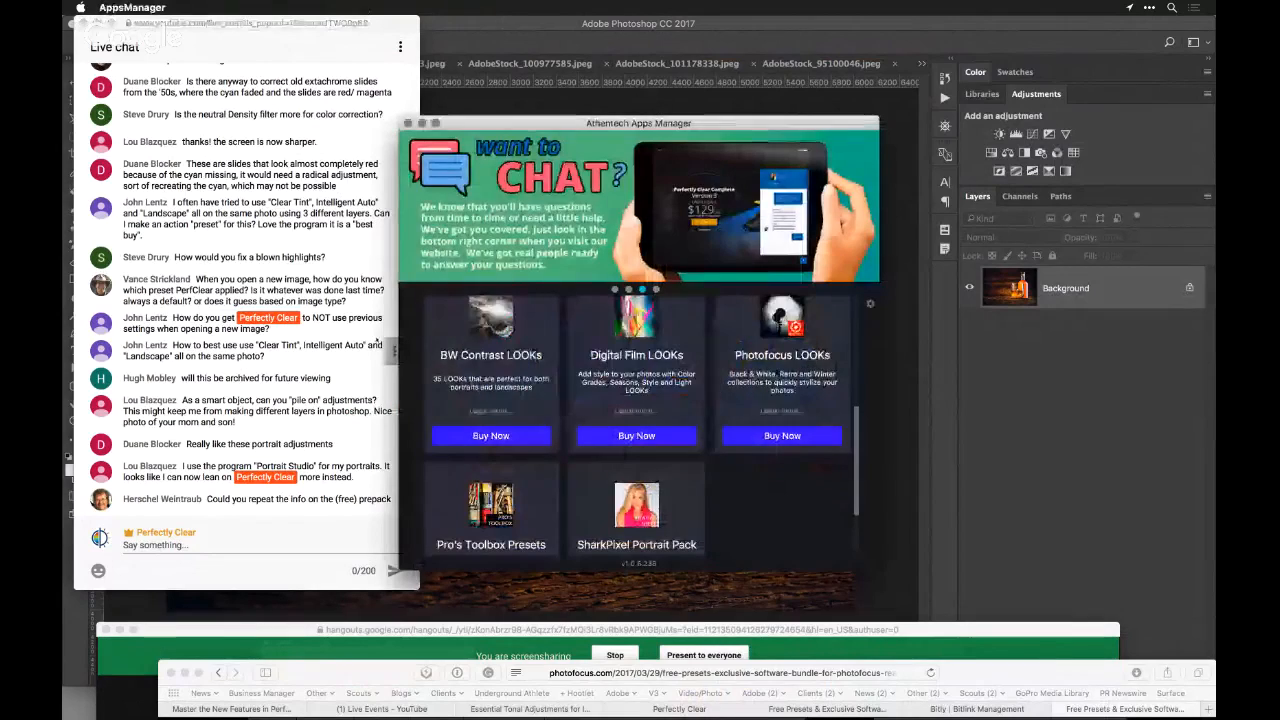
pyautogui.scroll(5, 565, 477)
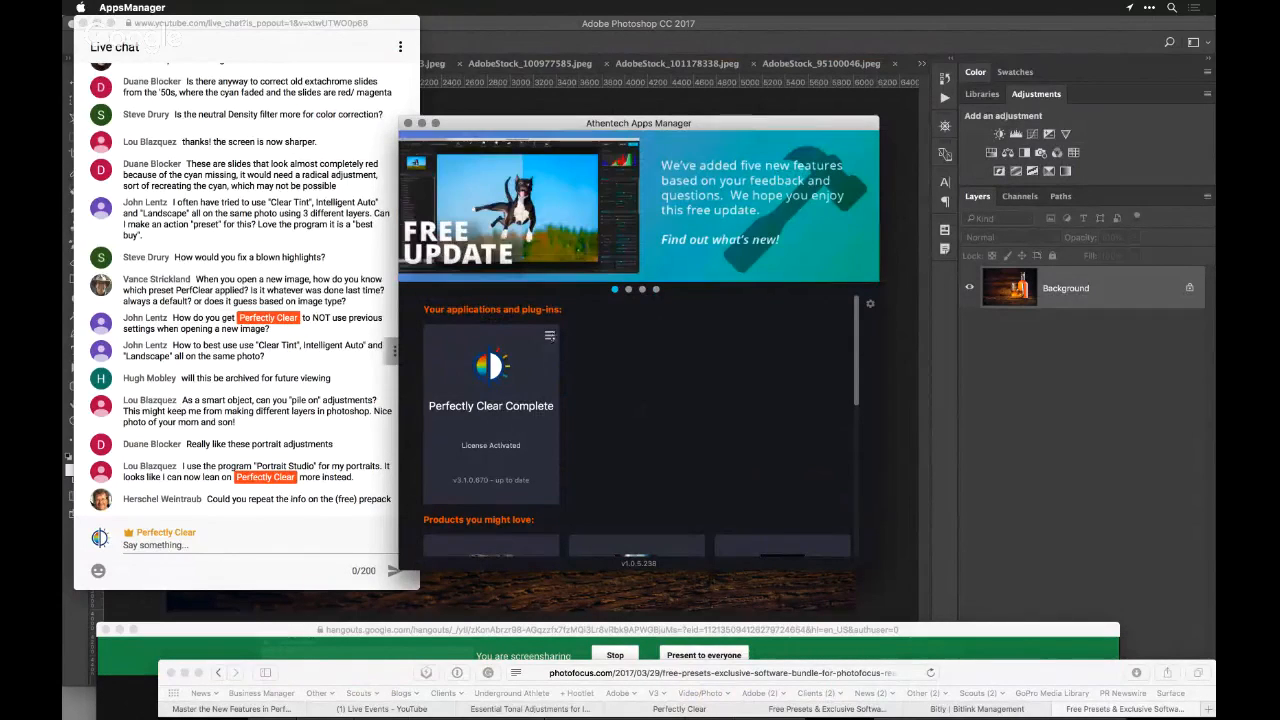
pyautogui.scroll(-2, 637, 420)
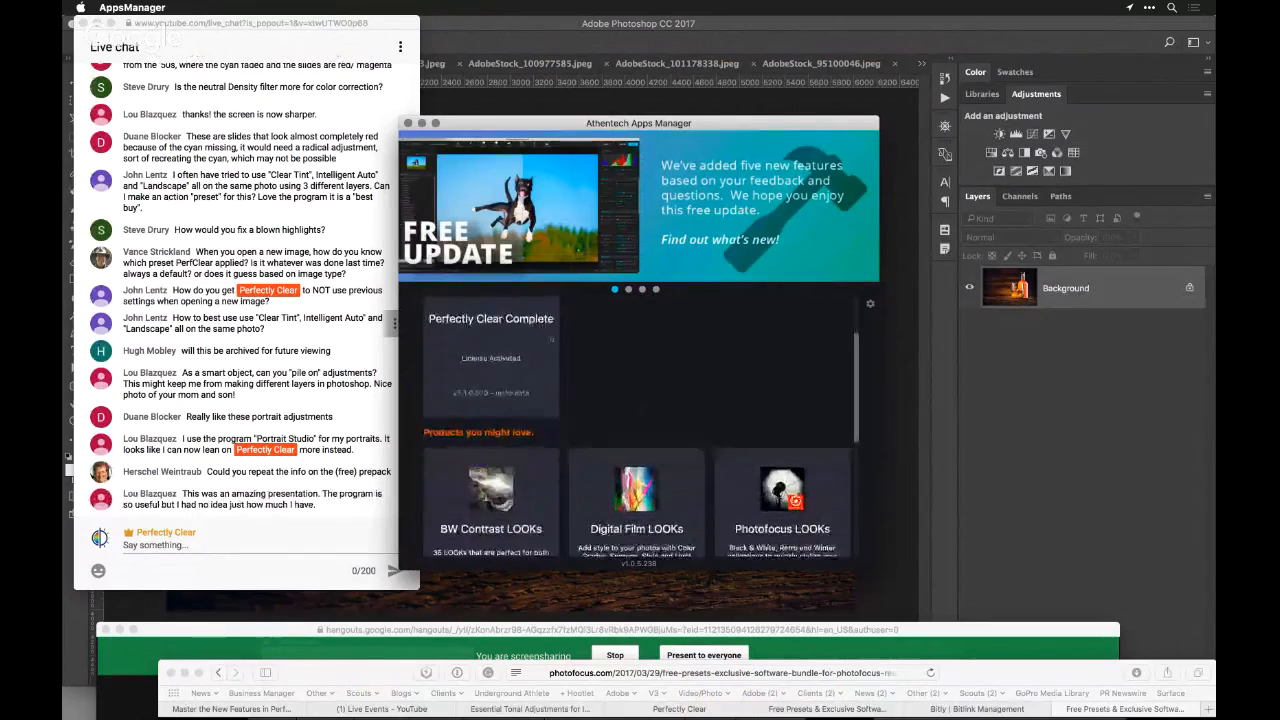
pyautogui.scroll(-2, 525, 408)
pyautogui.scroll(-2, 525, 408)
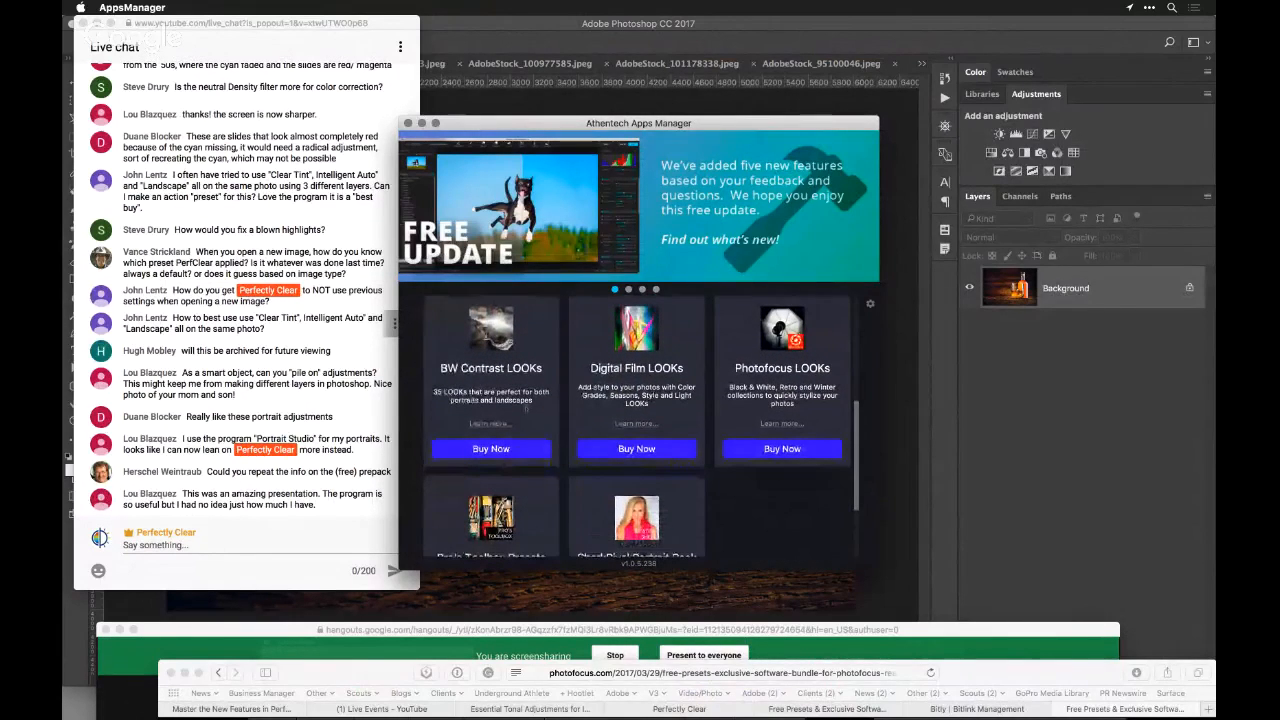
pyautogui.scroll(-1, 525, 412)
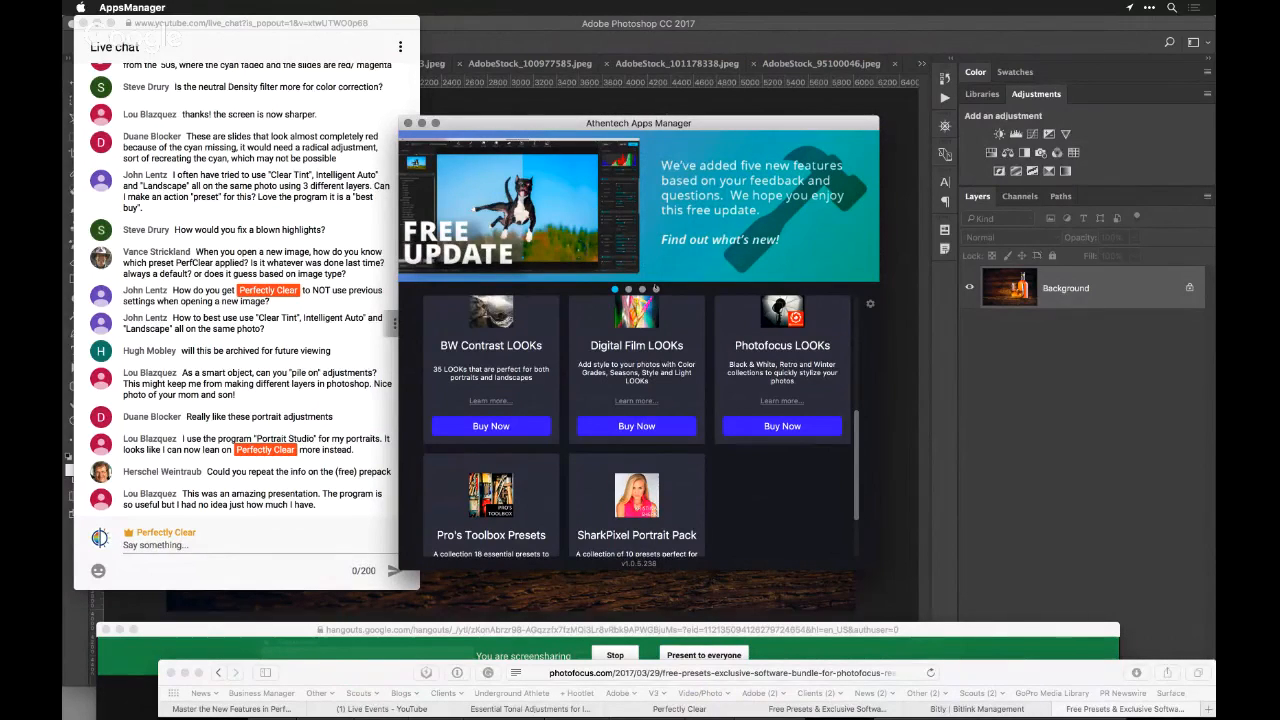
# Browse the Apps Manager banners from the hands-on training course back to the 5 new things in Perfectly Clear Complete V3
pyautogui.click(656, 290)
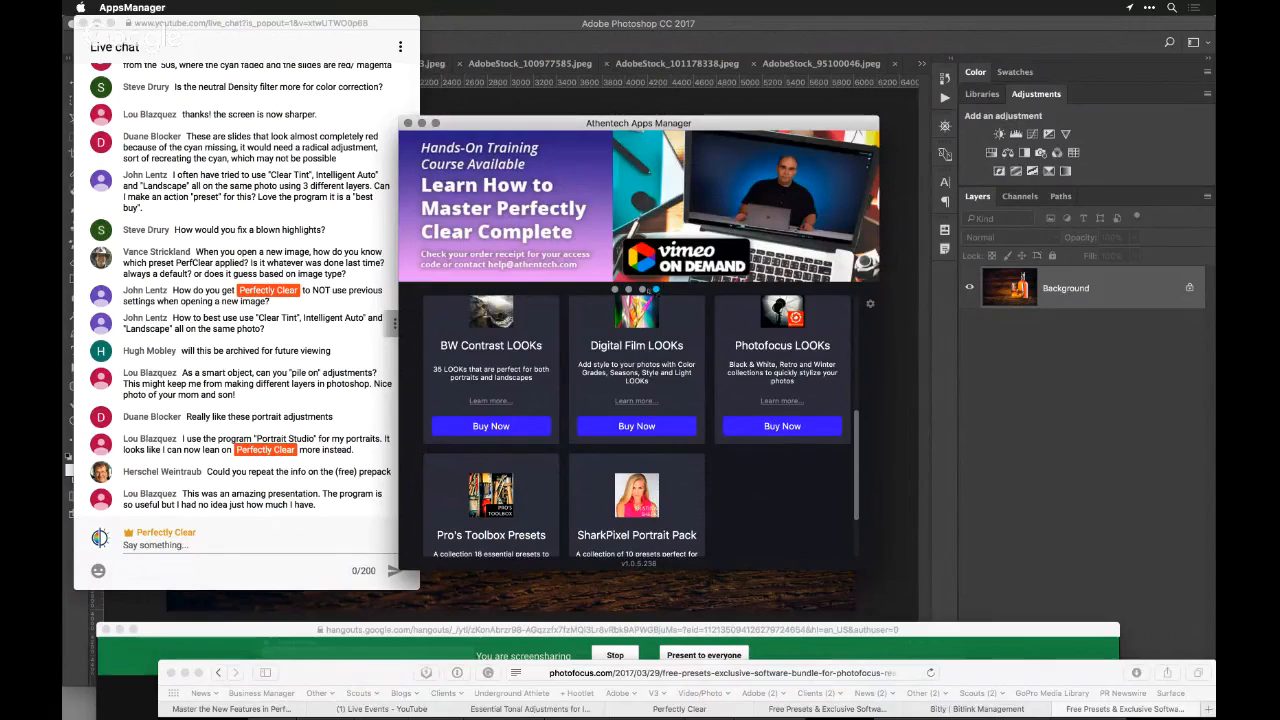
pyautogui.click(643, 290)
pyautogui.click(629, 290)
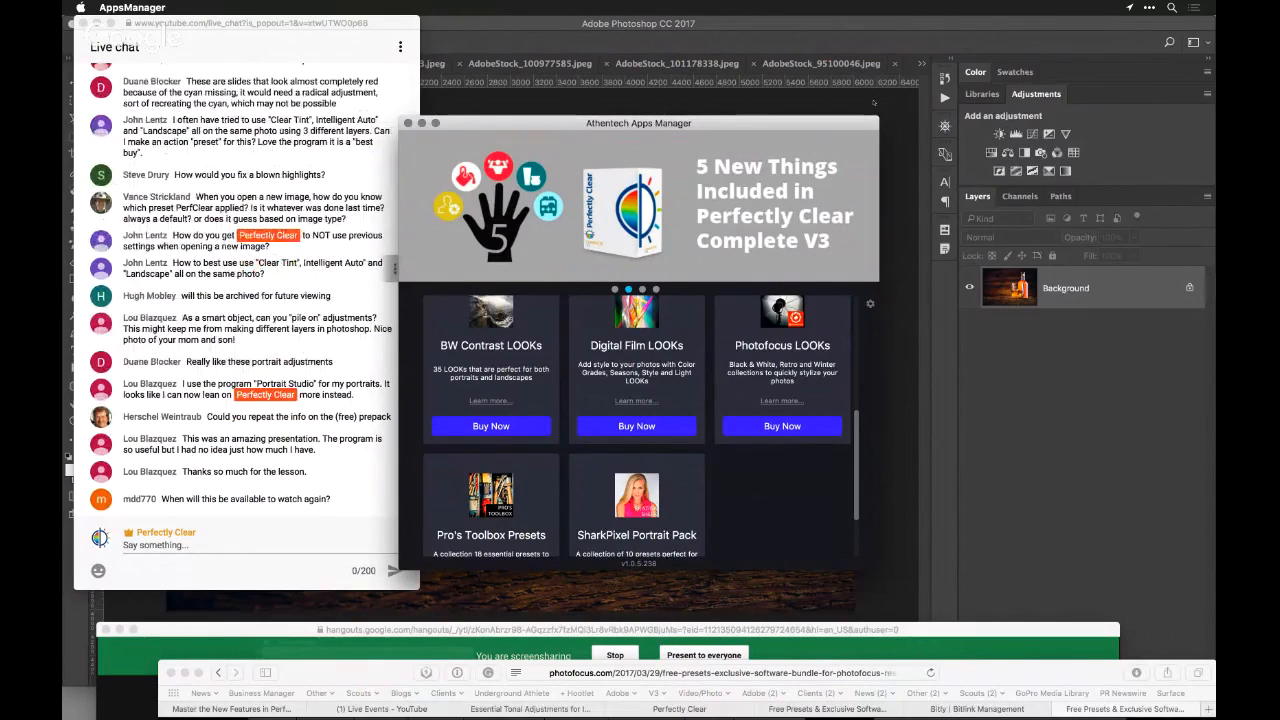
# Return to Safari, open a new tab, and move the browser window back up into view
pyautogui.click(960, 676)
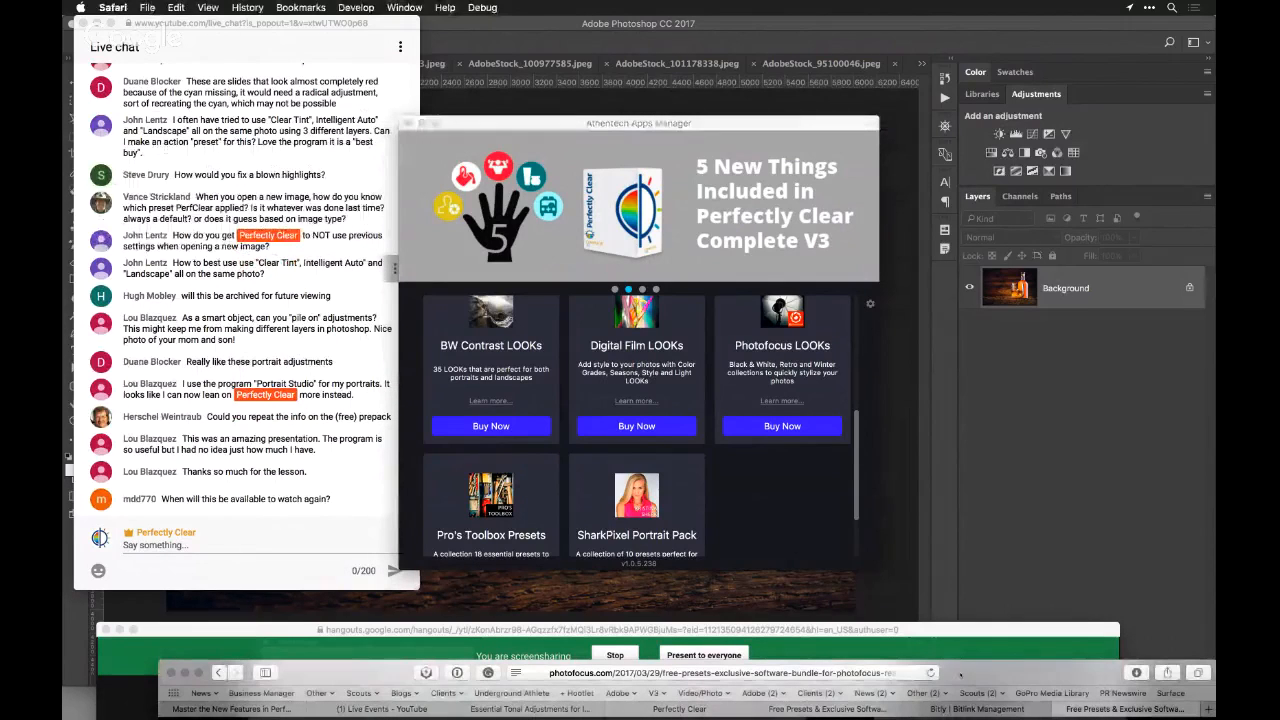
pyautogui.press('super+t')
pyautogui.moveTo(973, 666); pyautogui.dragTo(1001, 190)
pyautogui.write('pat')
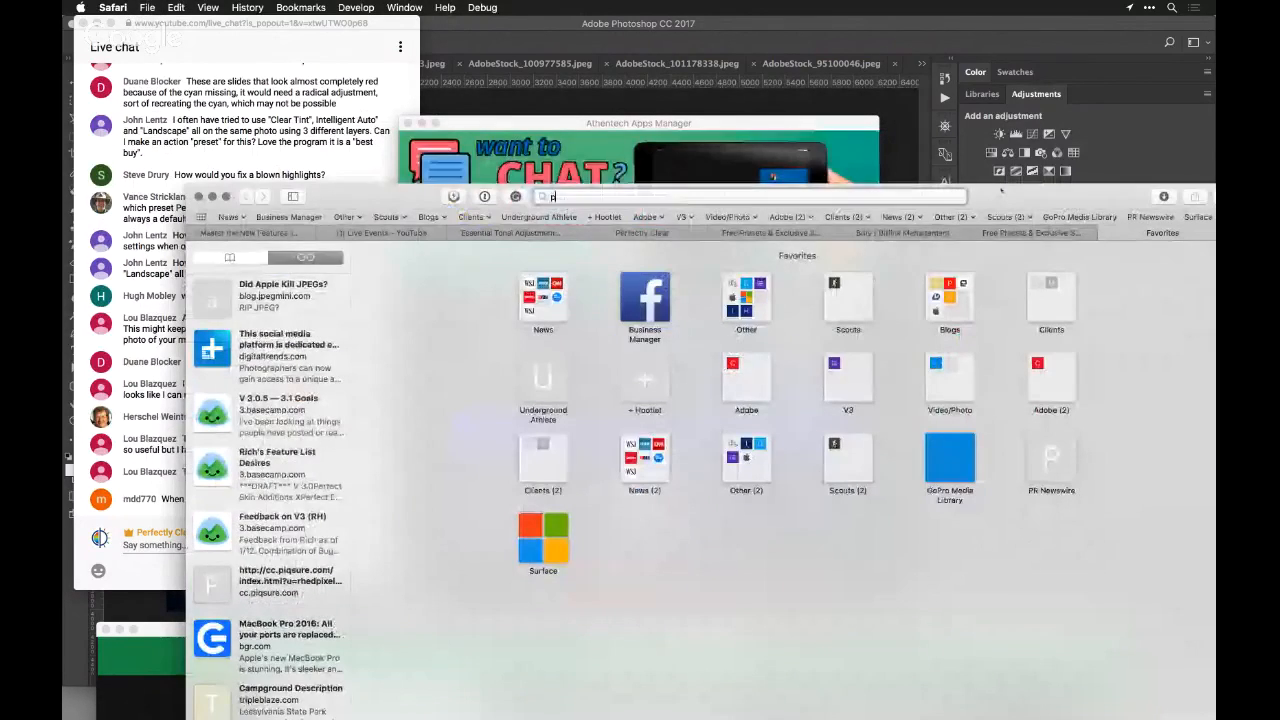
pyautogui.press('BackSpace')
pyautogui.press('BackSpace')
pyautogui.press('BackSpace')
pyautogui.press('BackSpace')
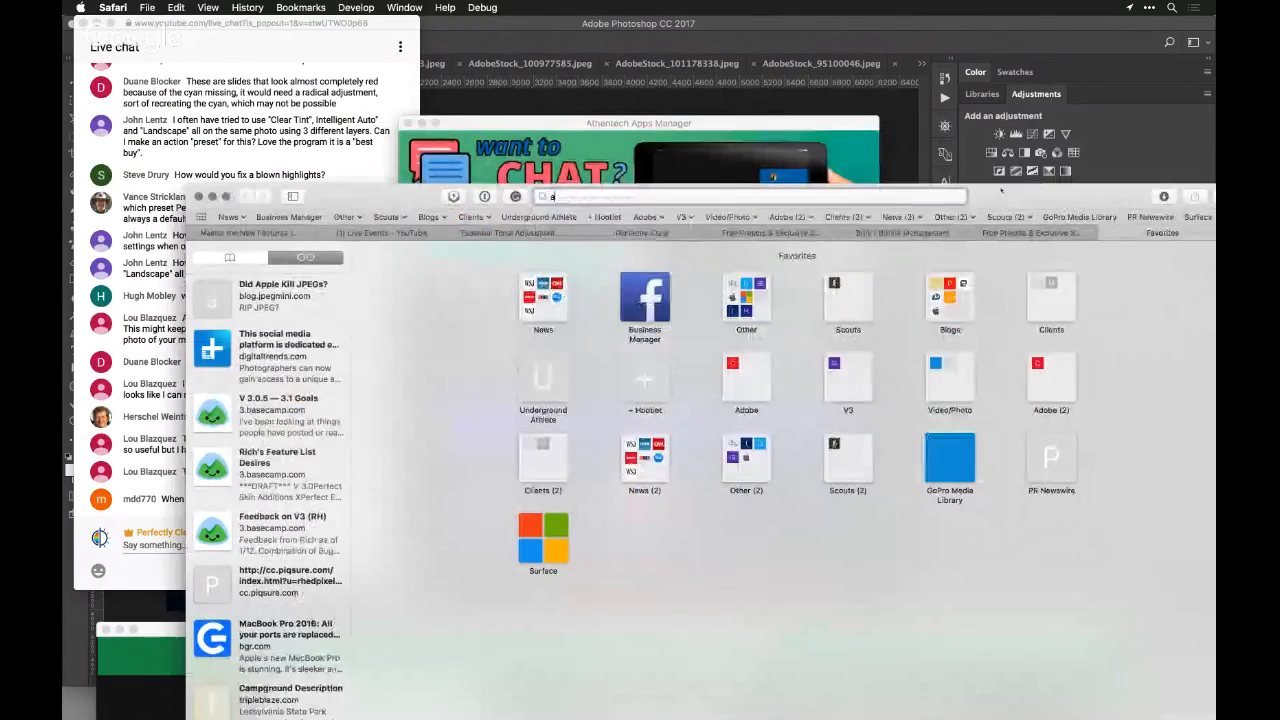
# Load the Perfectly Clear product page on athentech.com, raise the browser window, and look over the page
pyautogui.write('athentech.com')
pyautogui.press('Return')
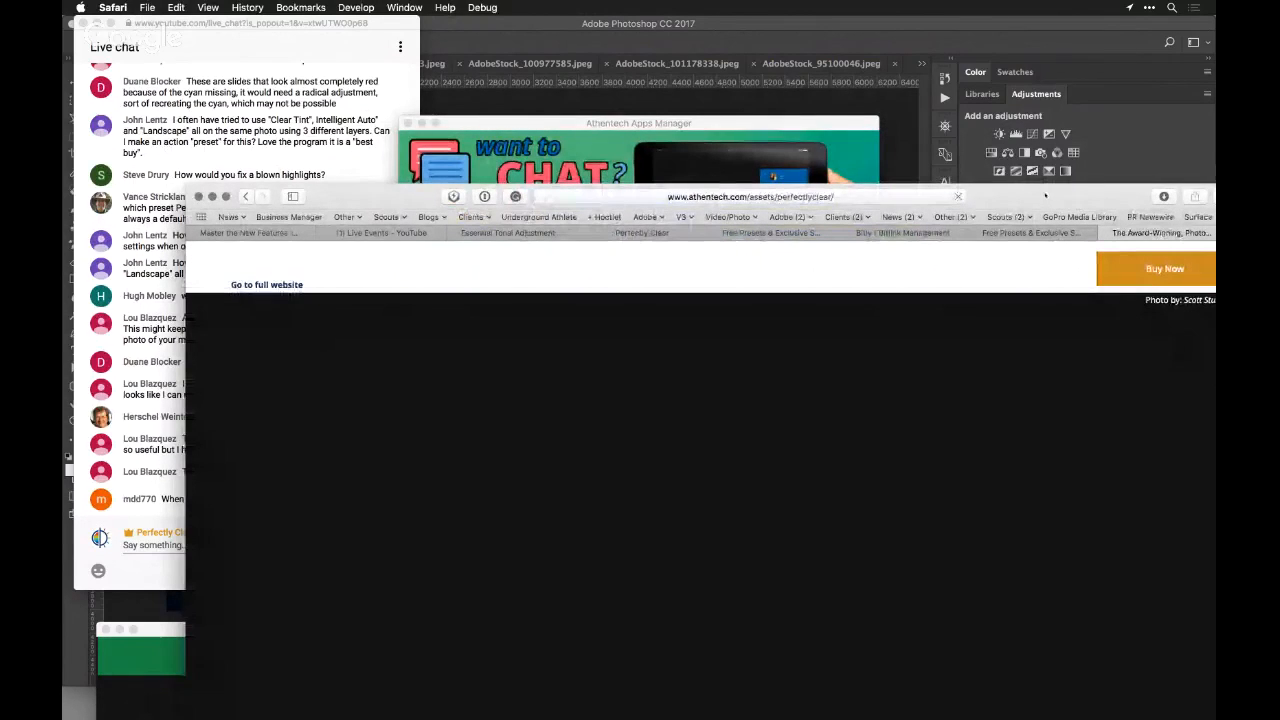
pyautogui.moveTo(1045, 196); pyautogui.dragTo(1039, 85)
pyautogui.scroll(-3, 965, 331)
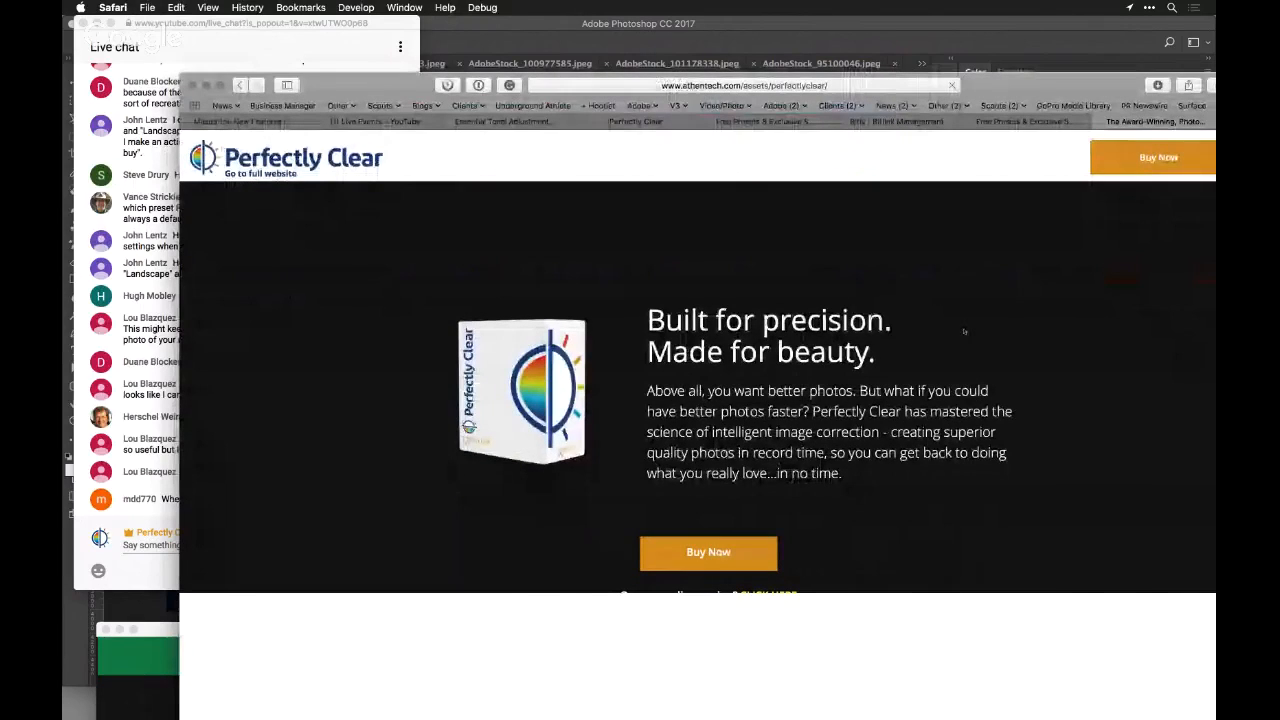
pyautogui.scroll(-2, 965, 331)
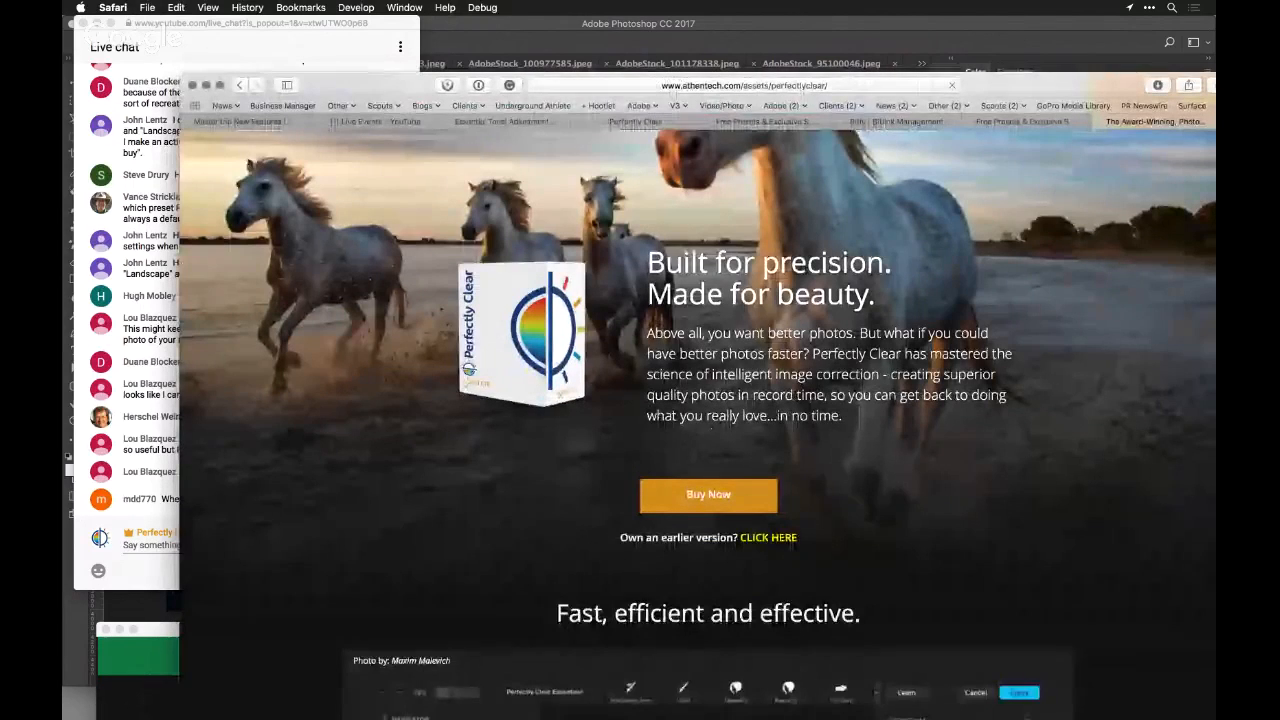
# Open the upgrade page for owners of an earlier version, view the preferred pricing form, and lower the browser window
pyautogui.scroll(2, 882, 419)
pyautogui.click(768, 596)
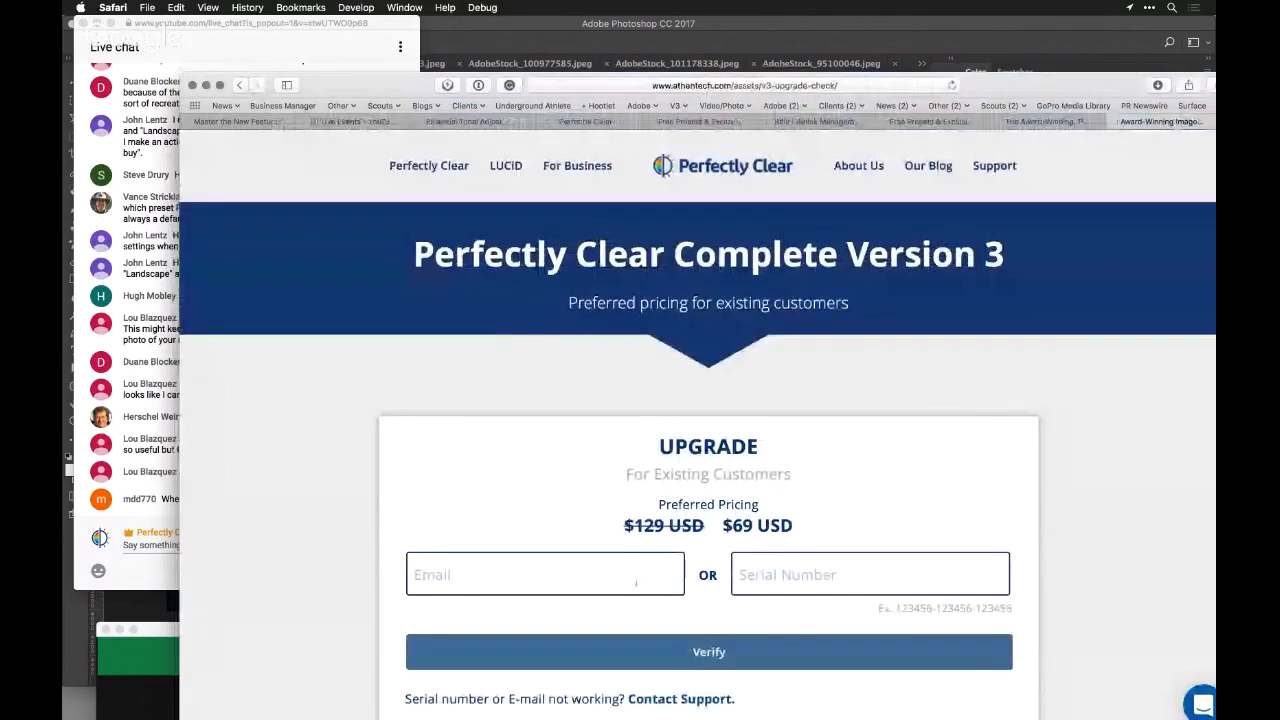
pyautogui.scroll(-3, 634, 583)
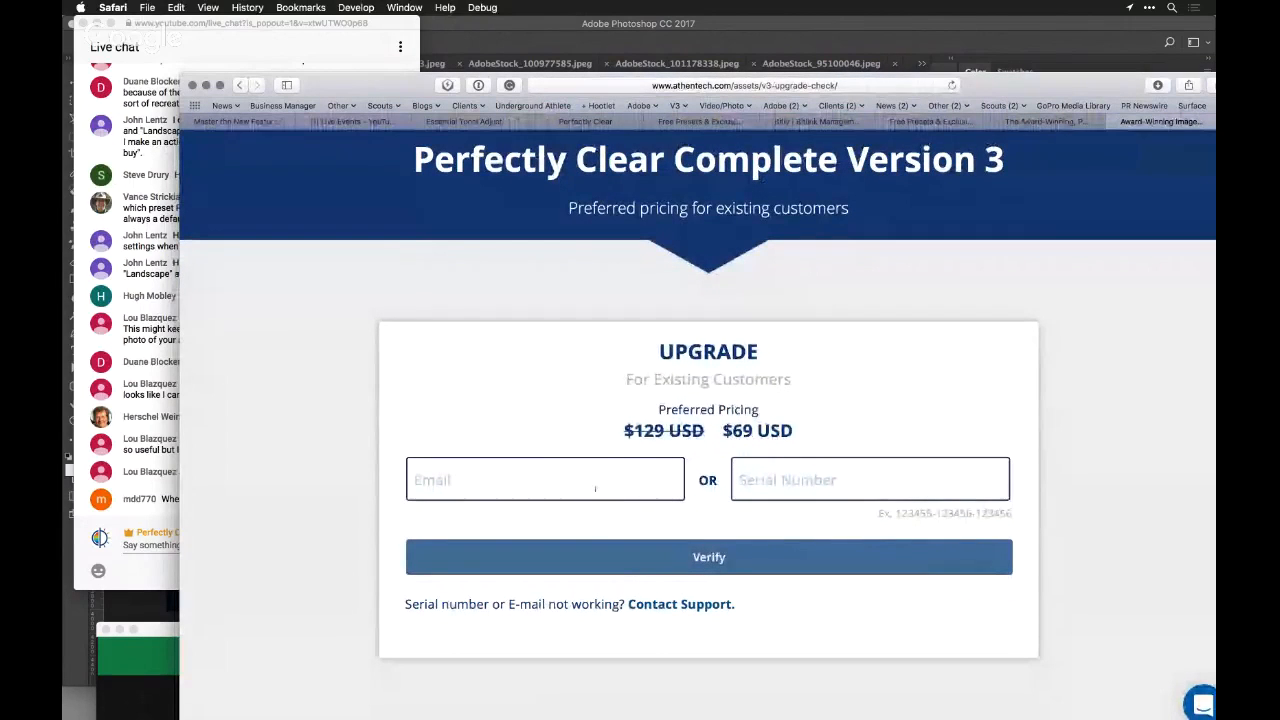
pyautogui.moveTo(388, 87); pyautogui.dragTo(366, 552)
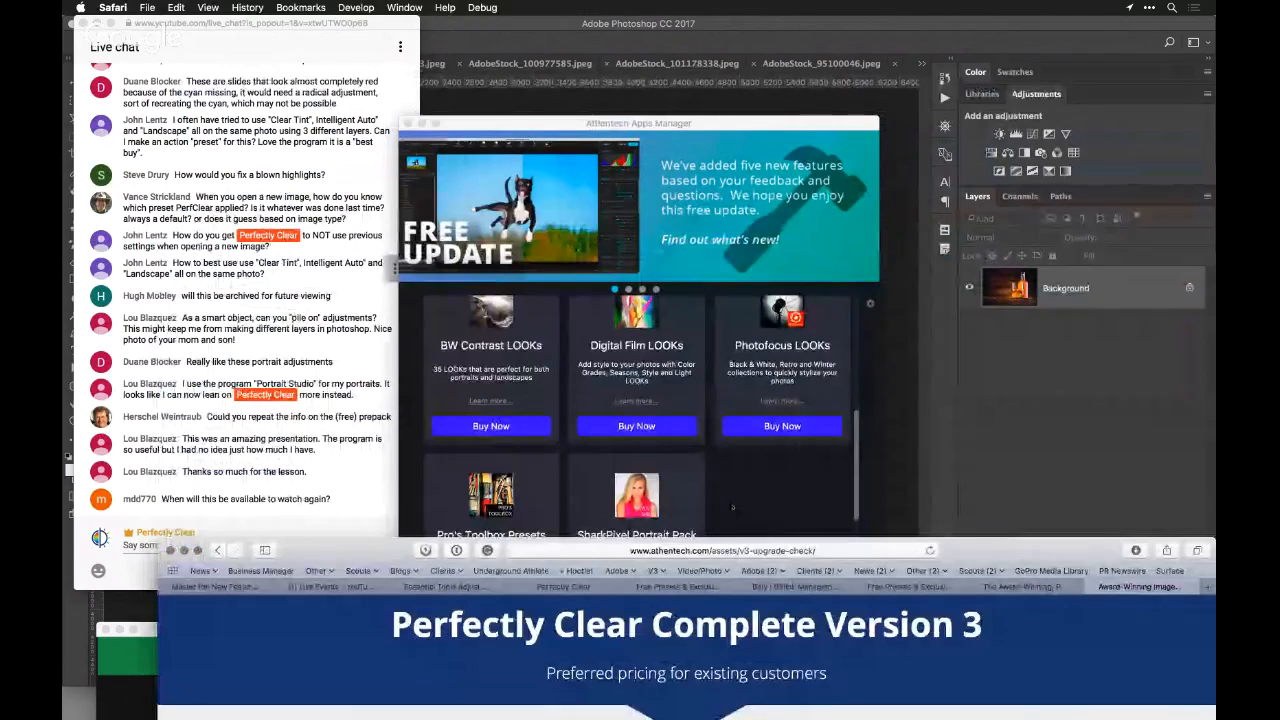